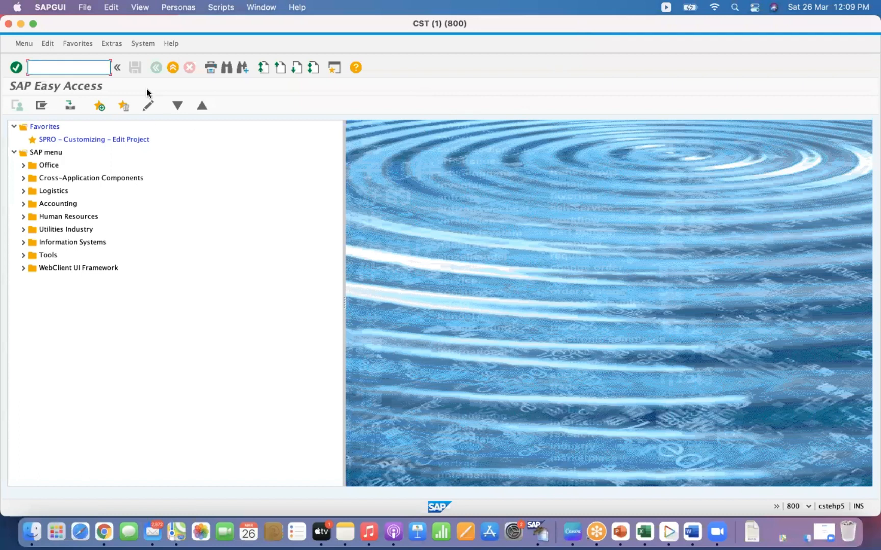
- Start the Mass Maintenance transaction MASS and select object type BUS2012 Purchase orders
text(MASS)
key(Return)
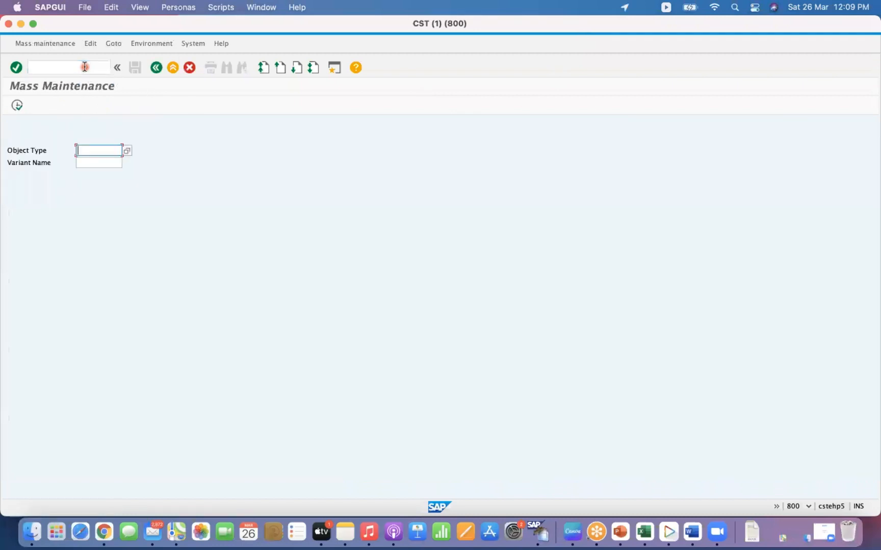
click(128, 148)
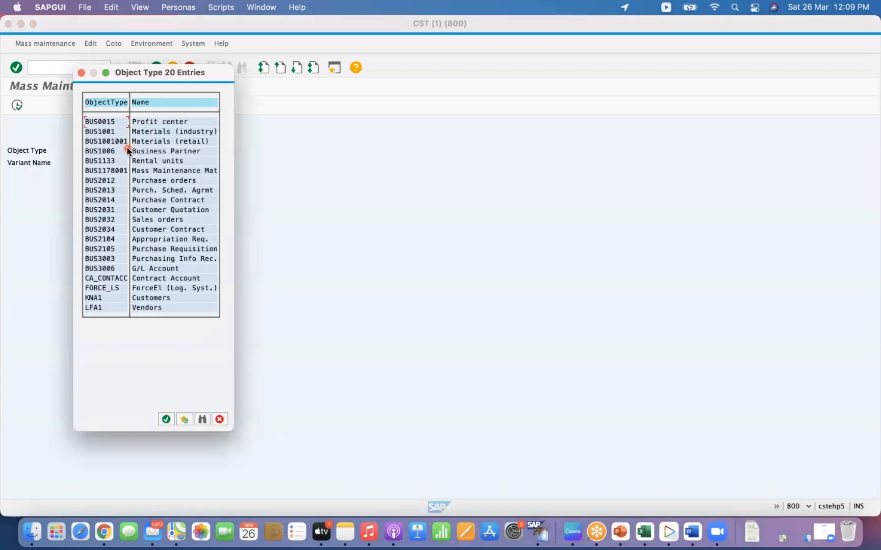
double_click(102, 182)
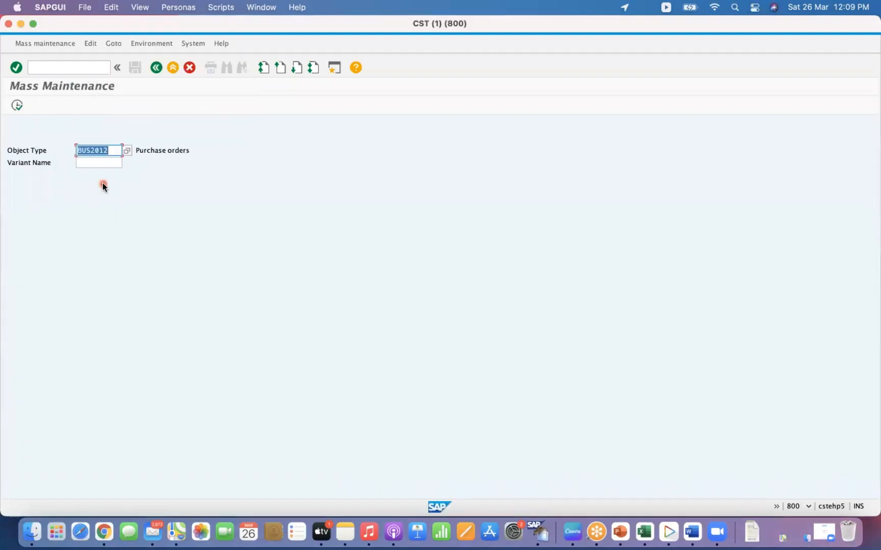
- Execute the selection, dismiss the information note, and view the purchase order fields available for mass maintenance
click(18, 106)
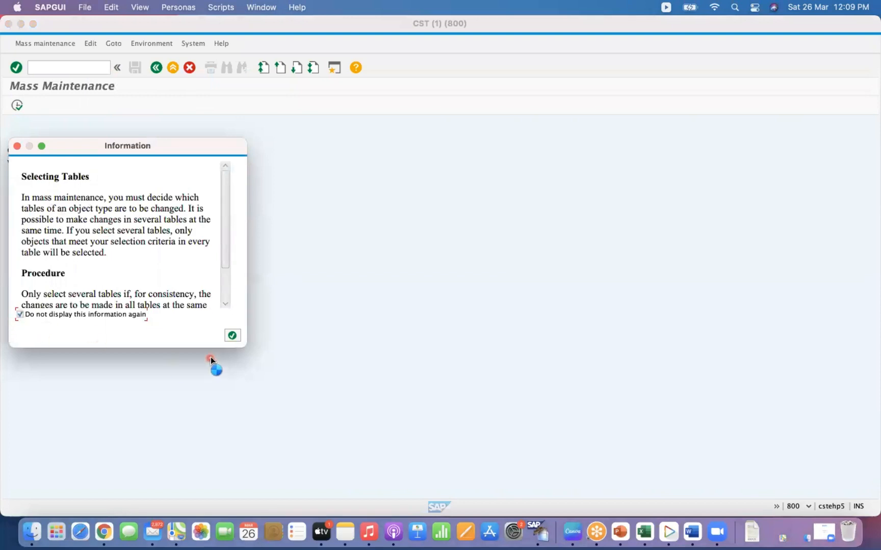
click(232, 336)
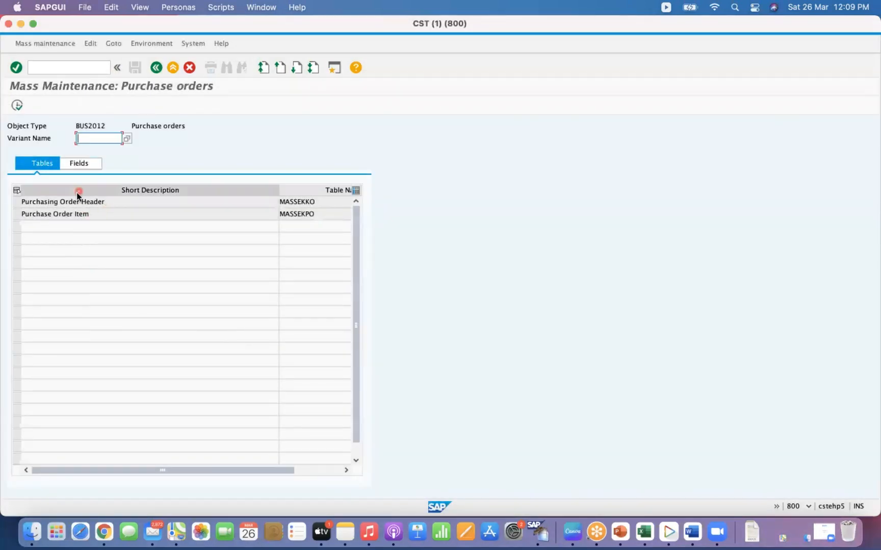
click(81, 163)
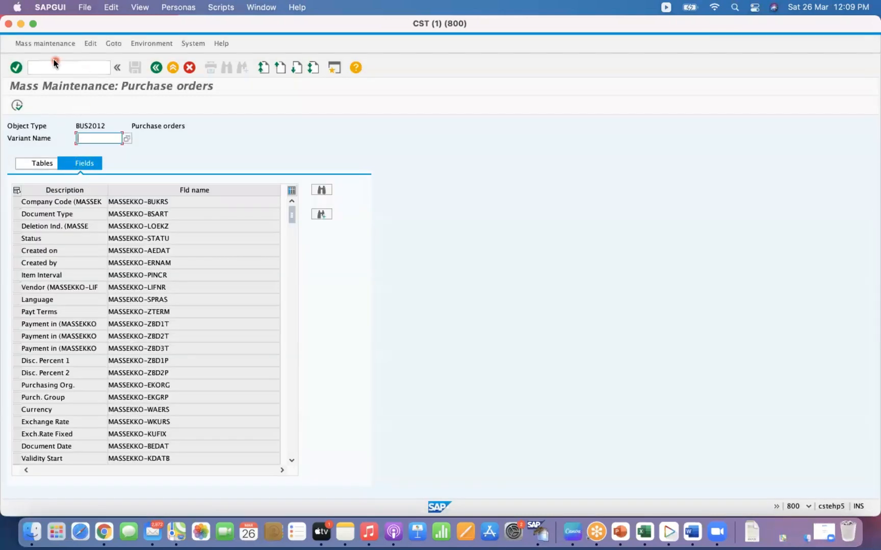
- Switch to transaction SE16 for the general table display
click(53, 65)
text(/NSE1)
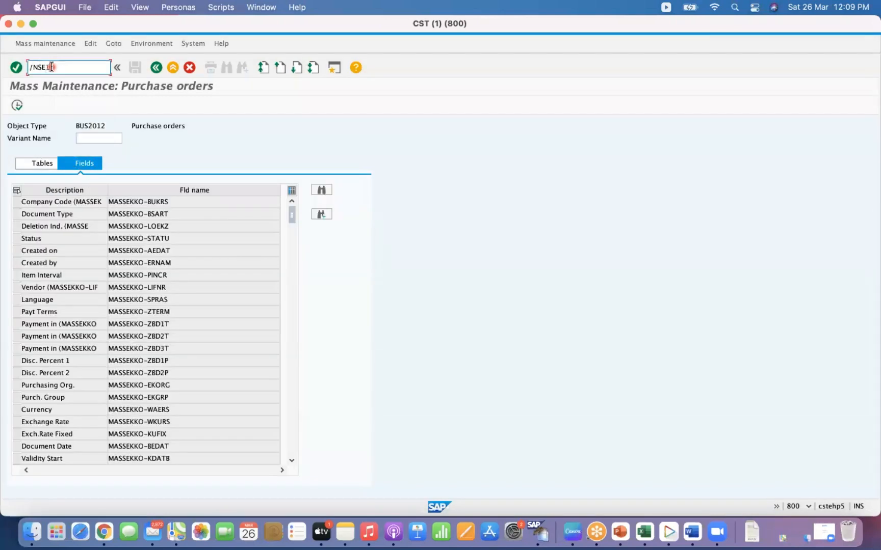
text(6N)
key(Return)
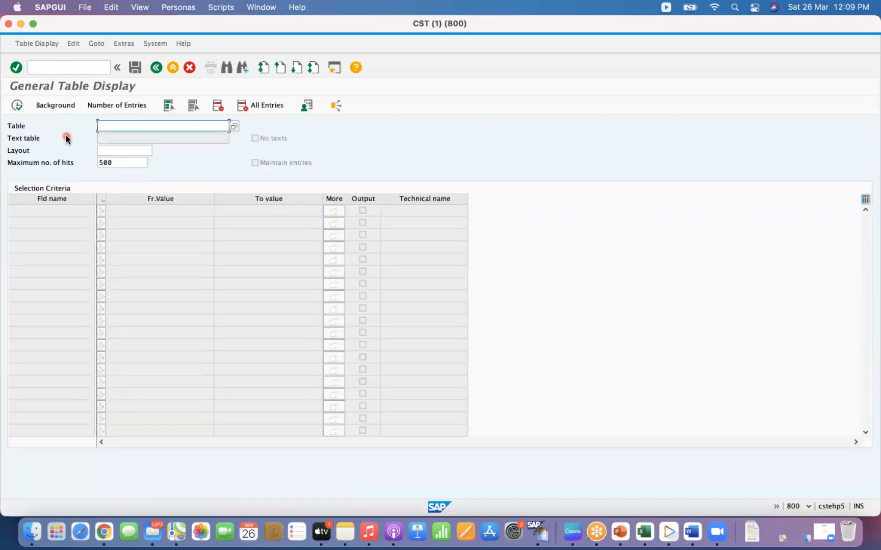
- Open table MASSFLDLST in the general table display
text(MASS)
key(Down)
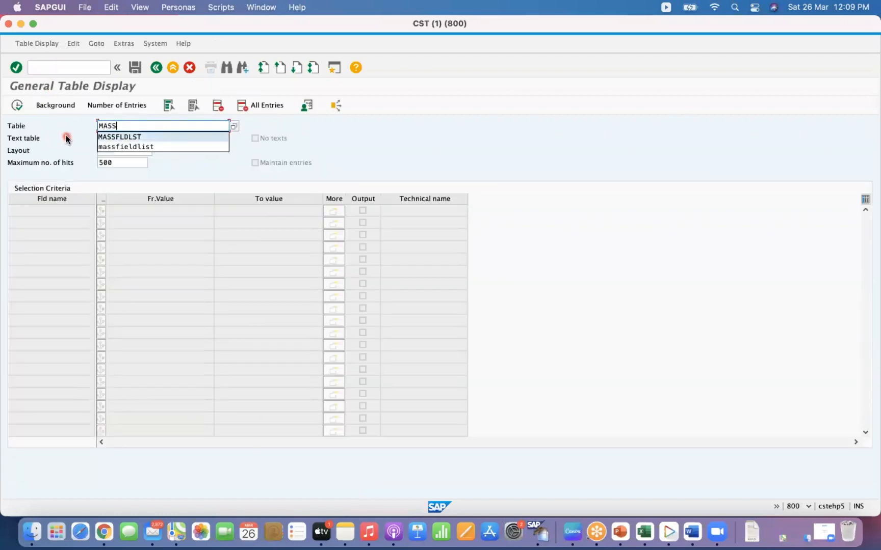
key(Return)
key(Return)
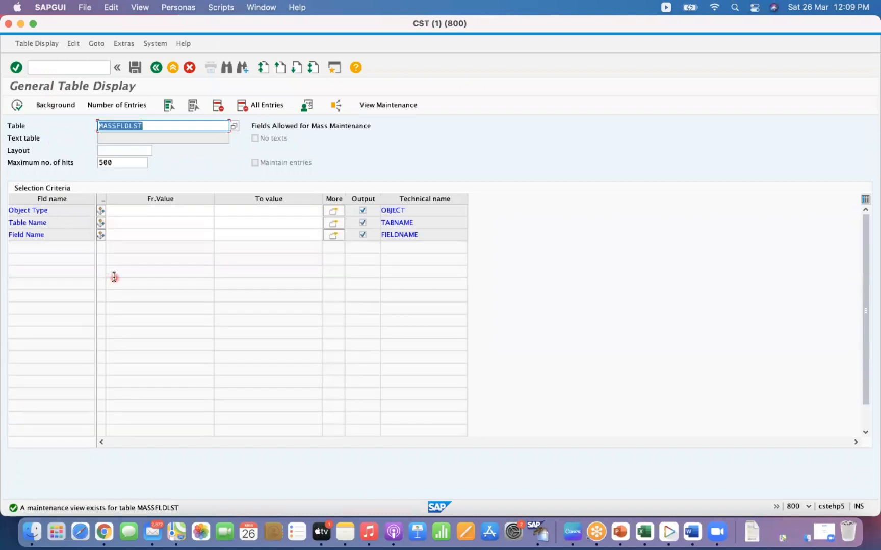
- Try listing MASSFLDLST entries for object type BUS2012 and table name EKKO
click(121, 210)
text(B)
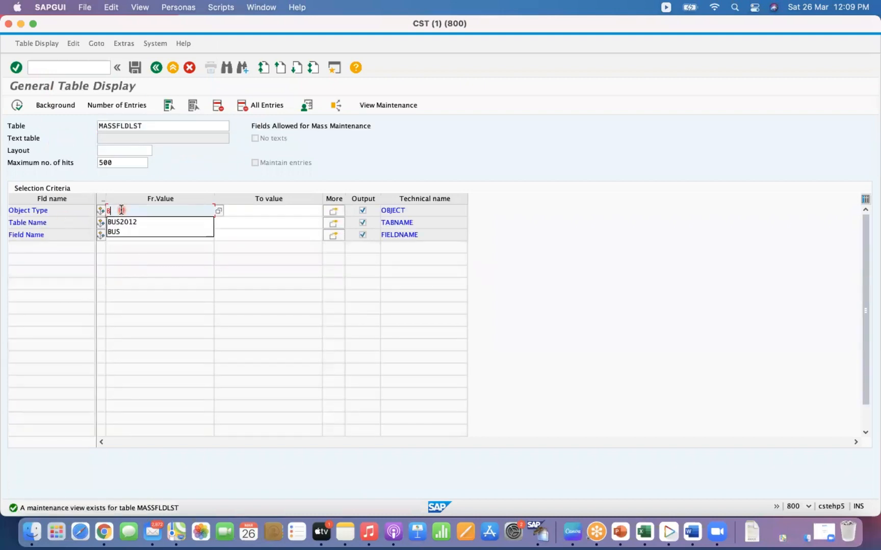
key(Down)
key(Return)
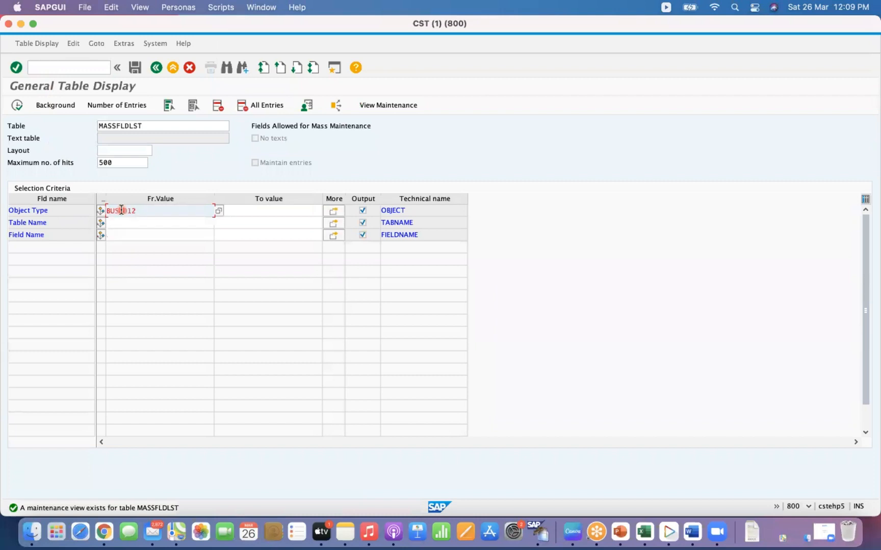
key(Down)
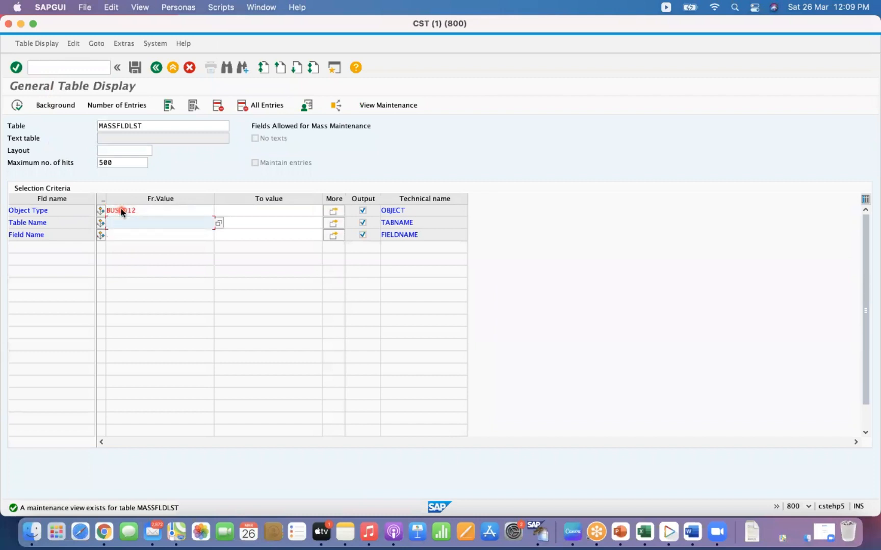
text(EKKO)
key(Return)
click(13, 109)
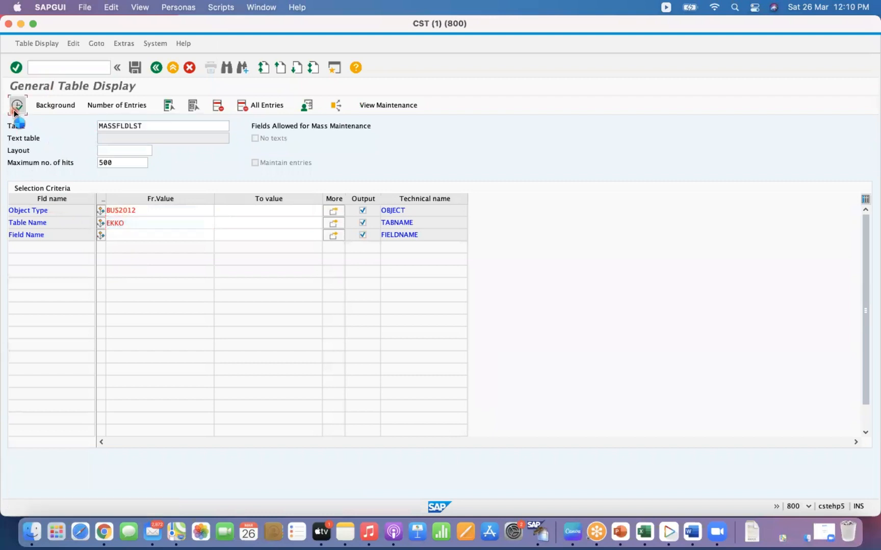
click(14, 111)
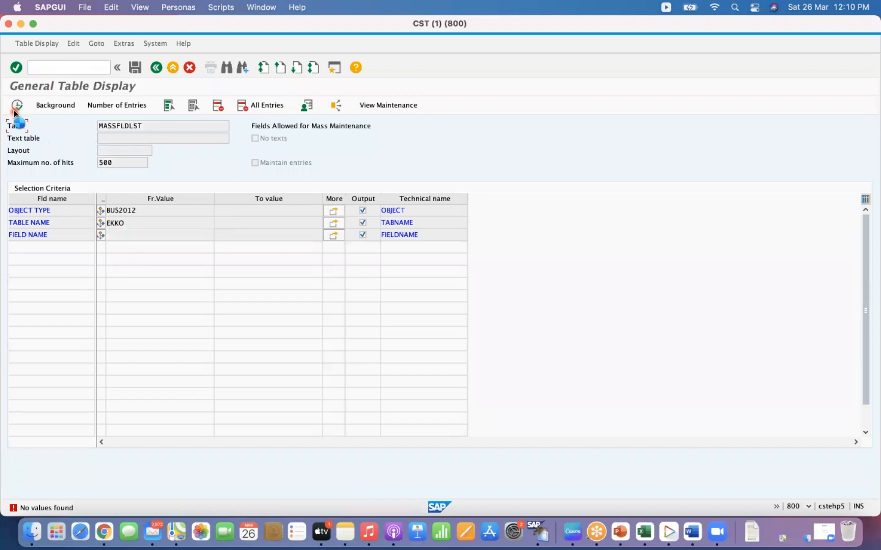
- Reselect object type BUS2012, clear the table name filter, and run the selection again
click(151, 216)
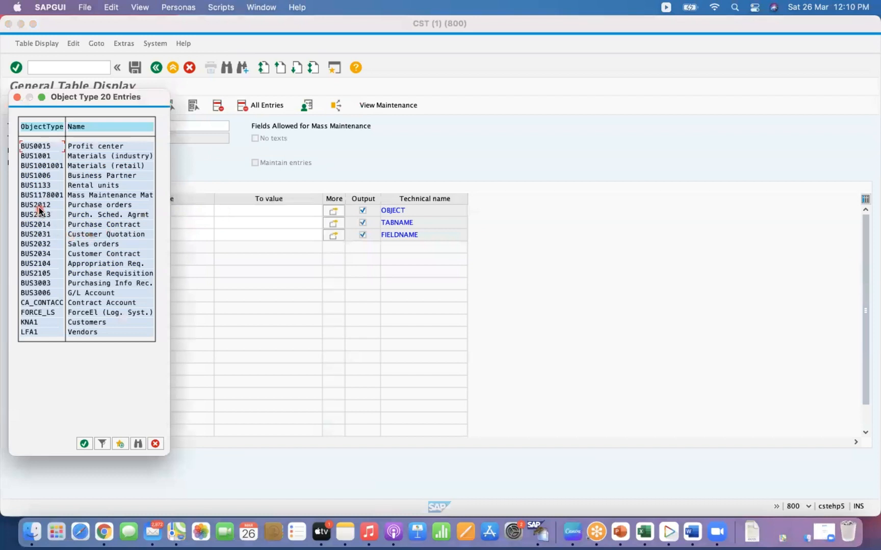
double_click(39, 205)
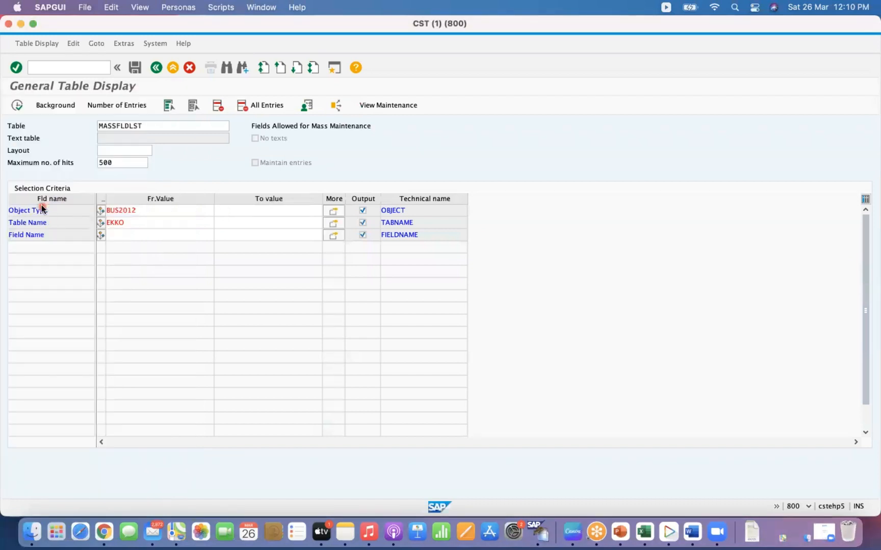
click(132, 223)
key(BackSpace)
key(BackSpace)
key(BackSpace)
key(BackSpace)
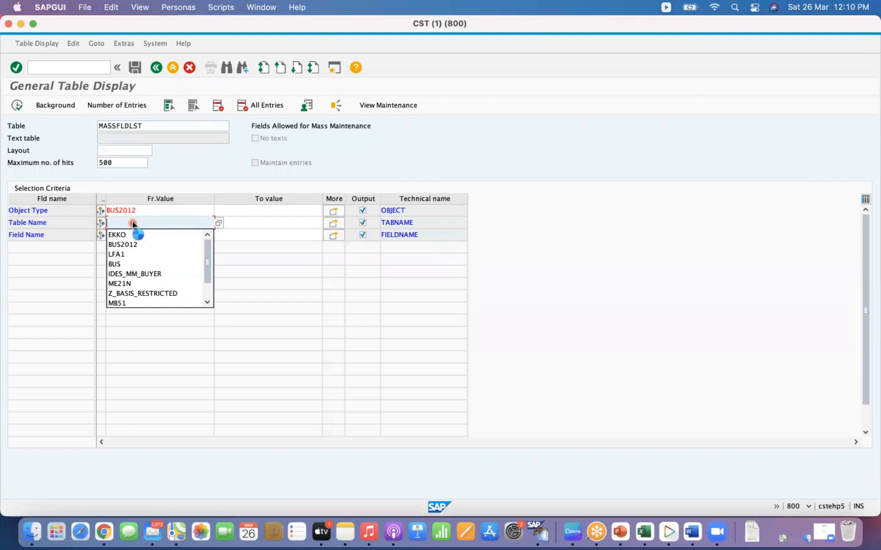
key(Return)
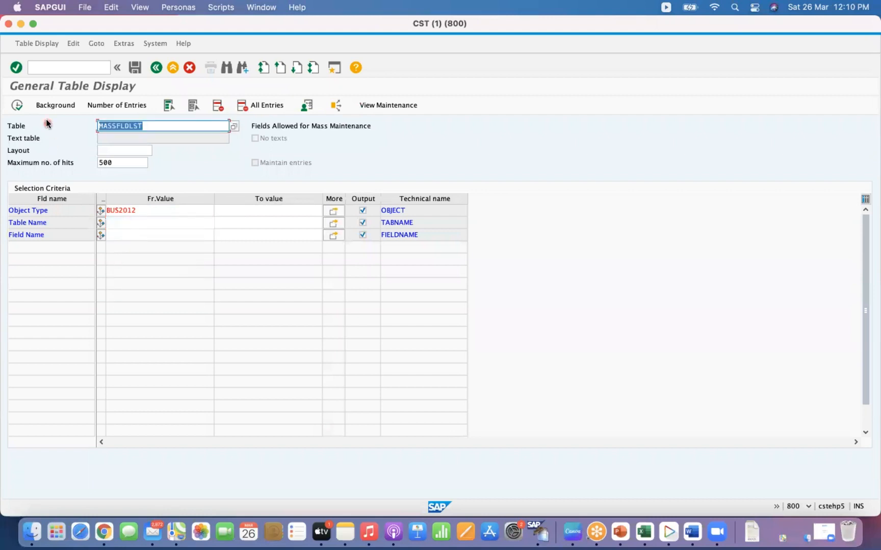
click(19, 107)
- Set the object type filter to BUS2032 Sales orders and list its allowed mass maintenance fields
click(165, 210)
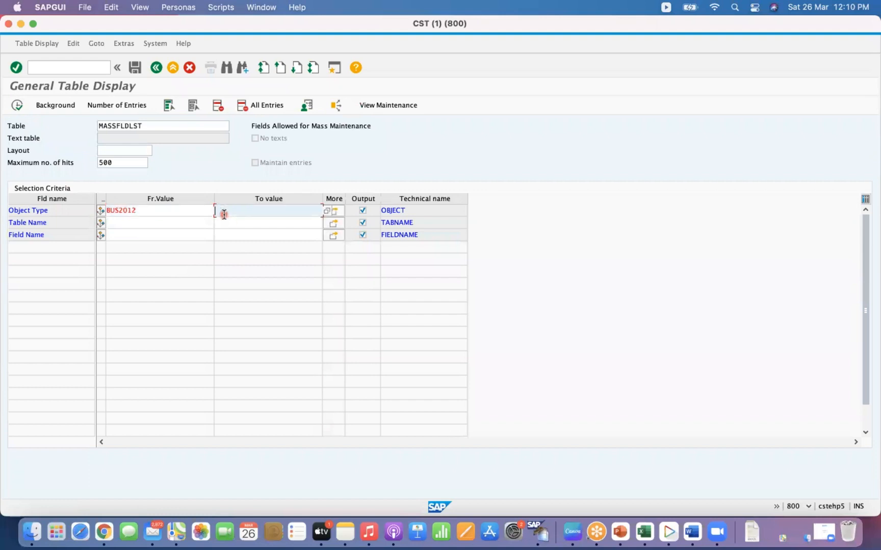
click(220, 210)
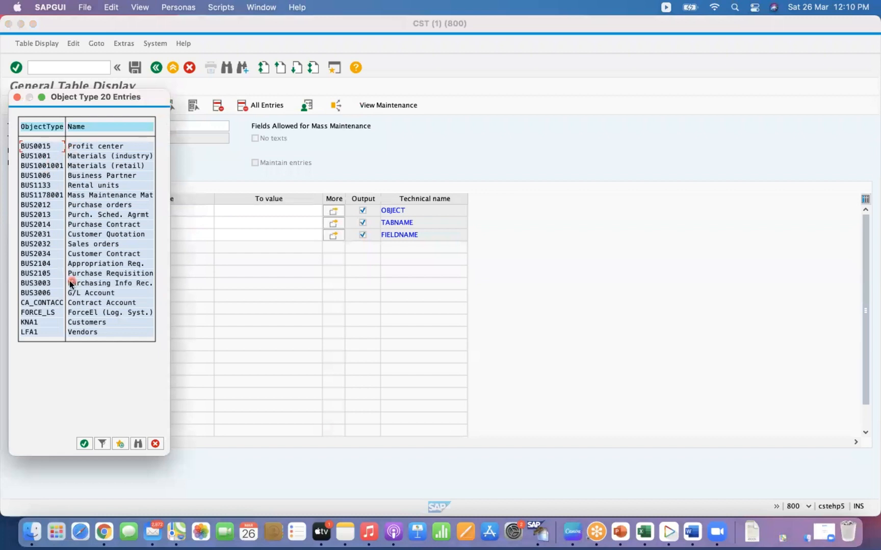
double_click(39, 244)
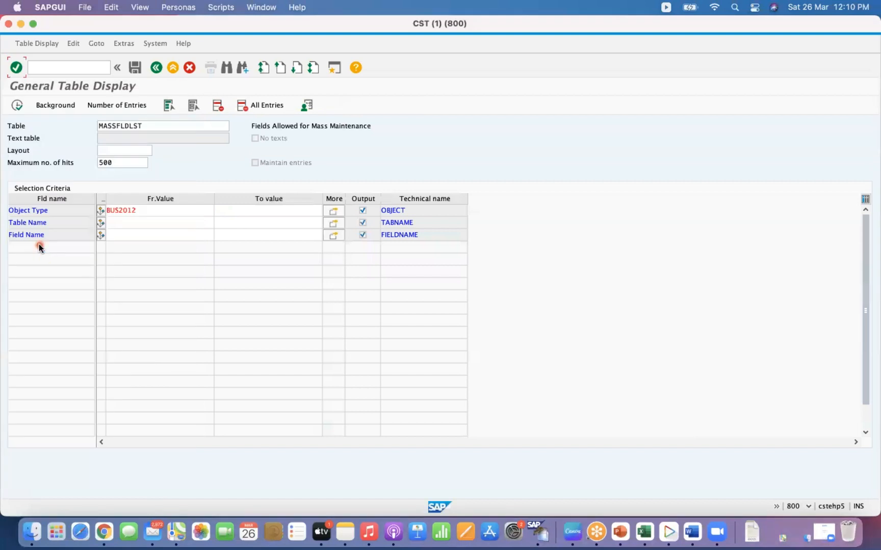
click(133, 222)
click(17, 107)
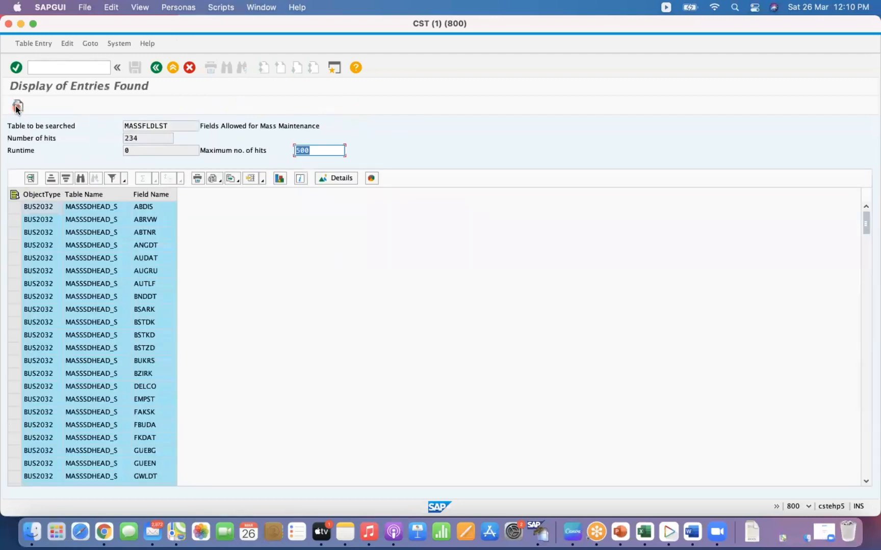
- Inspect the sales order field entries and return to the selection screen
click(90, 233)
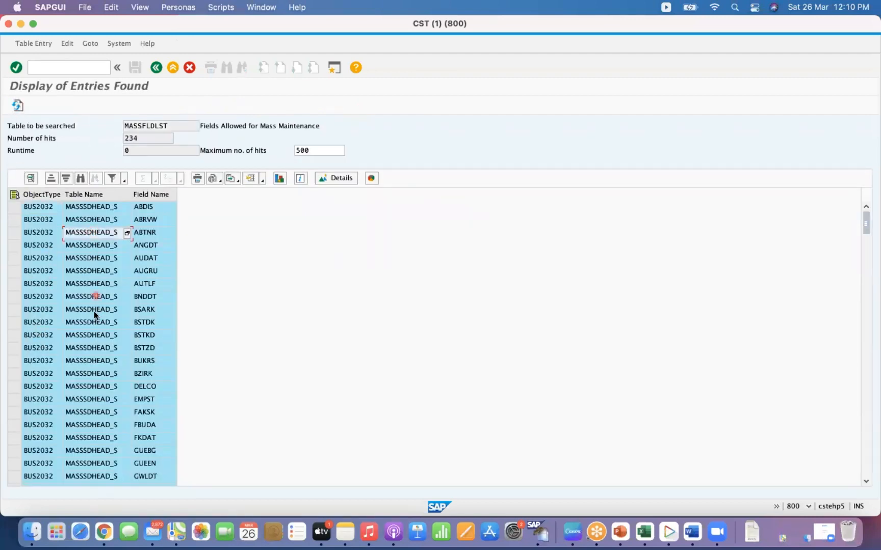
click(153, 283)
click(155, 69)
- List the allowed mass maintenance fields for object type BUS1001 and table name MARA
click(137, 210)
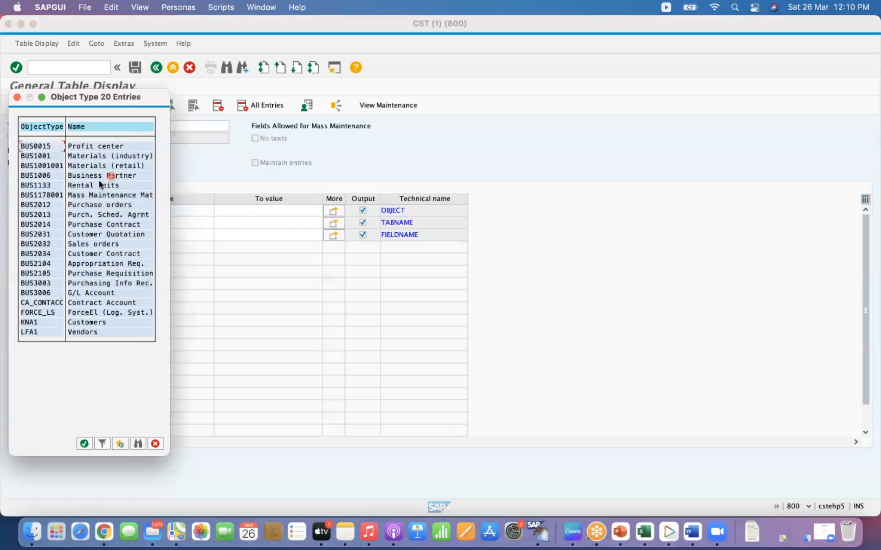
double_click(44, 159)
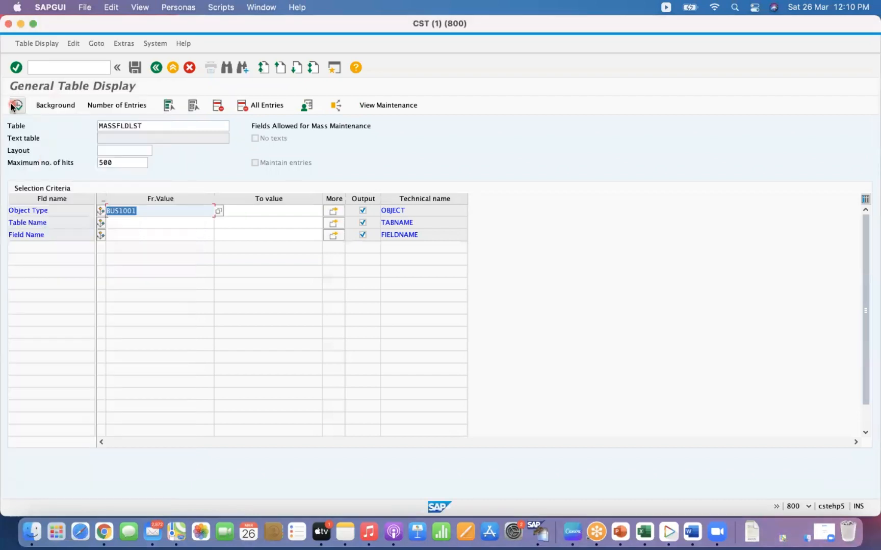
click(124, 225)
text(MARA)
key(Return)
click(18, 106)
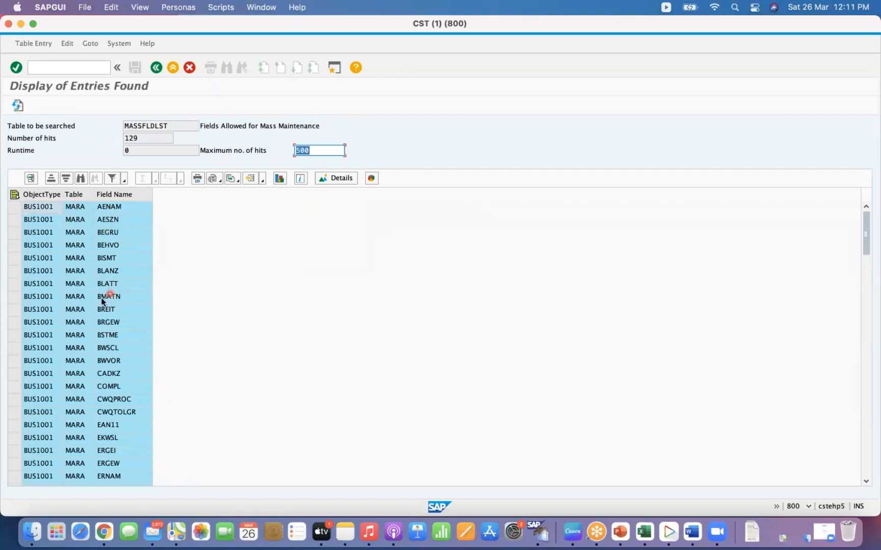
- Review the material field entries and return to the selection screen
click(77, 231)
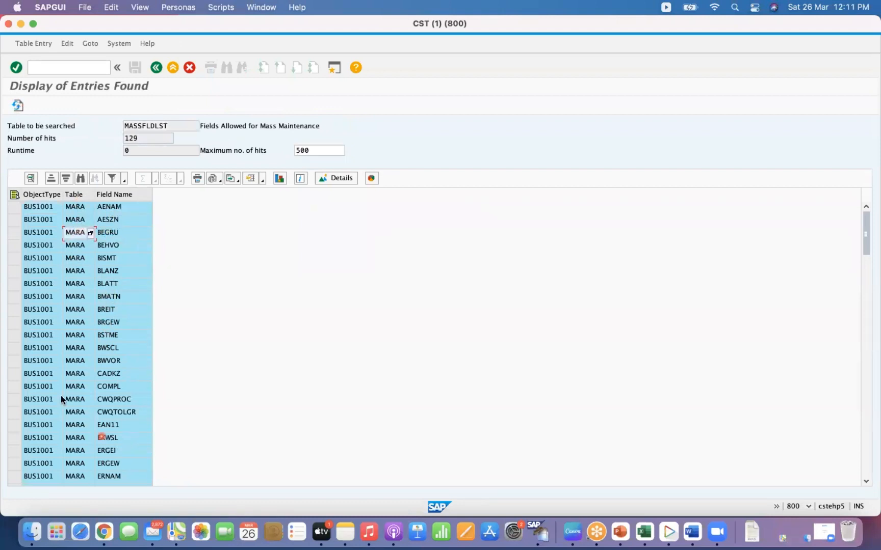
click(29, 271)
click(155, 68)
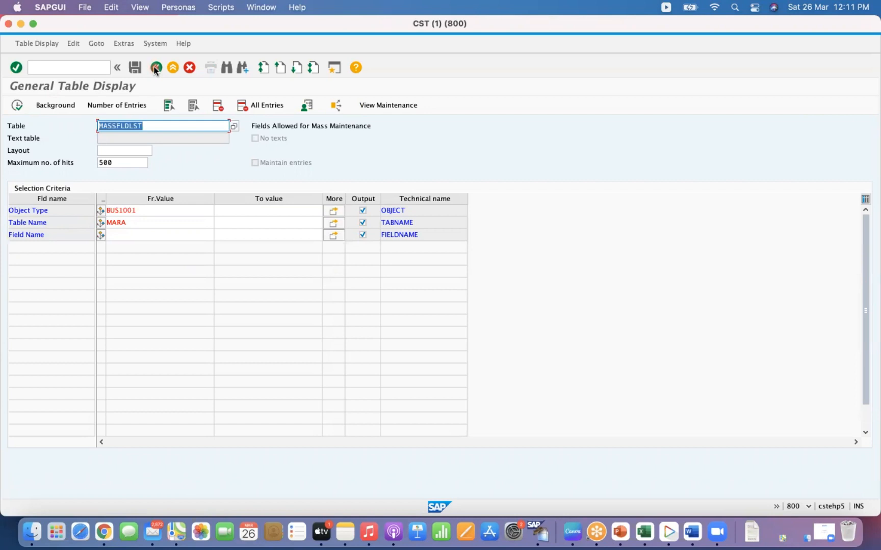
click(157, 127)
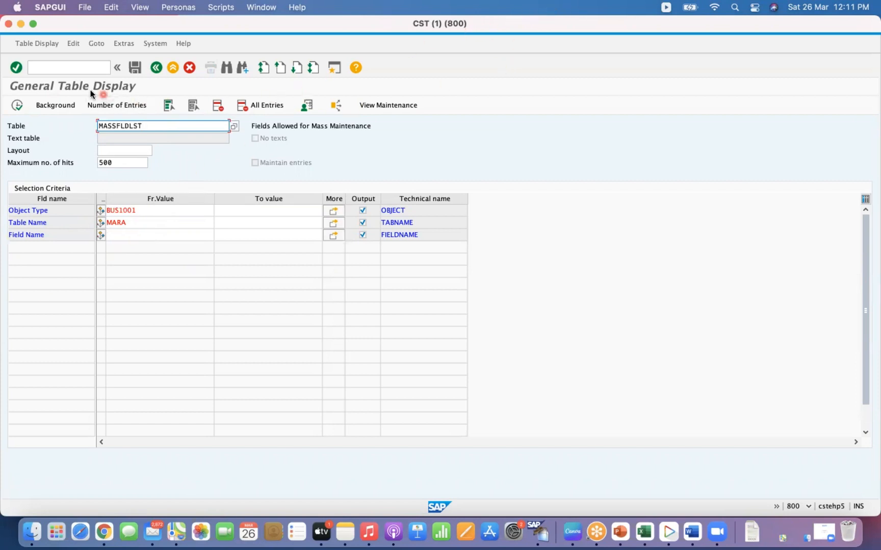
- Leave the table display and return to the SAP Easy Access menu
click(77, 67)
text(/n)
key(Return)
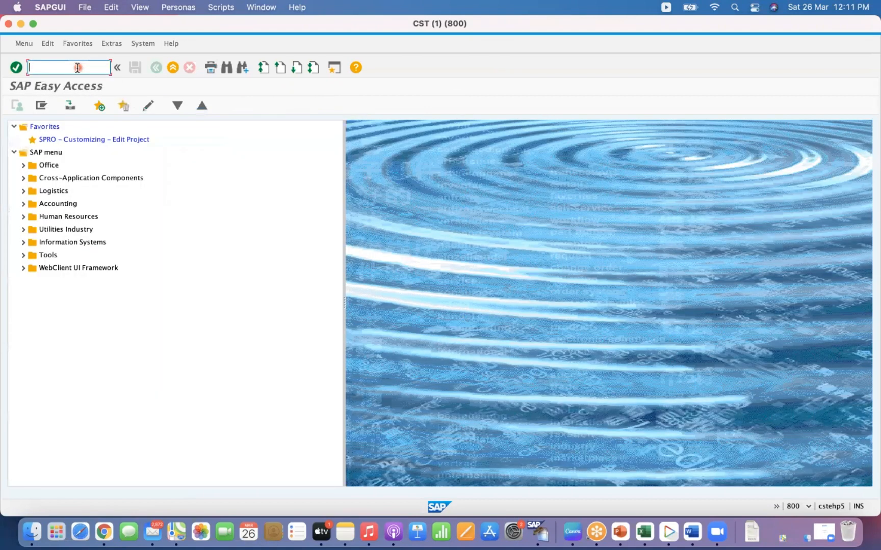
- Start transaction MB52 to display warehouse stocks of material
click(139, 322)
text(MB52)
key(Return)
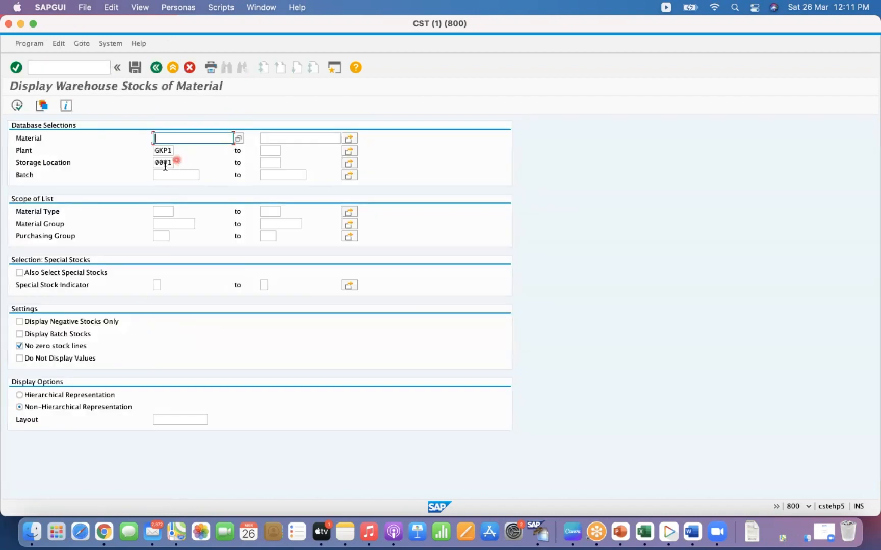
- Run the warehouse stock report for plant GKP1 and storage location 0001
click(163, 150)
click(173, 162)
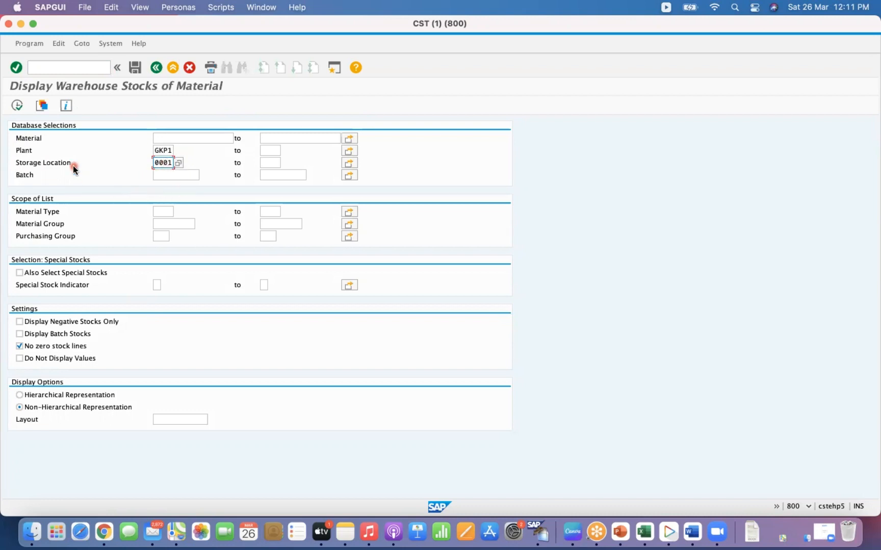
click(17, 107)
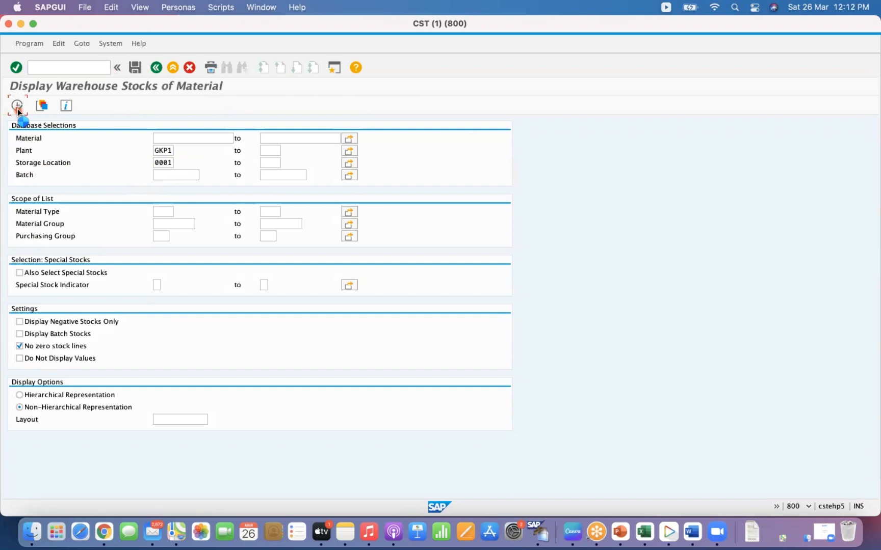
click(17, 107)
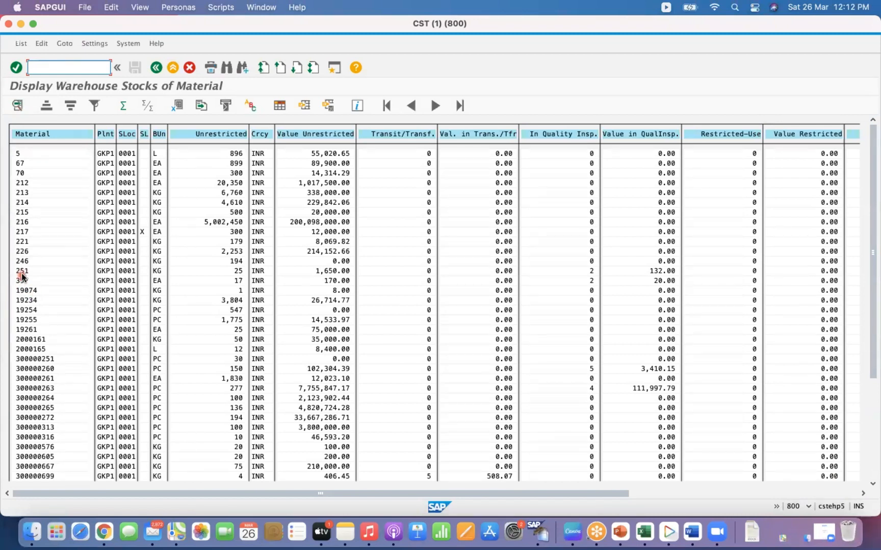
- Rerun the warehouse stock report restricted to material 251
click(157, 68)
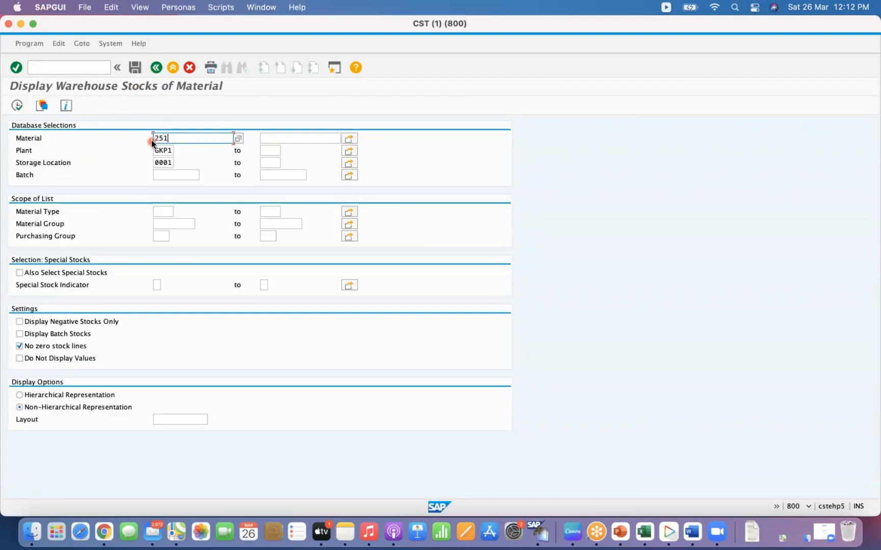
click(17, 106)
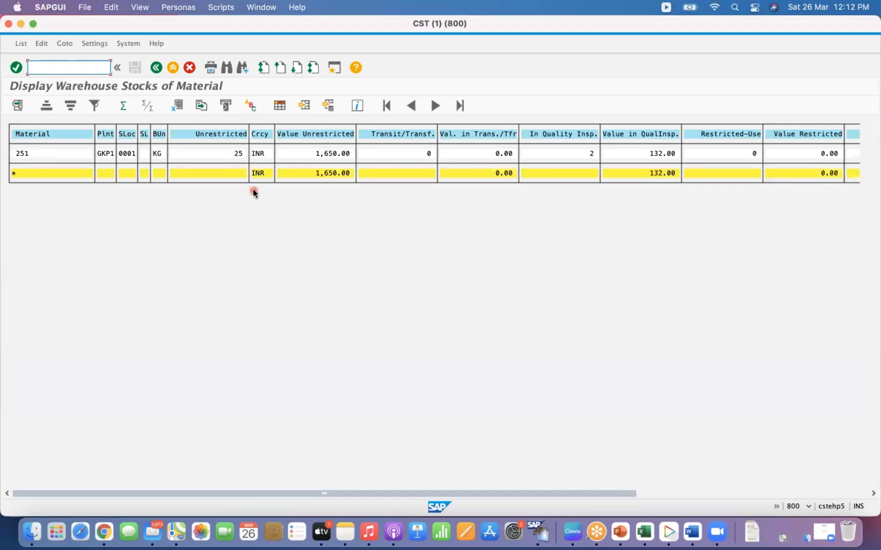
- Open a new session displaying material 251 and call up its view selection
click(237, 154)
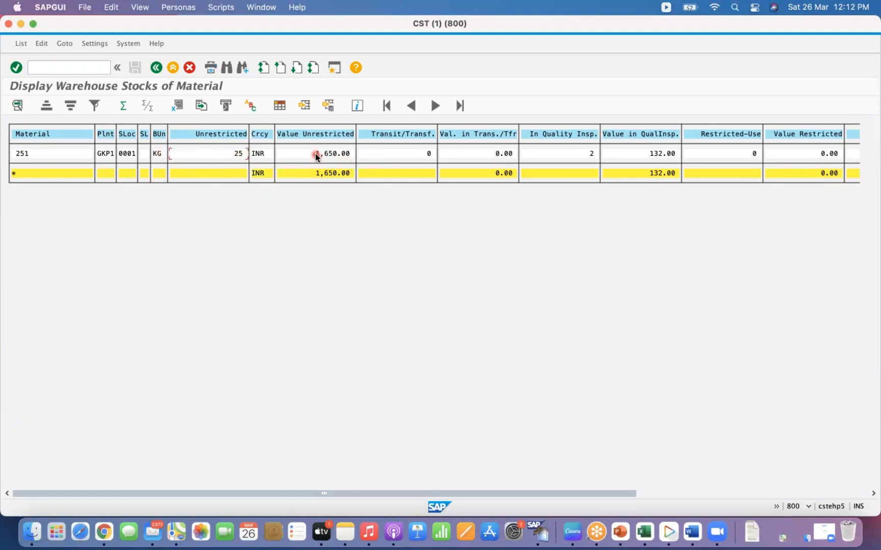
click(75, 69)
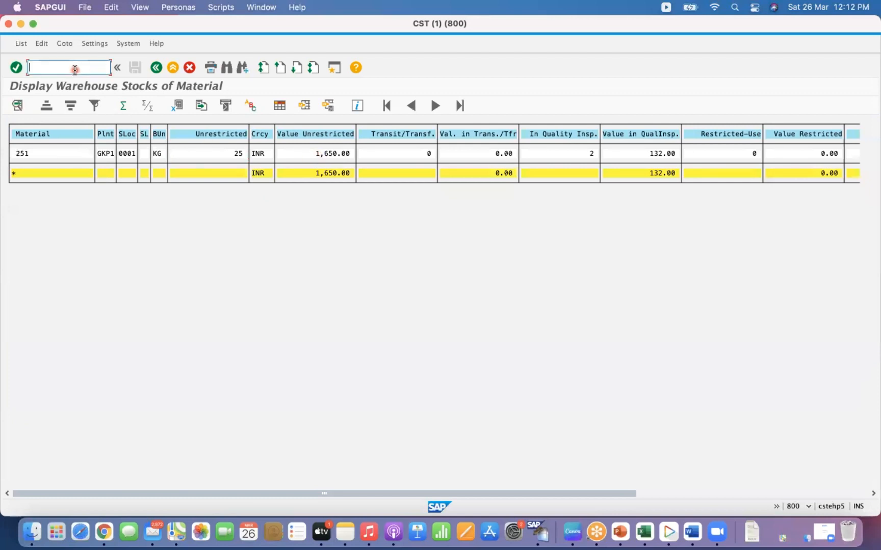
text(/OMM03)
key(Return)
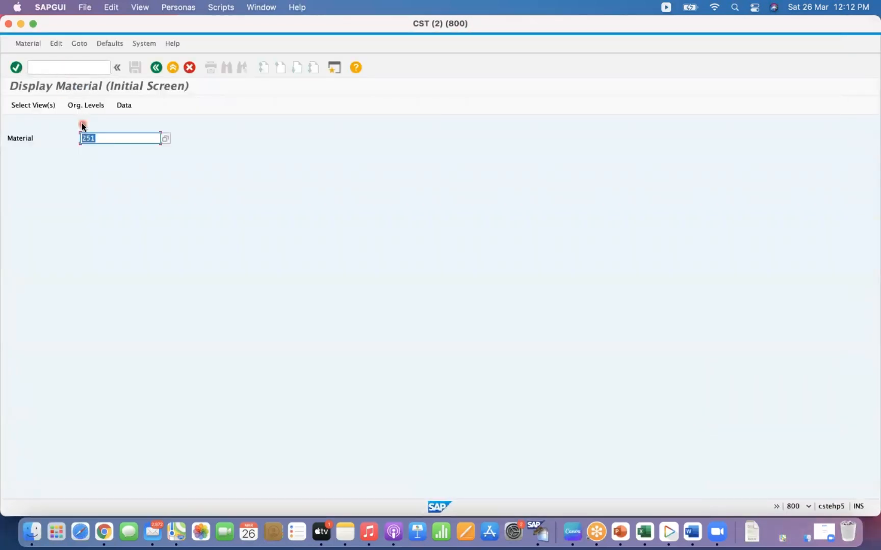
key(Return)
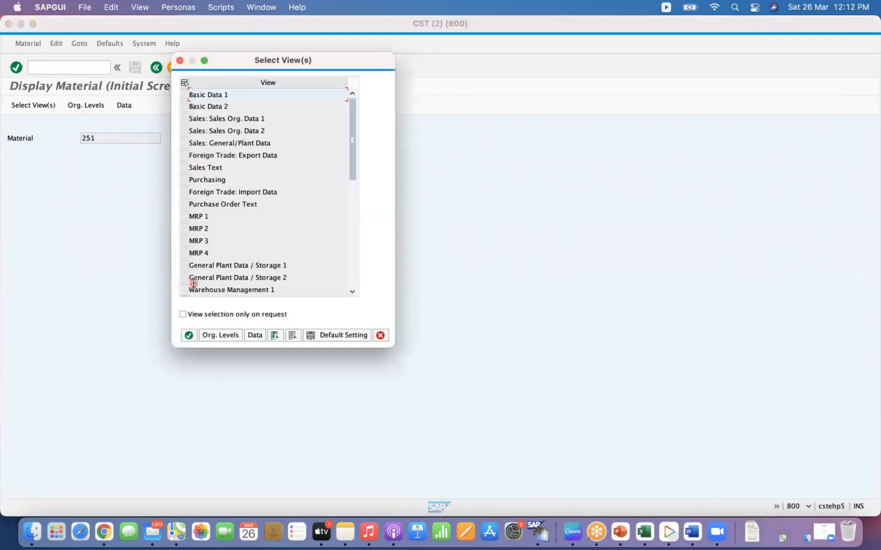
- Select the Accounting 1 view and enter plant GKP1 as the organizational level
click(353, 238)
click(185, 107)
click(210, 337)
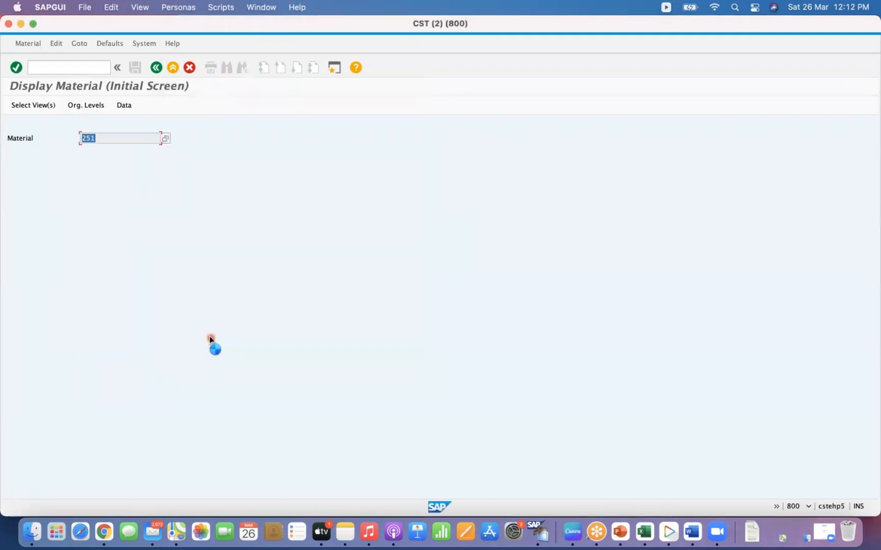
text(GKP1)
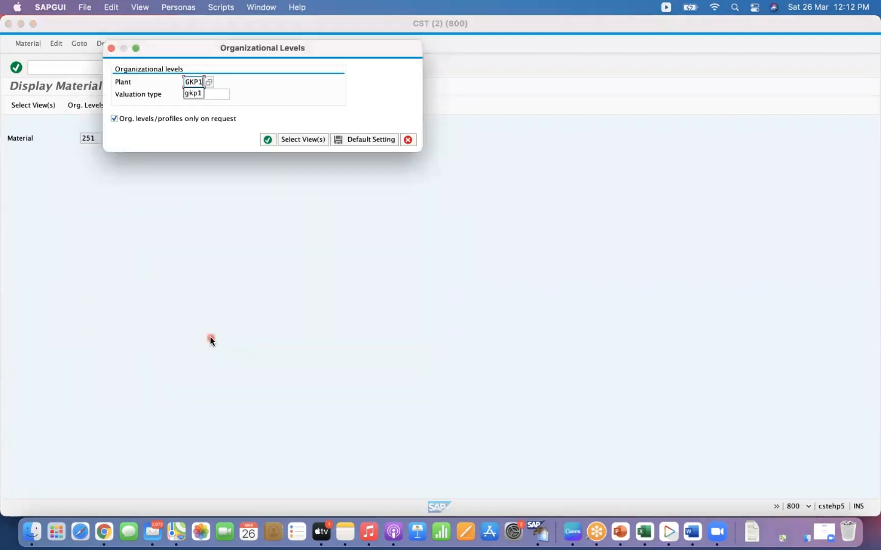
click(267, 140)
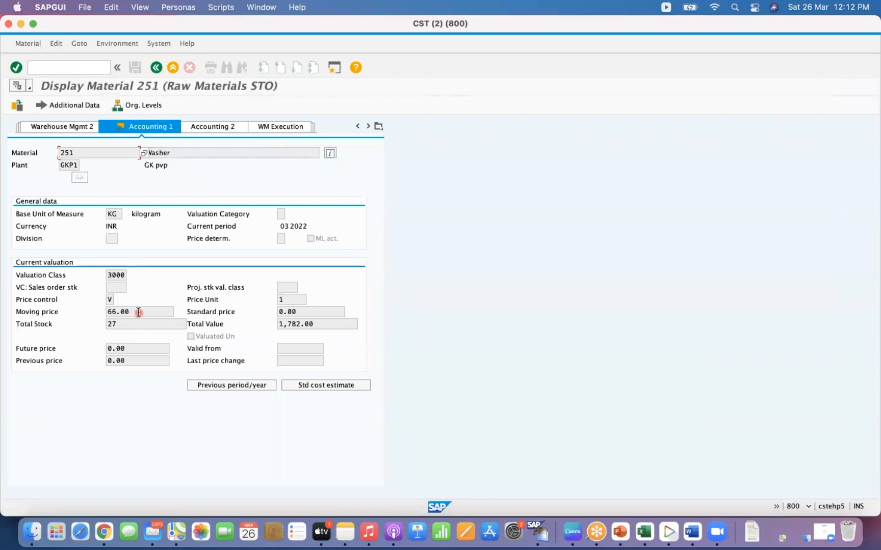
- Examine the material's moving price and total stock, then close the material display session
drag(138, 312, 106, 313)
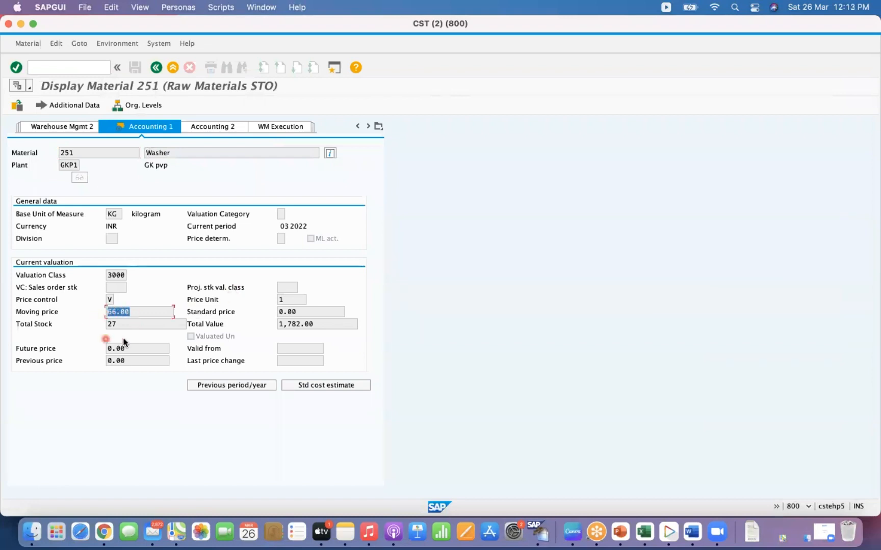
click(142, 311)
drag(136, 312, 96, 313)
click(133, 323)
click(21, 23)
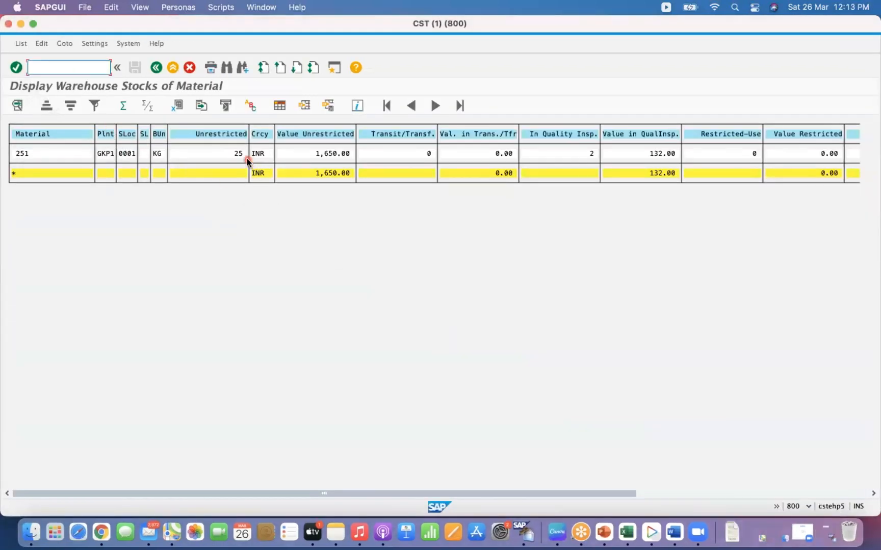
- Switch to Excel and add a new worksheet
click(629, 535)
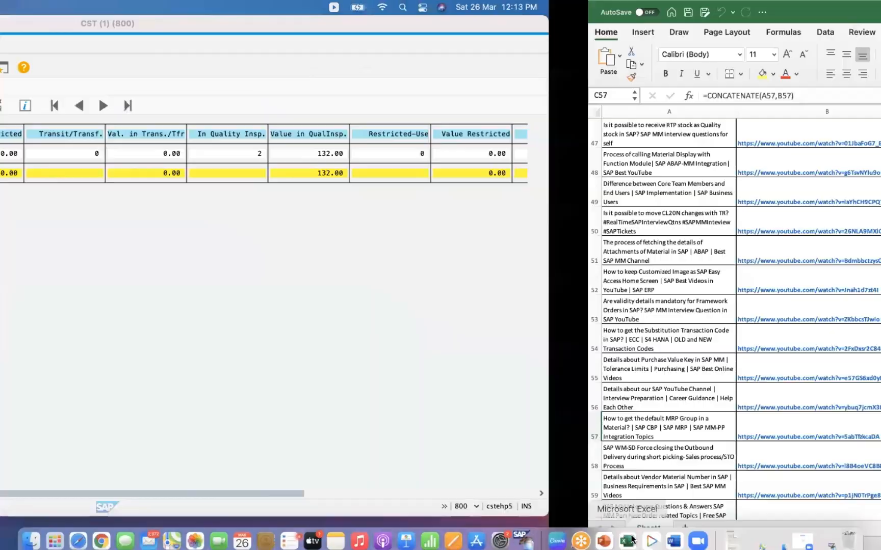
mouse_move(28, 33)
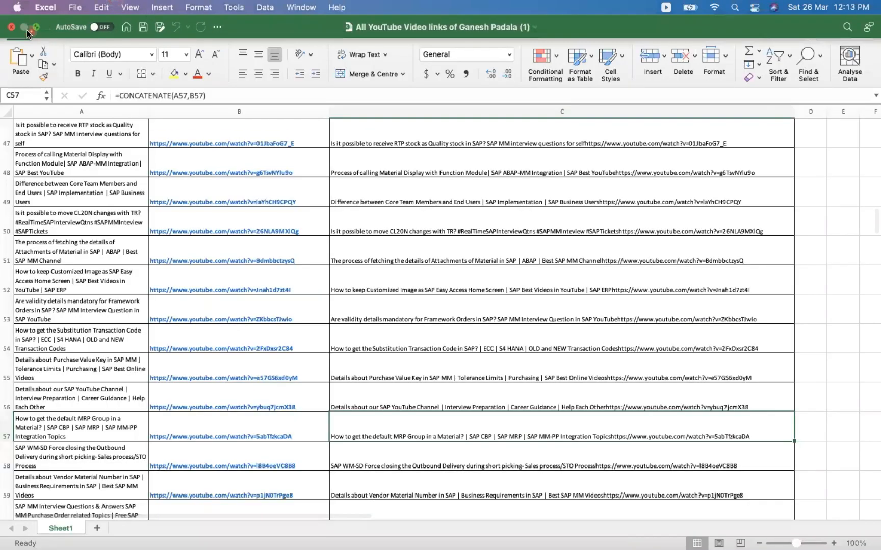
click(98, 529)
click(257, 214)
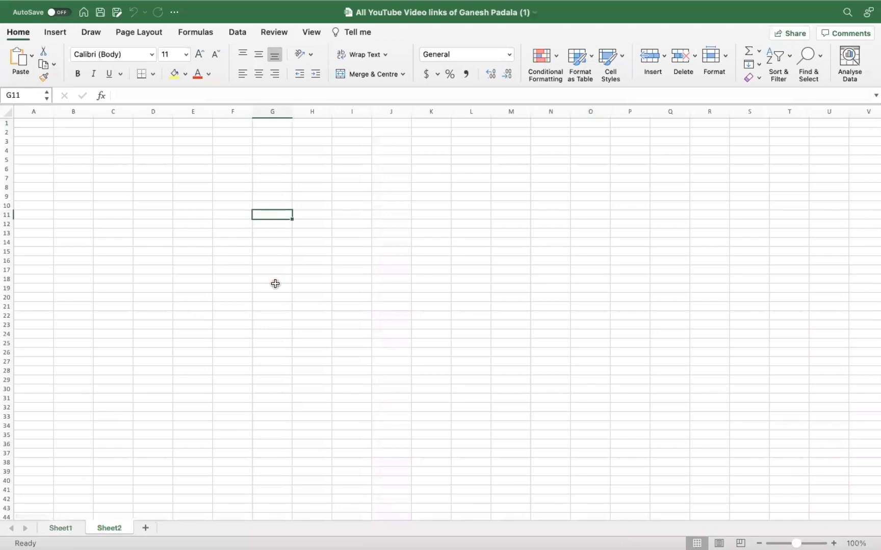
- Enter the unrestricted value 1650 and quantity 25 in cells G11 and G12
key(ctrl+Left)
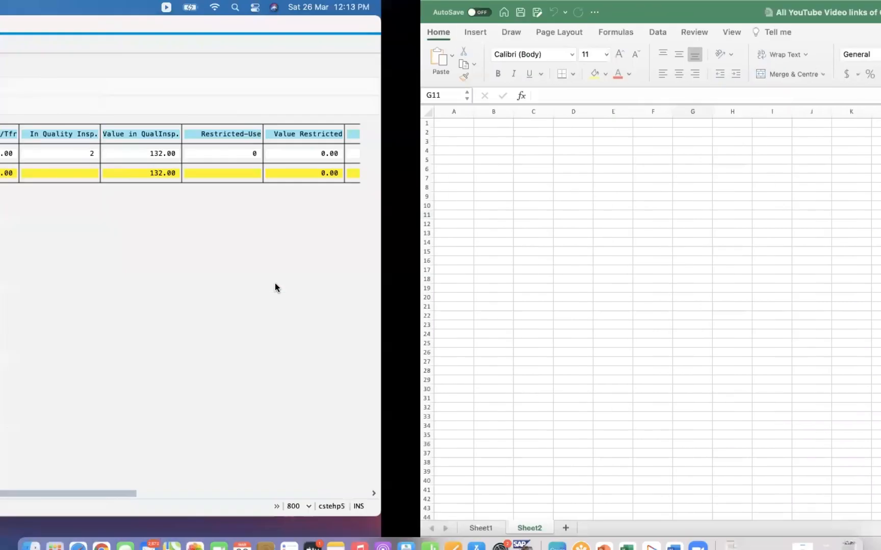
key(ctrl+Right)
text(1650)
key(Return)
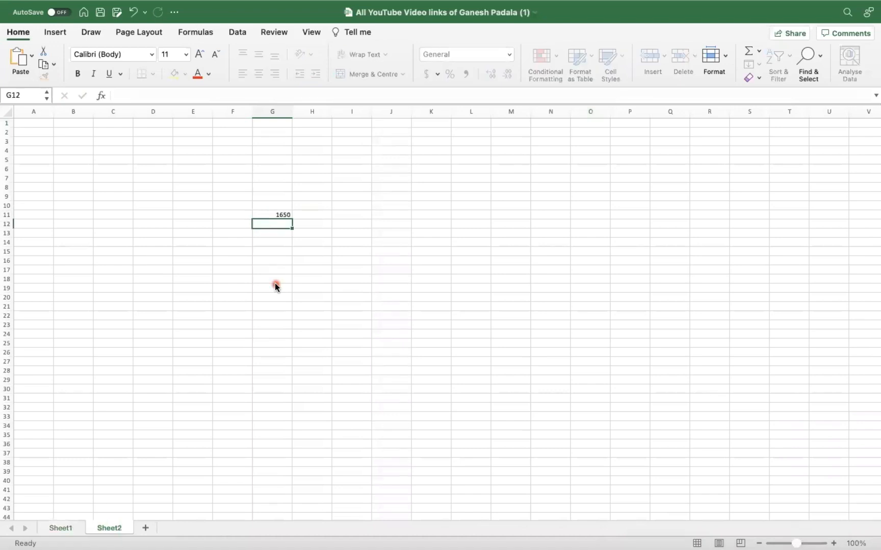
text(2)
key(Return)
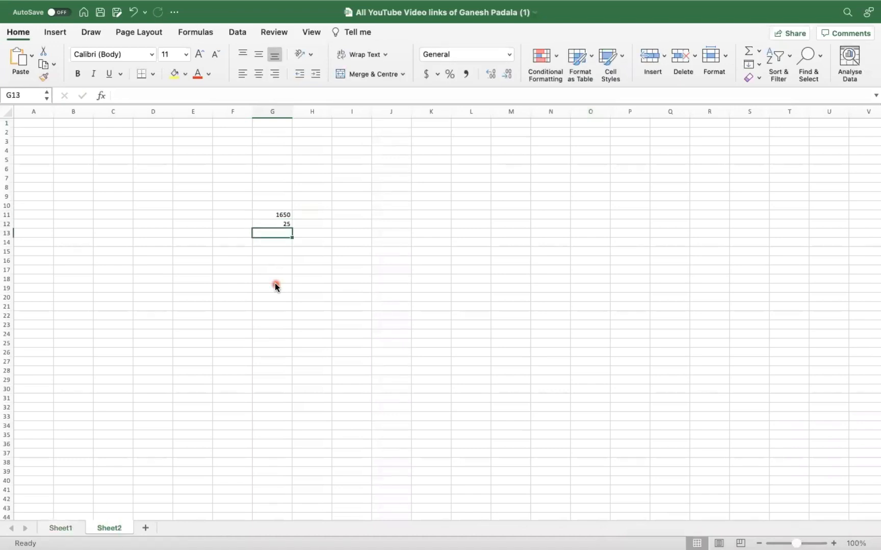
- Enter the quality inspection value 132 and quantity 2 in cells I11 and I12
key(ctrl+Left)
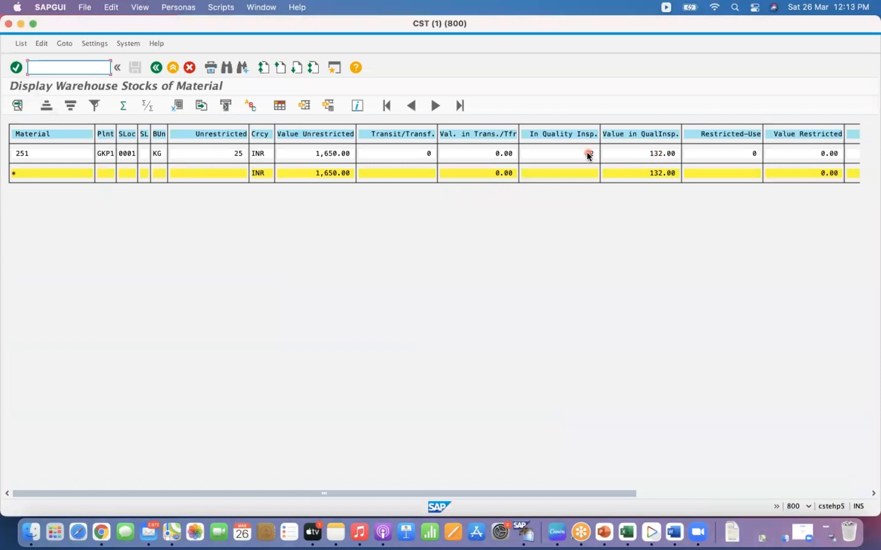
key(ctrl+Right)
click(354, 214)
text(132)
key(Return)
key(ctrl+Left)
key(ctrl+Right)
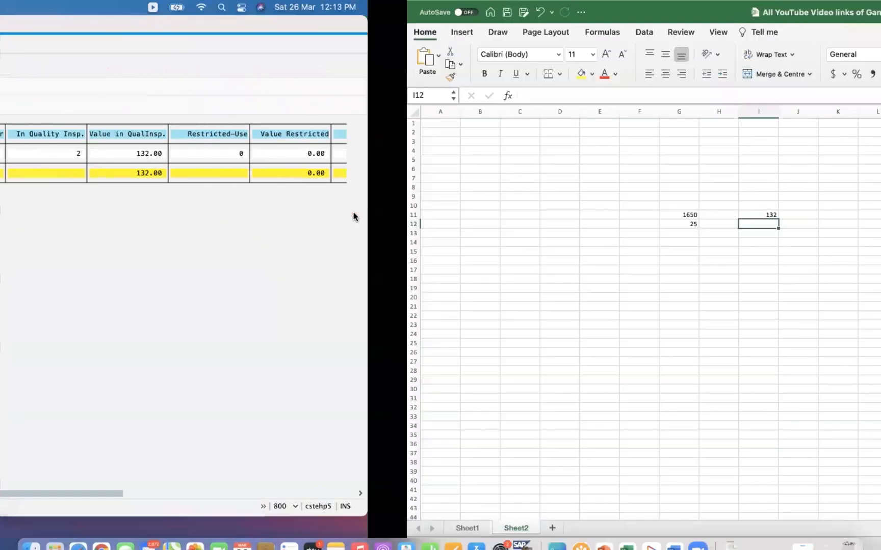
text(2)
key(Return)
- Label rows 11 and 12 as Value and Quantity in column F
click(232, 215)
text(vAlue)
key(Return)
text(Quant)
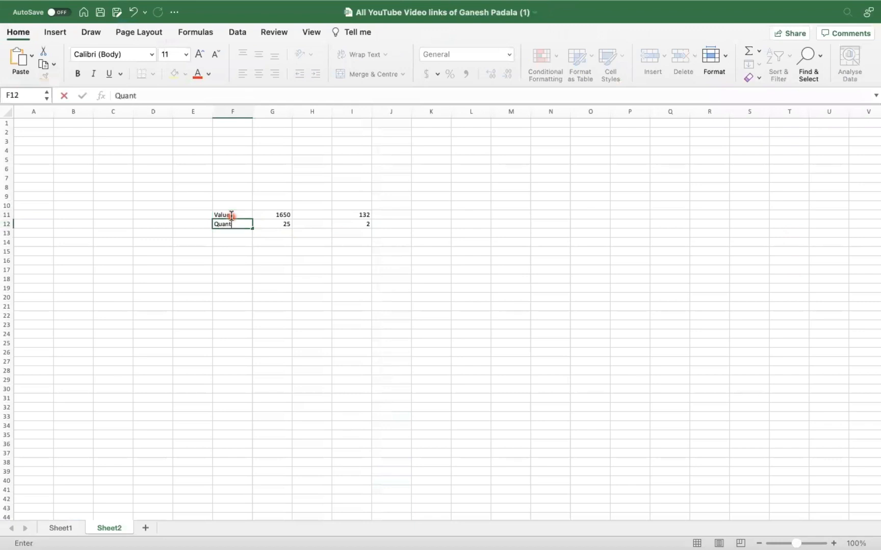
text(ity)
key(Return)
- Set the font size of F11:I12 to 48 and autofit column F
drag(236, 216, 361, 225)
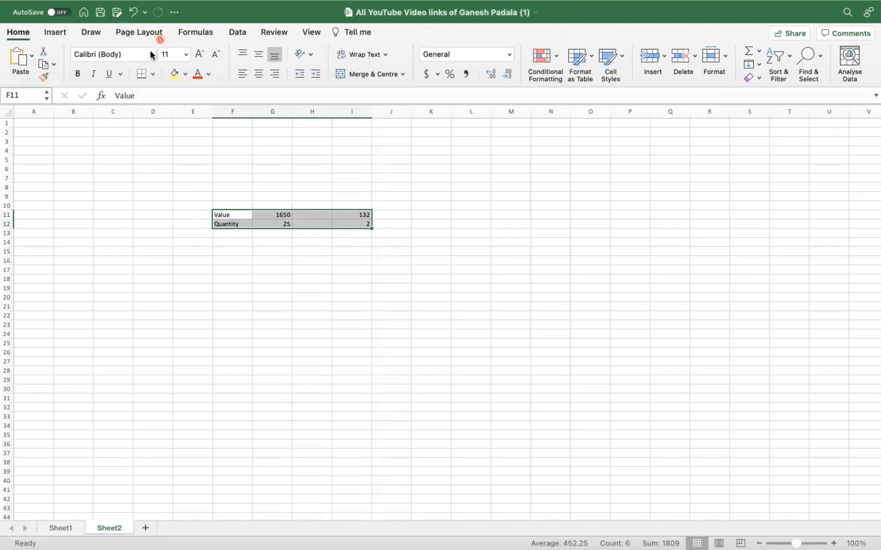
click(185, 57)
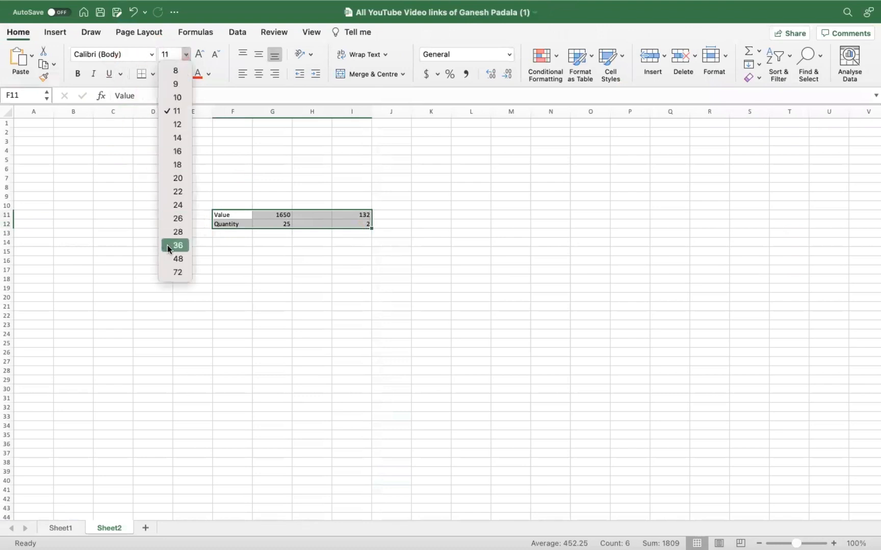
click(174, 260)
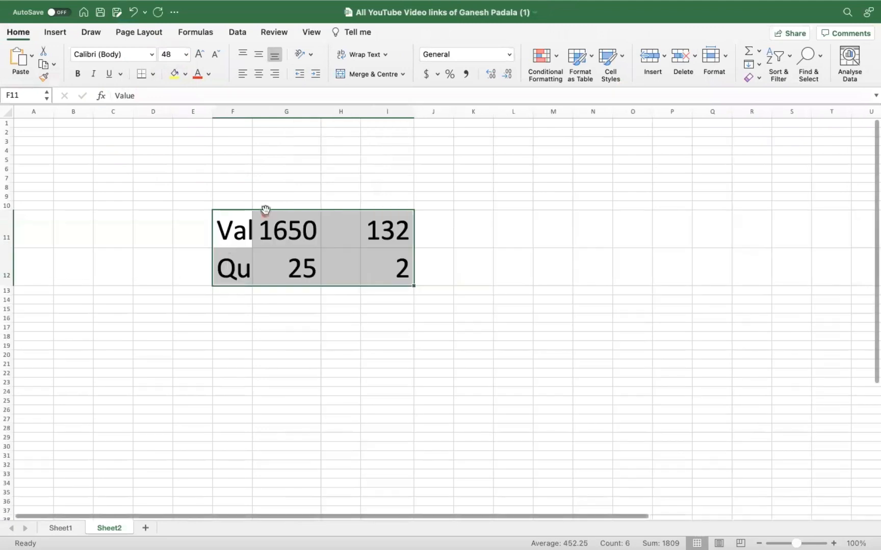
double_click(252, 113)
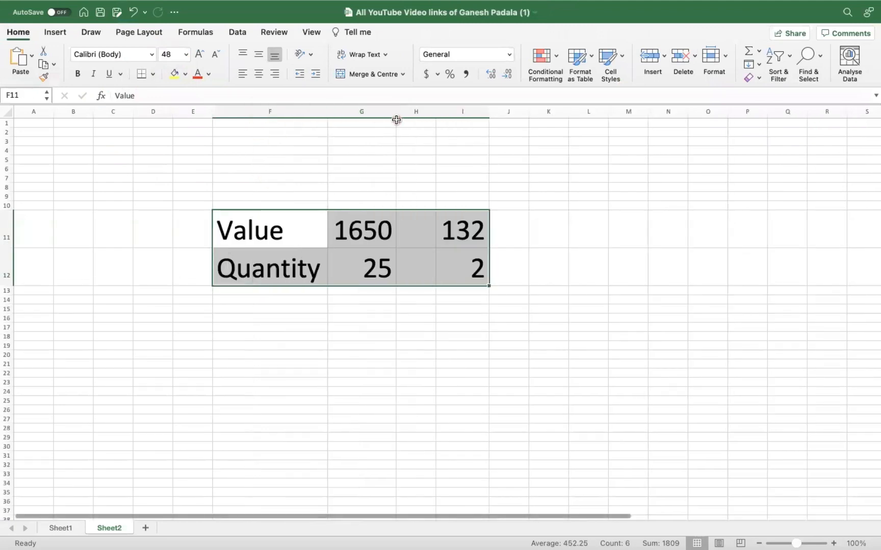
- Enter the formula =G11/G12 in cell G13 to compute the unit price
key(ctrl+Home)
click(378, 291)
key(ctrl+d)
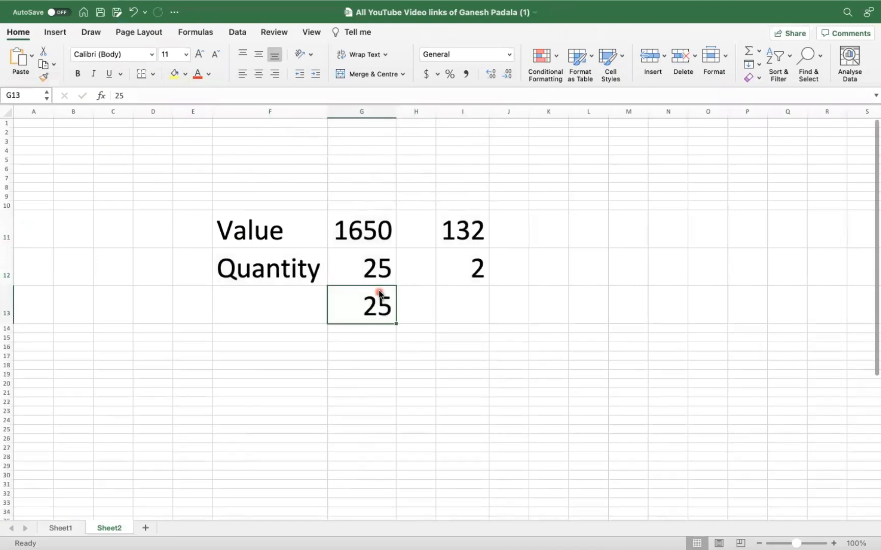
text(=)
click(366, 232)
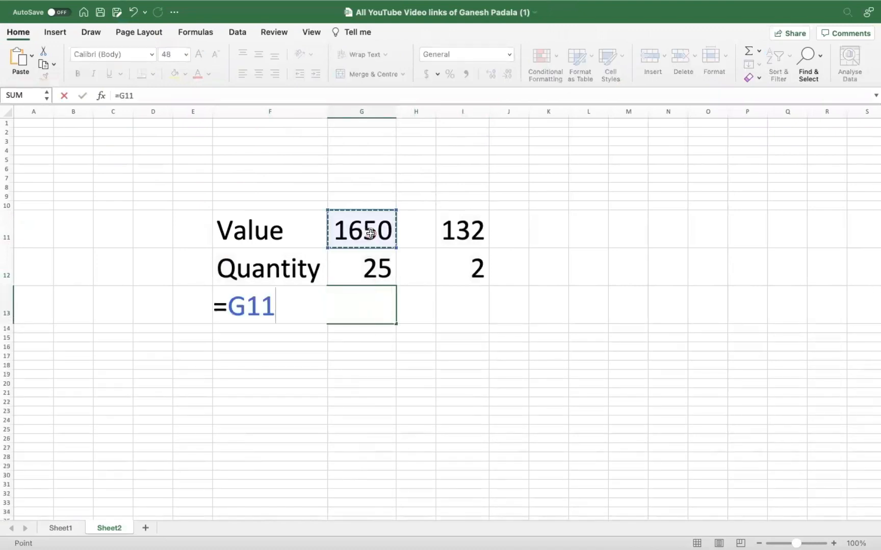
text(/)
click(382, 261)
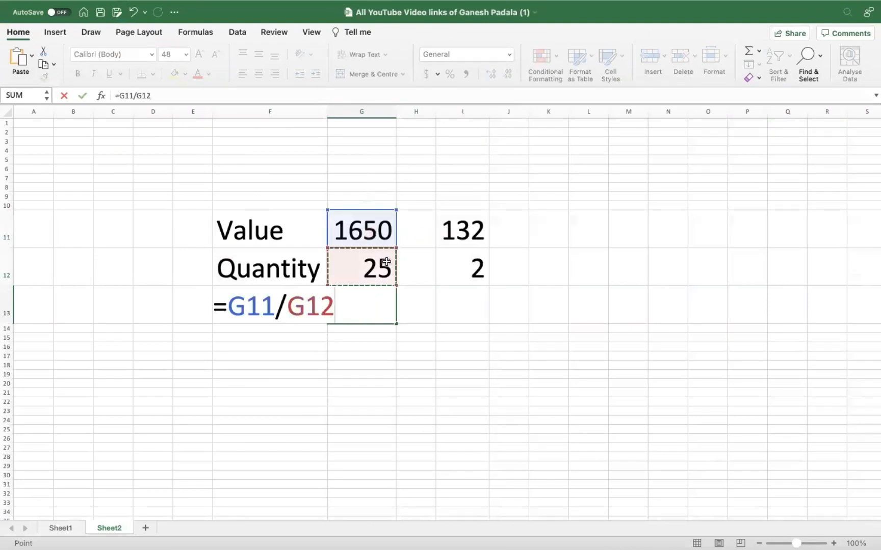
key(Return)
click(465, 306)
text(=)
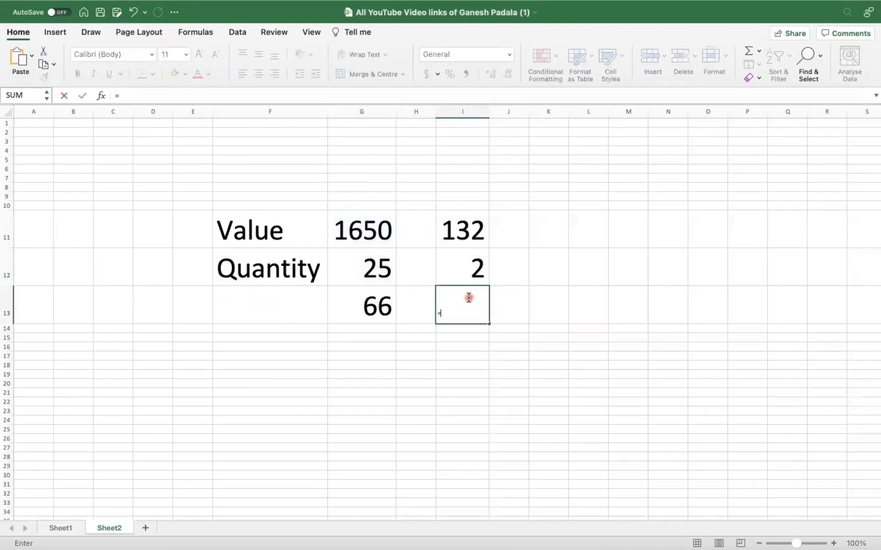
key(Escape)
- Enter the formula =I11/I12 in cell I13 to compute the quality inspection unit price
click(504, 381)
click(485, 318)
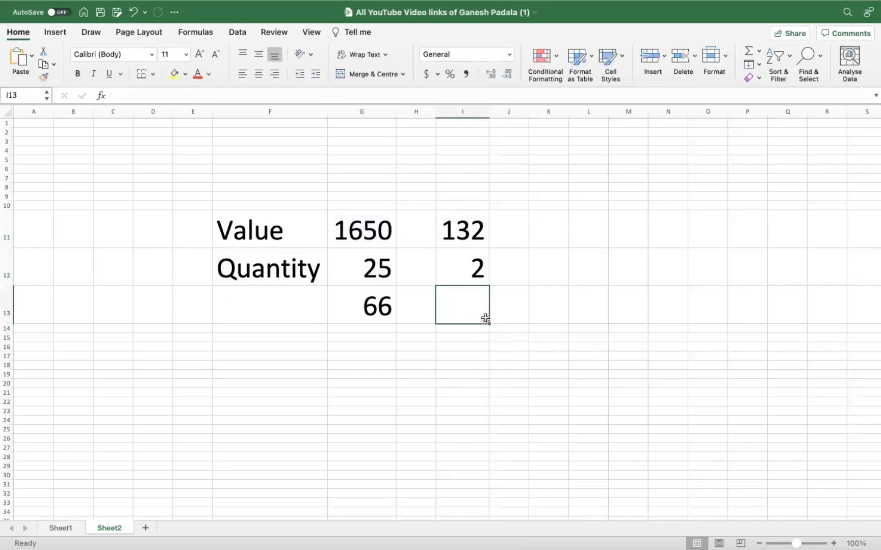
key(ctrl+d)
text(=)
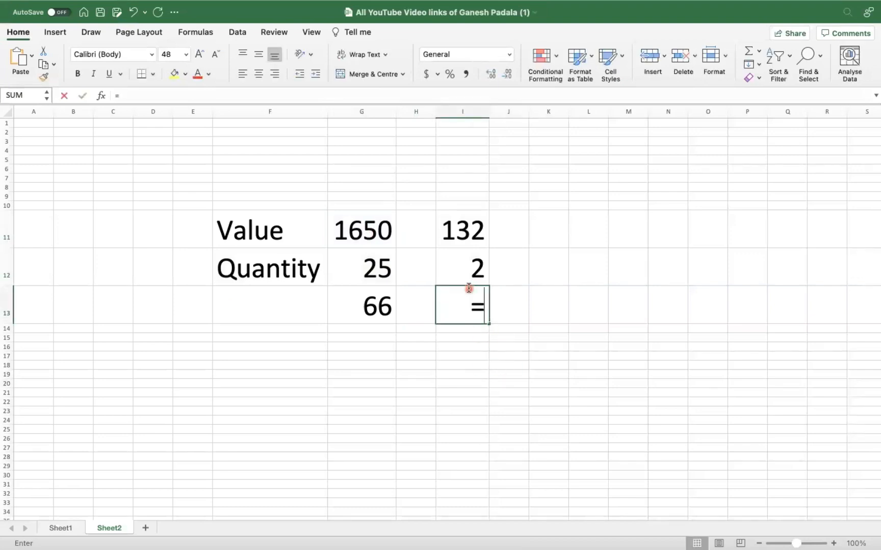
click(468, 230)
text(/)
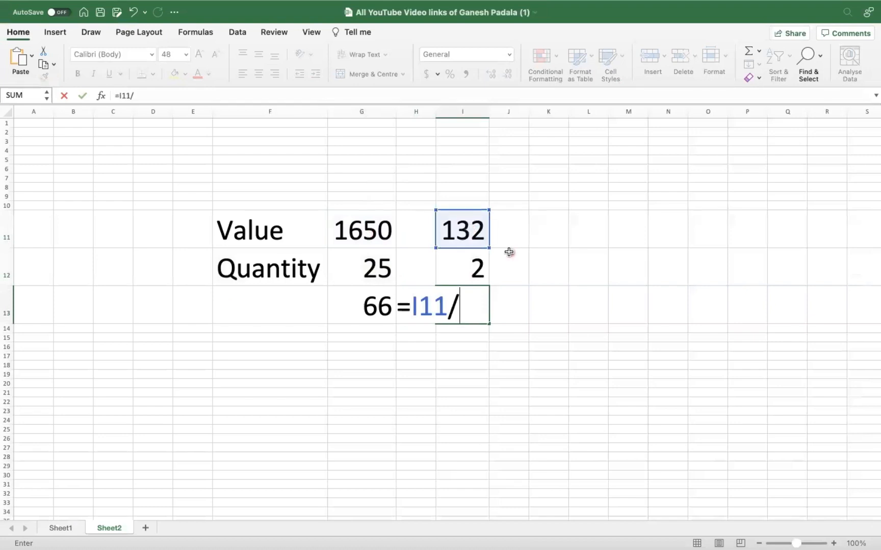
click(477, 262)
key(Return)
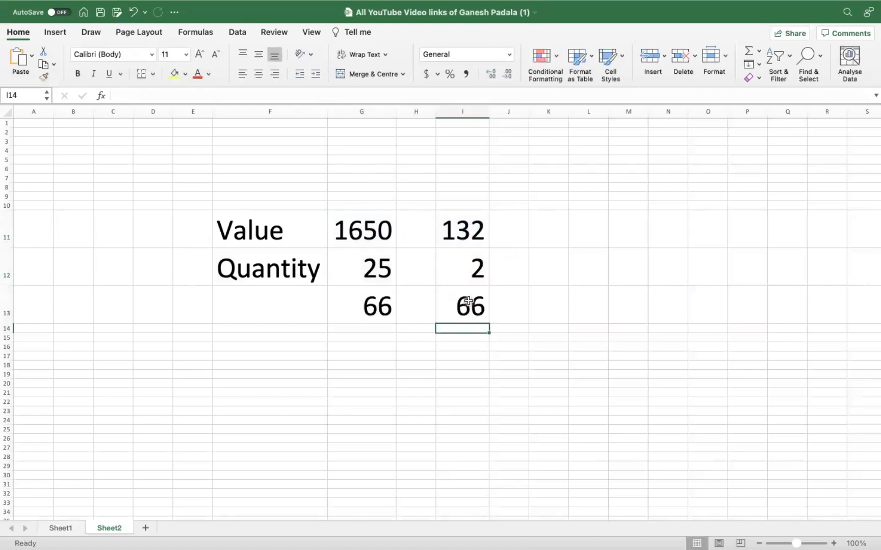
- Check both price formulas and switch back to the warehouse stock report
click(467, 301)
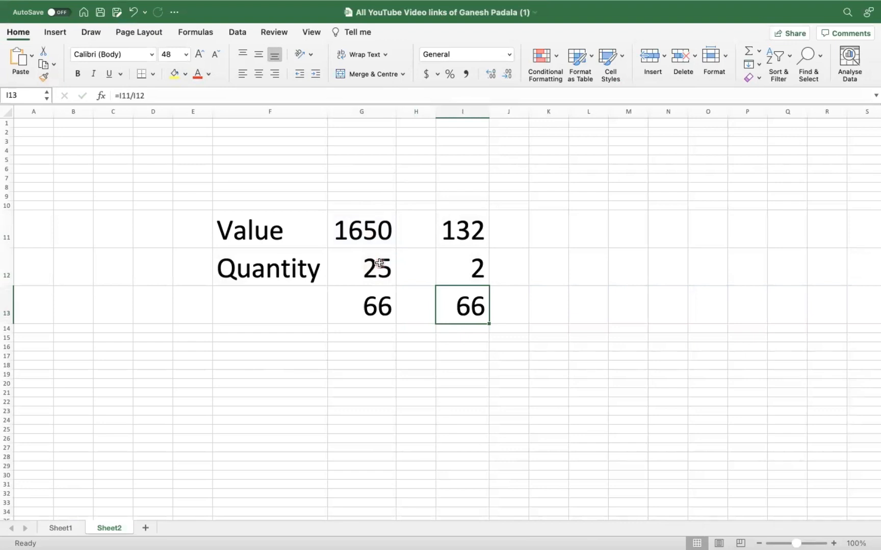
click(363, 304)
key(super+Tab)
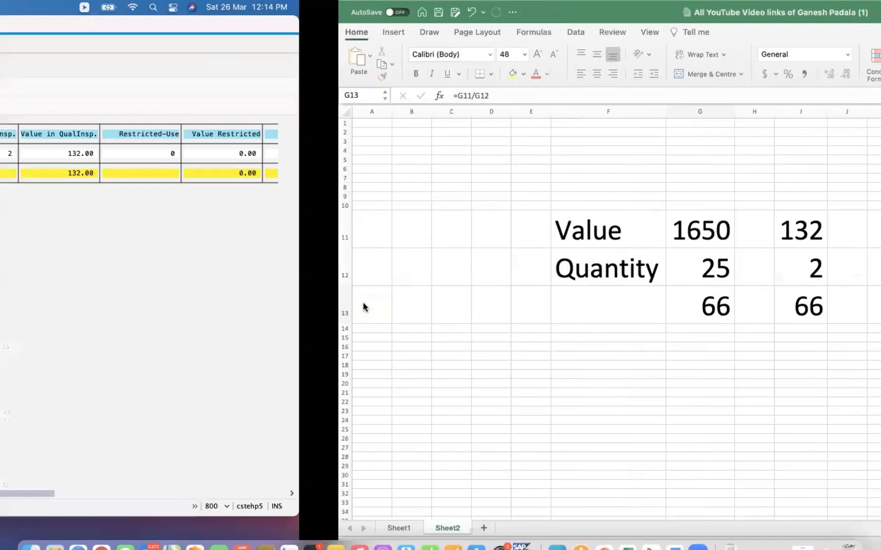
key(super+Tab)
key(super+Tab)
key(super+Tab)
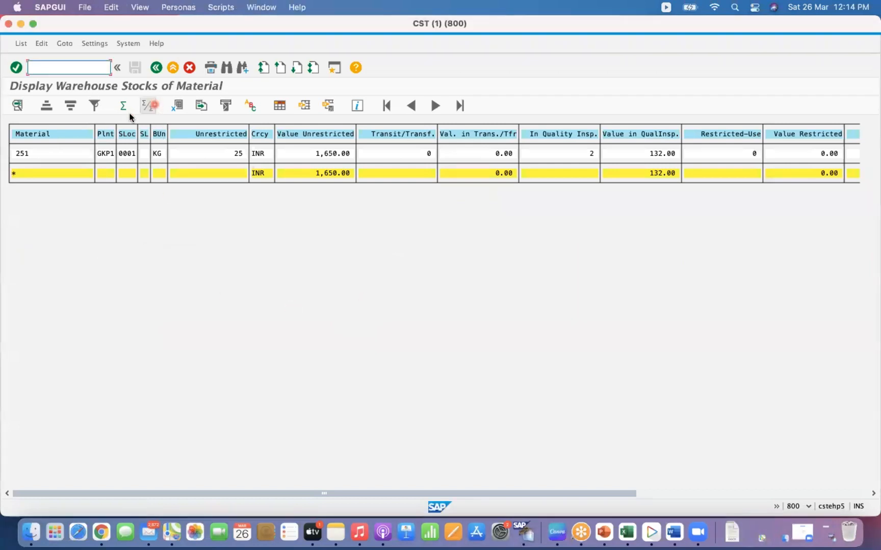
right_click(529, 532)
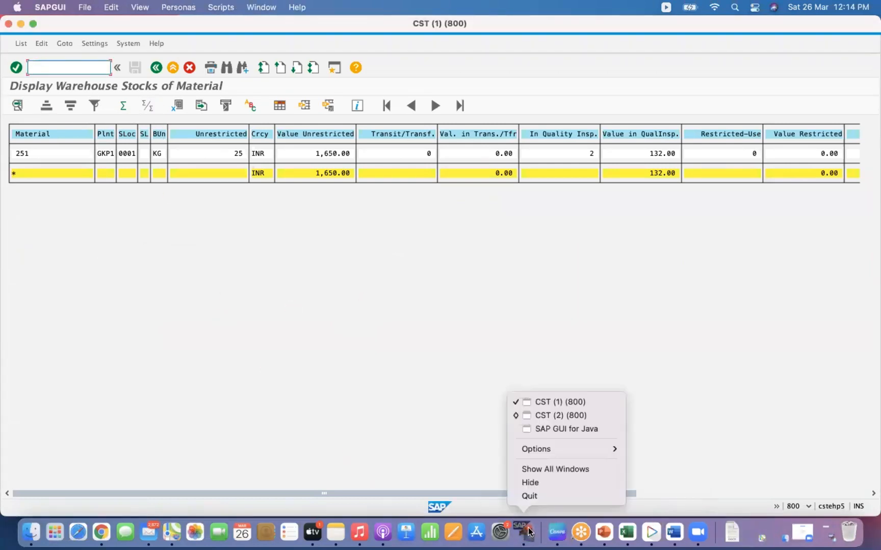
click(581, 428)
right_click(526, 533)
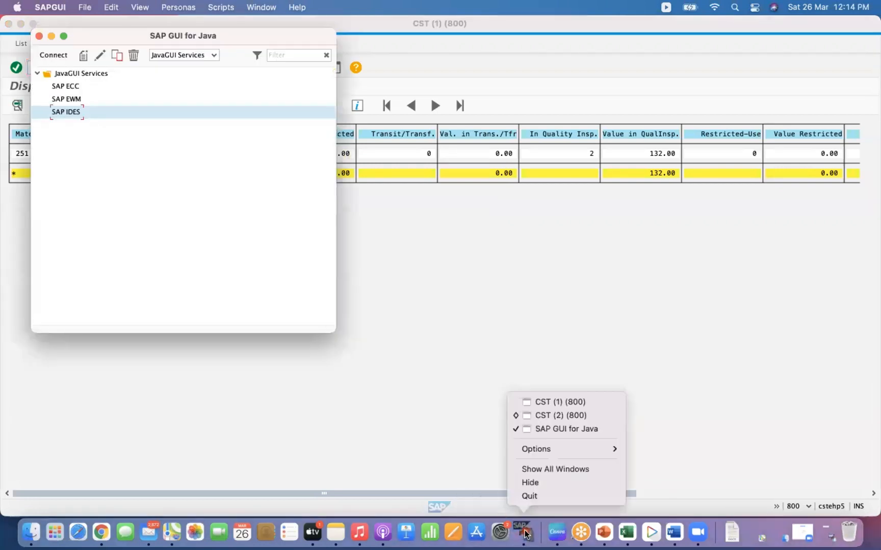
click(590, 403)
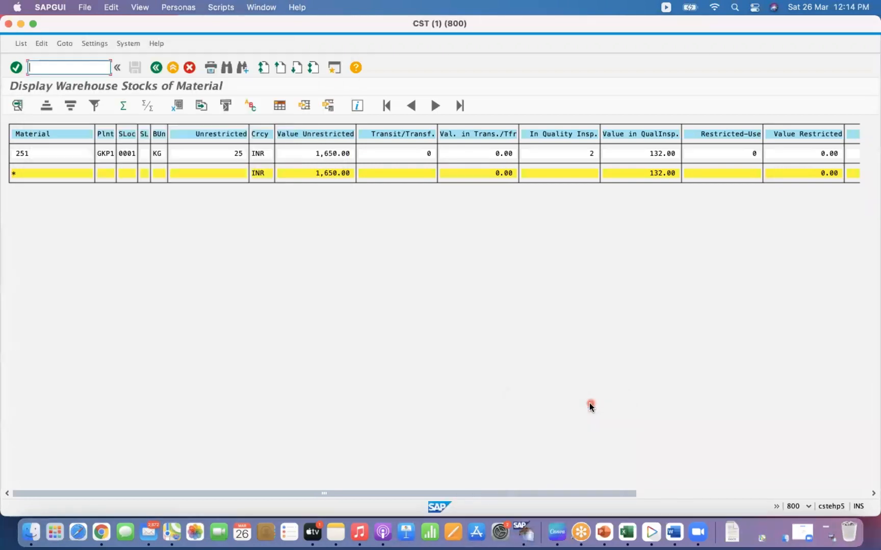
- Switch to material 251's Accounting 1 view and examine its price control, moving price and standard price fields
right_click(525, 532)
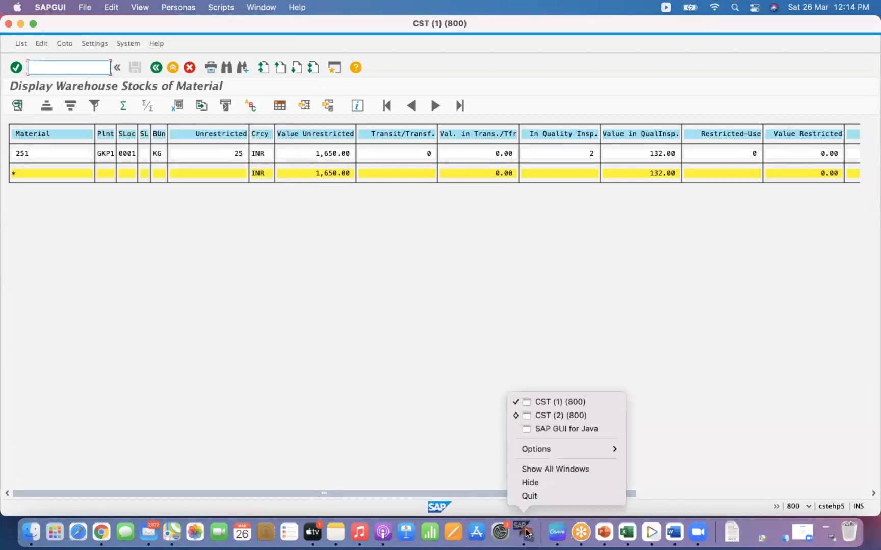
click(581, 415)
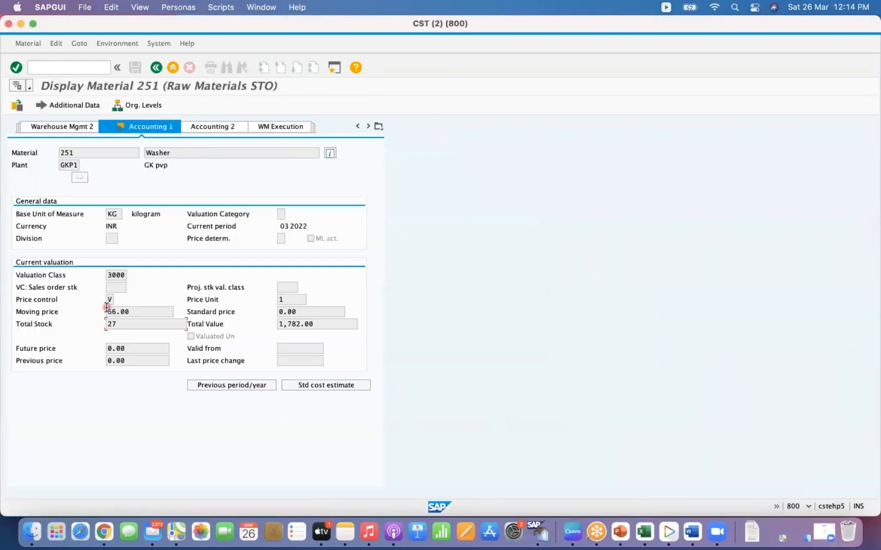
drag(147, 312, 97, 316)
click(155, 315)
click(110, 300)
click(118, 300)
click(386, 285)
click(309, 312)
- Switch back to the warehouse stock report and return to the Excel worksheet with the price calculations
right_click(541, 532)
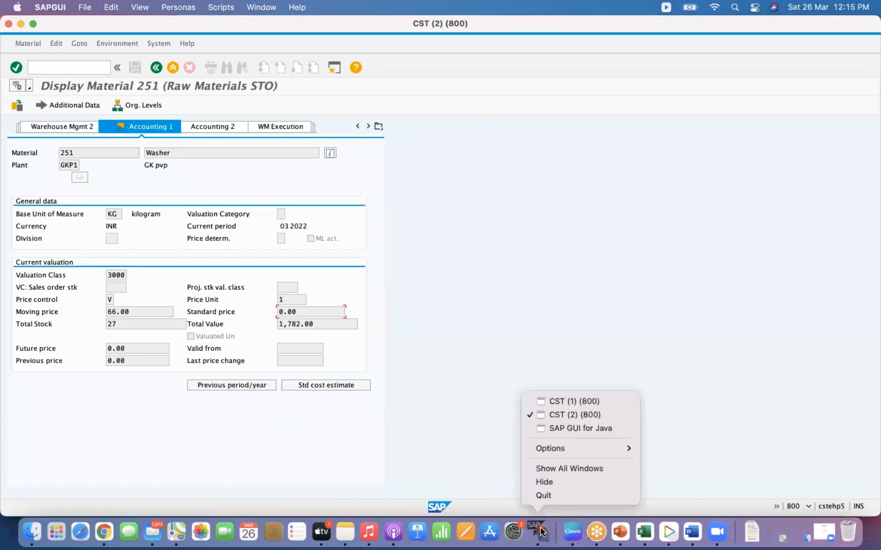
click(598, 409)
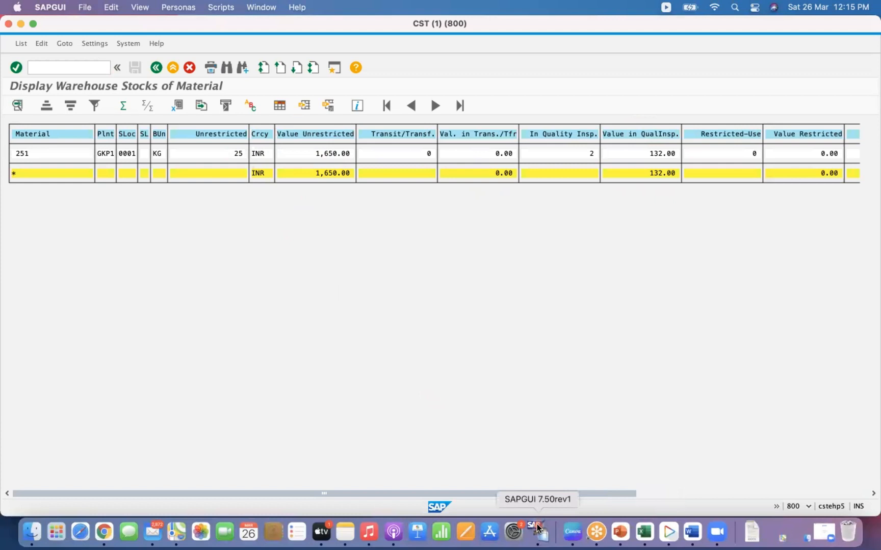
click(644, 532)
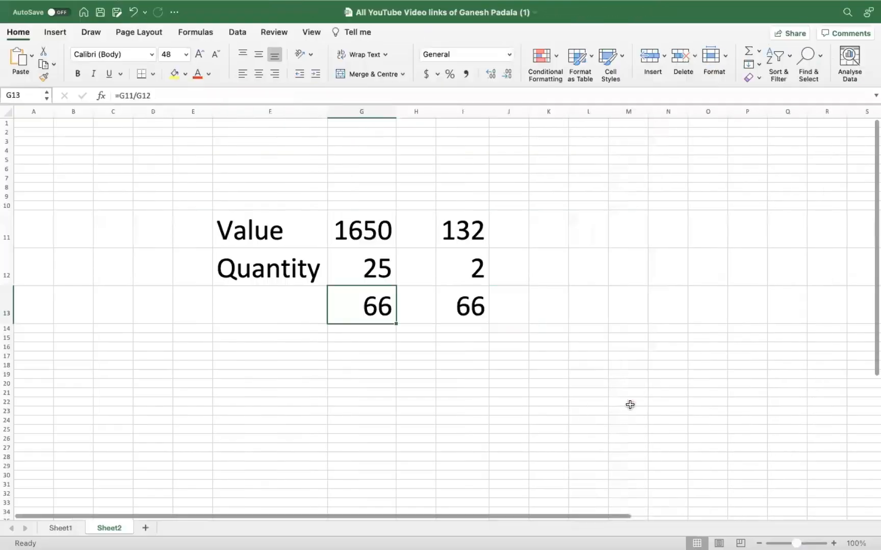
click(301, 372)
click(378, 326)
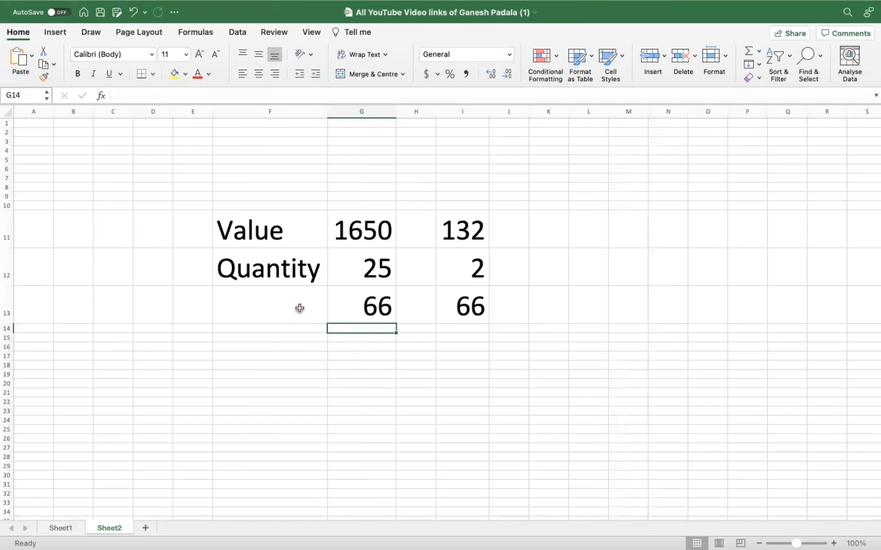
- Copy the Value label from F11 into F20 and start the note 'Value is calculated based on the' there
click(271, 233)
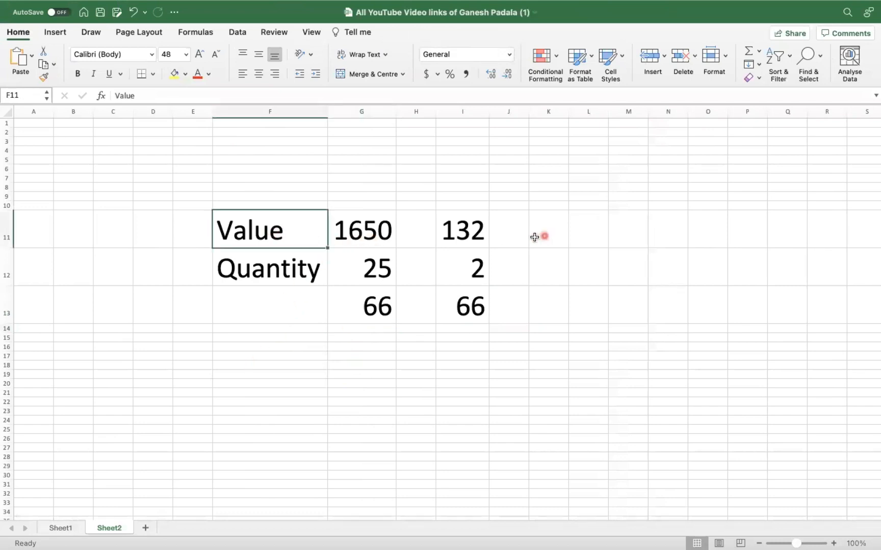
key(super+c)
click(255, 382)
key(super+v)
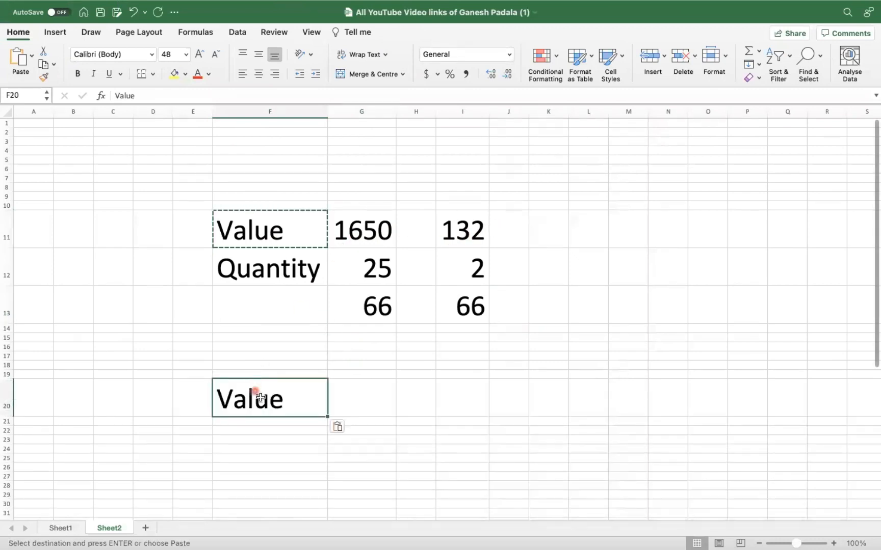
text(Value)
key(BackSpace)
key(BackSpace)
key(BackSpace)
key(BackSpace)
key(BackSpace)
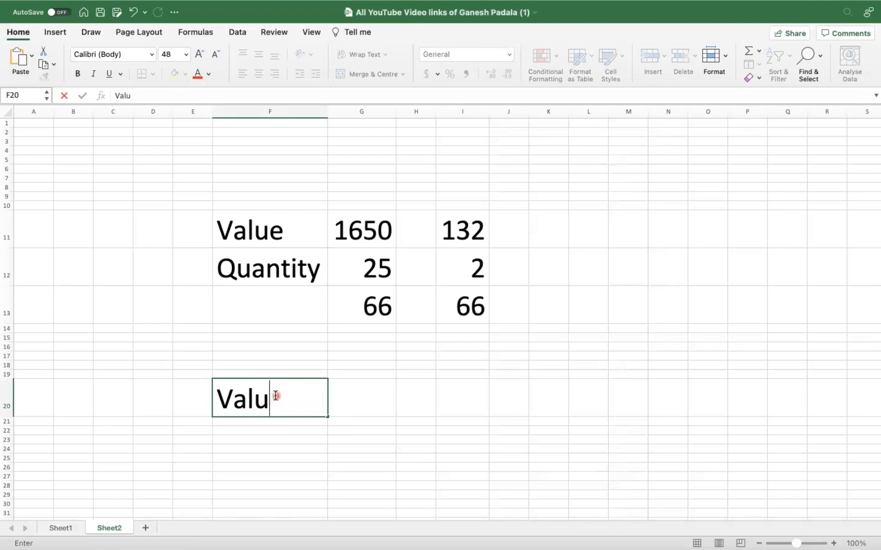
text(Va)
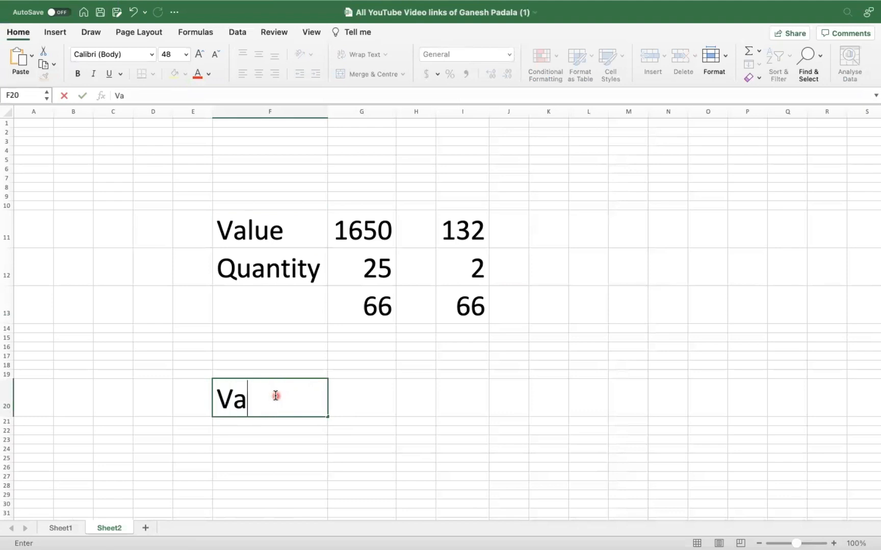
text(lue is calcu)
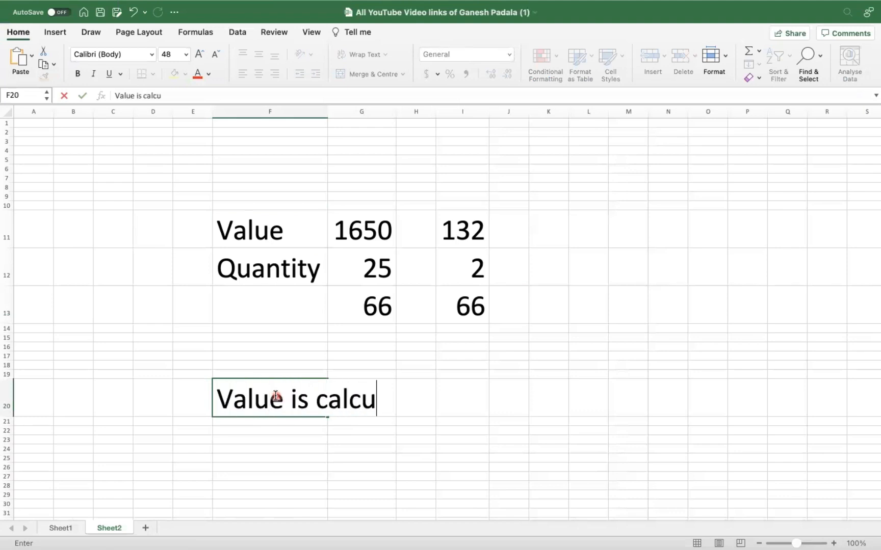
text(lated based on the)
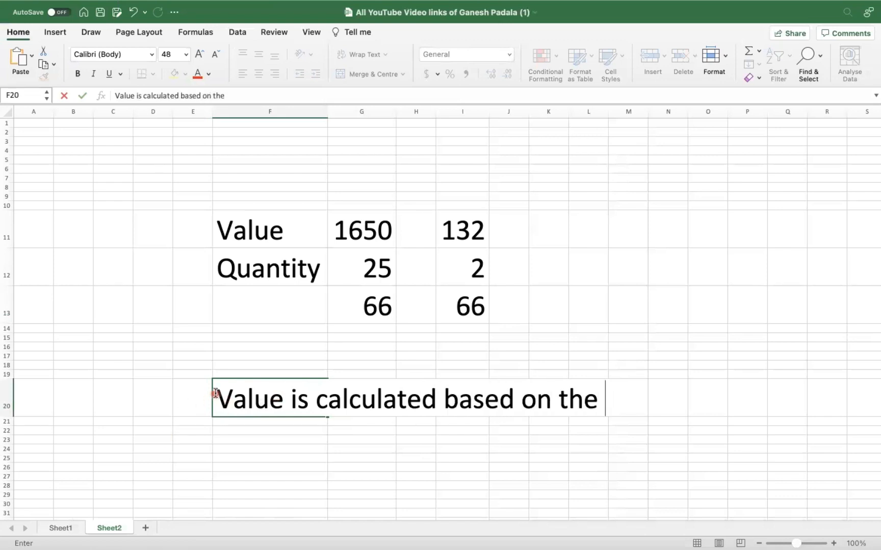
- Colour the note text in F20 blue
drag(216, 393, 688, 378)
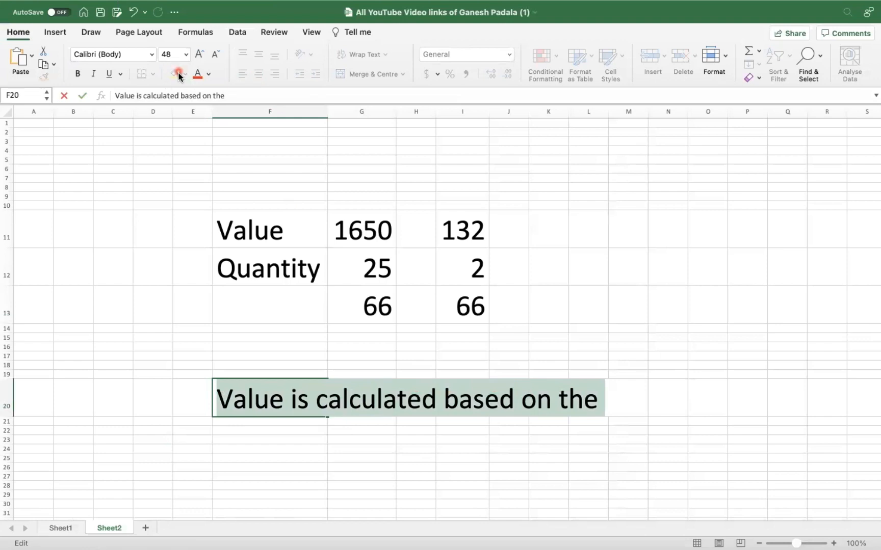
click(194, 75)
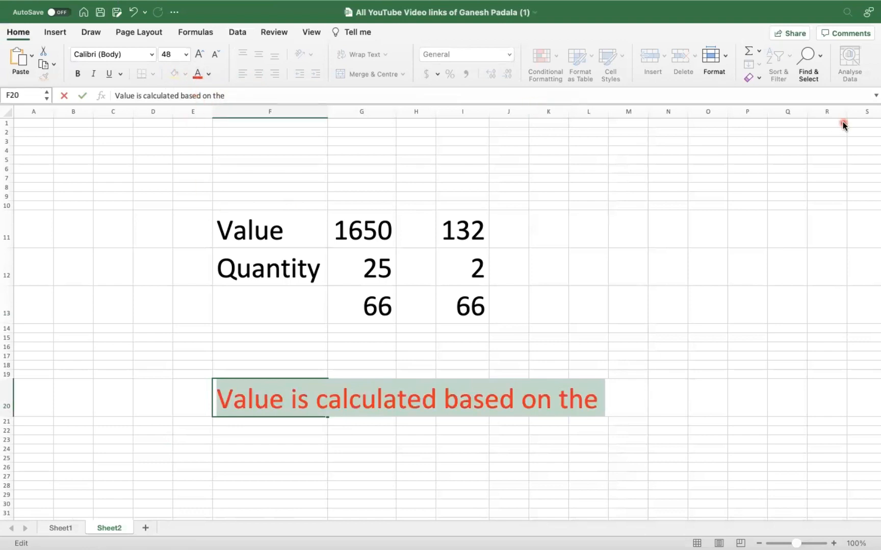
click(207, 75)
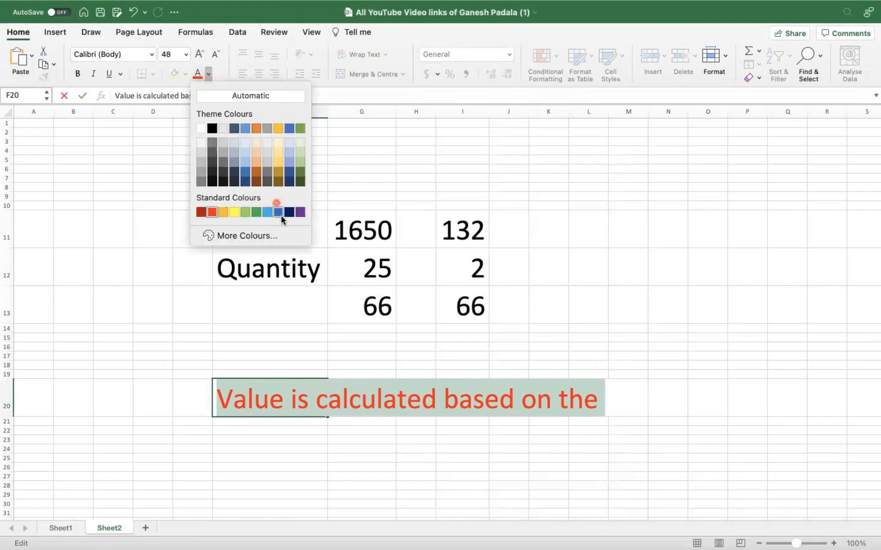
click(278, 211)
- Complete the F20 note as 'Value is calculated based on the Material Master Price'
click(509, 393)
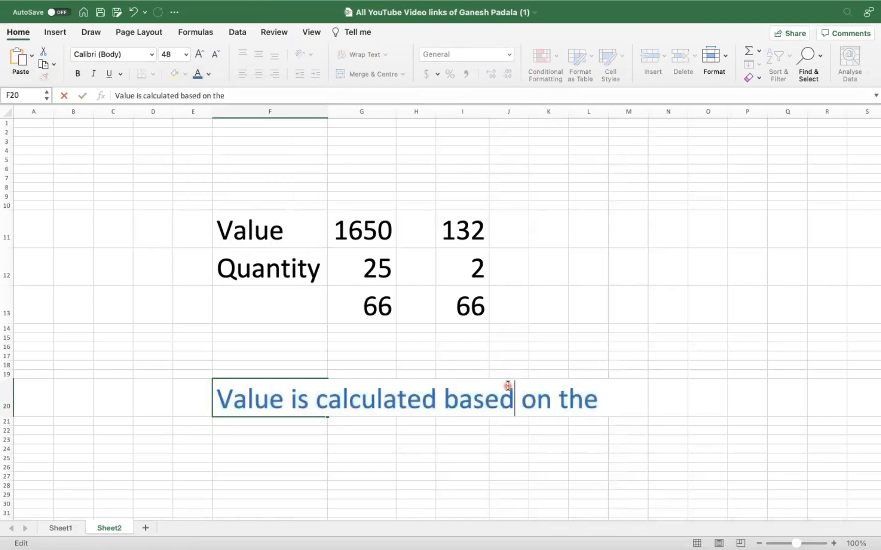
key(Right)
key(Right)
key(Right)
key(Right)
key(Right)
key(Right)
key(Right)
key(Right)
text(mA)
key(BackSpace)
key(BackSpace)
text(M)
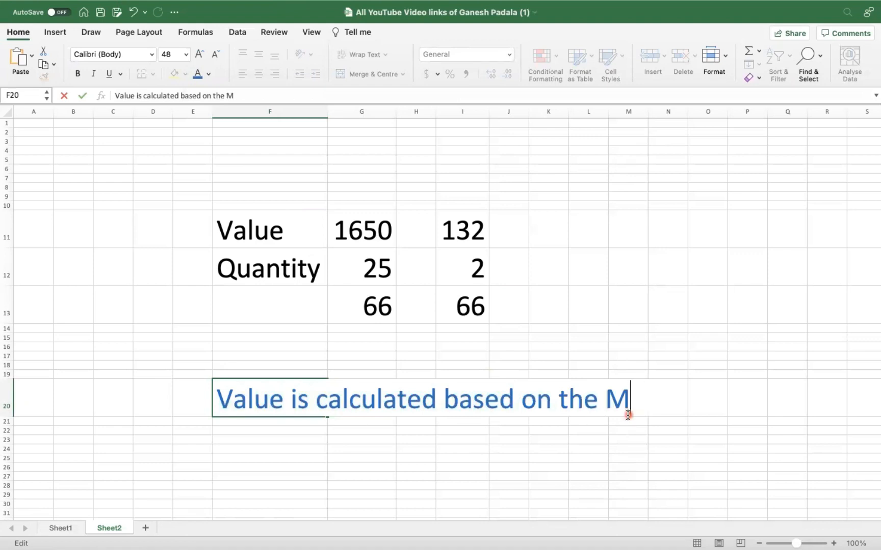
text(aterial Master)
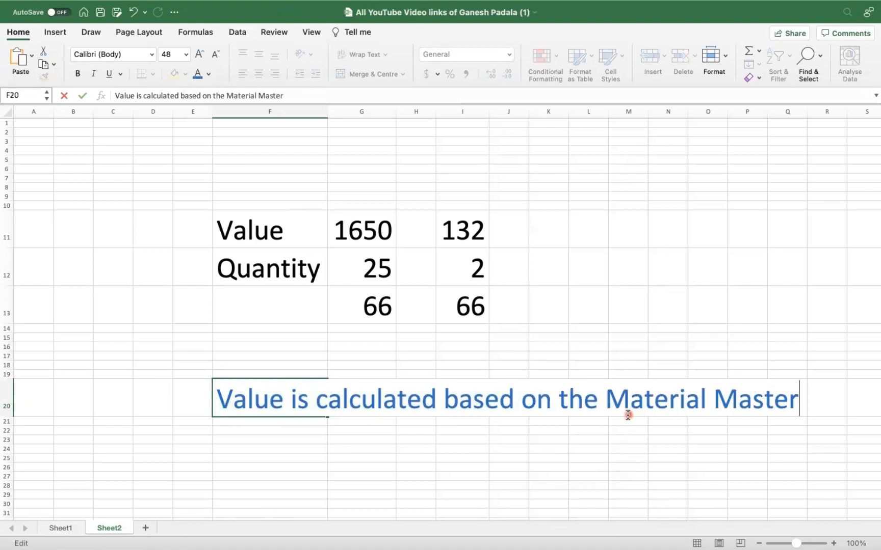
text( Price)
key(Return)
key(Return)
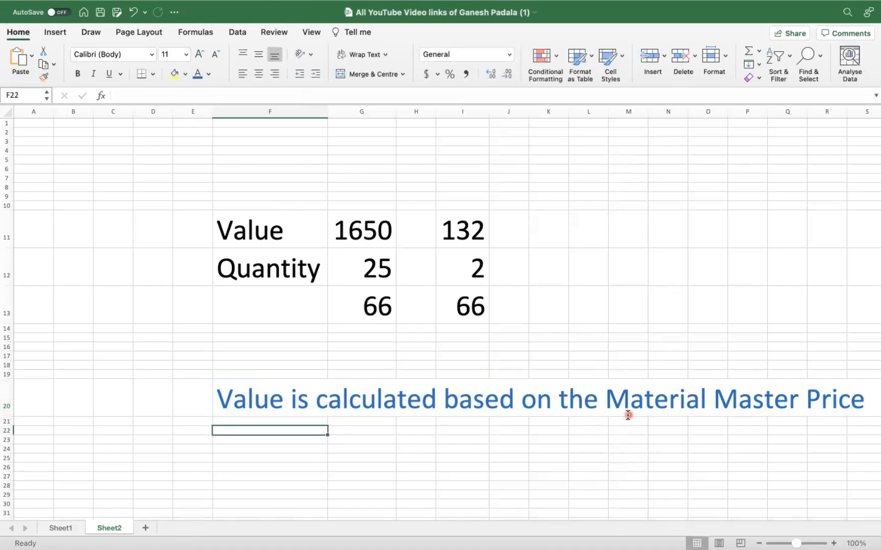
- Fill F21 down from F20 to copy its formatting and enter V in F21
key(Up)
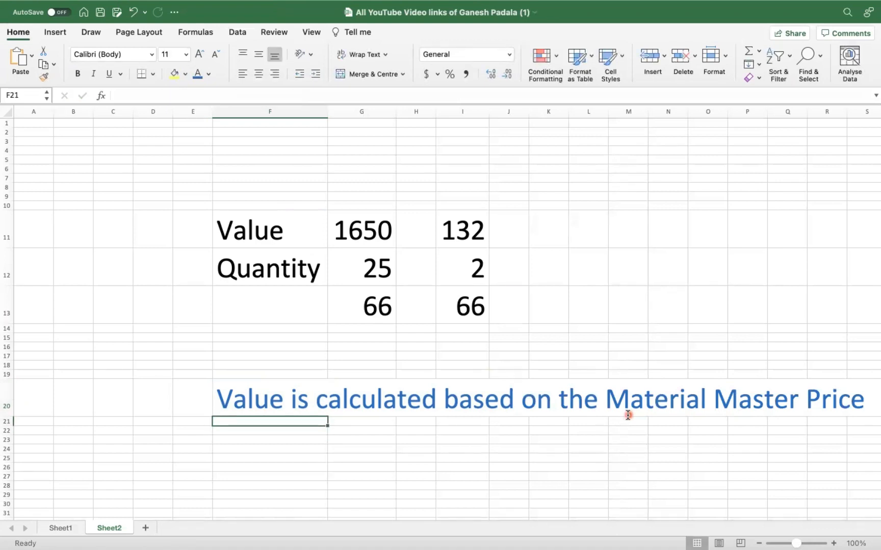
key(ctrl+d)
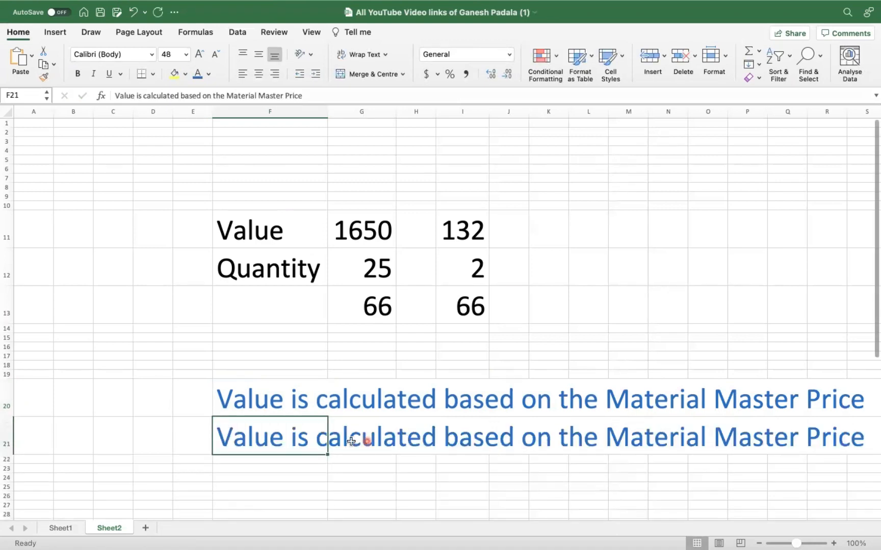
text(M)
key(BackSpace)
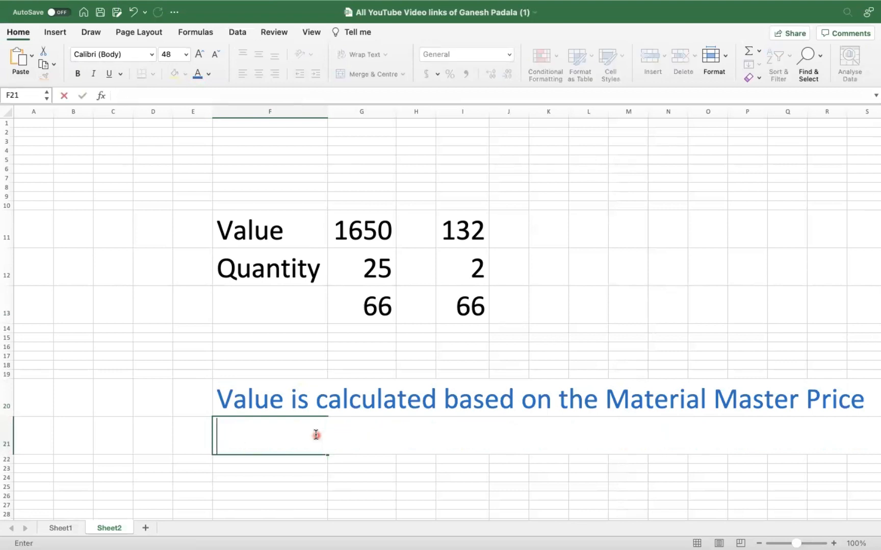
click(192, 433)
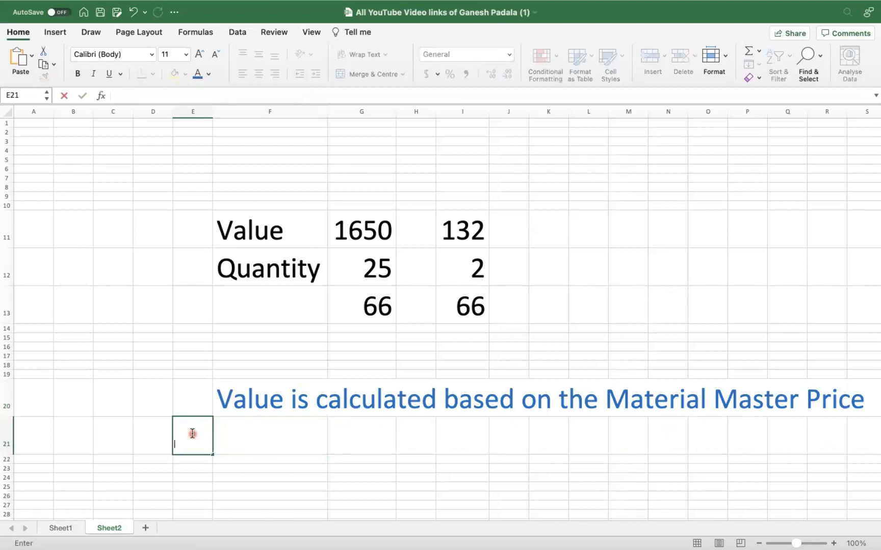
double_click(298, 431)
text(v)
key(BackSpace)
key(BackSpace)
text(V)
key(BackSpace)
key(Tab)
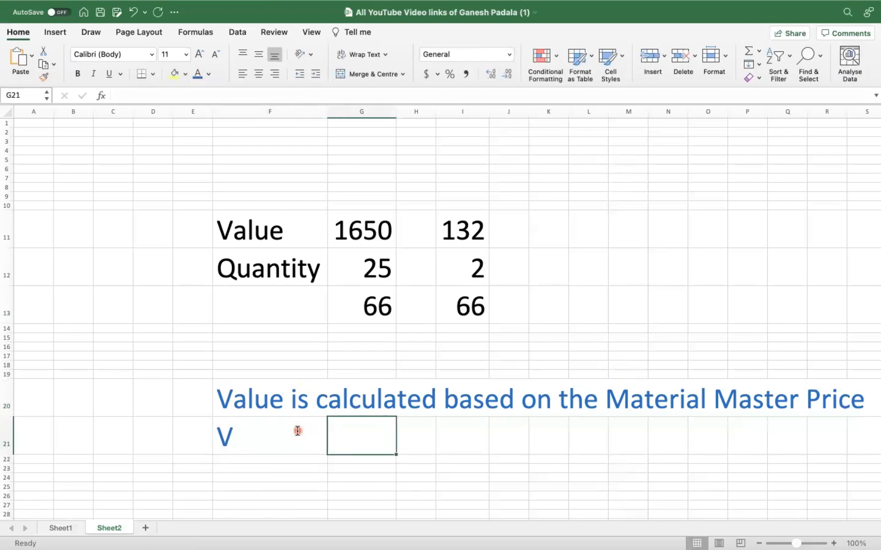
- Enter 'Moving Average Price' in G21 beside the V
text(ma)
key(BackSpace)
key(BackSpace)
key(Tab)
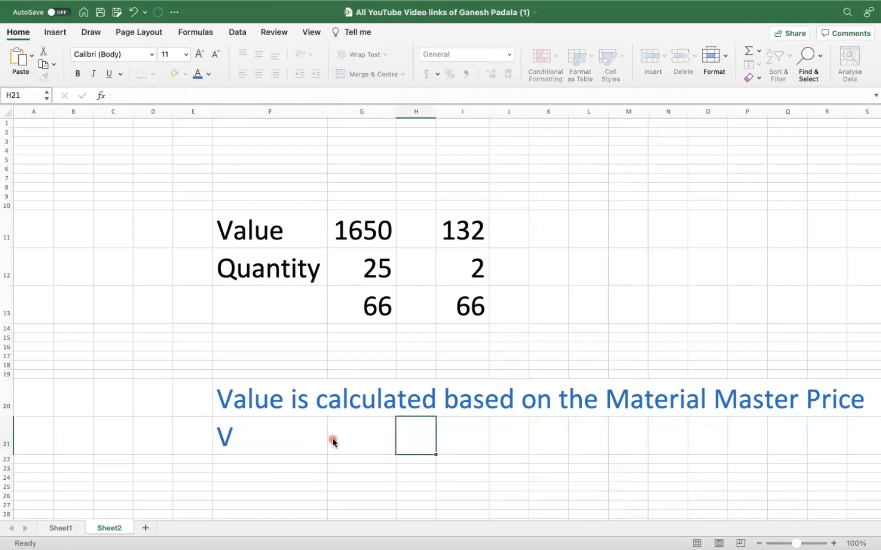
key(Left)
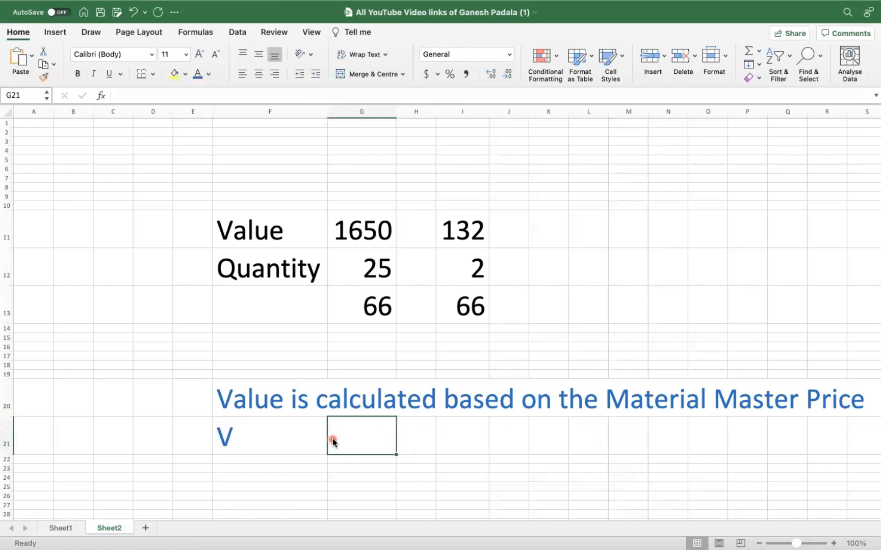
text(m)
key(BackSpace)
text(Moving a)
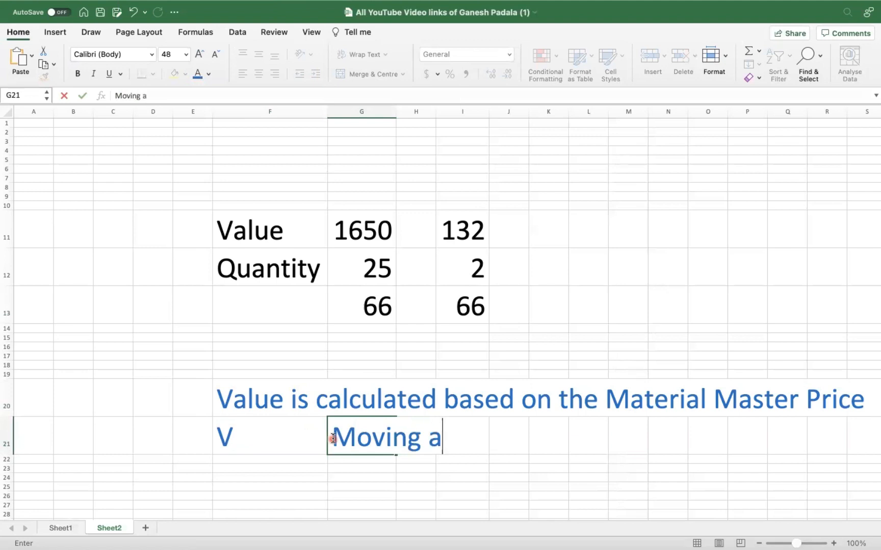
key(BackSpace)
text(Average Pi)
key(BackSpace)
text(rice)
key(Return)
- Enter S in F22 and, after filling down G21's formatting, 'Standard Price' in G22
key(Left)
text(V)
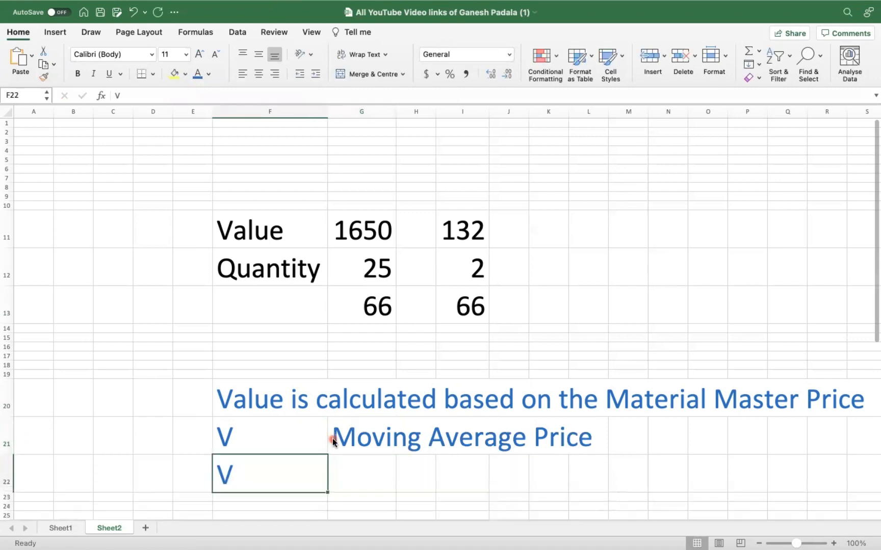
key(BackSpace)
text(S)
key(Tab)
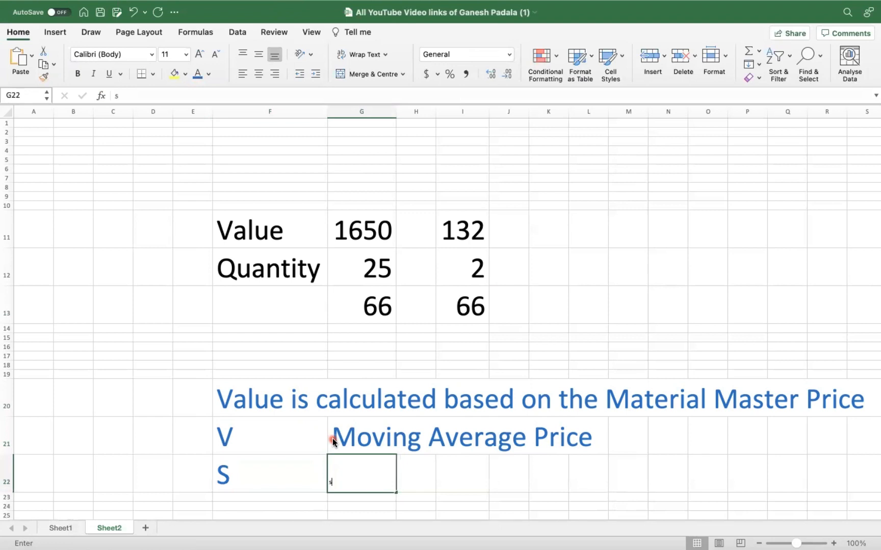
key(Escape)
key(ctrl+d)
text(Standard)
key(BackSpace)
text(rd Price)
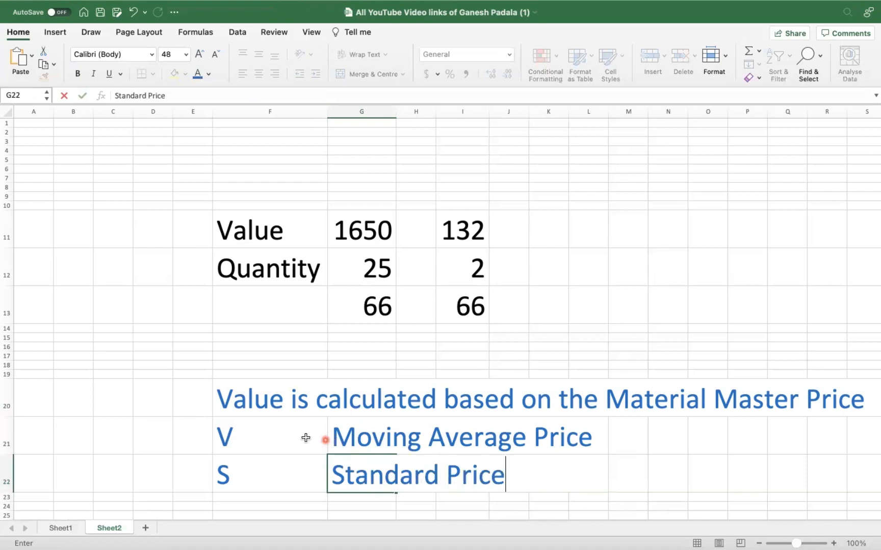
click(189, 439)
click(262, 439)
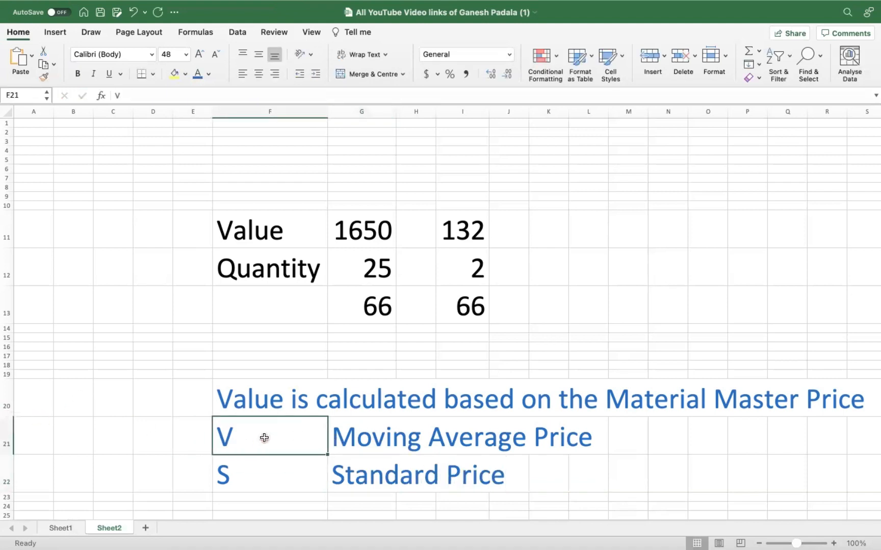
- Enter 'Price Control' in E21 using F21's formatting and fill it down to E22
key(super+c)
click(184, 437)
key(super+v)
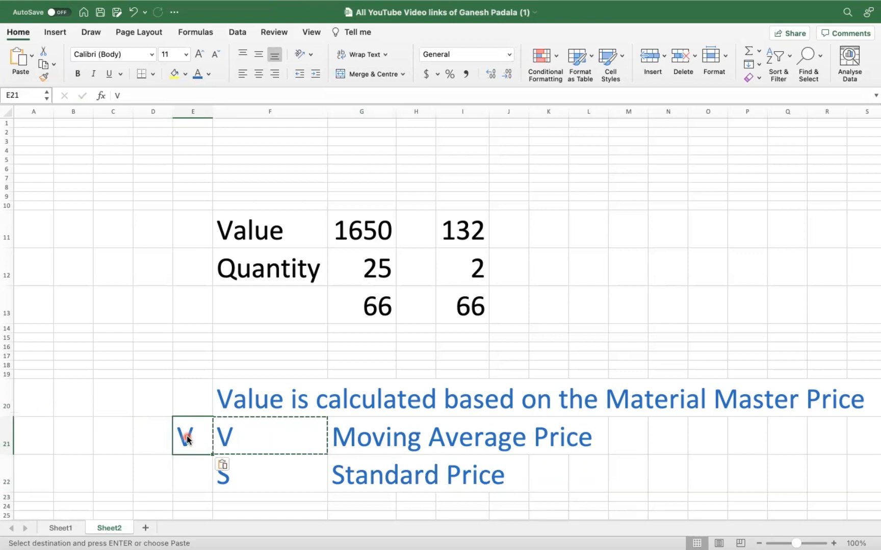
text(Price Conte)
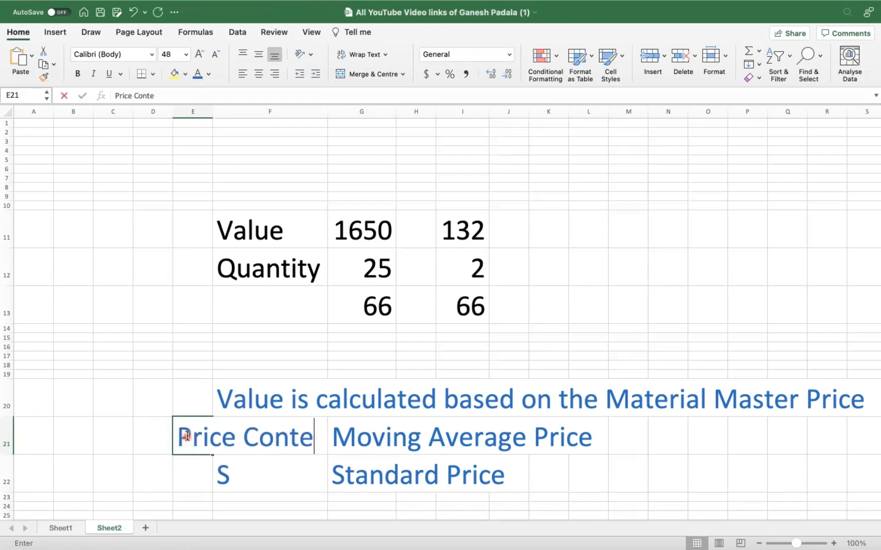
text(rol)
key(Return)
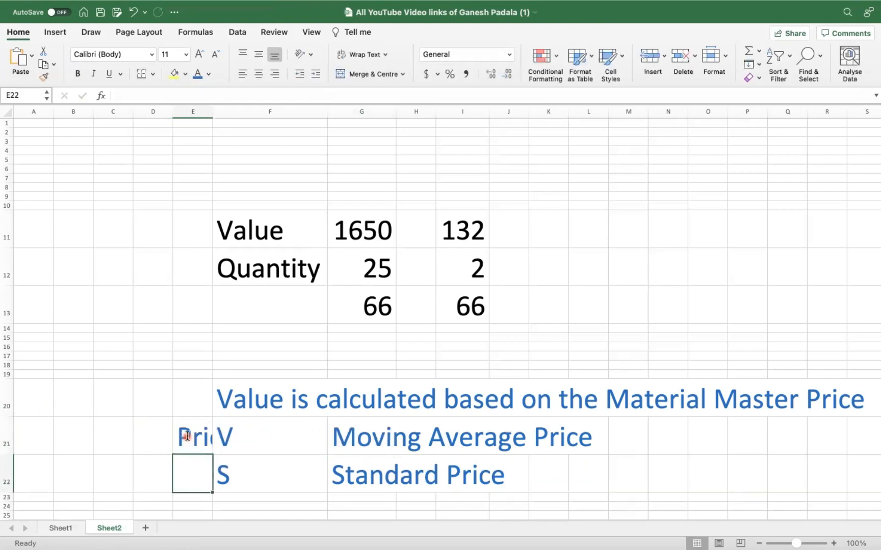
key(super+d)
- Autofit column E and give E21:E22 a light green fill
double_click(213, 111)
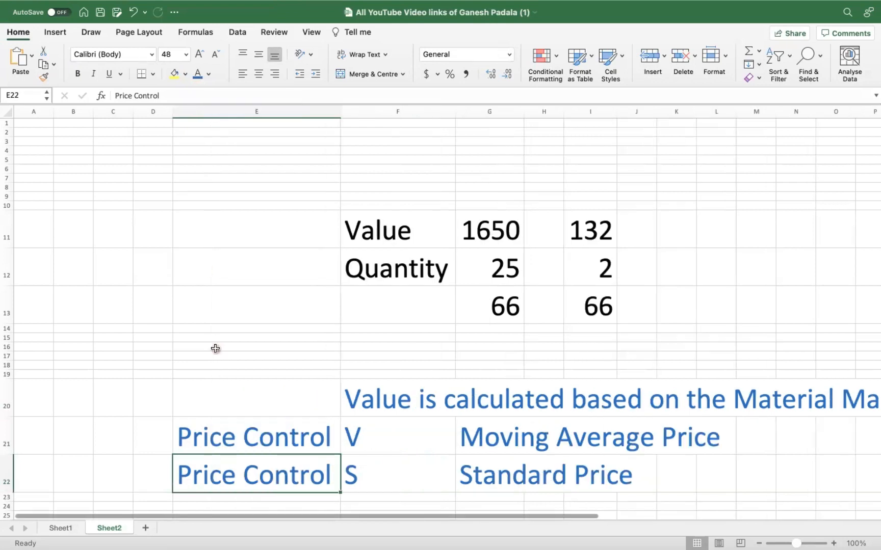
drag(257, 430, 264, 466)
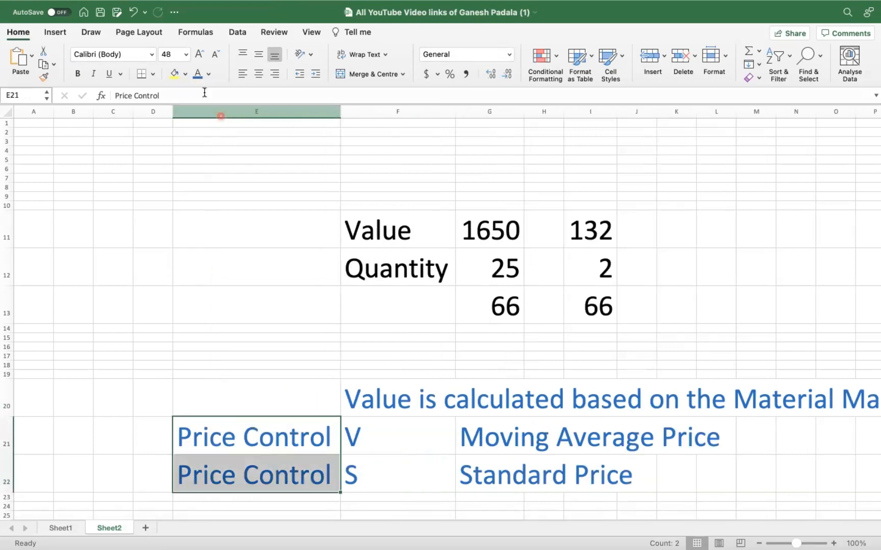
click(185, 74)
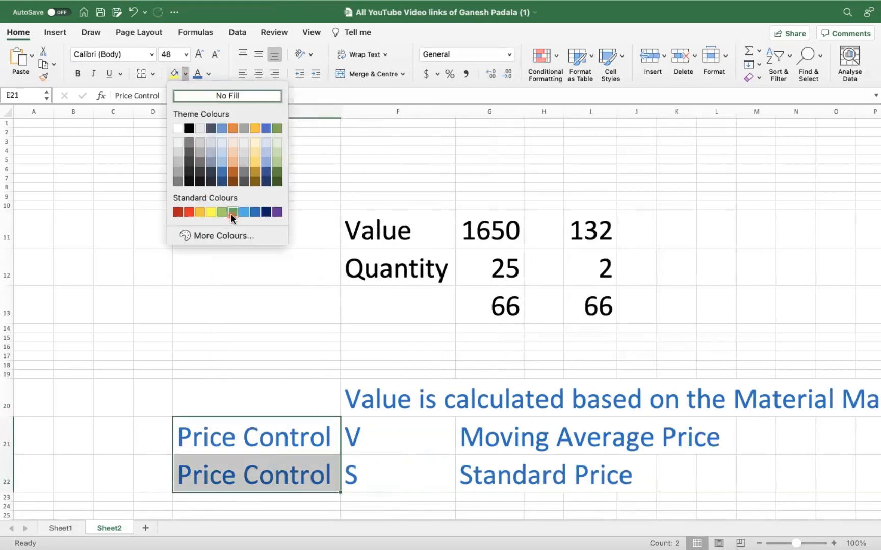
click(232, 212)
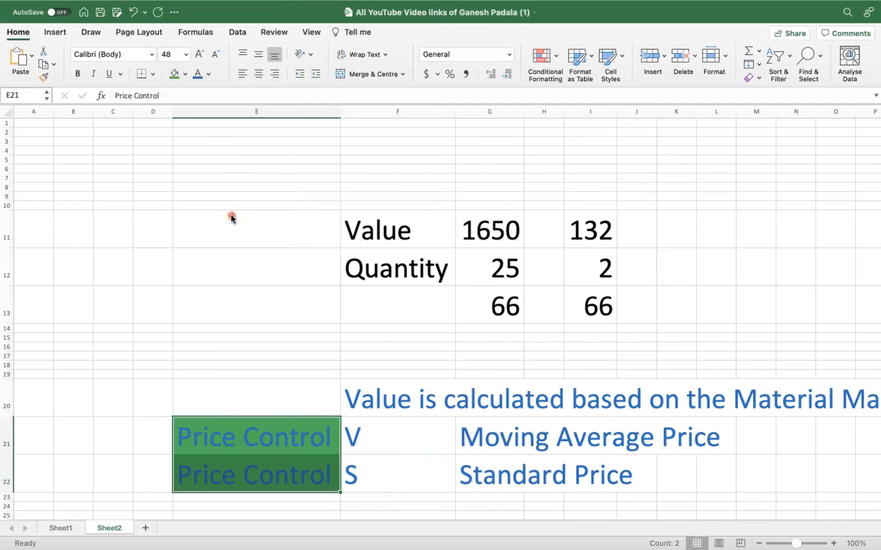
click(186, 74)
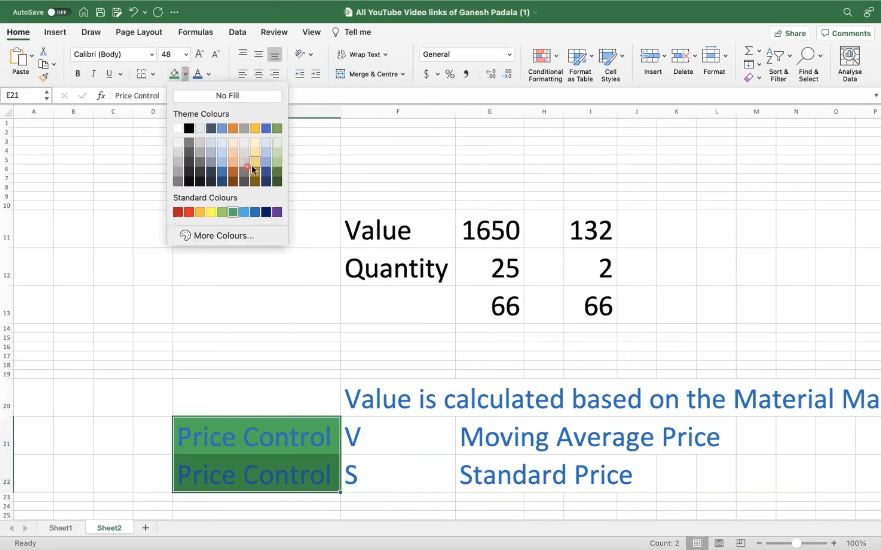
click(277, 151)
click(293, 401)
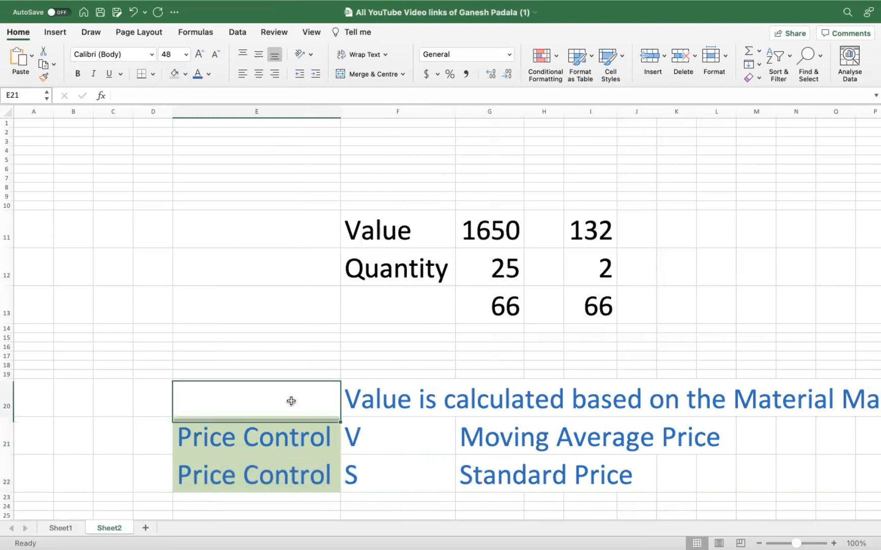
- Review the Price Control labels against the V and S entries and their descriptions
click(315, 452)
click(395, 446)
click(505, 438)
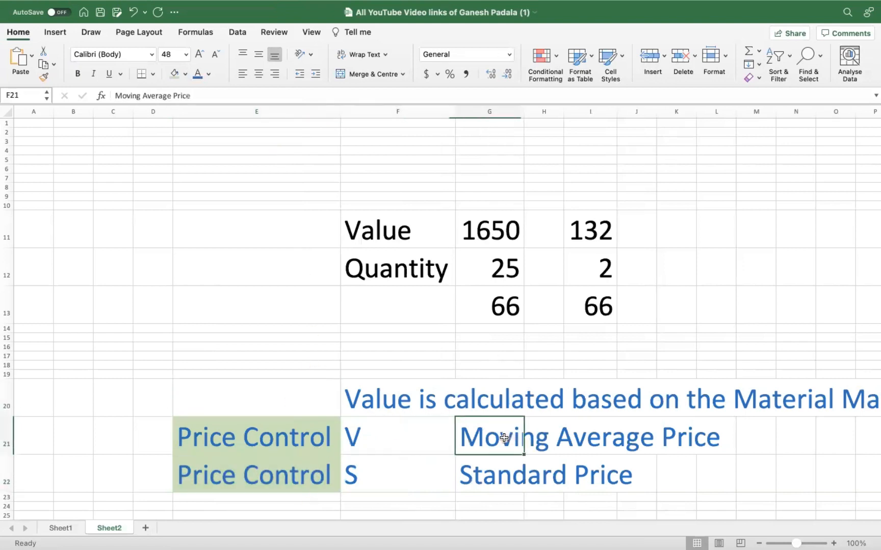
click(524, 144)
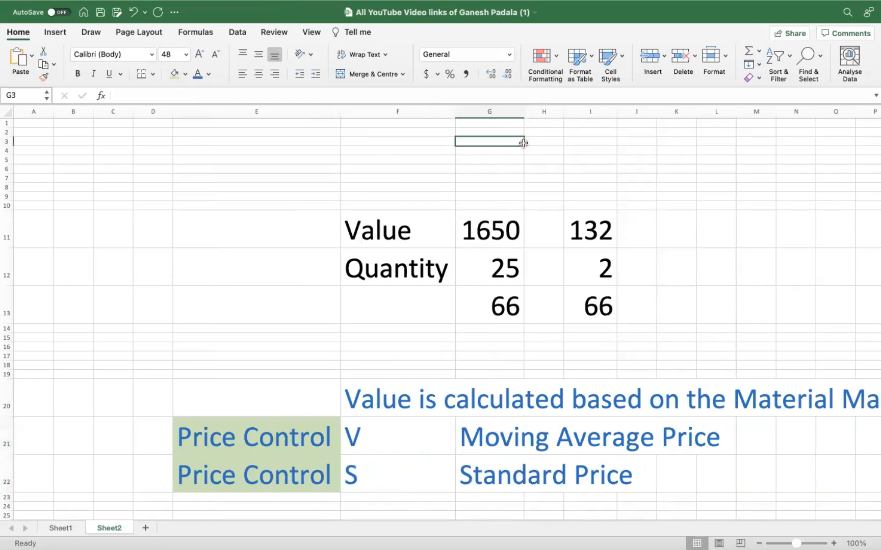
click(382, 480)
click(483, 473)
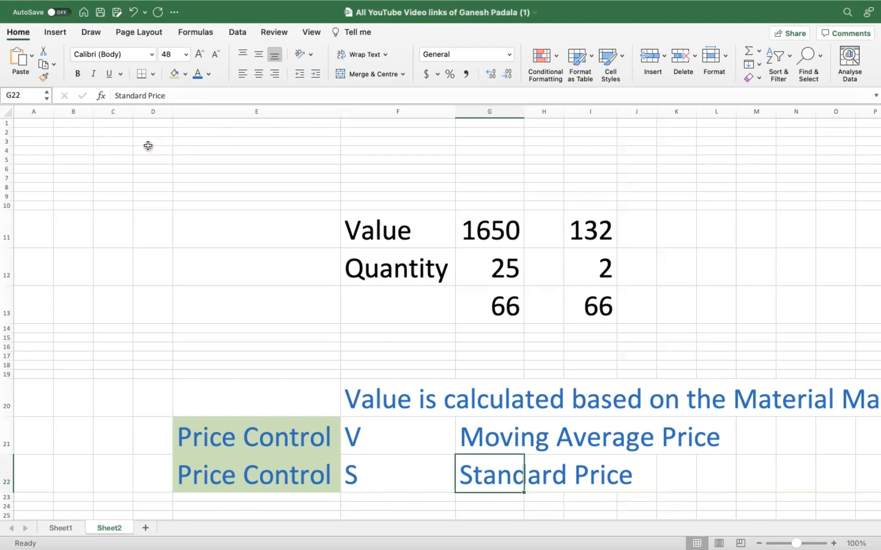
- Clear the contents of the sheet area from D5 across to row 23
drag(153, 159, 867, 501)
key(Delete)
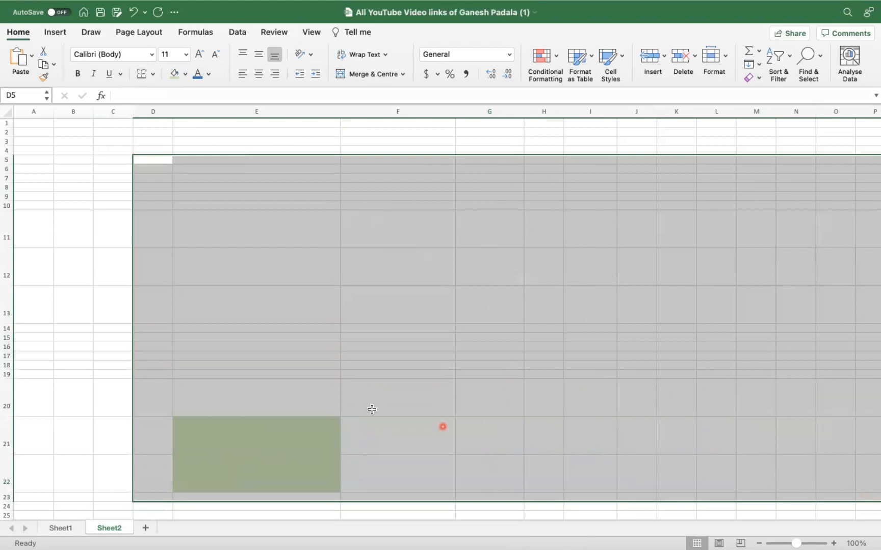
click(257, 246)
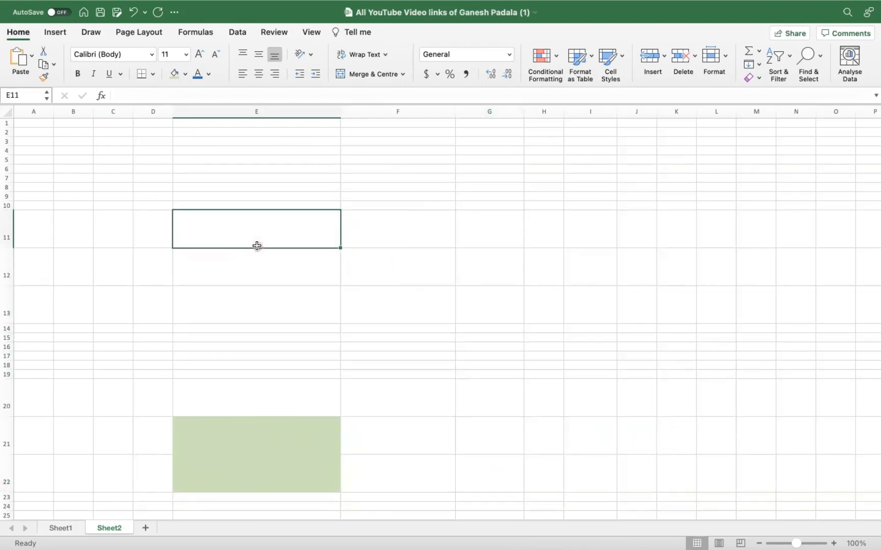
click(230, 463)
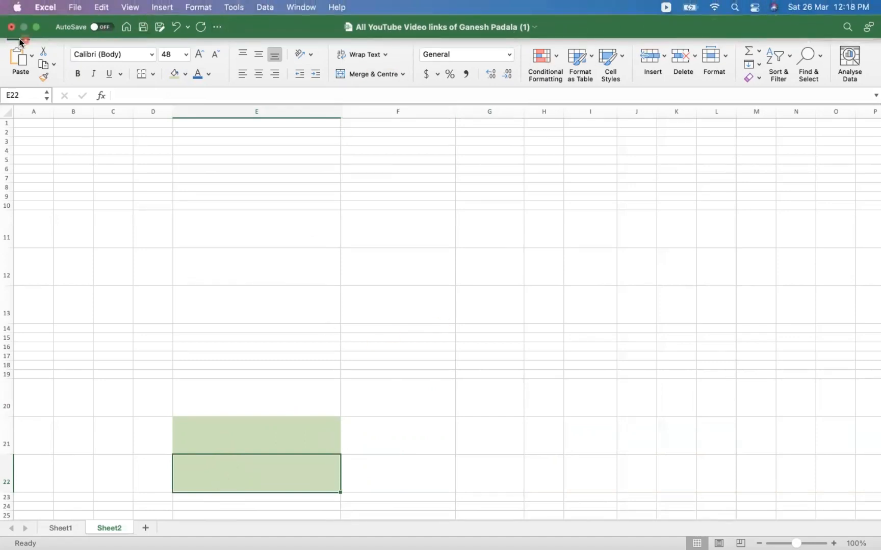
- Minimise the spreadsheet and return to the SAP GUI stock list
click(37, 28)
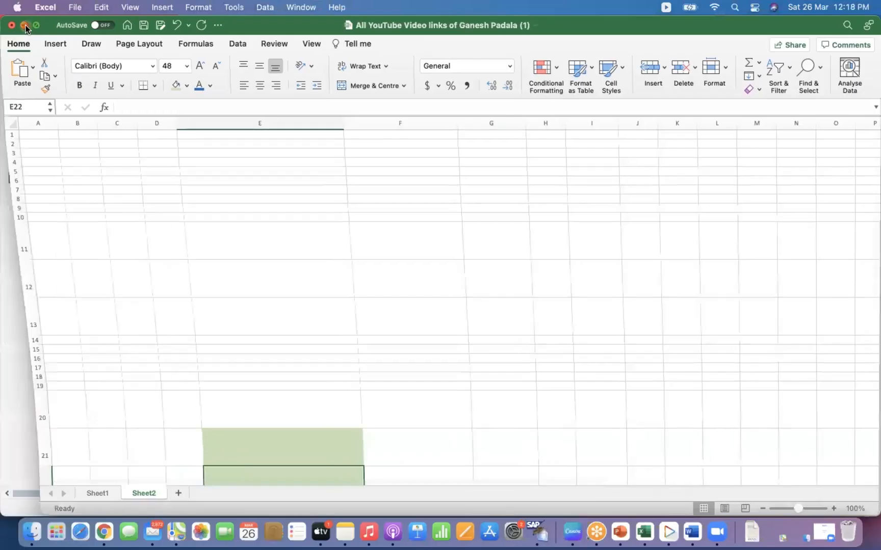
click(25, 25)
click(75, 69)
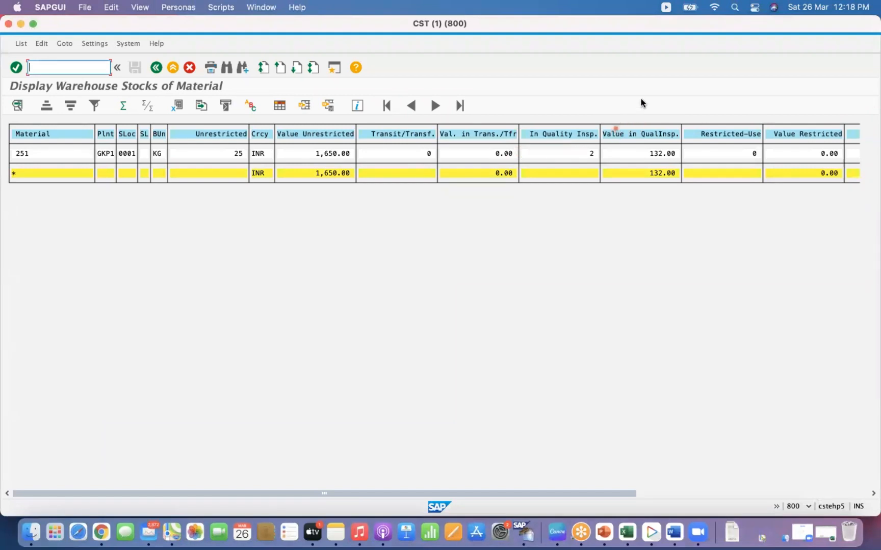
- Start transaction MIGO from the command field
click(650, 70)
text(/nm)
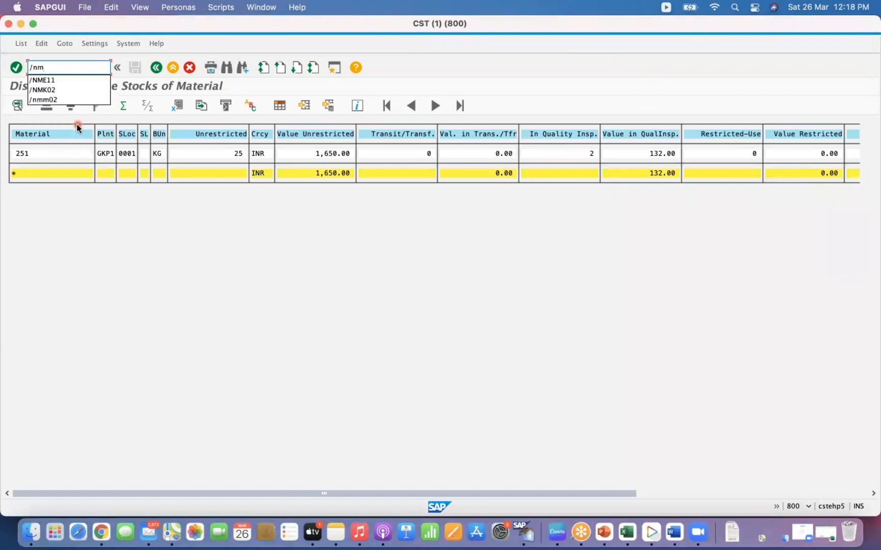
text(igo)
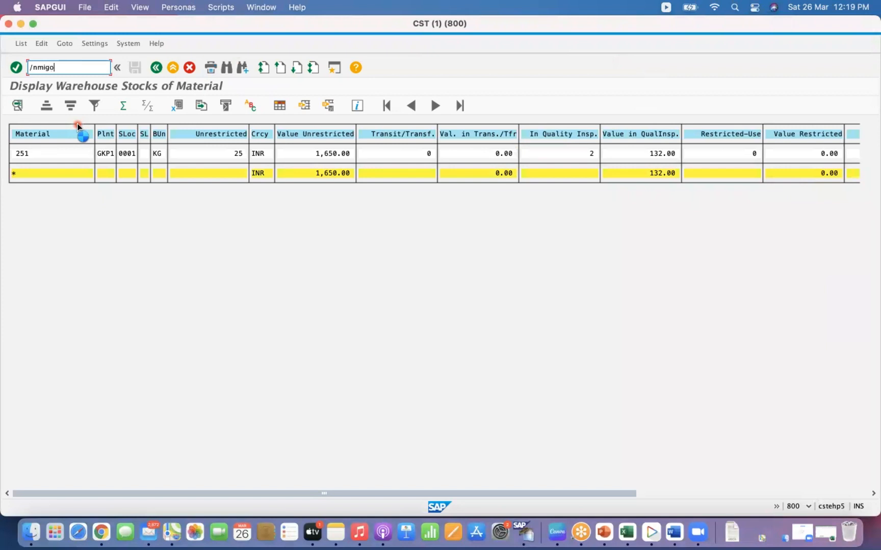
key(Return)
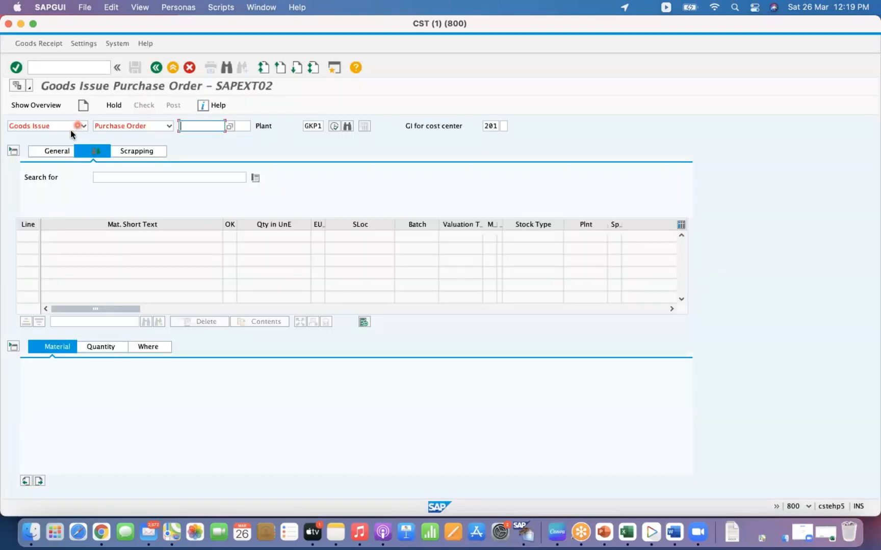
- Set the MIGO action to Goods Receipt with reference Other
click(78, 128)
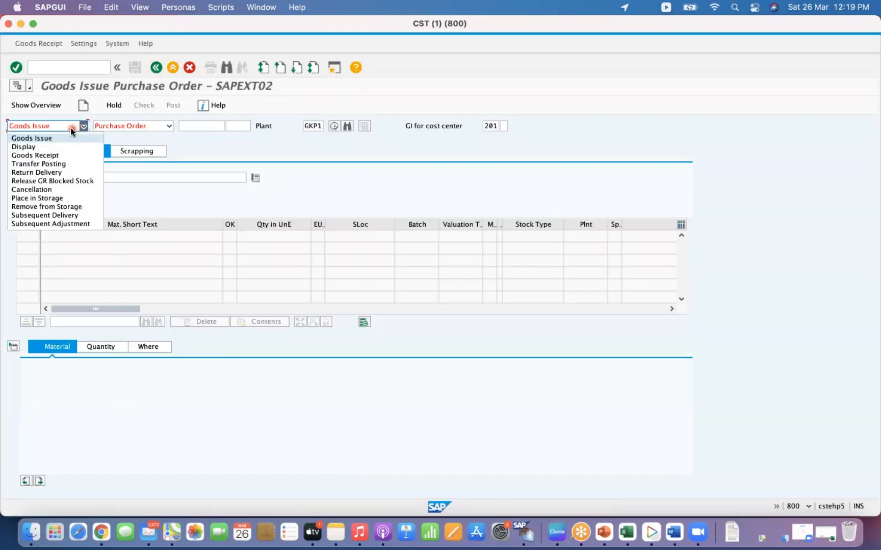
click(49, 156)
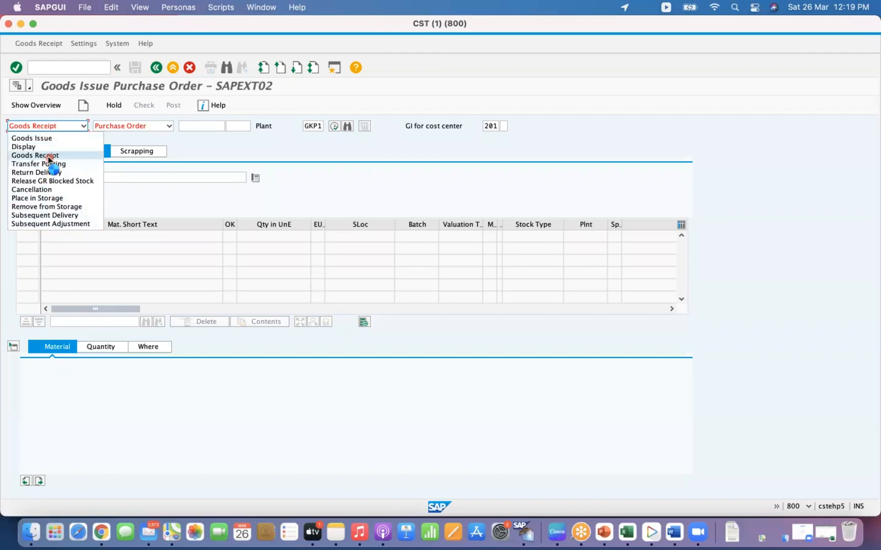
click(168, 126)
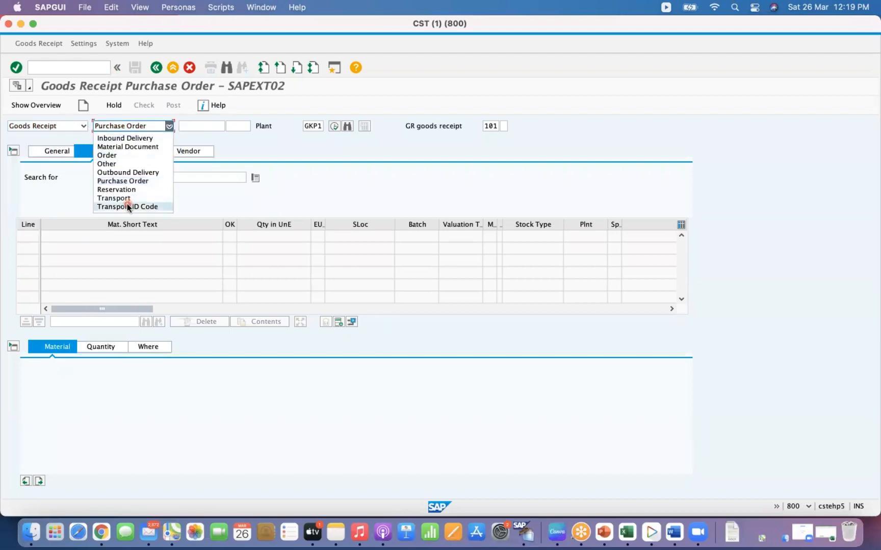
click(132, 173)
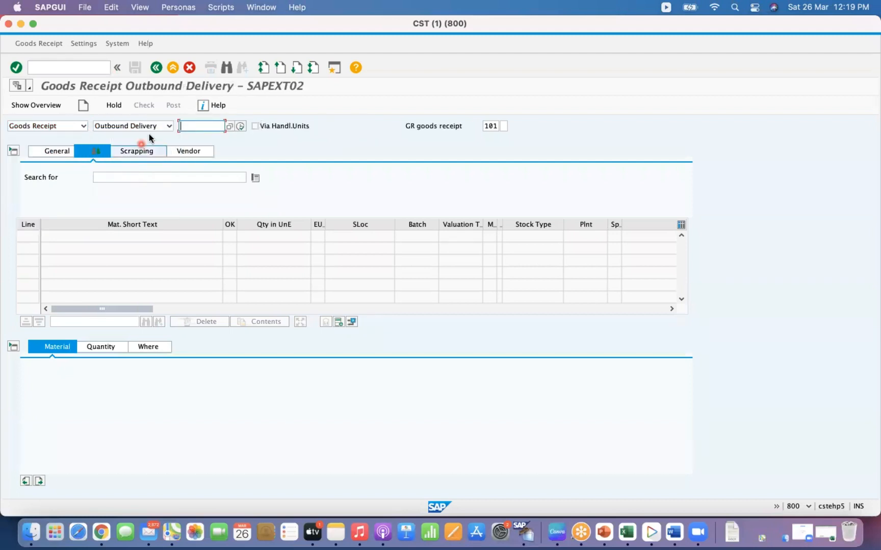
click(169, 125)
click(125, 164)
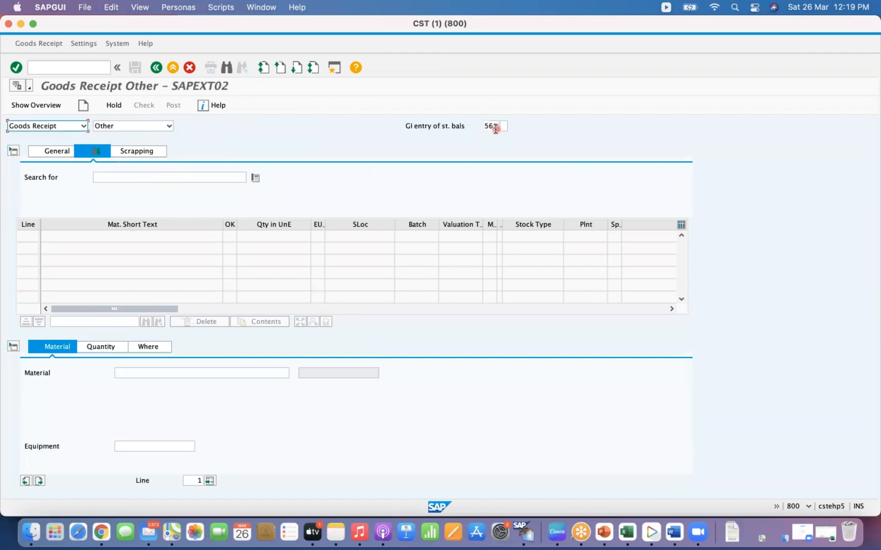
- Enter material 251 for the first item
click(143, 371)
text(251)
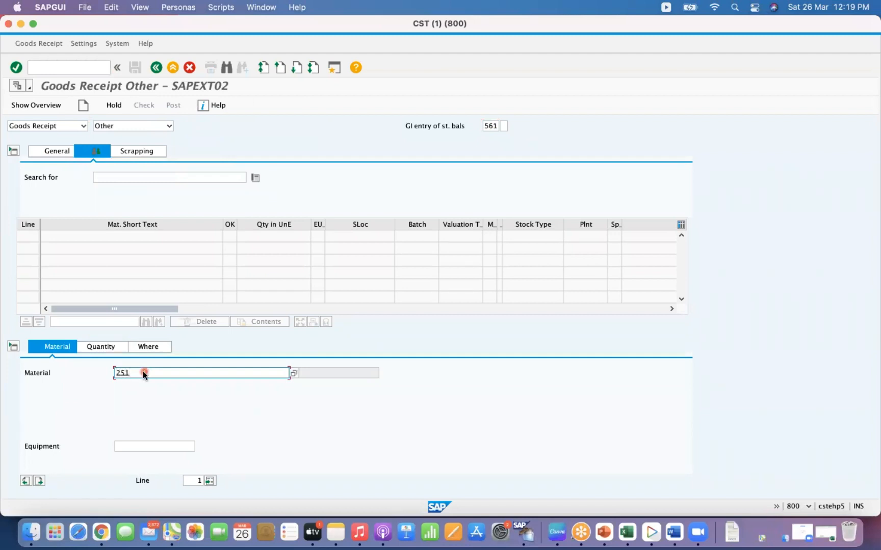
key(Return)
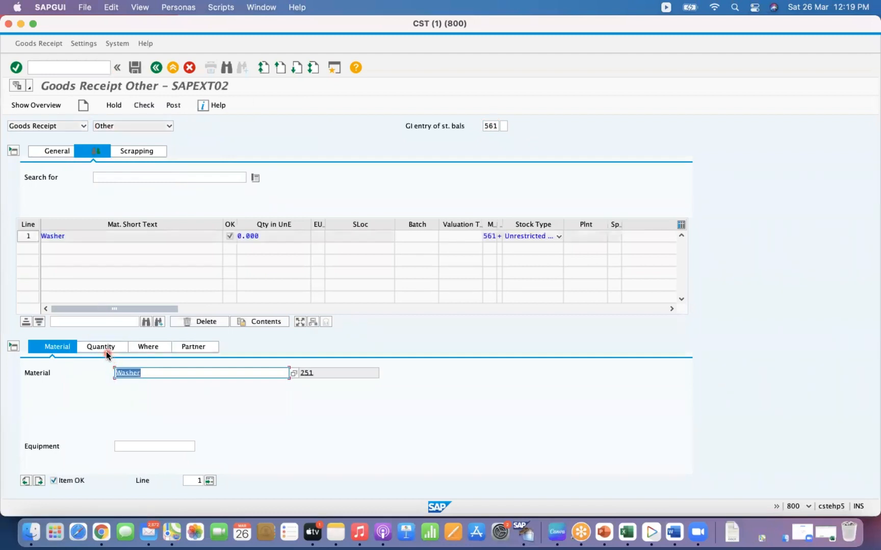
- Set the item's quantity in unit of entry to 10
click(105, 348)
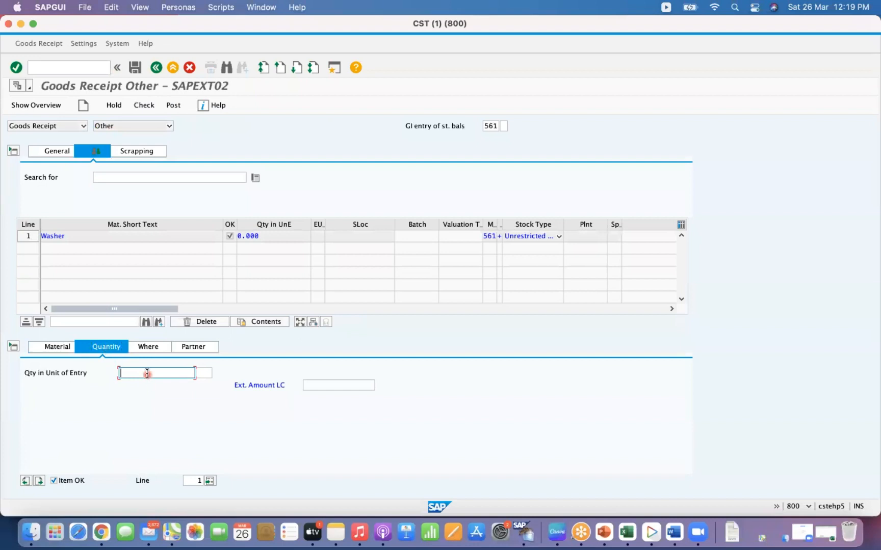
text(10)
key(Return)
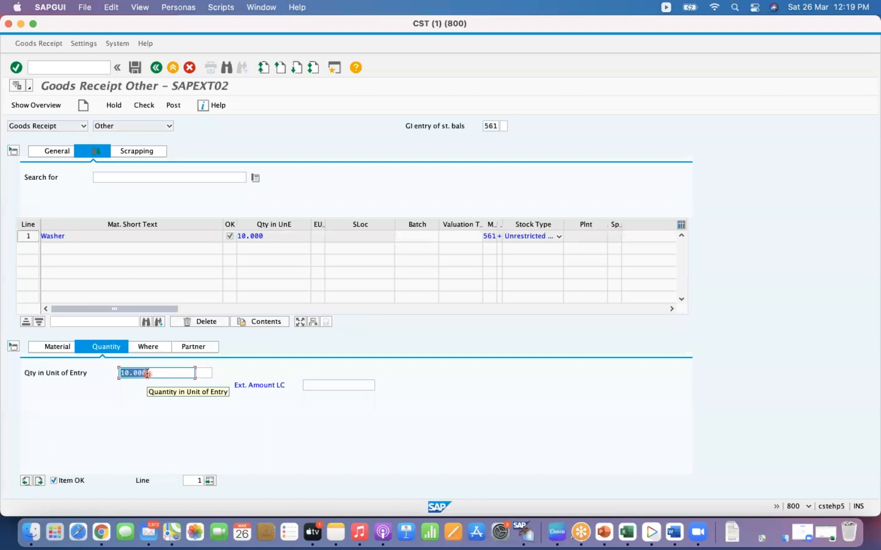
- Enter the item text 'Initial upload' in the item's location details
click(148, 348)
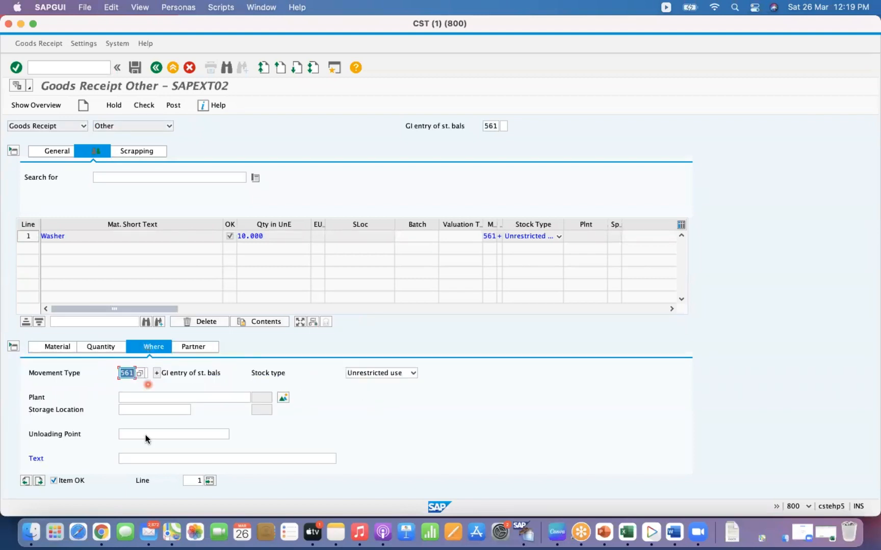
click(136, 458)
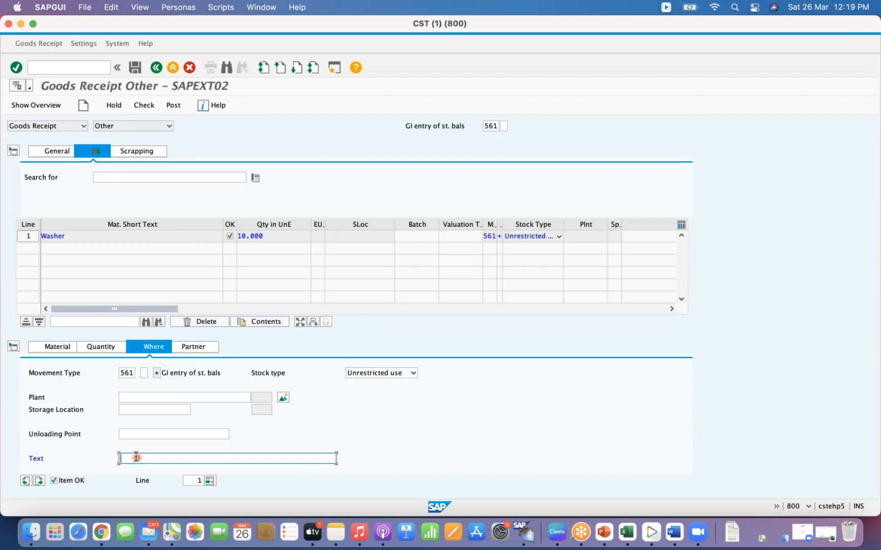
text(Initial upload)
- Set the item's plant to GKP1 and storage location to 0002
click(143, 396)
text(gkp1)
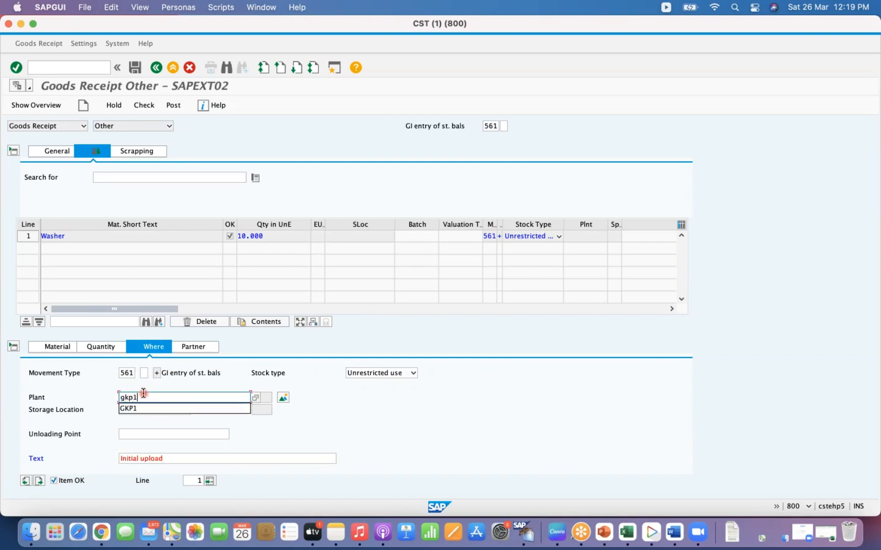
key(Tab)
click(125, 412)
text(0002)
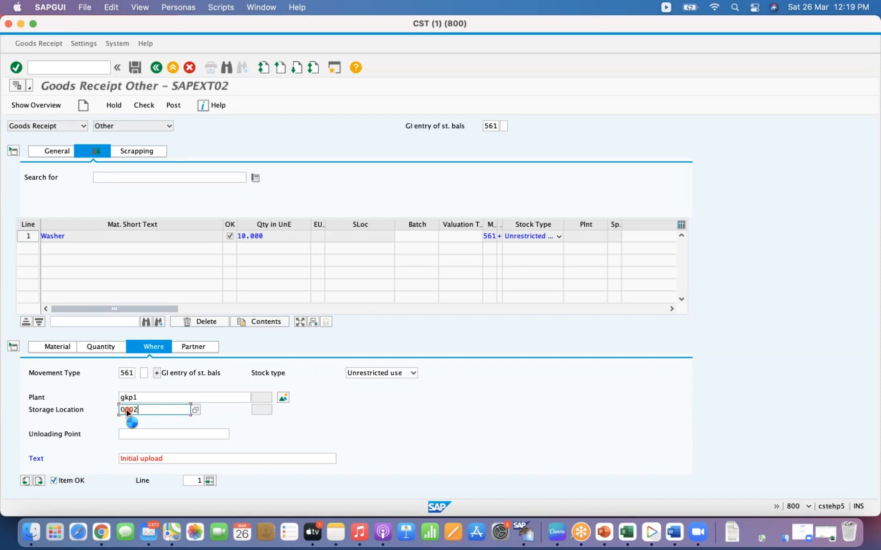
key(Return)
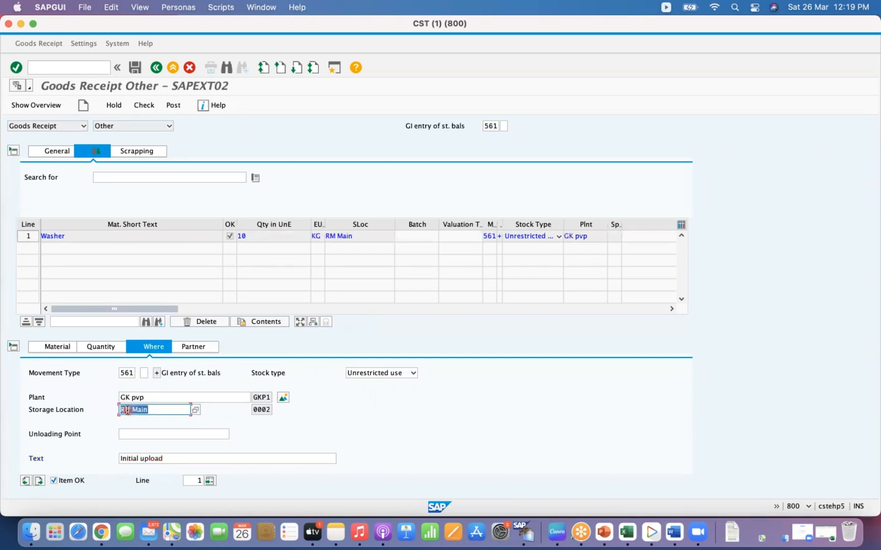
- Enter material slip MS01 and check the goods receipt document
click(188, 347)
click(126, 347)
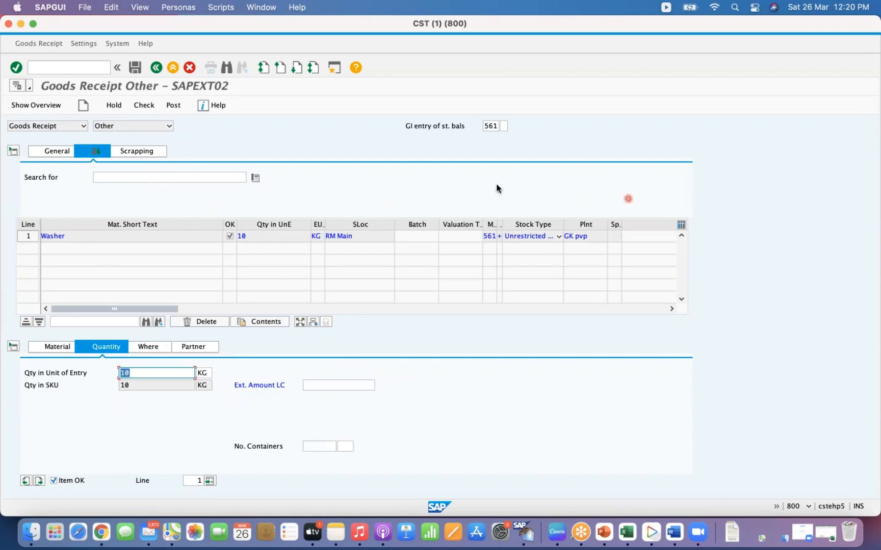
click(53, 151)
click(268, 176)
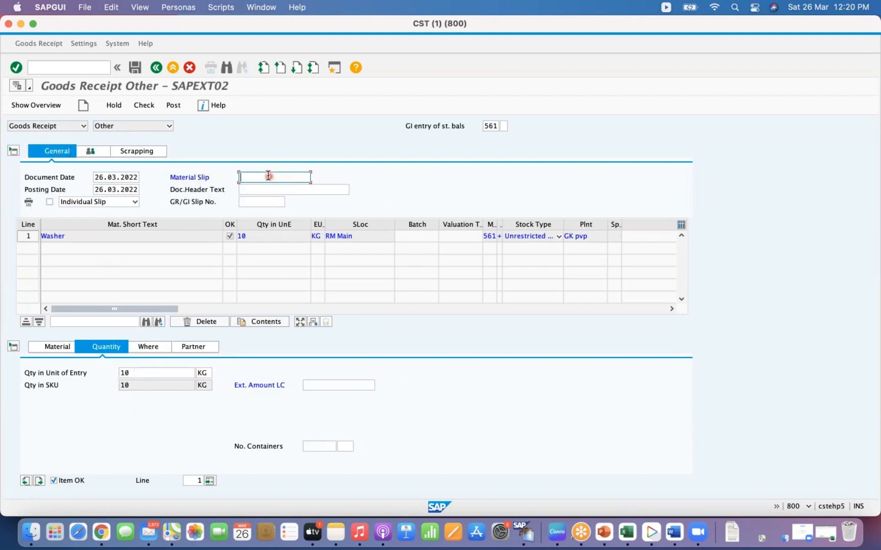
text(MS01)
click(144, 106)
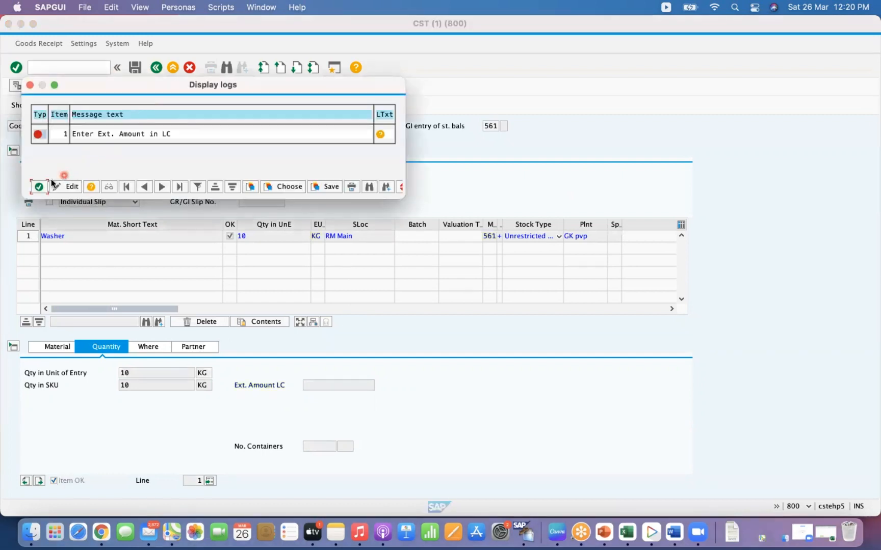
click(39, 188)
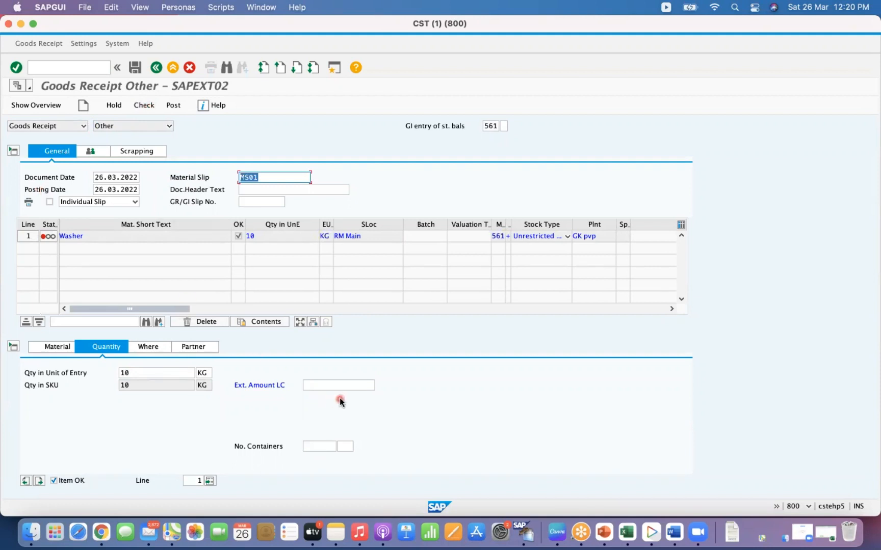
click(319, 385)
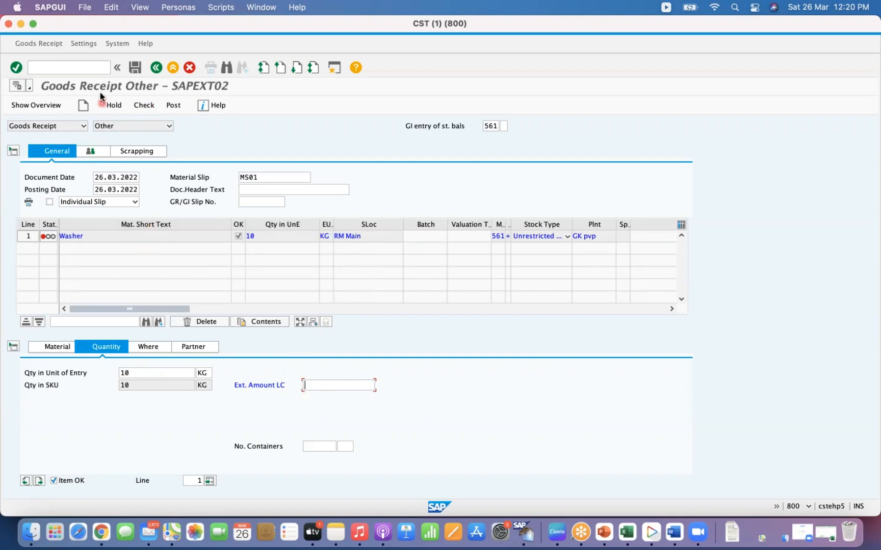
- Open transaction OMJJ and restrict the movement type work area to 561 through 561
click(66, 71)
text(/N)
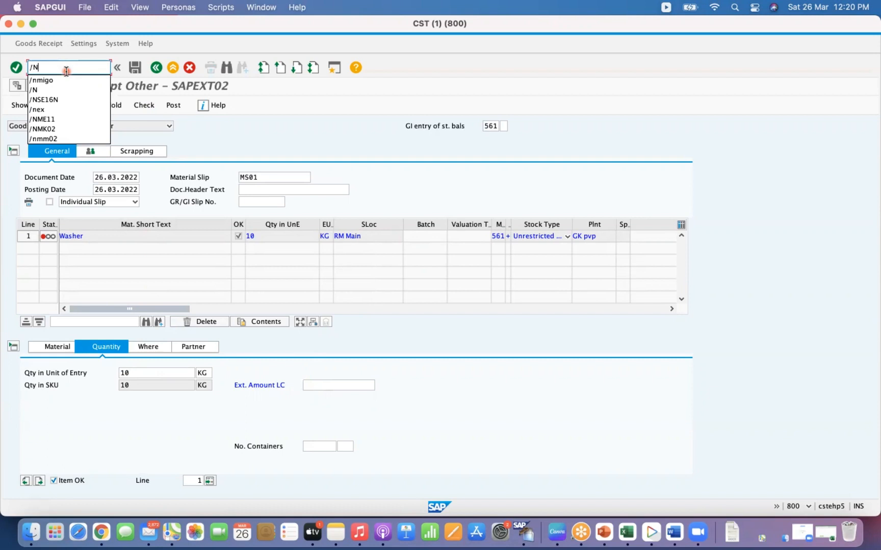
text(OMI)
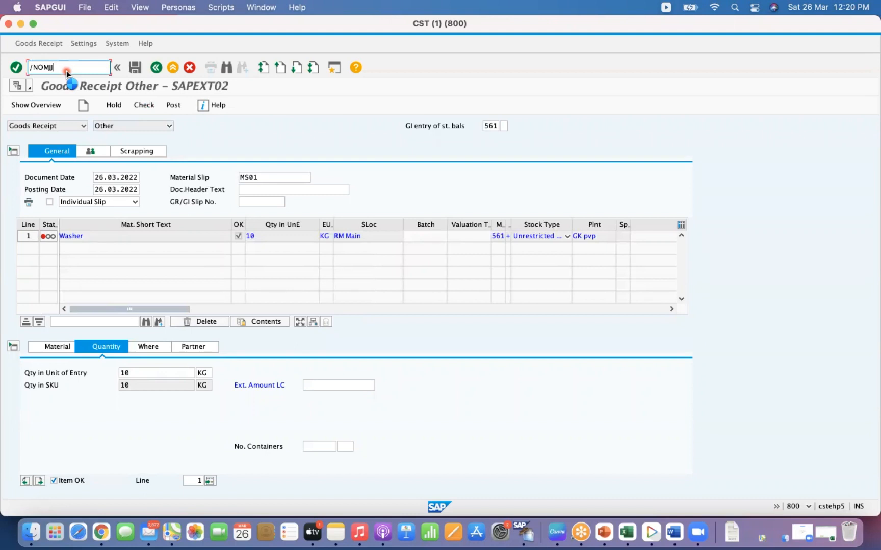
key(Return)
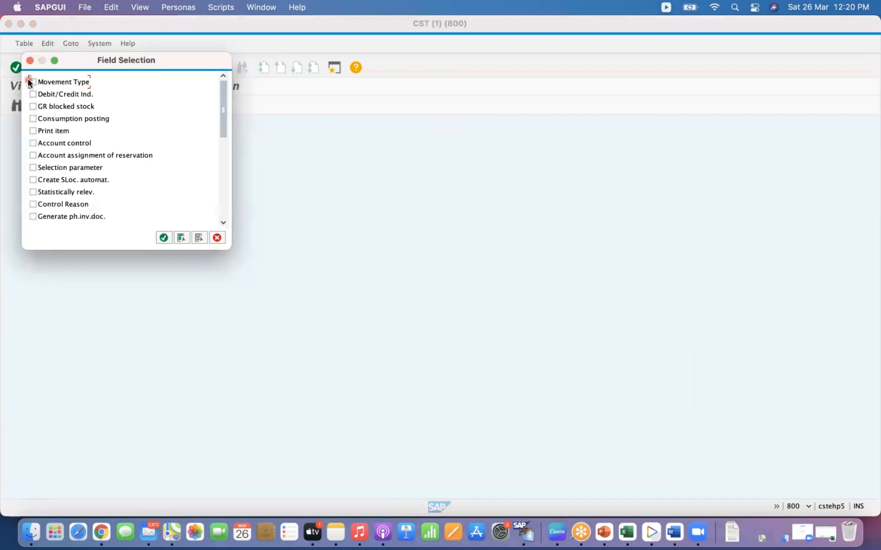
click(32, 82)
click(164, 238)
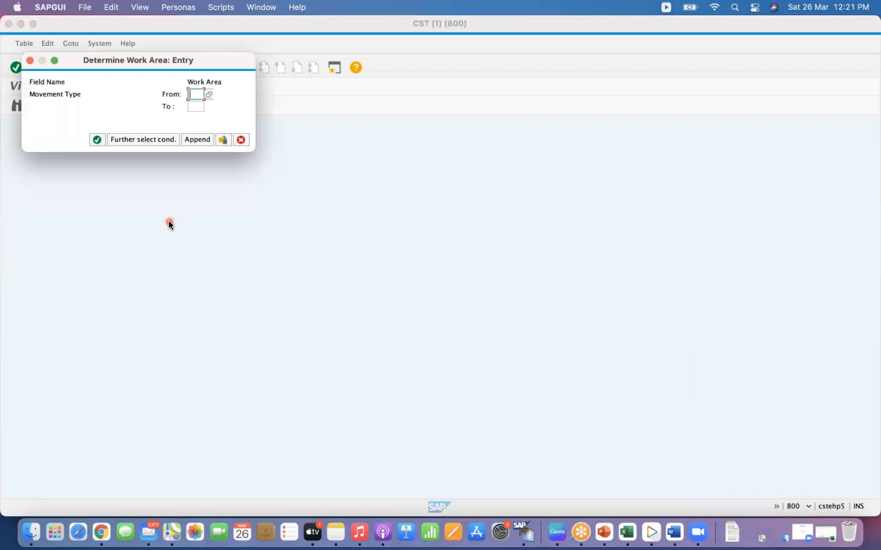
text(561)
key(Tab)
text(561)
key(Return)
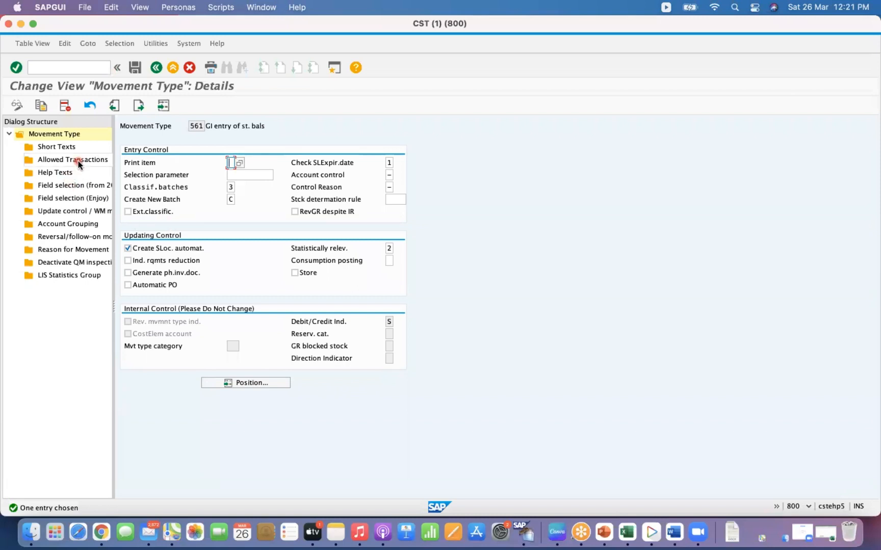
- Try to add a new Enjoy field selection entry for movement type 561 with field EXBWR
click(80, 199)
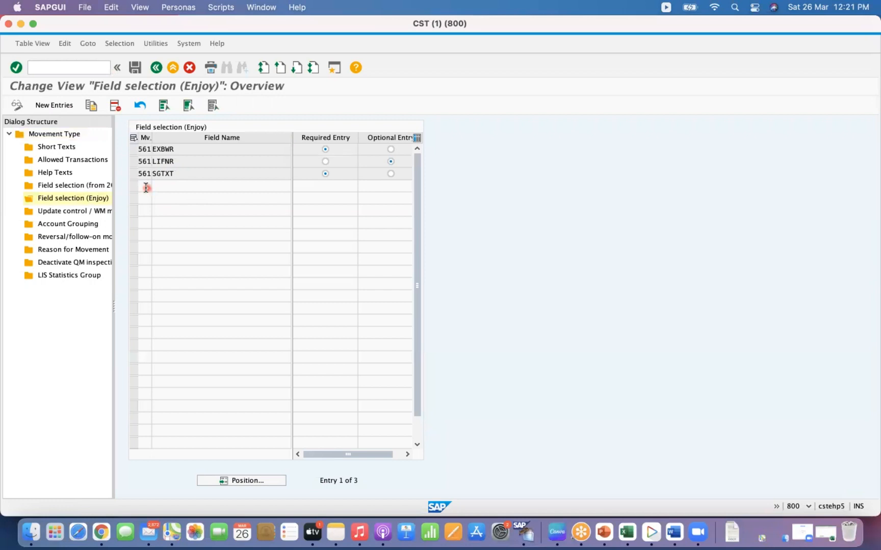
click(69, 105)
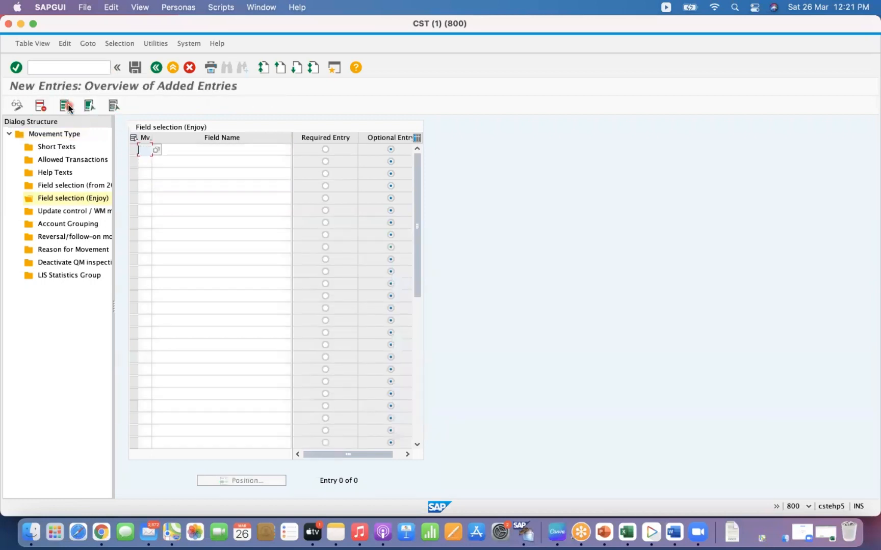
text(561)
key(Tab)
click(285, 150)
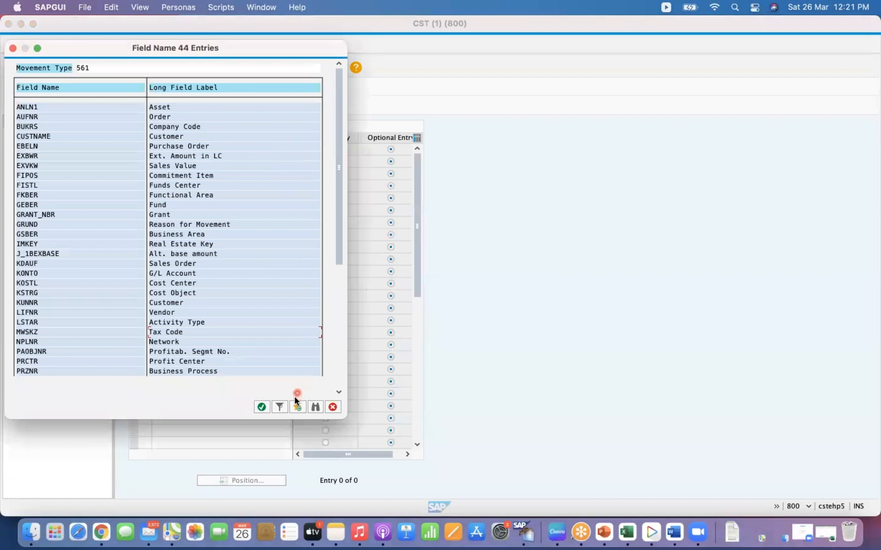
click(316, 407)
text(EXT)
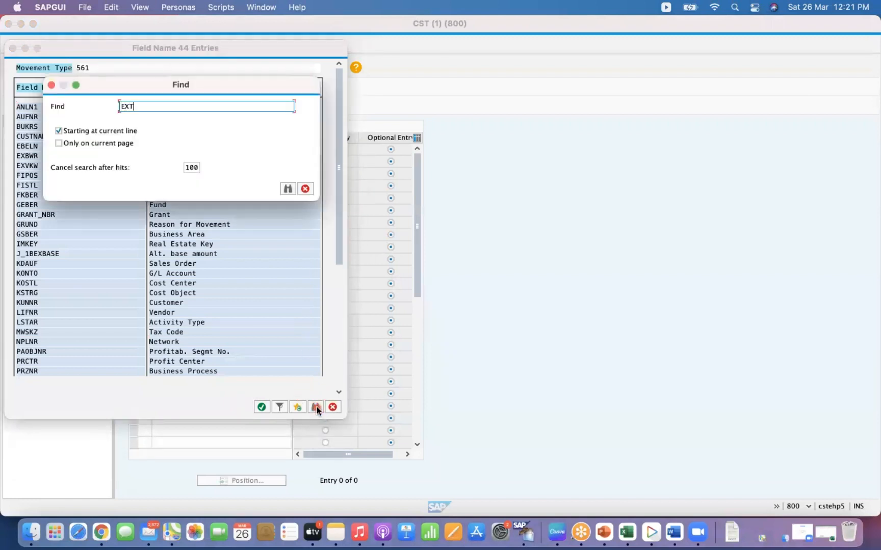
key(Return)
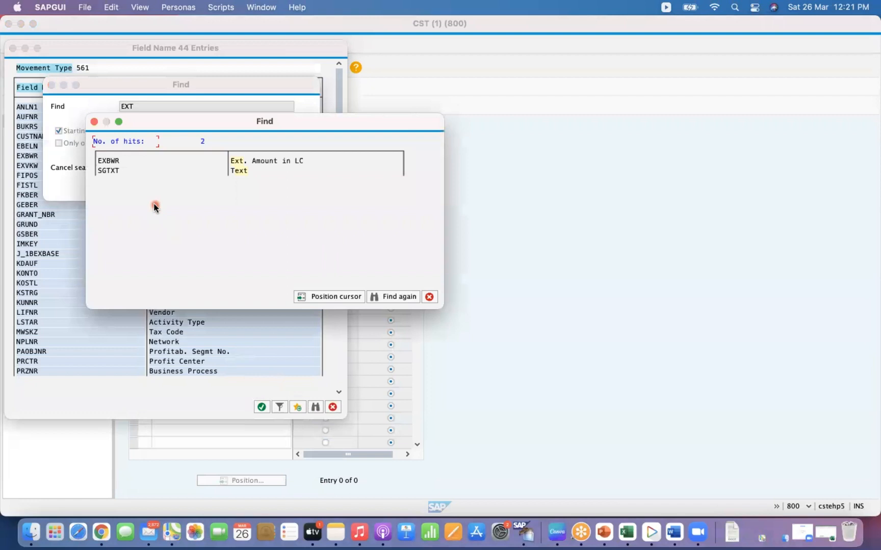
double_click(110, 161)
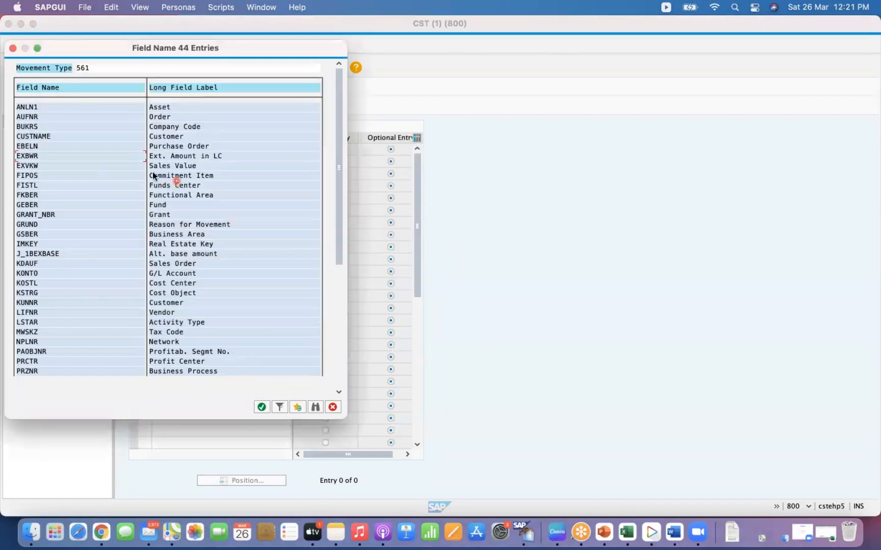
double_click(29, 156)
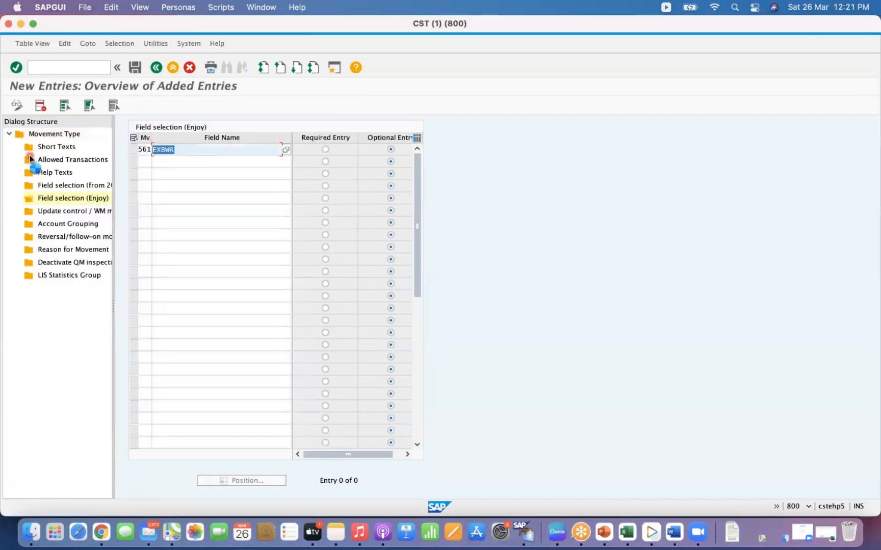
key(Return)
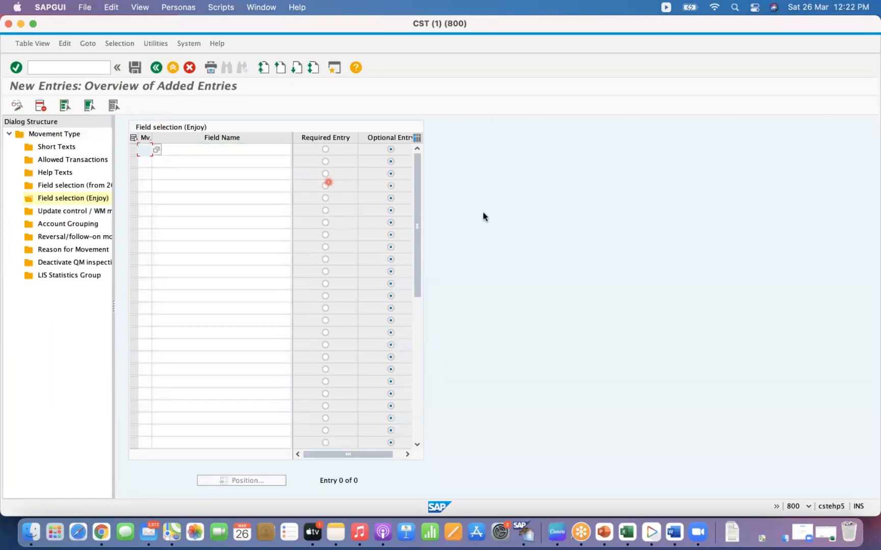
click(156, 68)
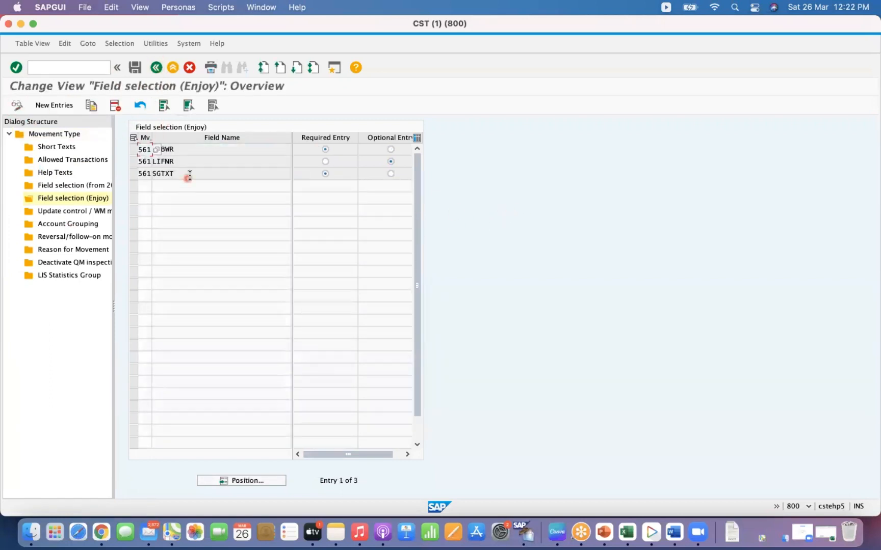
- Set the EXBWR field for movement type 561 to optional entry and save the field selection
click(390, 149)
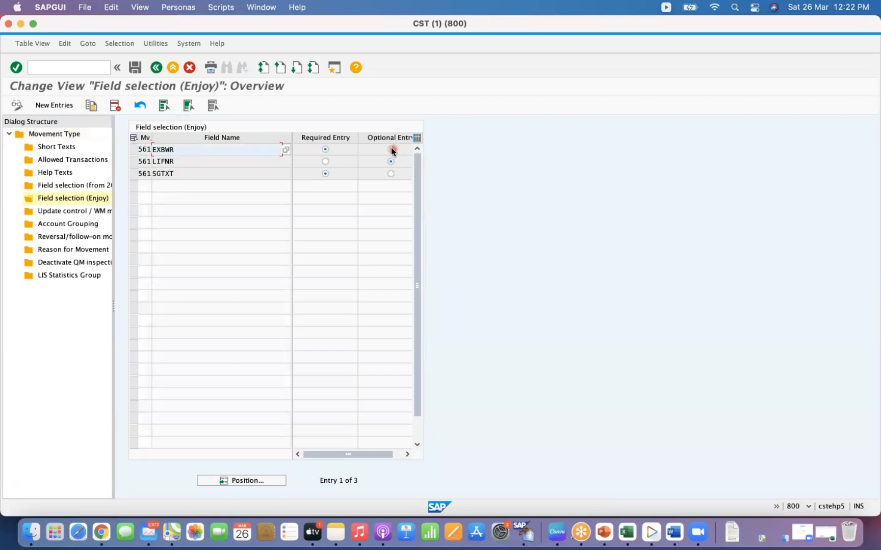
click(138, 71)
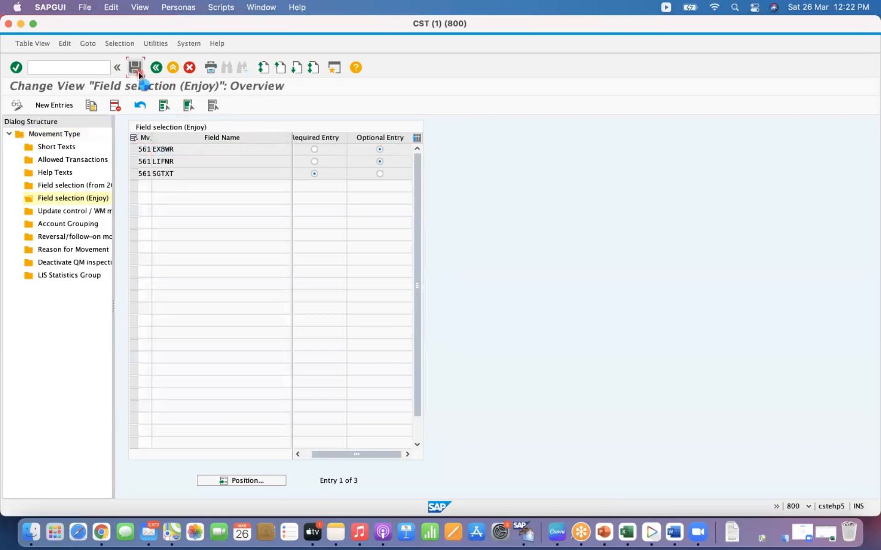
click(176, 140)
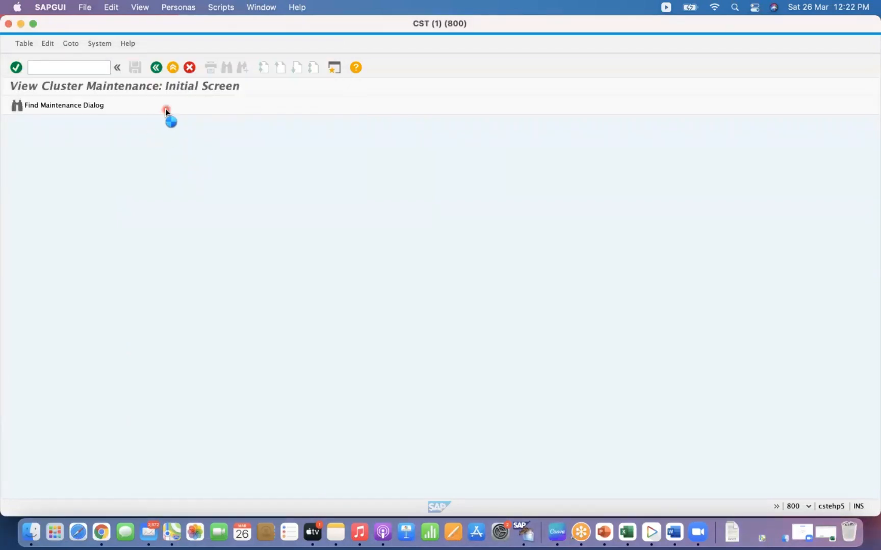
- Reopen MIGO and enter material 251 with a quantity of 10 for the first item
click(156, 68)
click(86, 68)
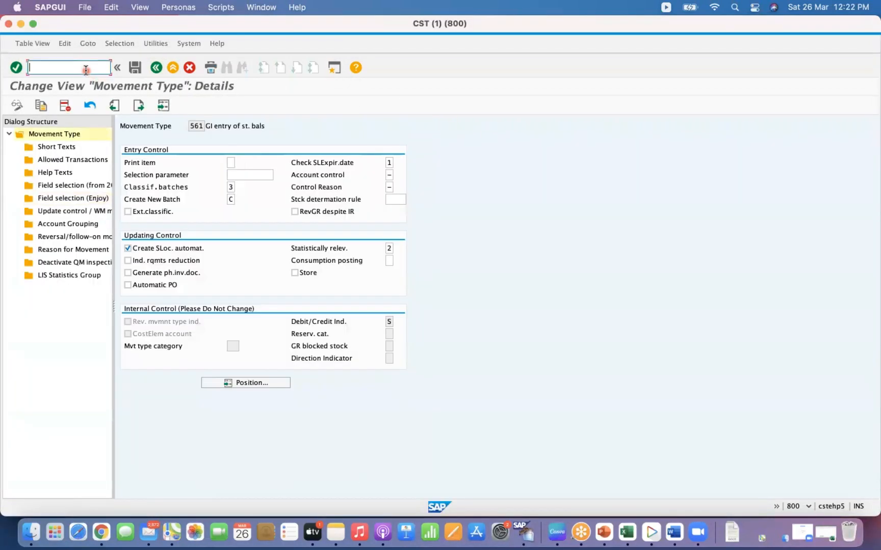
text(/NMIGO)
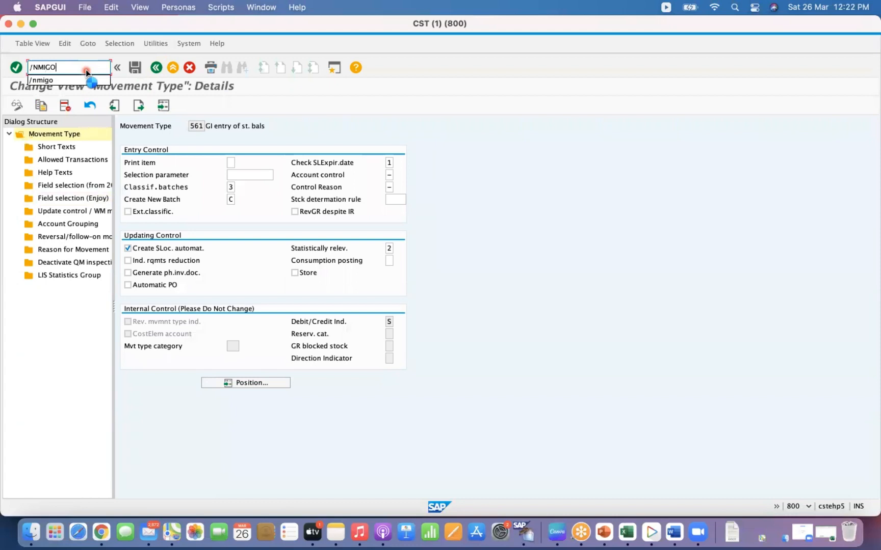
key(Return)
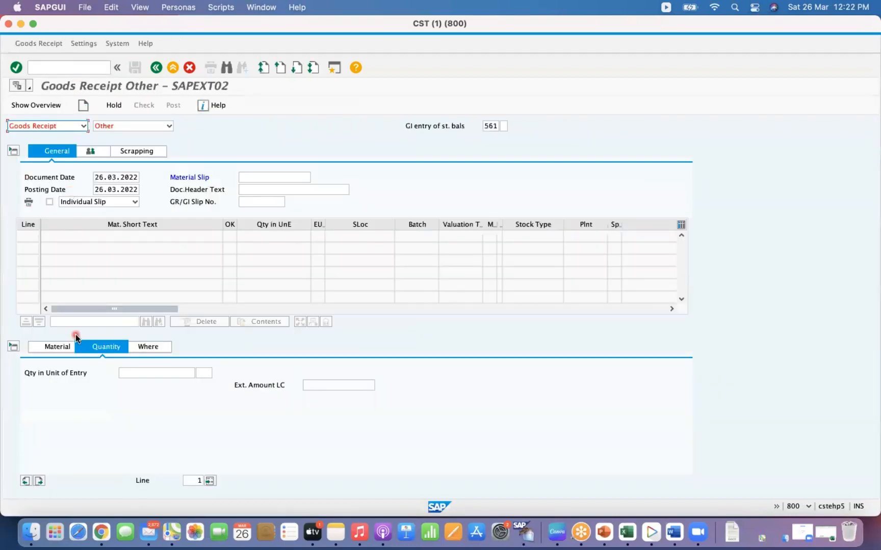
click(57, 348)
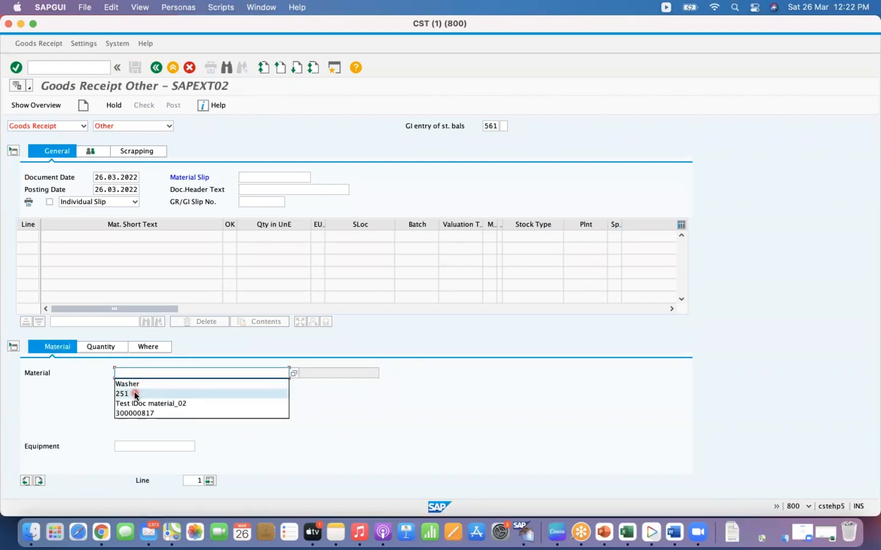
click(135, 394)
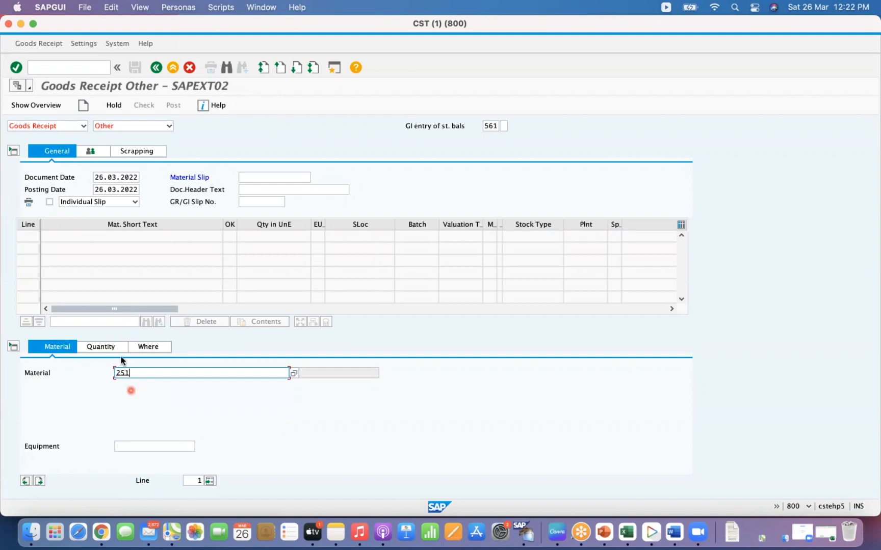
key(Return)
text(10)
key(Return)
- Set the item's plant to GKP1 and storage location to 0002
click(154, 348)
click(133, 398)
text(GK)
key(Down)
key(Return)
key(Tab)
key(space)
key(BackSpace)
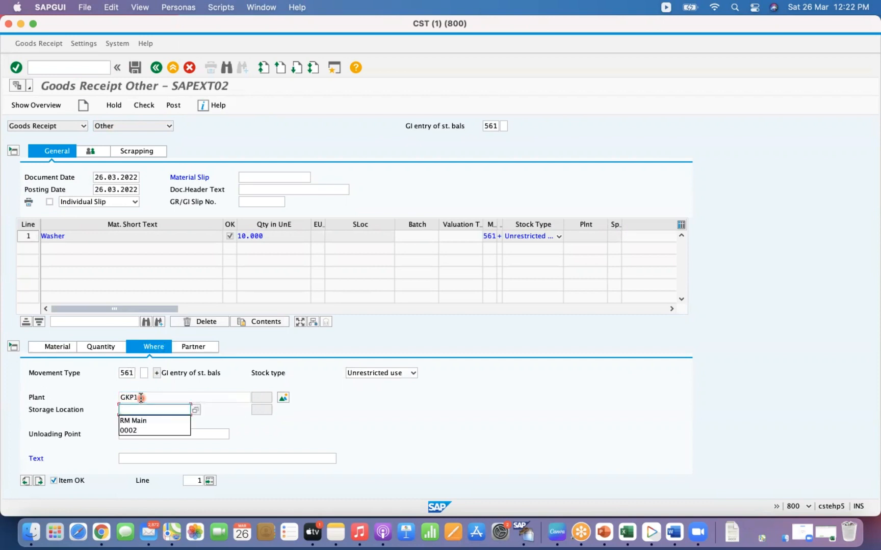
key(Down)
key(Down)
key(Return)
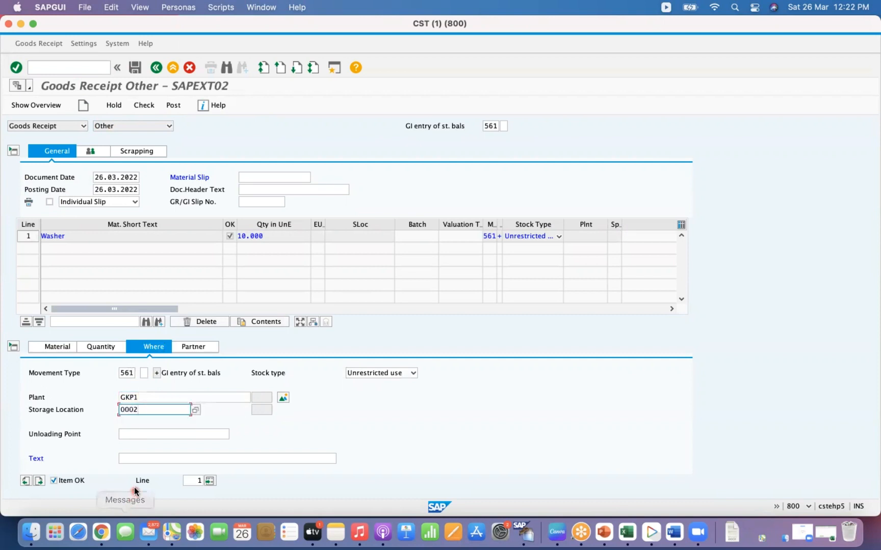
- Enter the item text 'Initial upload' in the item's location details
click(139, 457)
key(space)
key(BackSpace)
key(Down)
key(Return)
key(Return)
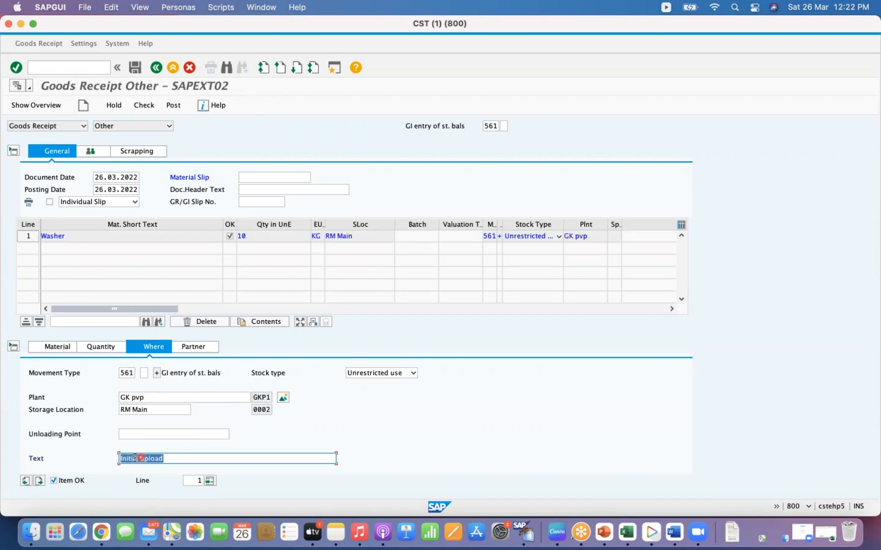
- Check the goods receipt document and close the message log
click(100, 348)
click(145, 111)
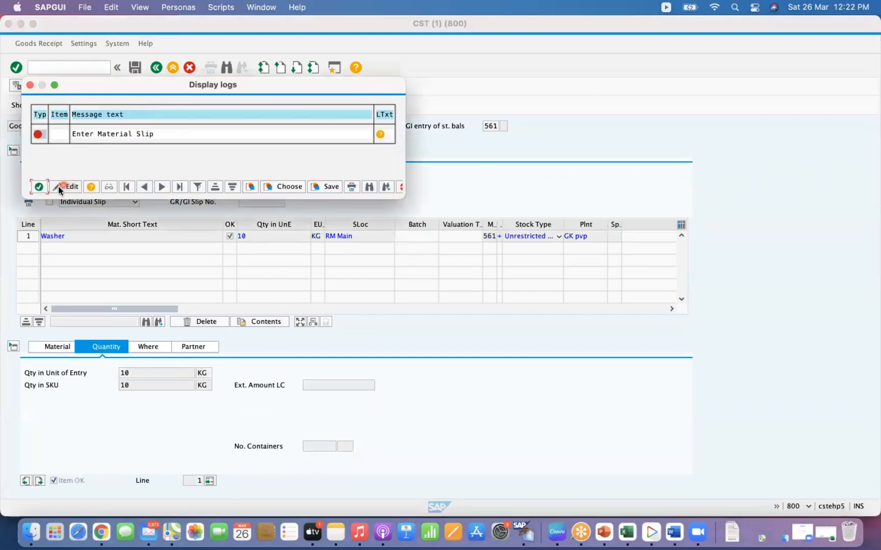
click(36, 185)
- Enter material slip MS01, then check and post the goods receipt
click(260, 177)
text(MS01)
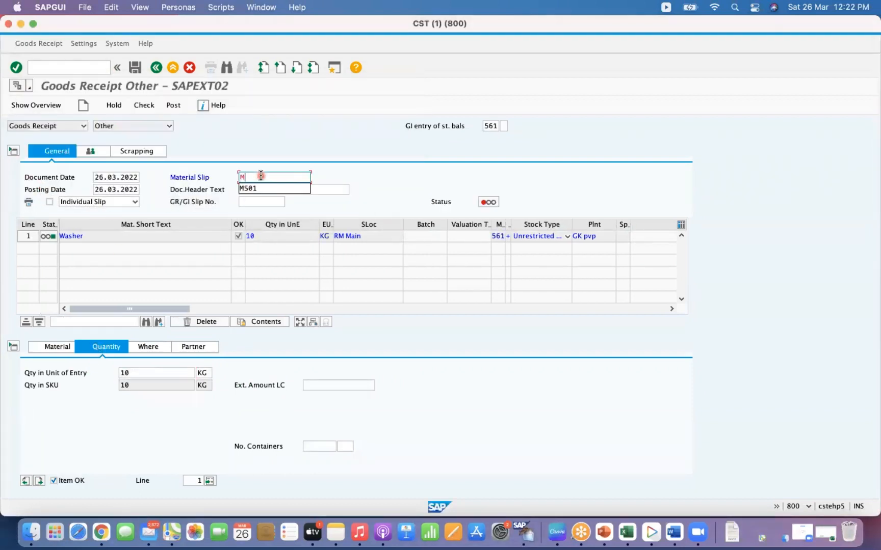
key(Return)
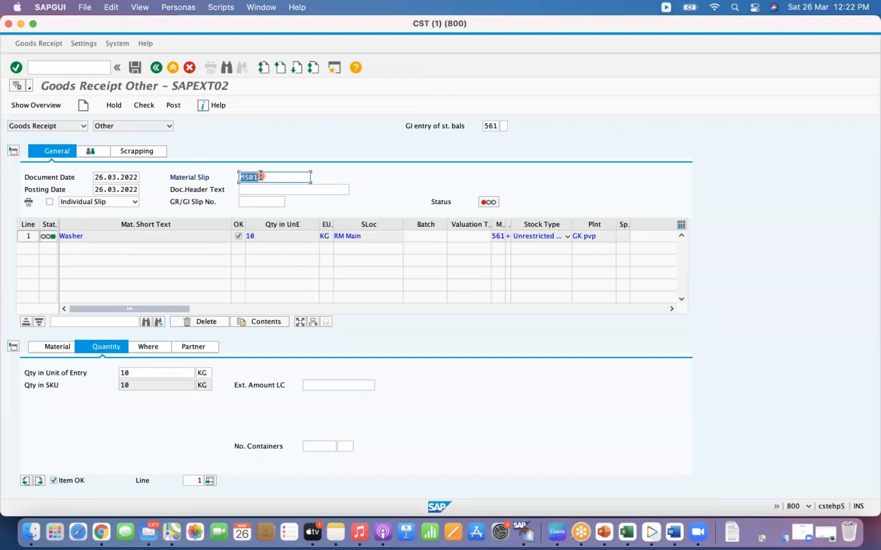
click(152, 106)
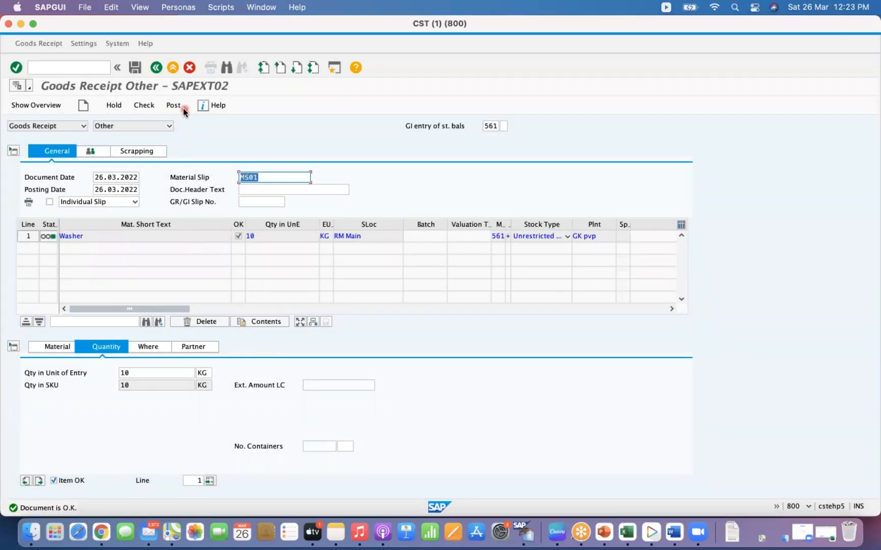
click(174, 105)
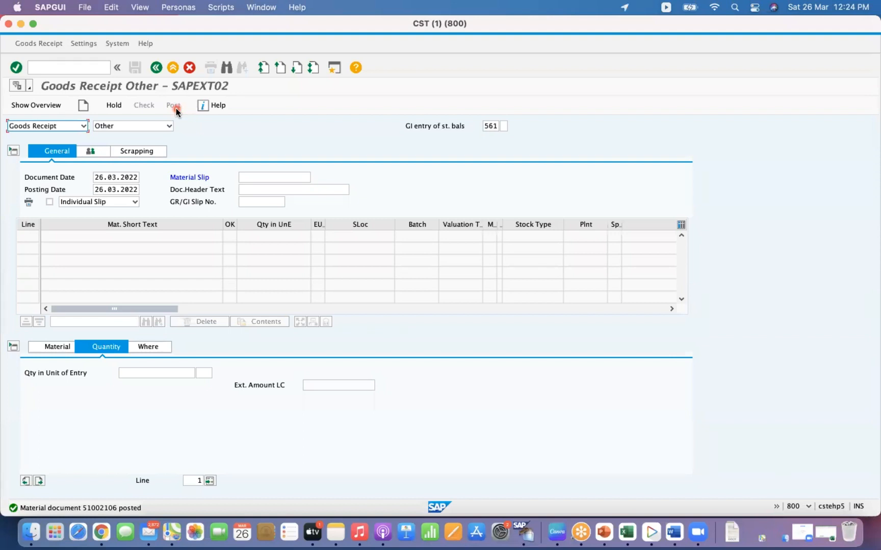
- Display the posted material document and review its item's where, quantity and material details
click(64, 126)
click(48, 156)
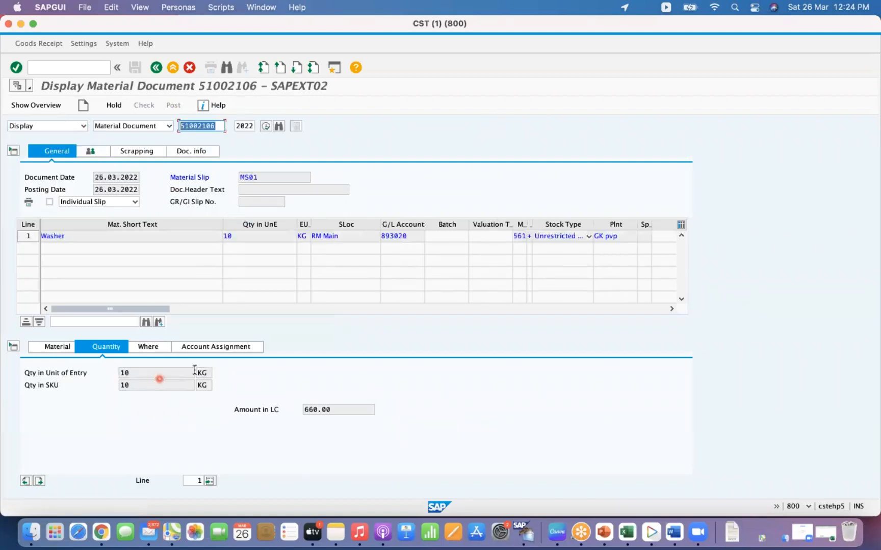
click(153, 347)
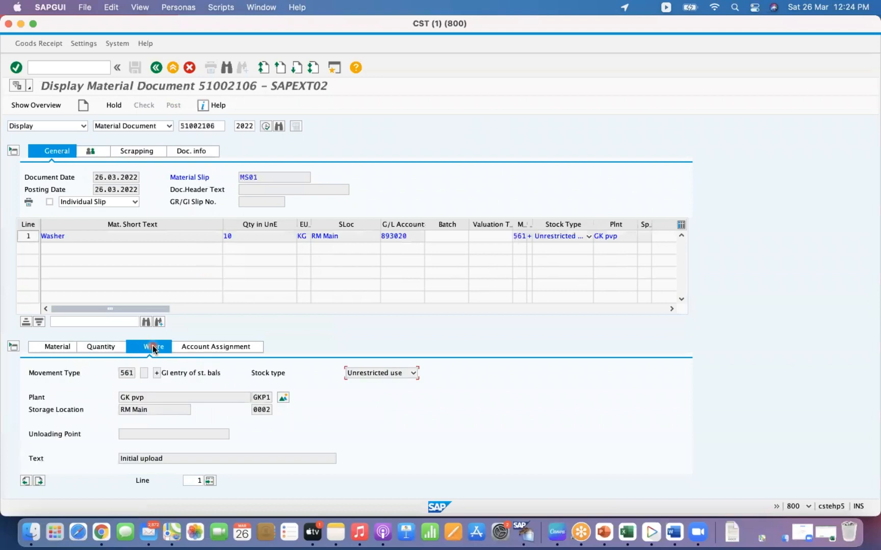
click(107, 346)
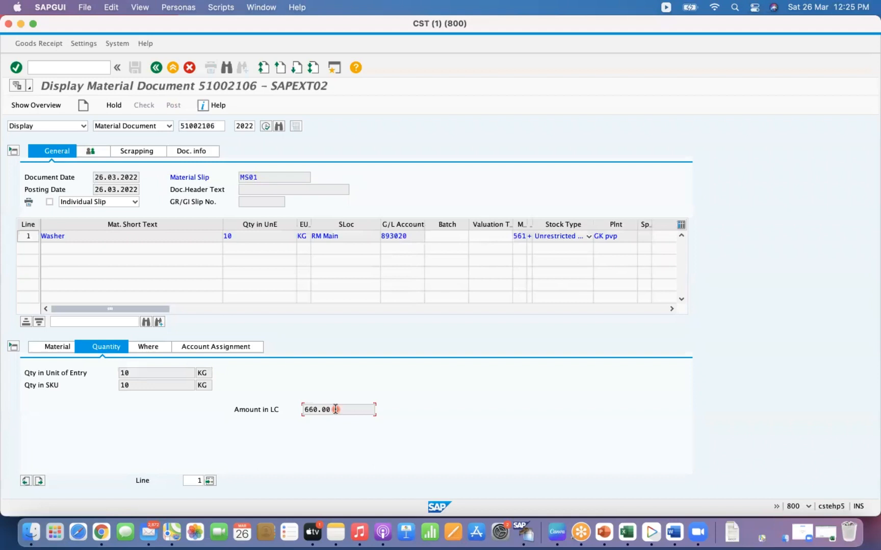
drag(332, 410, 302, 410)
click(339, 410)
click(137, 375)
click(54, 348)
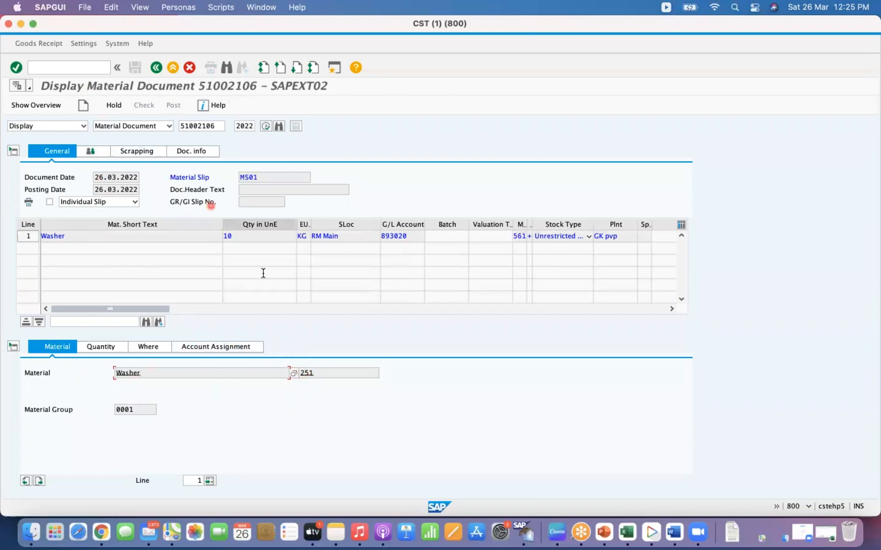
- Switch to the second session to examine material 251's moving price in its accounting view, then return
right_click(526, 534)
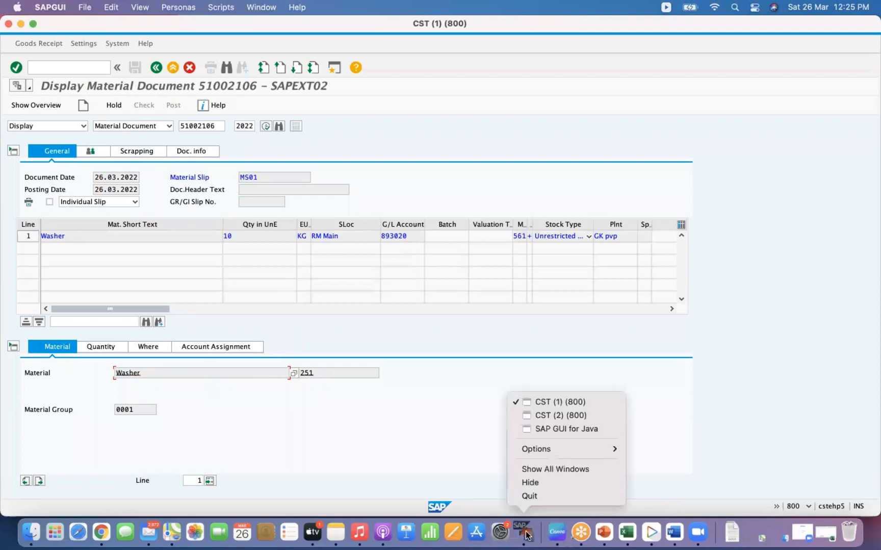
click(568, 416)
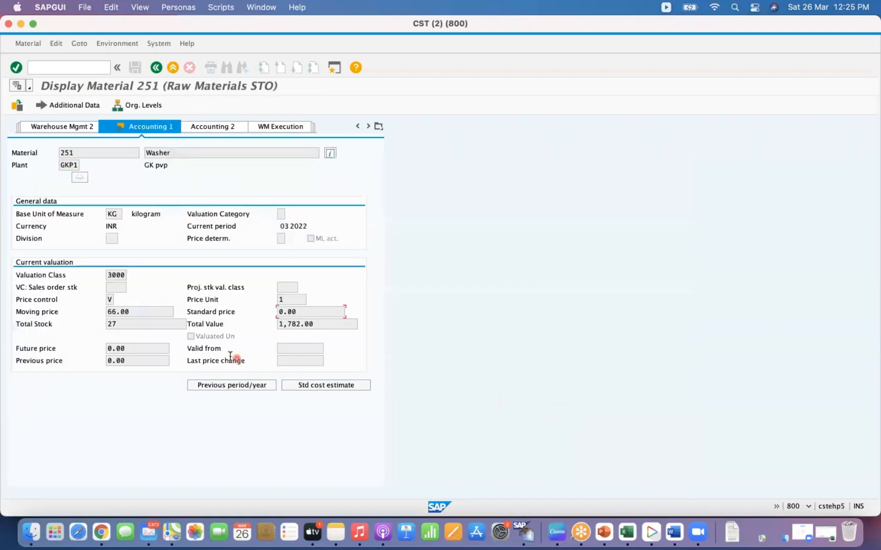
click(148, 312)
click(23, 23)
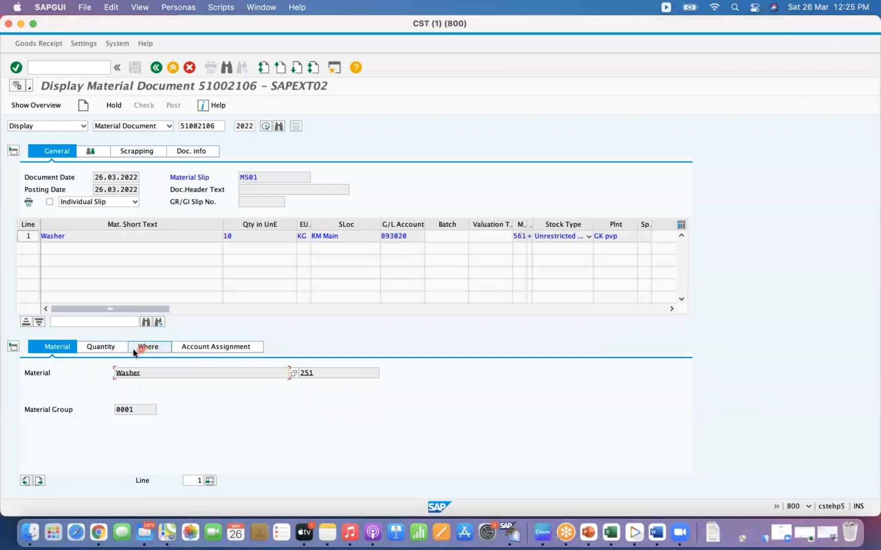
- Examine the document item's quantity and amount in local currency
click(107, 348)
click(344, 411)
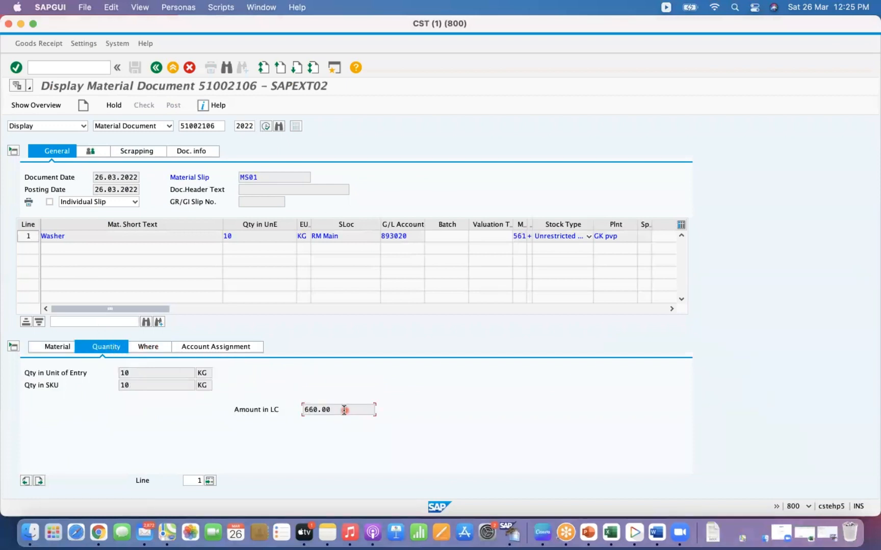
click(142, 373)
click(338, 410)
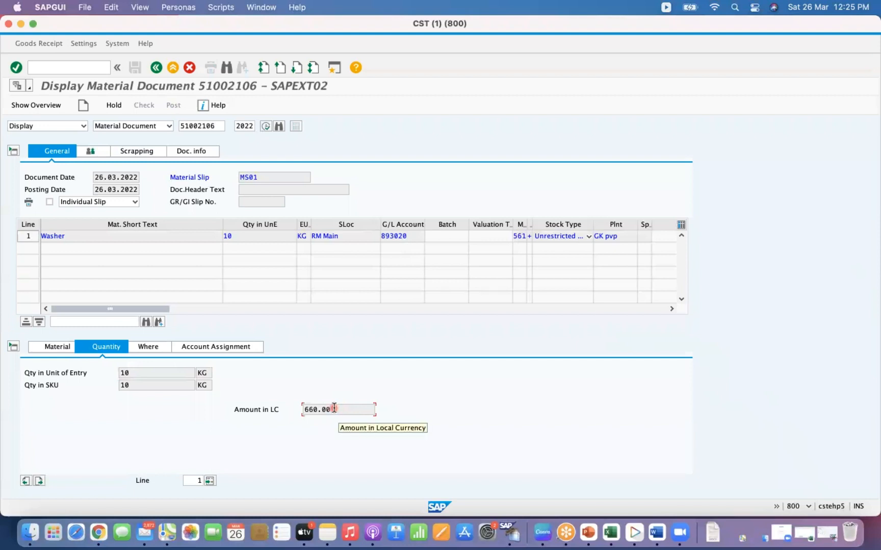
click(148, 374)
click(345, 409)
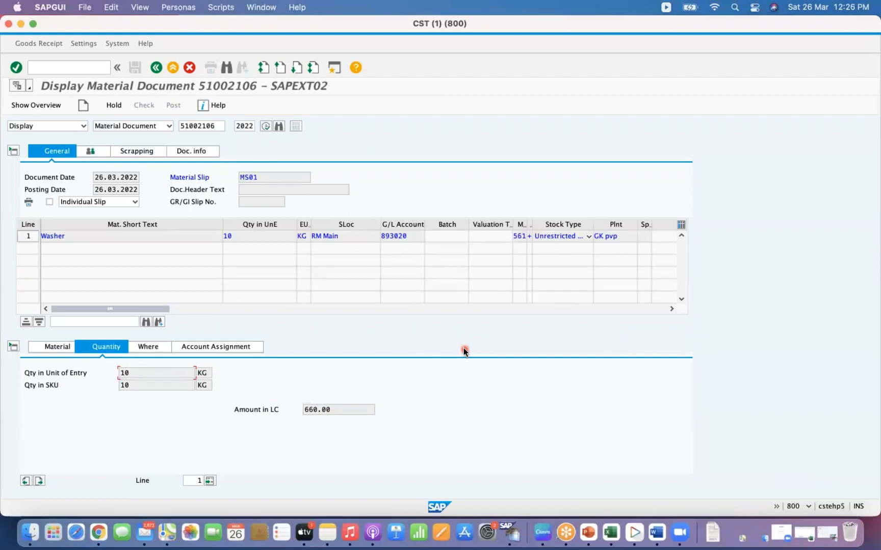
click(339, 411)
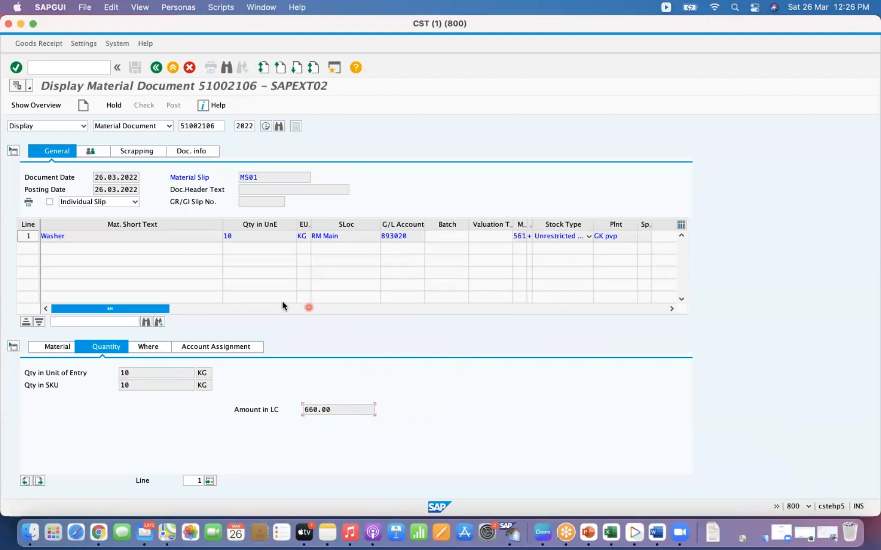
click(341, 411)
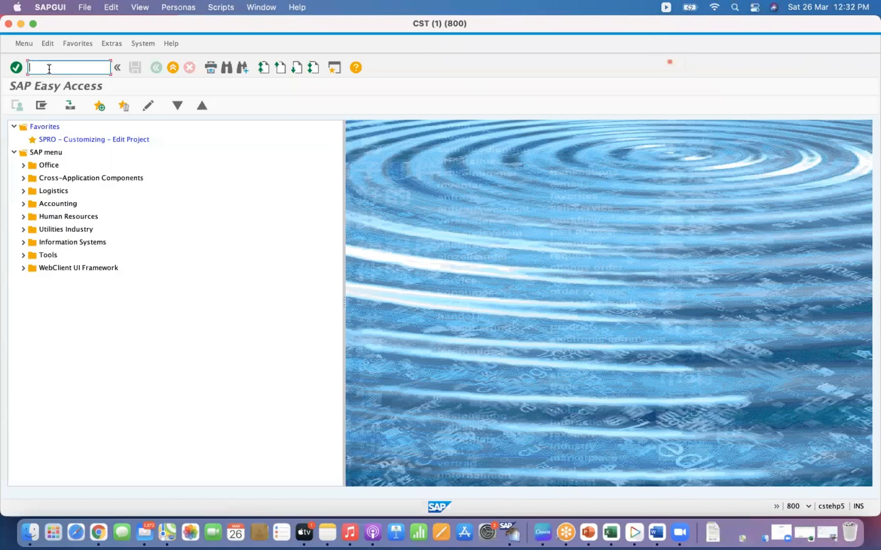
- Open the block/unblock several storage bins transaction for warehouse GK1 and storage type USA, and execute it
click(49, 69)
key(Return)
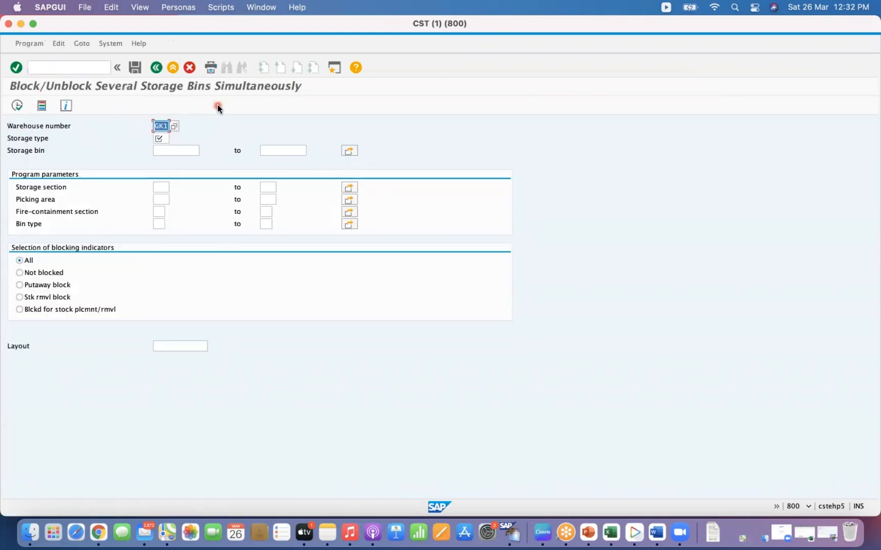
click(159, 138)
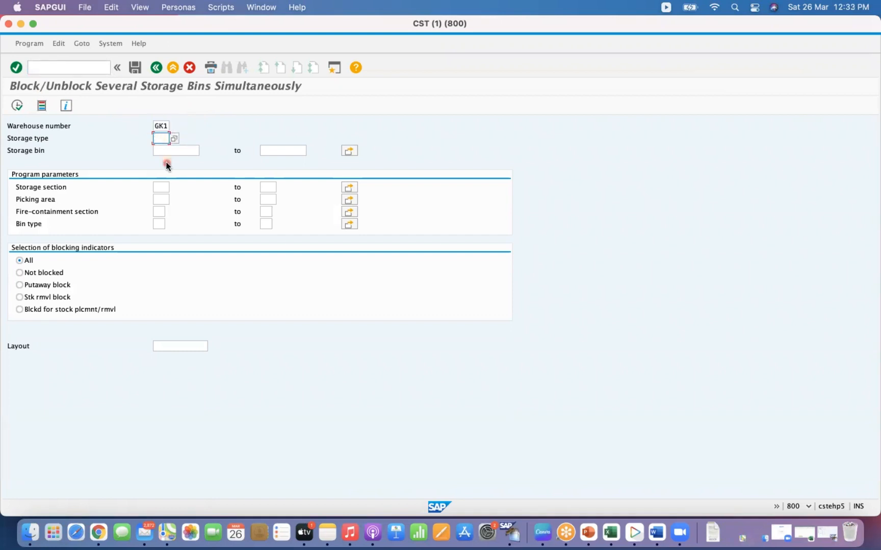
key(space)
click(176, 139)
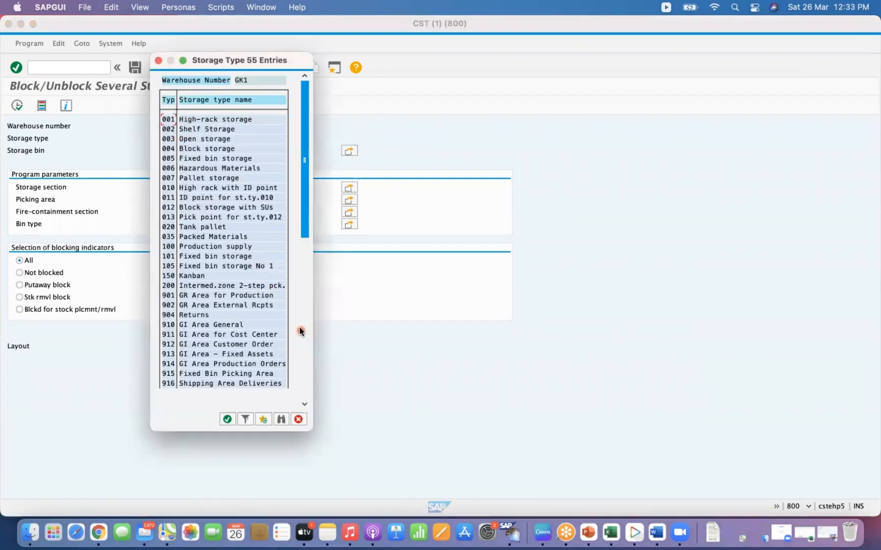
click(305, 331)
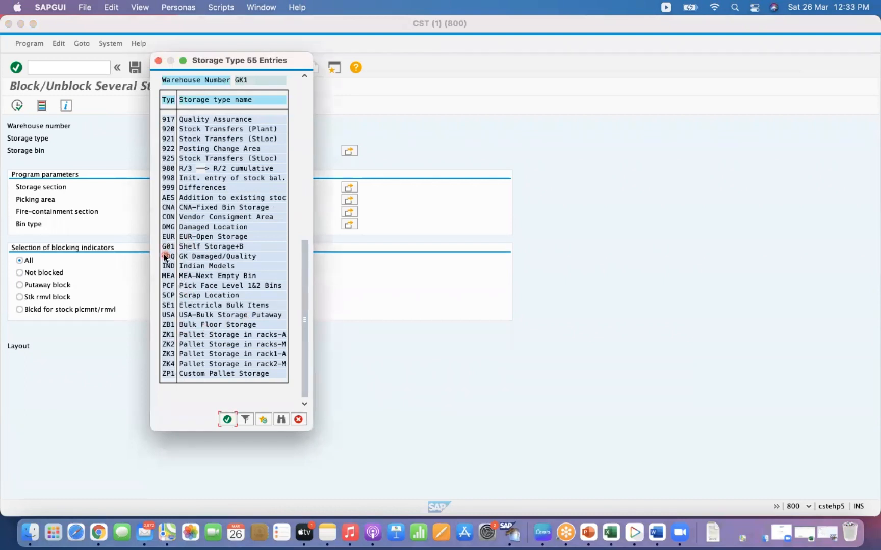
double_click(170, 315)
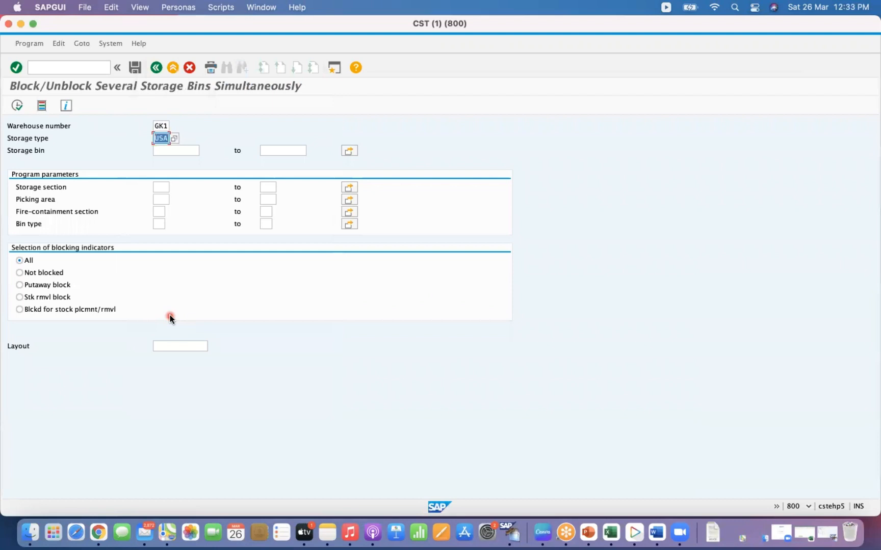
click(18, 107)
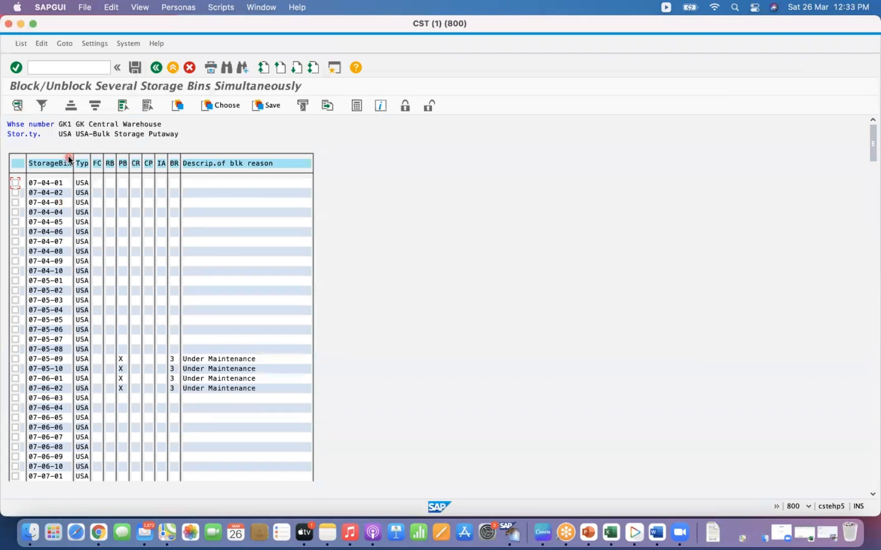
click(16, 182)
click(16, 192)
click(16, 202)
click(15, 212)
click(16, 221)
click(122, 106)
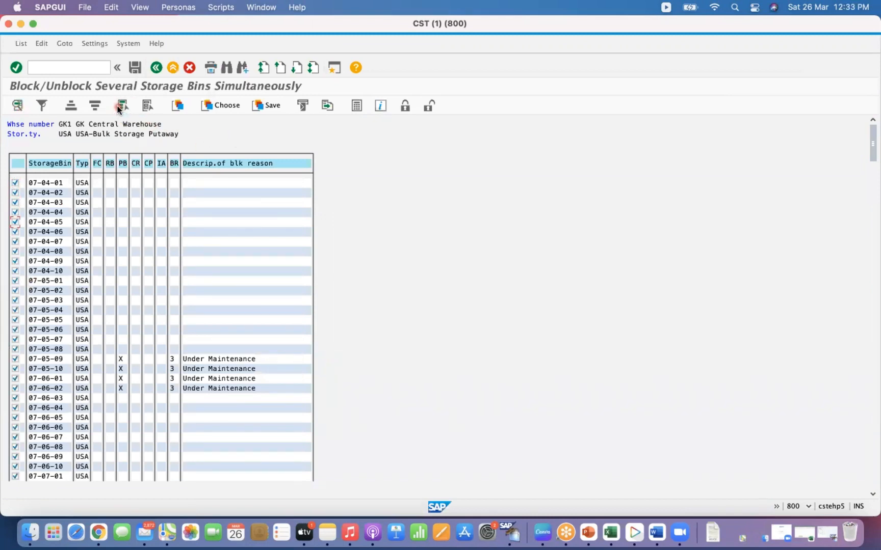
click(152, 108)
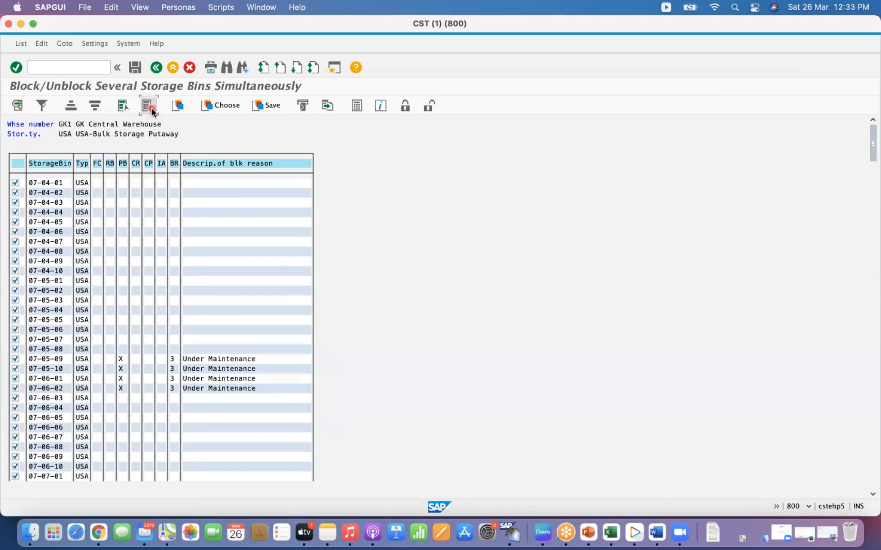
- Block bins 07-04-01 through 07-04-06 for putaway and stock removal with reason 3 Under Maintenance, and save
click(16, 182)
click(16, 193)
click(15, 203)
click(15, 212)
click(15, 222)
click(15, 232)
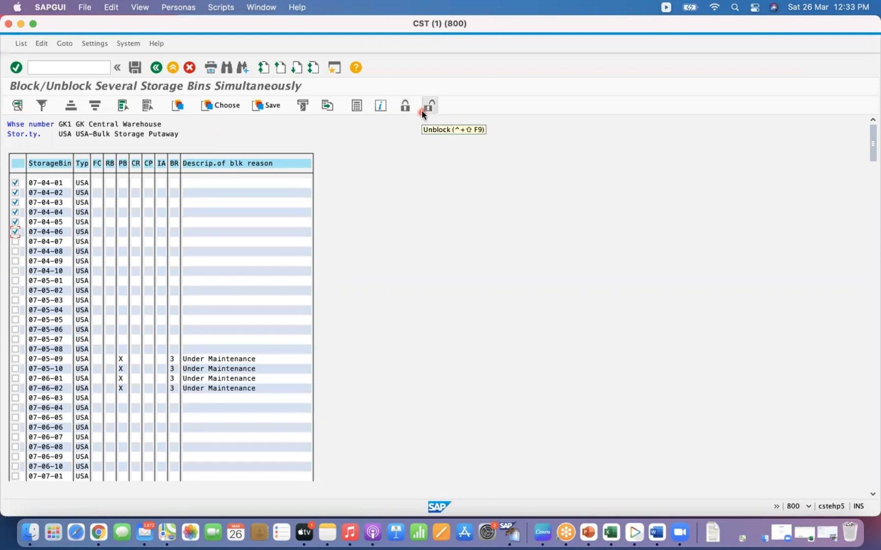
click(405, 109)
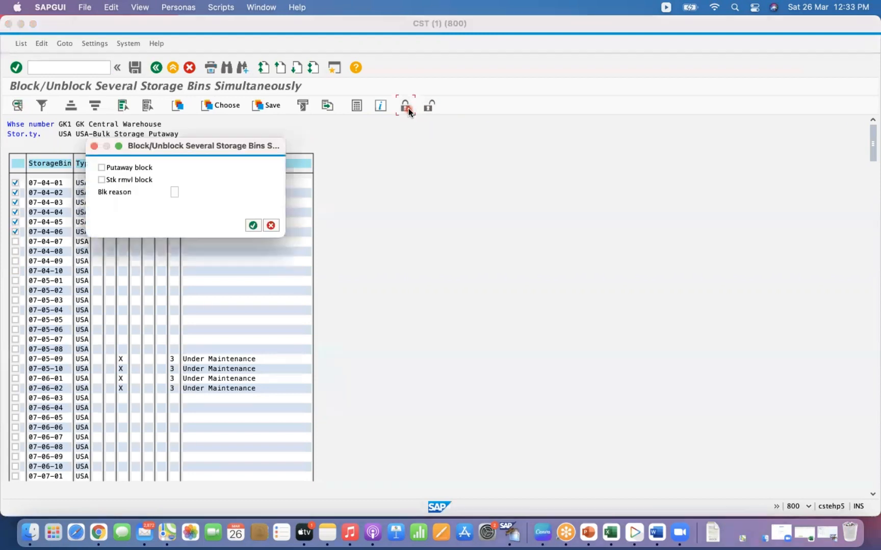
click(101, 167)
click(100, 180)
click(174, 191)
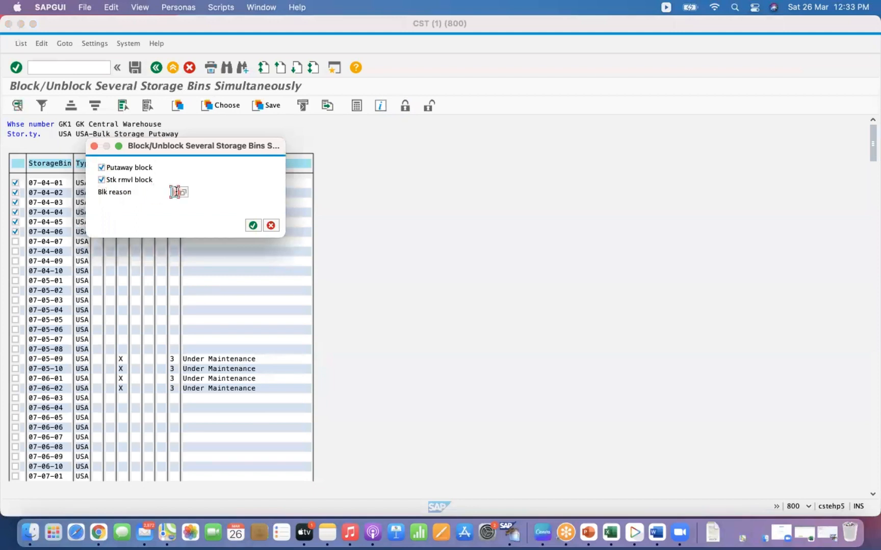
click(186, 198)
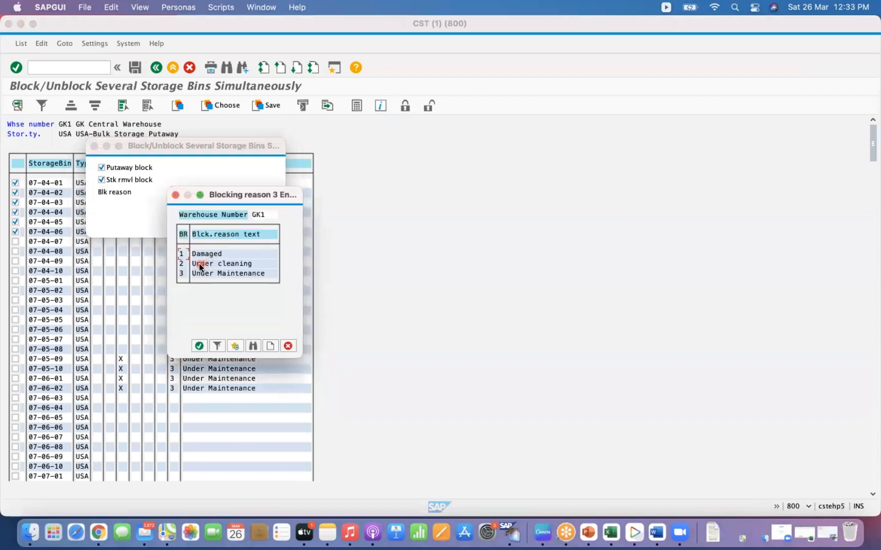
double_click(202, 275)
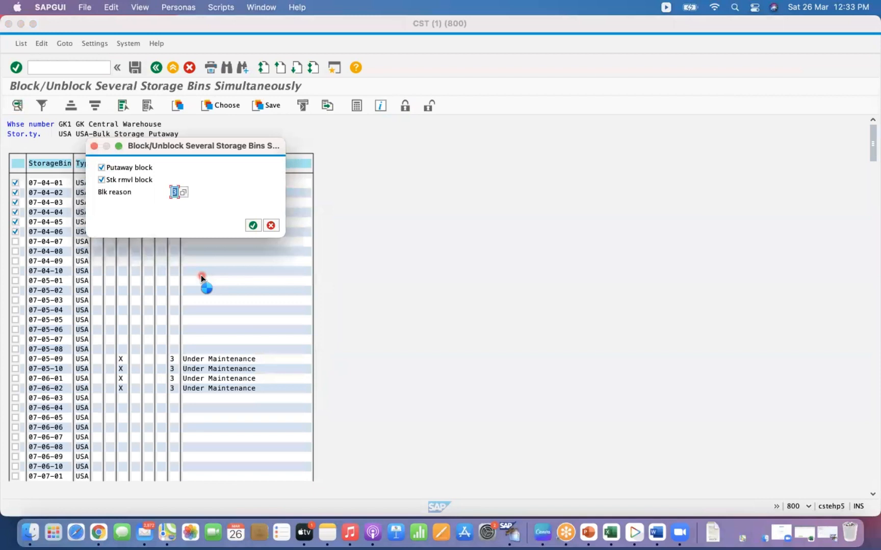
click(250, 225)
click(250, 225)
click(208, 201)
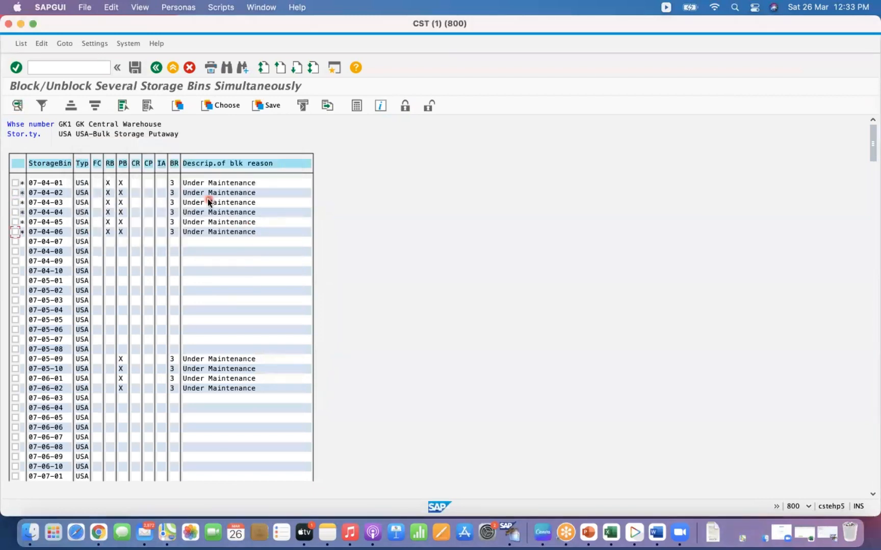
click(134, 69)
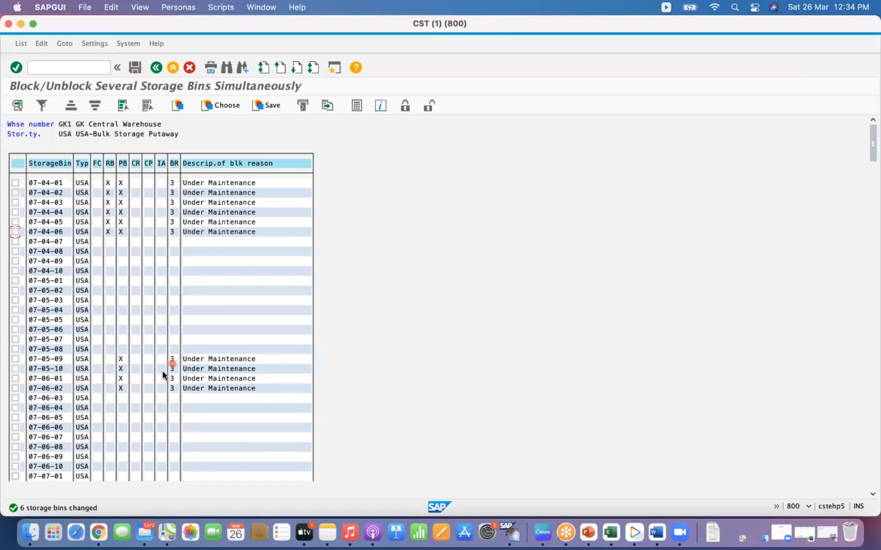
- Try to unblock bins 07-05-09, 07-05-10 and 07-06-01 without choosing a block type, and save
click(16, 359)
click(16, 369)
click(15, 379)
click(430, 110)
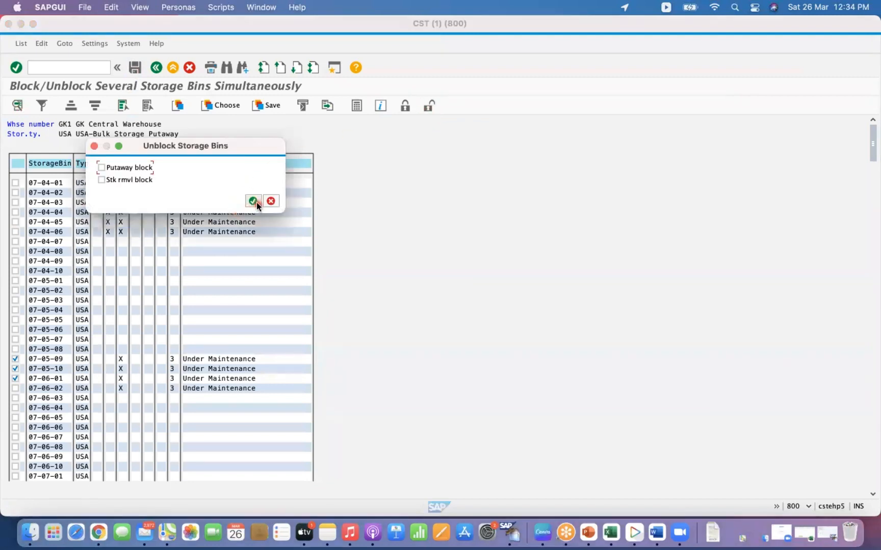
click(252, 201)
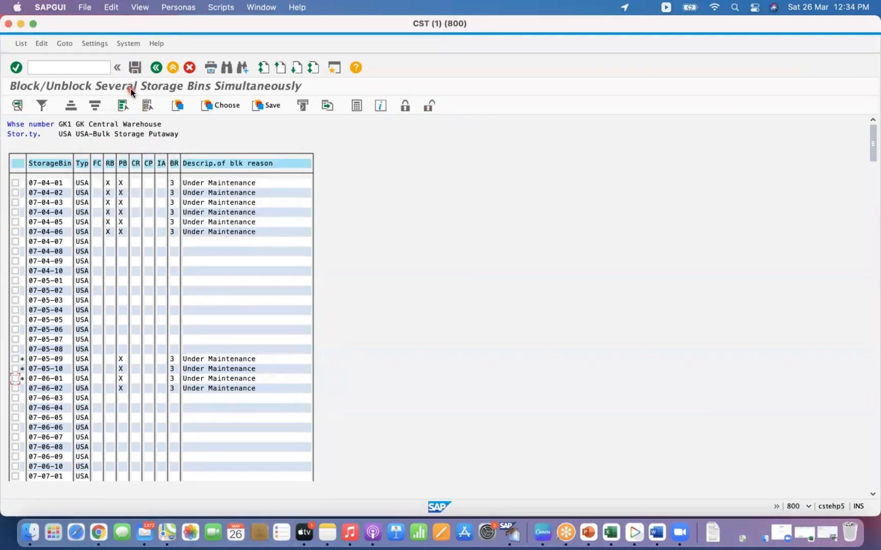
click(135, 68)
- Reload the USA bin list and remove the putaway block from bins 07-05-09, 07-05-10 and 07-06-01
click(154, 68)
click(155, 68)
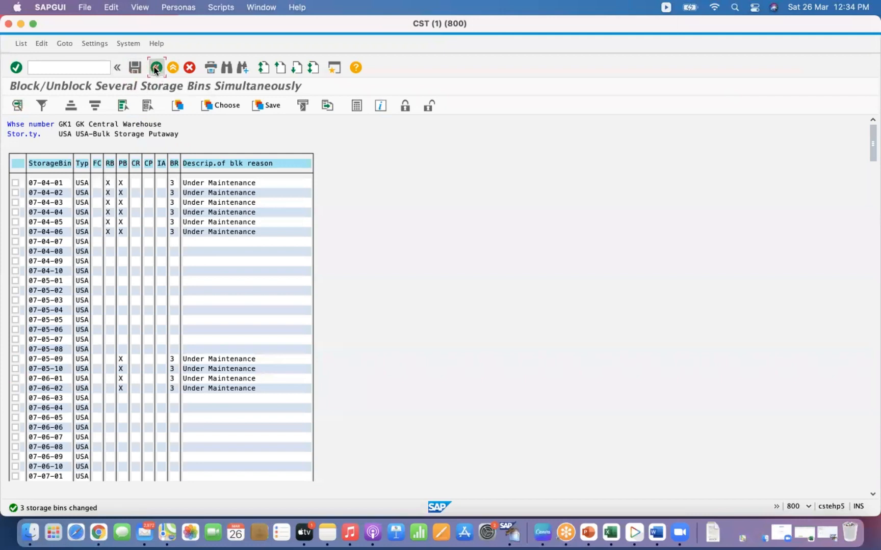
click(162, 138)
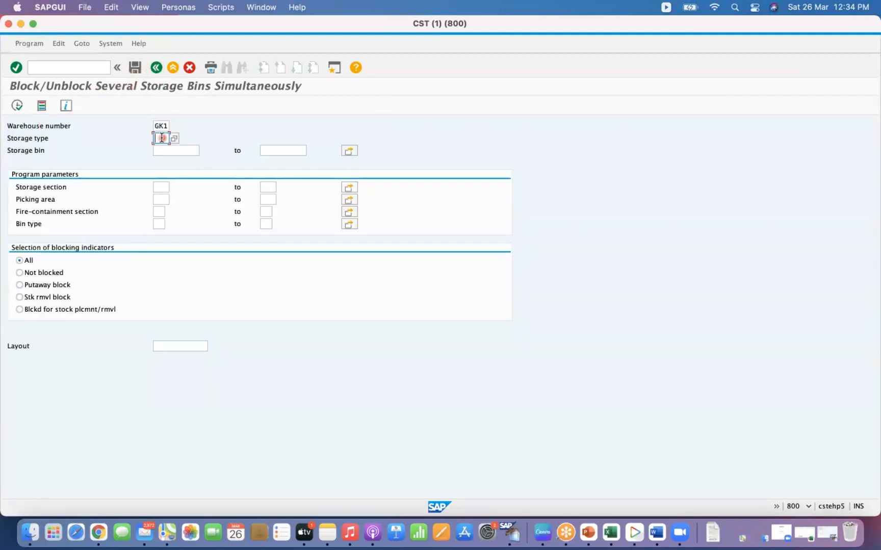
click(15, 106)
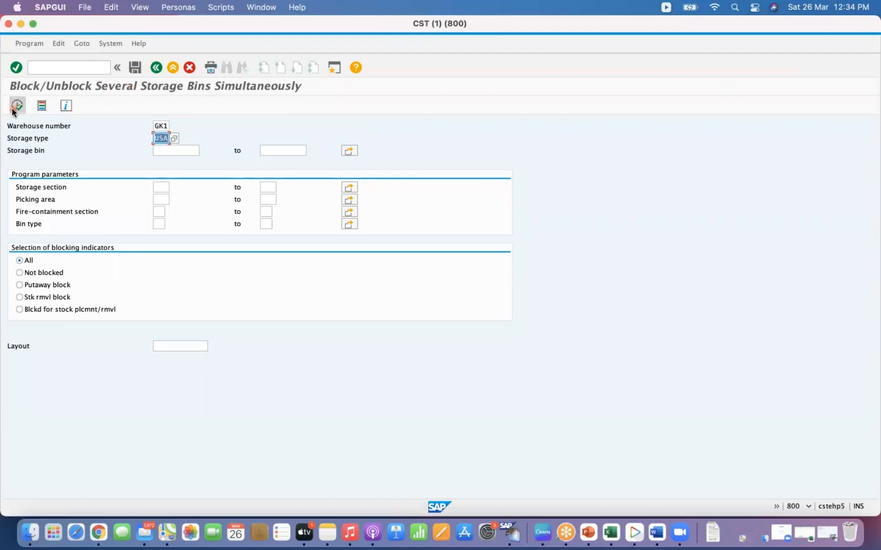
click(15, 359)
click(15, 368)
click(16, 378)
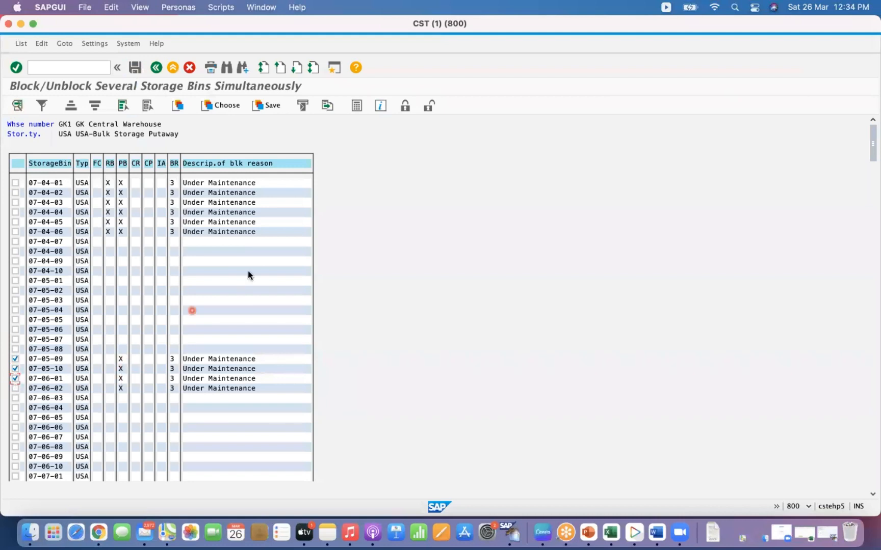
click(429, 108)
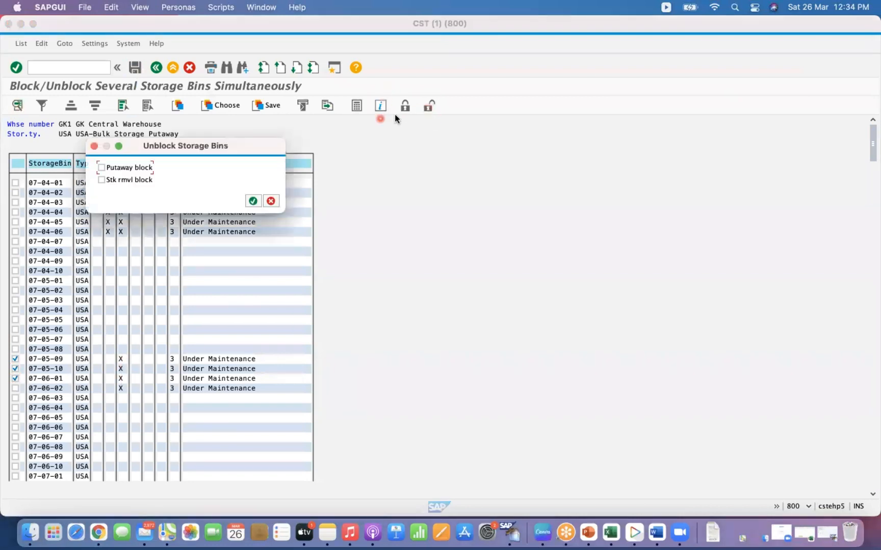
click(103, 167)
drag(194, 142, 376, 168)
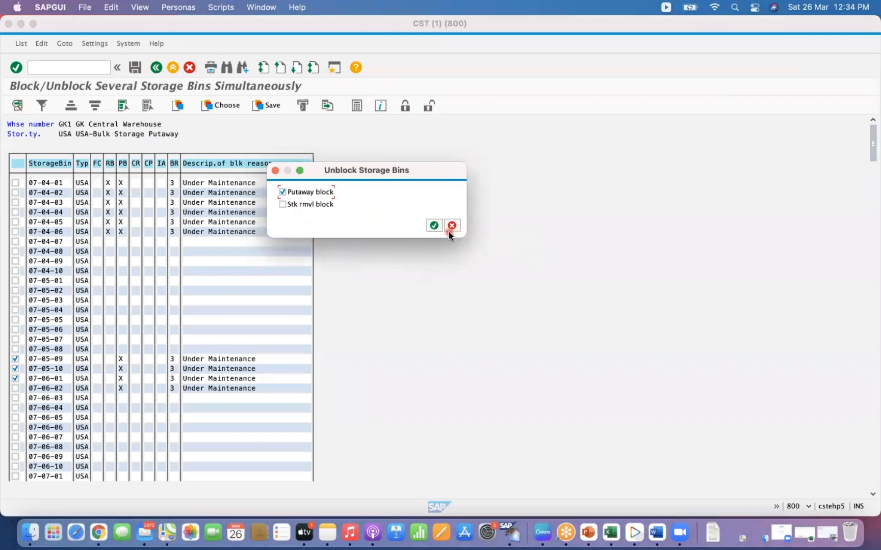
click(433, 225)
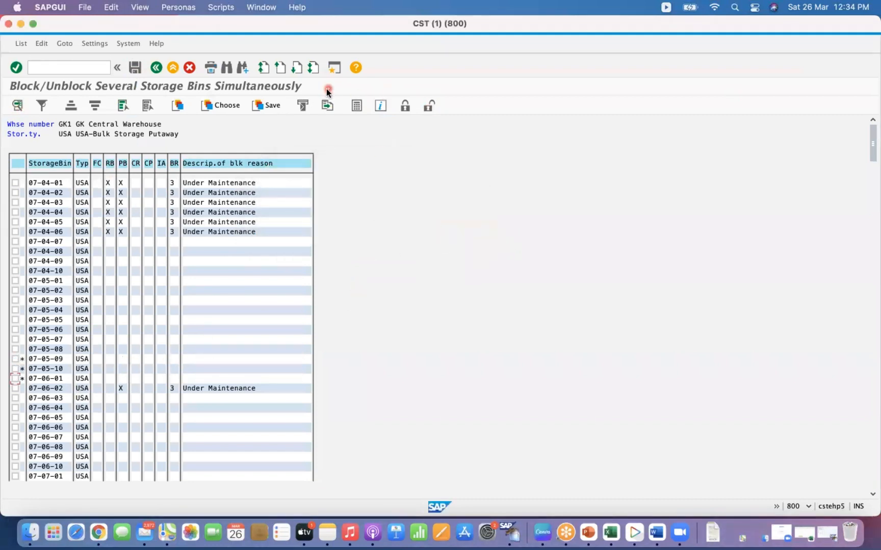
- Save the putaway-block removal and return to the bin selection screen
click(135, 68)
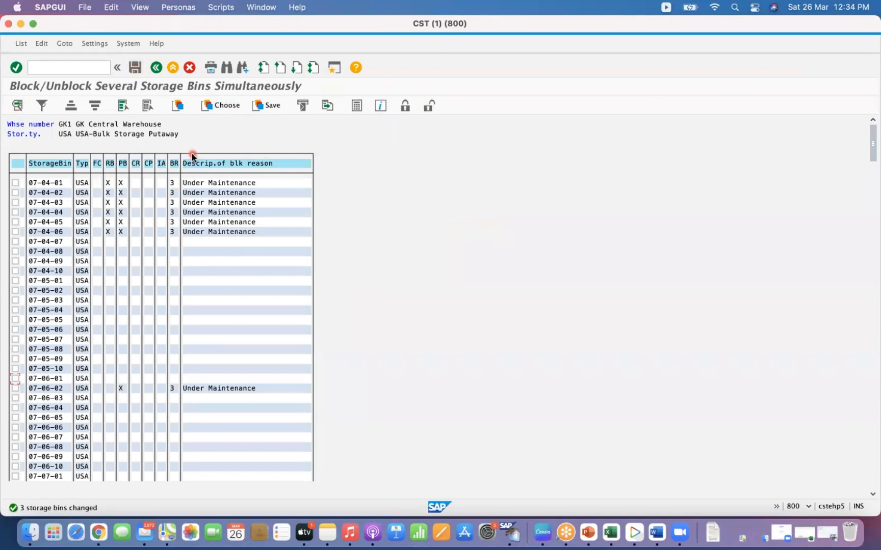
click(158, 67)
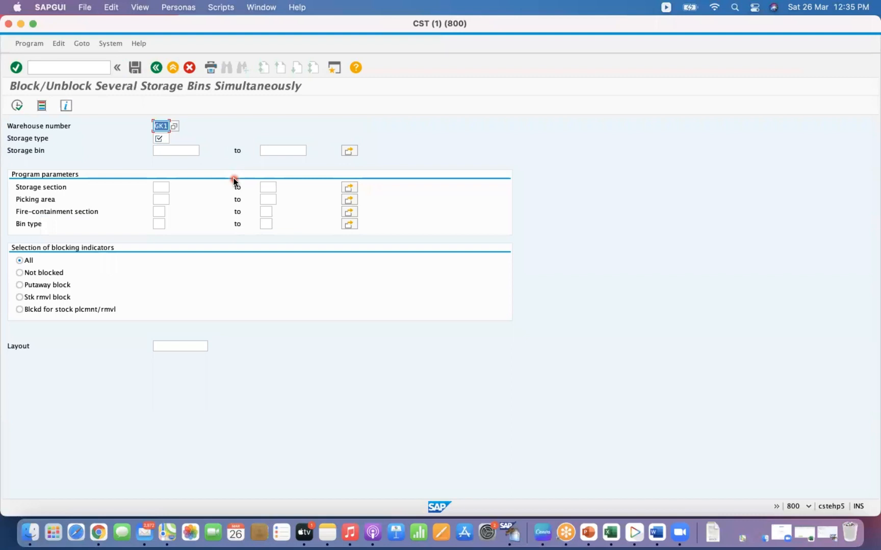
- Open the change several storage bins transaction LS11 for warehouse GK1 and storage type USA, and execute it
click(87, 71)
text(/N)
key(Return)
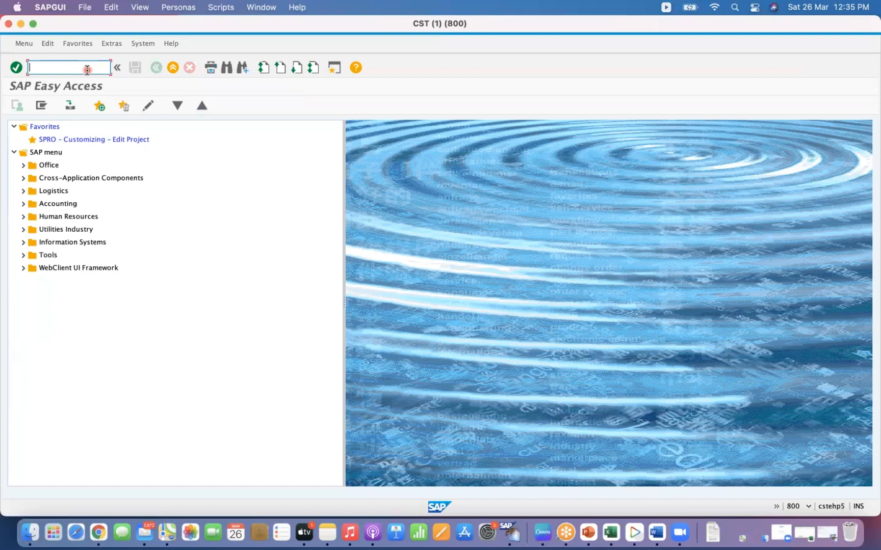
text(LS11)
key(Return)
click(164, 138)
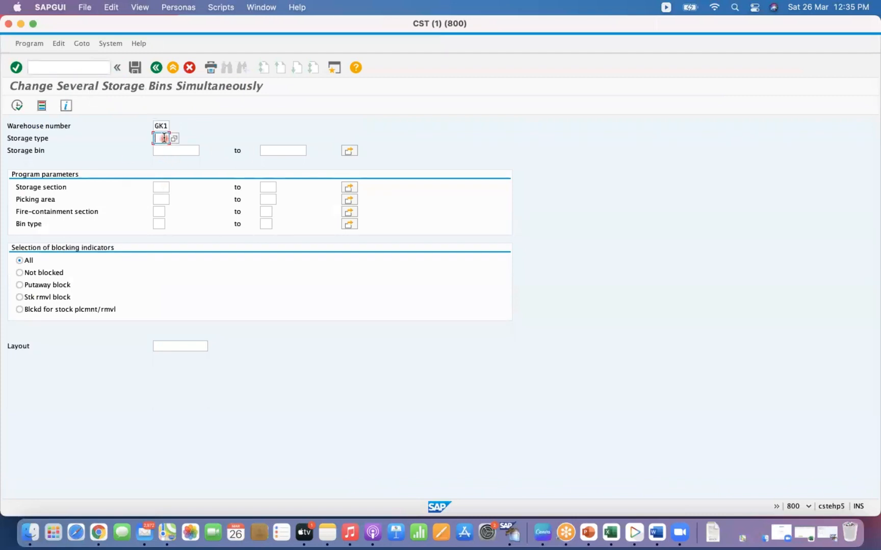
text(USA)
key(Return)
click(20, 109)
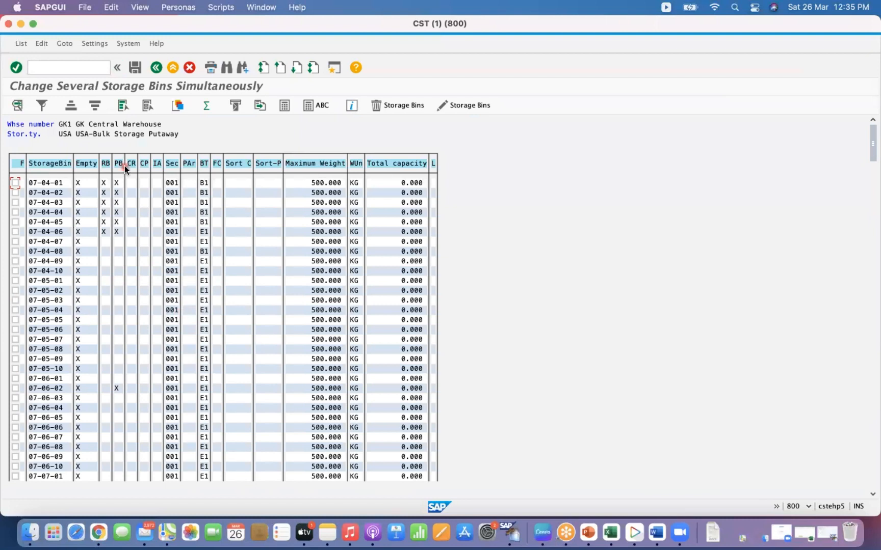
- Delete storage bins 07-04-10, 07-05-01 and 07-05-02 and save
click(122, 106)
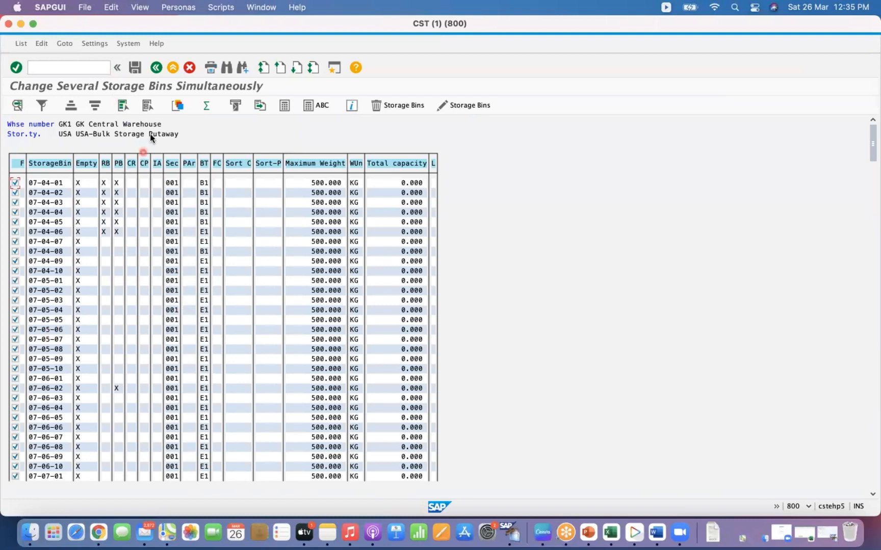
click(148, 106)
click(15, 271)
click(15, 281)
click(16, 290)
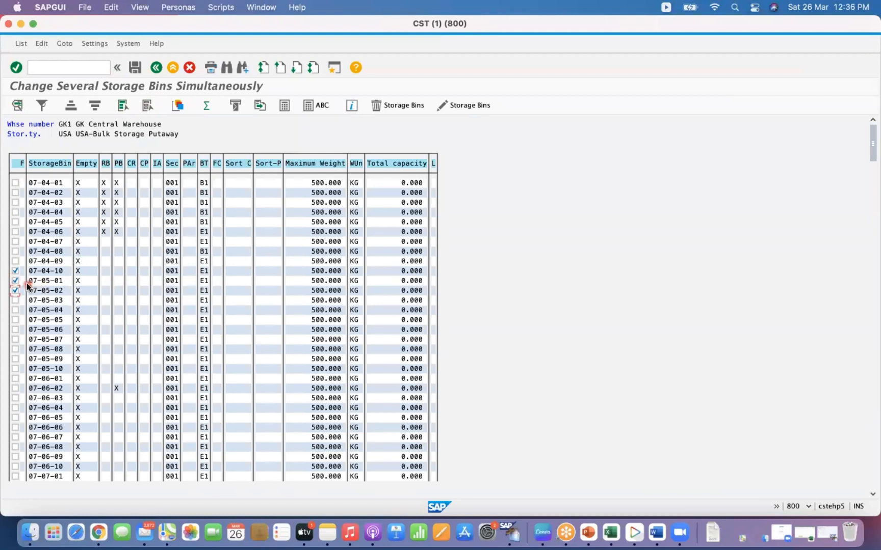
click(380, 108)
click(170, 155)
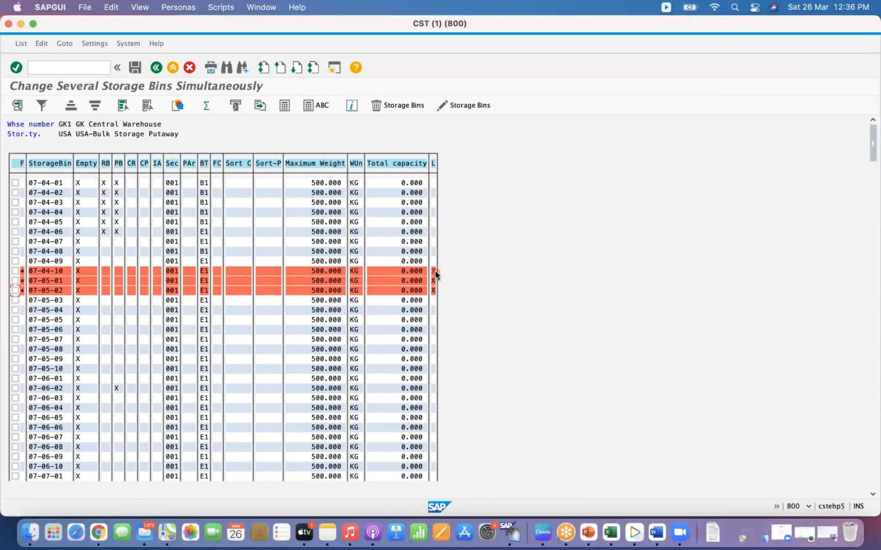
click(135, 68)
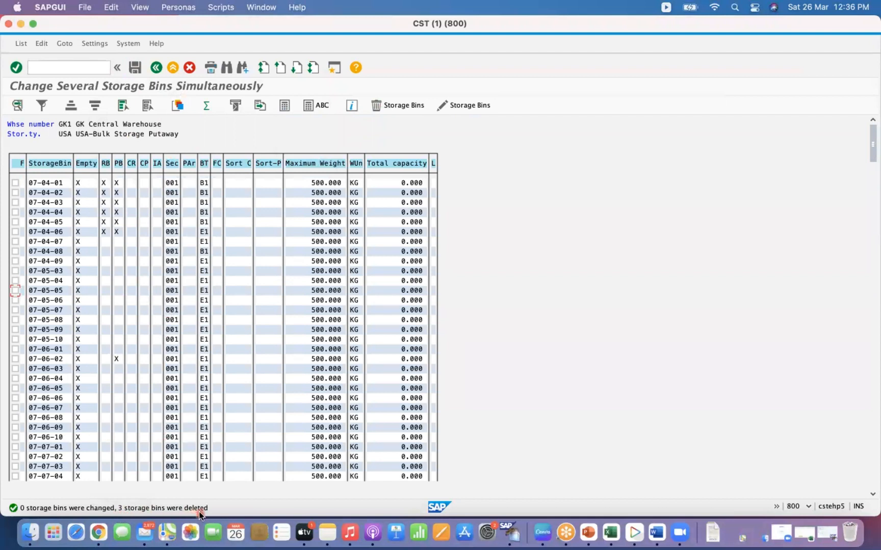
- Reopen LS11 for warehouse GK1 and storage type USA and execute it again
click(157, 68)
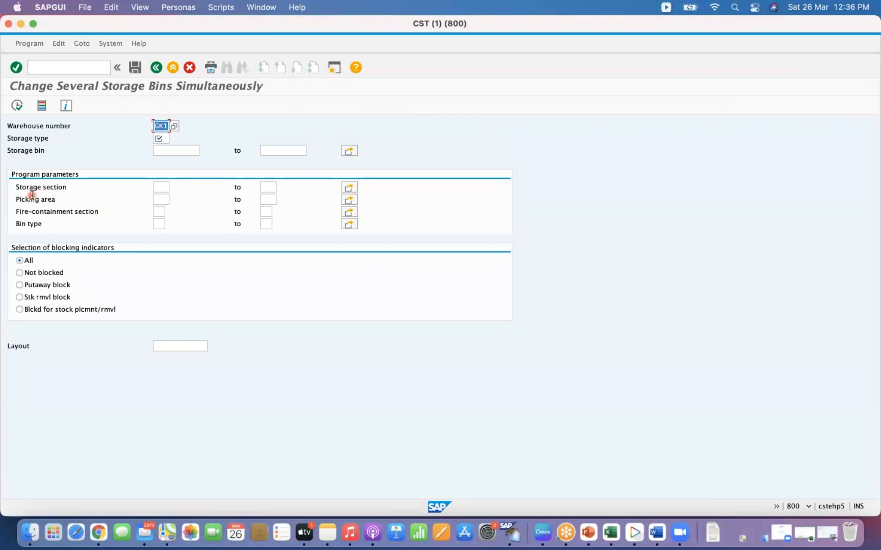
click(44, 68)
text(/n)
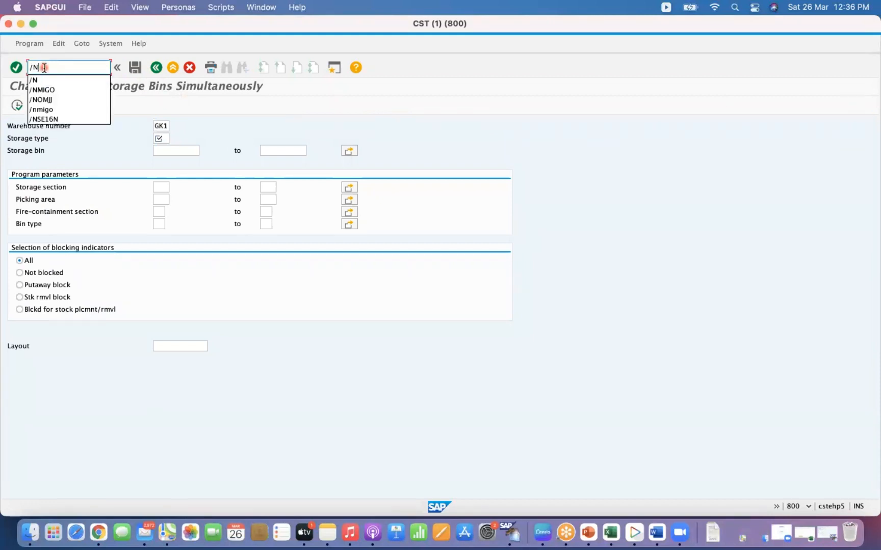
key(Return)
click(87, 71)
click(74, 71)
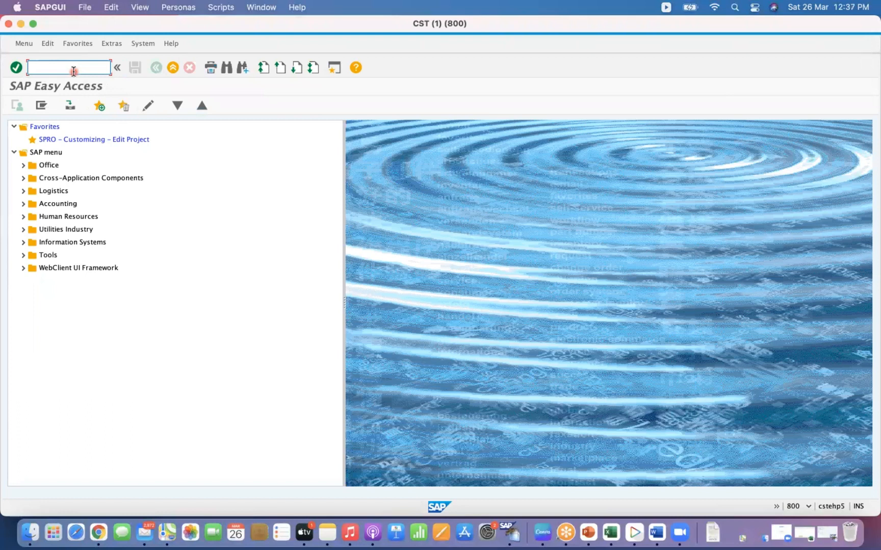
text(/N)
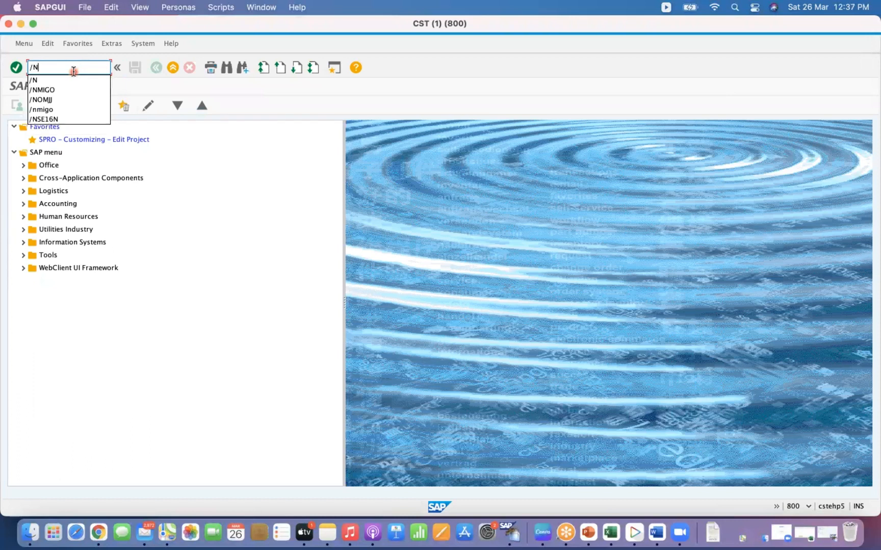
text(LS)
text(11)
key(Return)
click(160, 139)
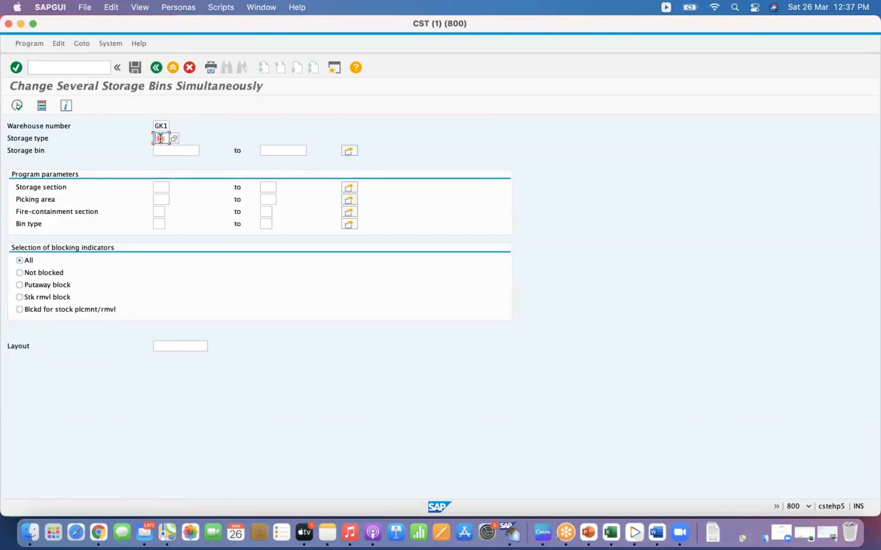
text(USA)
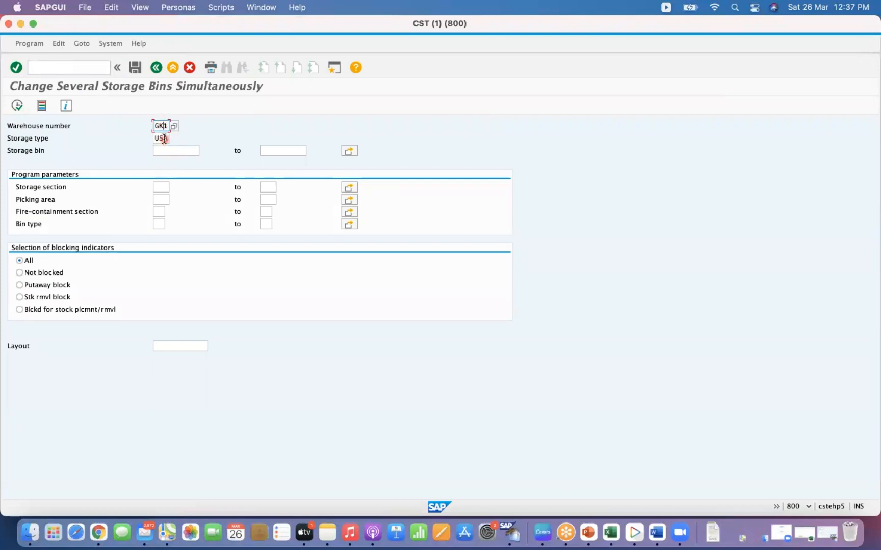
click(17, 106)
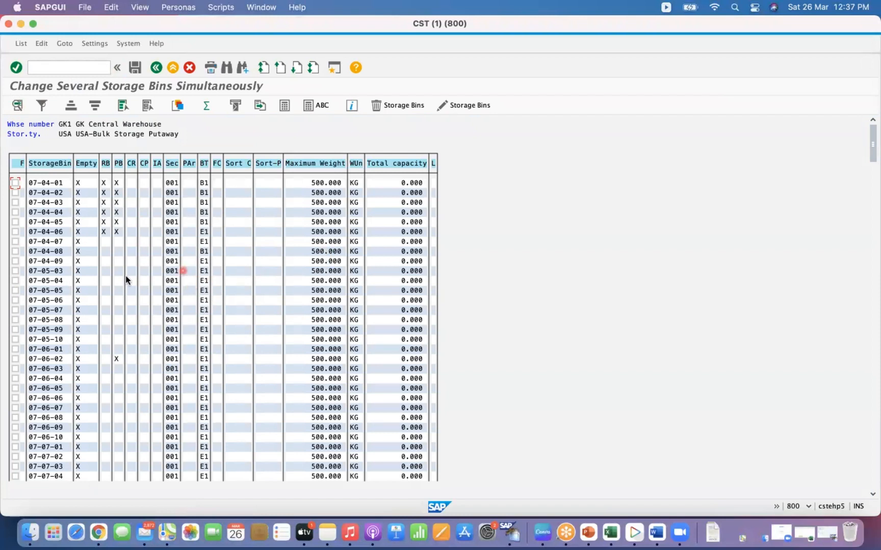
click(15, 183)
click(15, 251)
click(15, 261)
click(16, 251)
click(14, 262)
click(123, 106)
click(152, 110)
- Set the maximum weight of bins 07-04-09 and 07-05-03 through 07-05-07 to 1000 KG, and save
click(15, 262)
click(15, 271)
click(15, 280)
click(15, 291)
click(15, 300)
click(16, 310)
click(469, 108)
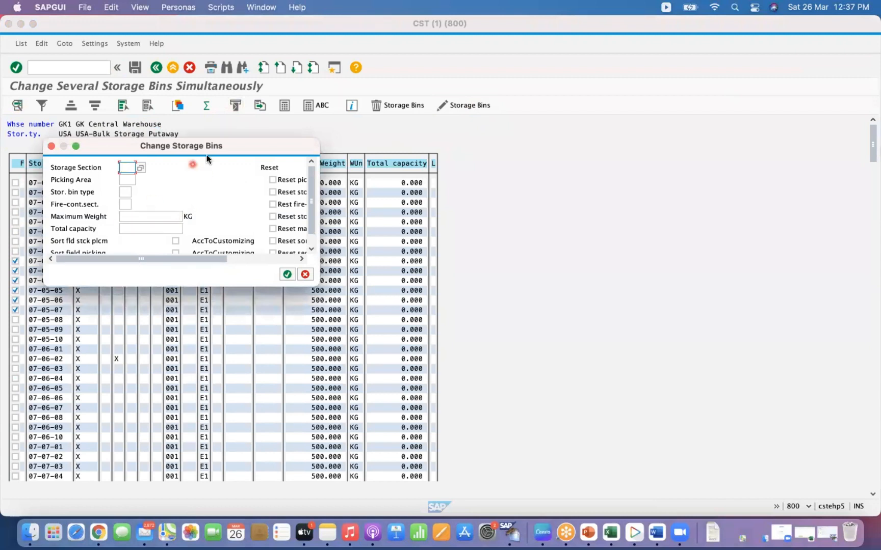
drag(231, 148, 598, 191)
click(496, 260)
text(1000)
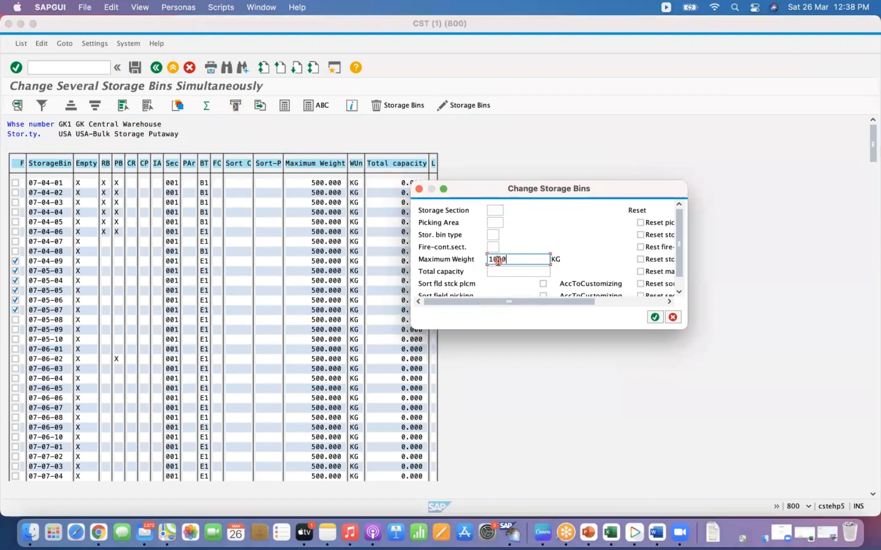
click(655, 317)
click(654, 318)
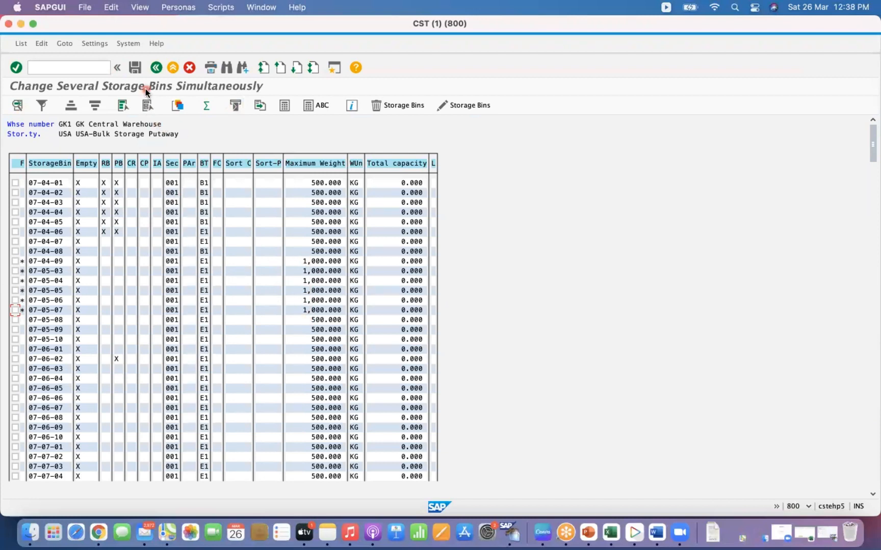
click(137, 68)
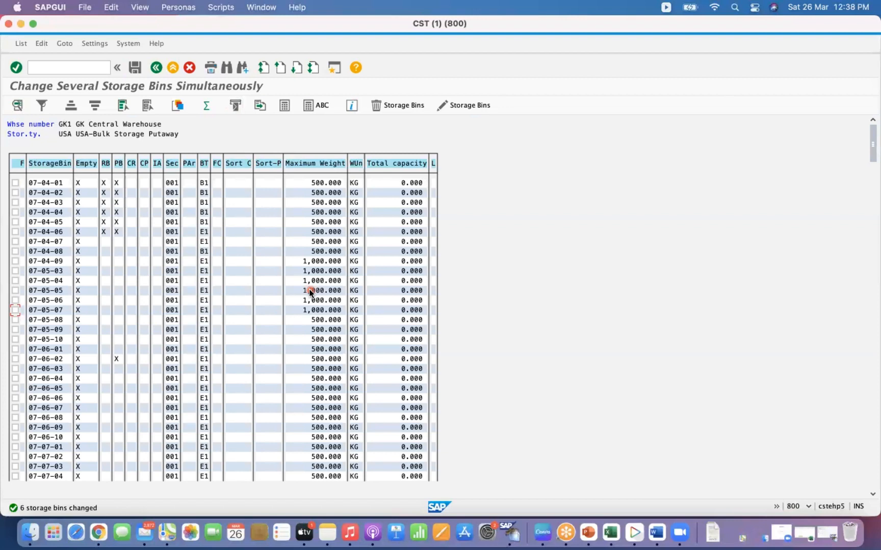
- Leave the bin list and start LS11 again for warehouse GK1 and storage type USA, executing it
click(70, 67)
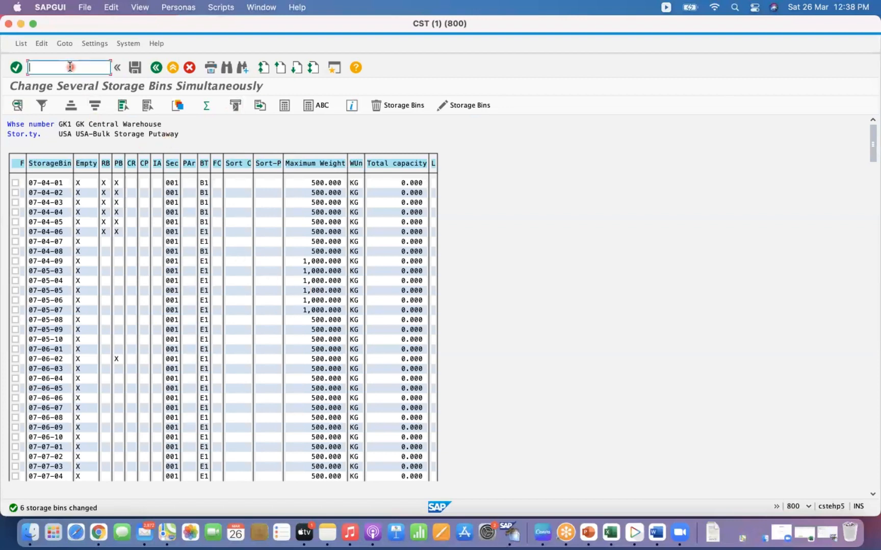
text(/N)
key(Return)
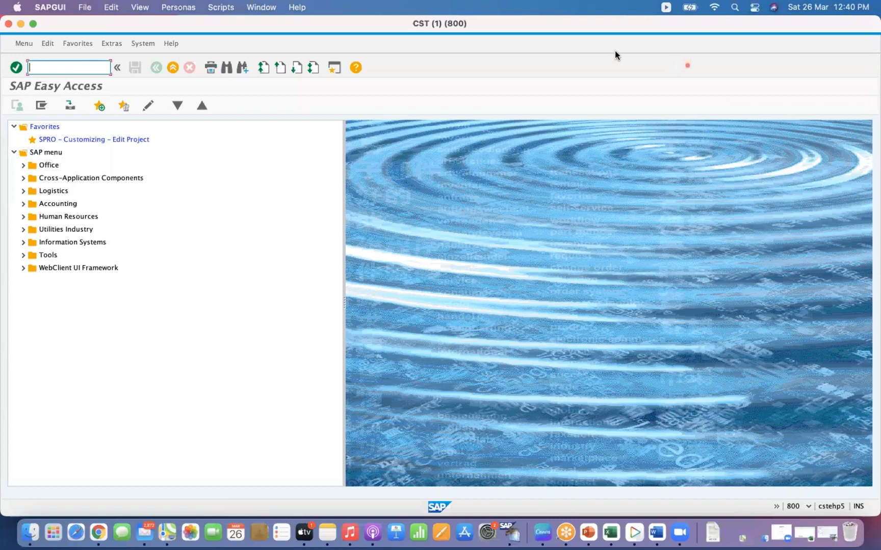
click(52, 68)
text(LS11)
key(Return)
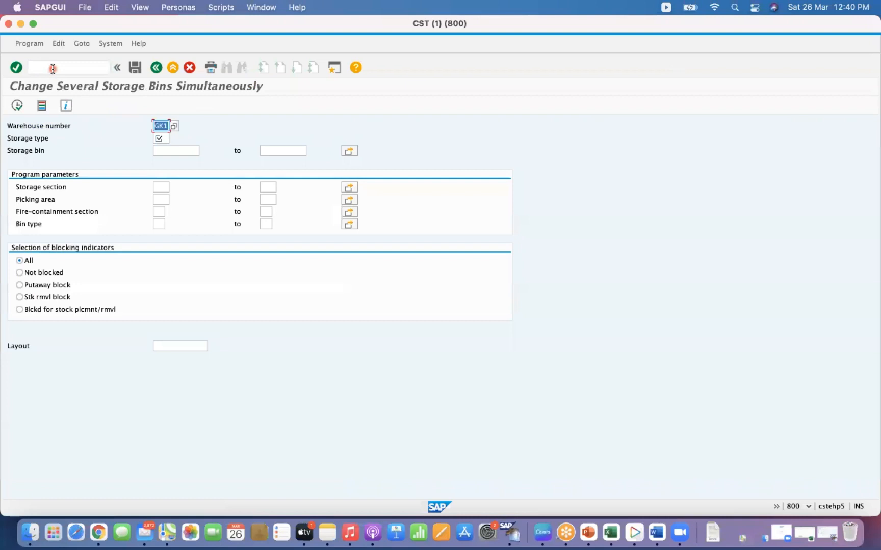
click(162, 151)
click(163, 138)
text(USA)
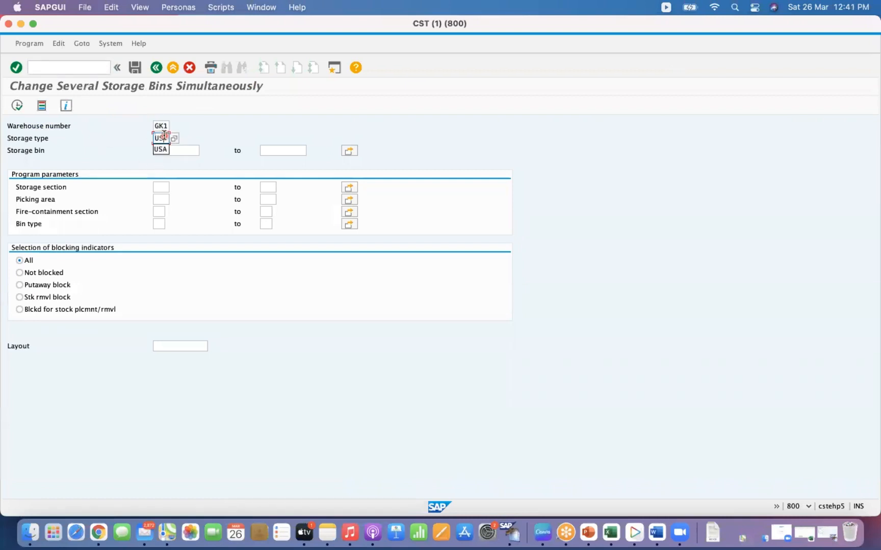
key(Return)
click(17, 105)
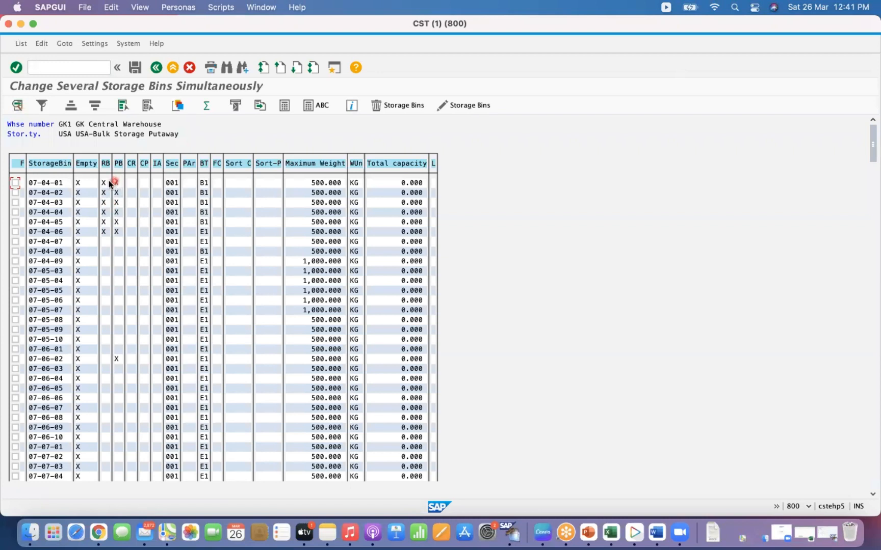
- Try to delete the blocked bins 07-04-01, 07-04-02 and 07-04-06
click(15, 184)
click(16, 193)
click(16, 232)
click(379, 106)
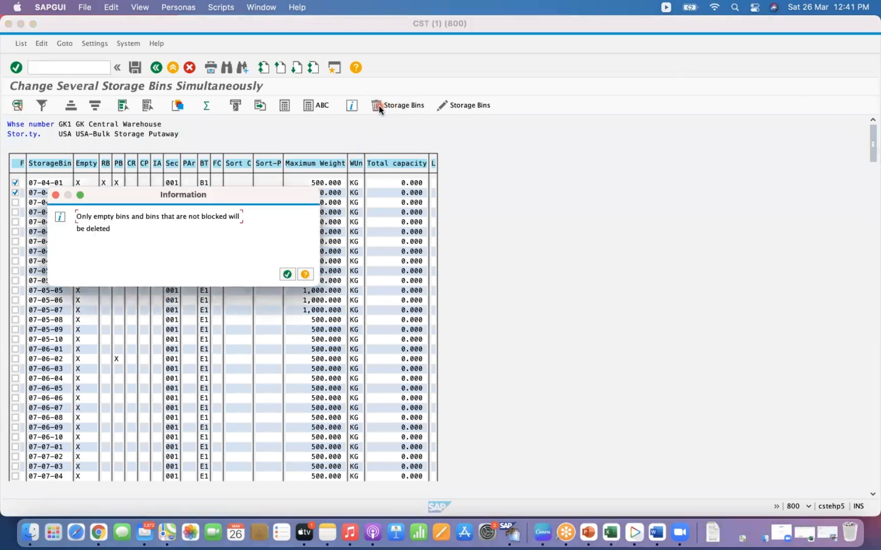
click(113, 231)
click(249, 266)
click(287, 275)
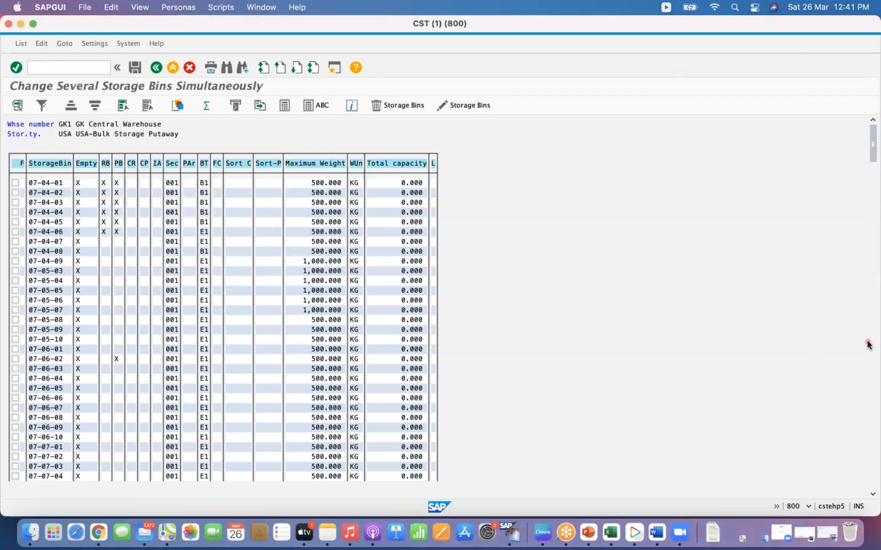
- Filter the bin list to show only bins whose Empty indicator is not equal to X
click(872, 294)
click(871, 290)
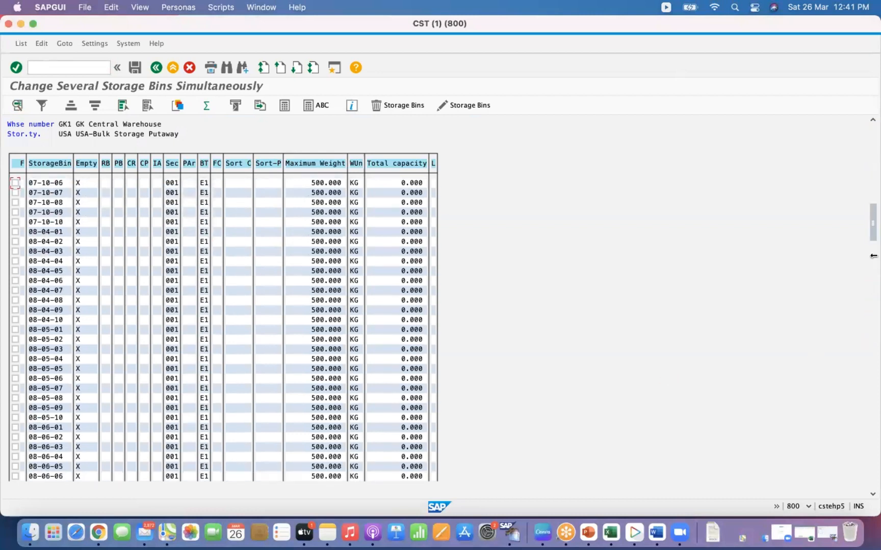
drag(873, 227, 873, 230)
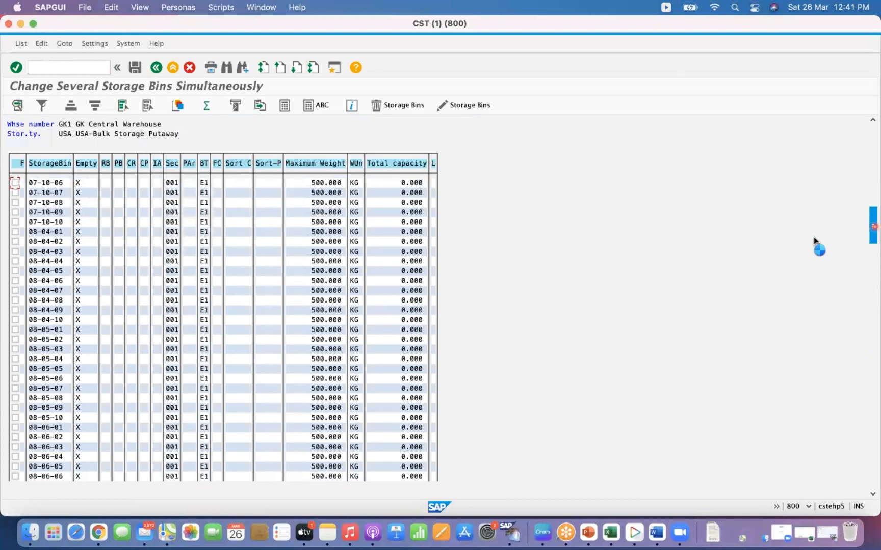
click(317, 232)
click(87, 162)
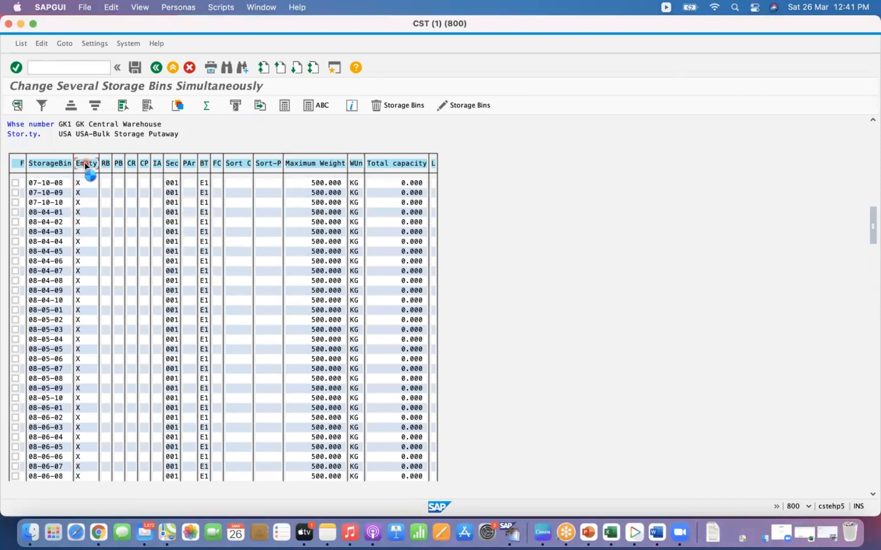
click(42, 106)
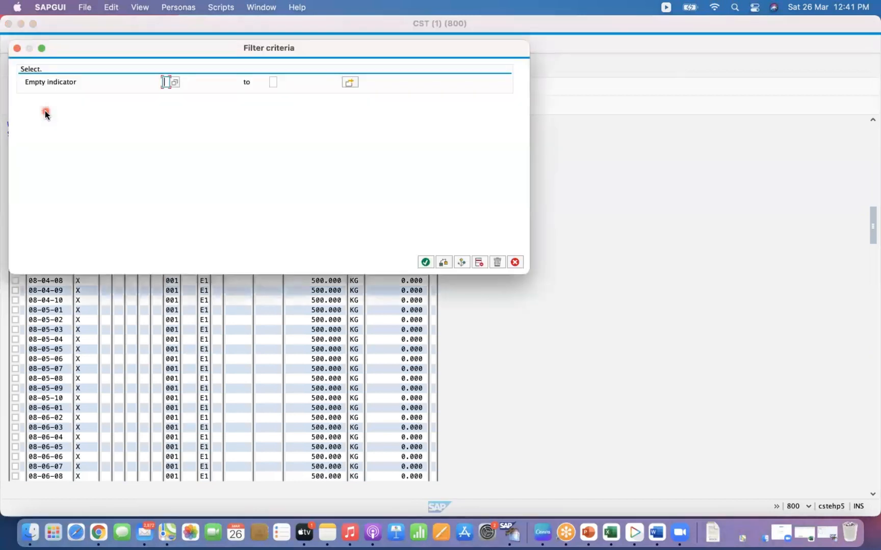
click(464, 263)
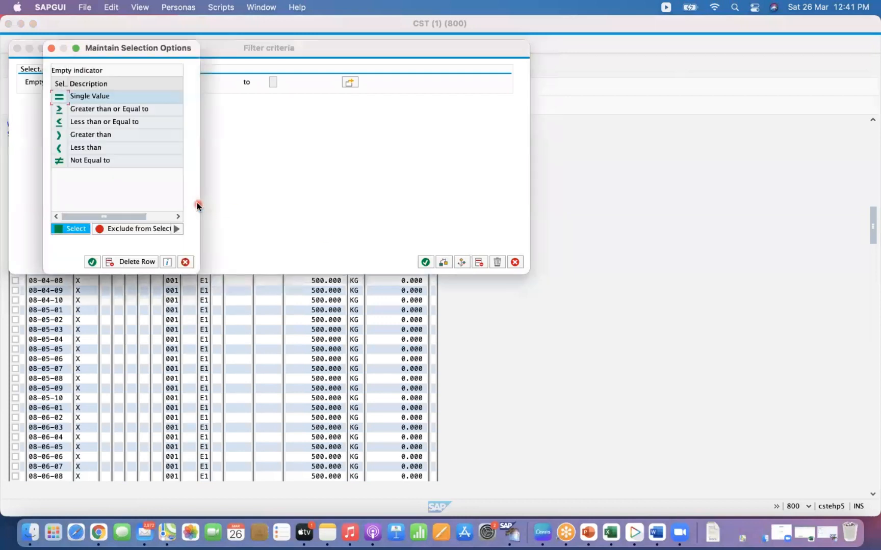
double_click(61, 160)
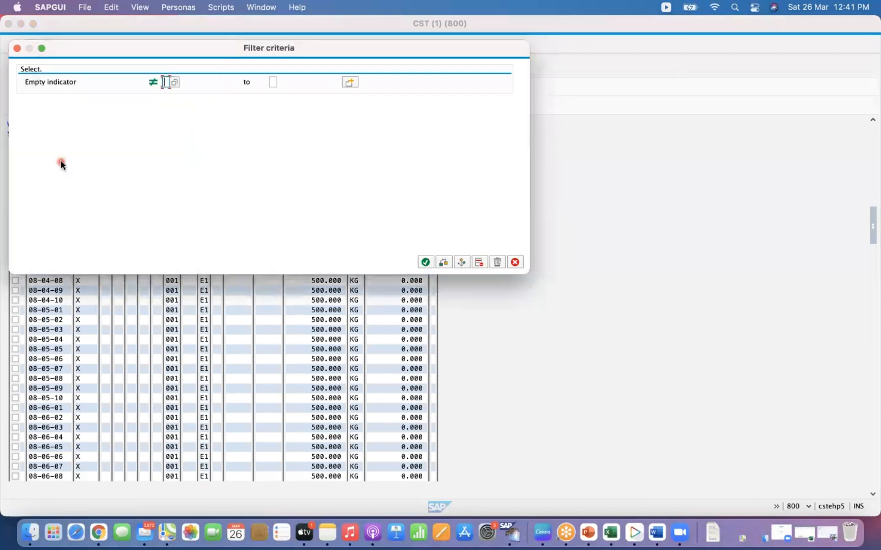
text(X)
click(426, 262)
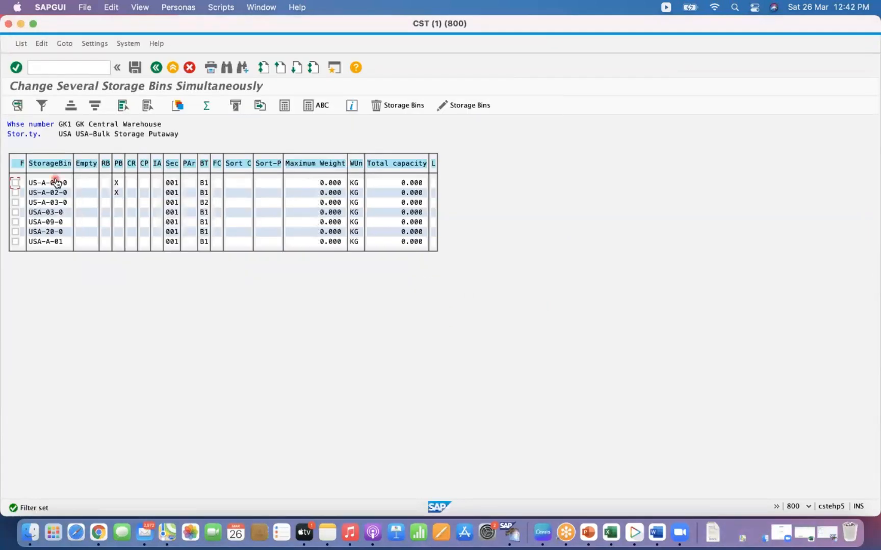
- Try to delete the non-empty bins US-A-01-0 and USA-03-0
click(15, 185)
click(17, 212)
click(378, 106)
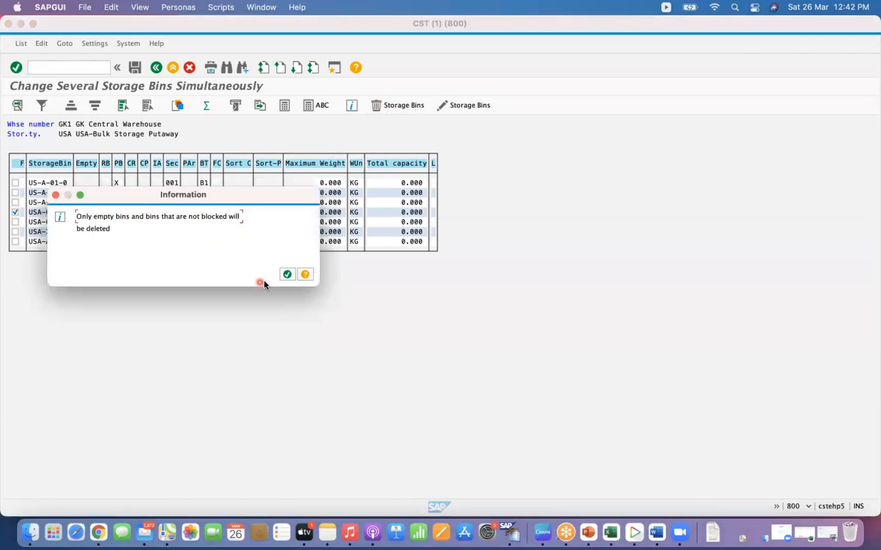
click(287, 275)
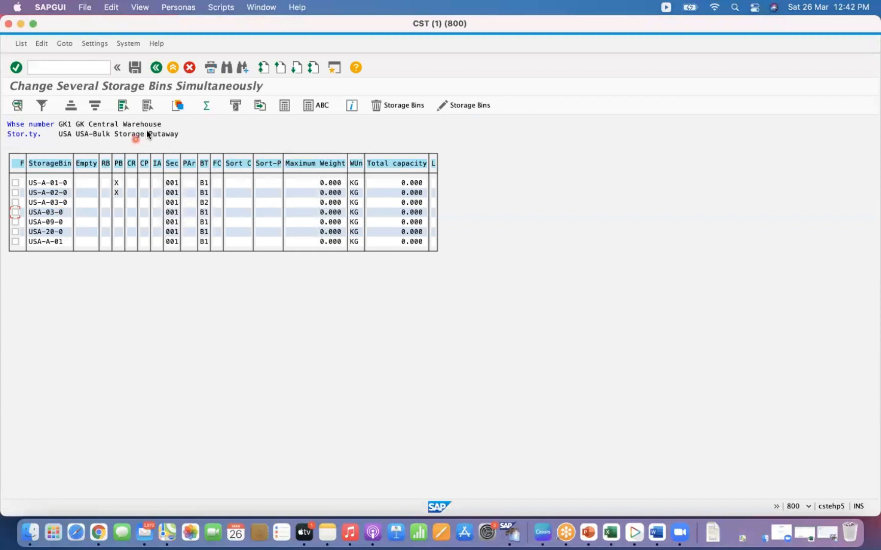
- Return to the LS11 selection screen, review the blocking indicator options, and leave the transaction
click(157, 68)
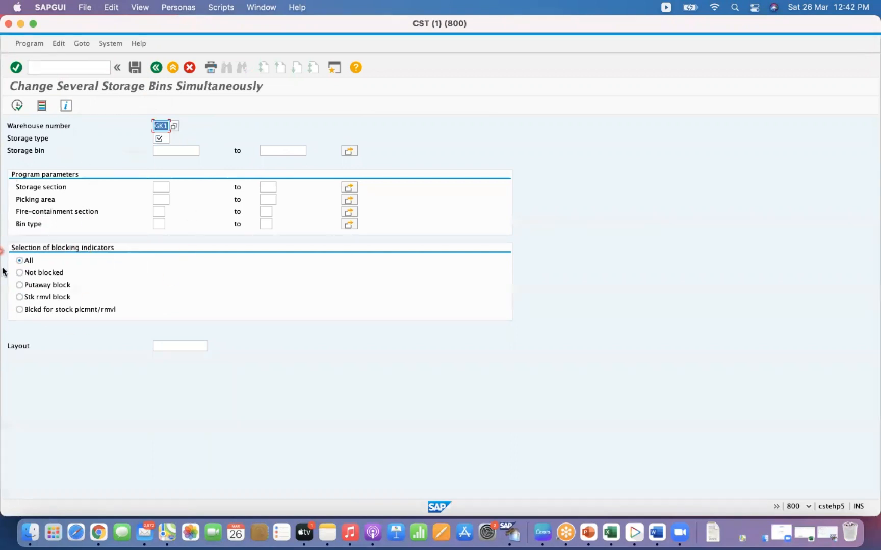
click(20, 273)
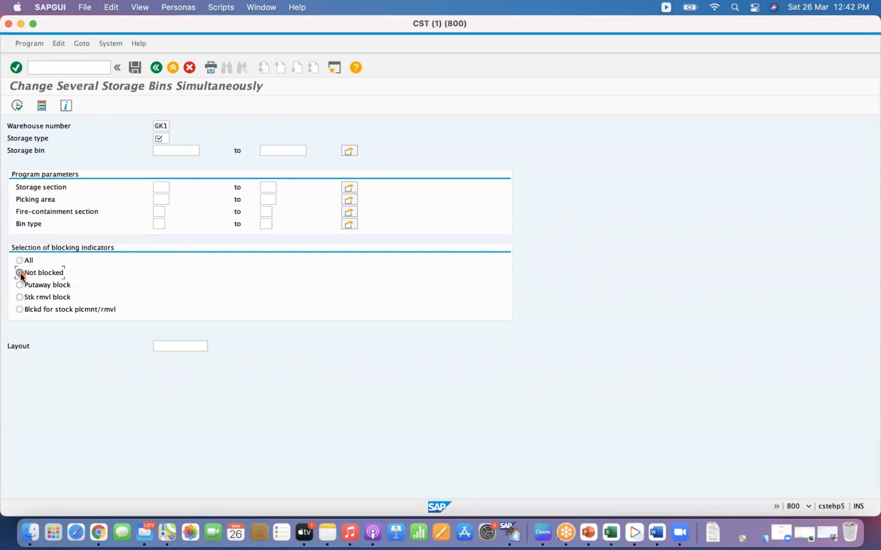
click(20, 261)
click(157, 68)
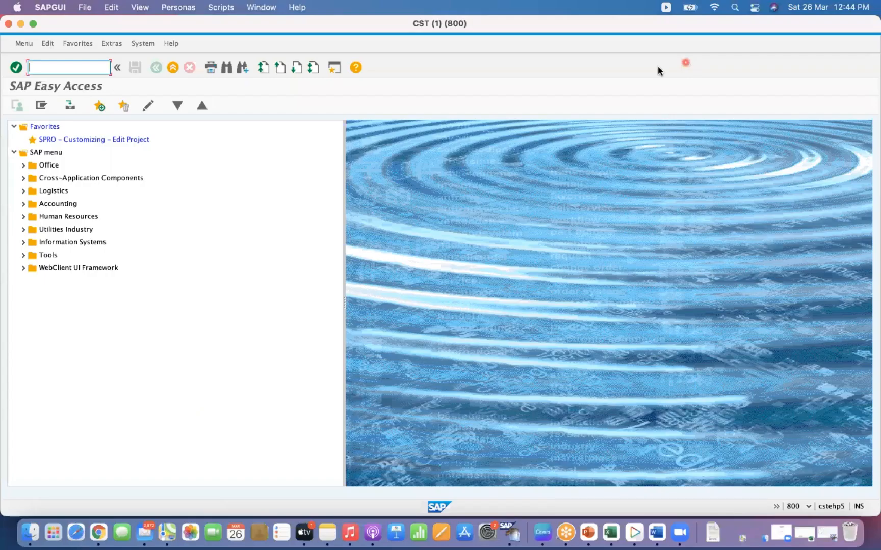
- Open mass maintenance MM17 and choose table MLGN, Material Data for Each Warehouse Number
click(76, 71)
text(MM17)
key(Return)
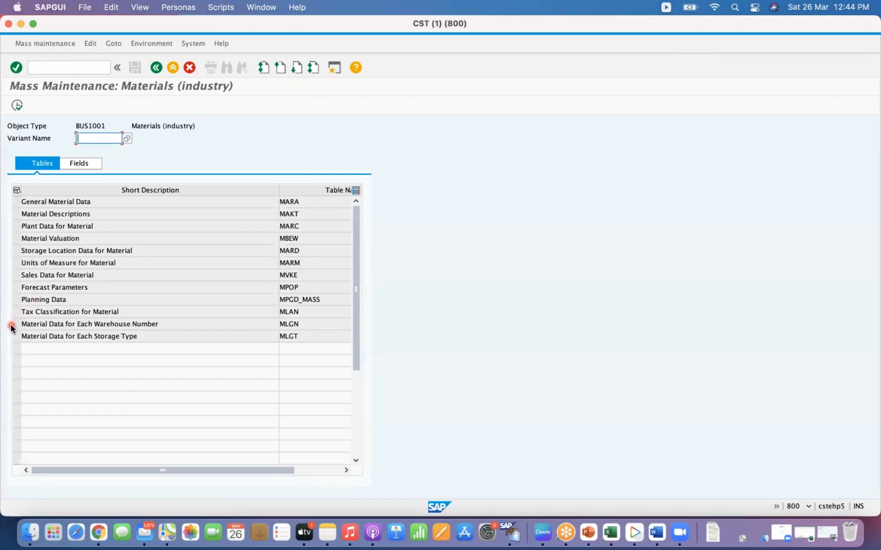
click(135, 325)
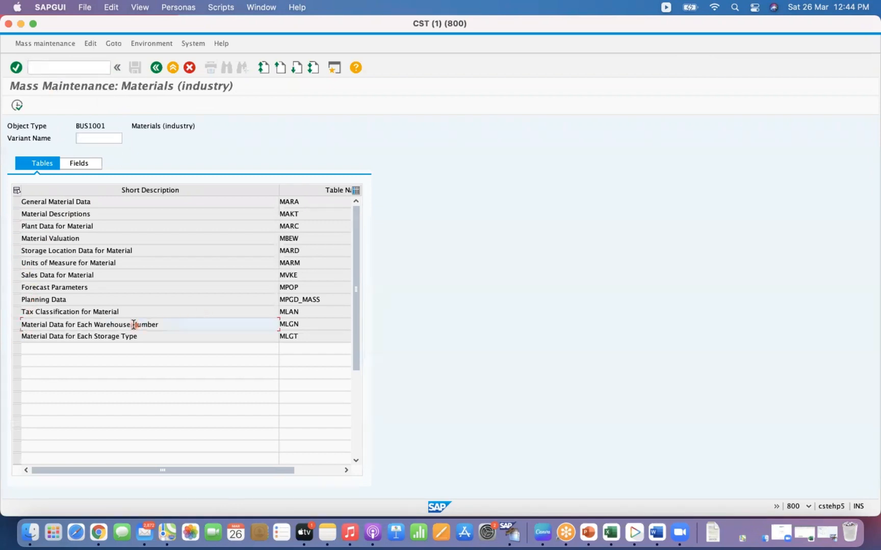
click(17, 325)
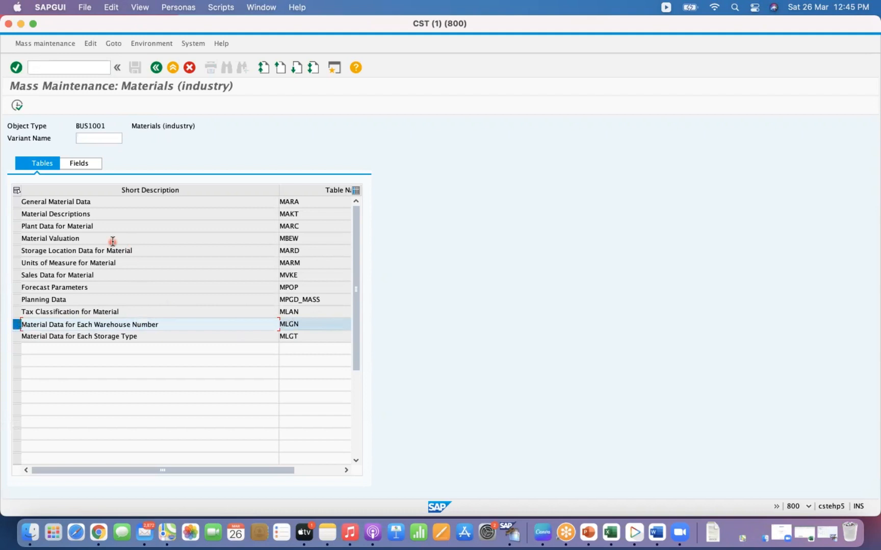
click(19, 107)
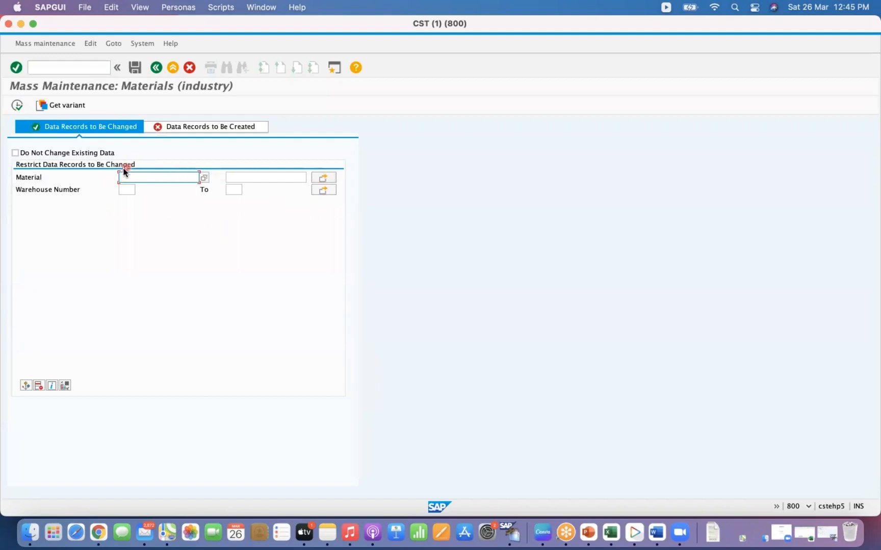
- Restrict the data records to be changed to warehouse number GK1
click(127, 190)
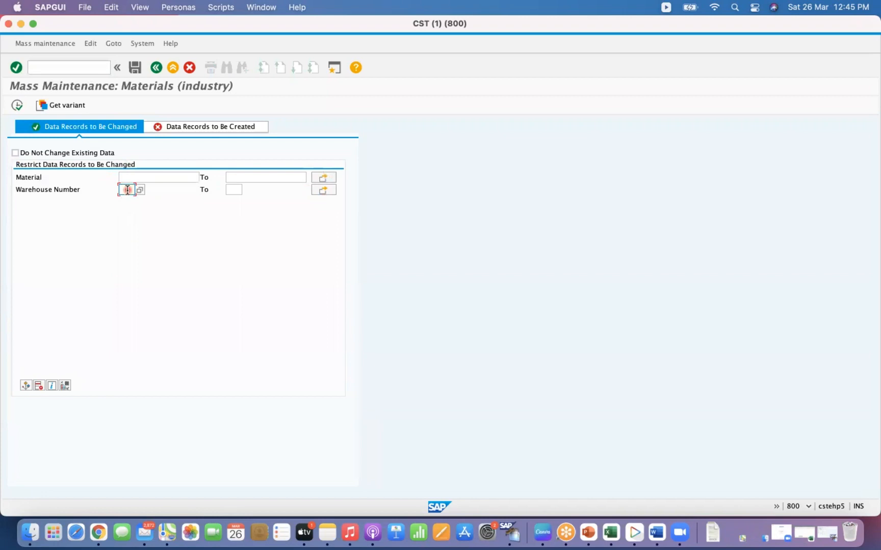
text(GK1)
key(Return)
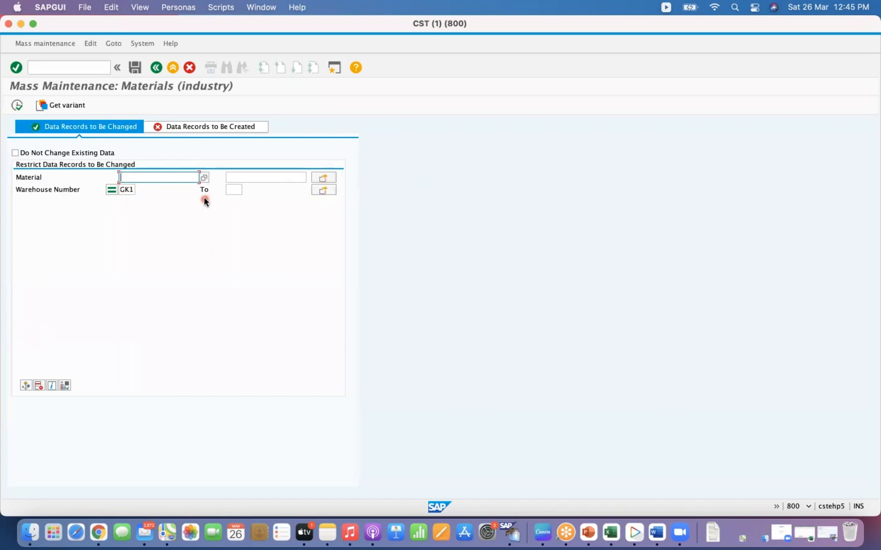
- Open transaction MM60 in a new session and switch to that session
click(79, 68)
text(/O)
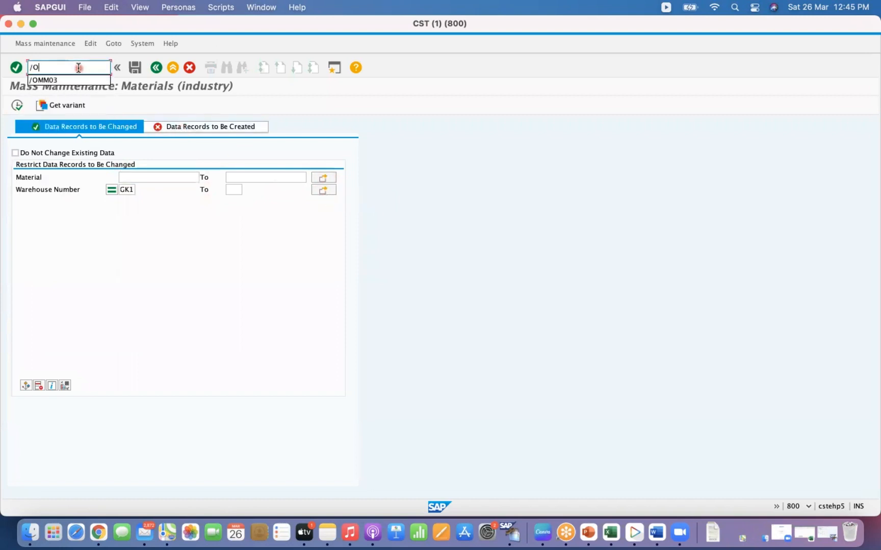
text(MM03)
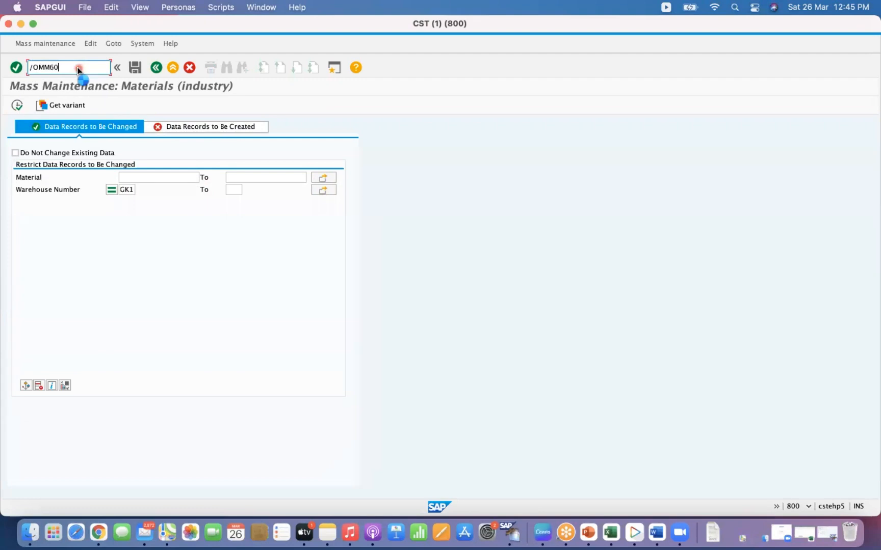
key(Return)
click(55, 69)
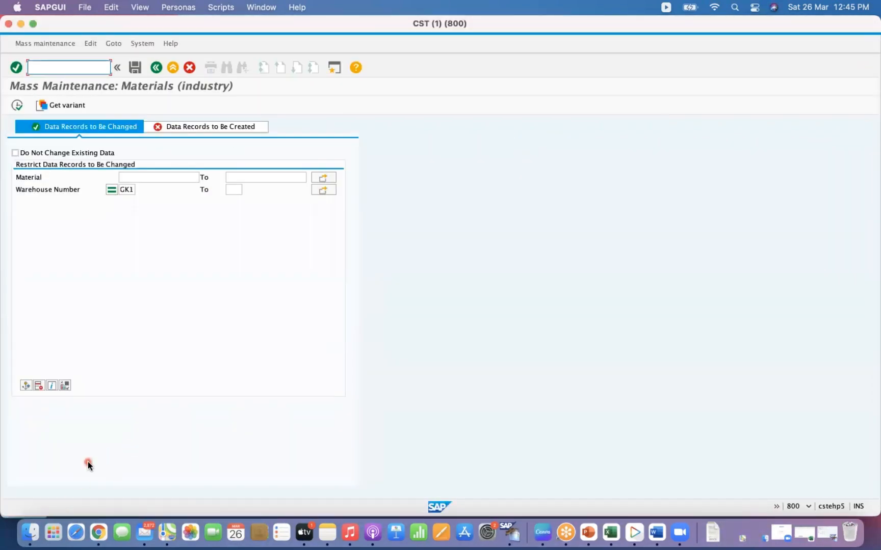
click(20, 25)
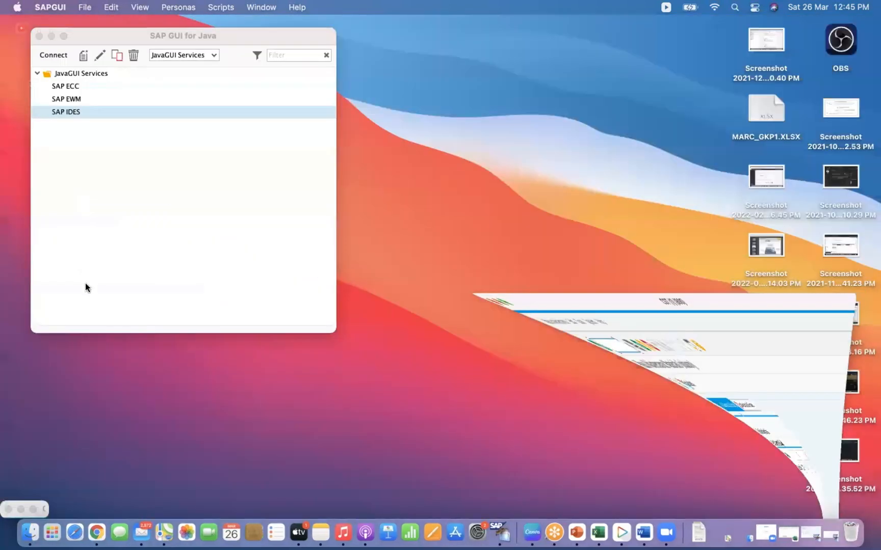
click(32, 510)
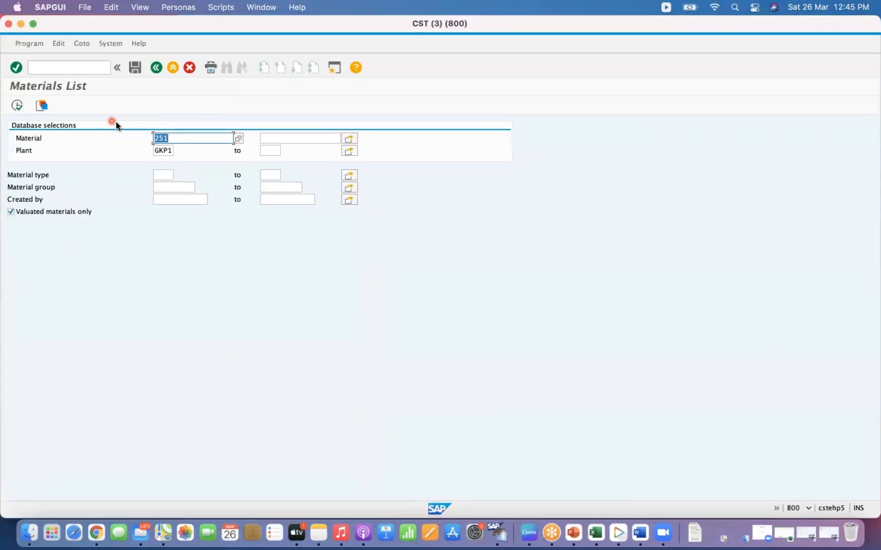
- Open transaction SE16N and list the entries of table MLGN for warehouse number GK1
click(60, 67)
text(/NSE1)
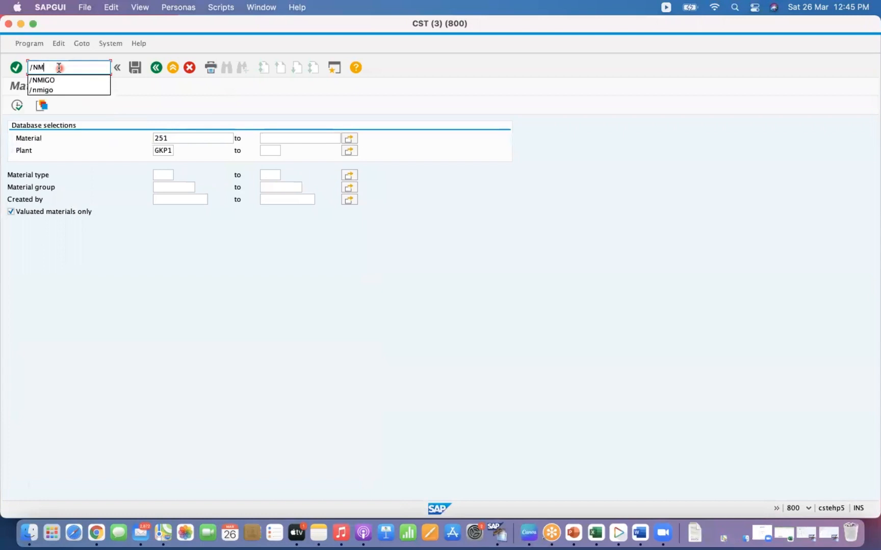
text(6N)
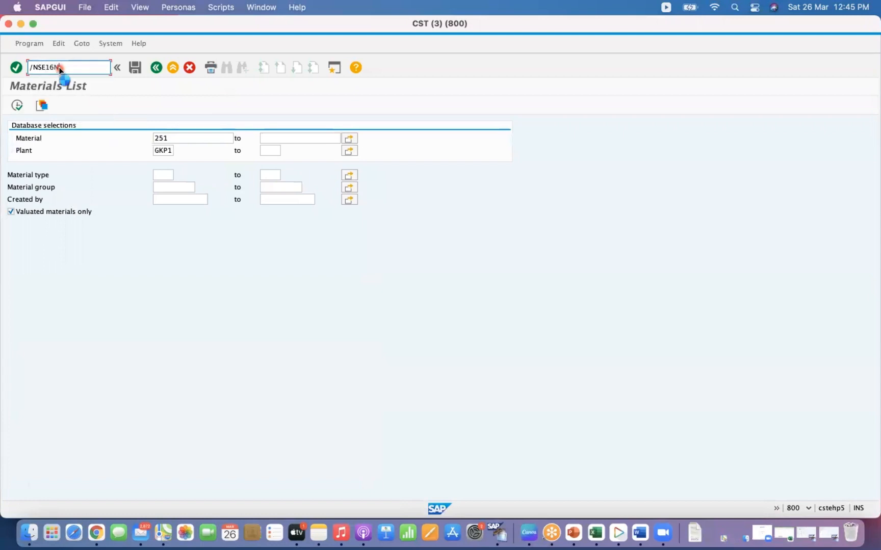
key(Return)
text(mlg)
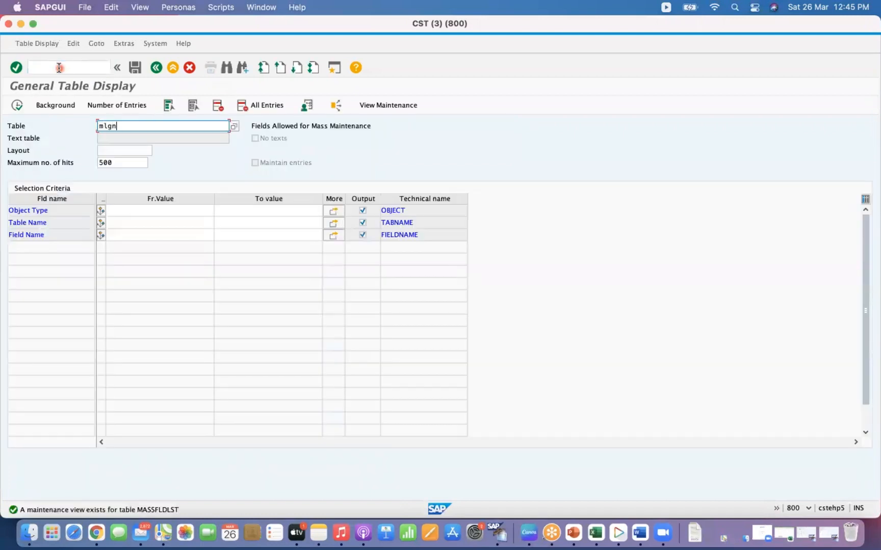
text(n)
key(Return)
click(124, 220)
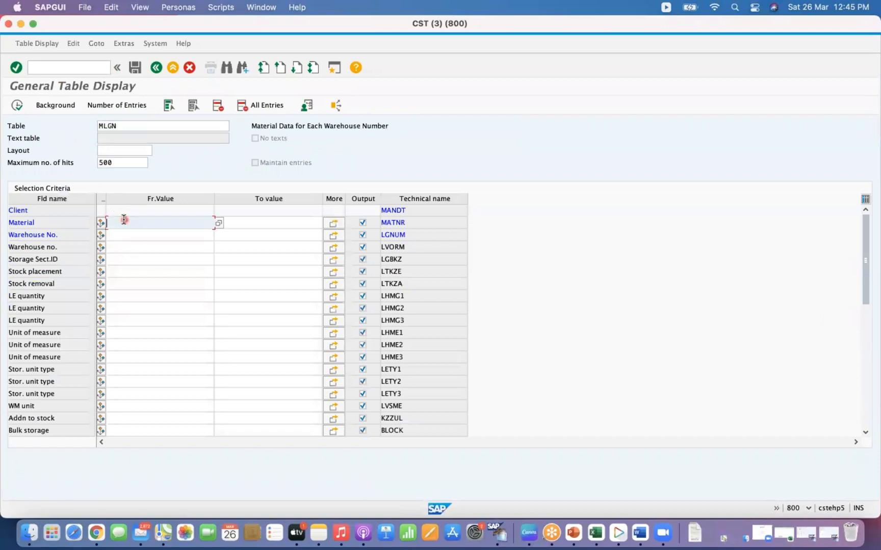
key(Down)
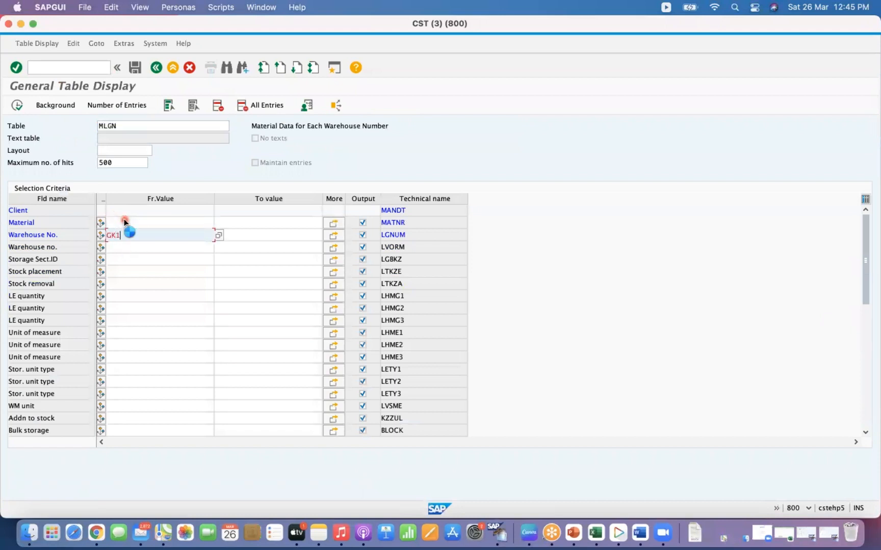
key(Return)
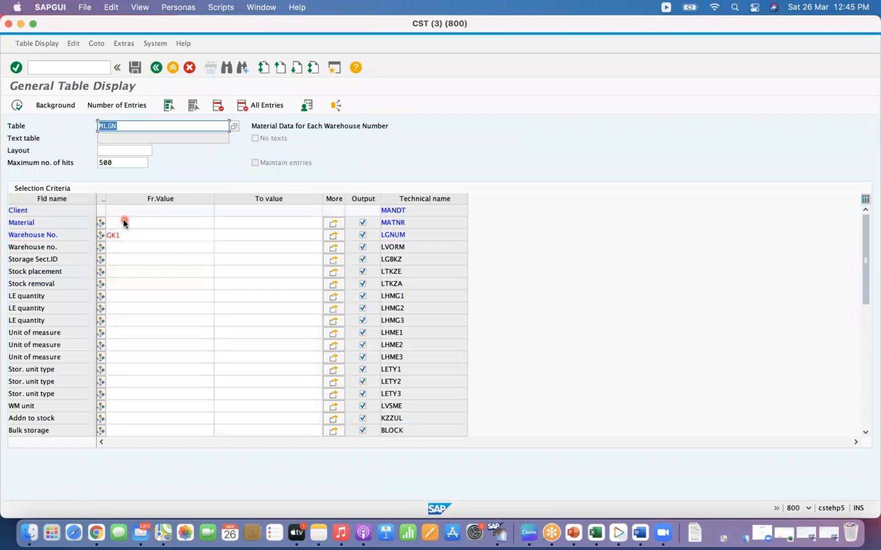
click(19, 110)
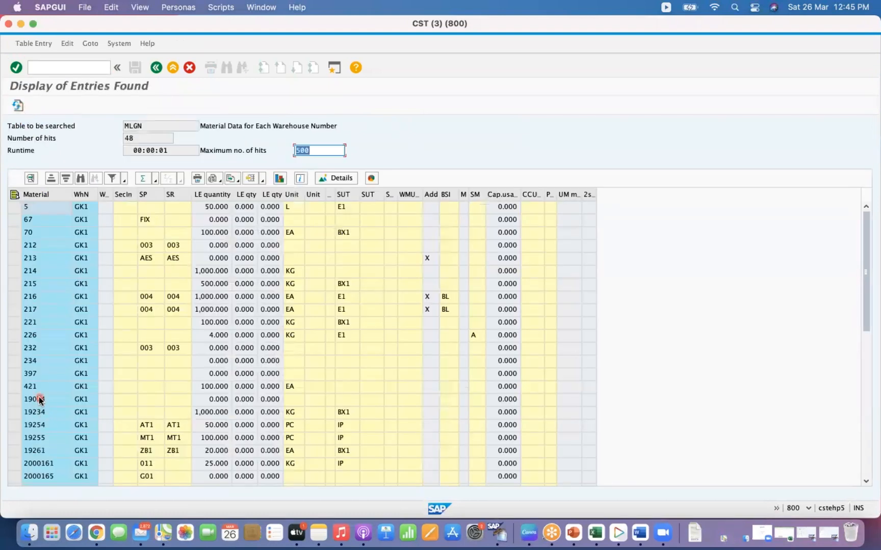
- Copy the material numbers 19074 to 19255 from the MLGN result list
click(40, 400)
key(super+c)
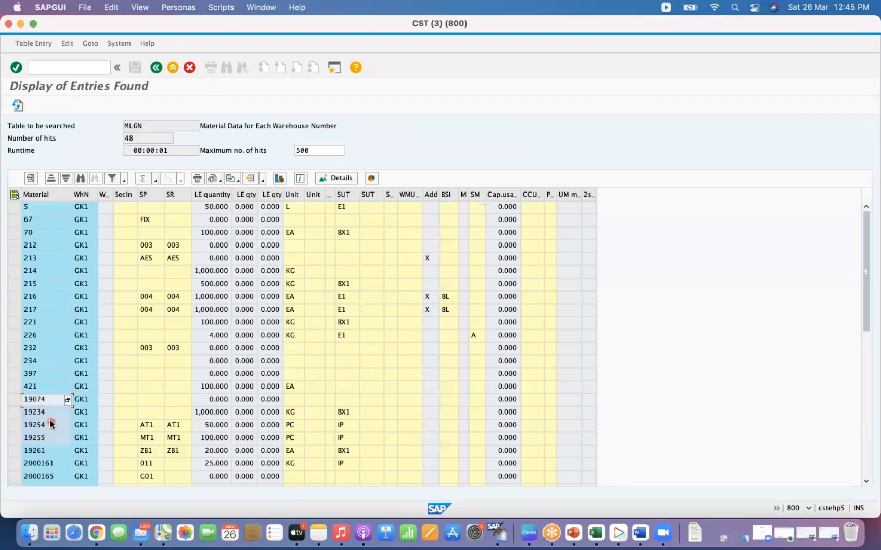
key(super+c)
- Switch to the MM17 session and upload the copied materials into the multiple selection for Material
click(20, 24)
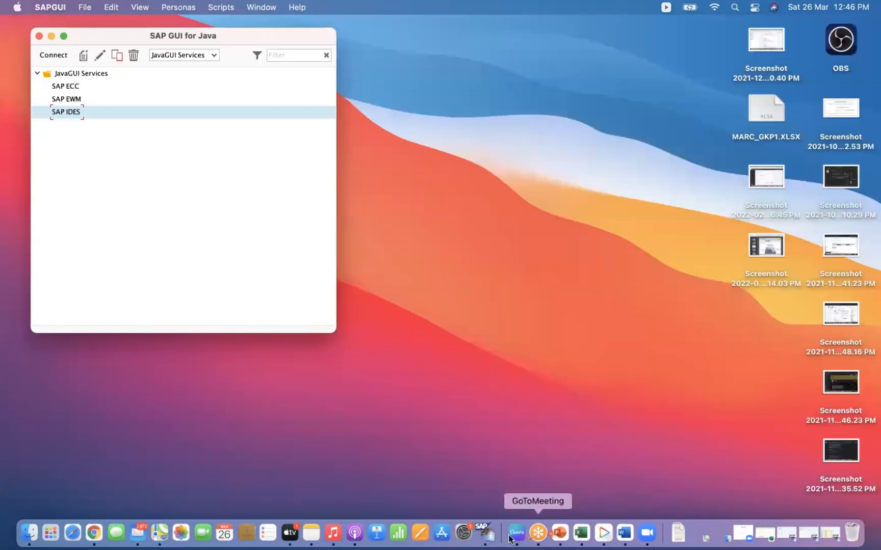
right_click(488, 534)
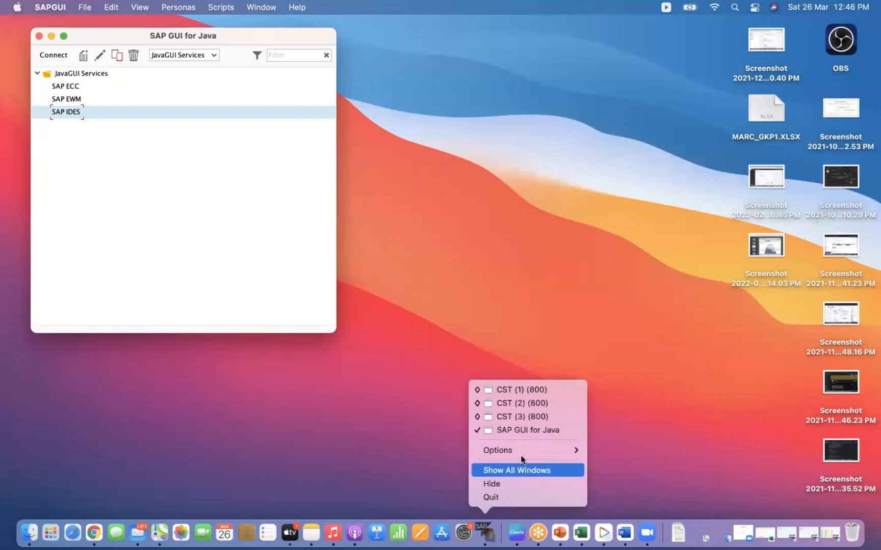
click(532, 417)
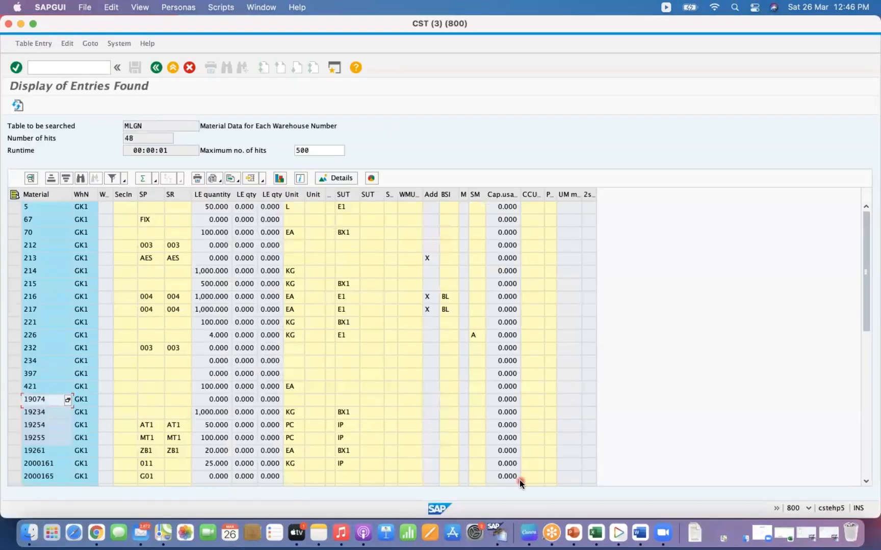
right_click(498, 536)
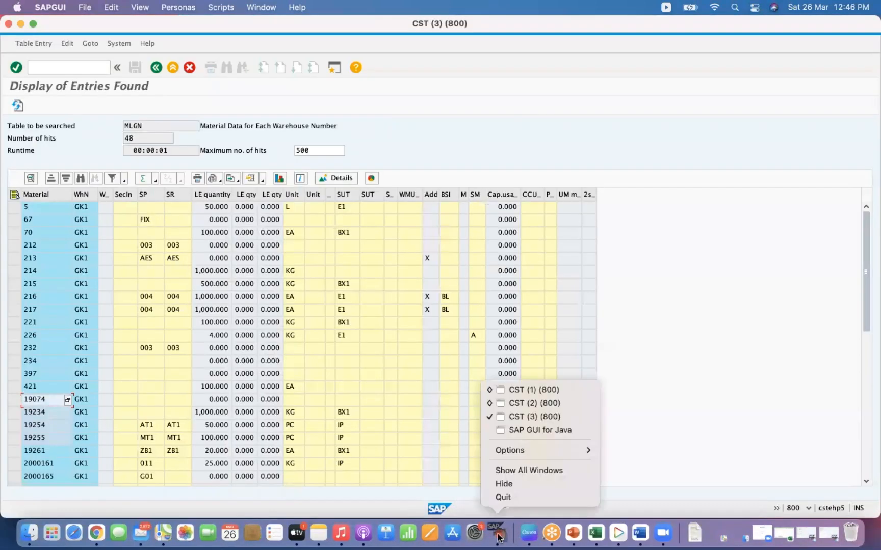
click(535, 404)
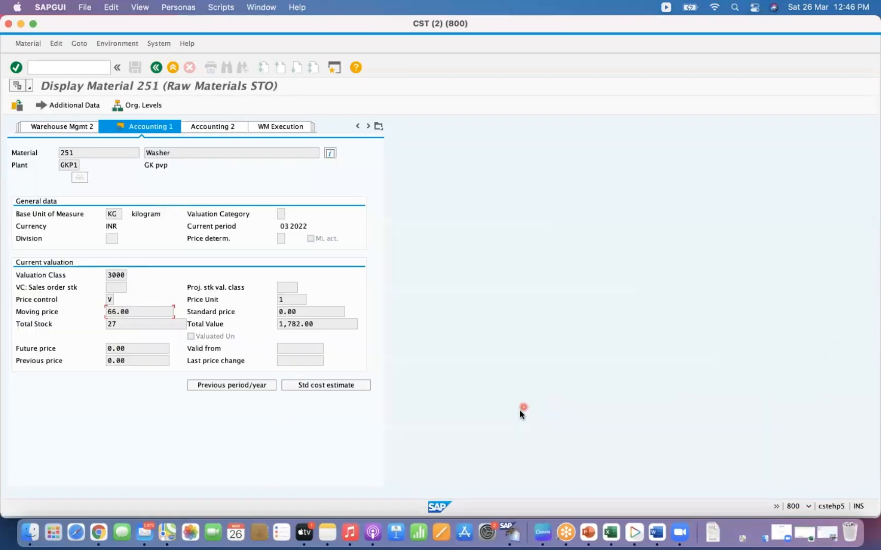
right_click(519, 533)
click(560, 387)
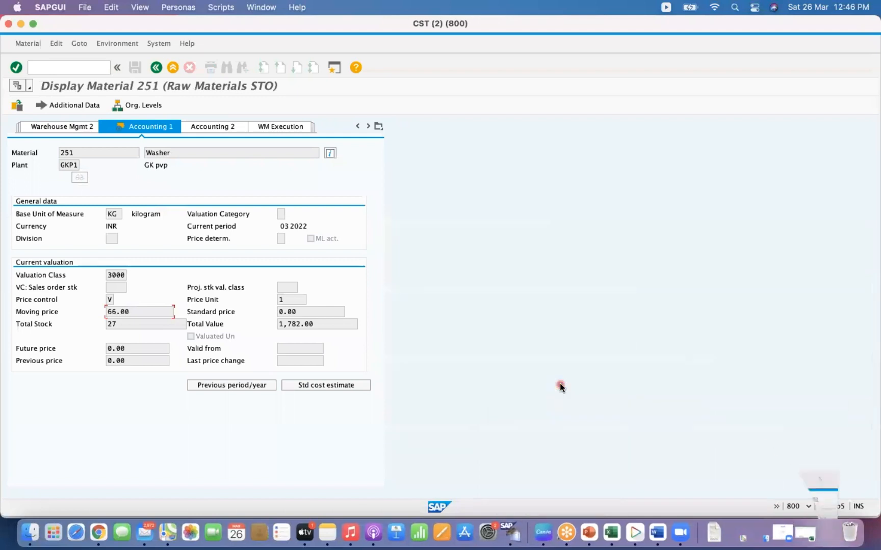
click(318, 177)
click(321, 238)
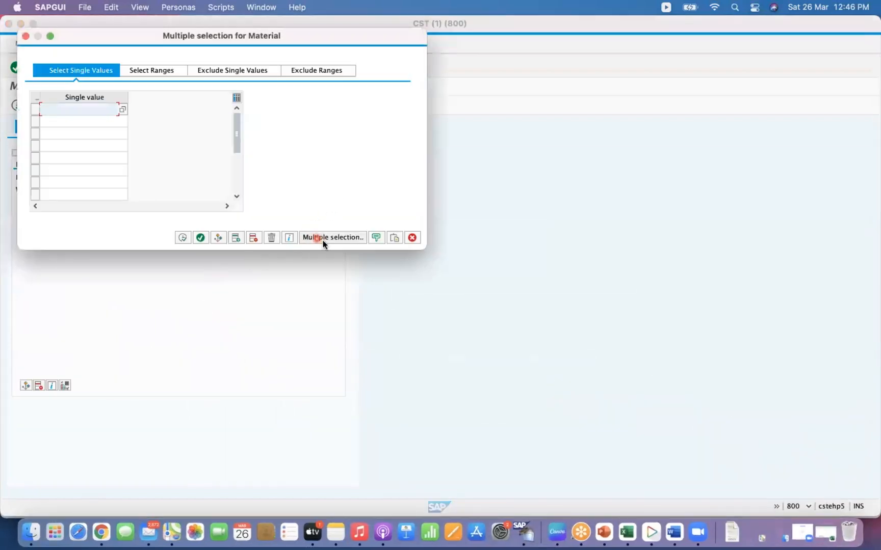
click(395, 238)
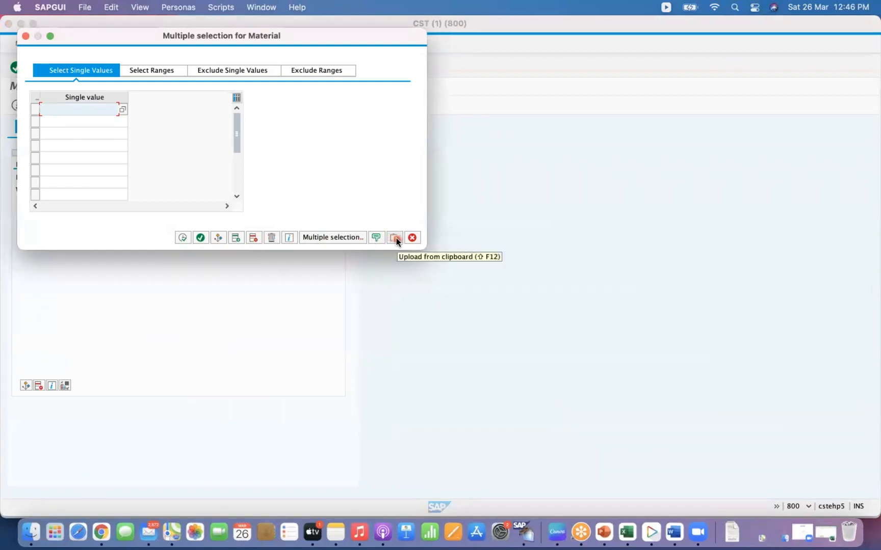
click(395, 238)
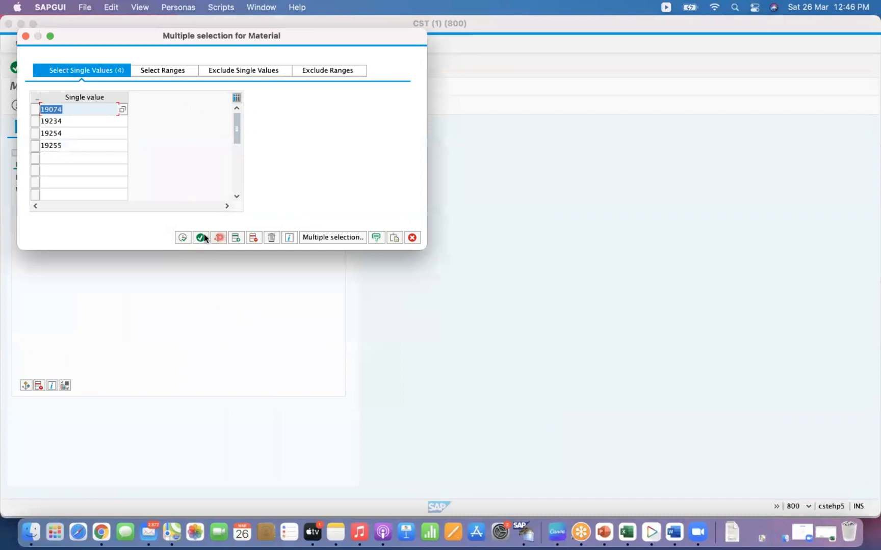
click(182, 237)
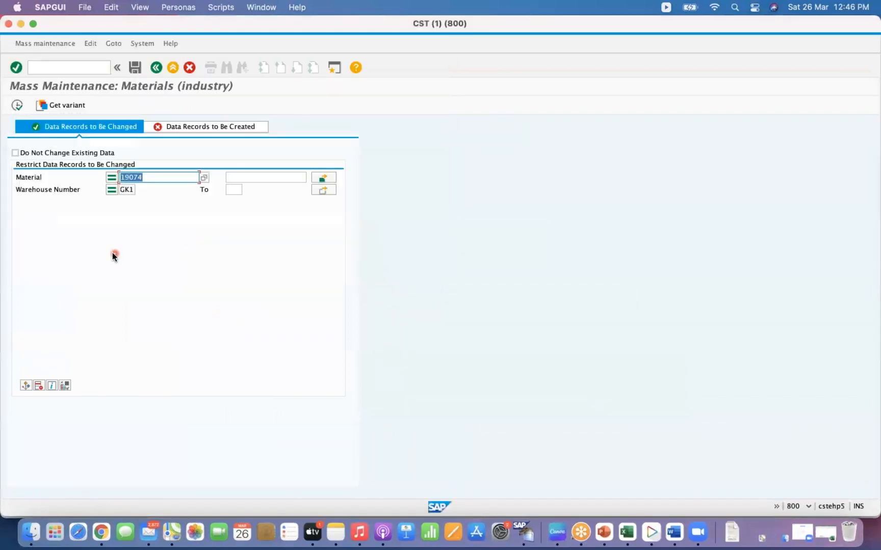
- Execute the mass maintenance selection and add the Allow addn to stock field to the change columns
click(17, 105)
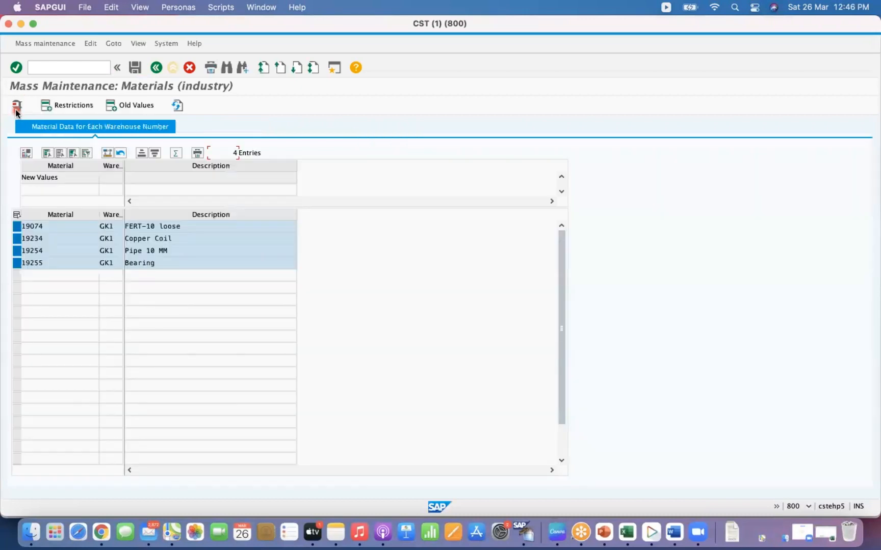
click(24, 154)
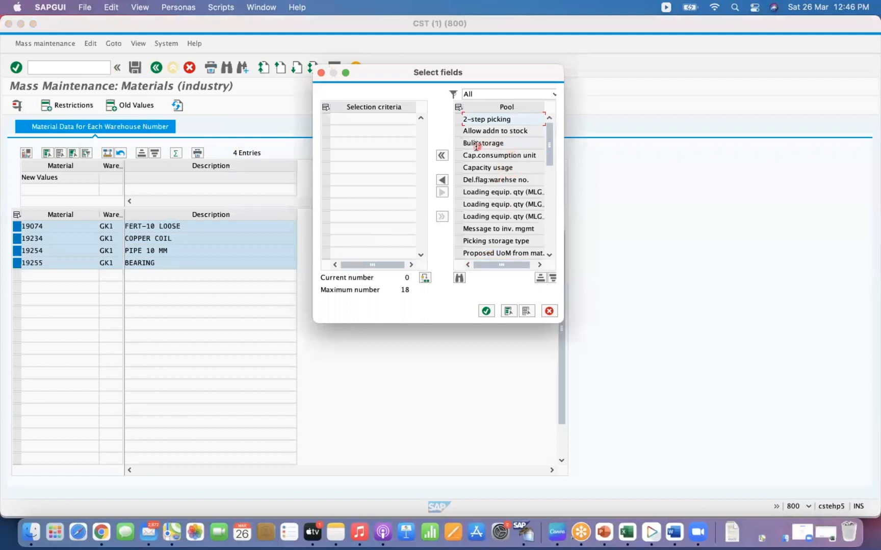
click(458, 132)
click(441, 180)
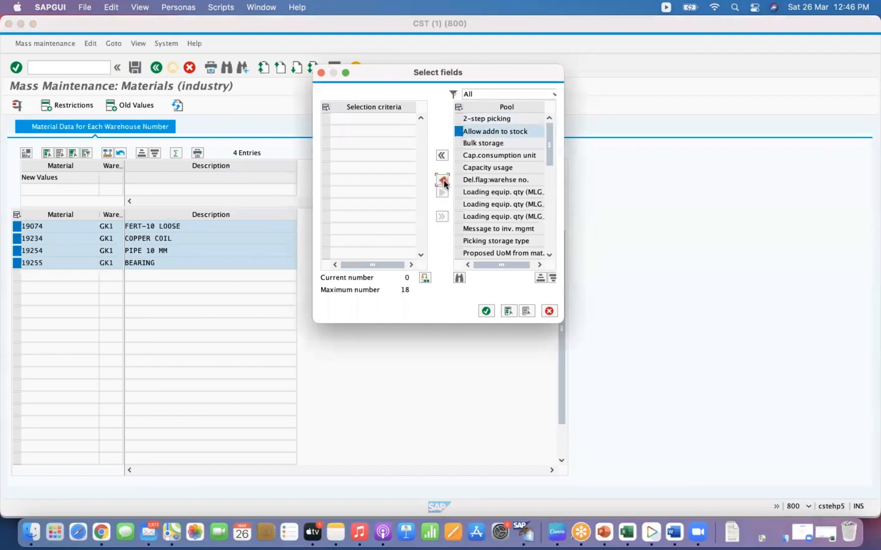
click(486, 311)
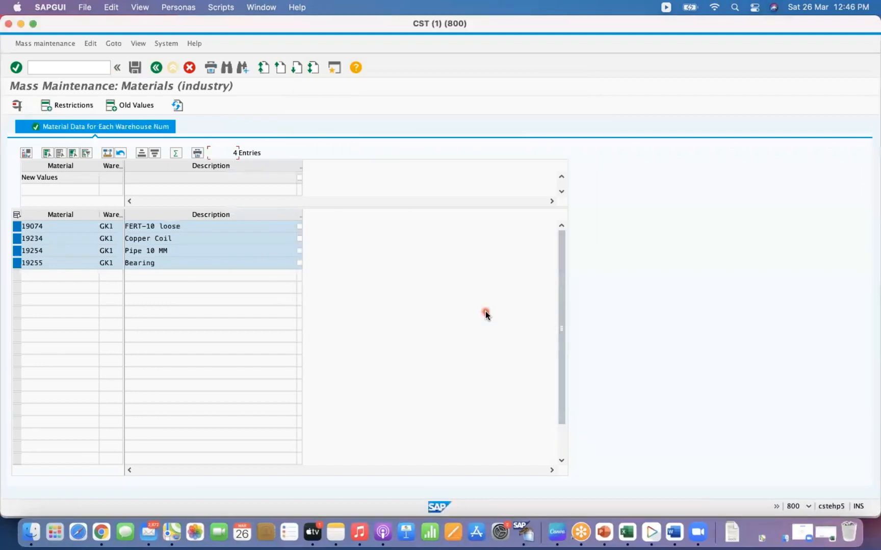
- Set Allow addn to stock as the new value, carry out the mass change for all four materials, and save
click(299, 178)
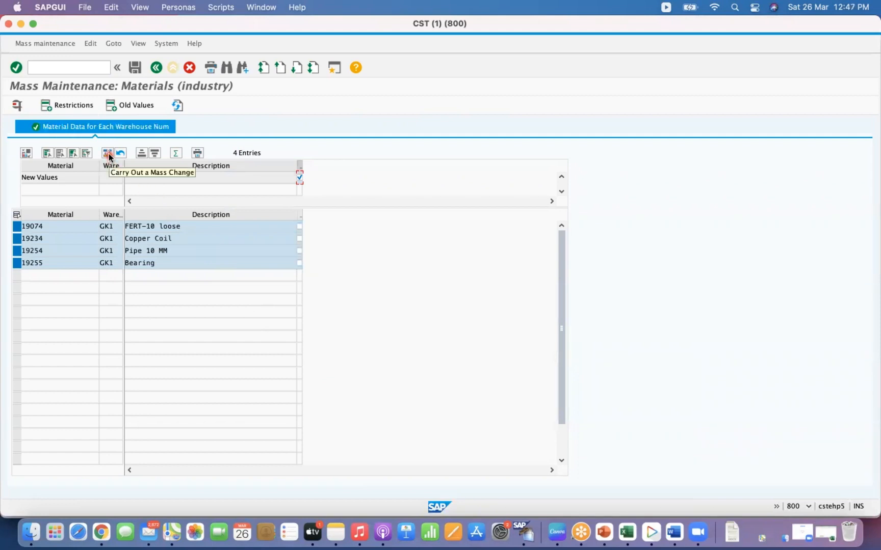
click(109, 153)
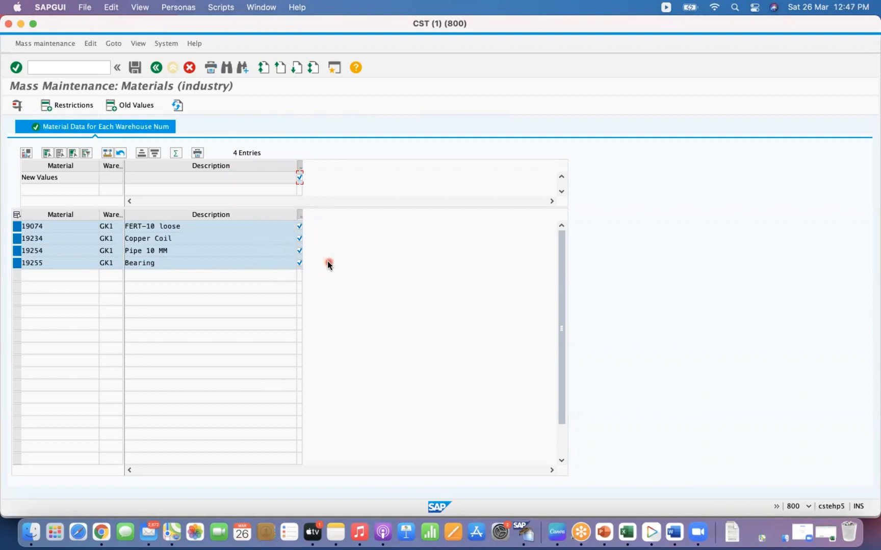
click(300, 251)
click(133, 72)
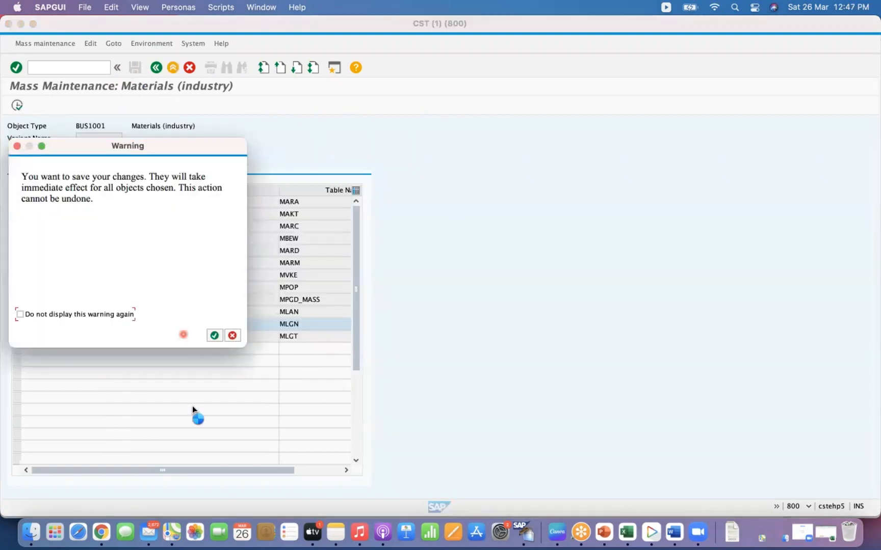
click(11, 310)
click(213, 335)
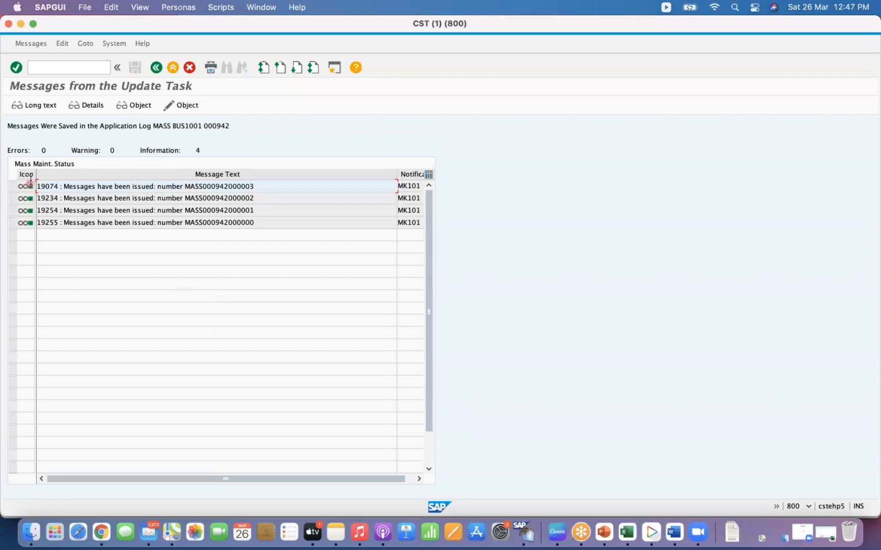
- Close the update message log and the material display session
click(43, 151)
click(8, 24)
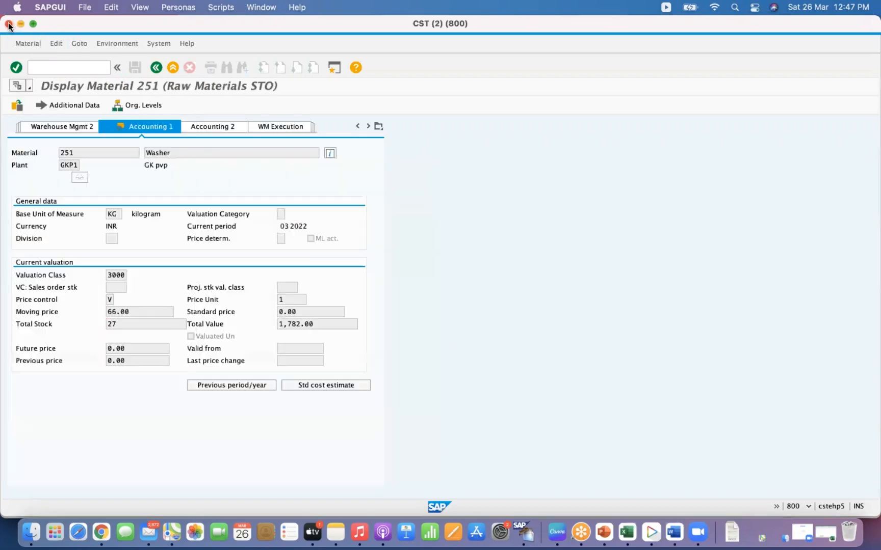
click(8, 24)
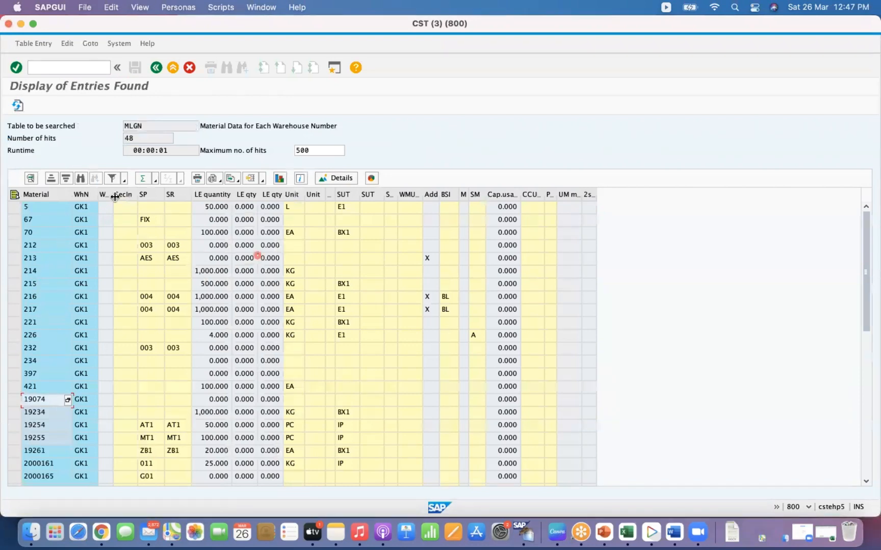
- Refresh the MLGN entry list to check the addition-to-stock column for the changed materials
click(450, 207)
click(564, 199)
click(103, 196)
click(125, 195)
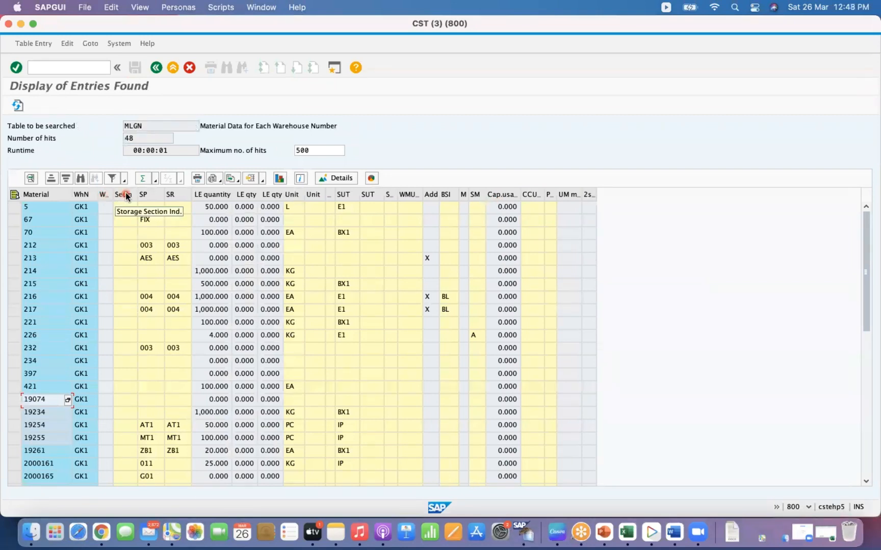
click(249, 207)
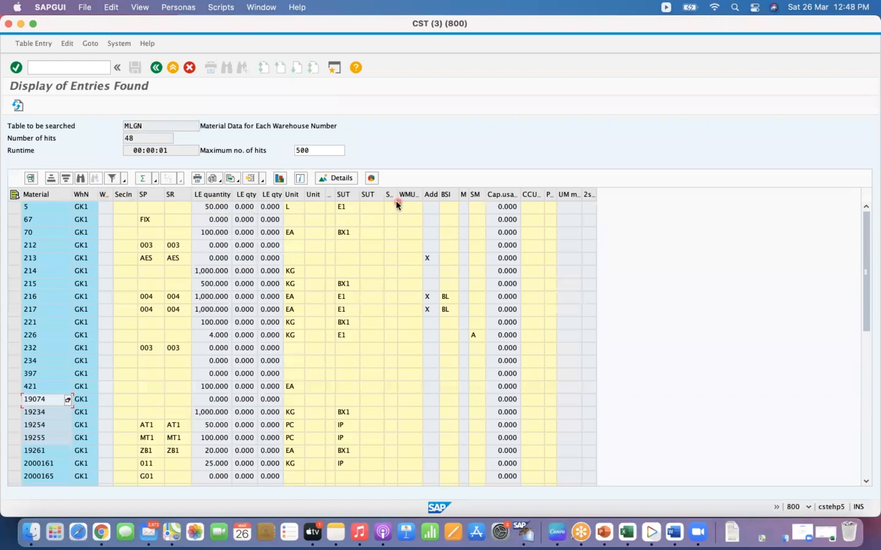
click(431, 197)
click(18, 106)
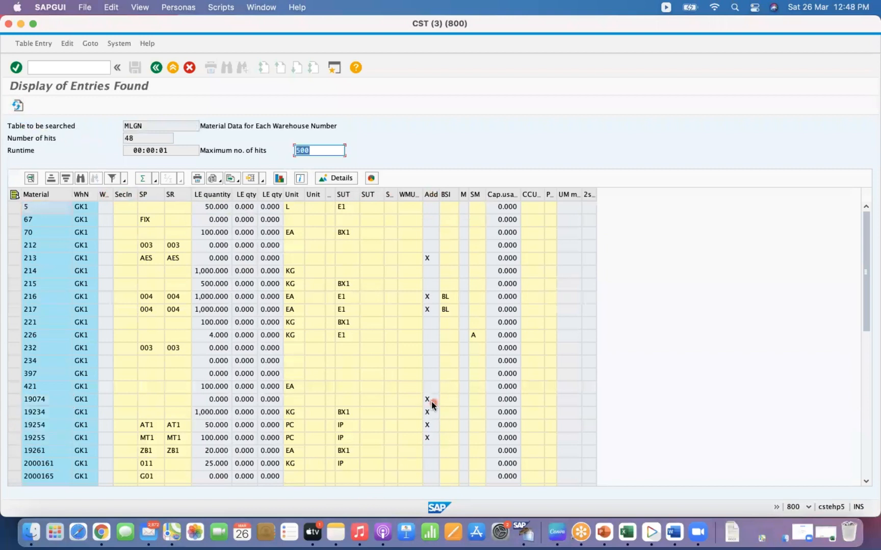
- Highlight the four updated material rows and exit to the SAP Easy Access menu
drag(14, 399, 33, 445)
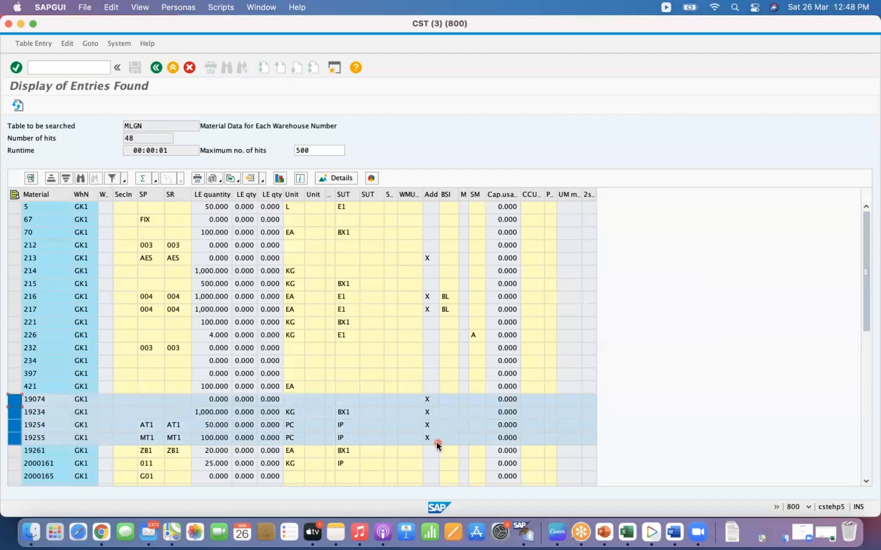
click(83, 69)
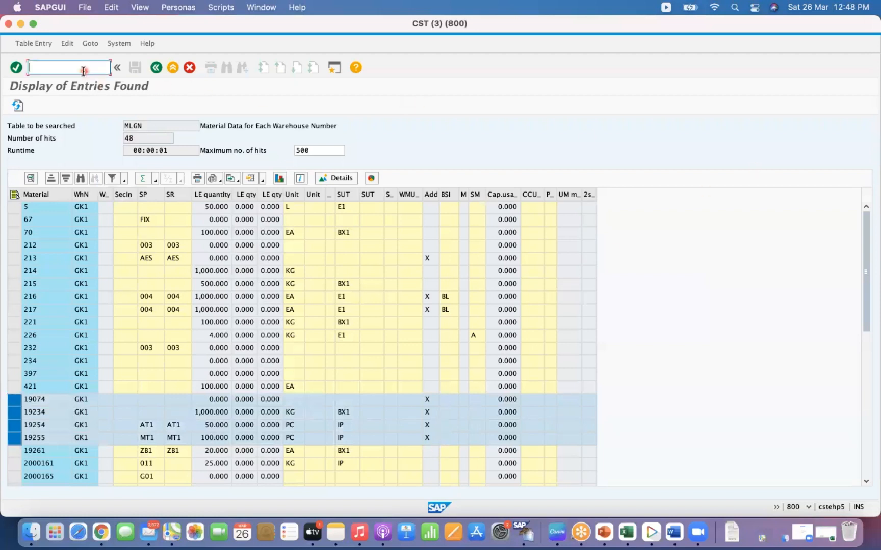
text(/N)
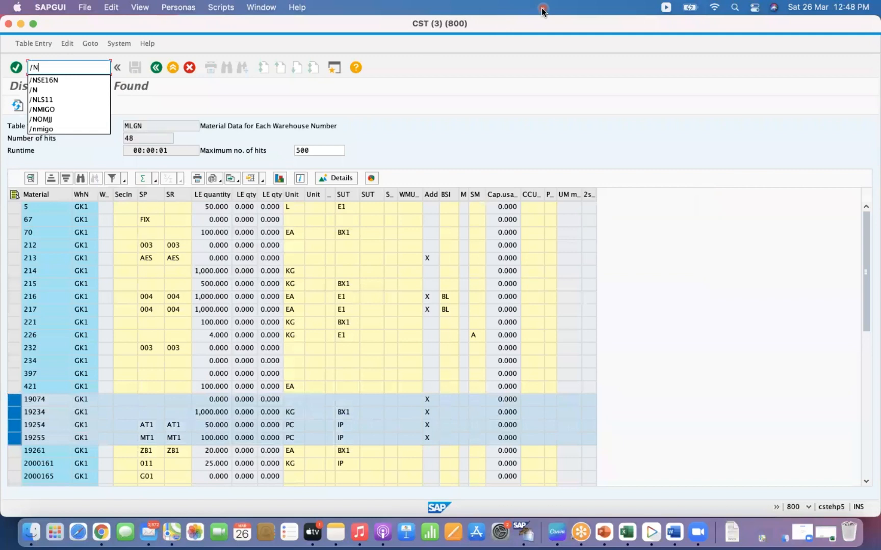
key(Return)
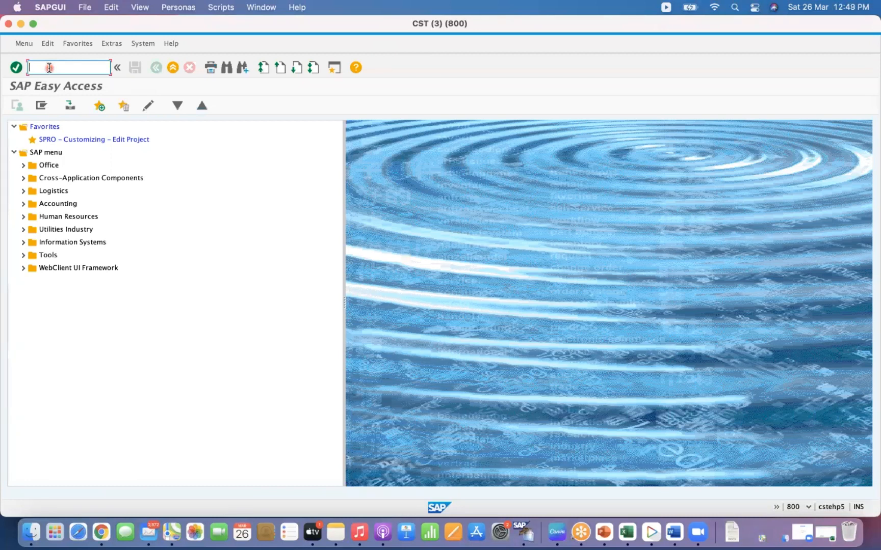
- Log off the SAP system, closing all open sessions
text(/nex)
key(Return)
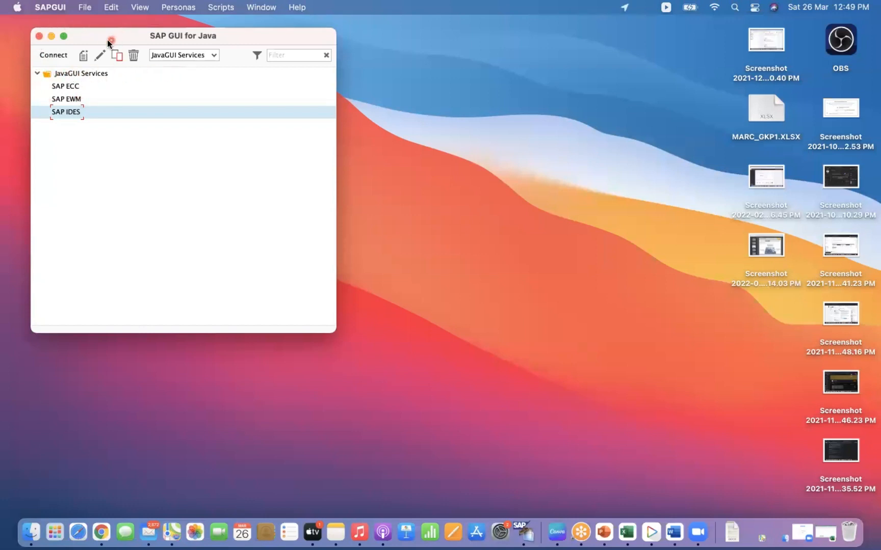
click(213, 55)
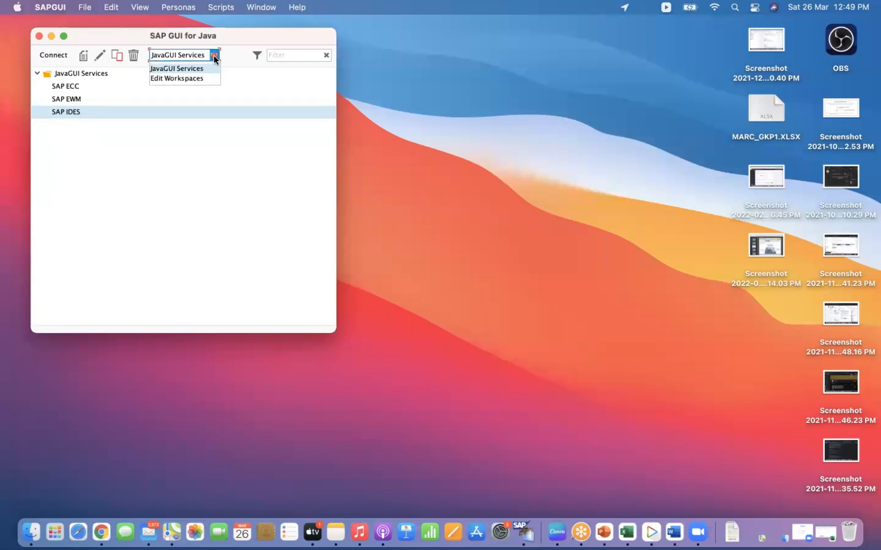
click(214, 55)
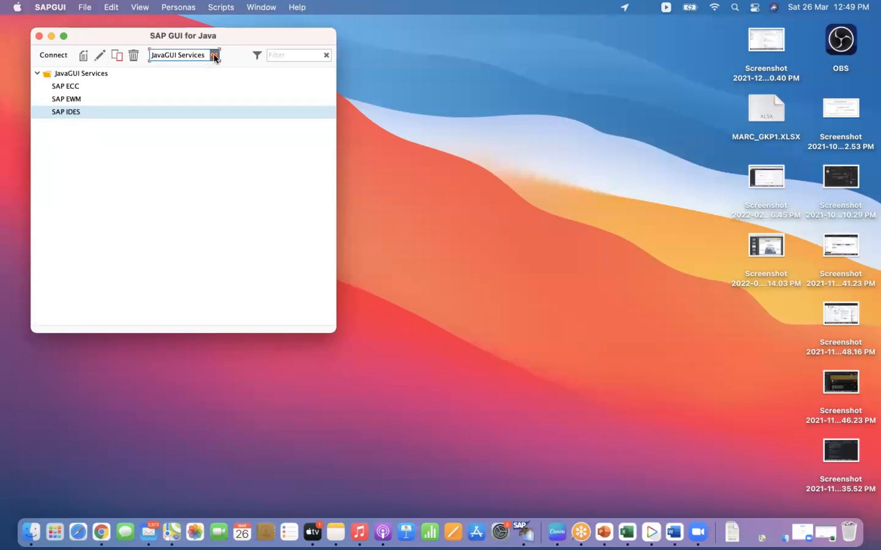
click(101, 56)
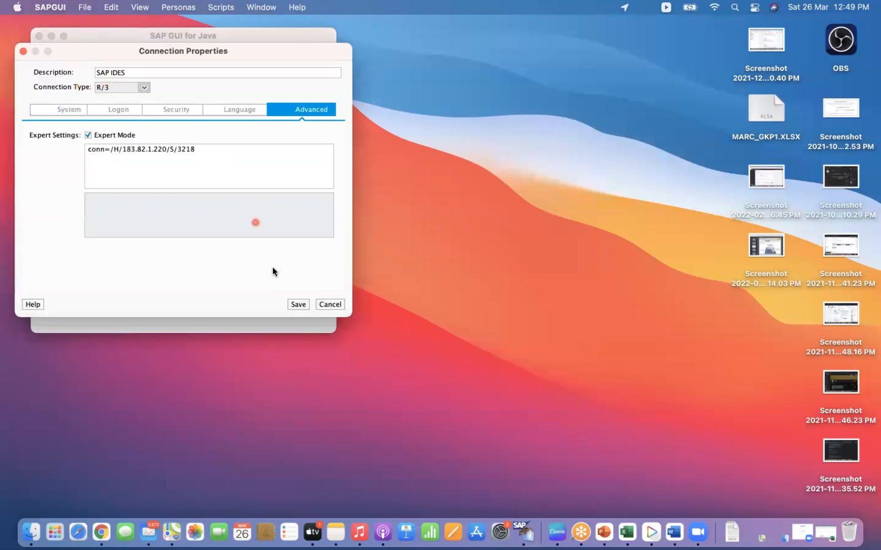
click(331, 304)
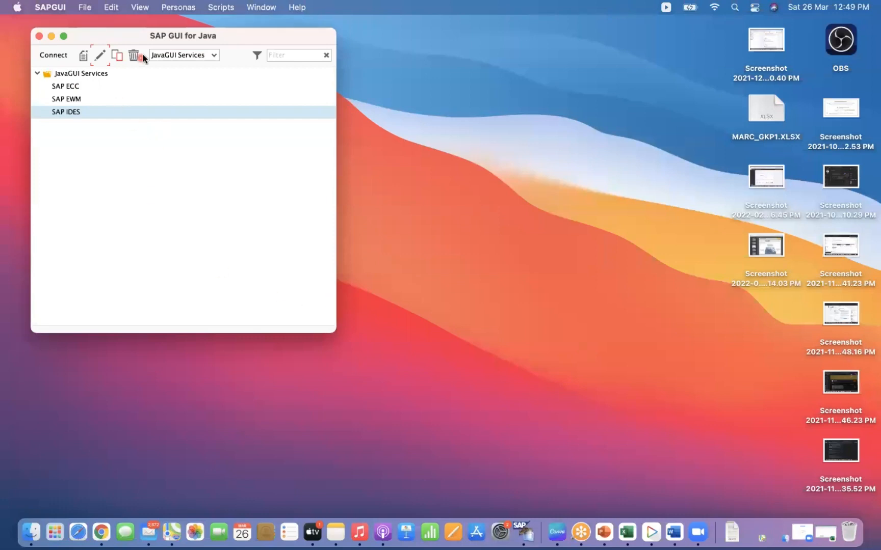
click(64, 36)
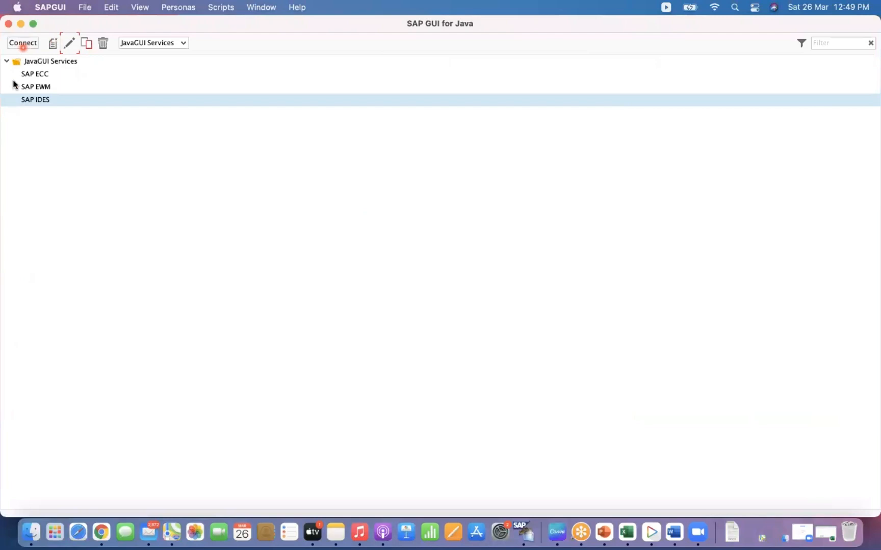
click(23, 43)
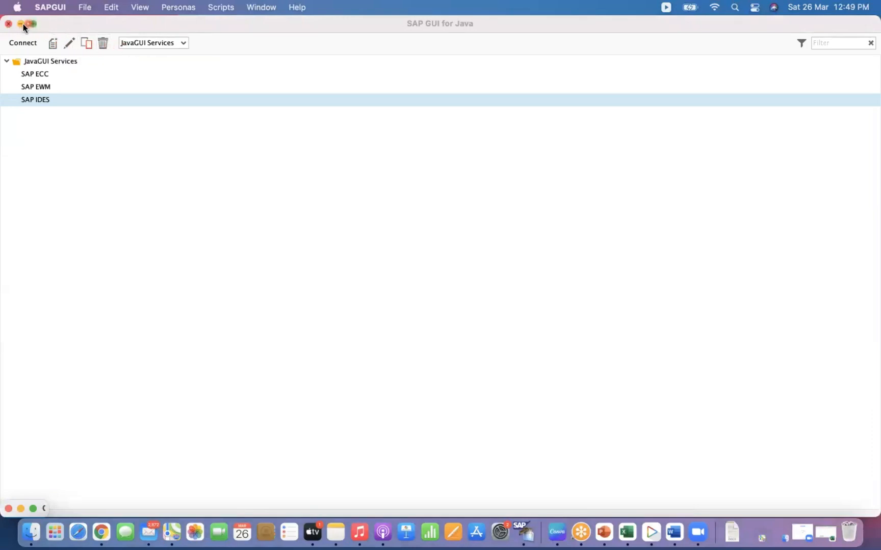
click(46, 7)
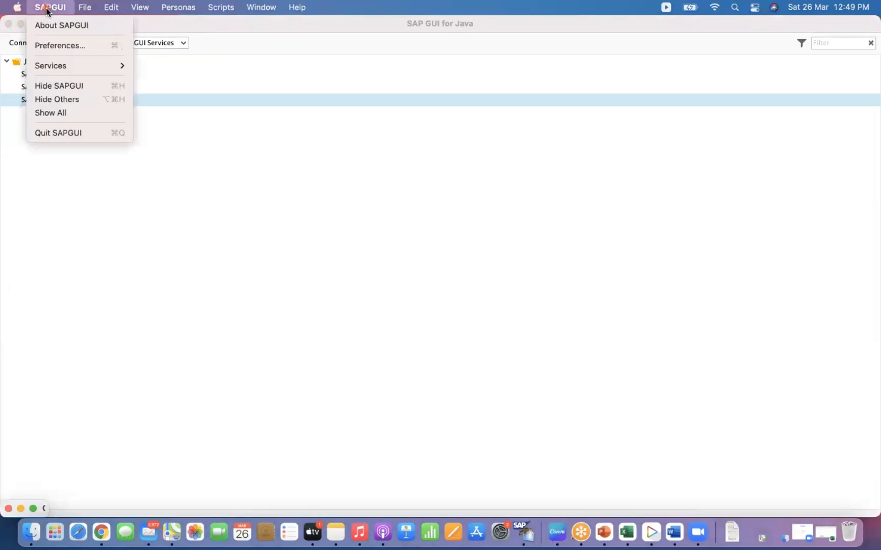
mouse_move(56, 73)
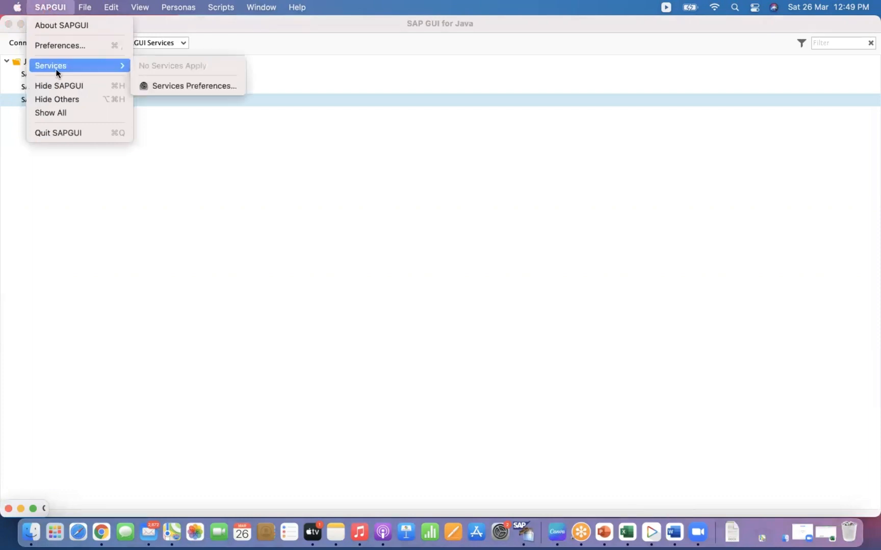
mouse_move(79, 4)
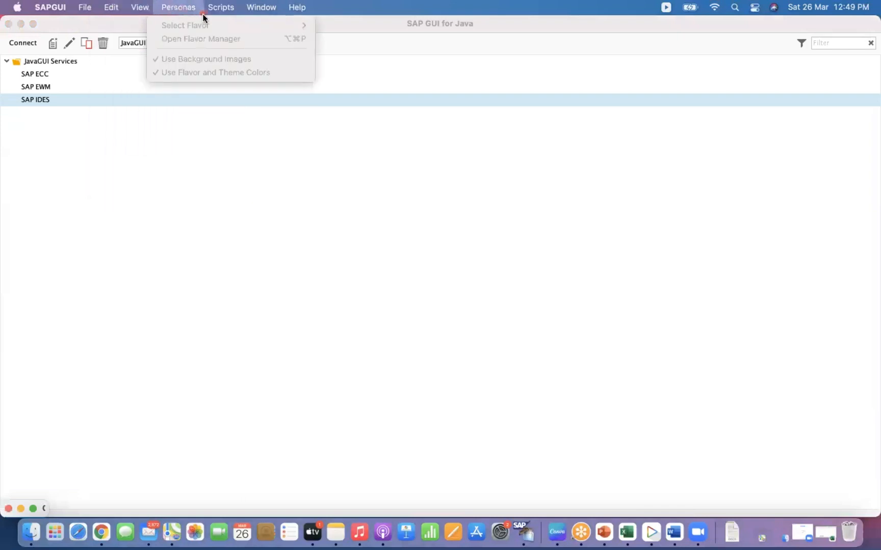
mouse_move(274, 8)
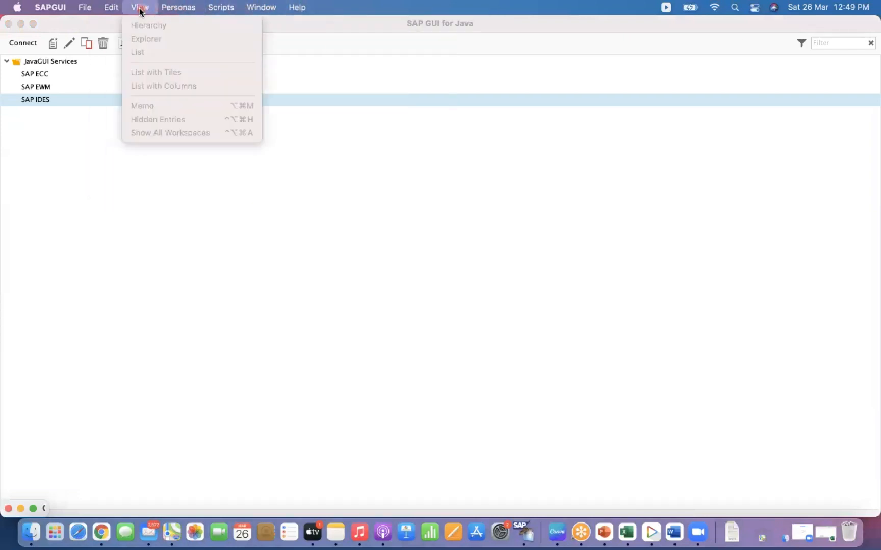
mouse_move(107, 10)
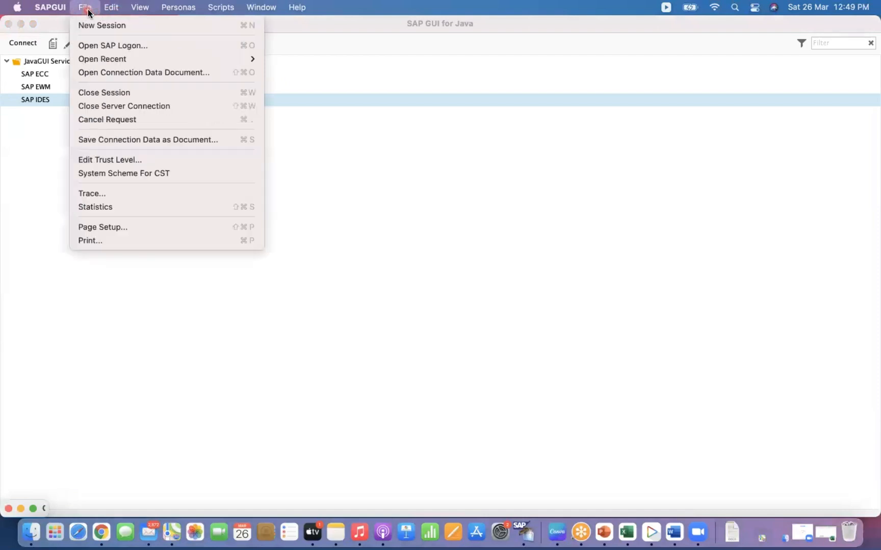
mouse_move(51, 8)
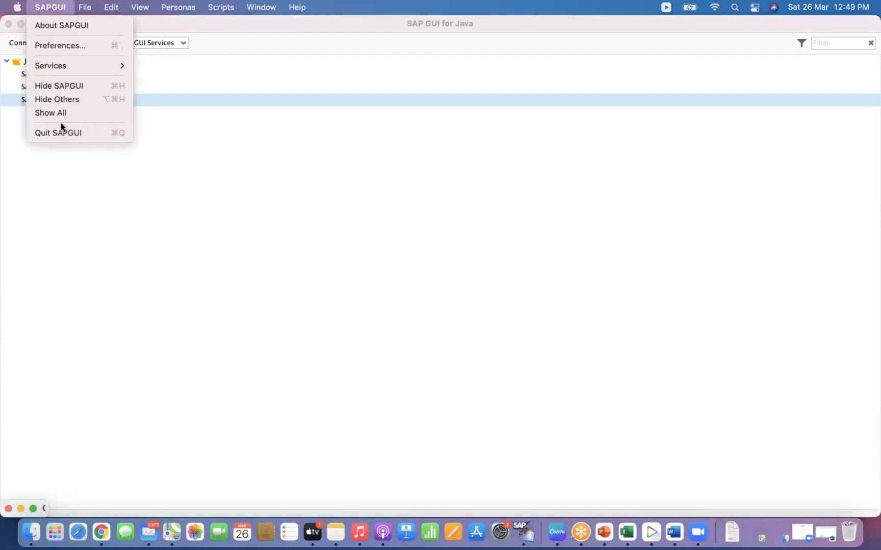
click(7, 146)
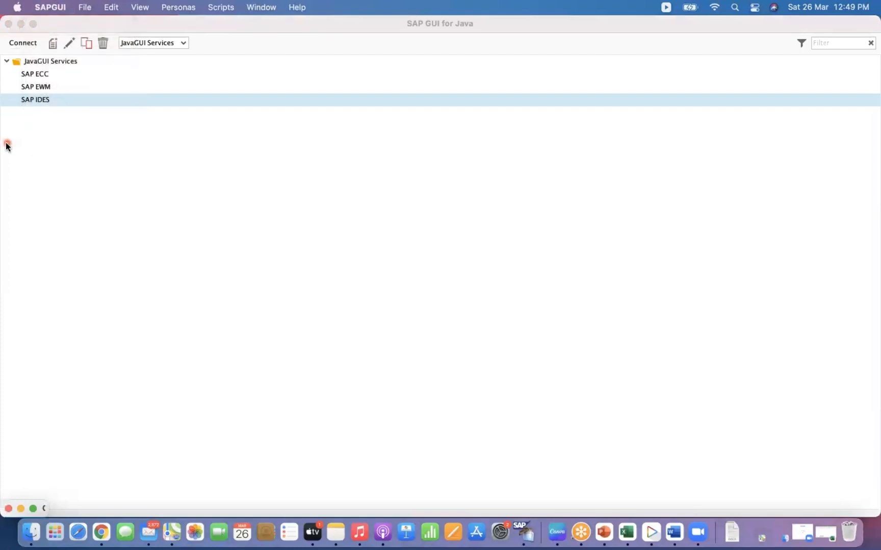
click(39, 64)
right_click(40, 64)
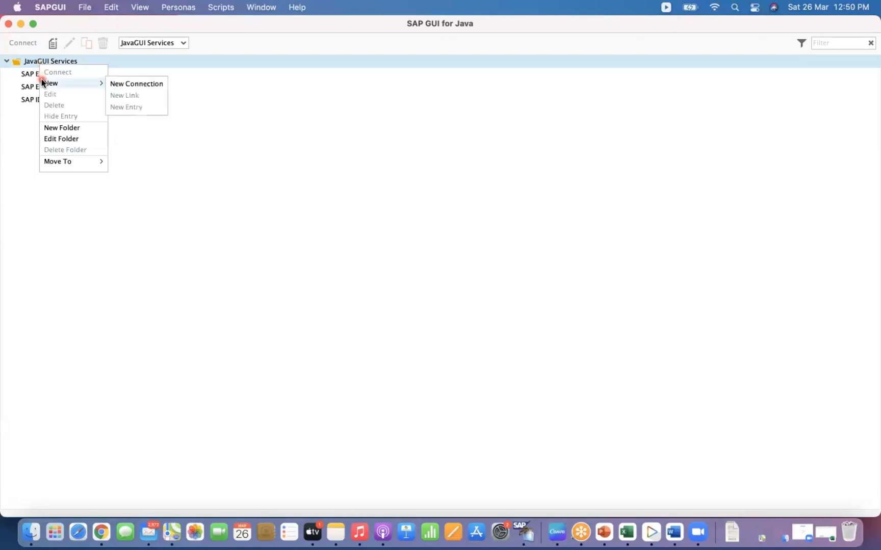
click(20, 144)
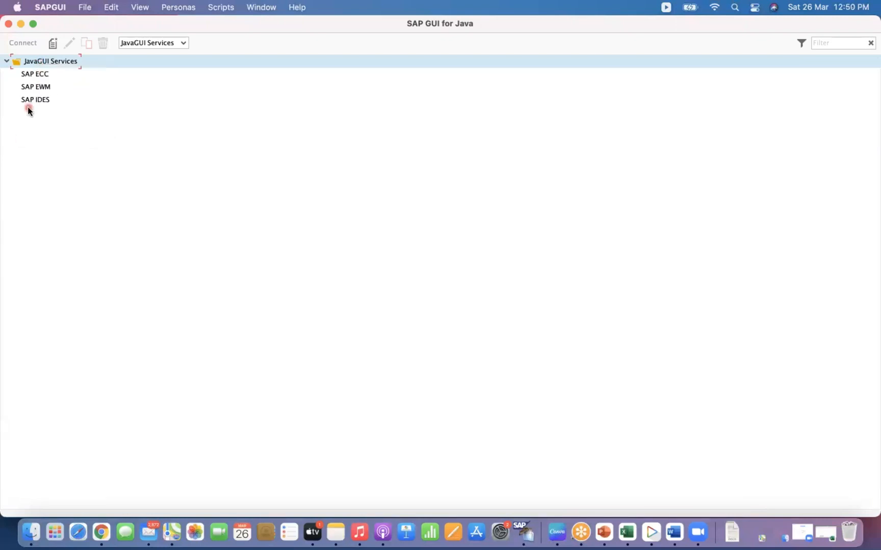
click(32, 24)
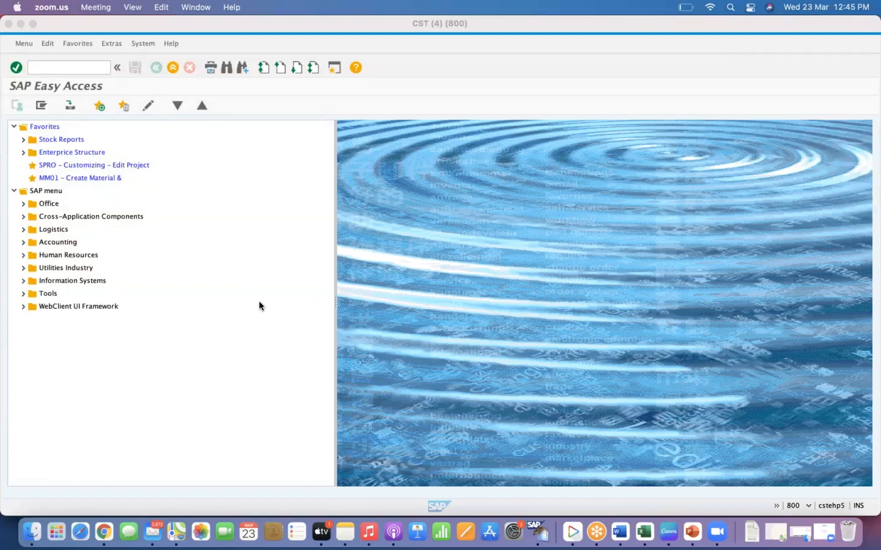
- Start transaction MIGO and switch its action to Goods Issue
click(53, 66)
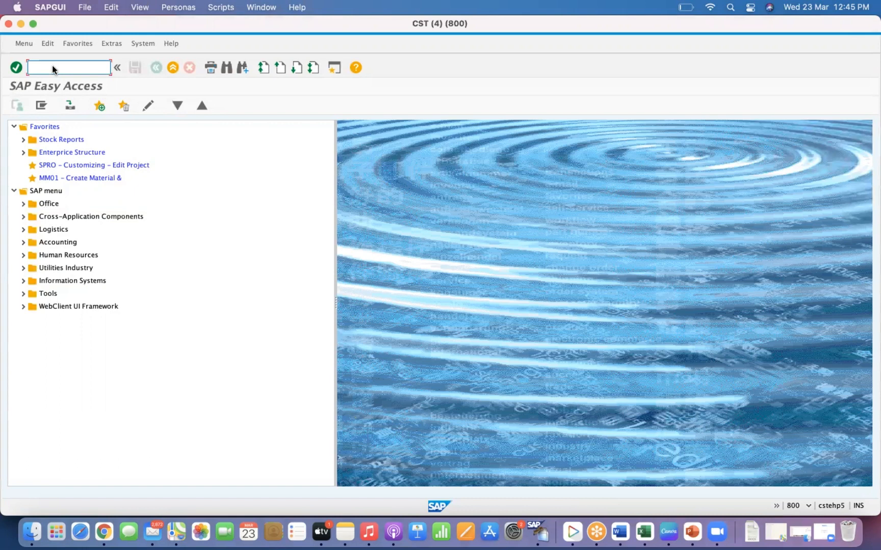
text(mi)
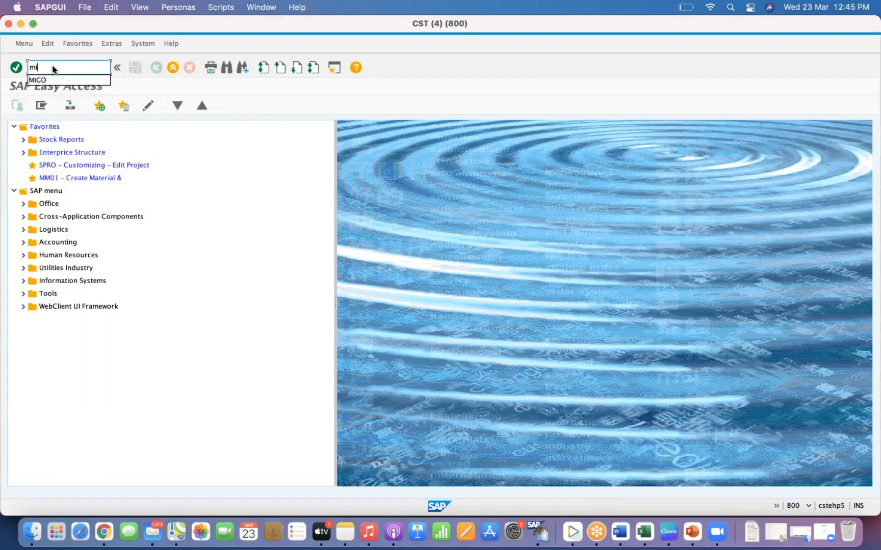
text(go)
key(Return)
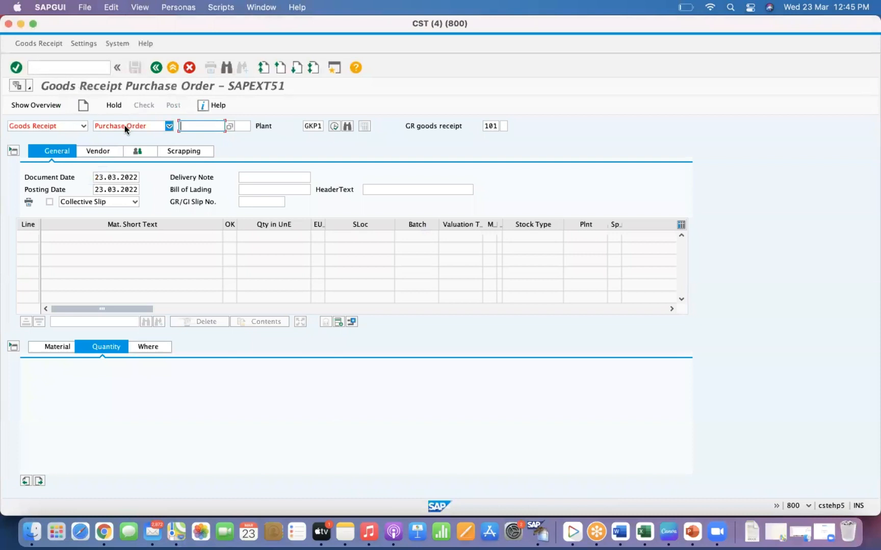
click(125, 125)
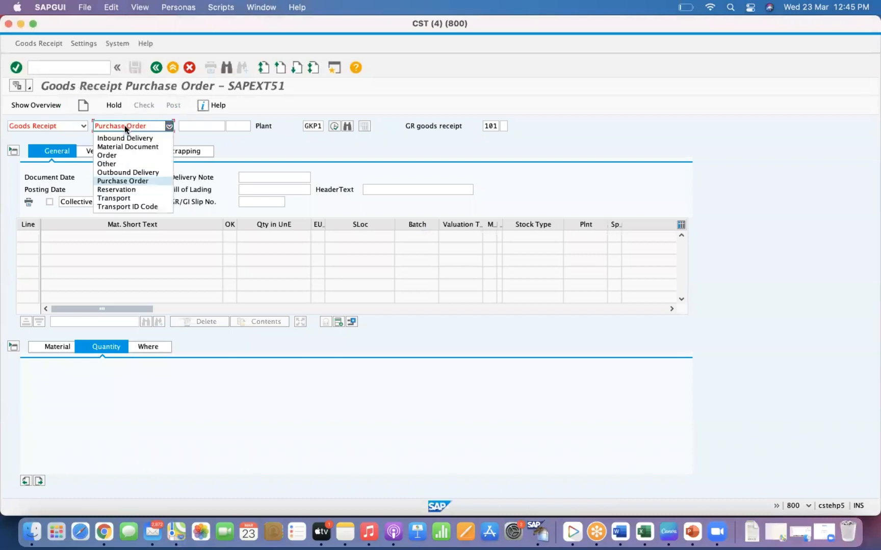
click(127, 146)
click(61, 125)
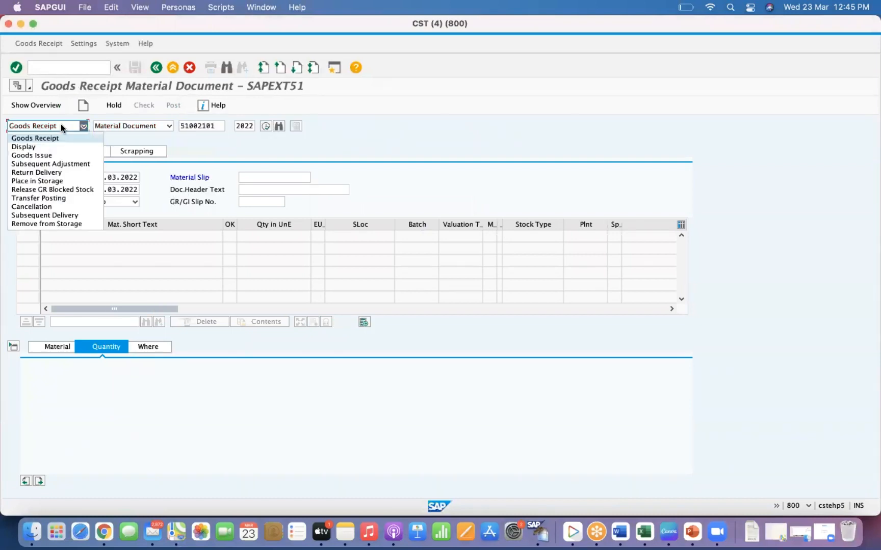
click(32, 155)
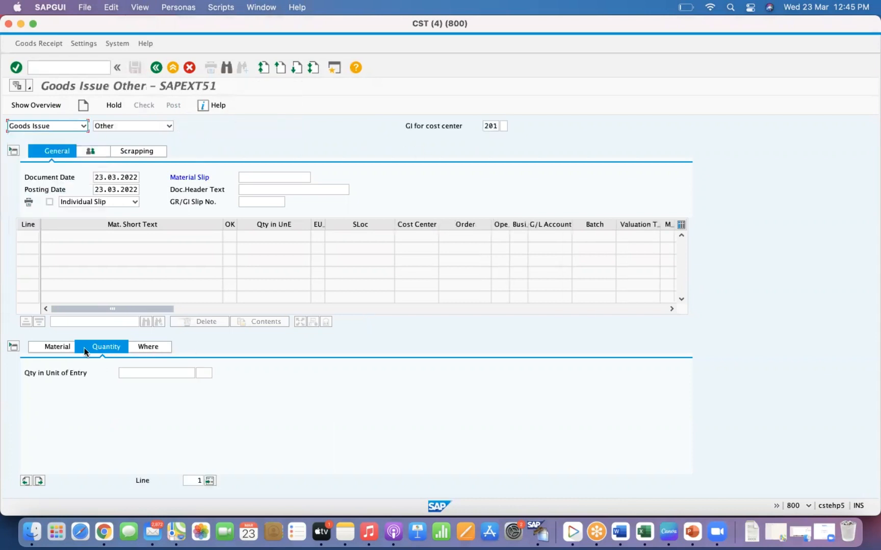
click(58, 346)
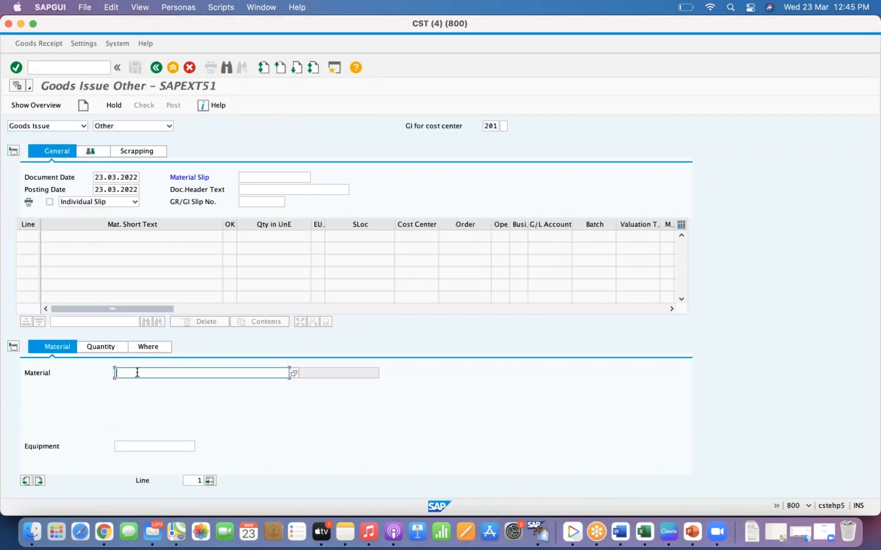
text(30000)
key(BackSpace)
key(BackSpace)
key(BackSpace)
key(BackSpace)
key(BackSpace)
click(78, 63)
text(/o)
key(BackSpace)
key(BackSpace)
click(334, 68)
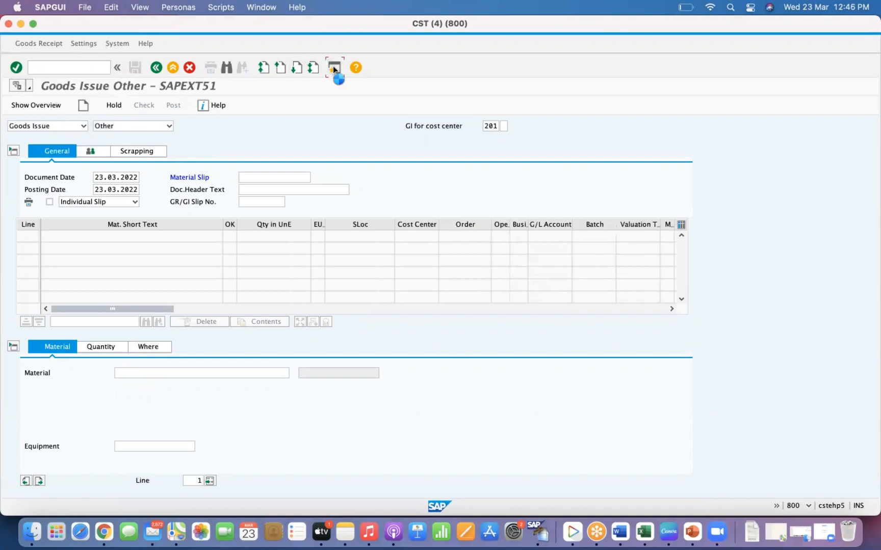
key(Return)
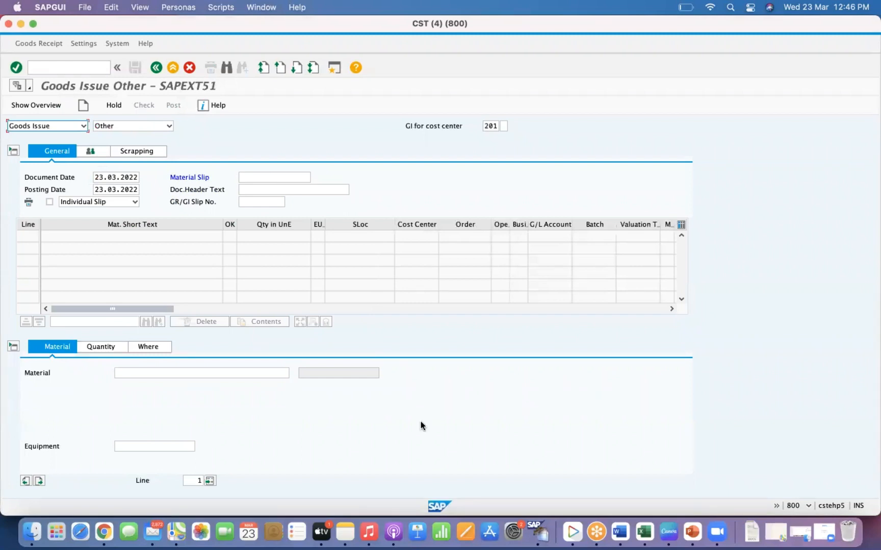
- Switch to the purchase order session to view the ordered material number
right_click(541, 533)
click(574, 468)
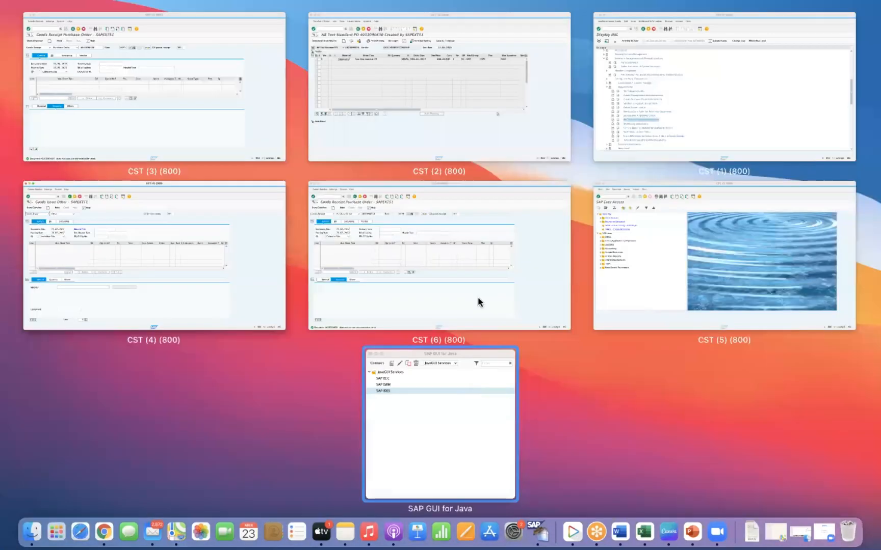
click(366, 108)
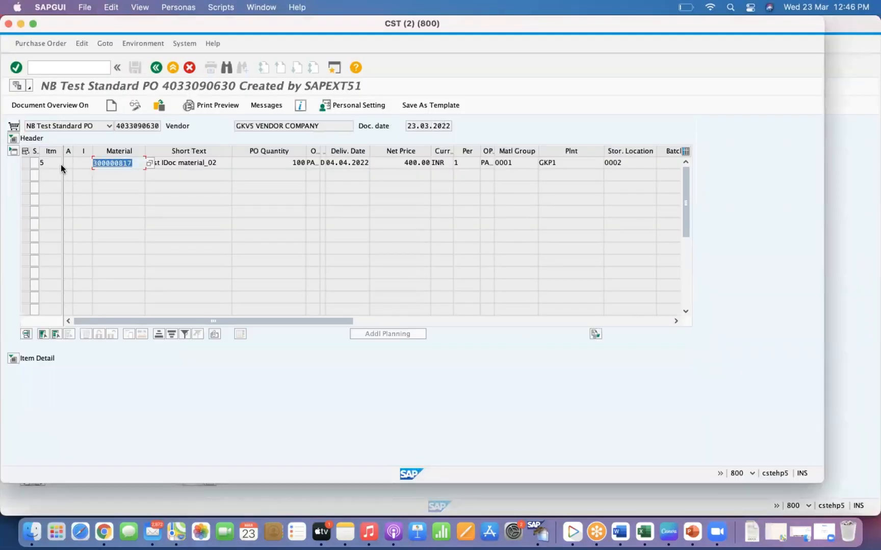
- Switch to the sixth MIGO session and set its action to Goods Issue
right_click(539, 533)
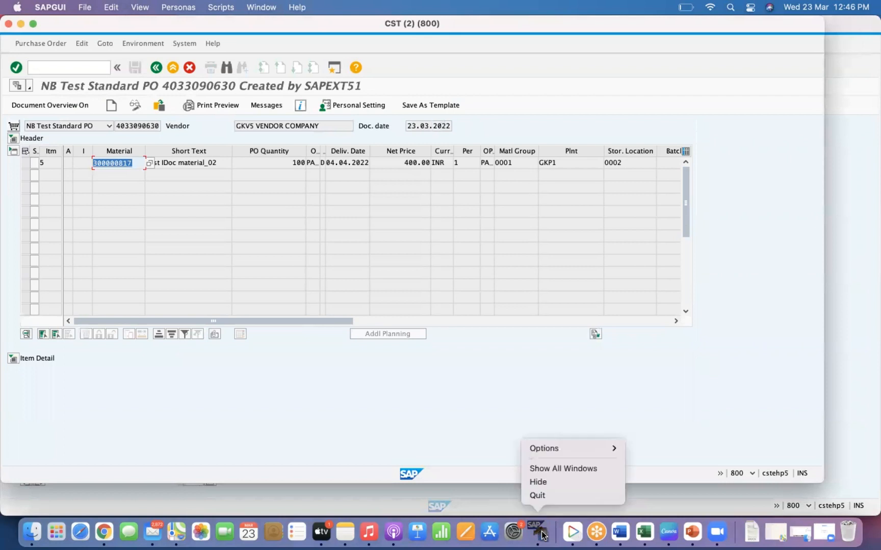
click(578, 468)
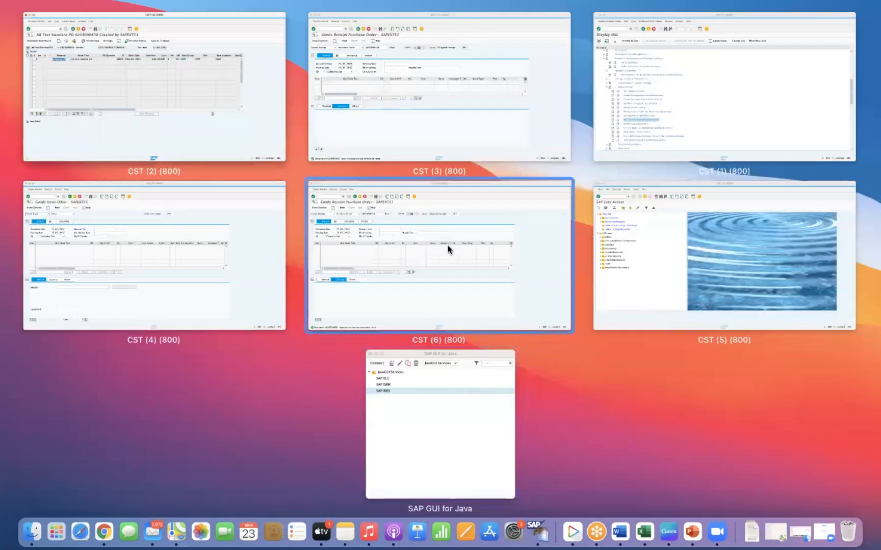
click(406, 247)
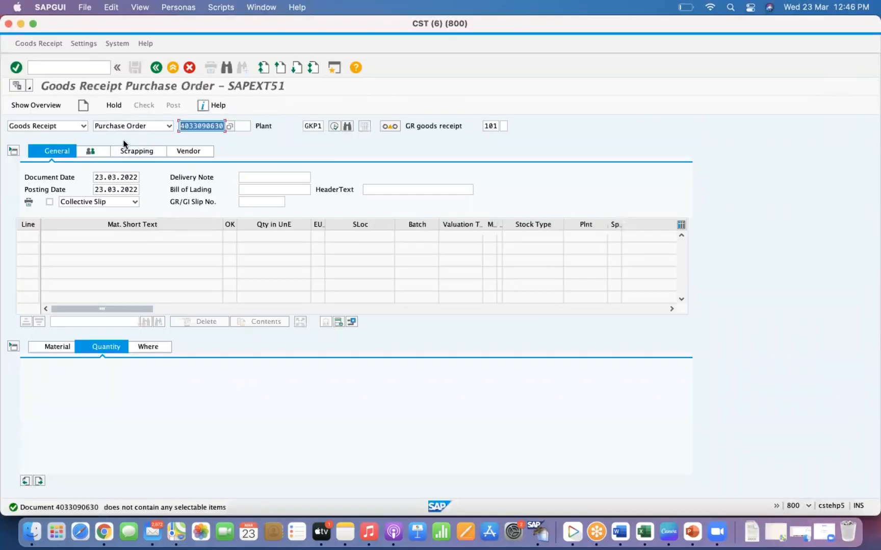
click(77, 128)
click(41, 155)
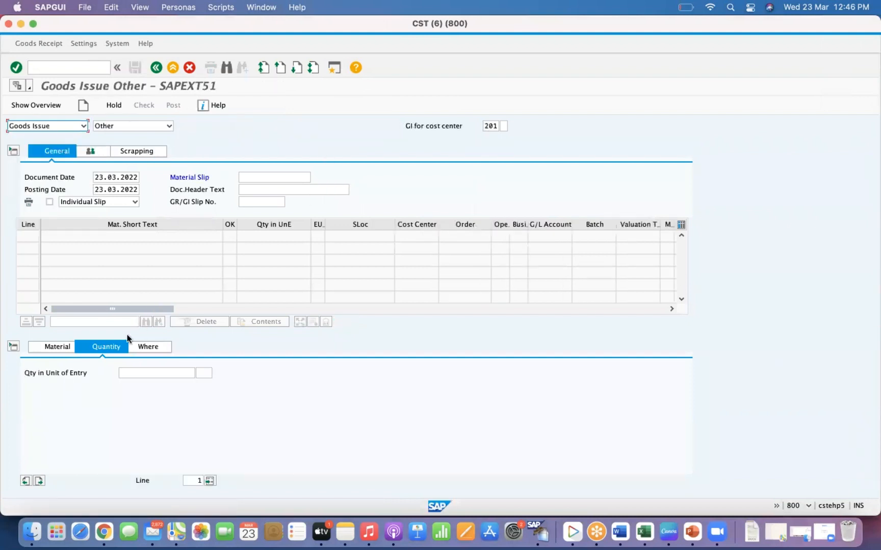
- Paste the copied material number into the first item and set its quantity to 2
click(52, 351)
key(super+v)
key(Return)
click(106, 347)
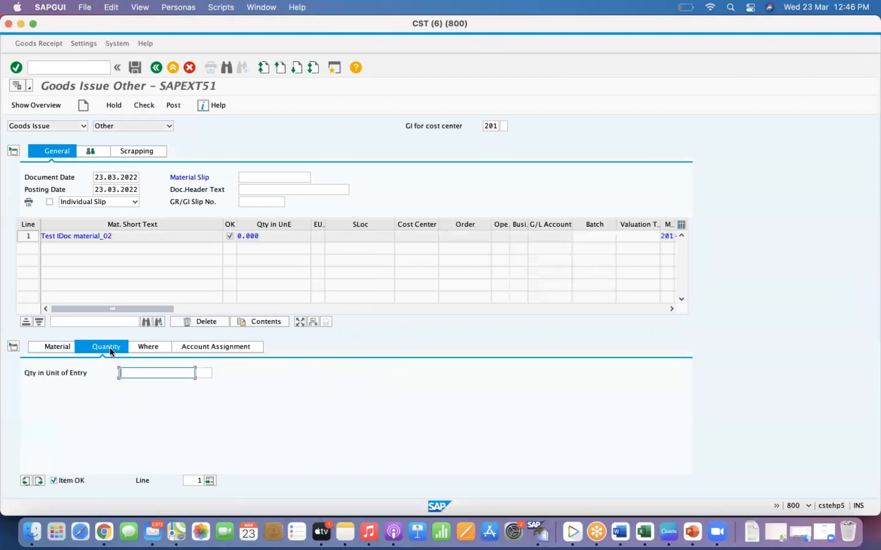
text(2)
key(Return)
- For the item's location, enter plant GKP1, storage location 0002 and the goods recipient's name
click(149, 348)
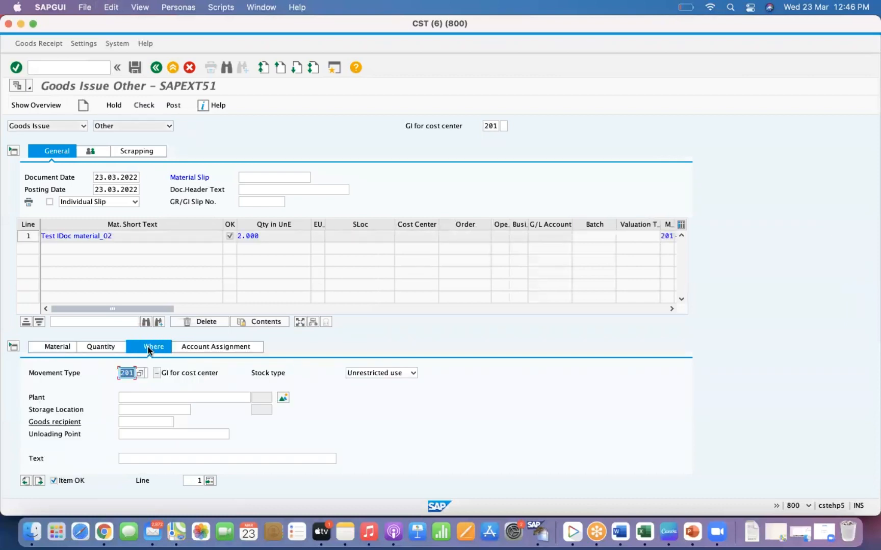
click(135, 400)
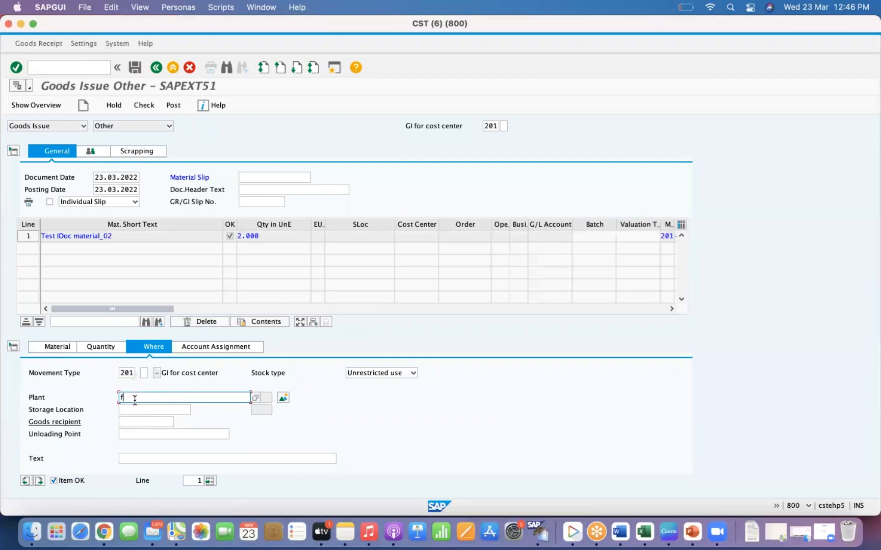
text(GKPT)
key(Tab)
text(0002)
key(Tab)
text(Ganesh)
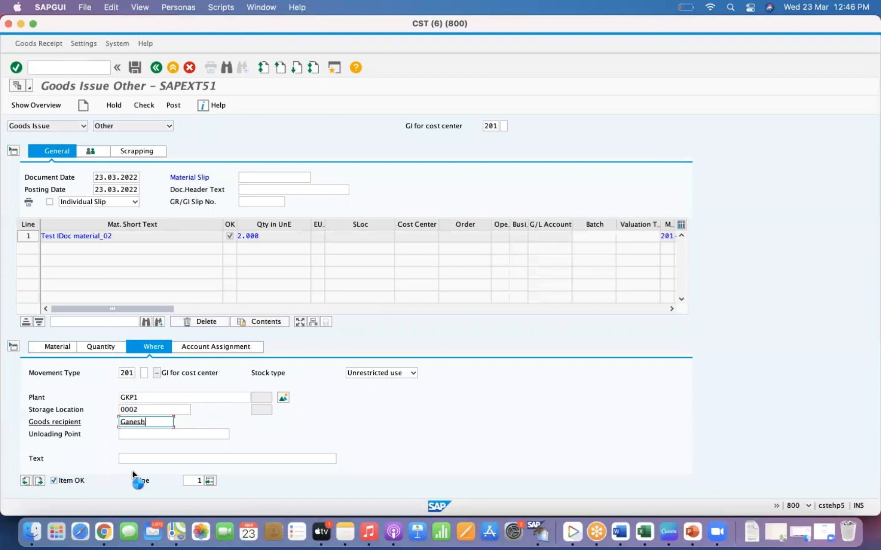
key(Return)
click(130, 459)
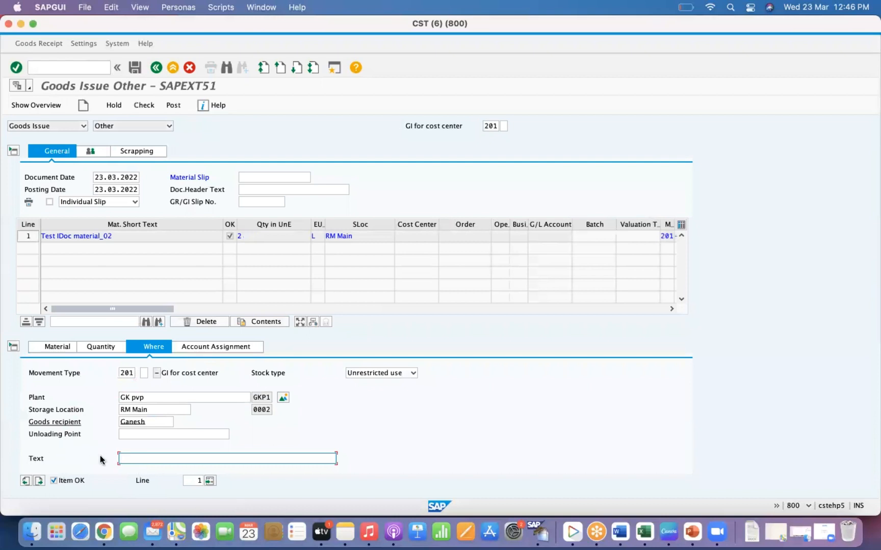
- Assign the item to cost center GKHIRING and try to post the goods issue
click(214, 346)
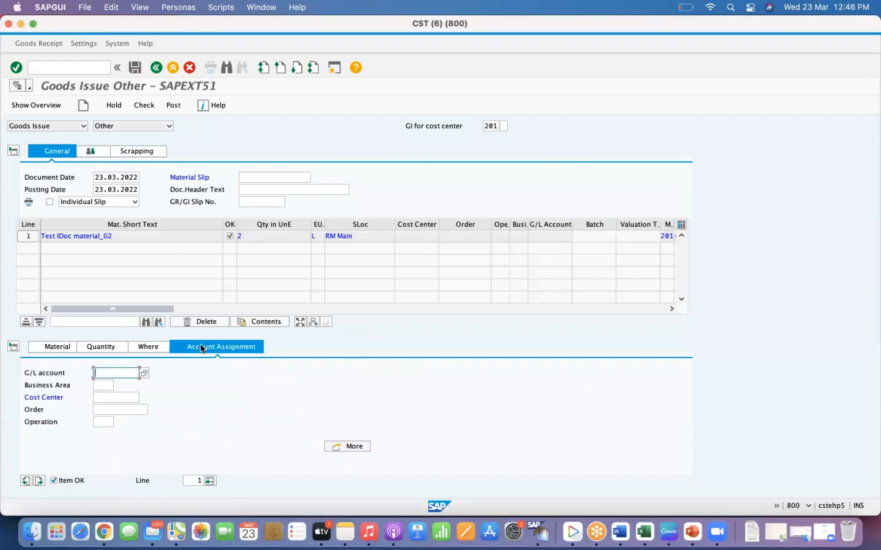
click(111, 400)
text(gkhiring)
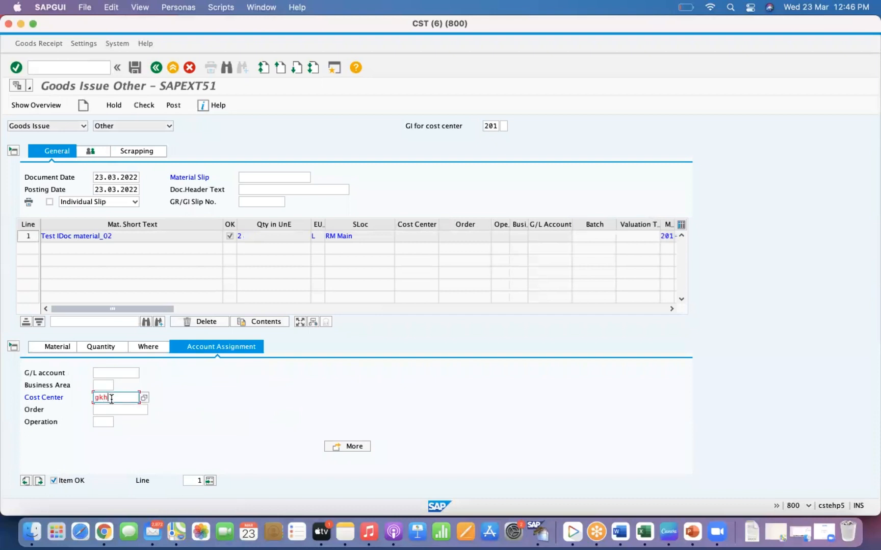
click(173, 105)
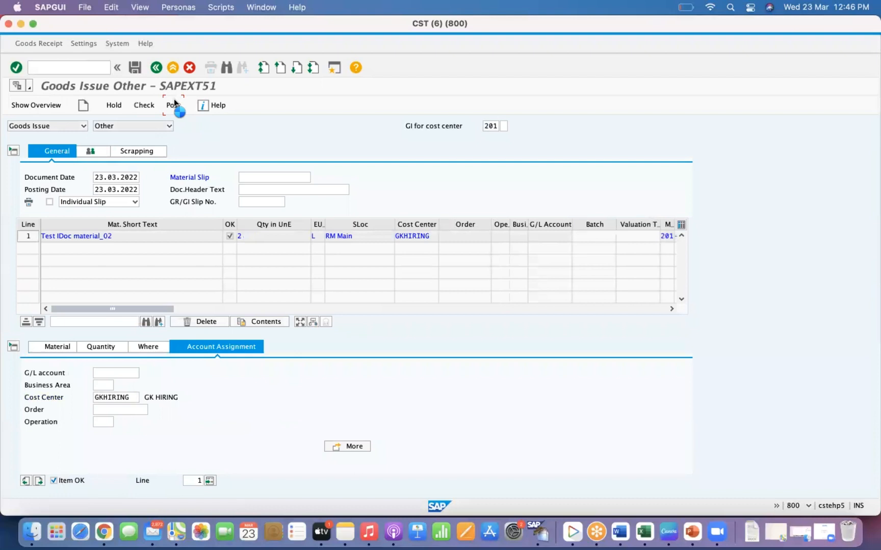
- Enter material slip MS01 in the header and post the goods issue
click(38, 186)
click(260, 176)
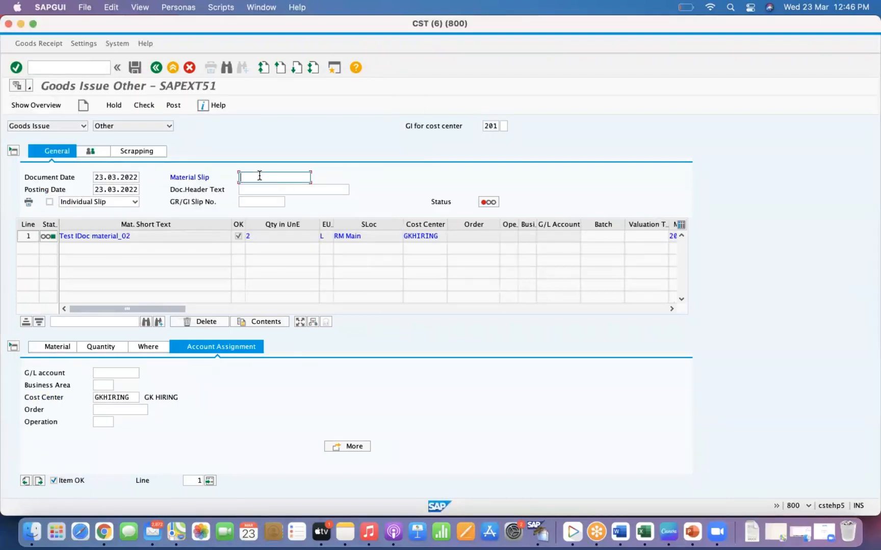
text(M)
text(MS01)
key(Return)
click(171, 106)
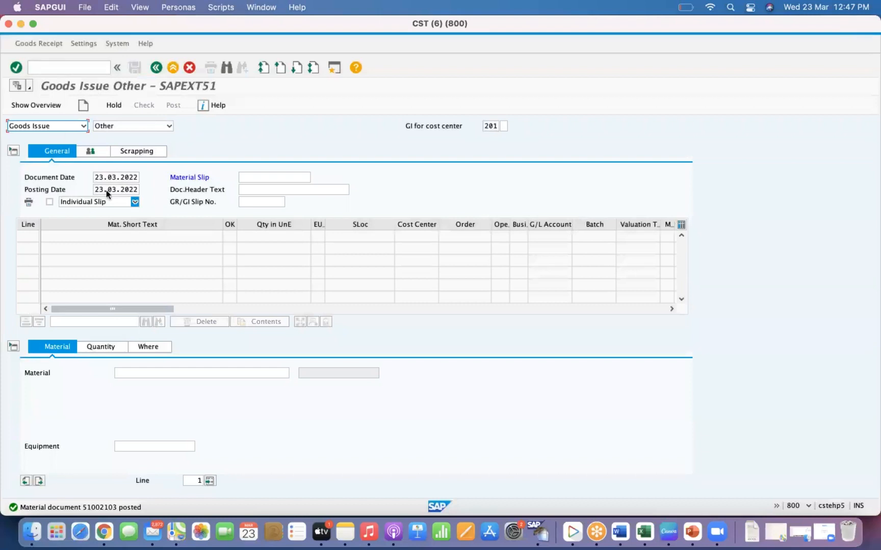
- Start transaction OMJJ and open the details of movement type 201
click(51, 68)
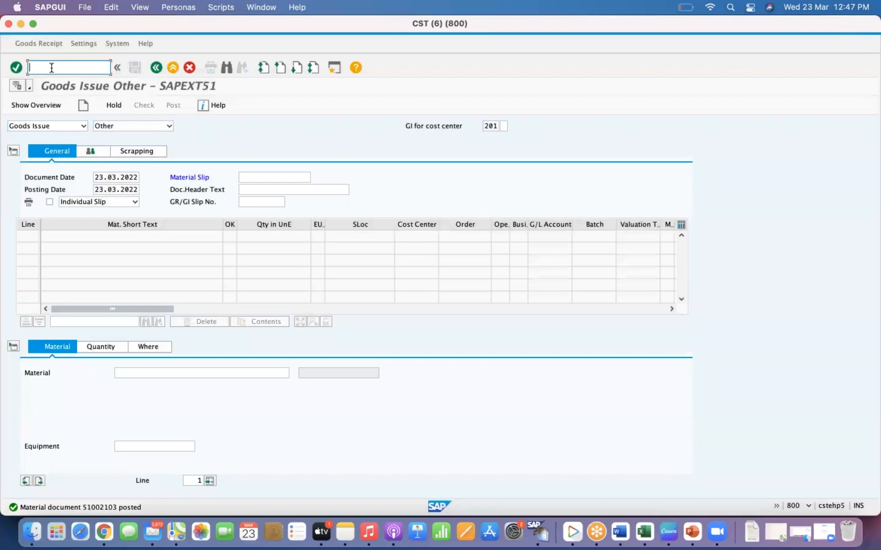
text(/)
text(NOMI)
key(Return)
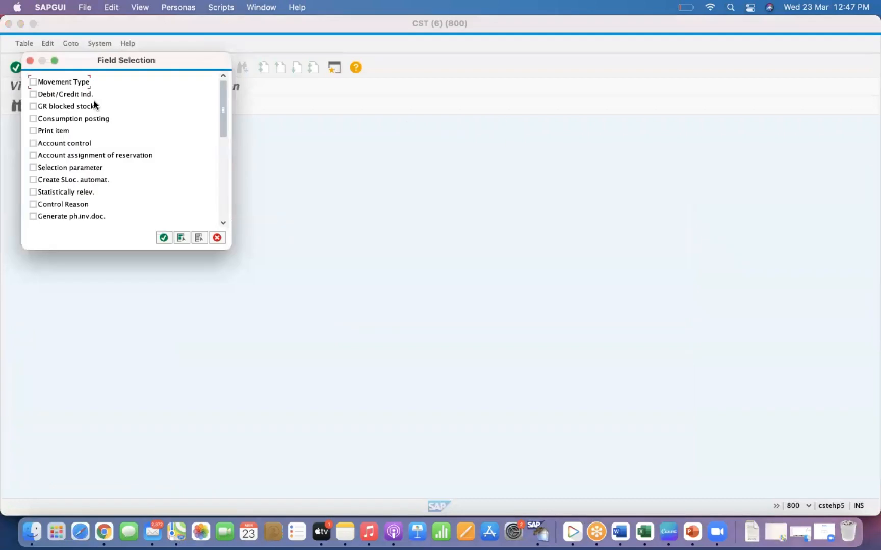
key(Return)
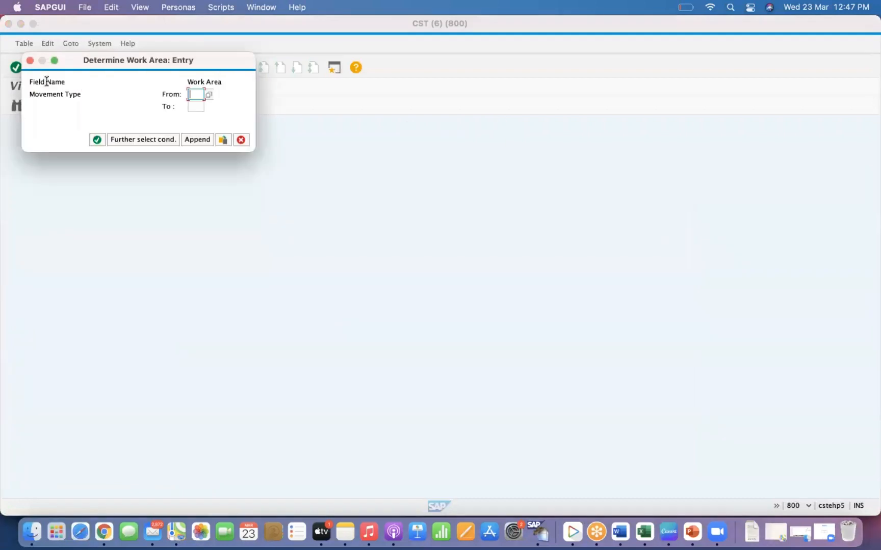
text(201)
key(Tab)
text(201)
key(Return)
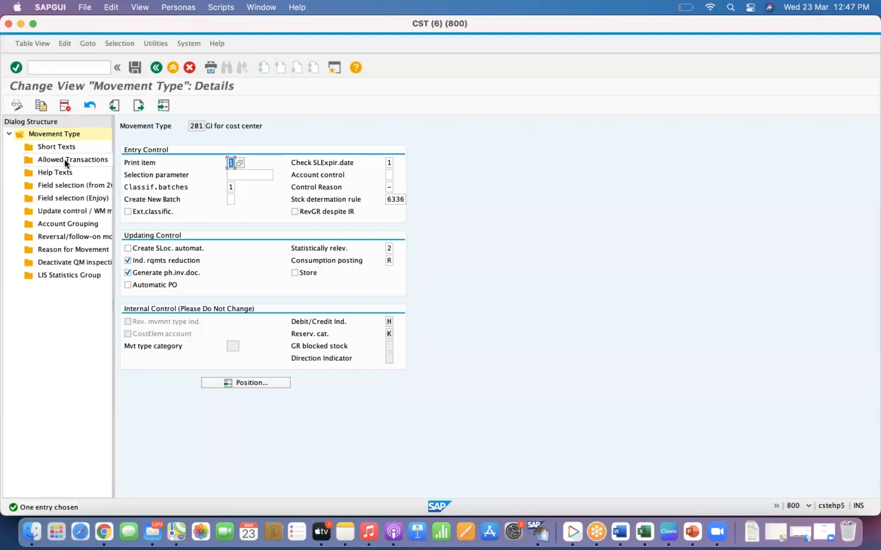
- In Field selection (Enjoy) for movement type 201, delete the SGTXT entry and save to the customizing request
double_click(66, 198)
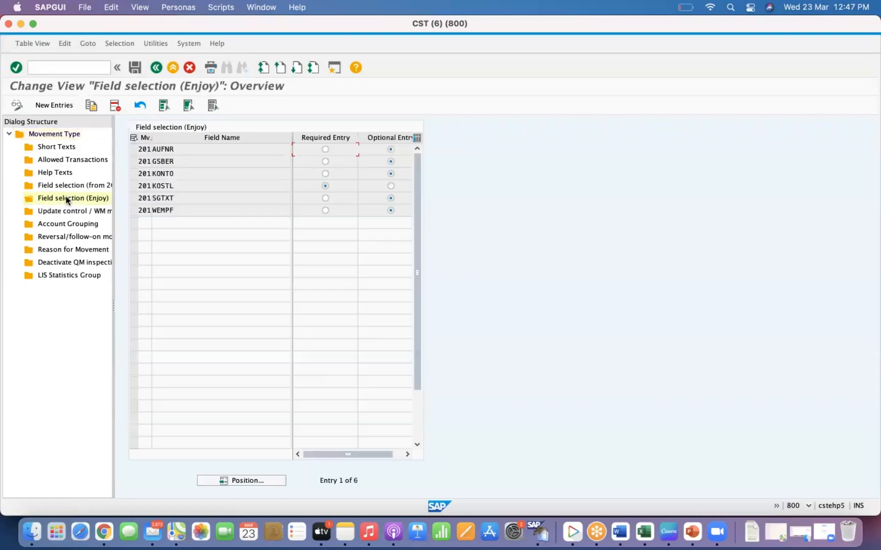
click(135, 199)
click(194, 198)
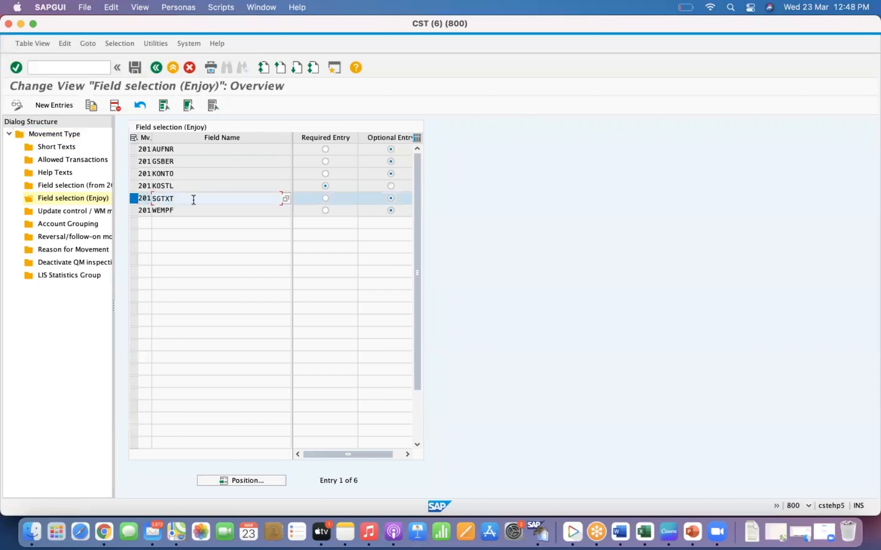
click(115, 106)
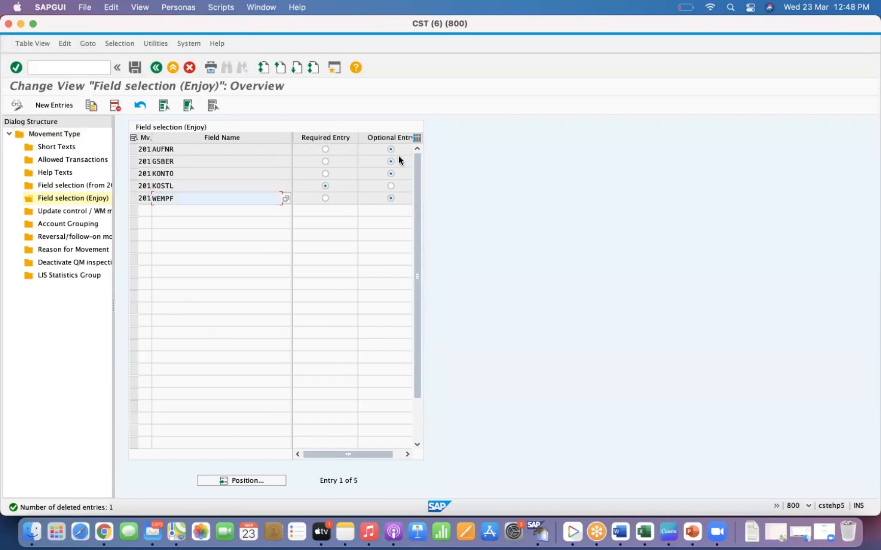
click(133, 67)
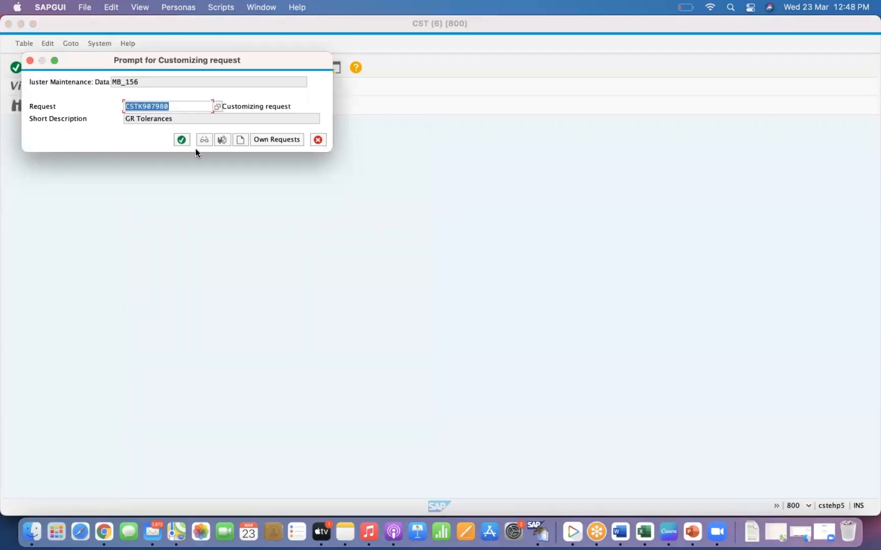
click(180, 141)
- Restart MIGO and enter material Test IDoc material_02 as the first goods issue item
click(59, 63)
text(/N)
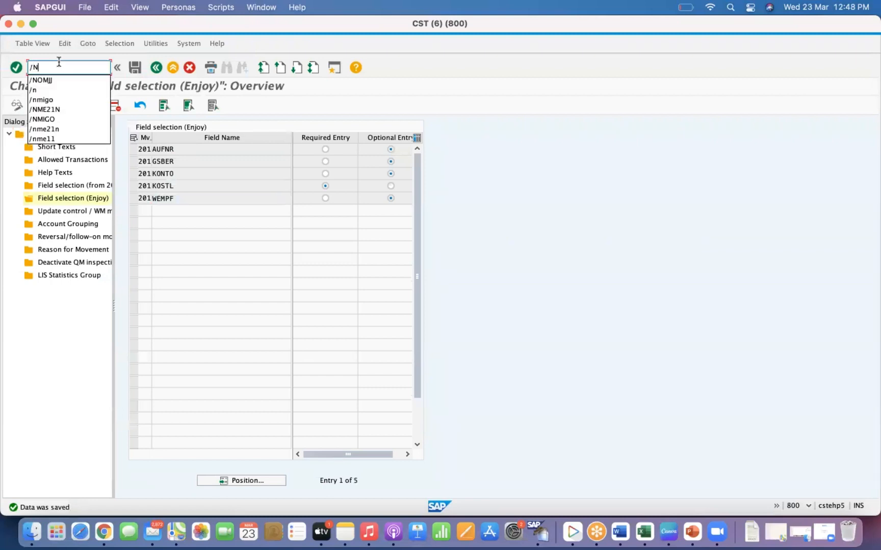
text(MIGO)
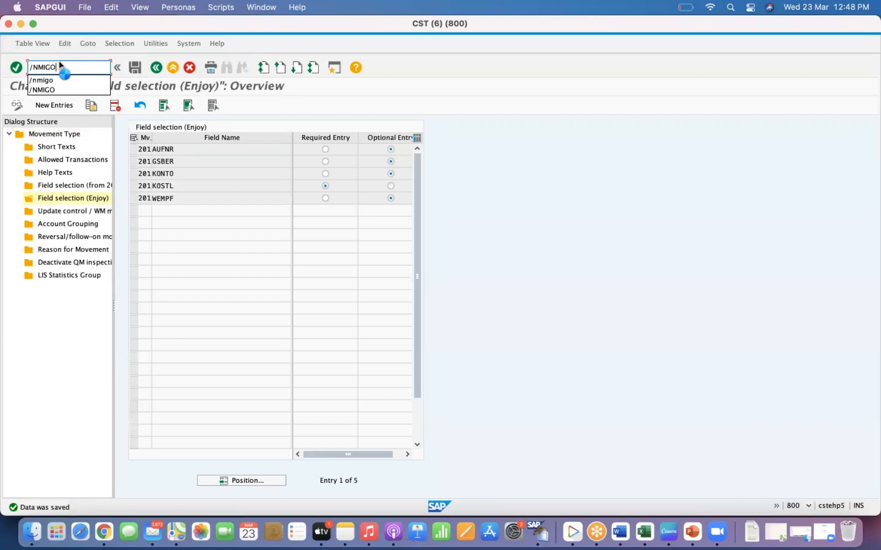
key(Return)
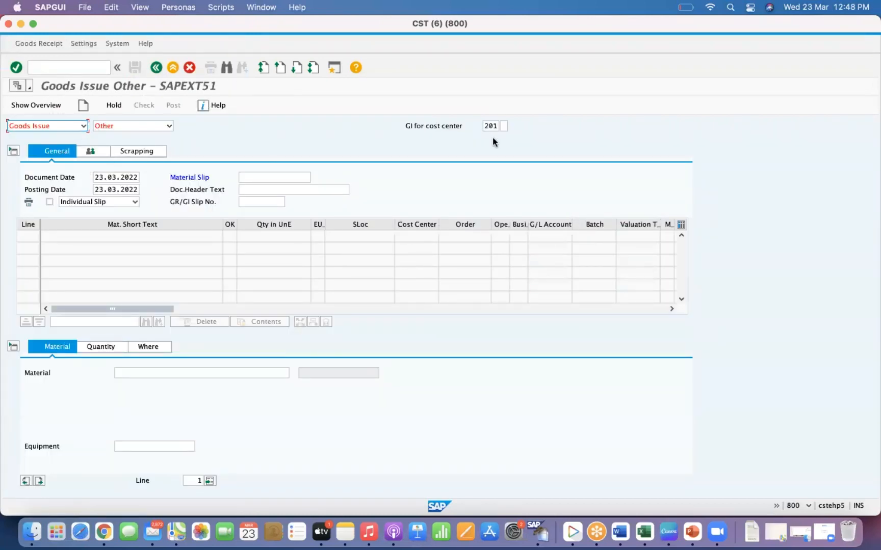
click(142, 374)
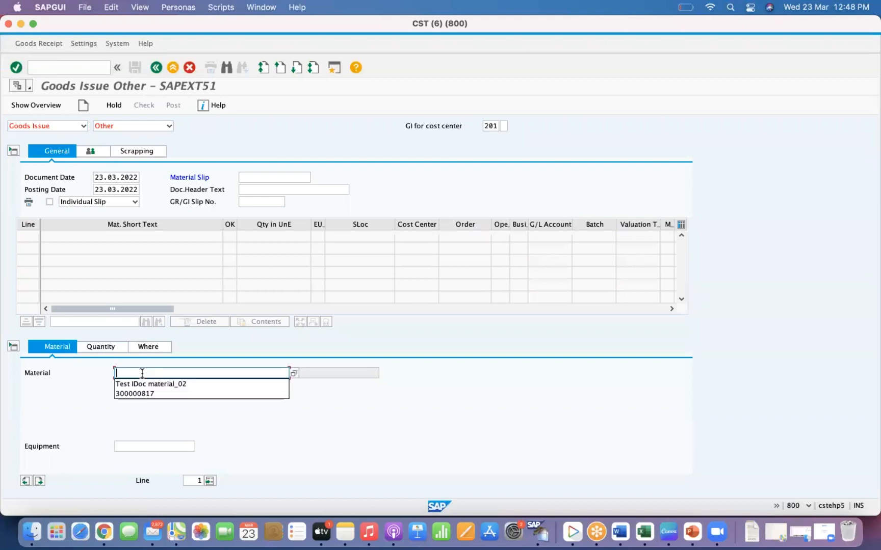
click(145, 385)
key(Return)
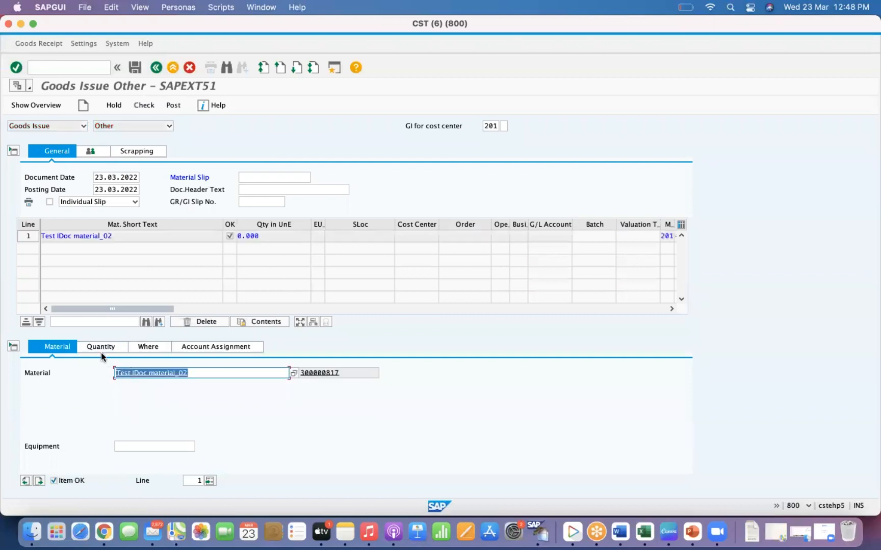
- Set the item's quantity to 3
click(102, 351)
text(3)
key(Return)
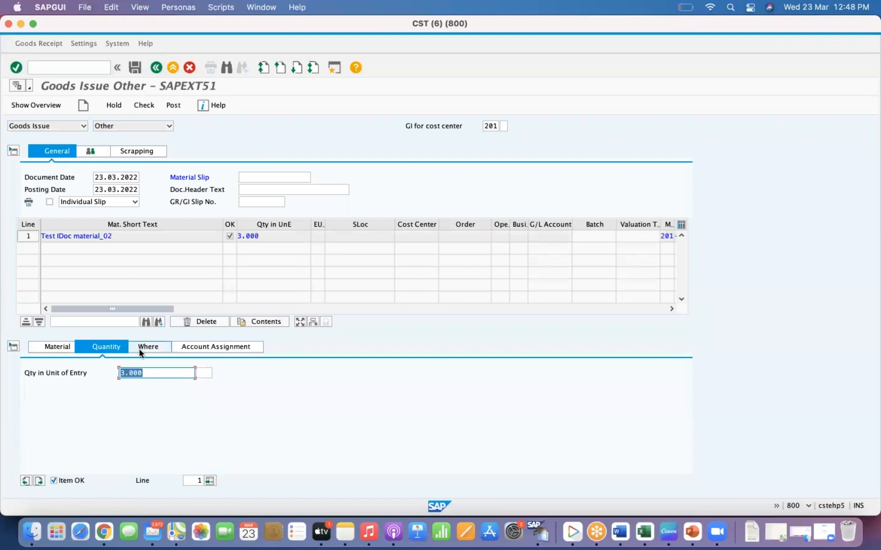
- Set the item's plant to GKP1 and storage location to 0002
click(144, 347)
click(136, 398)
text(GKPT)
key(Tab)
key(Tab)
text(0002)
key(Return)
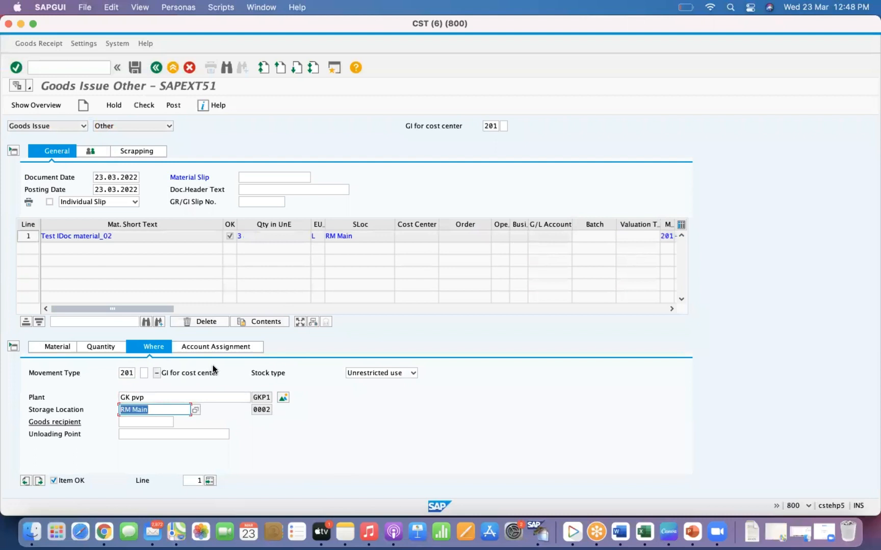
- Assign the item to cost center GKHIRING
click(218, 345)
click(116, 397)
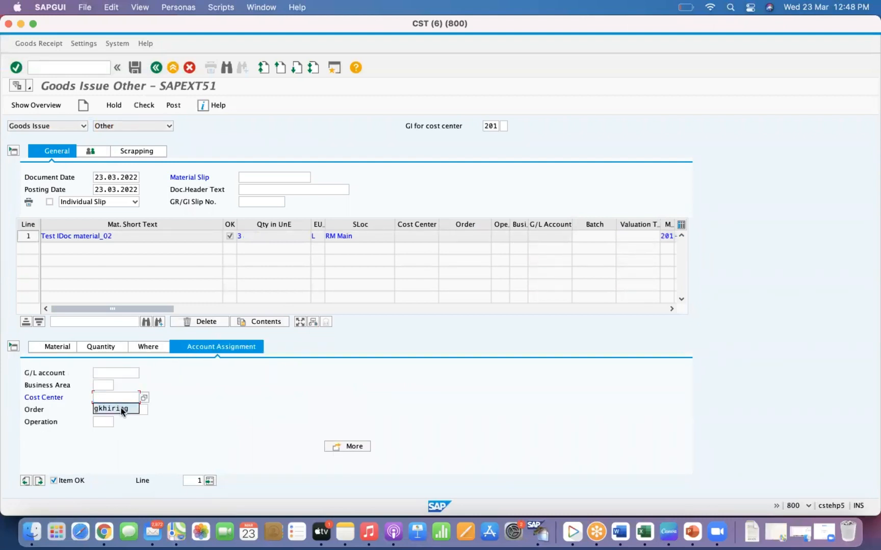
click(122, 408)
key(Return)
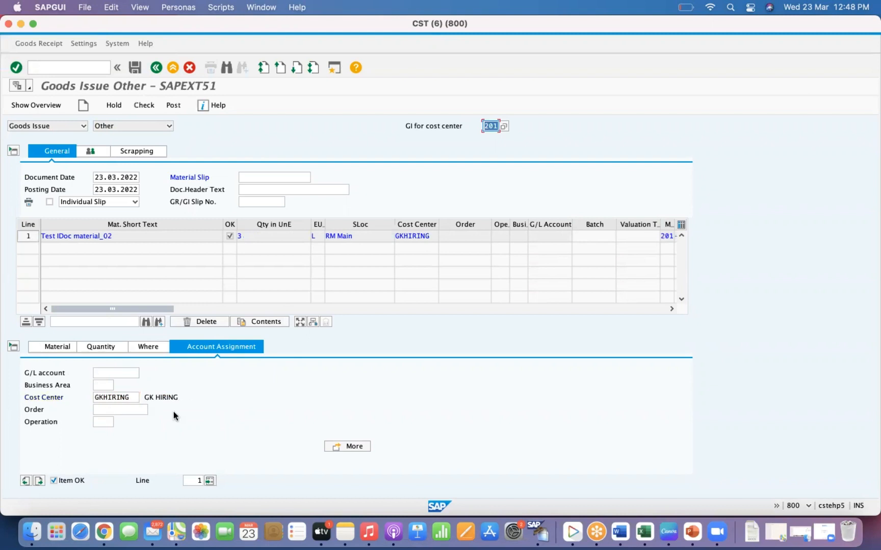
- Enter material slip TMS02 in the header, review the item's material and quantity, and post the goods issue
click(272, 177)
text(TMS02)
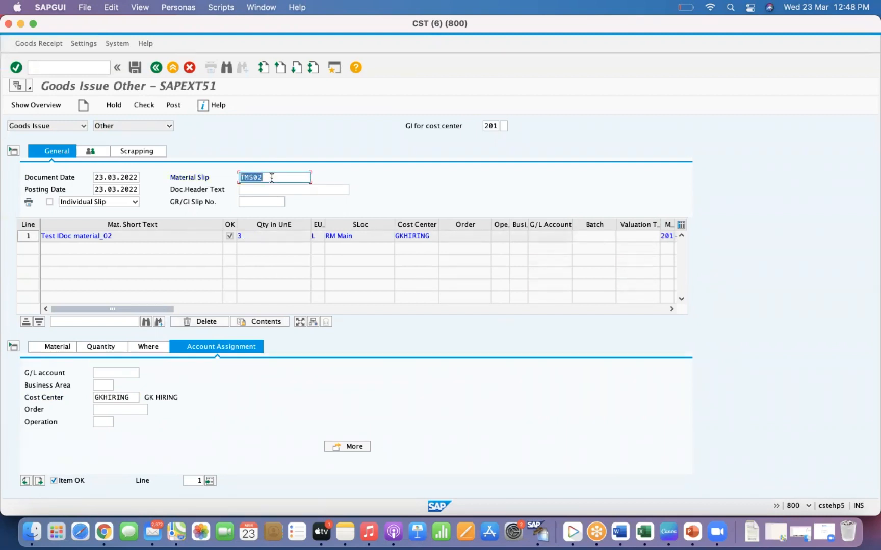
click(64, 349)
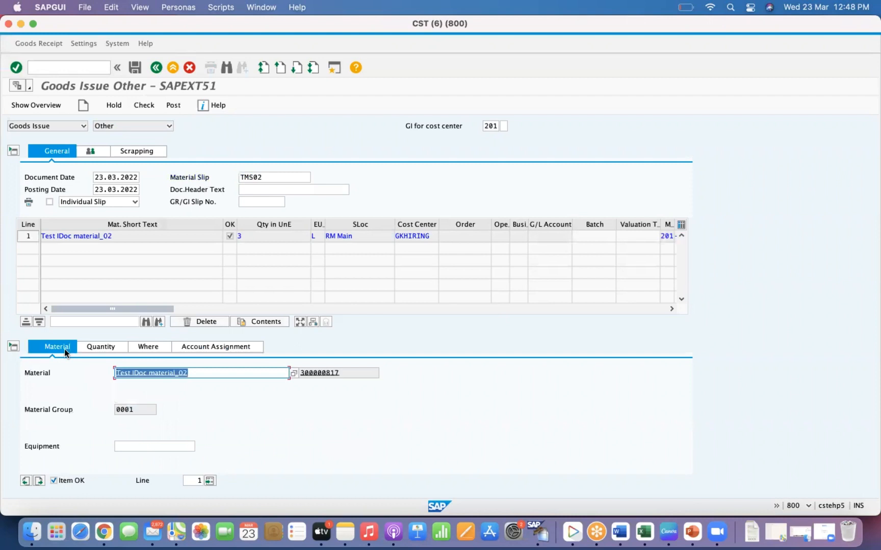
click(100, 348)
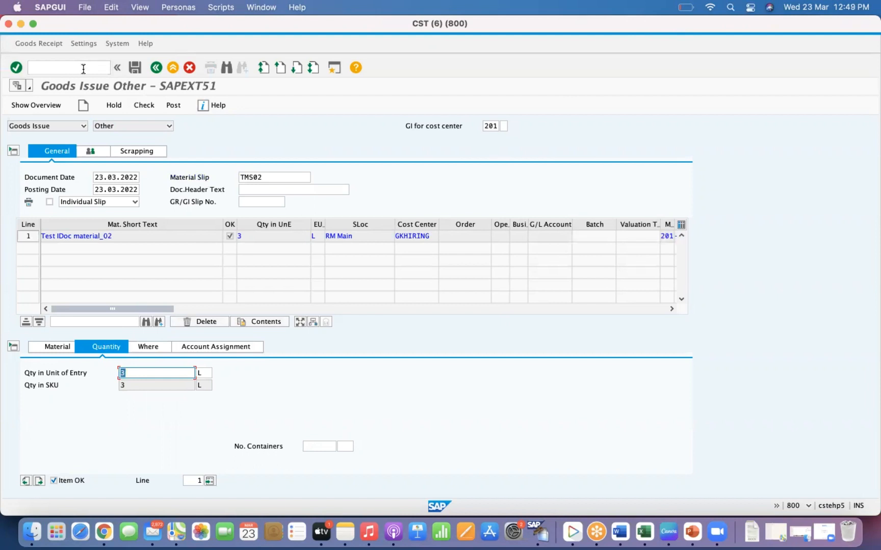
click(173, 105)
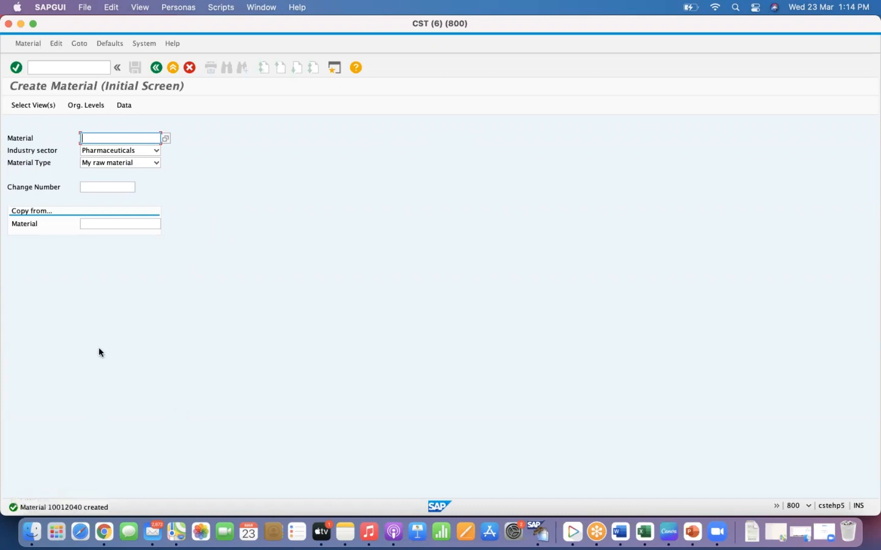
- Open the Display Material screen for material 10012040
click(42, 69)
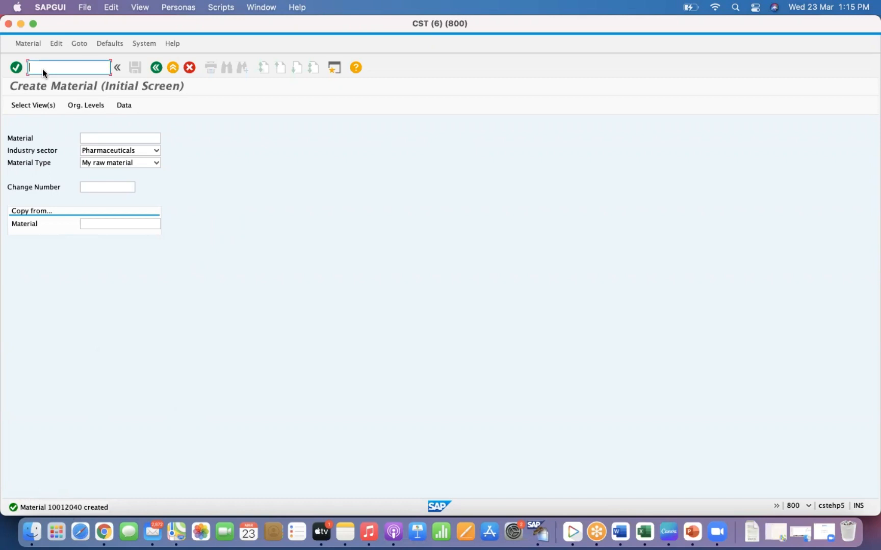
click(29, 43)
mouse_move(39, 82)
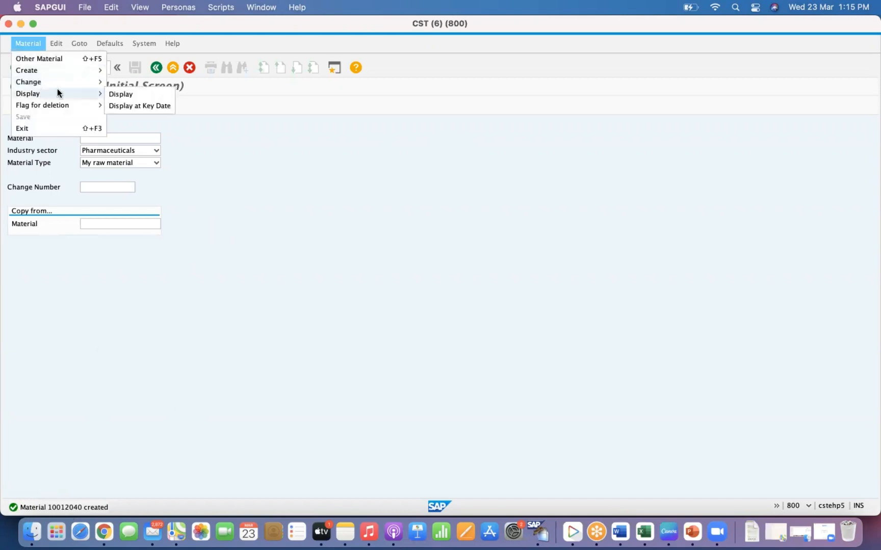
click(110, 96)
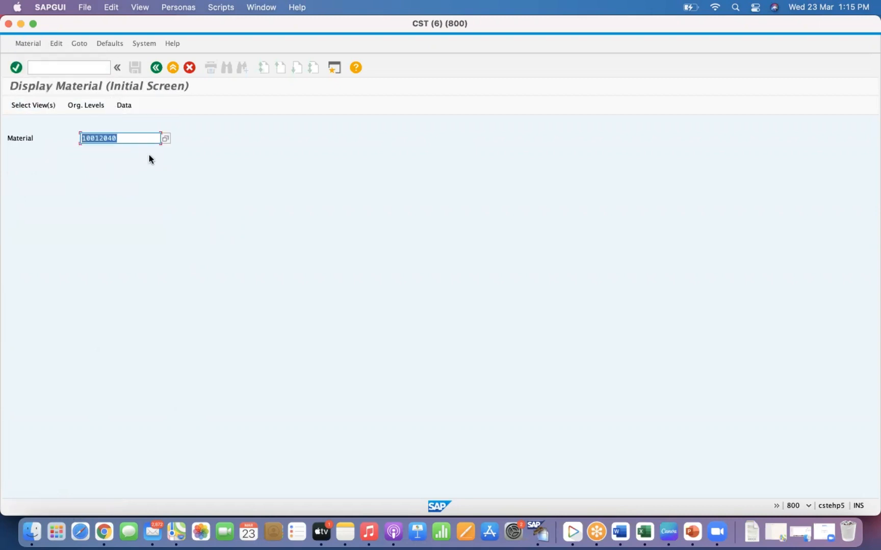
click(127, 137)
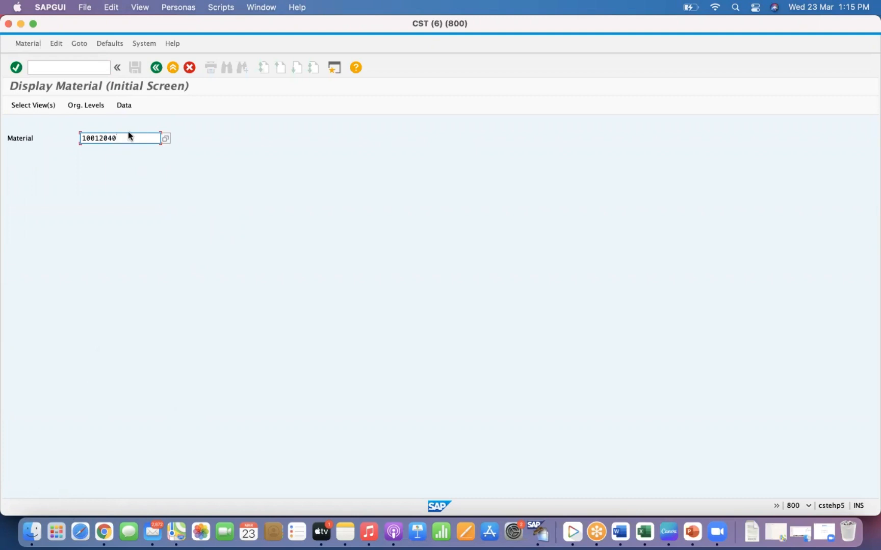
- Switch to the goods issue session and change material 10012040's material type to ZCIM
right_click(538, 532)
click(584, 468)
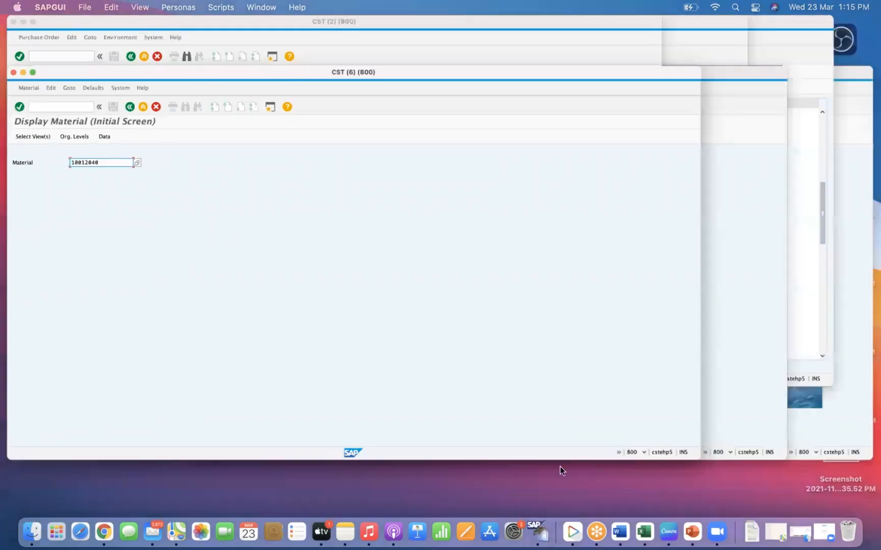
click(519, 293)
click(80, 69)
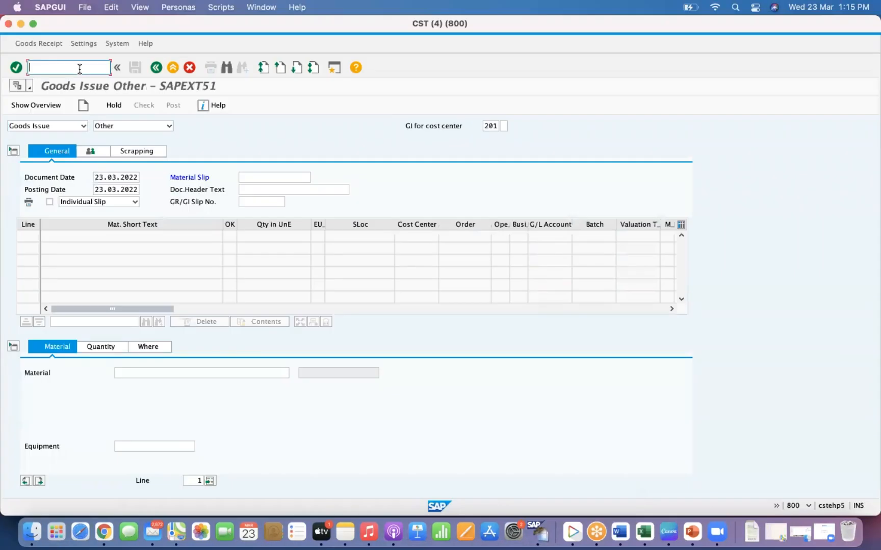
text(/nmmam)
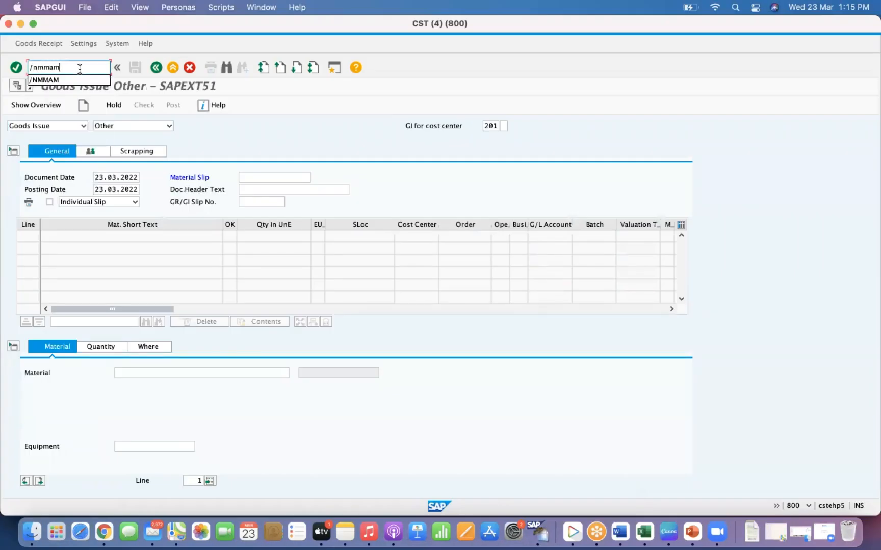
key(Return)
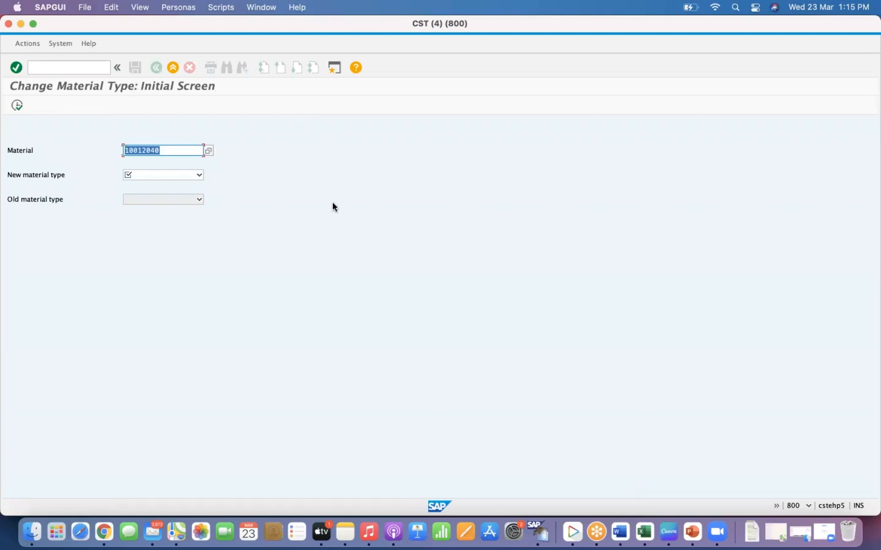
click(173, 150)
click(179, 178)
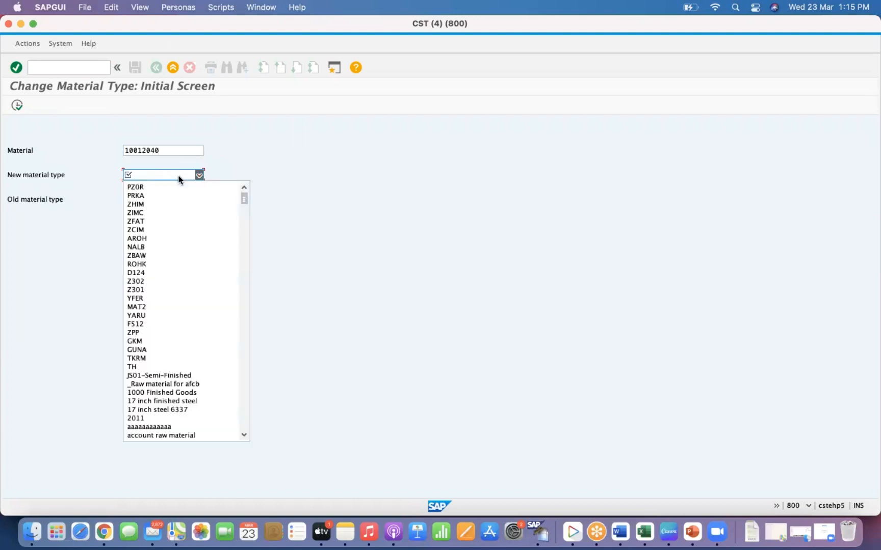
click(148, 231)
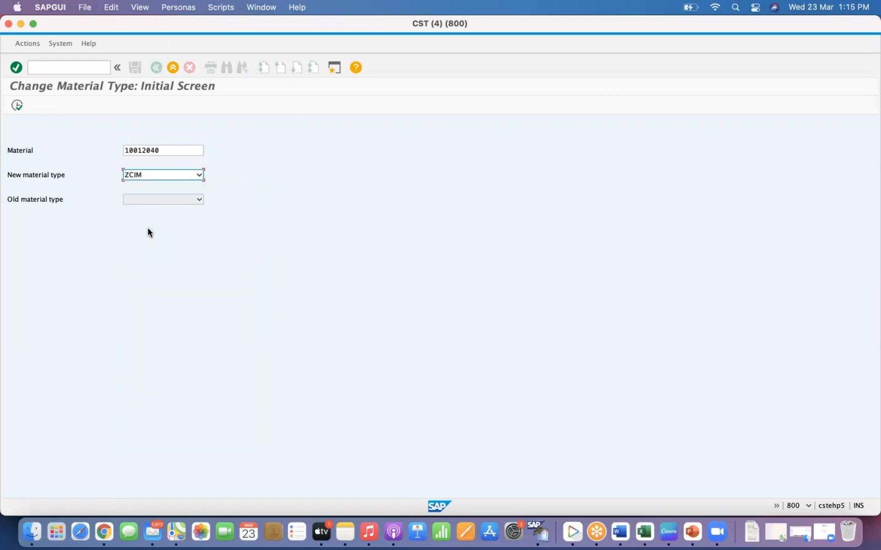
key(Return)
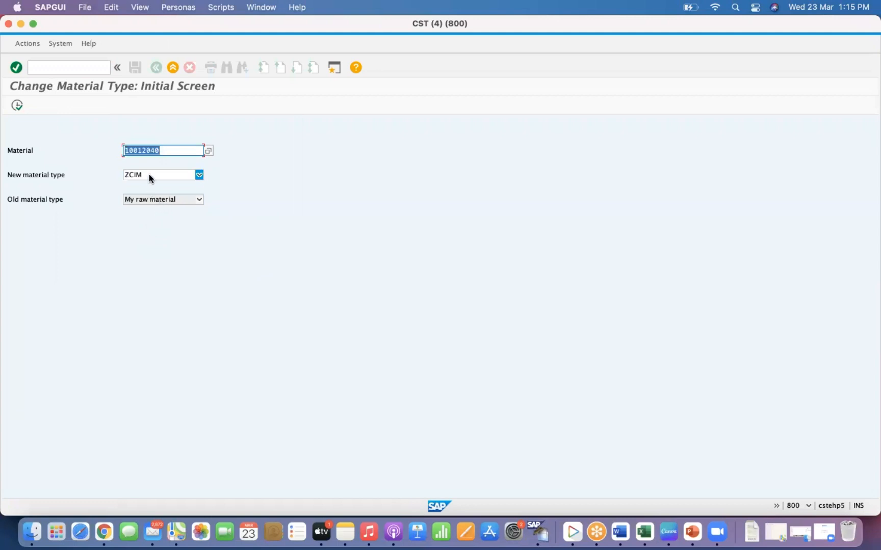
click(19, 105)
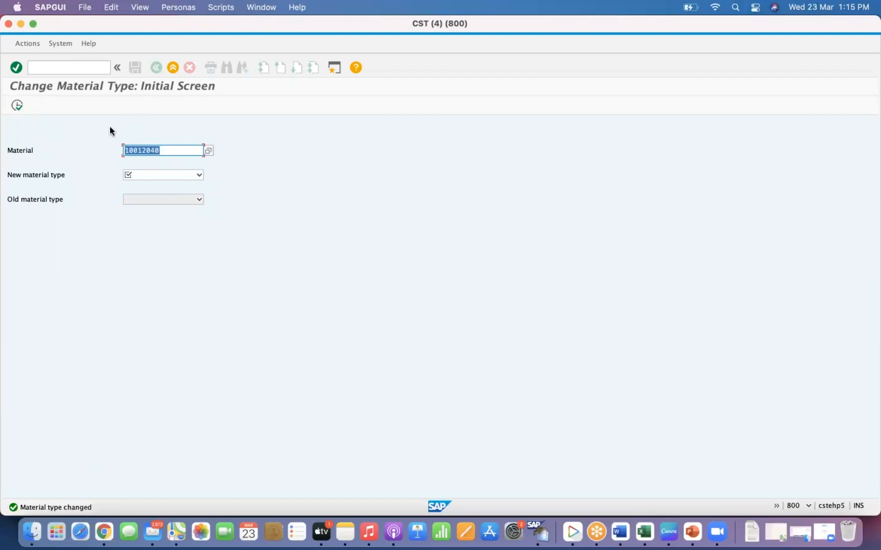
- Display material 10012040's Basic Data 1 view and inspect its material type in the status information
key(Return)
click(64, 69)
text(mm03)
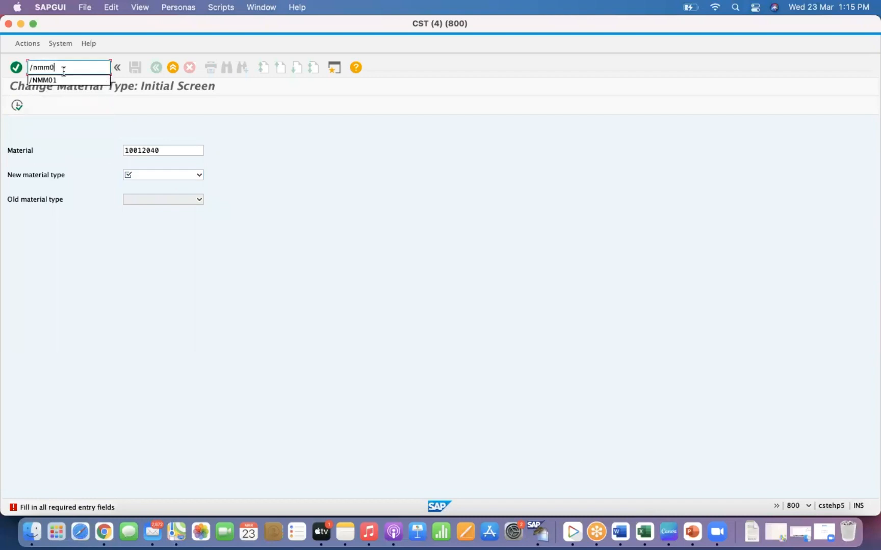
key(Return)
key(Return)
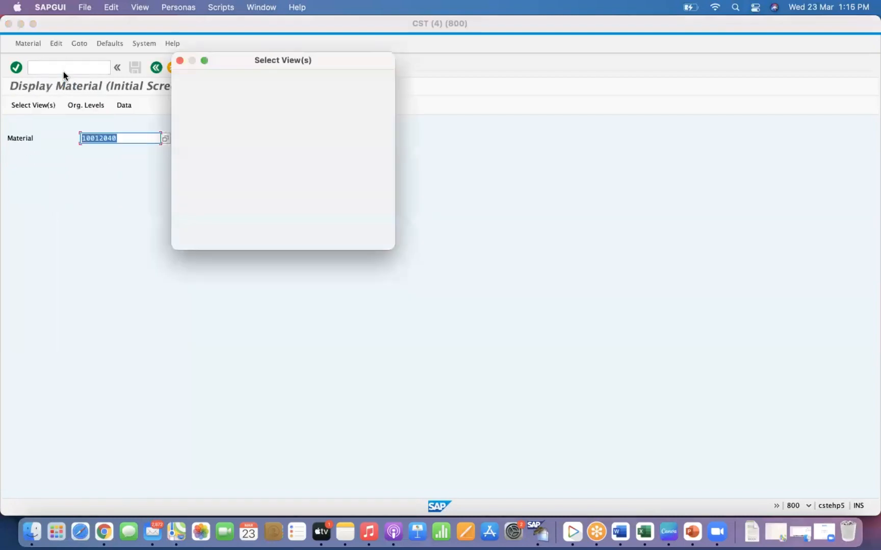
click(188, 237)
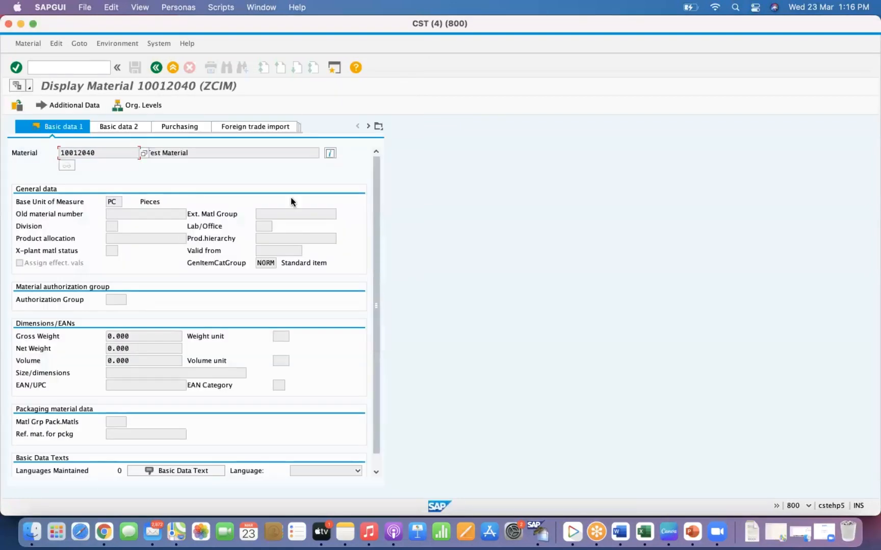
click(331, 154)
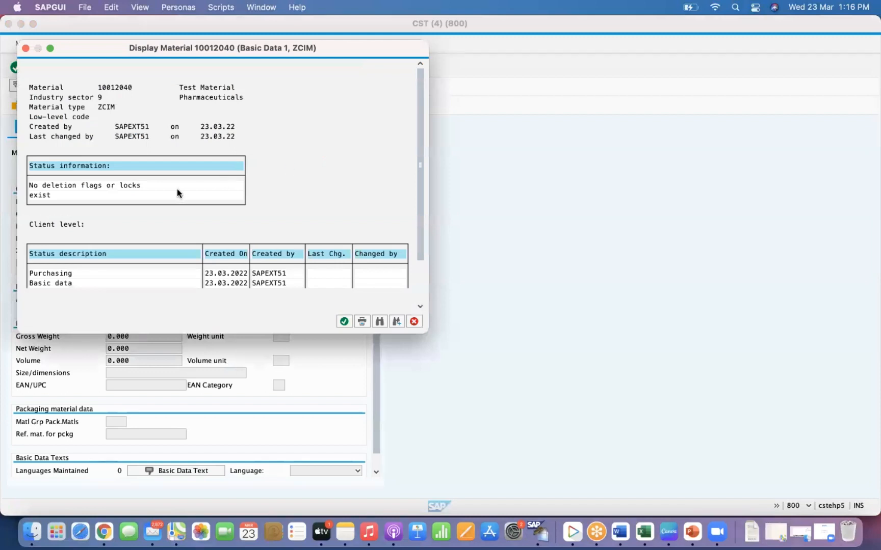
drag(98, 107, 123, 106)
click(414, 322)
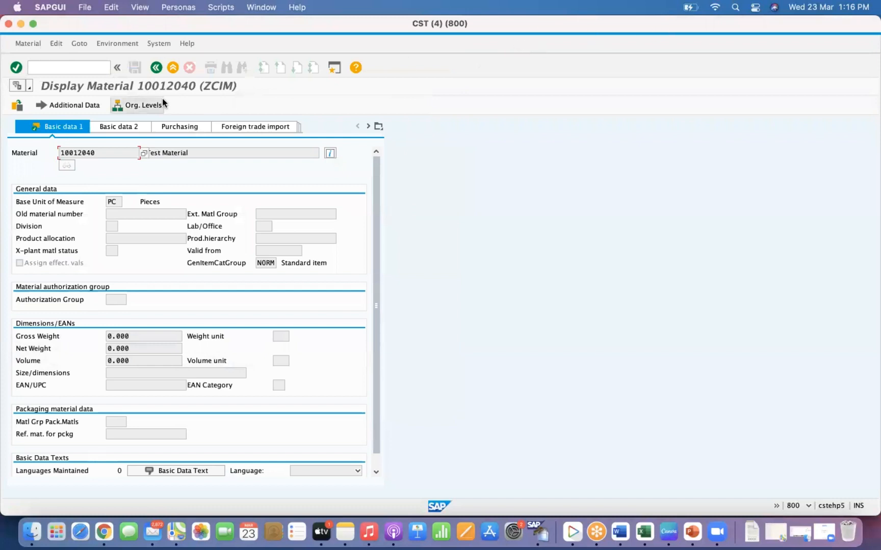
- Try to change material 300000817's material type to AROH
click(83, 68)
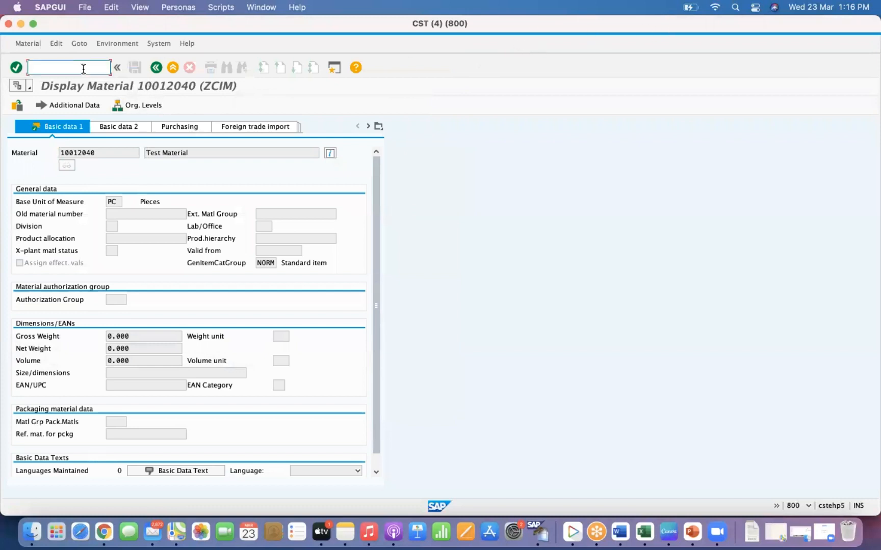
text(/nmmam)
key(BackSpace)
key(BackSpace)
key(BackSpace)
key(BackSpace)
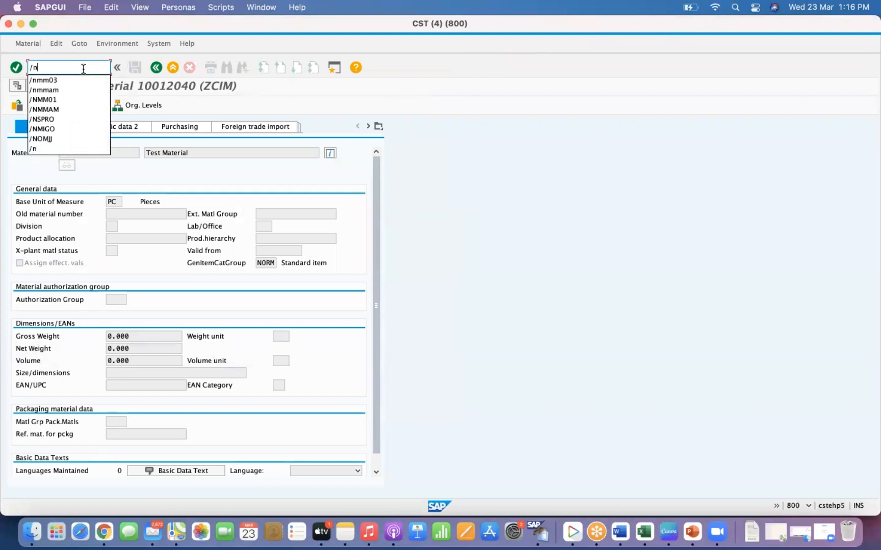
text(mmam)
key(Return)
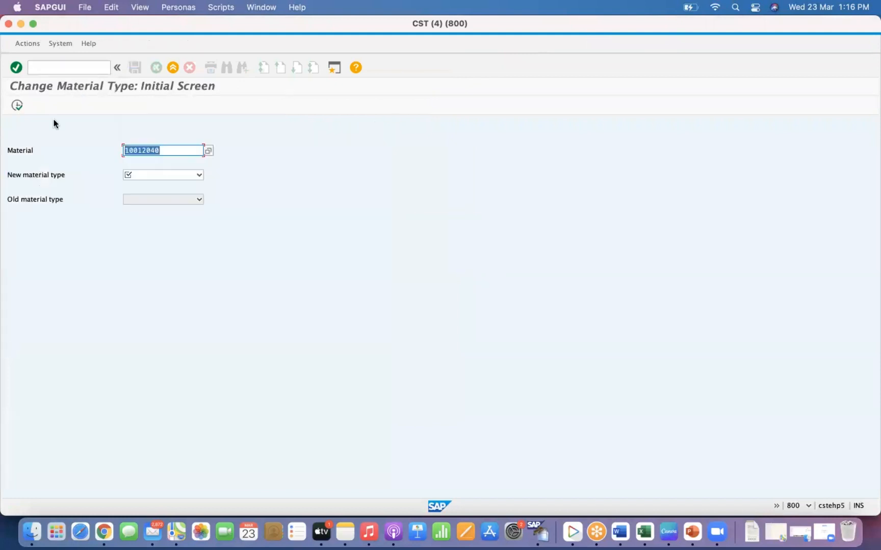
key(BackSpace)
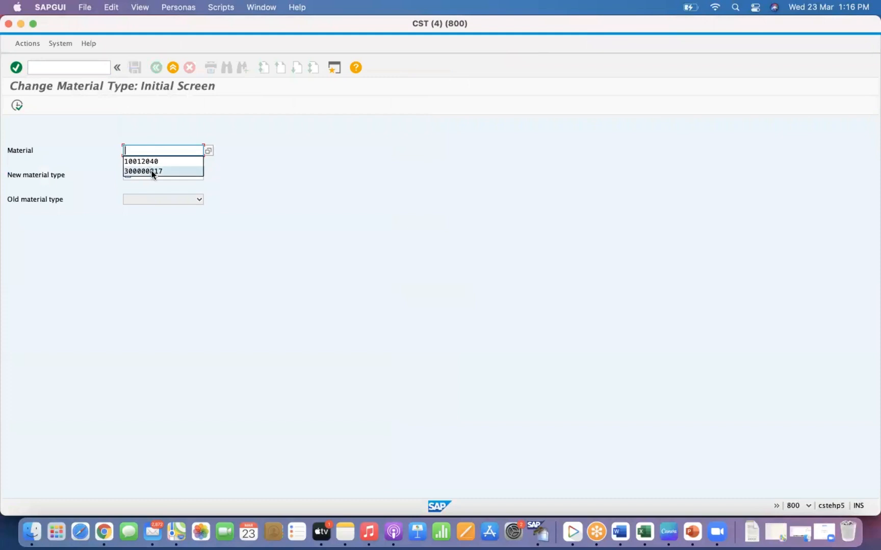
click(152, 170)
key(Return)
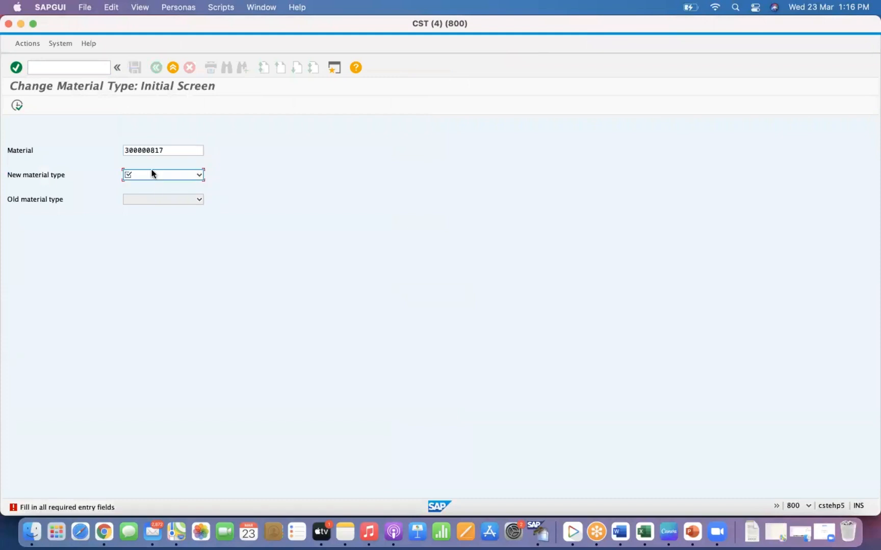
click(151, 173)
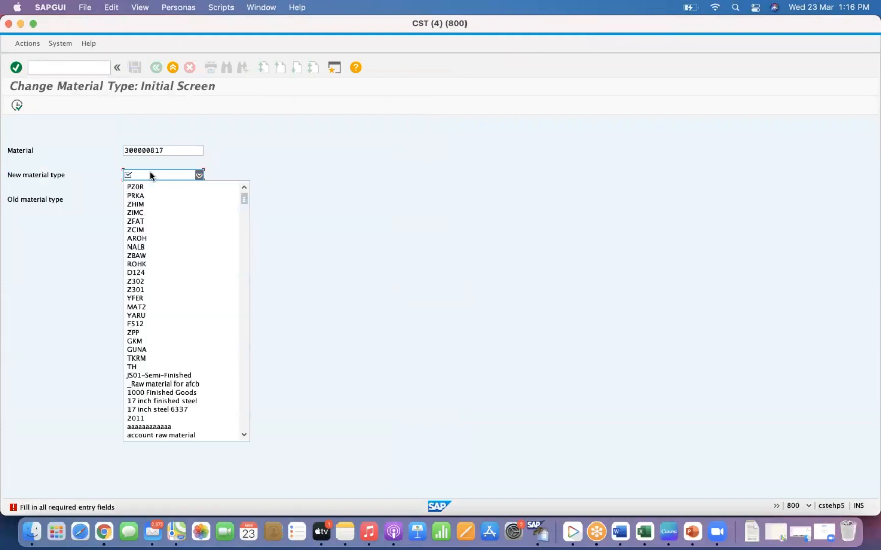
click(144, 240)
key(Return)
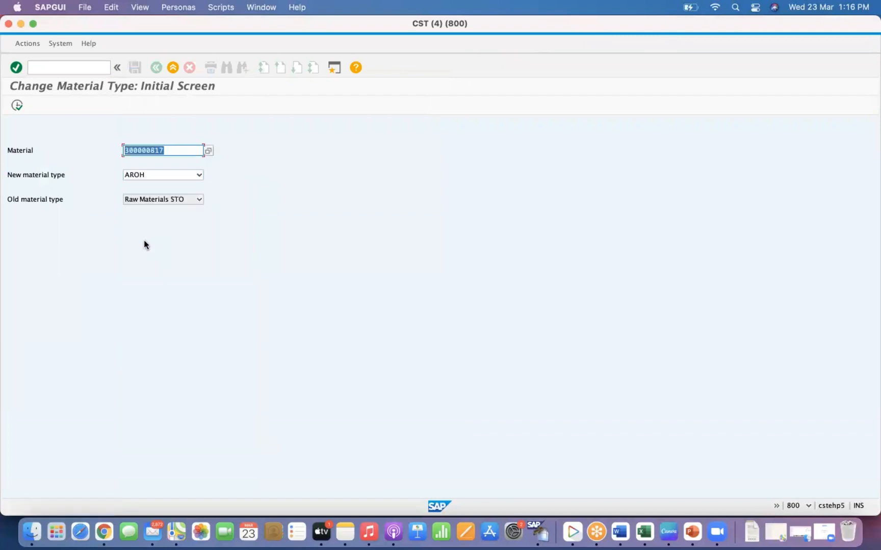
click(164, 200)
click(163, 200)
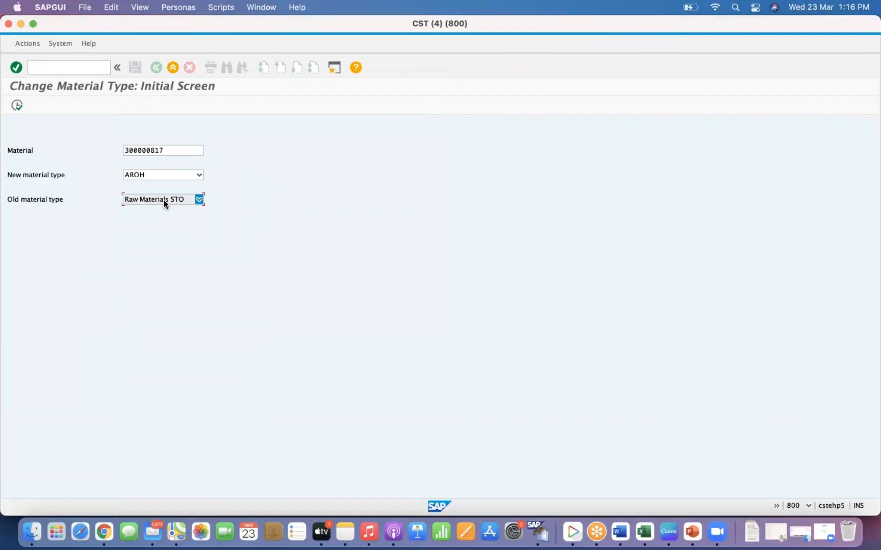
click(18, 106)
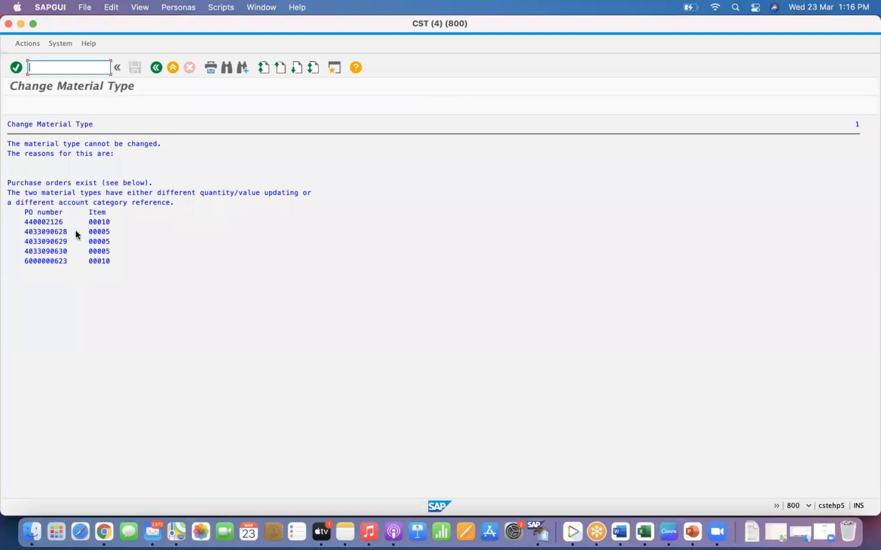
- Try to change material 300000817's material type to ZFAT and review the listed reasons
click(155, 68)
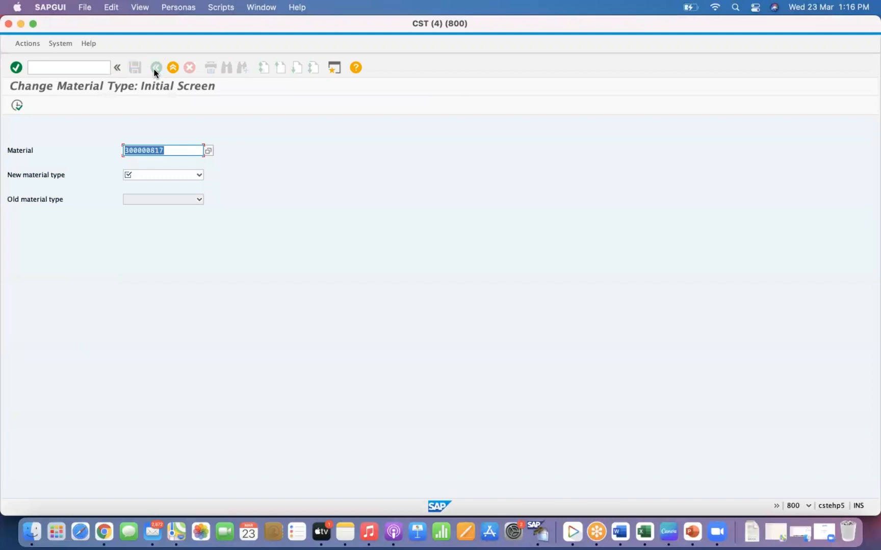
click(159, 175)
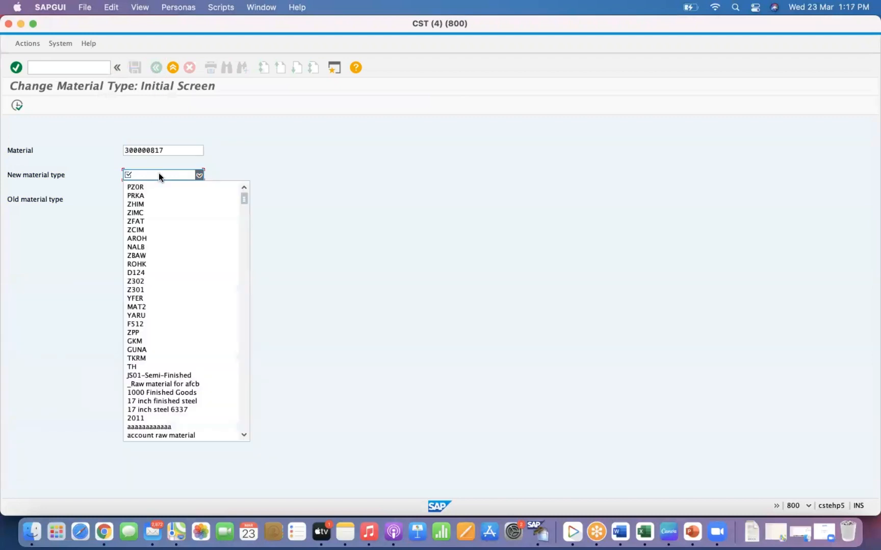
click(159, 222)
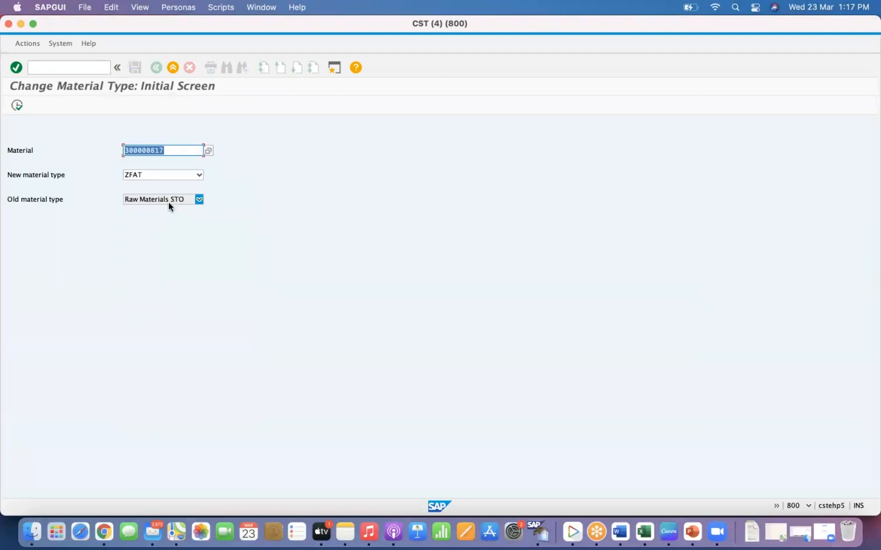
click(20, 105)
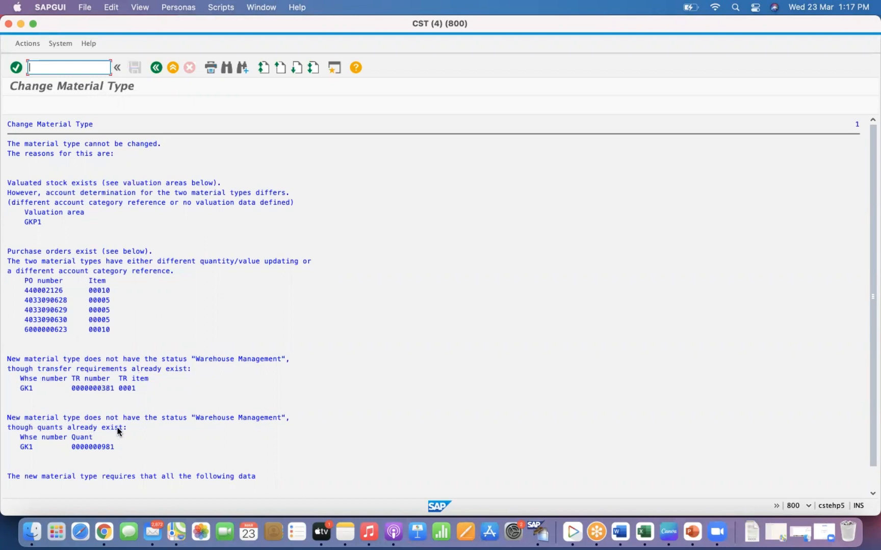
click(80, 450)
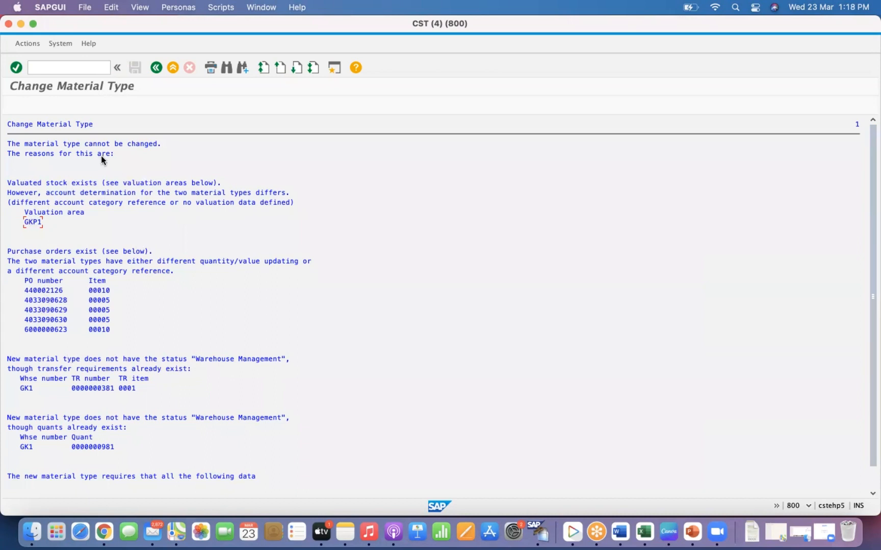
click(157, 68)
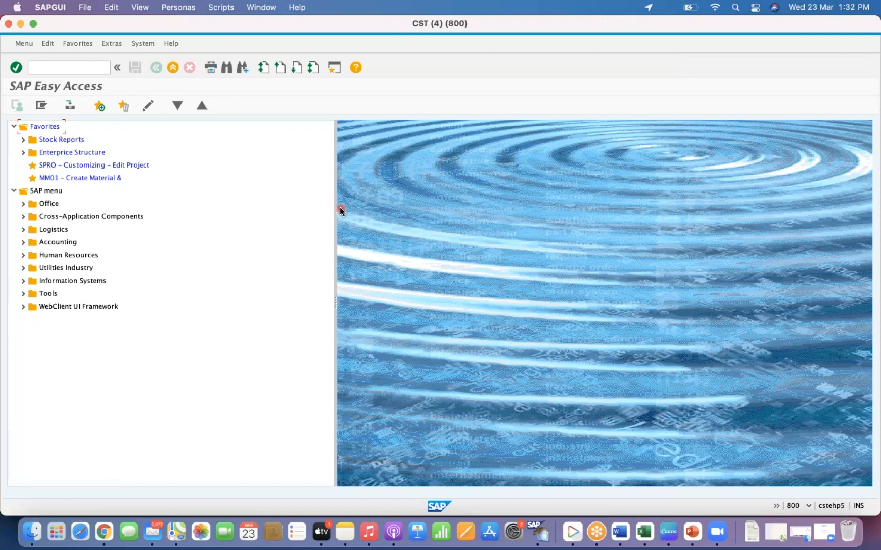
- Open material 10012041's Purchasing view for plant GKP1 and inspect its purchasing group
click(63, 72)
text(mm02)
key(Return)
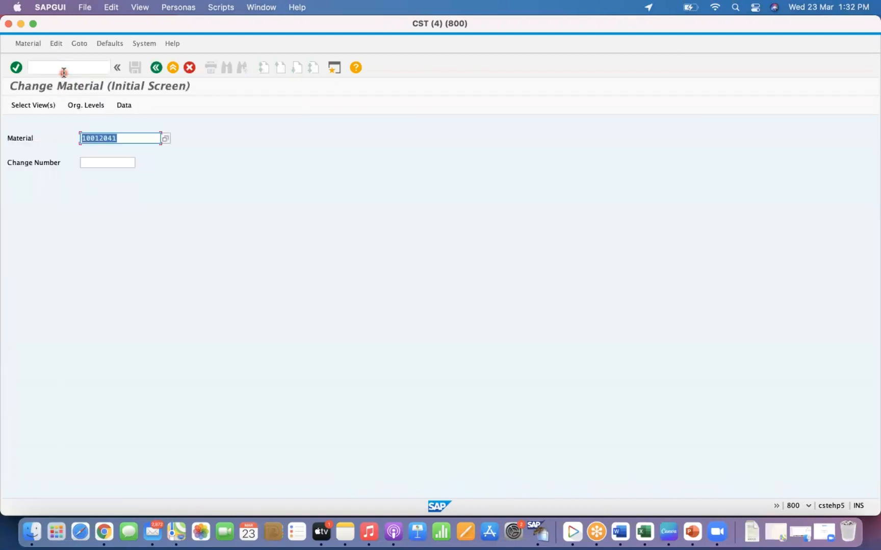
click(121, 139)
key(Return)
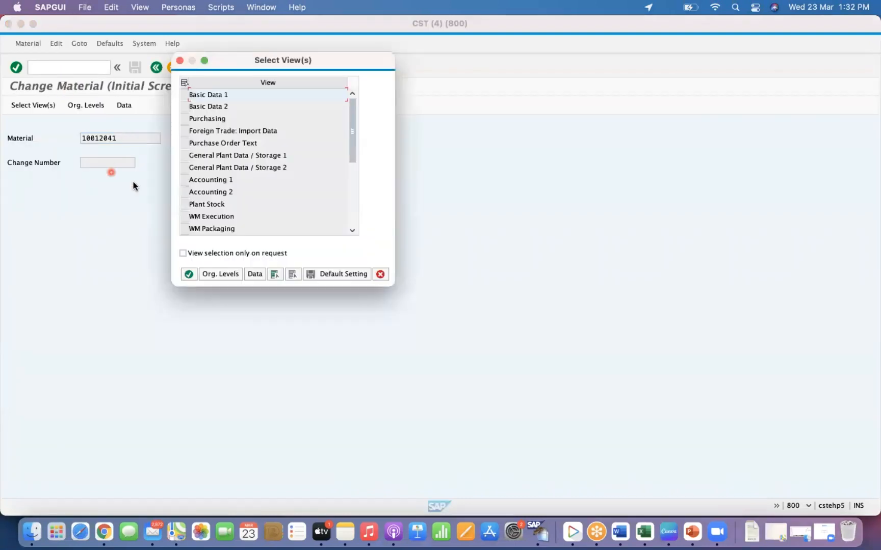
click(189, 119)
click(218, 267)
click(184, 120)
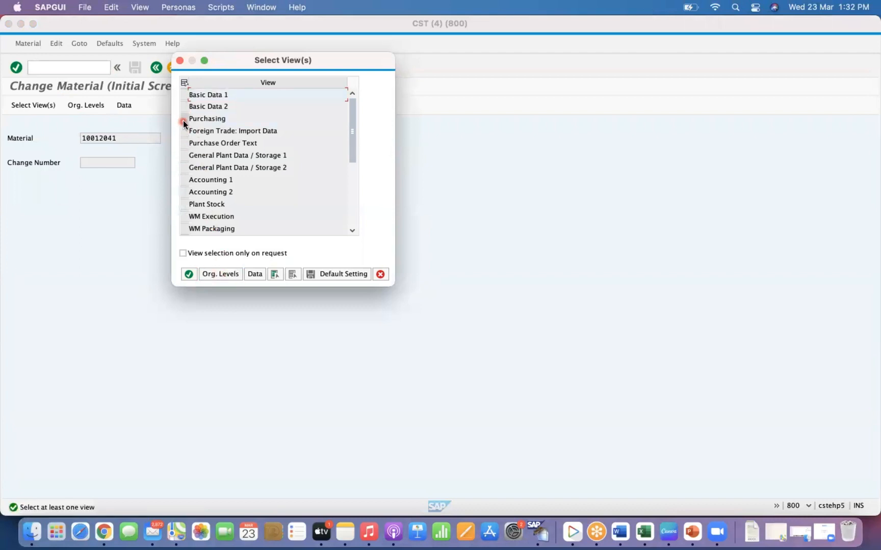
click(210, 275)
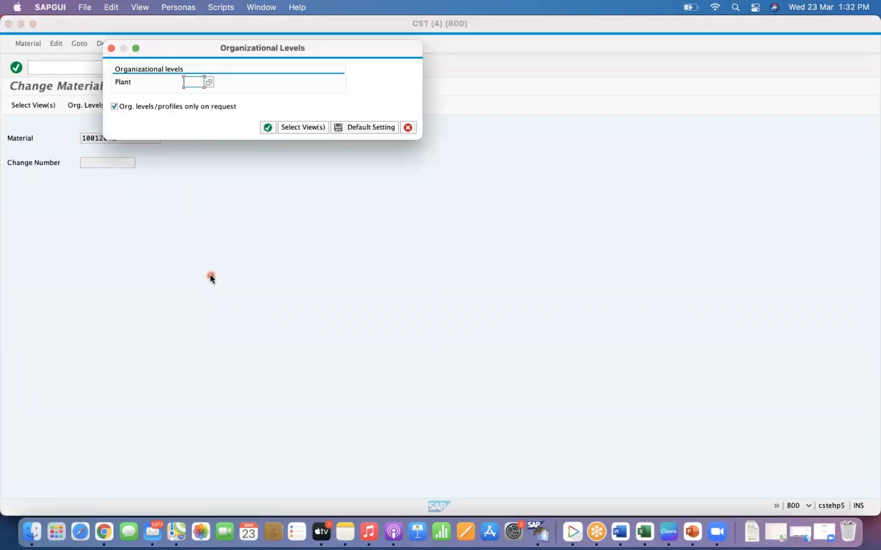
text(GKP1)
key(Return)
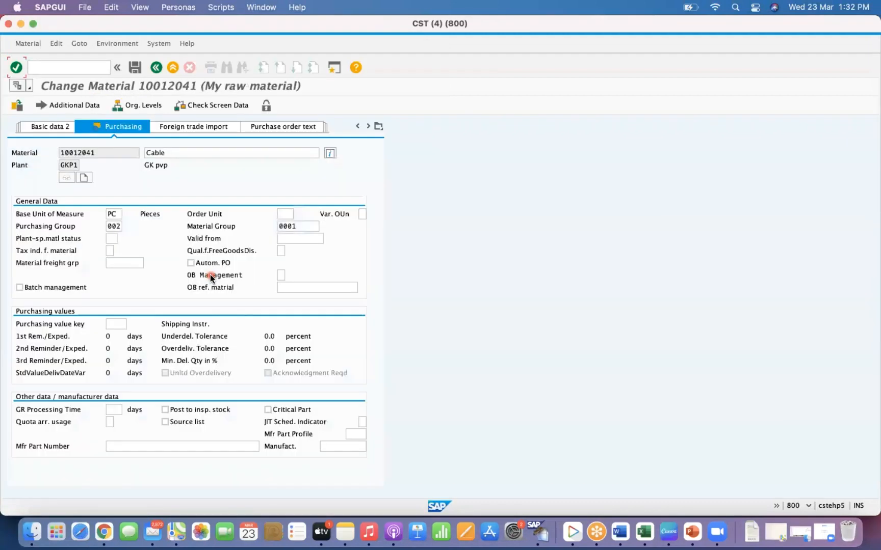
click(116, 227)
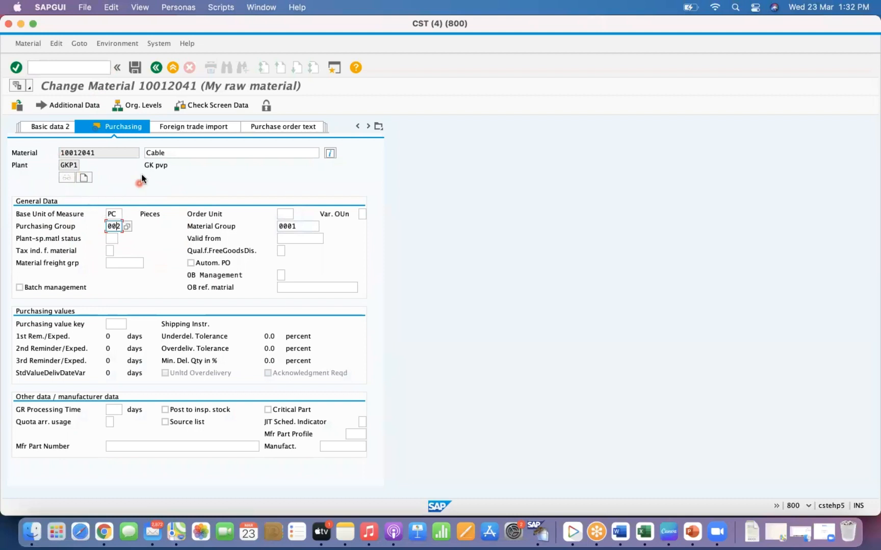
- Open vendor GKV5's purchasing data for purchasing organization GP0R and inspect its default purchasing group
click(76, 70)
text(/NMK02)
key(Return)
click(135, 148)
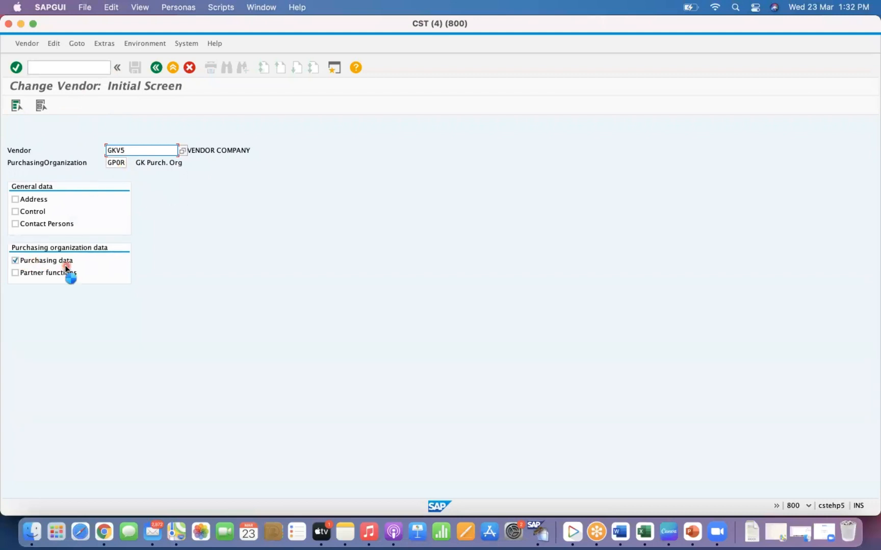
key(Return)
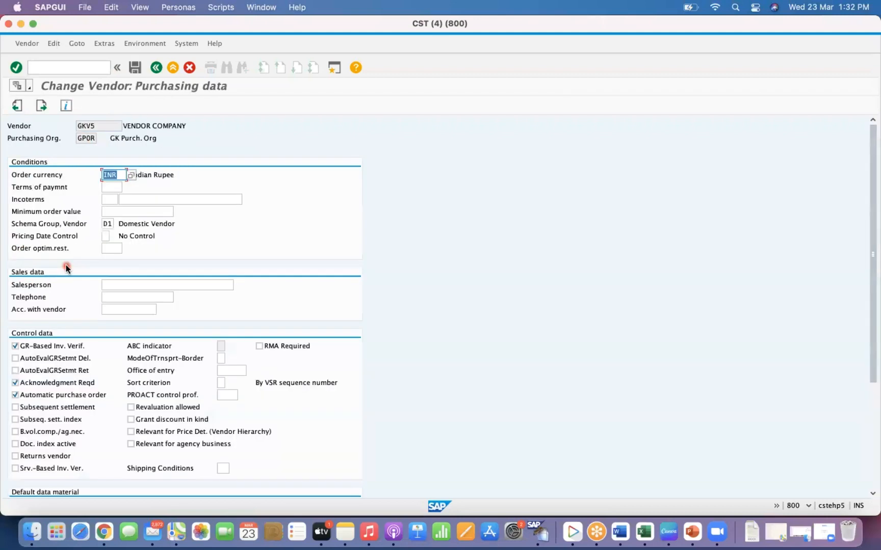
click(872, 403)
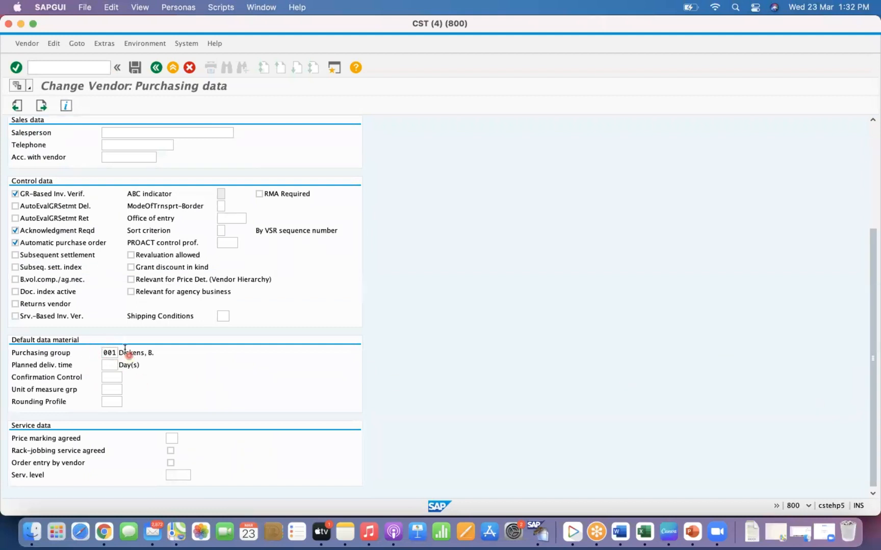
click(873, 185)
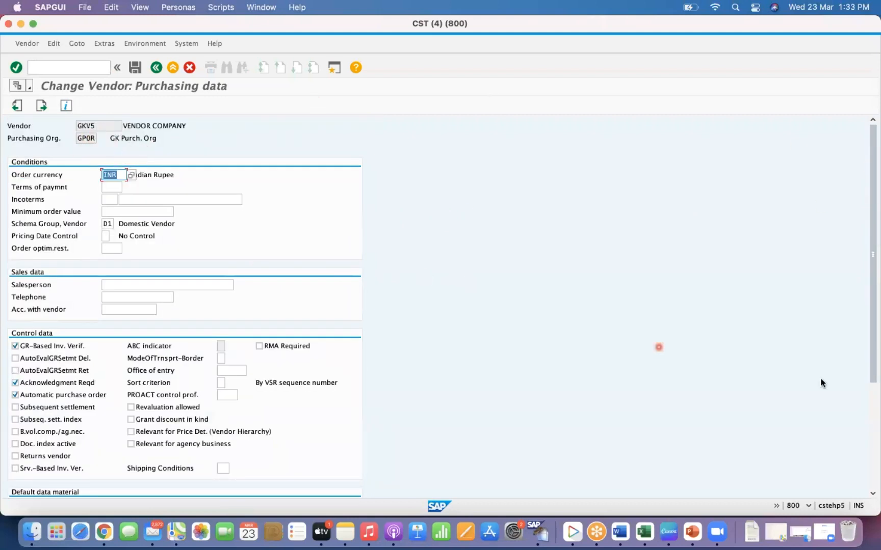
click(870, 415)
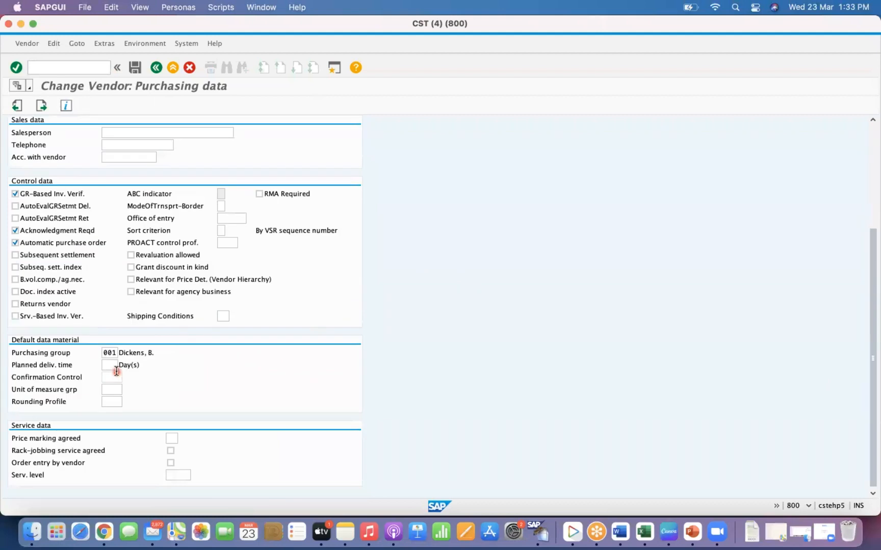
- Start an info record for vendor GKV5 and material 10012041 in purchasing organization GP0R without a plant, and check its purchasing group
click(75, 67)
text(/nme11)
key(Return)
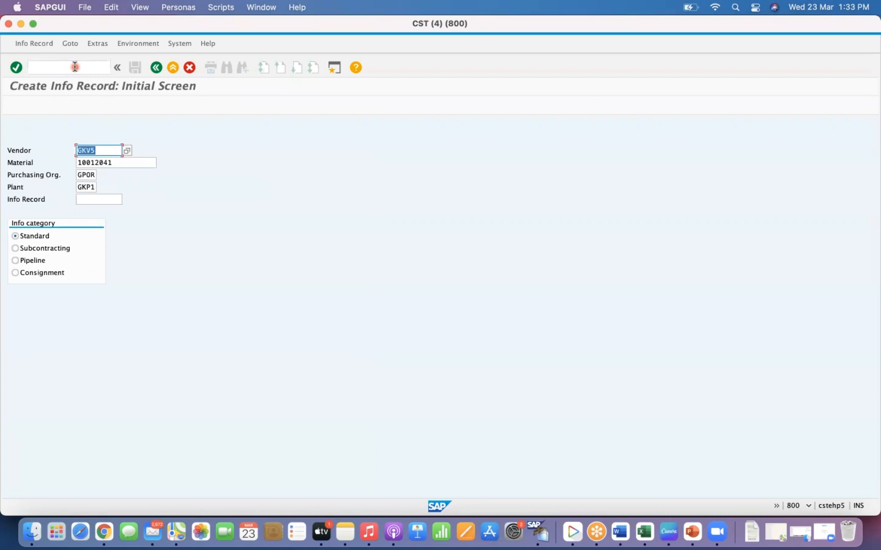
click(119, 165)
click(90, 174)
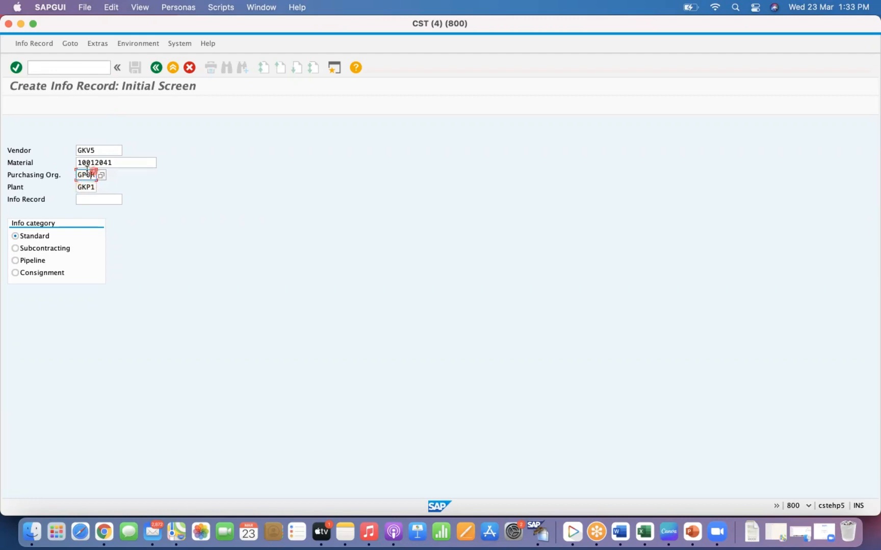
click(89, 199)
key(Tab)
key(BackSpace)
click(112, 199)
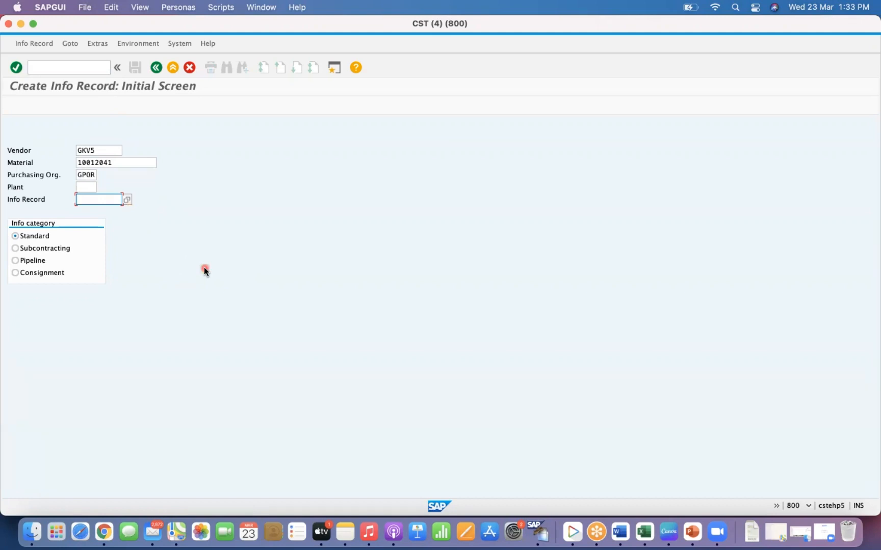
click(82, 185)
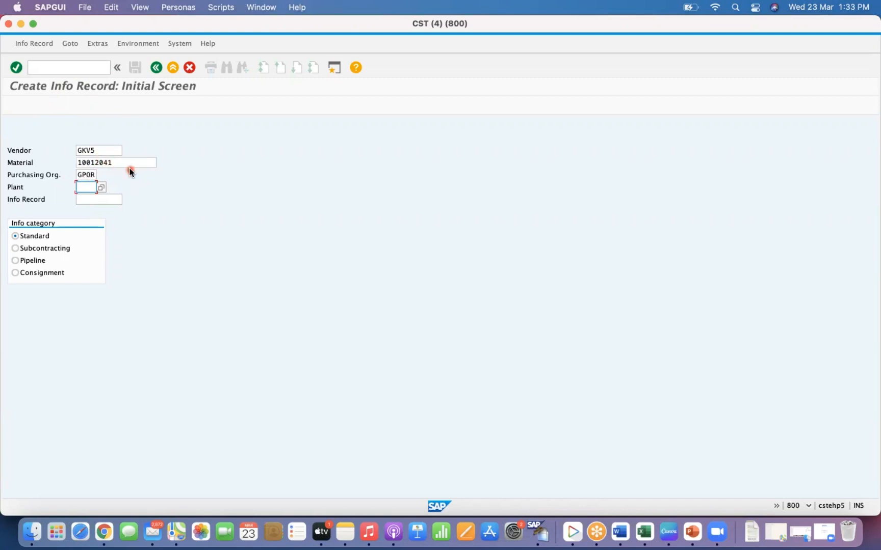
key(Return)
key(Return)
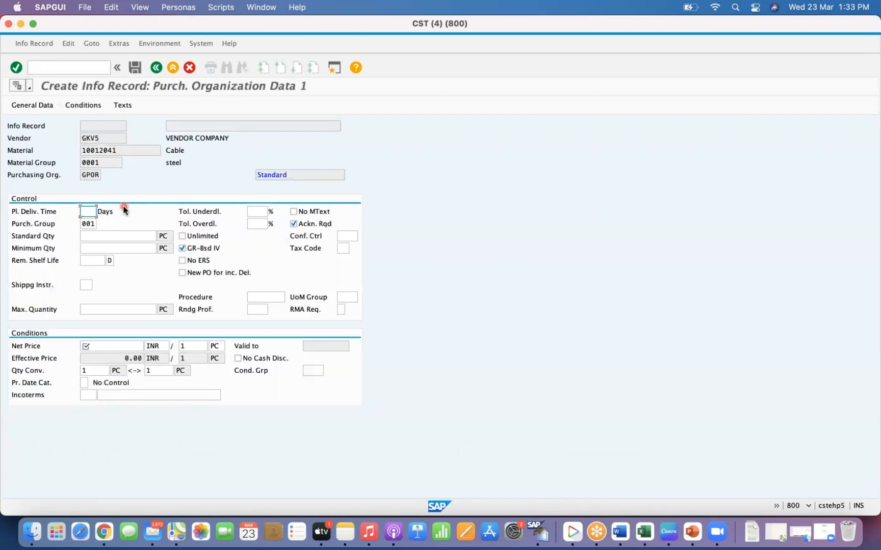
click(88, 224)
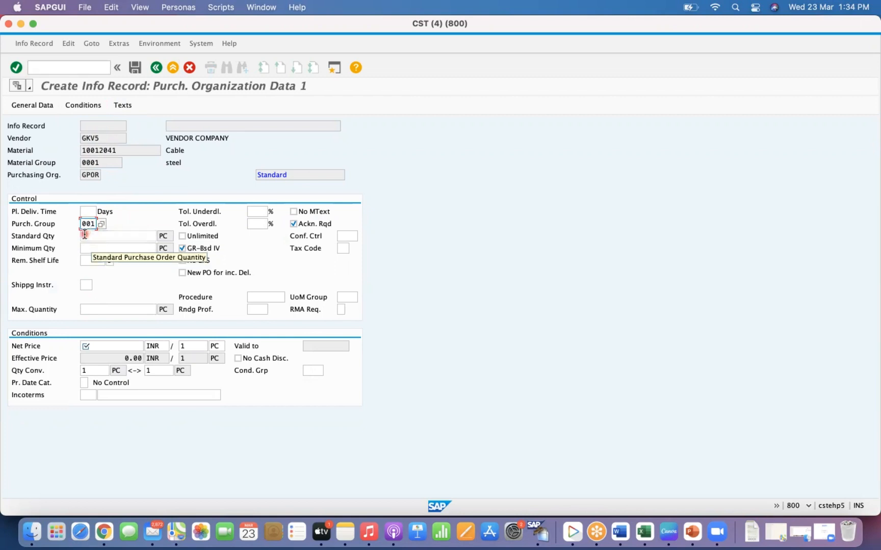
- Restart the info record for vendor GKV5 and material 10012041 with plant GKP1 and review its purchasing group
click(70, 68)
text(/nme11)
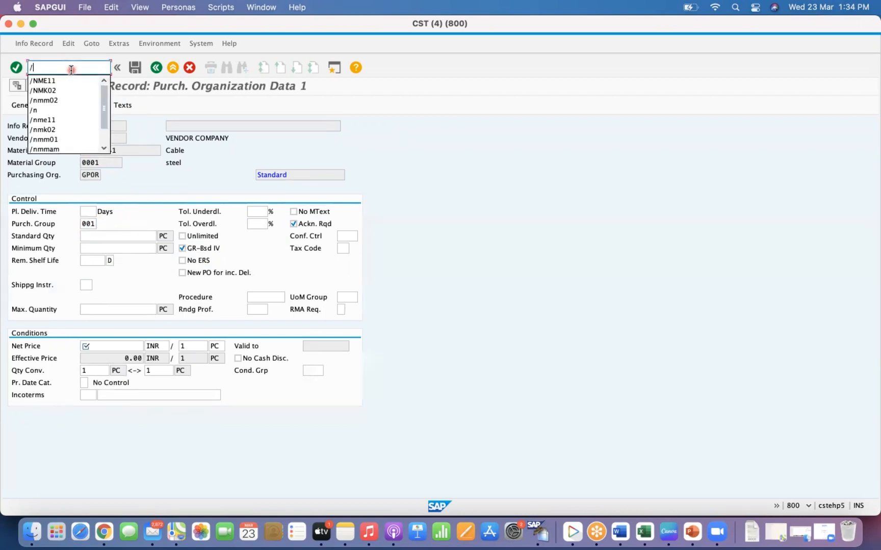
key(Return)
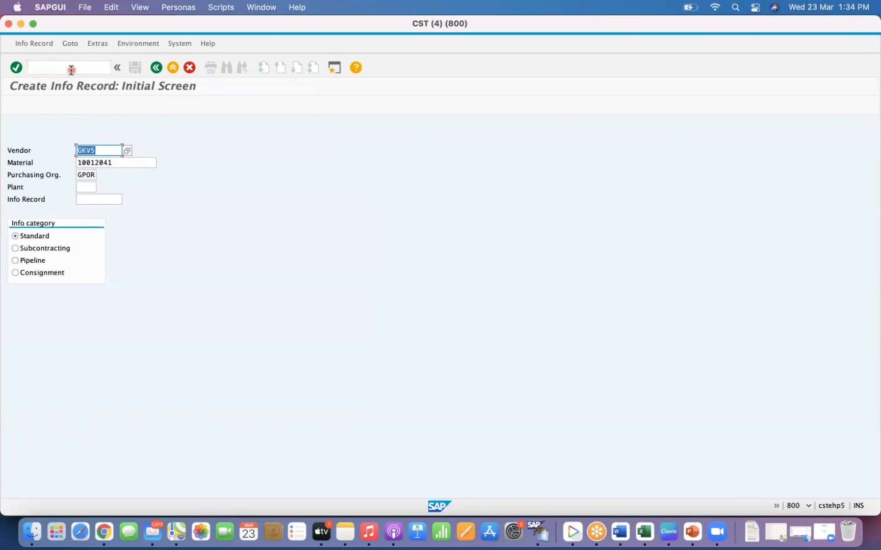
click(92, 187)
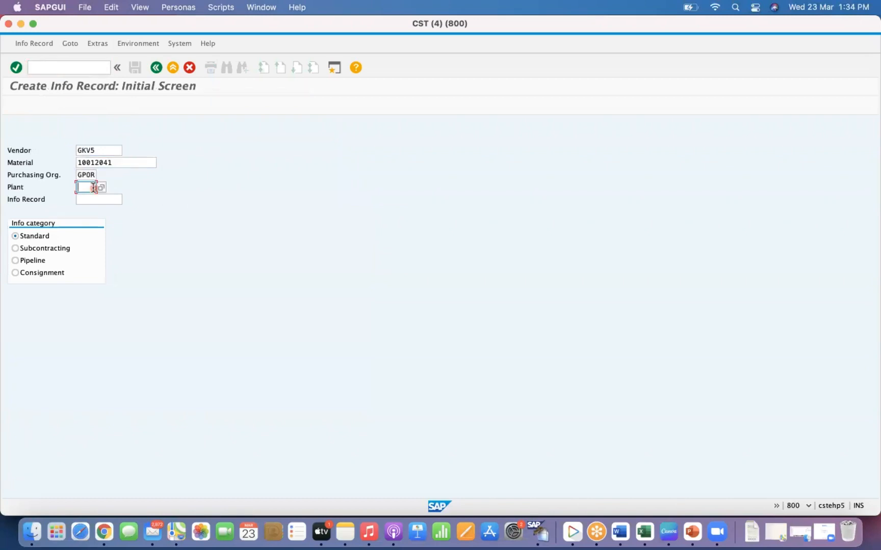
text(GKP1)
key(Return)
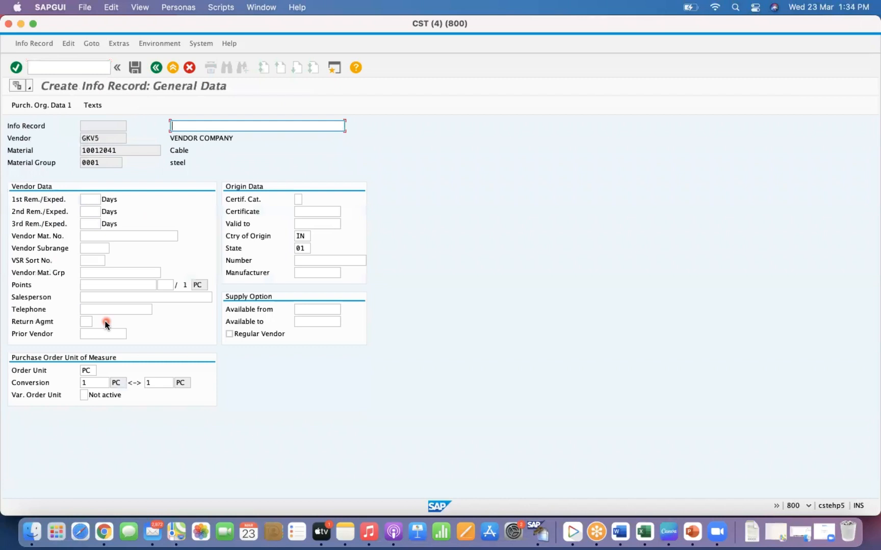
key(Return)
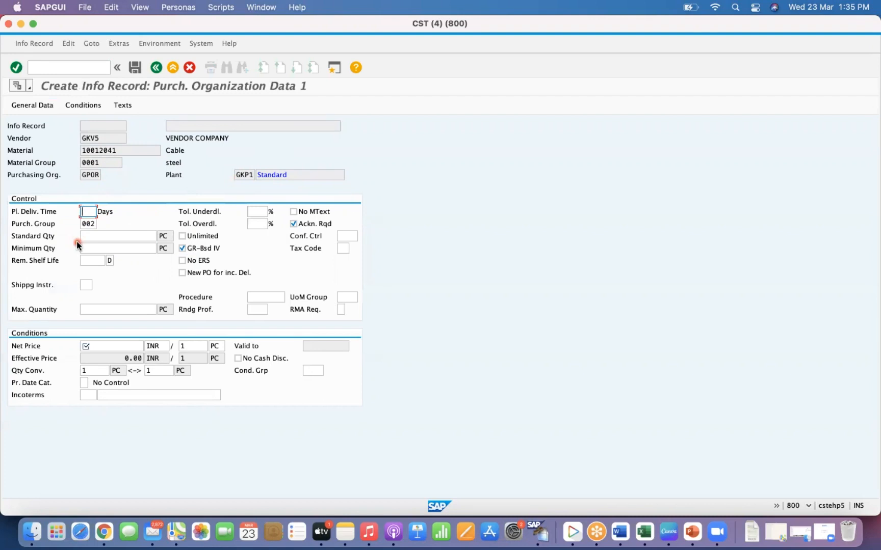
- Remove the default purchasing group from vendor GKV5's purchasing data and save the vendor
click(56, 69)
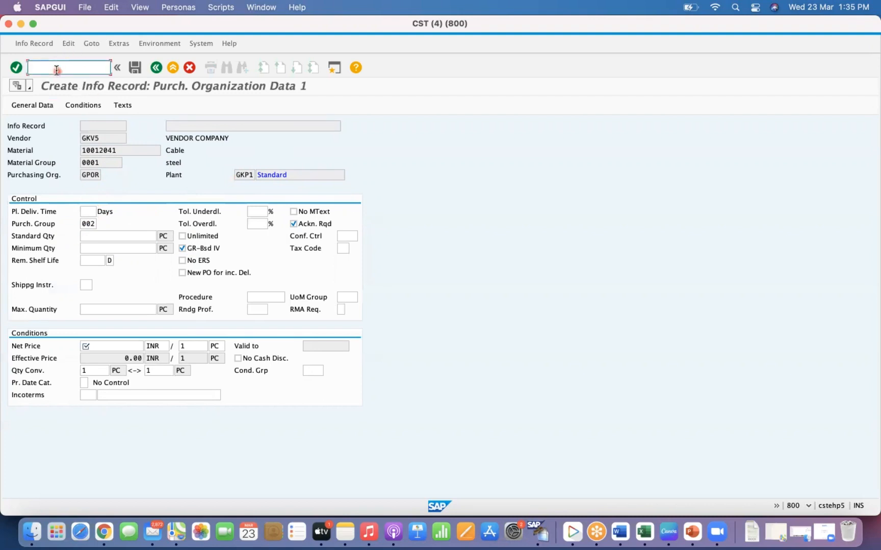
text(/NMK02)
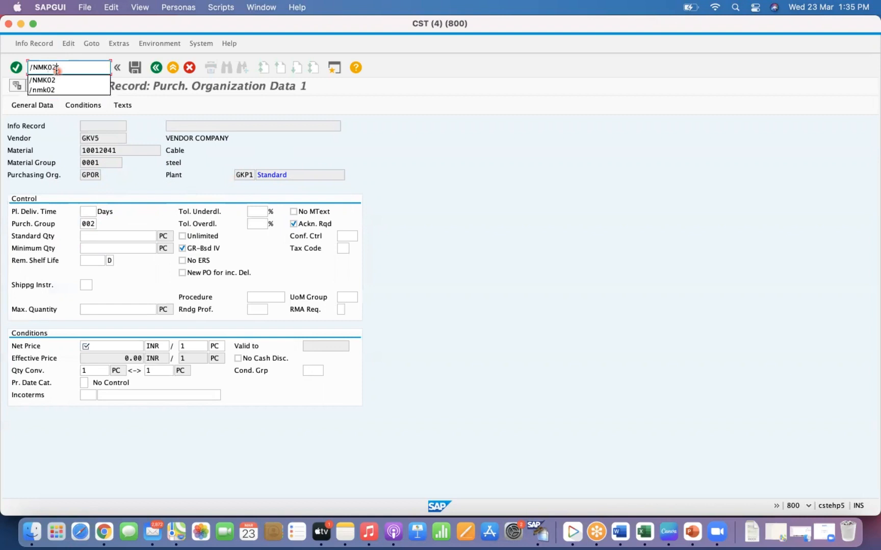
key(Return)
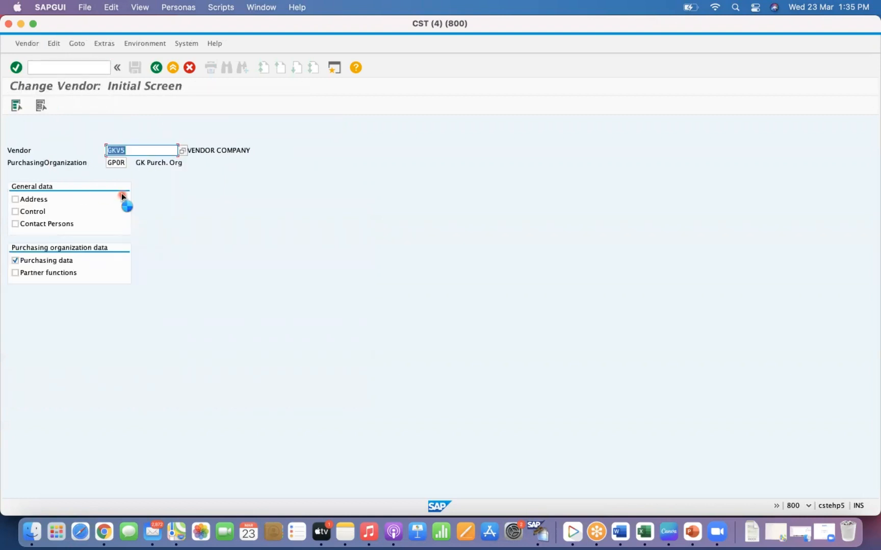
key(Return)
scroll(873, 387, down, 5)
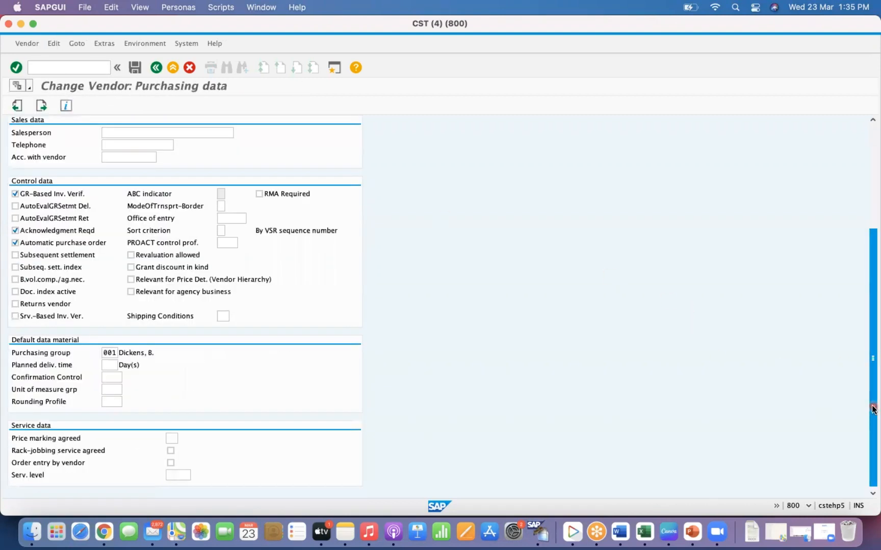
click(110, 352)
double_click(110, 353)
key(BackSpace)
key(super+s)
click(557, 348)
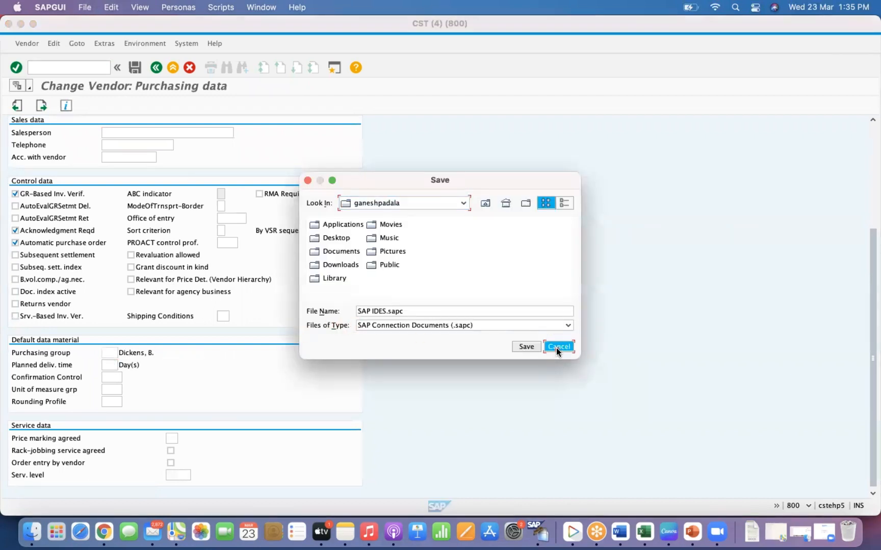
click(136, 71)
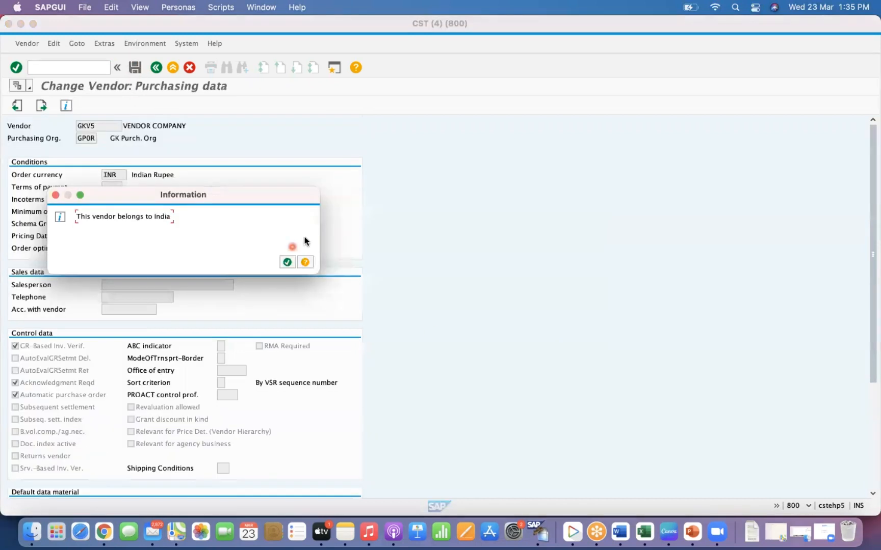
click(288, 262)
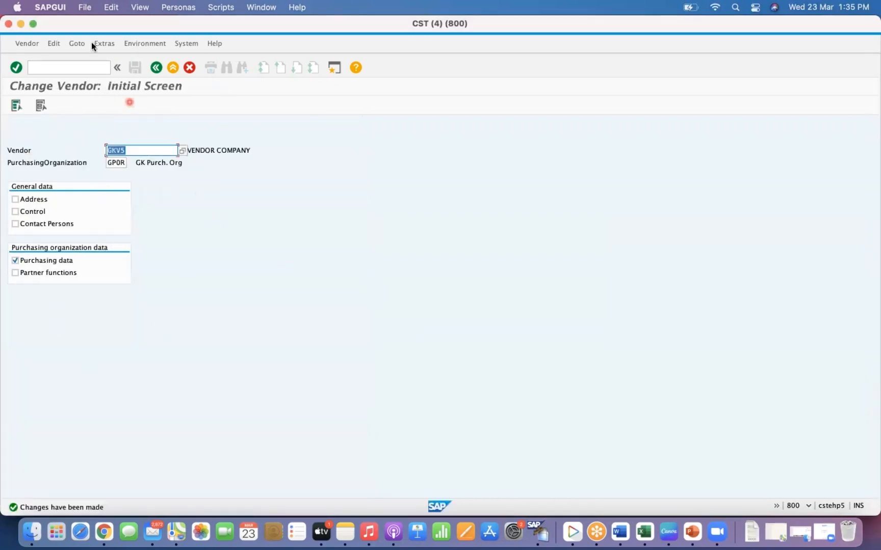
- Start the info record for vendor GKV5 and material 10012041 again without a plant and check the purchasing group
click(53, 67)
text(/NME1)
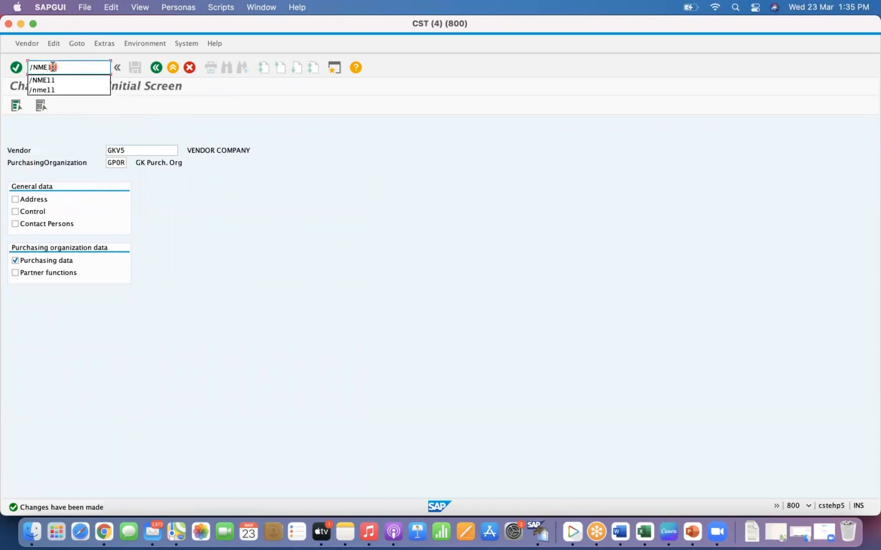
key(Return)
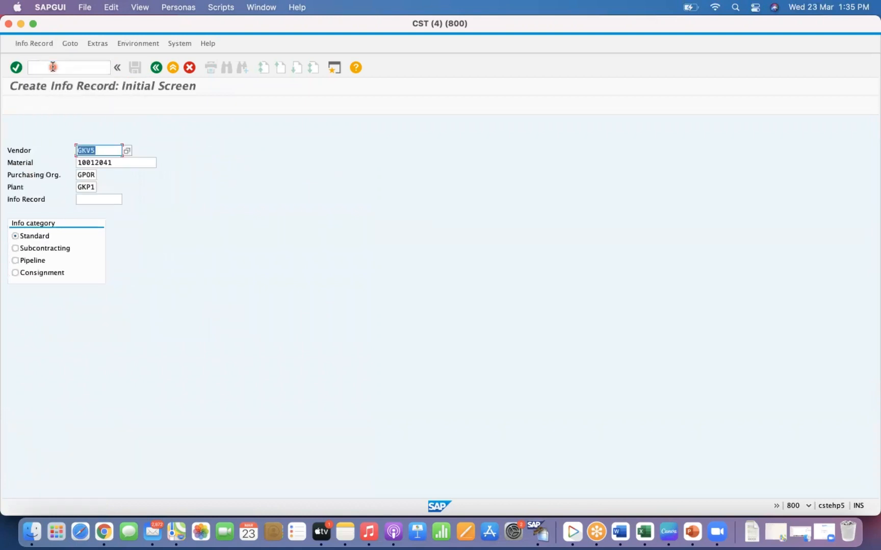
click(85, 187)
key(super+a)
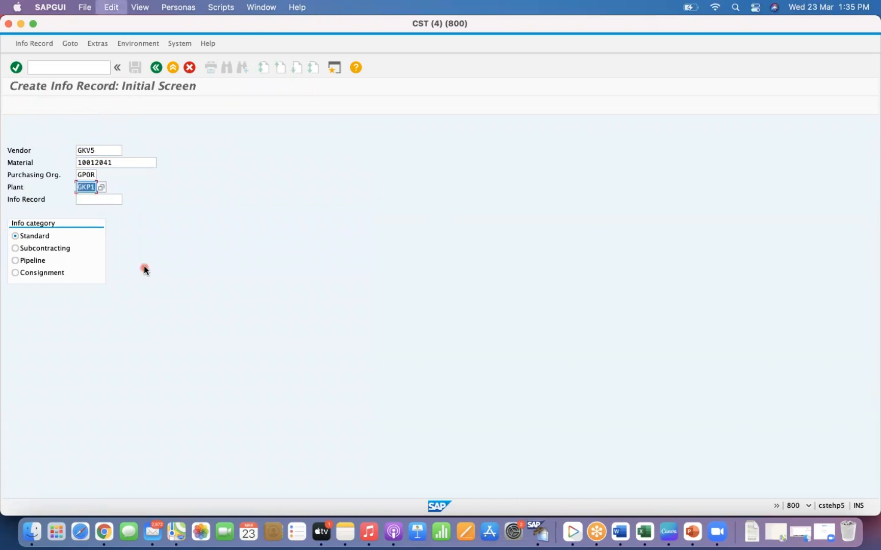
key(BackSpace)
key(Tab)
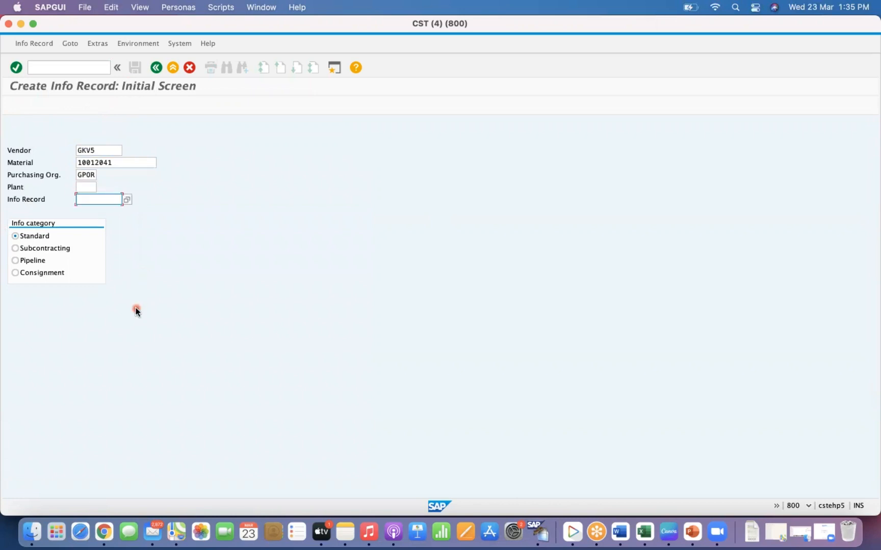
key(Return)
key(Return)
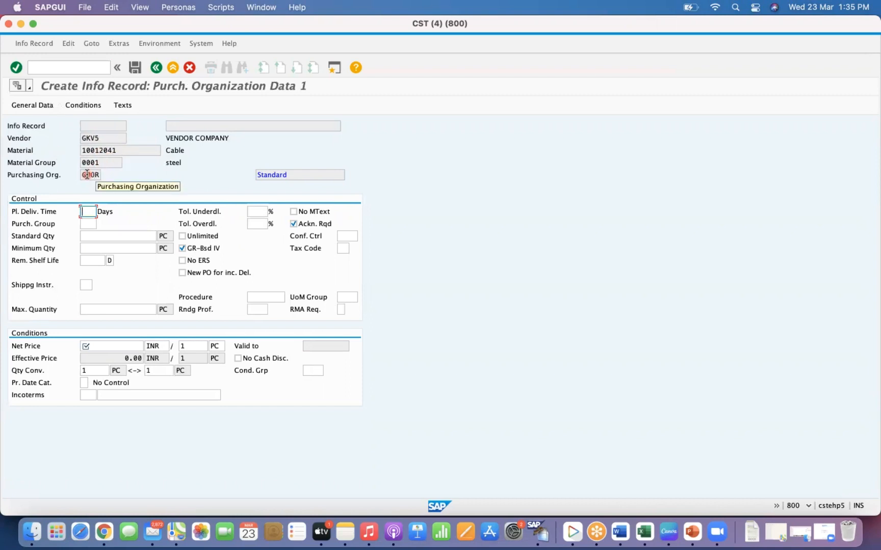
click(88, 224)
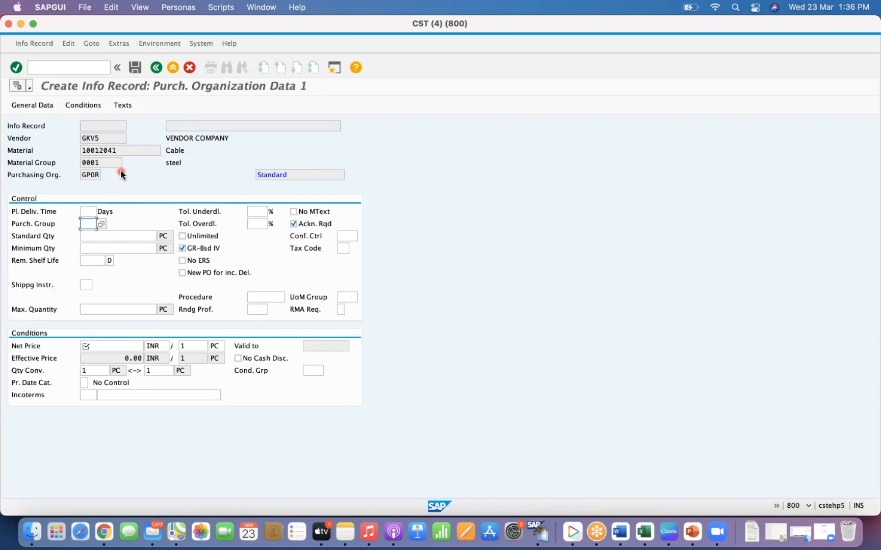
- Run the materials list (MM60) for plant GKP1 and select material 999900144 in the results
click(52, 68)
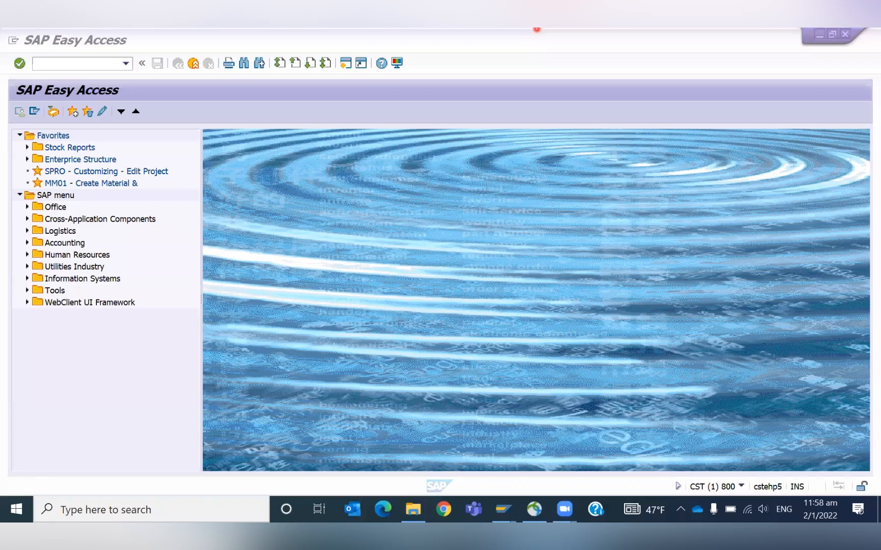
click(71, 65)
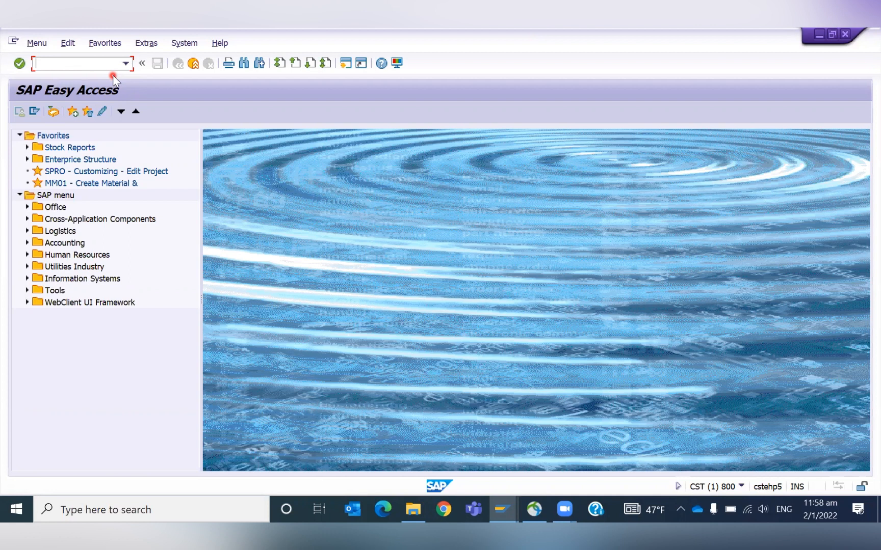
text(/nmm60)
key(Return)
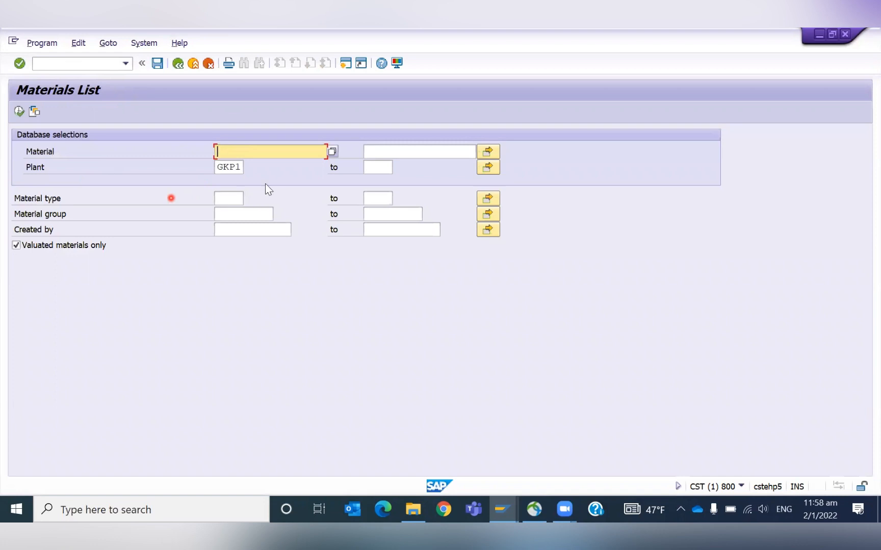
click(228, 198)
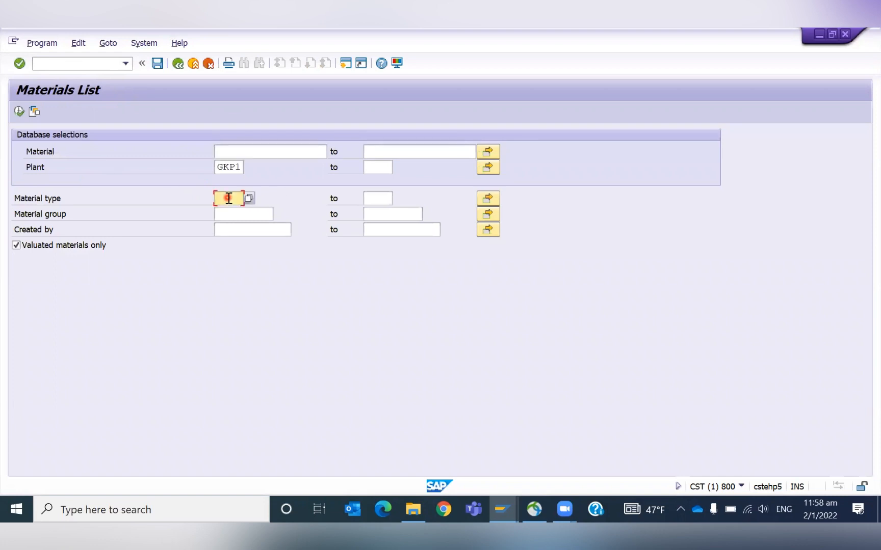
click(19, 112)
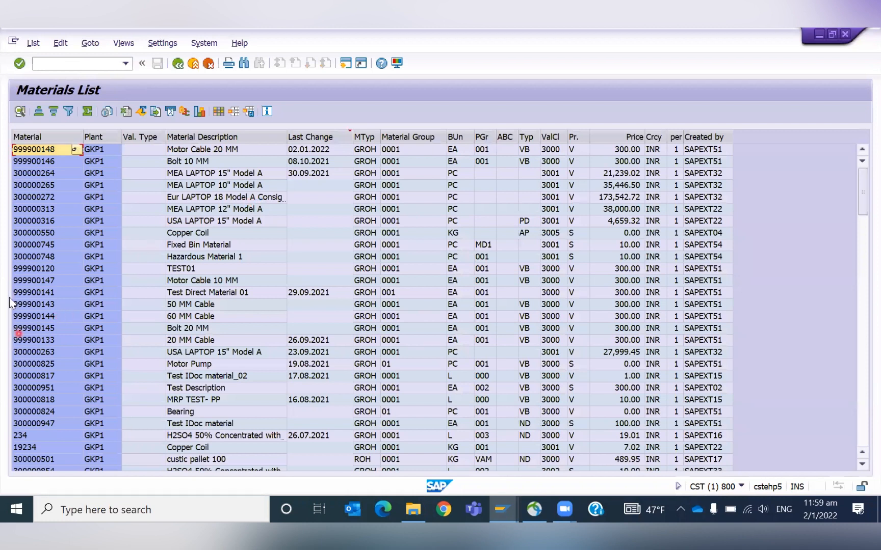
click(12, 320)
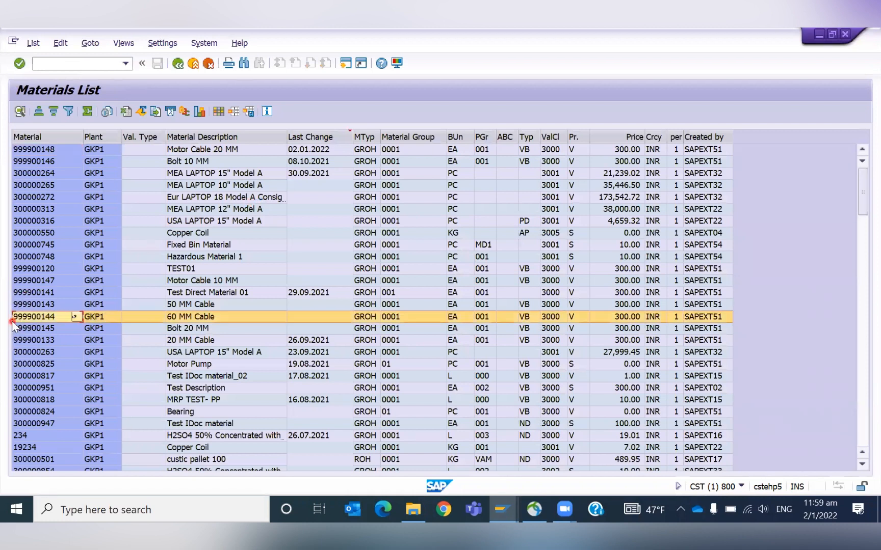
- Extend material 999900144 with the MRP 4 view for plant GKP1 and storage location 0002 in a new Create Material session
click(12, 321)
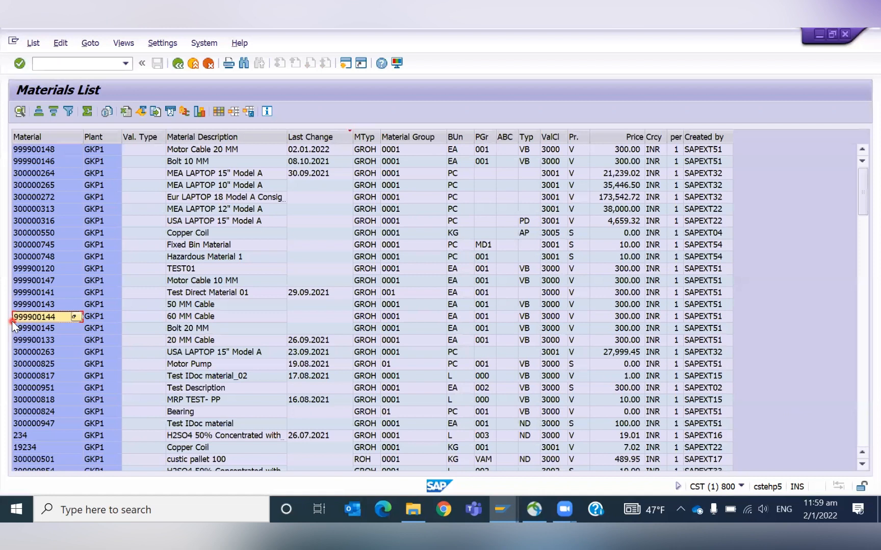
click(55, 64)
text(/omm01)
key(Return)
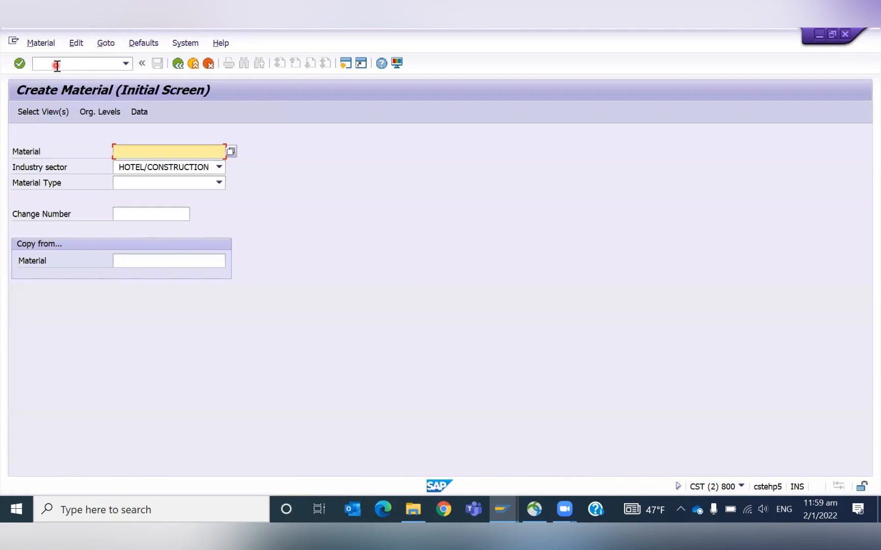
text(999900144)
key(Return)
key(Return)
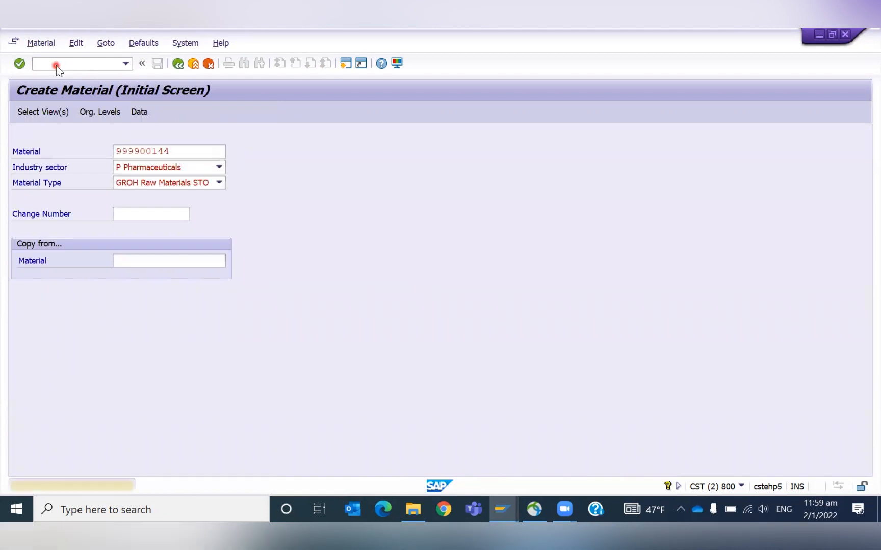
click(260, 367)
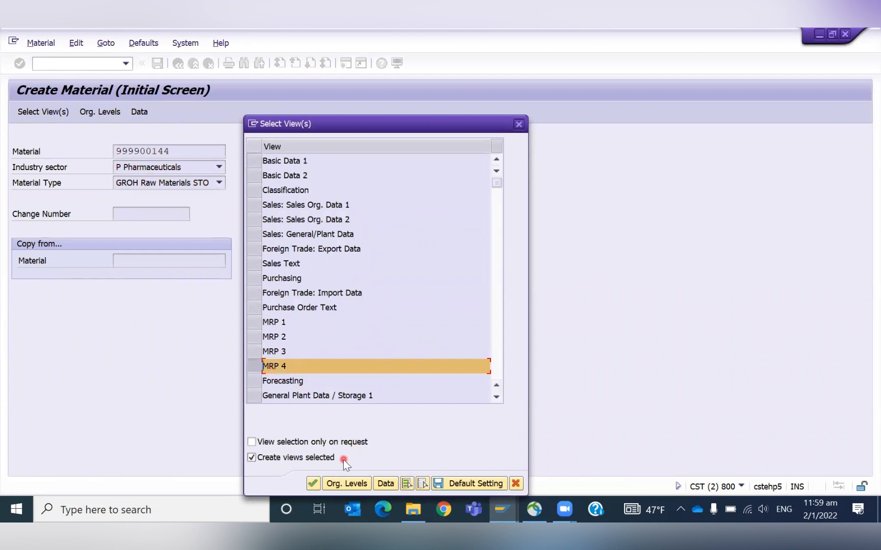
click(355, 484)
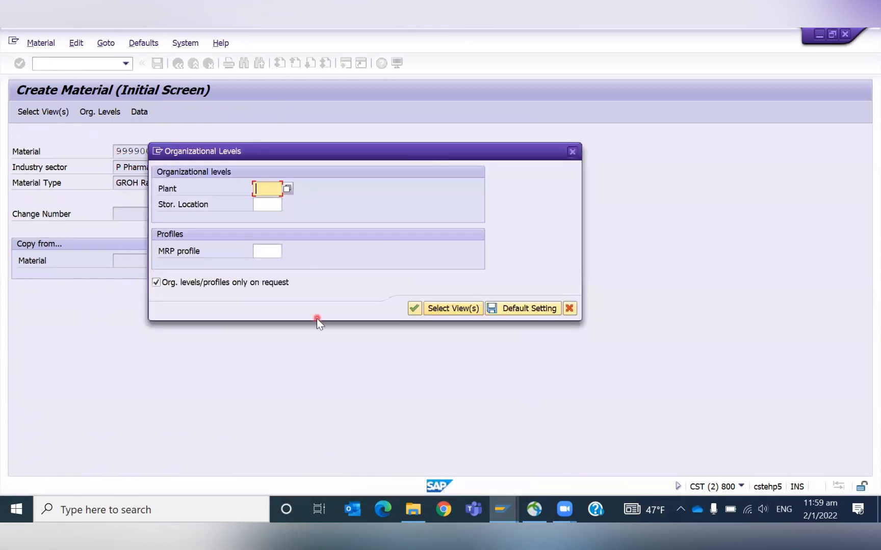
text(gkp1)
key(Tab)
text(0002)
key(Tab)
click(412, 311)
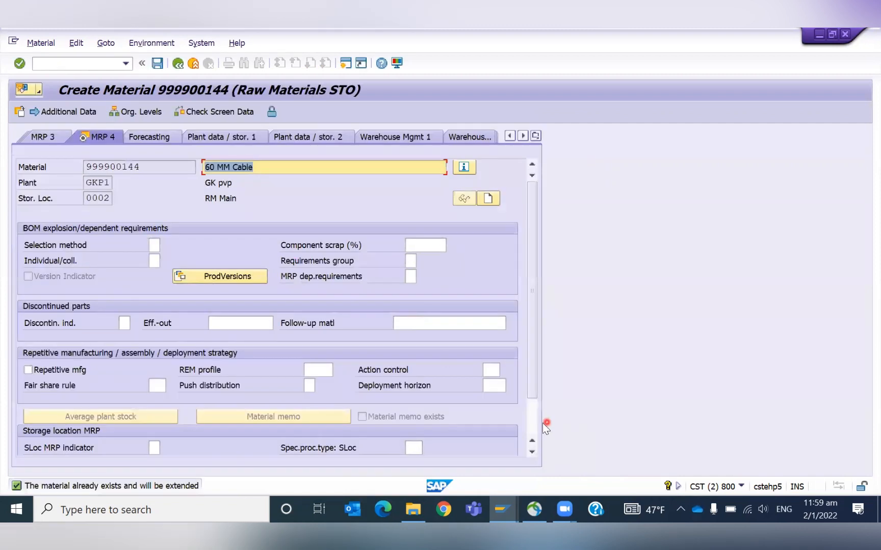
- Set the storage location MRP indicator to 2, storage location stock planned separately
scroll(540, 423, down, 1)
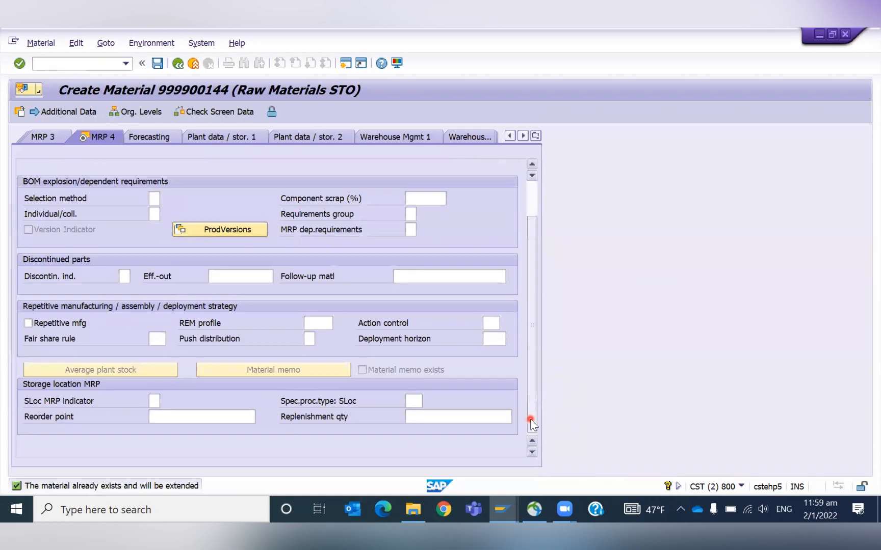
click(162, 401)
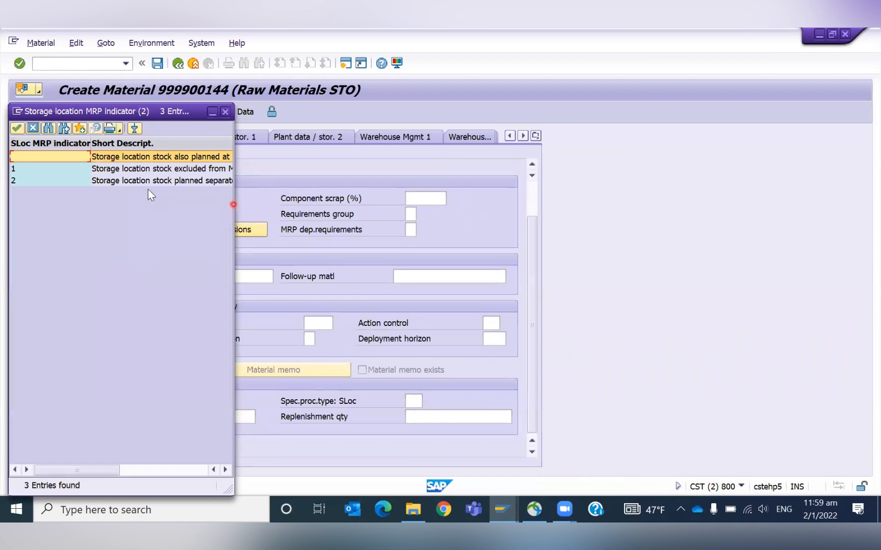
click(135, 182)
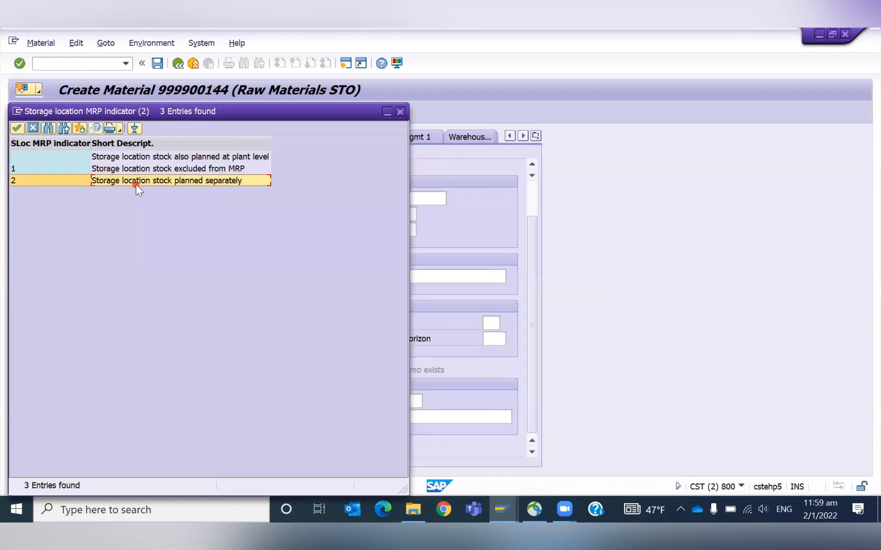
double_click(180, 181)
click(384, 419)
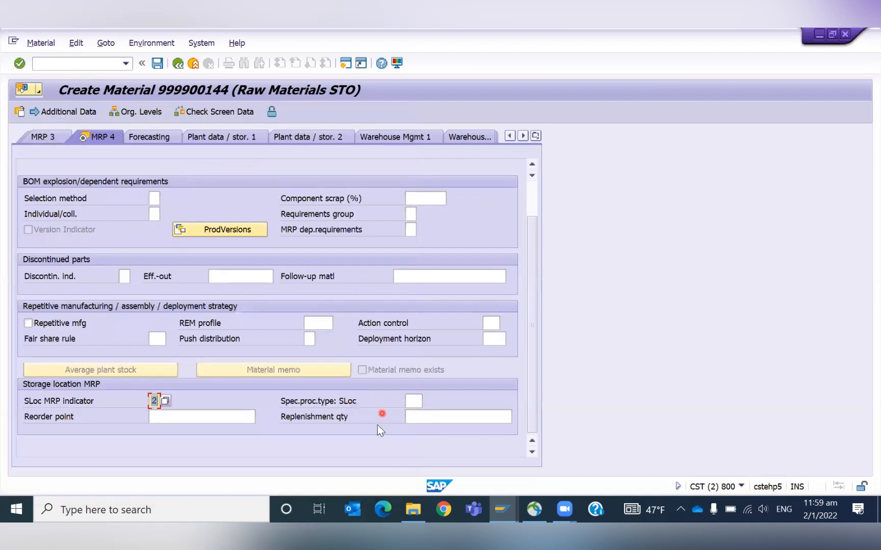
- Enter a storage-location reorder point of 30 and replenishment quantity of 30, then save the material extension
click(202, 417)
click(412, 401)
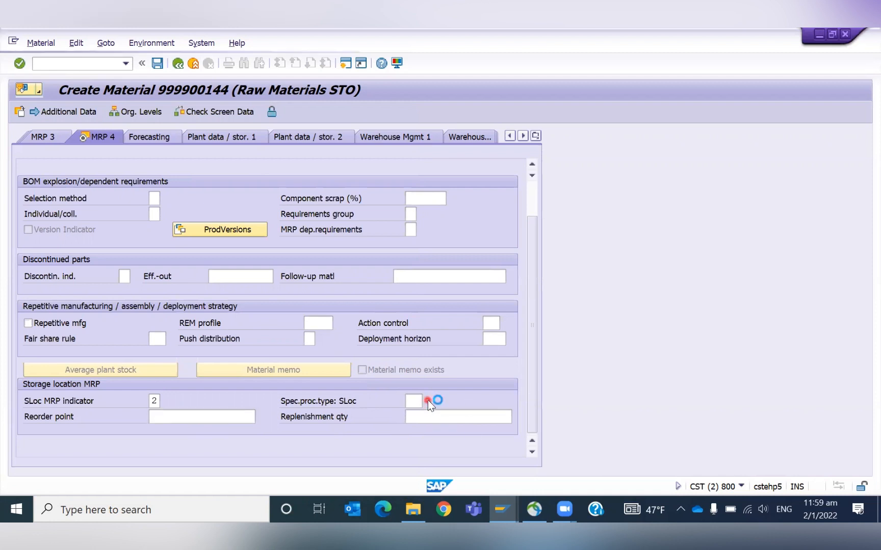
click(427, 401)
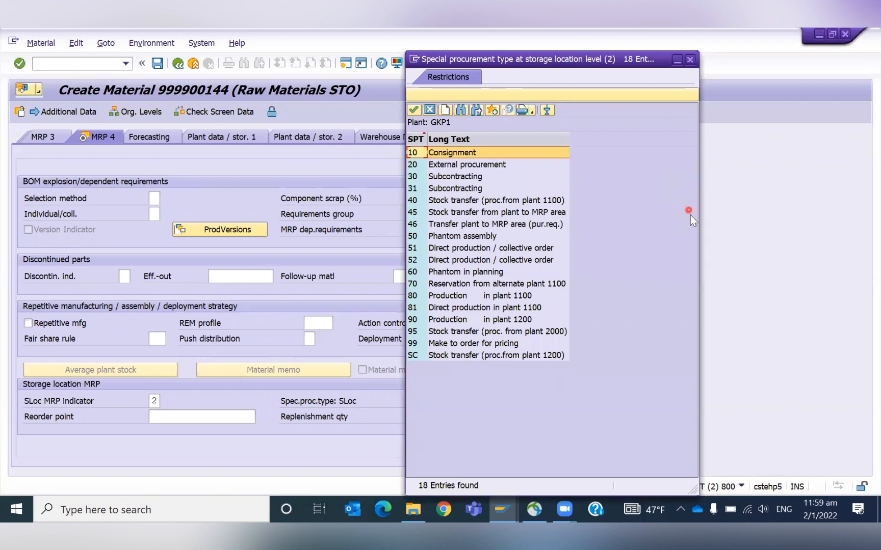
click(689, 59)
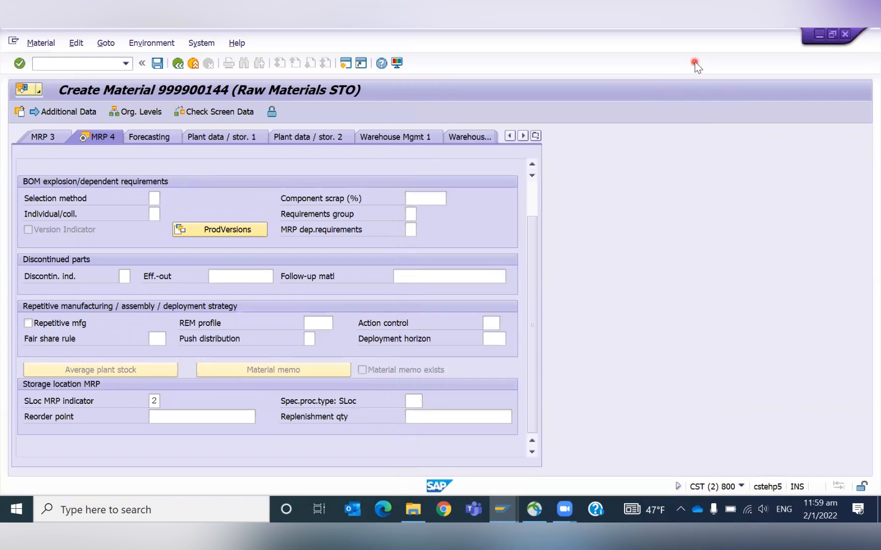
click(179, 416)
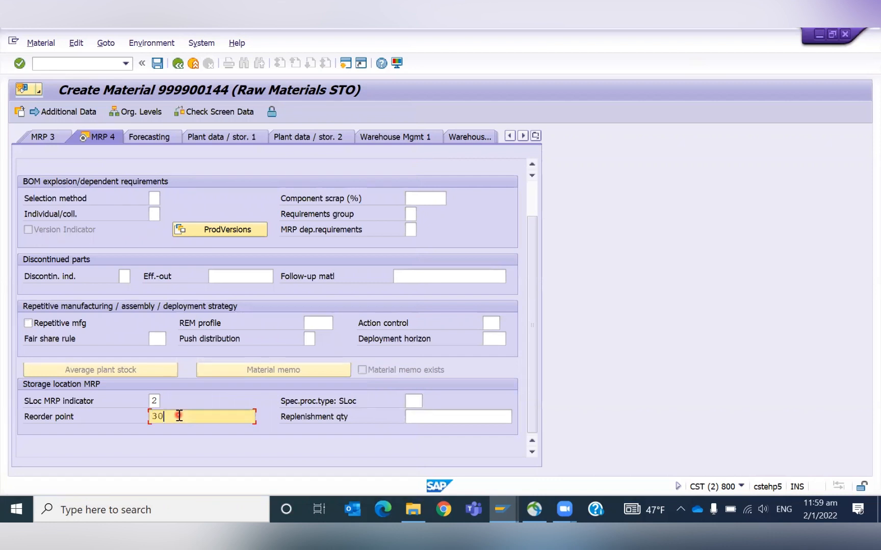
key(Tab)
text(30)
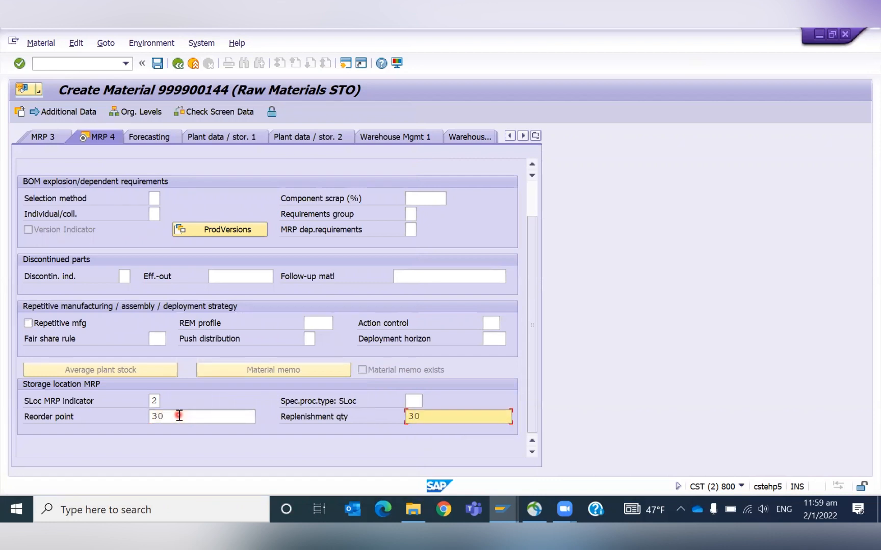
key(Return)
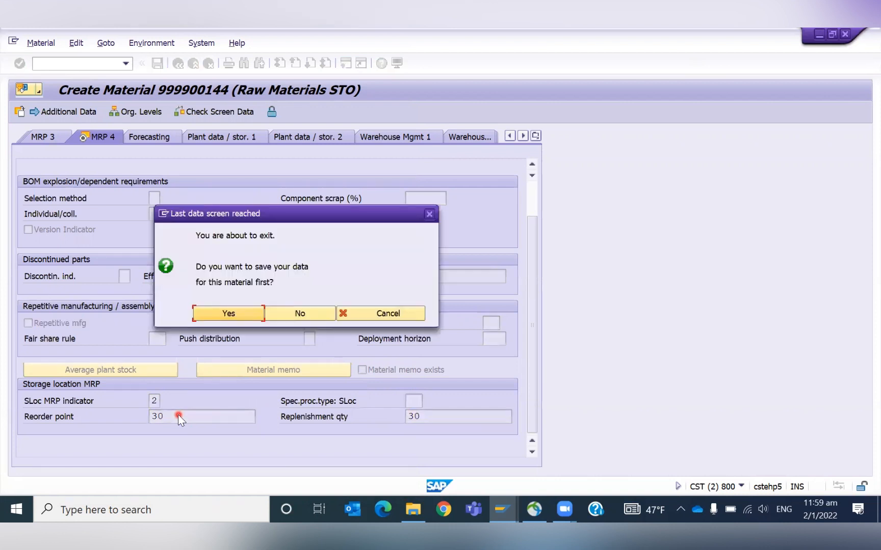
key(Return)
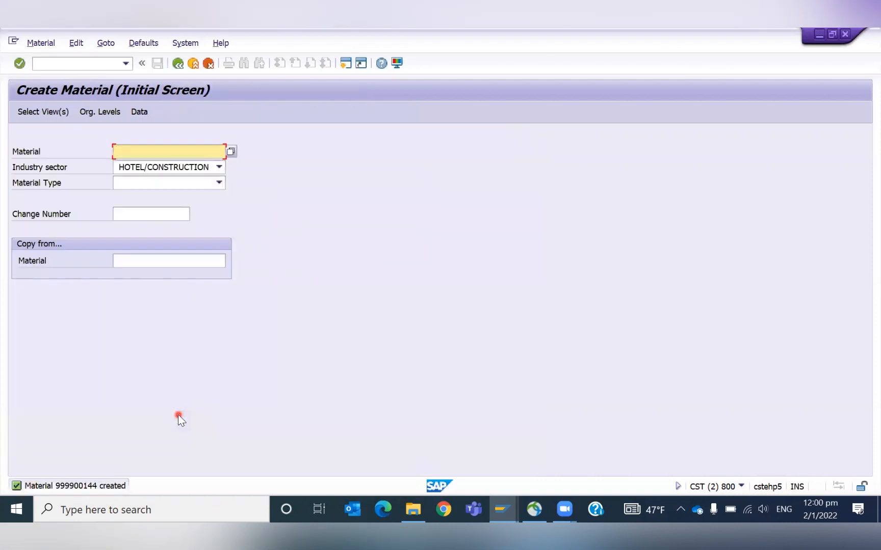
- Open the stock/requirements list for material 999900144 and examine its storage location planning line
click(45, 45)
mouse_move(69, 104)
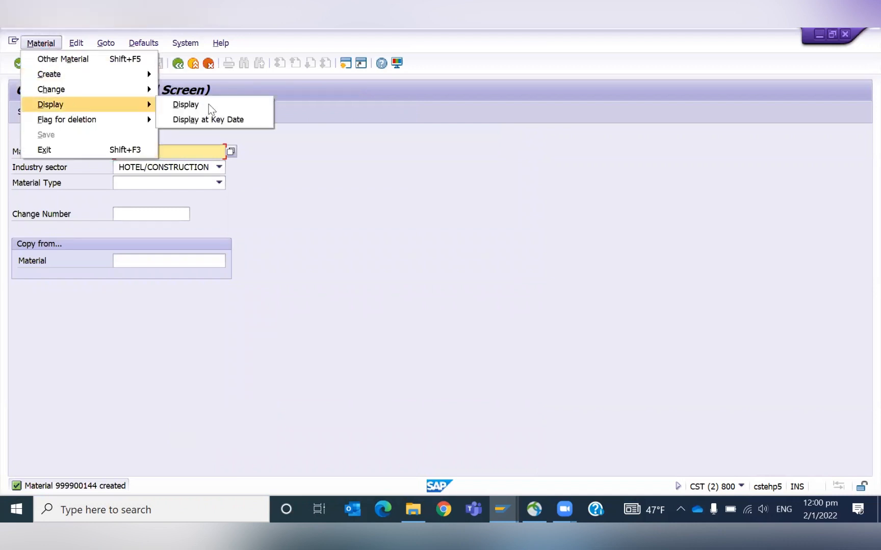
click(211, 104)
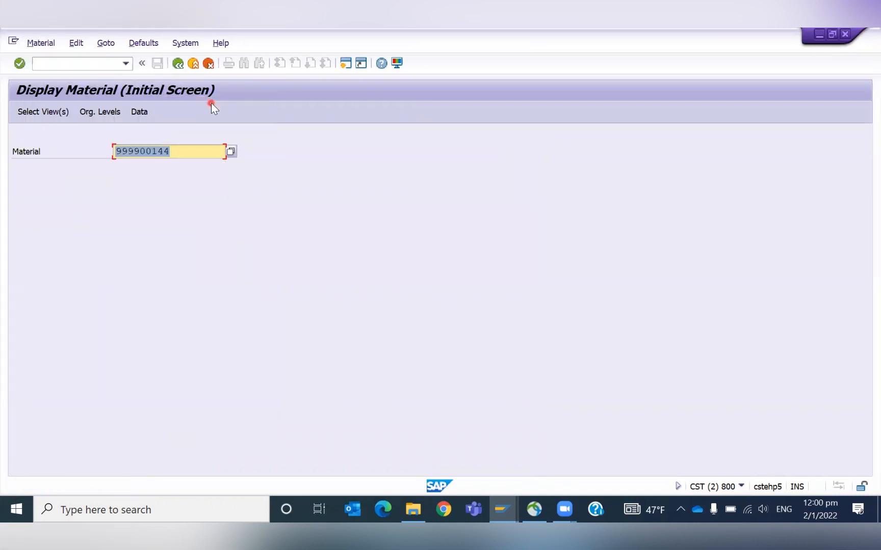
click(193, 207)
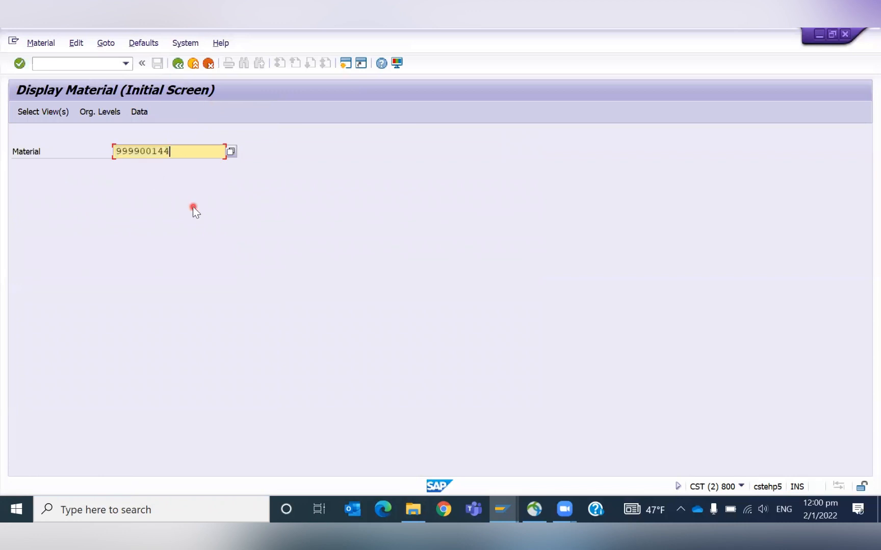
click(65, 63)
text(/omd04)
key(Return)
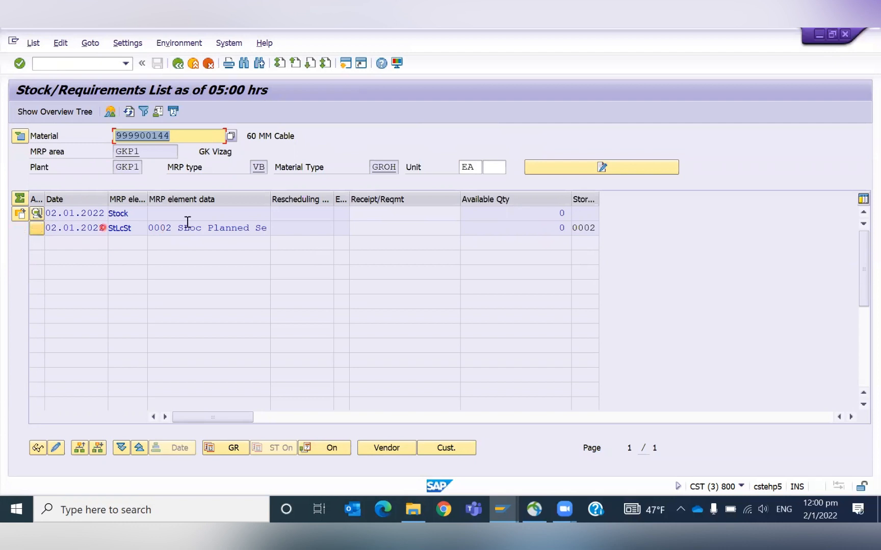
click(172, 228)
drag(151, 229, 251, 238)
click(248, 235)
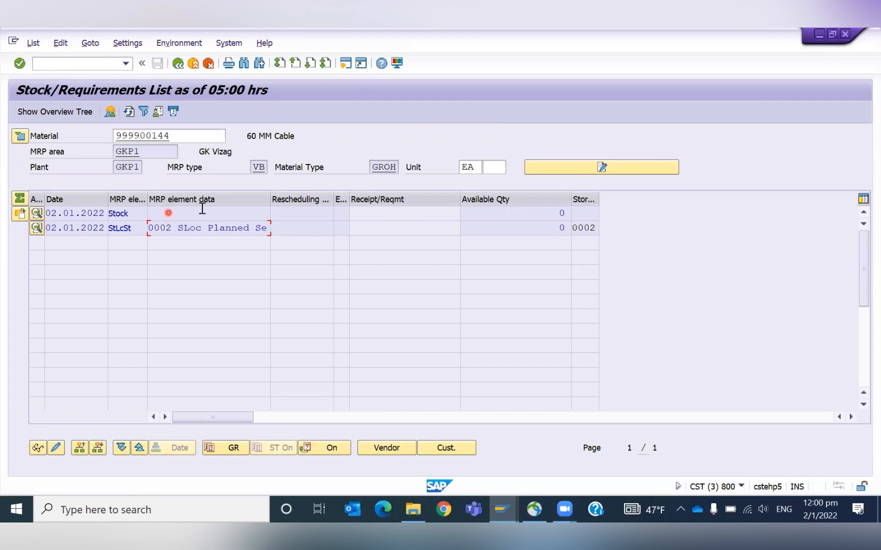
click(555, 211)
click(167, 230)
- Display material 999900144's MRP 1 view for plant GKP1 and check the reorder point
click(68, 65)
text(/omm03)
key(Return)
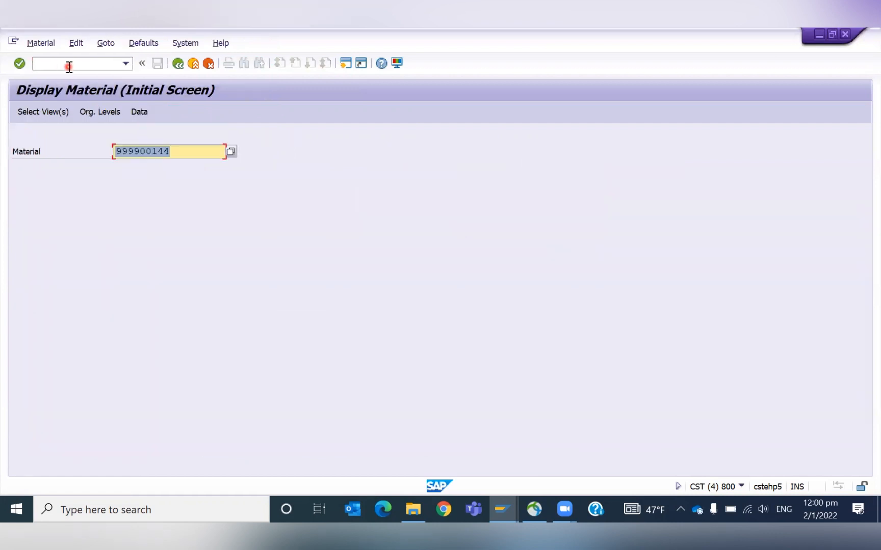
key(Return)
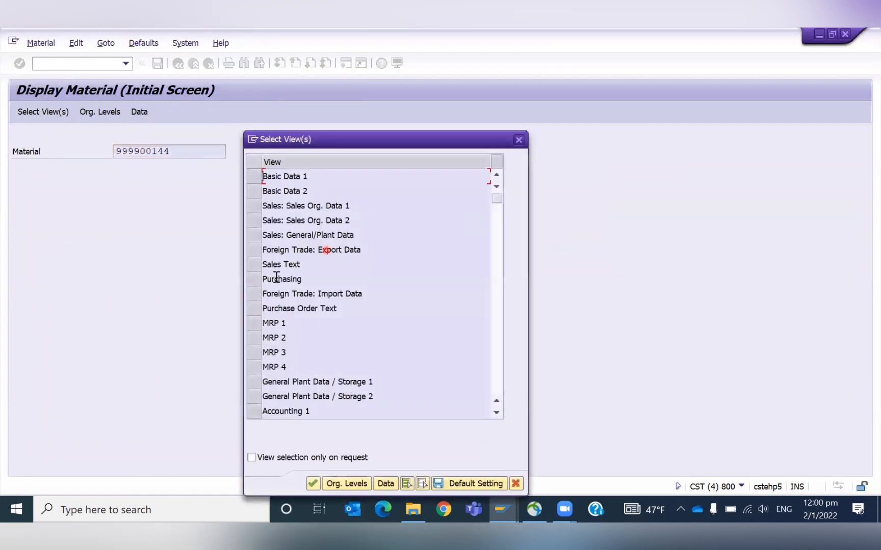
click(253, 323)
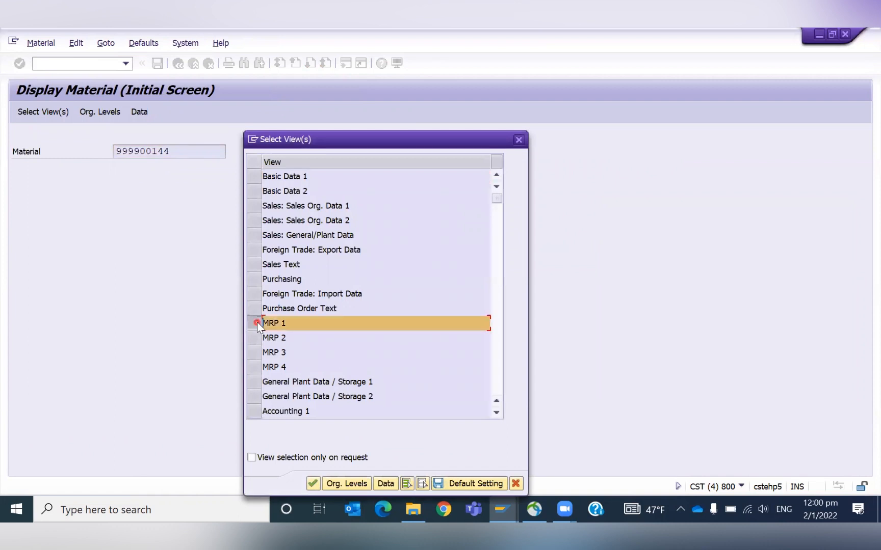
key(Return)
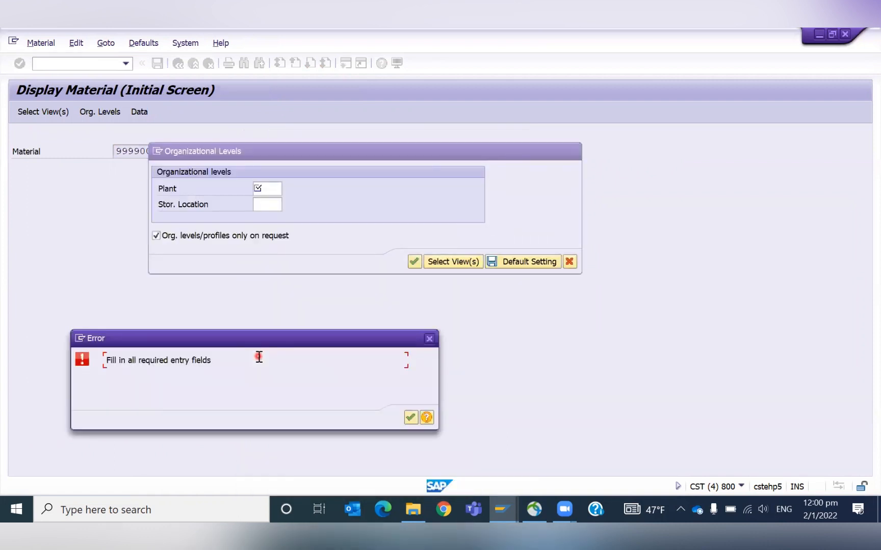
text(GKP1)
key(Return)
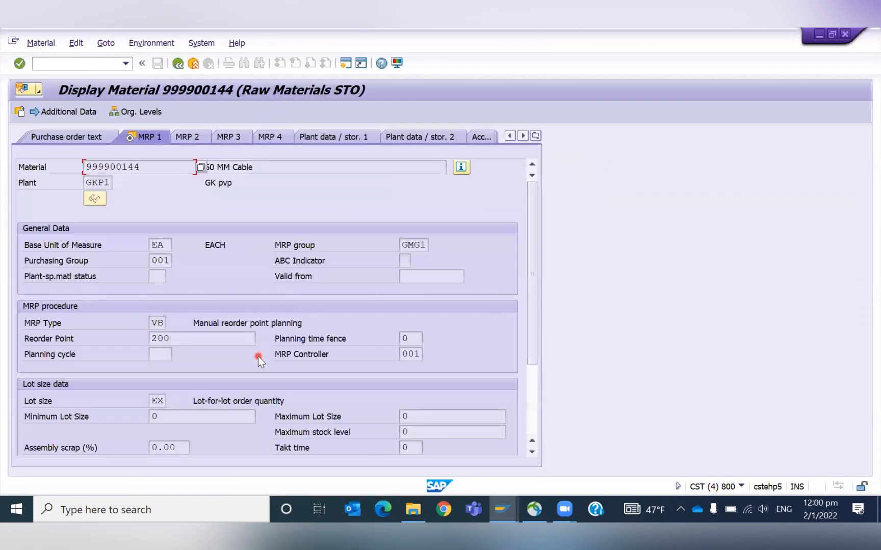
click(183, 338)
click(140, 339)
click(63, 65)
text(/nmd03)
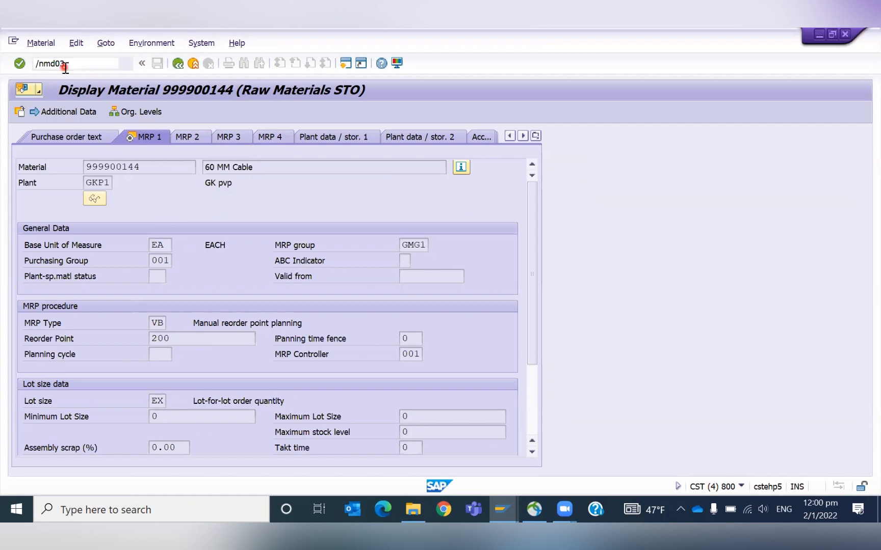
key(Return)
- Run single-item, multi-level MRP for material 999900144 at plant GKP1 with purchase requisitions and schedule lines set to 1
click(65, 67)
text(/nmd)
key(Return)
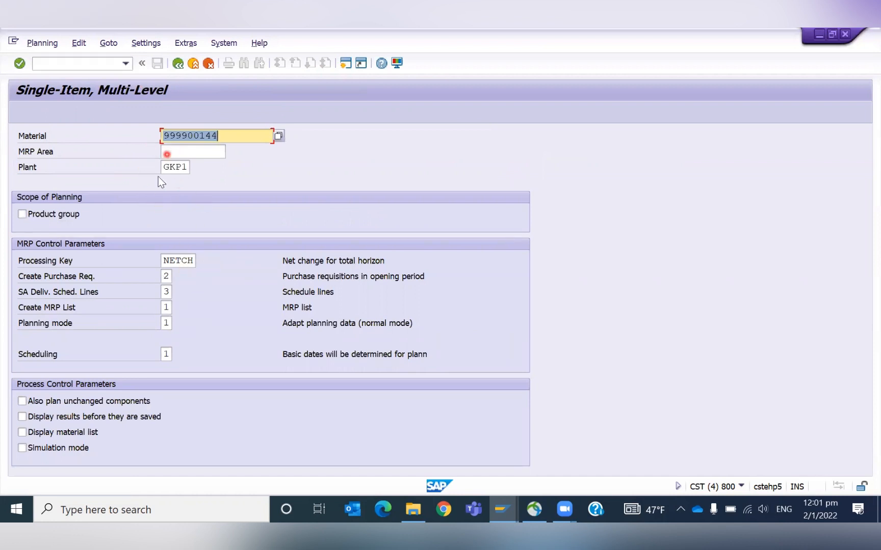
click(166, 276)
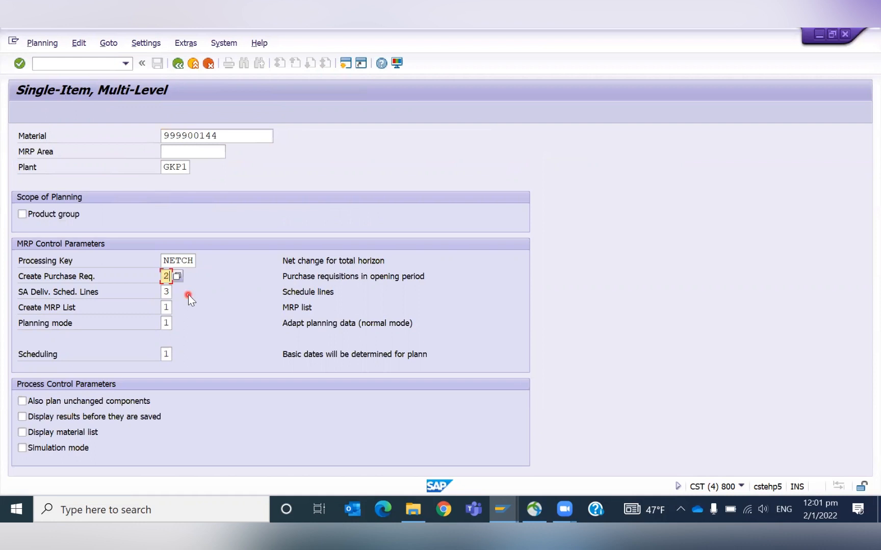
key(Tab)
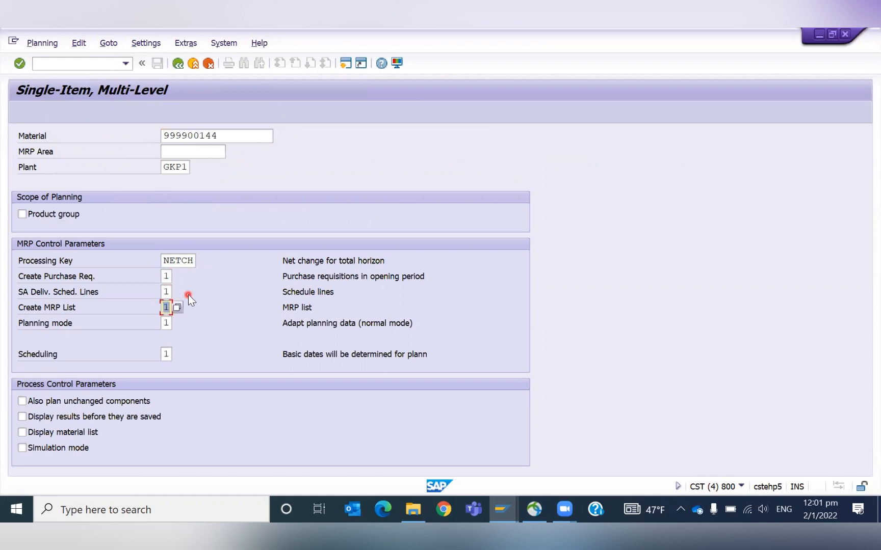
key(Return)
key(Return)
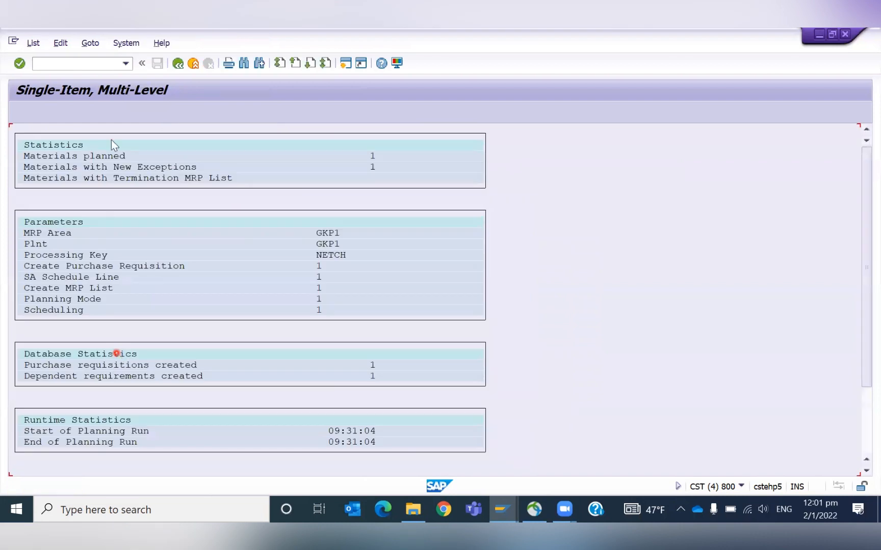
- Refresh the stock/requirements list for material 999900144 and review its MRP elements
key(alt+Tab)
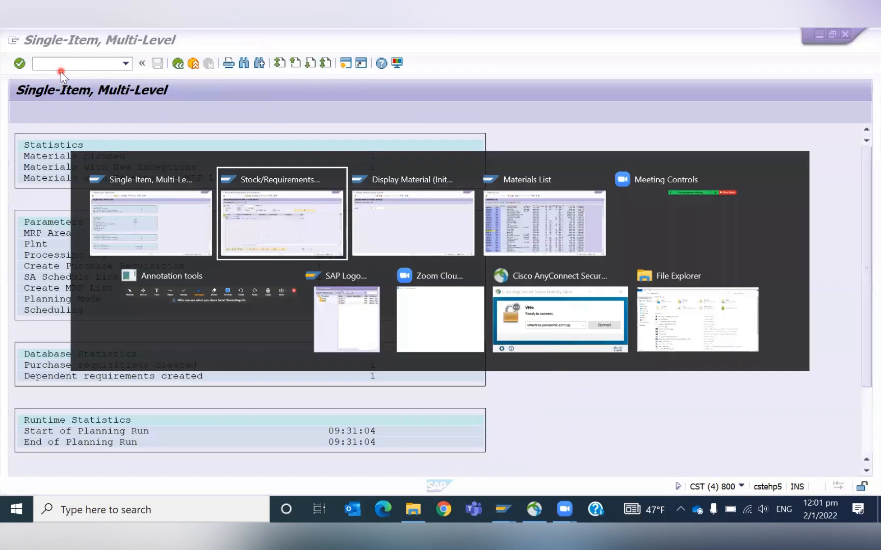
click(130, 111)
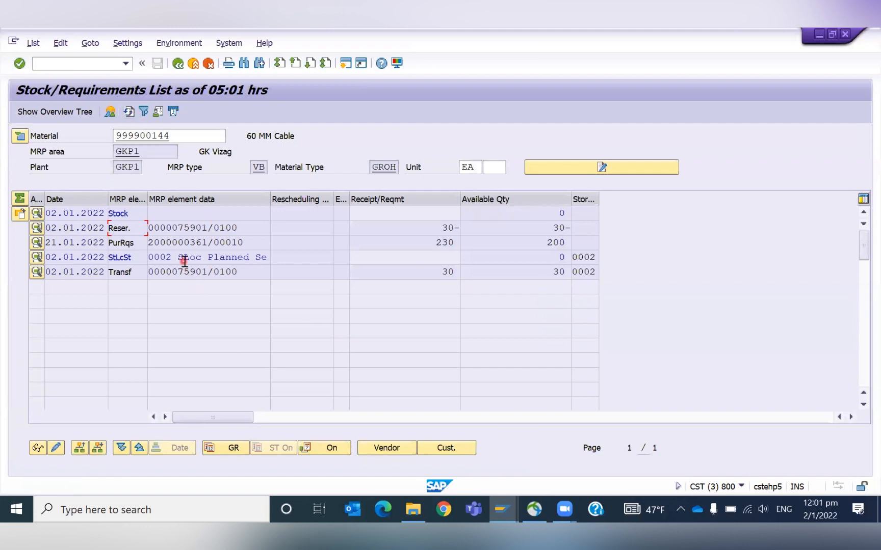
click(448, 275)
- Display material 999900144 with the MRP 1 and MRP 4 views for plant GKP1 and storage location 0002
click(85, 67)
text(/nmm03)
key(Return)
key(Return)
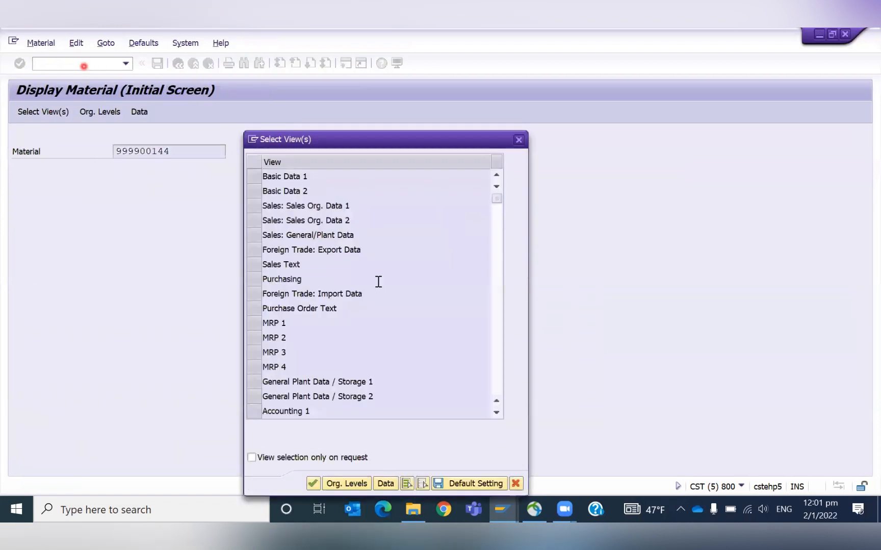
click(257, 325)
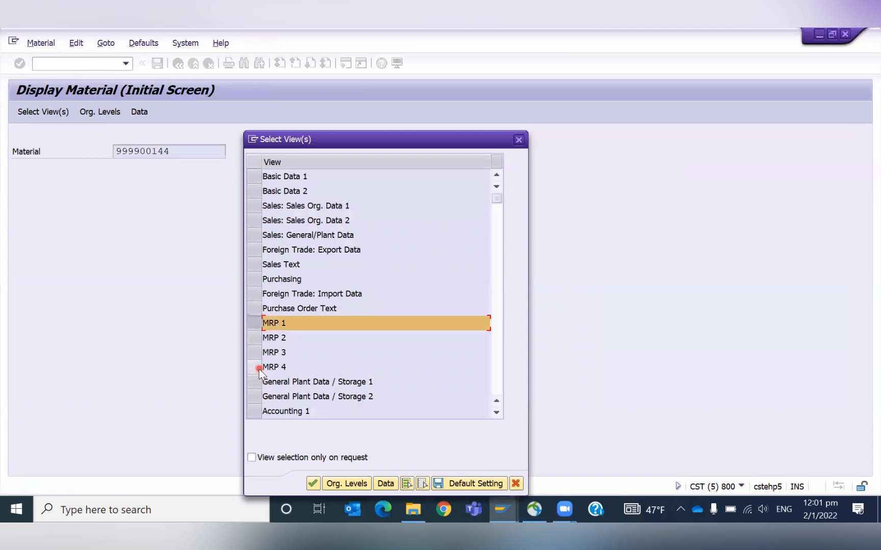
click(258, 367)
click(349, 485)
key(Down)
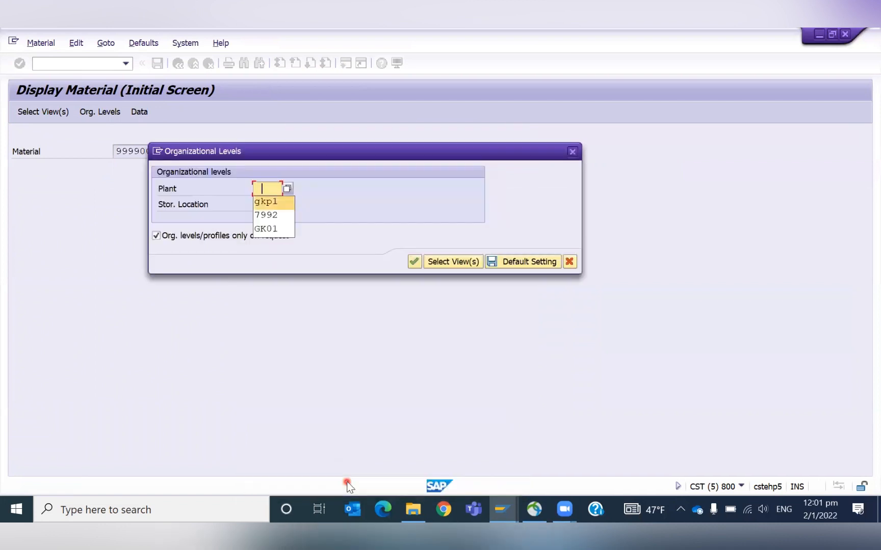
key(Tab)
key(Down)
key(Return)
key(Return)
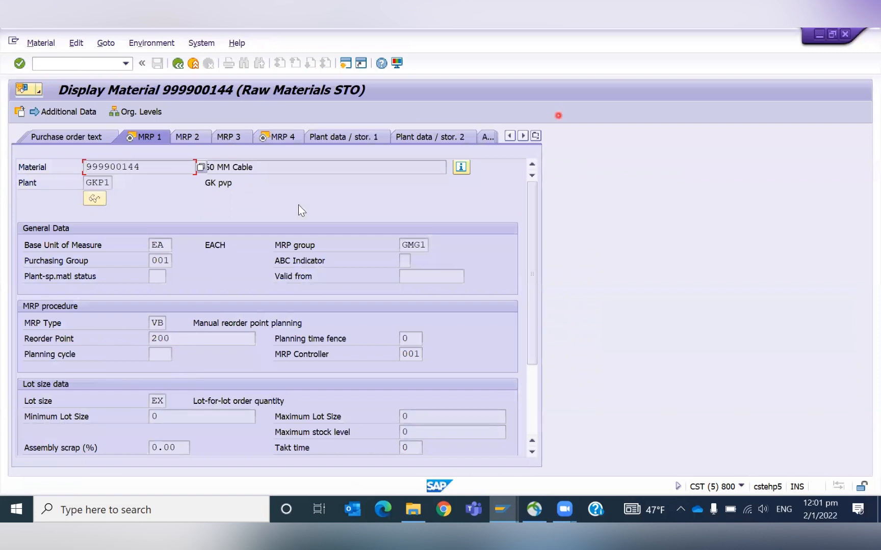
- Place the material display beside the stock/requirements list and examine the storage location MRP data in the MRP 4 view
click(831, 34)
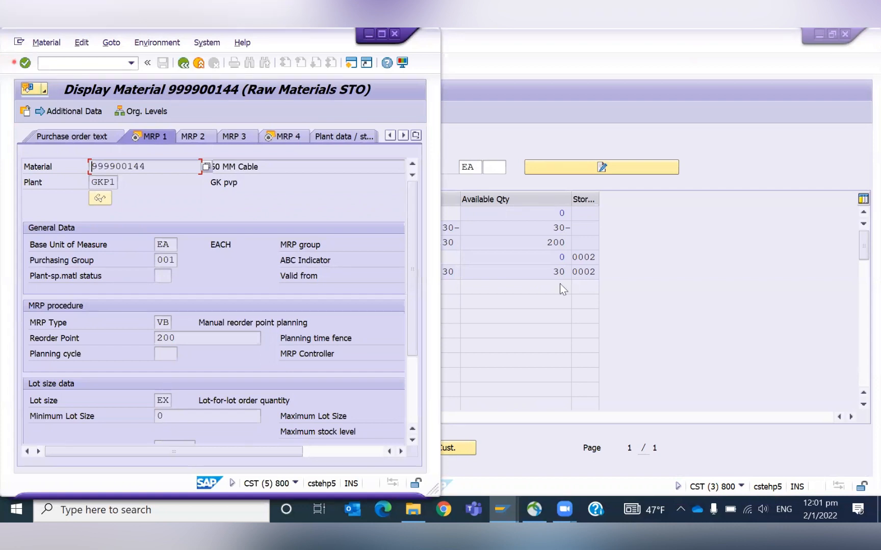
click(667, 337)
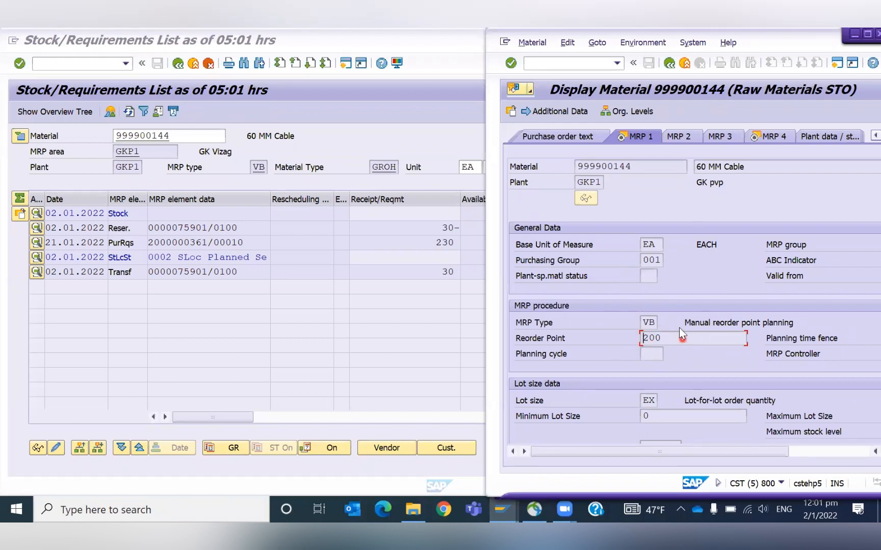
click(756, 136)
click(861, 457)
click(703, 276)
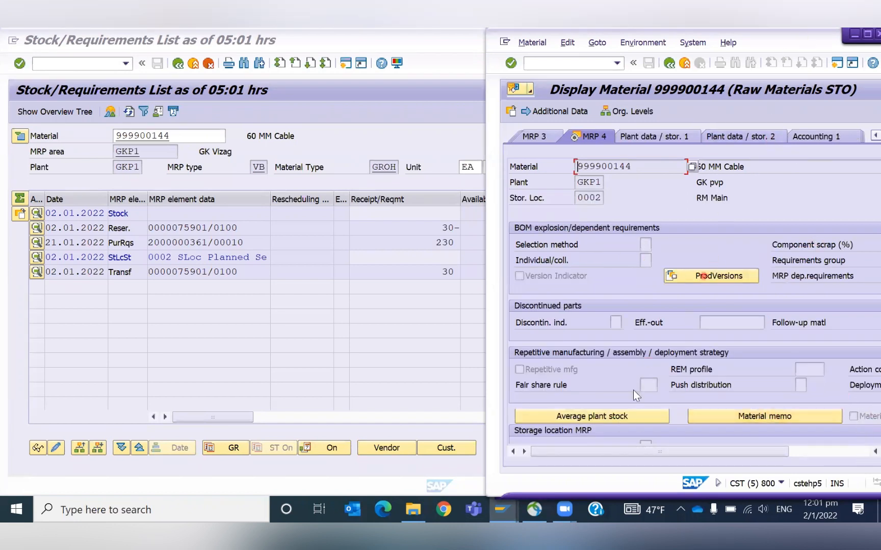
click(601, 376)
key(Tab)
key(Tab)
key(Tab)
key(Tab)
key(Tab)
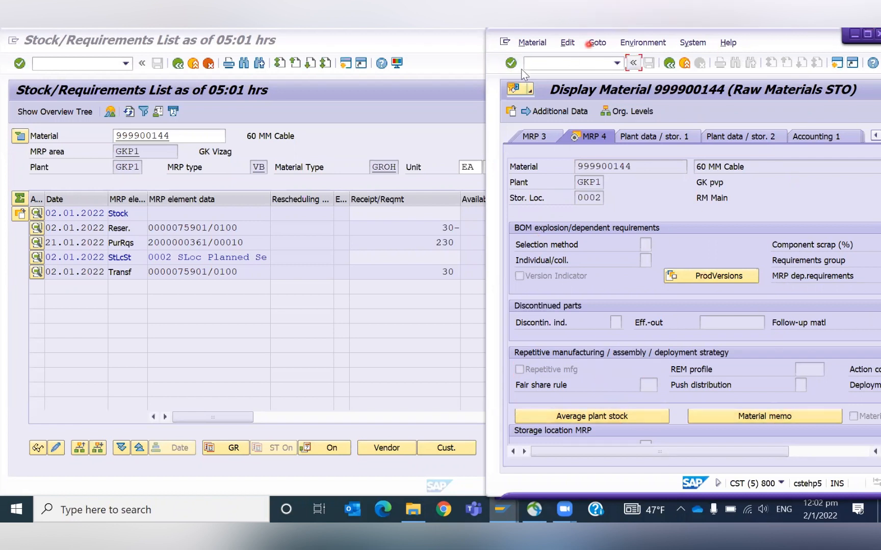
drag(491, 69, 397, 62)
drag(804, 362, 803, 399)
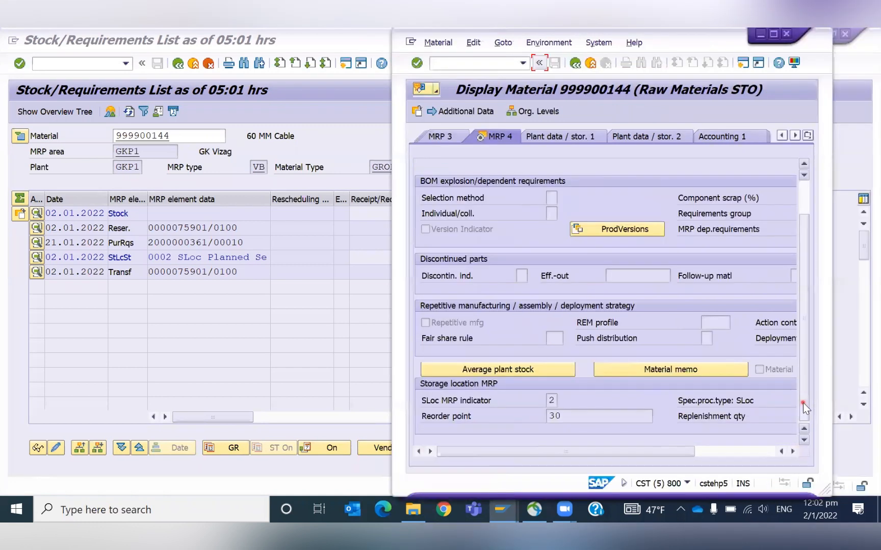
drag(539, 451, 595, 452)
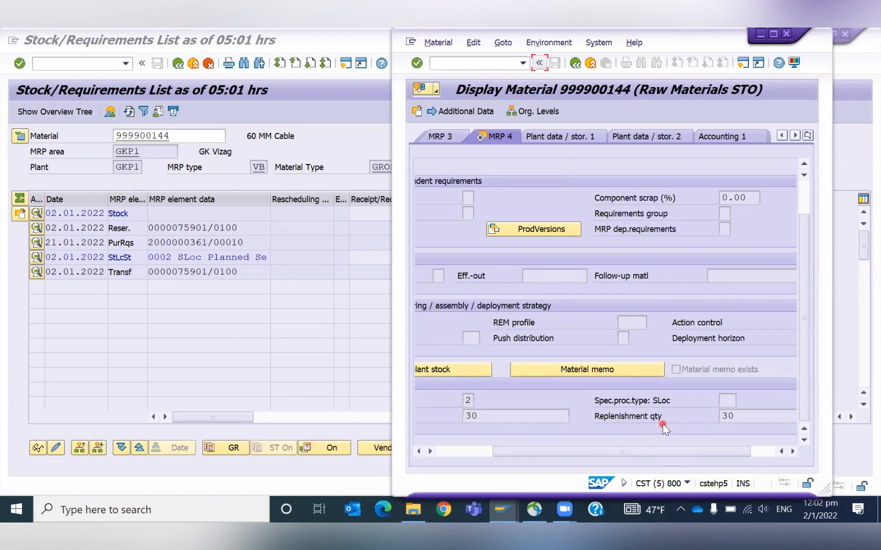
click(140, 308)
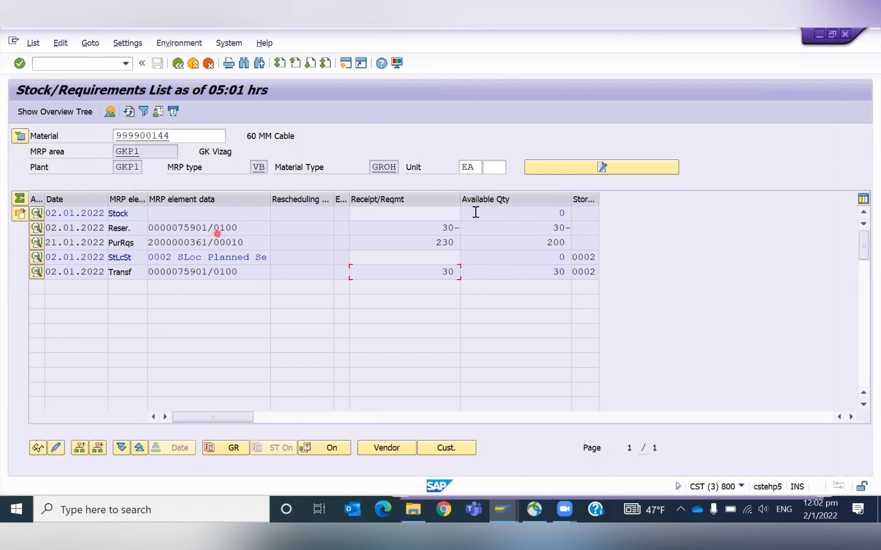
click(440, 227)
drag(208, 227, 180, 231)
double_click(88, 230)
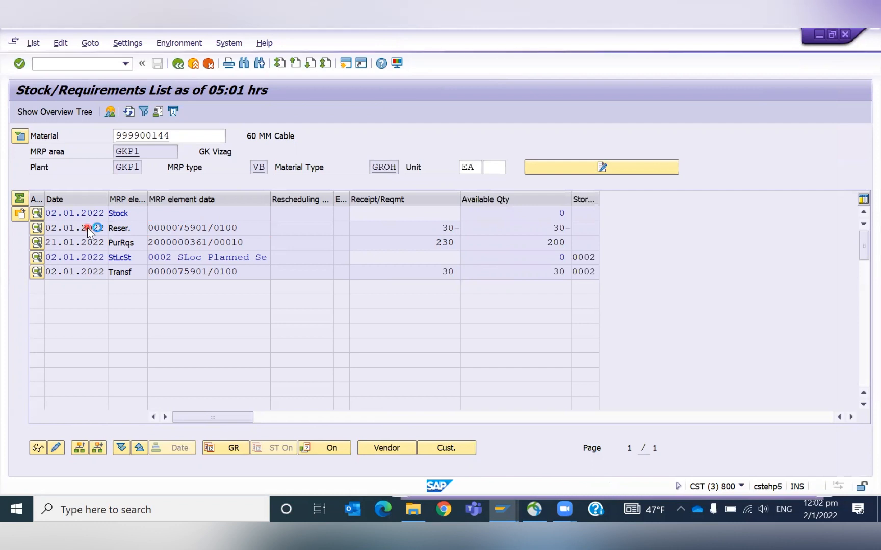
click(420, 340)
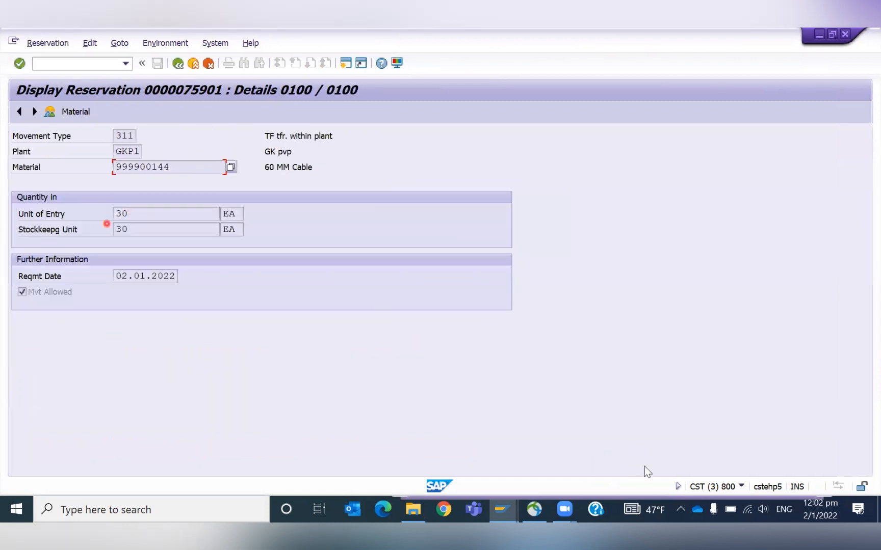
click(135, 213)
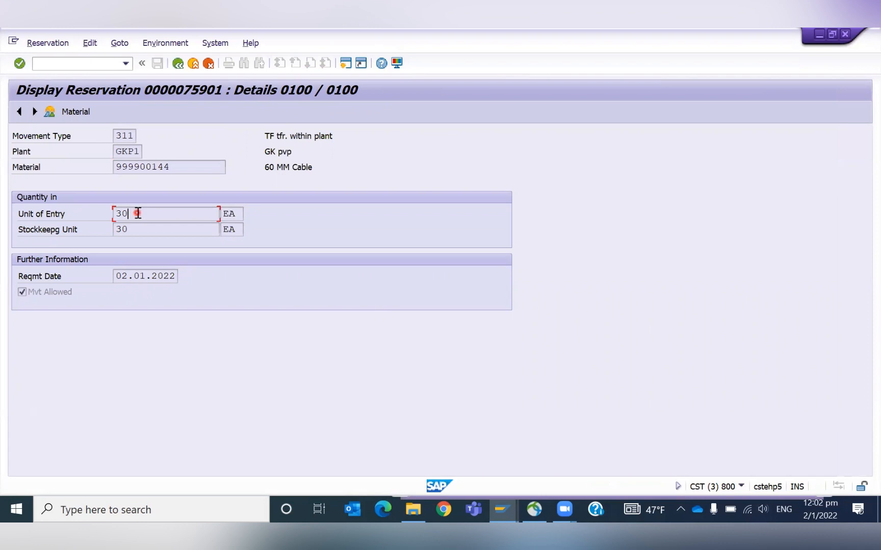
click(178, 63)
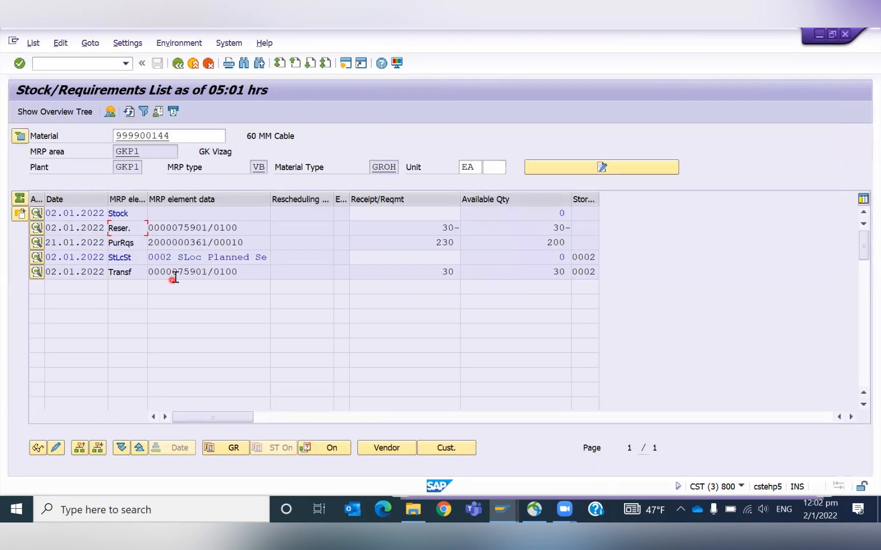
double_click(178, 243)
click(357, 354)
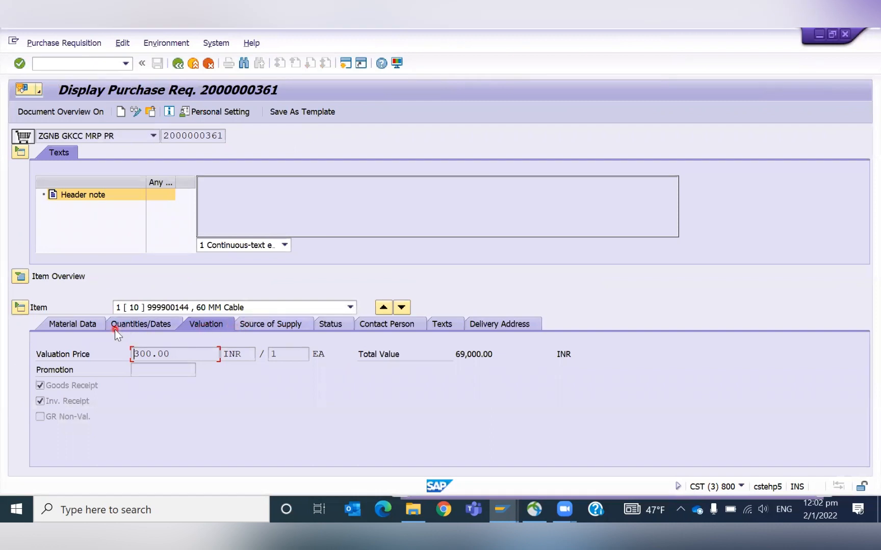
click(149, 325)
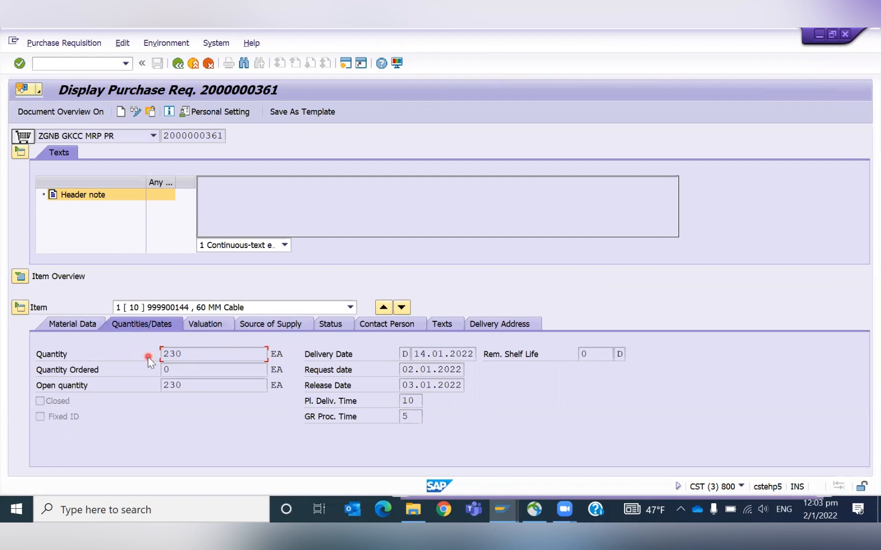
click(180, 65)
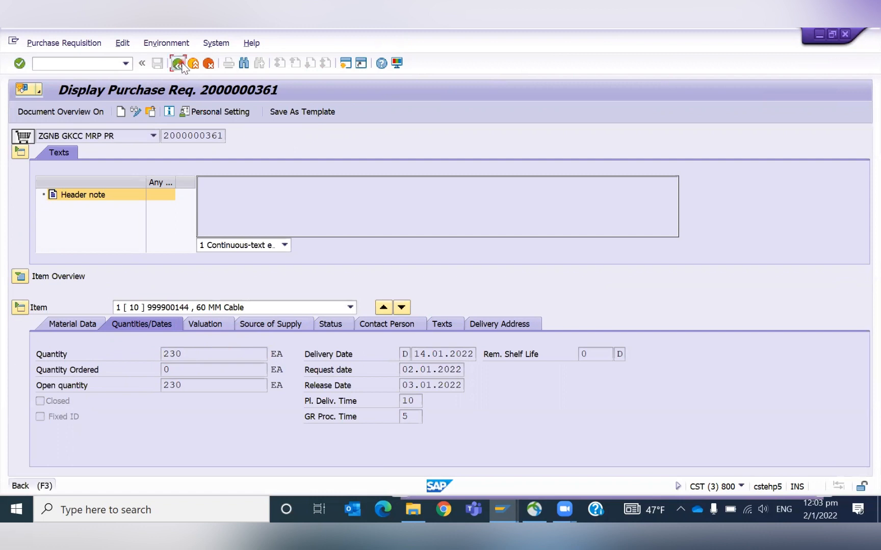
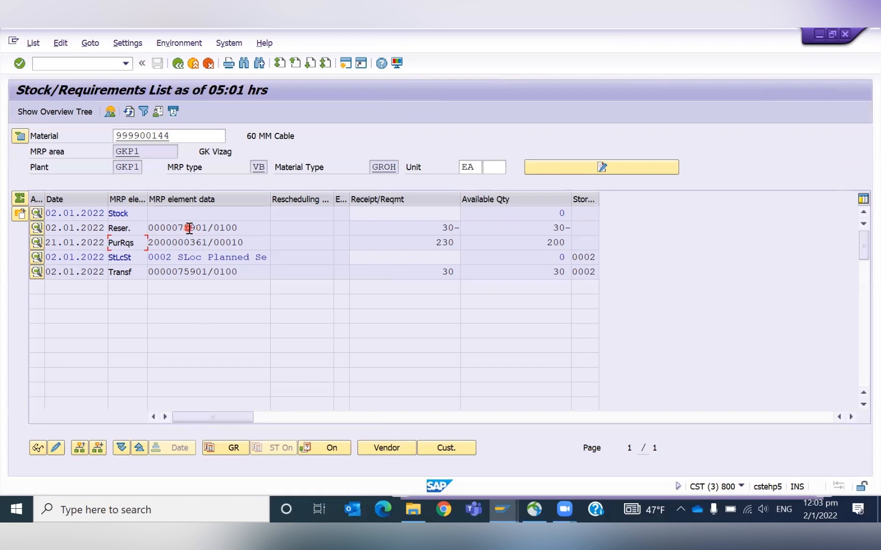
- Open Create Reservation in a new session and start a reservation with movement type 201
drag(560, 211, 582, 215)
click(550, 212)
click(582, 215)
drag(441, 228, 474, 225)
click(474, 225)
click(57, 63)
text(/omb)
key(Return)
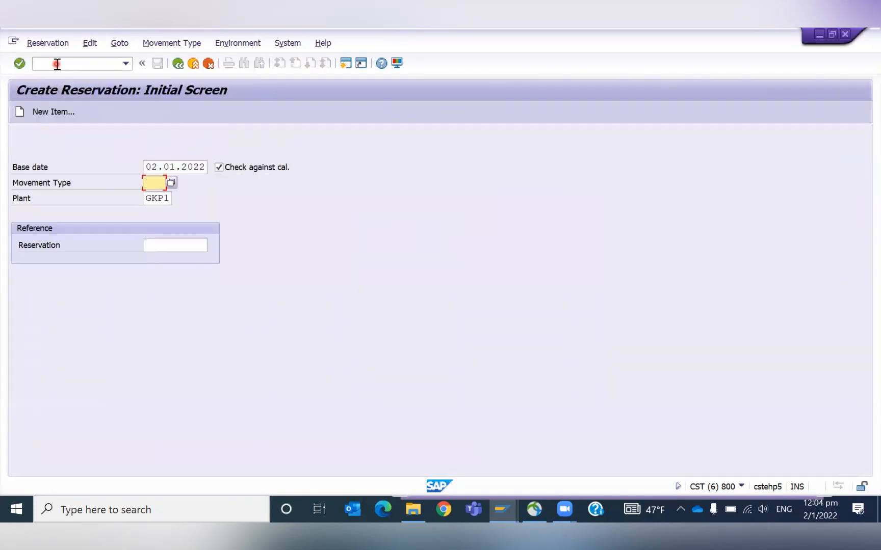
text(201)
key(Return)
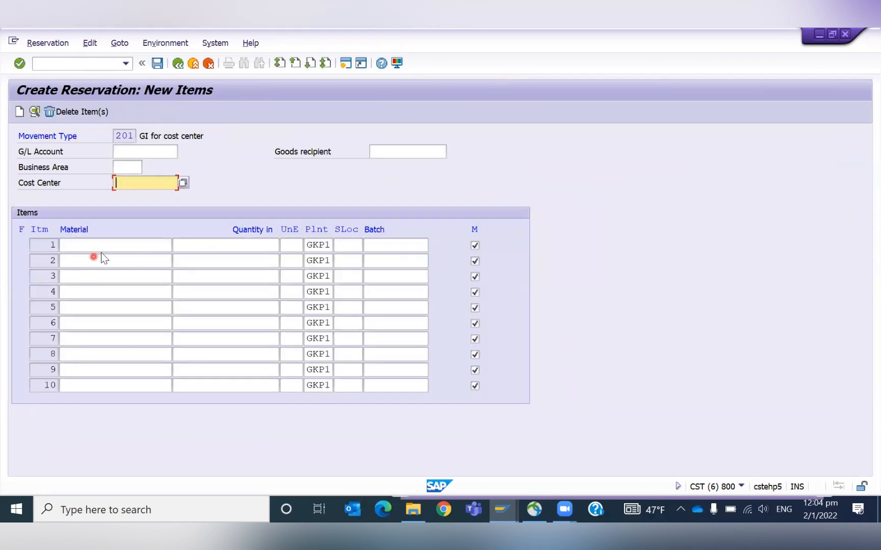
- Enter cost center 79918060 and put material 999900144, copied from the stock/requirements list, in item 1
key(Tab)
key(Down)
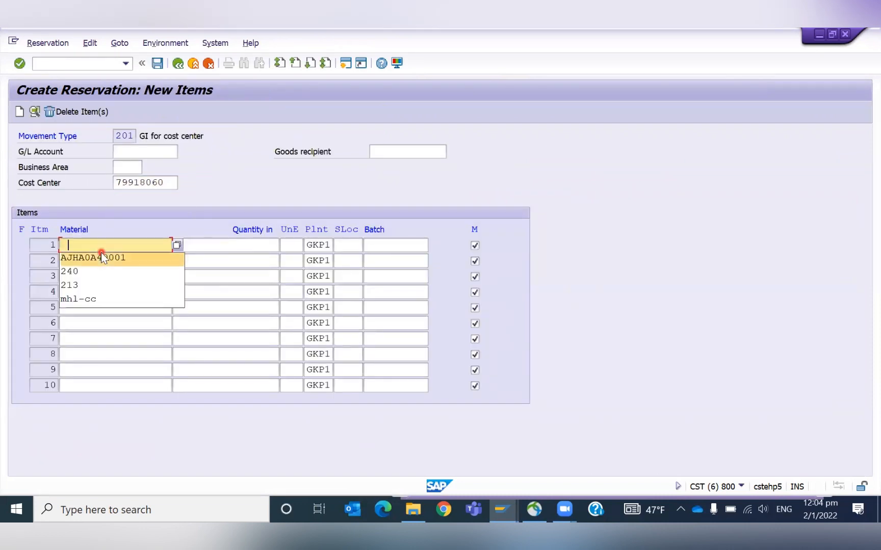
key(Tab)
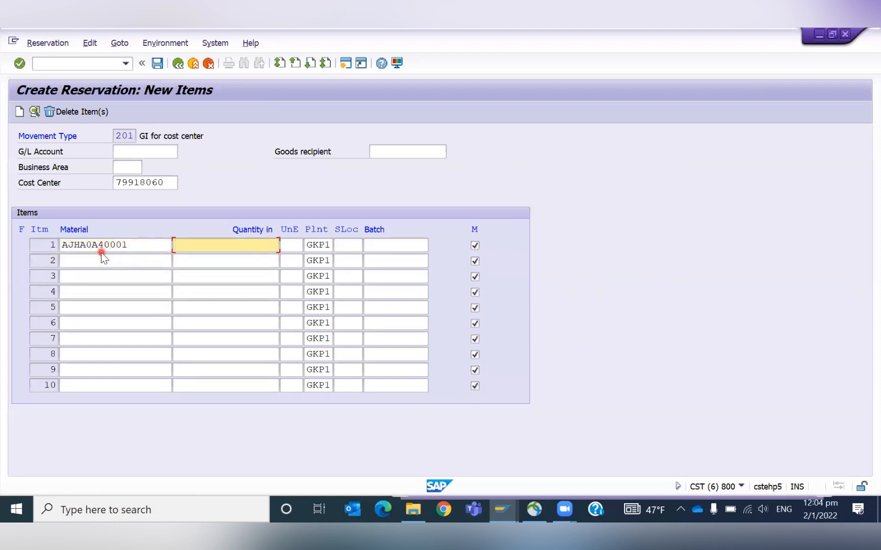
key(alt+Tab)
drag(183, 141, 103, 145)
drag(180, 134, 112, 136)
key(ctrl+c)
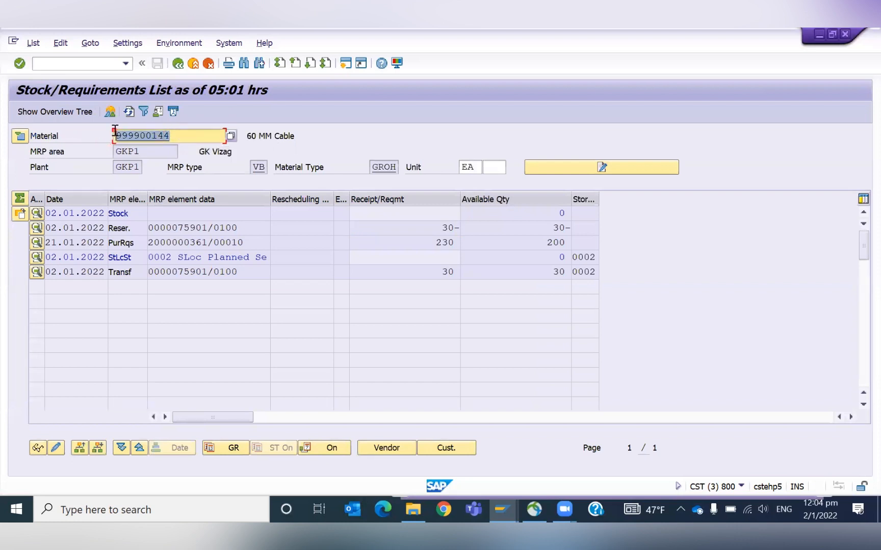
key(alt+Tab)
key(shift+Tab)
key(ctrl+v)
key(Tab)
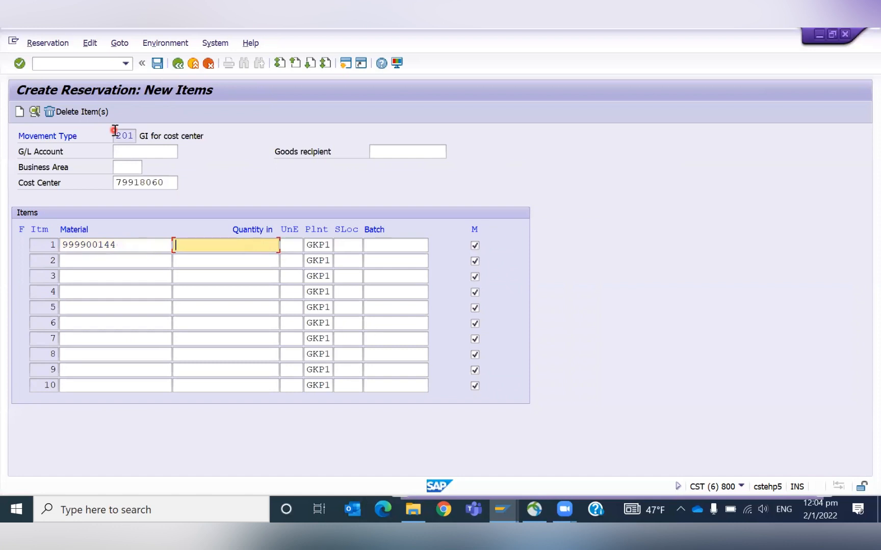
- Set item 1's quantity to 50 and storage location to 0003, then confirm the entries
text(50)
key(Tab)
key(Tab)
key(Tab)
text(0003)
key(Return)
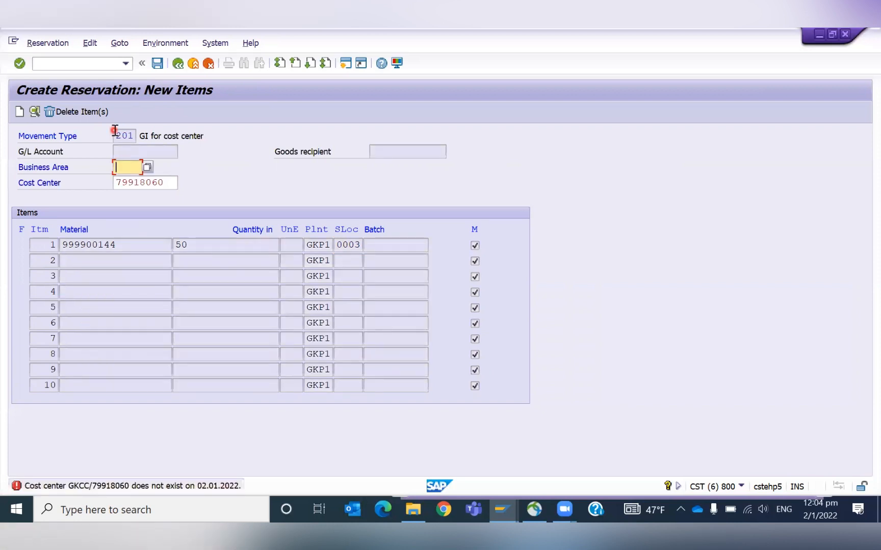
- Replace the cost center with GKHIRING and confirm
key(Tab)
key(BackSpace)
key(Down)
key(Down)
key(Return)
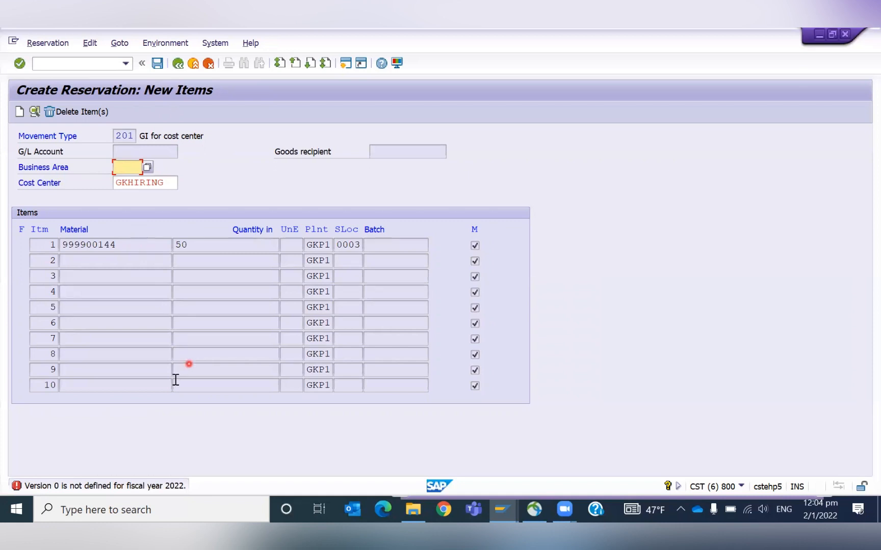
- Open the error's long text and execute its function to maintain version settings for controlling area GKCC
click(15, 488)
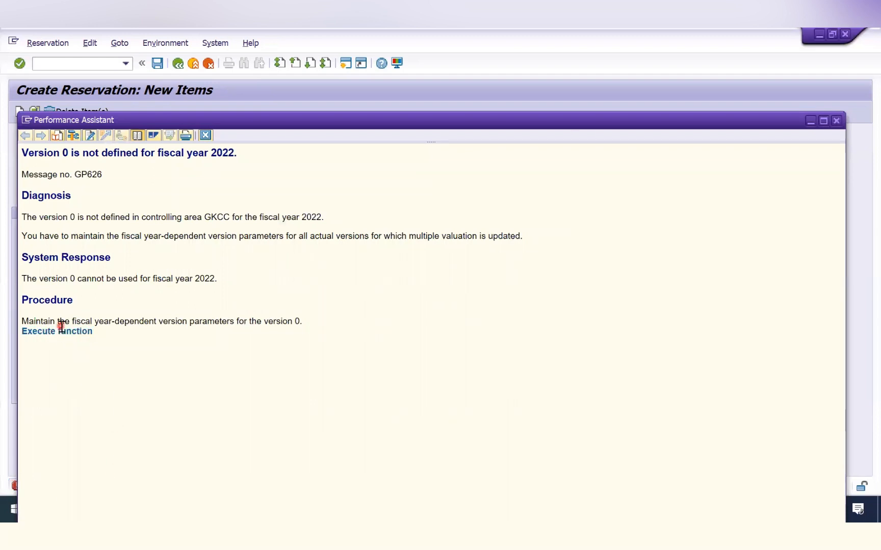
click(58, 331)
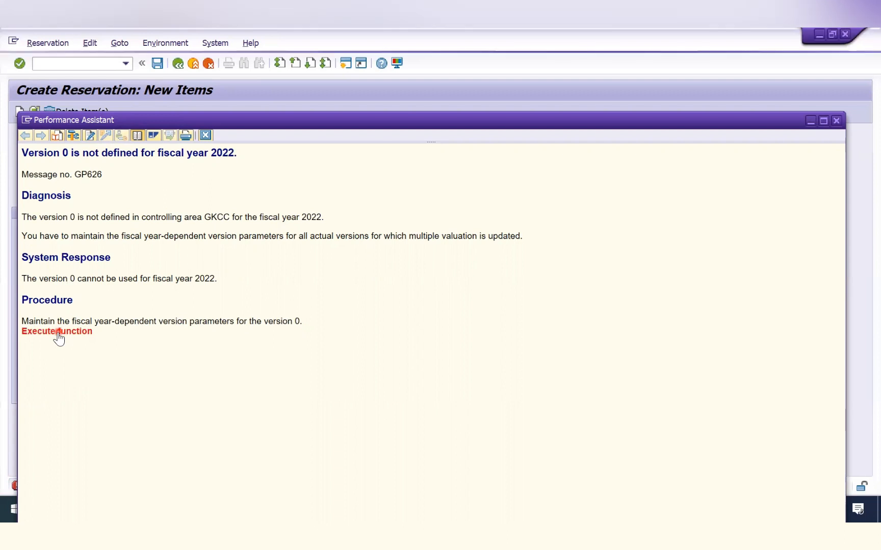
click(63, 332)
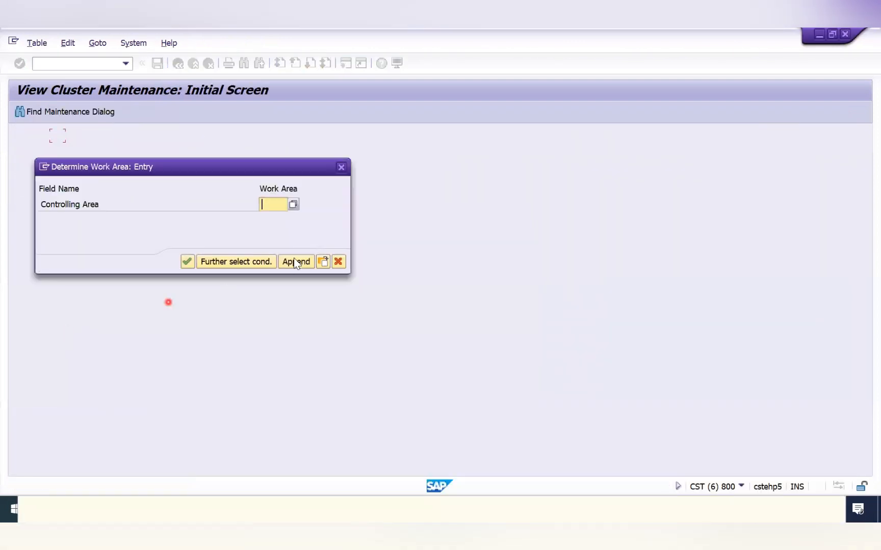
text(gkcc)
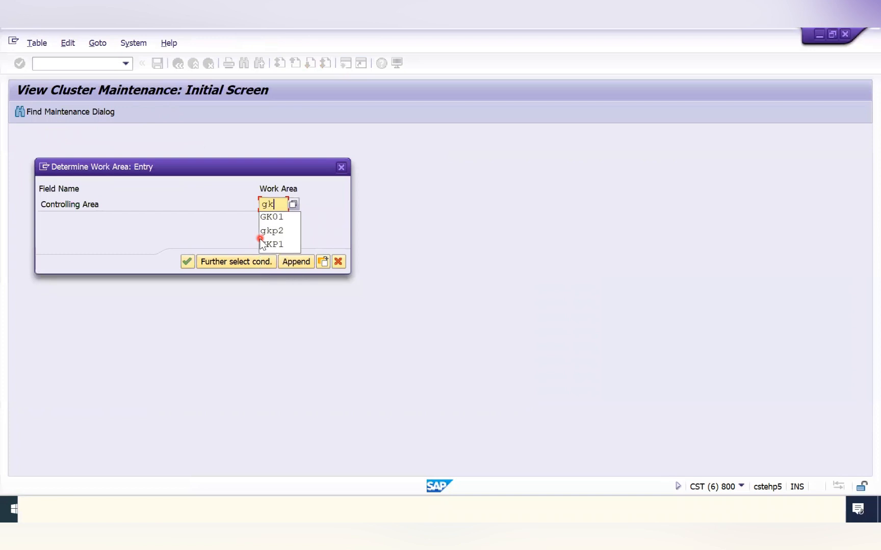
click(188, 261)
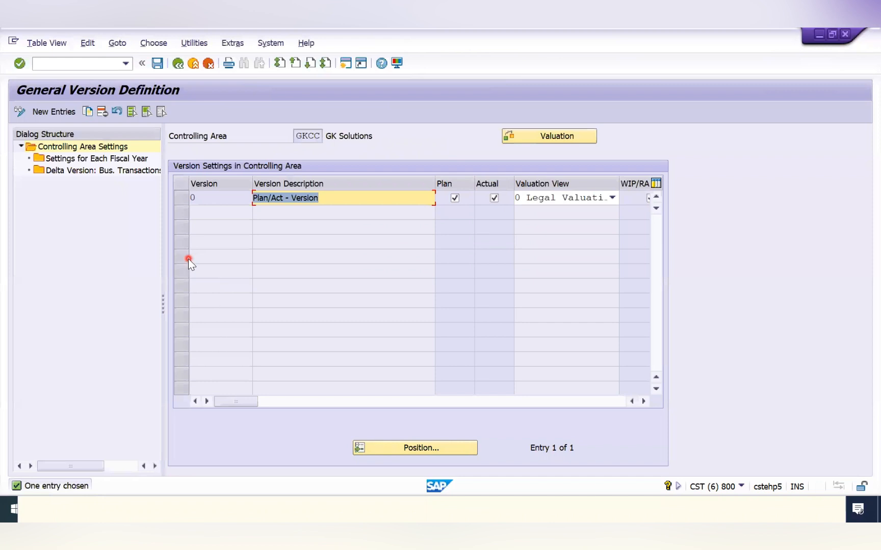
- Copy version 0's fiscal year 2021 settings to a new entry for fiscal year 2022
click(185, 198)
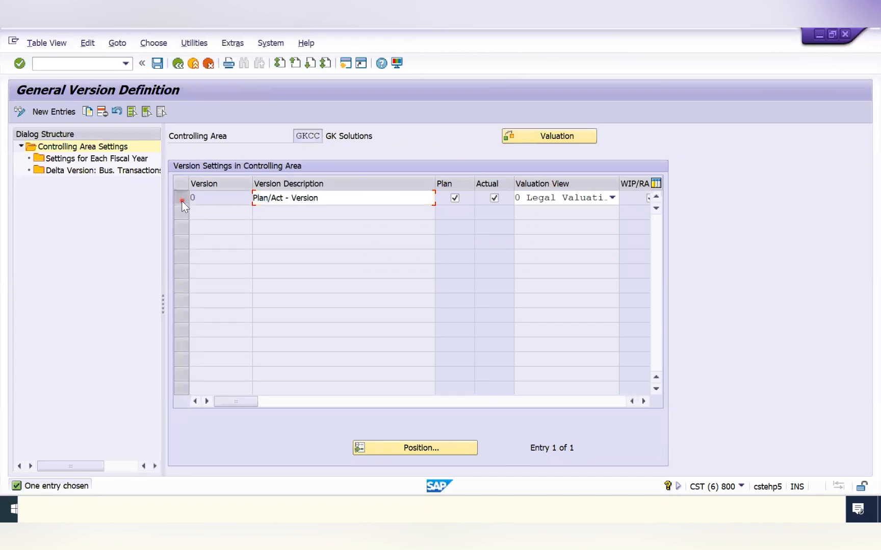
double_click(114, 160)
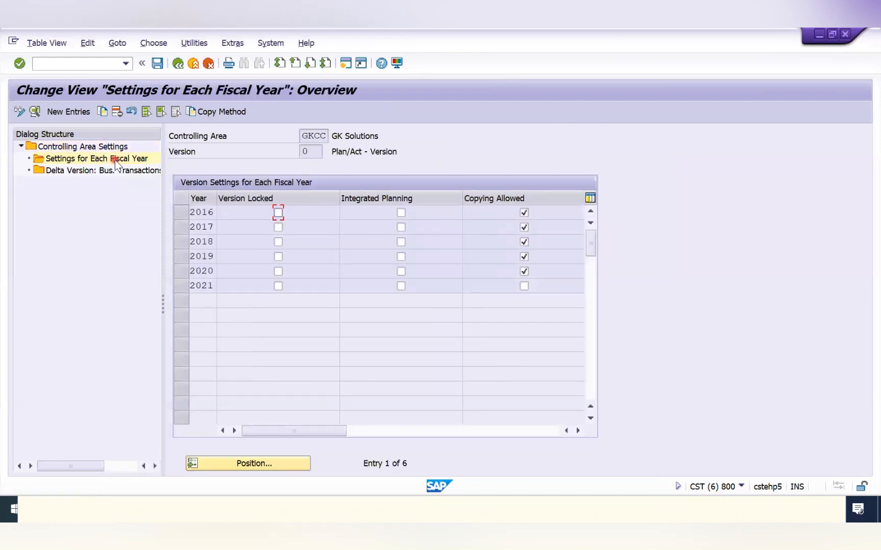
click(182, 289)
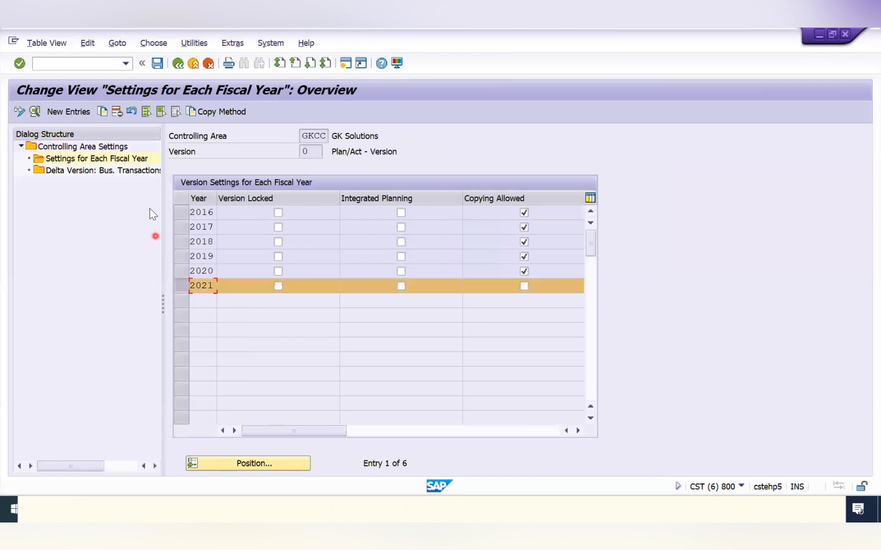
click(185, 283)
click(184, 270)
click(103, 114)
text(2022)
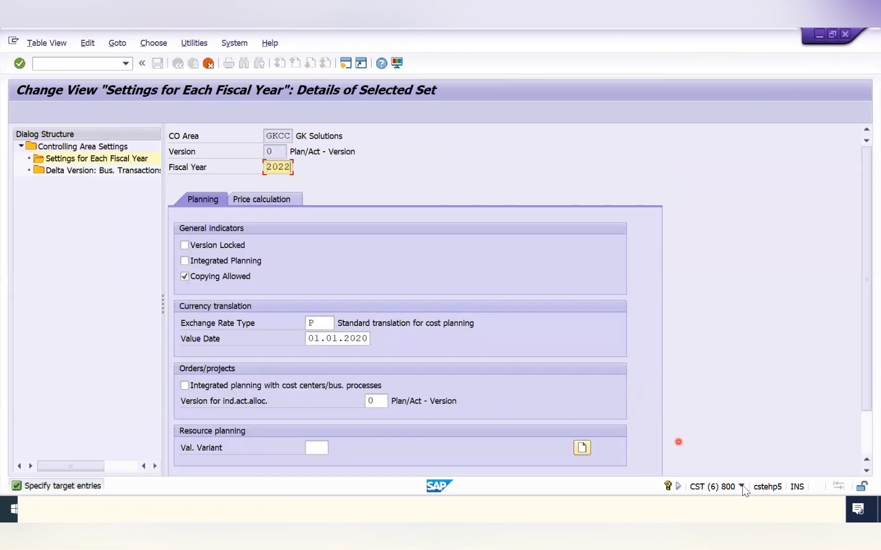
click(741, 486)
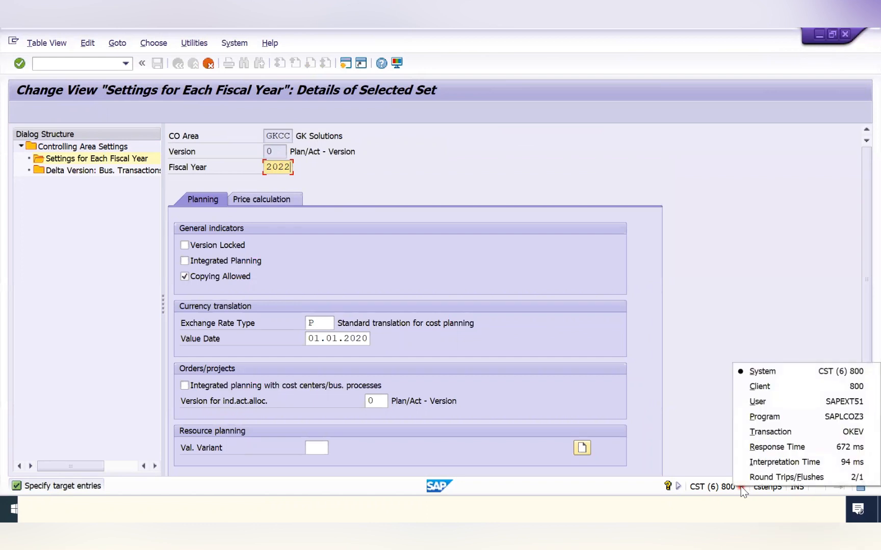
click(681, 257)
key(Return)
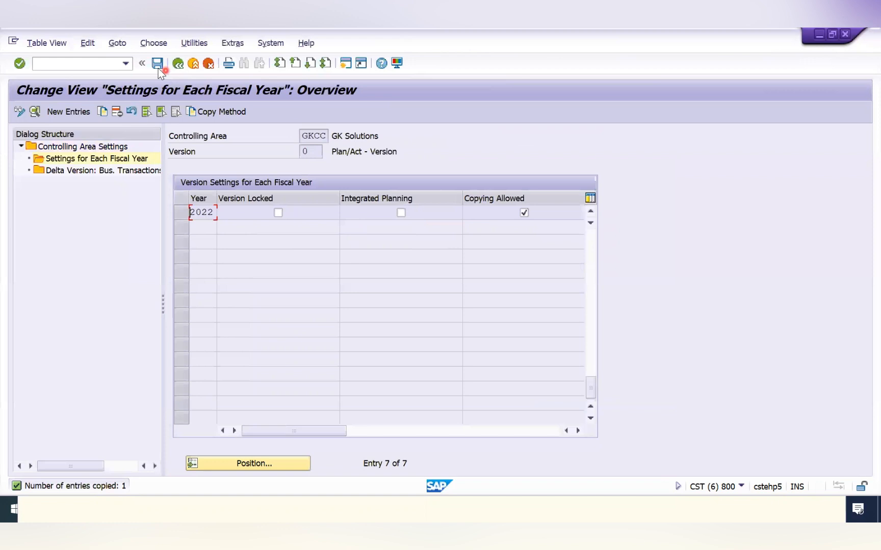
- Save the fiscal-year settings under the proposed customizing request, leave maintenance, and close the message help
click(157, 64)
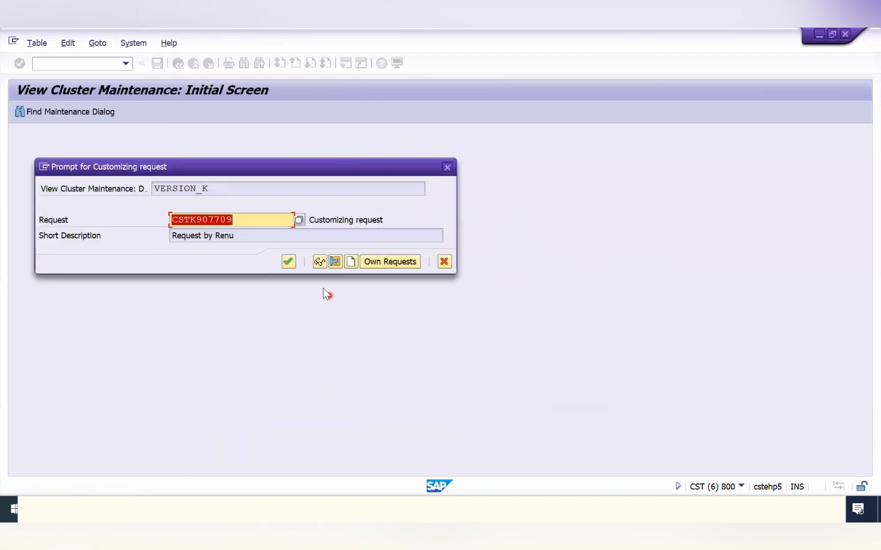
click(288, 261)
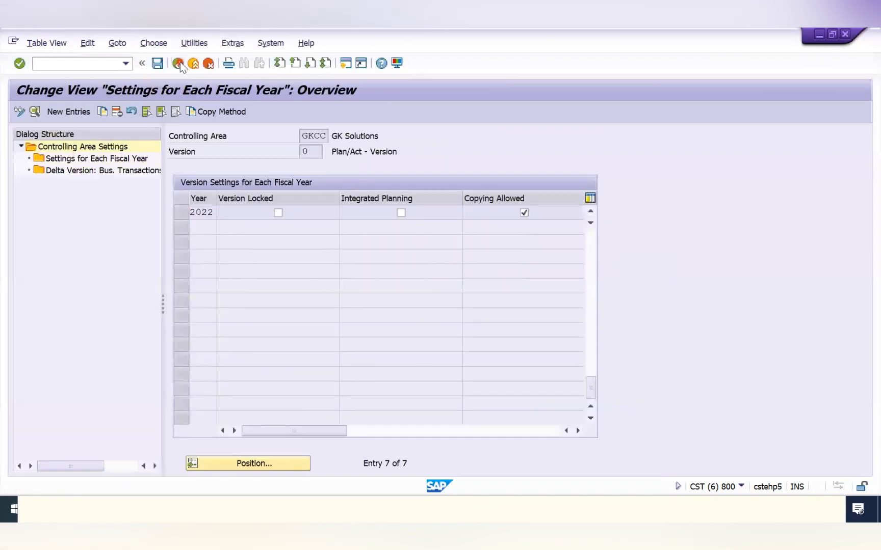
click(179, 62)
click(180, 63)
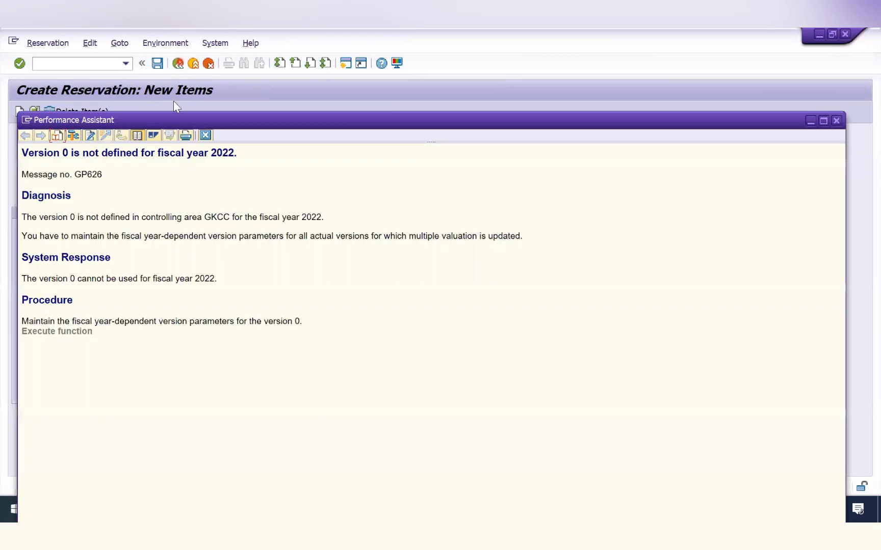
click(205, 135)
- Remove the storage location from reservation item 1 and confirm the item
key(Return)
key(Return)
key(Return)
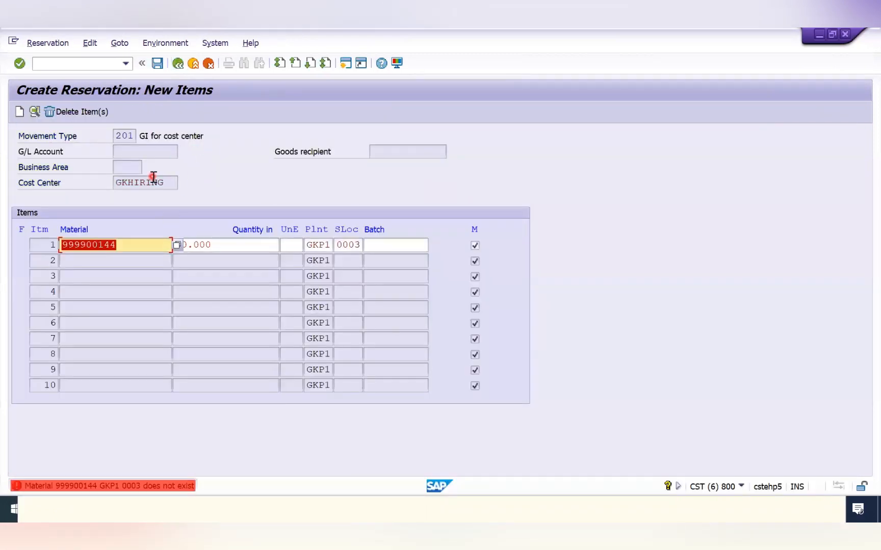
key(Tab)
key(Tab)
key(Tab)
key(Tab)
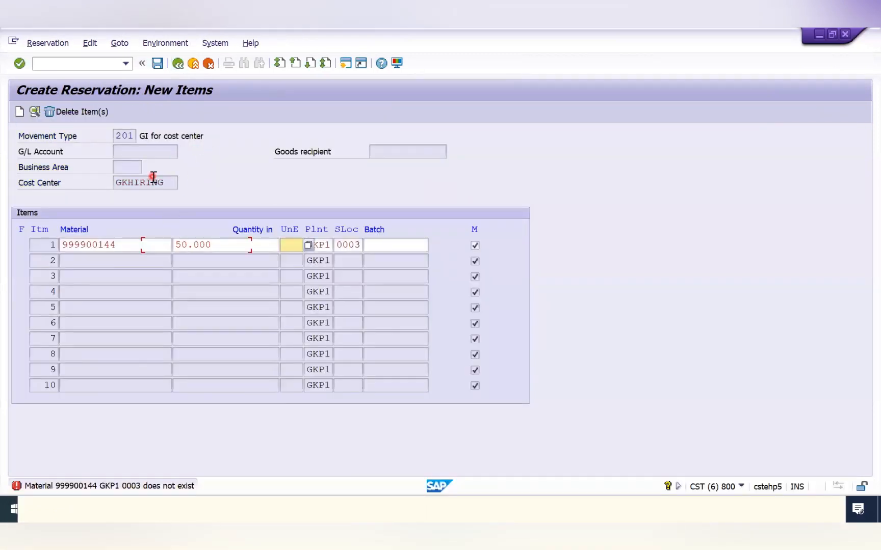
key(F4)
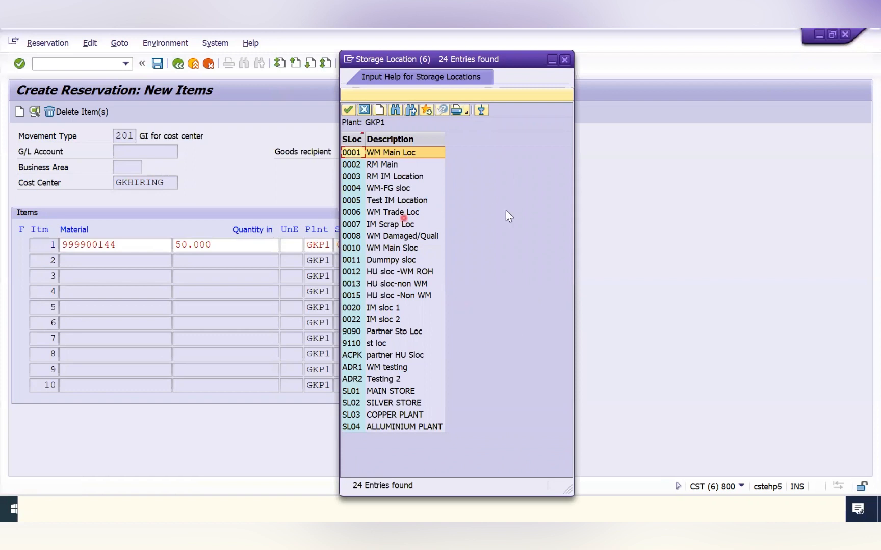
click(566, 60)
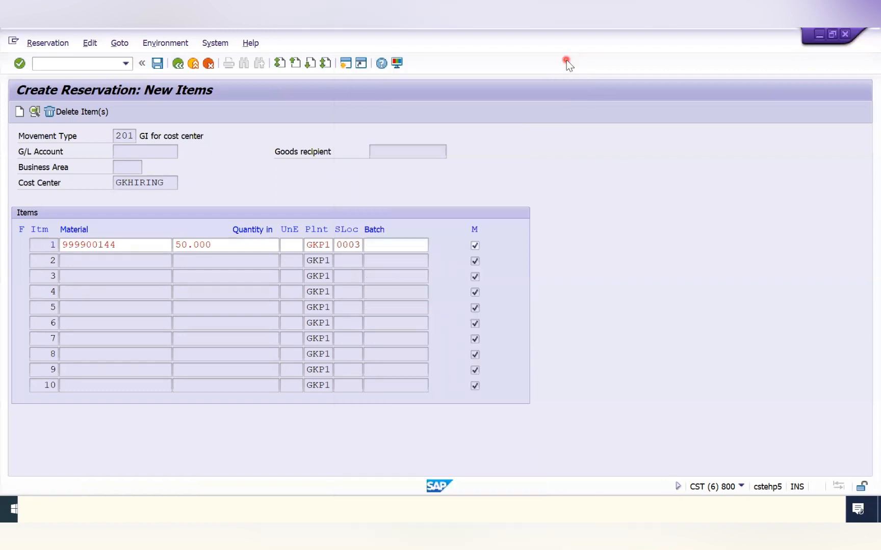
double_click(341, 256)
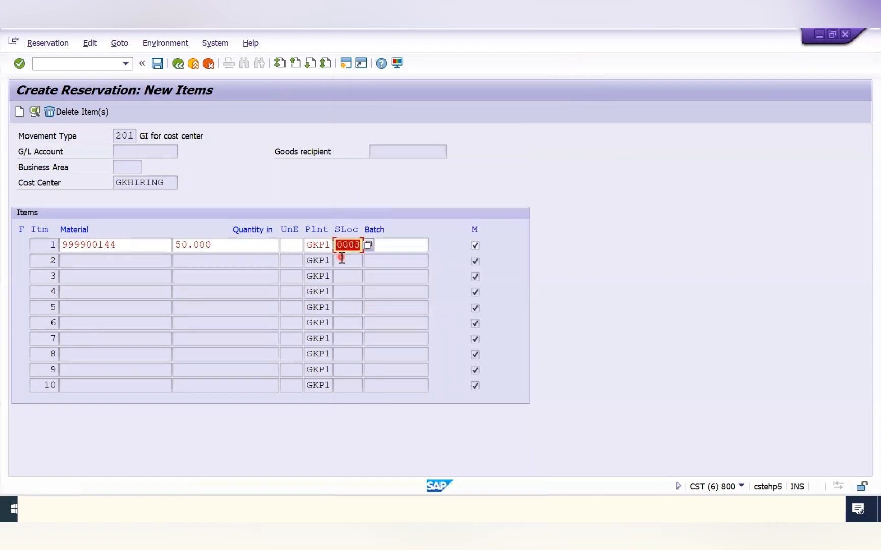
key(BackSpace)
key(Return)
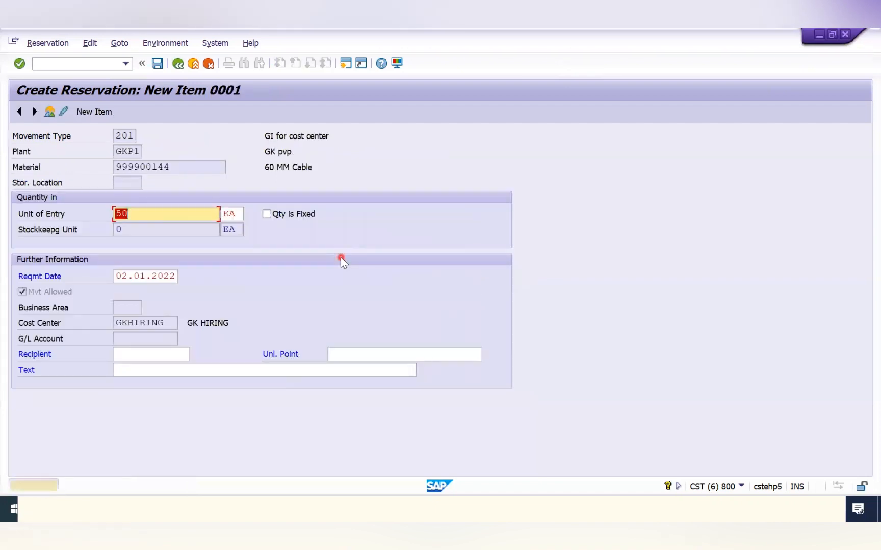
- Accept the proposed requirement date and save the reservation
click(122, 276)
key(Return)
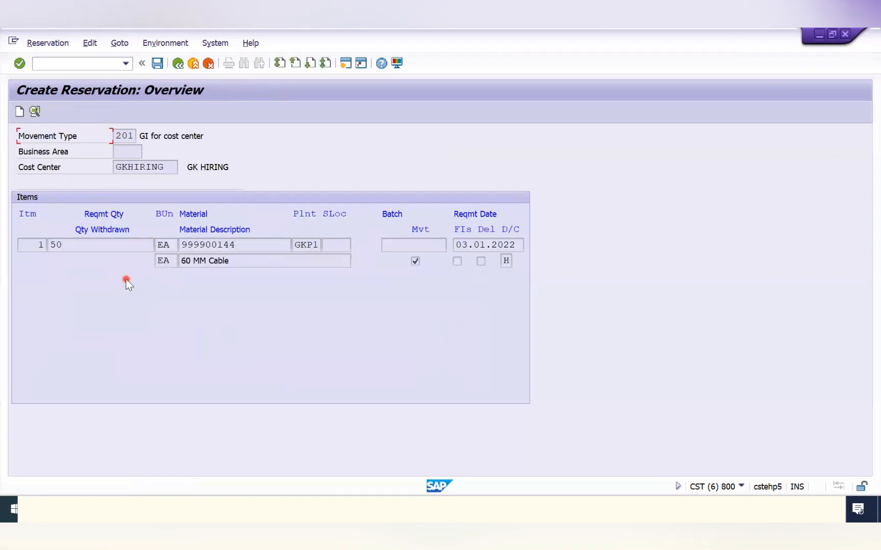
key(ctrl+s)
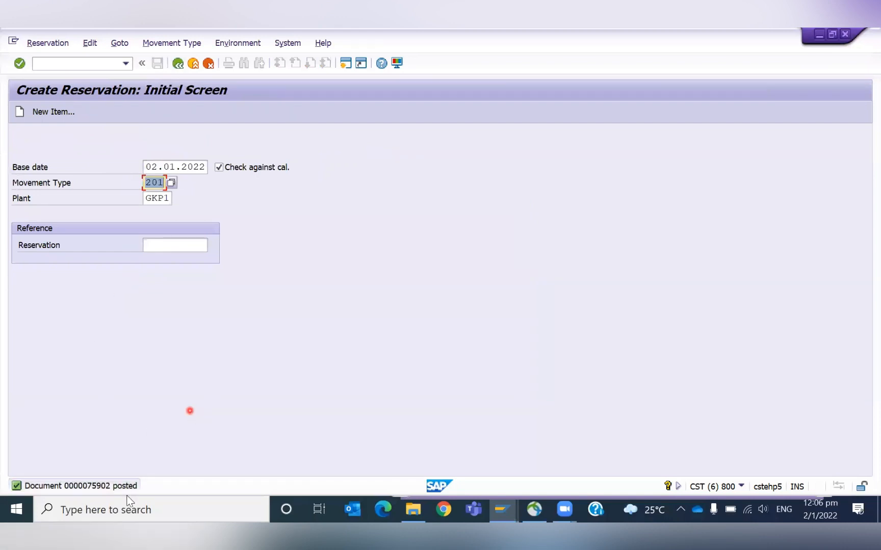
- Refresh the stock/requirements list and examine the new reservation's requirement quantity
key(alt+Tab)
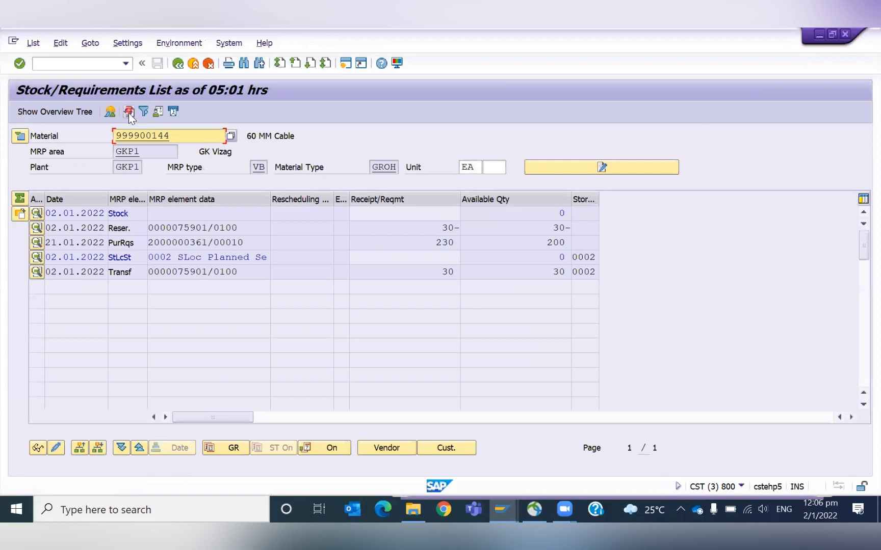
click(129, 113)
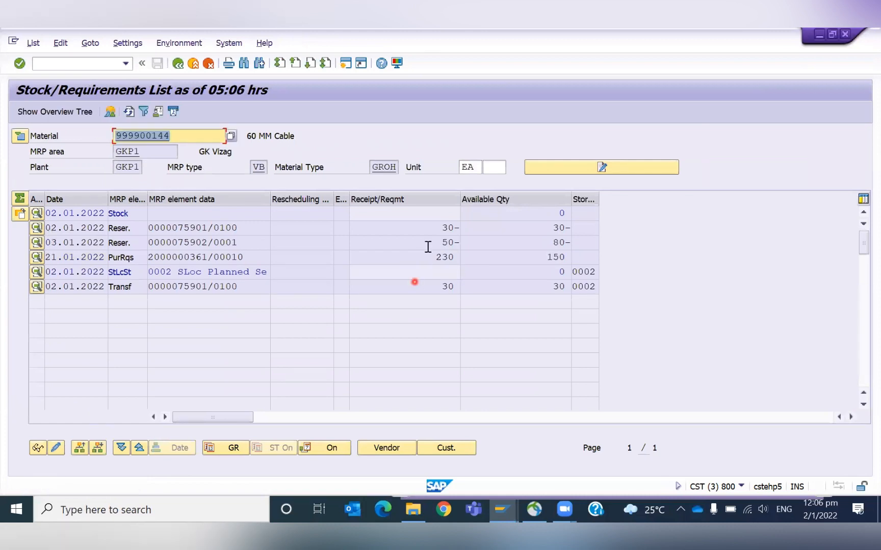
mouse_move(424, 243)
mouse_down()
mouse_move(462, 243)
mouse_move(409, 247)
mouse_up()
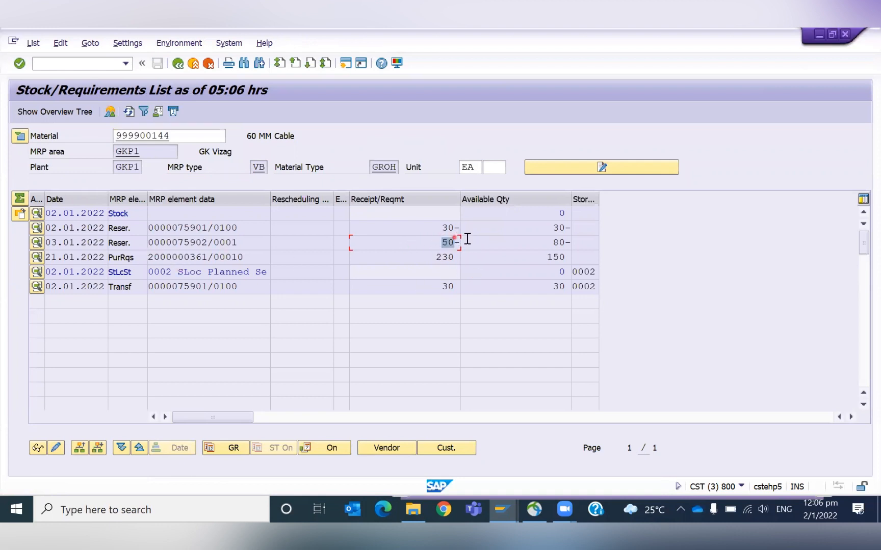
drag(439, 242, 468, 241)
click(85, 63)
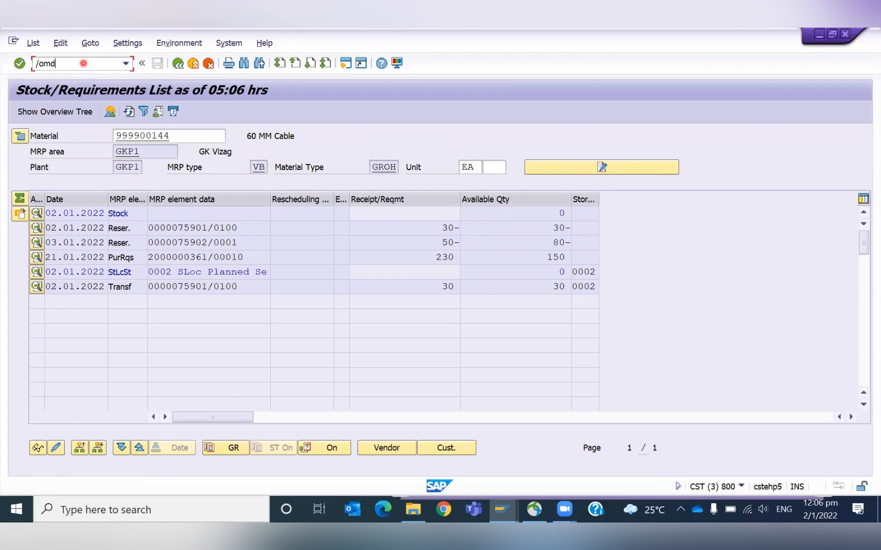
key(Return)
key(Return)
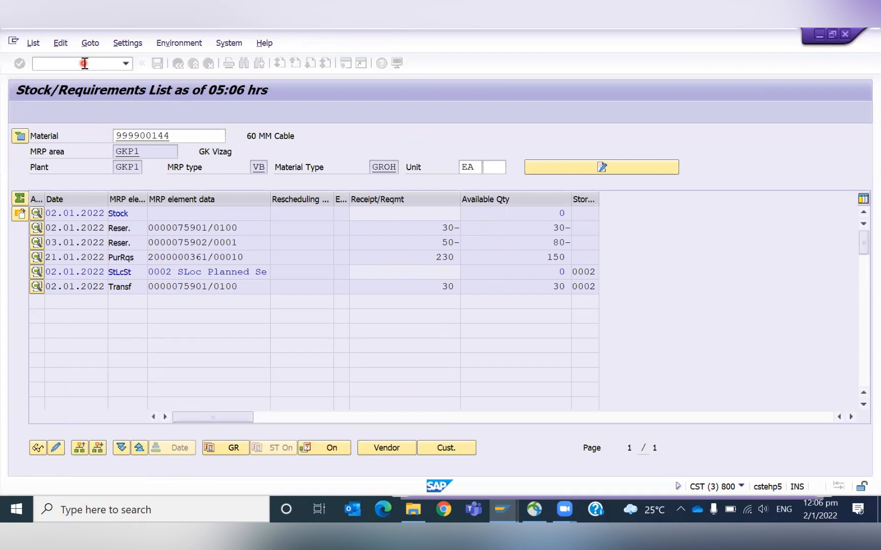
key(alt+Tab)
key(alt+Tab)
key(alt+Tab)
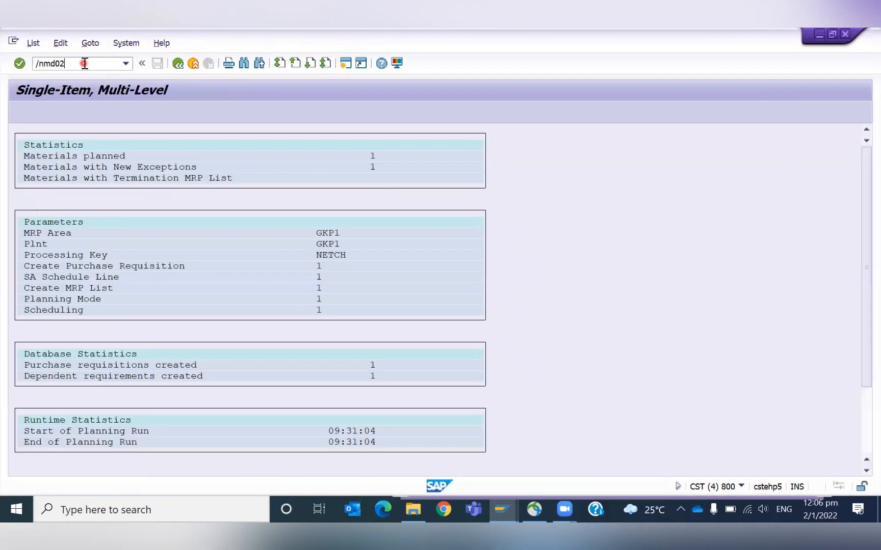
- Run MD02 single-item, multi-level planning for material 999900144 in GKP1, setting purchase requisition and MRP list options to 1
click(84, 63)
text(/nmd02)
key(Return)
key(Tab)
key(Tab)
key(Tab)
text(1)
key(Tab)
text(1)
key(Return)
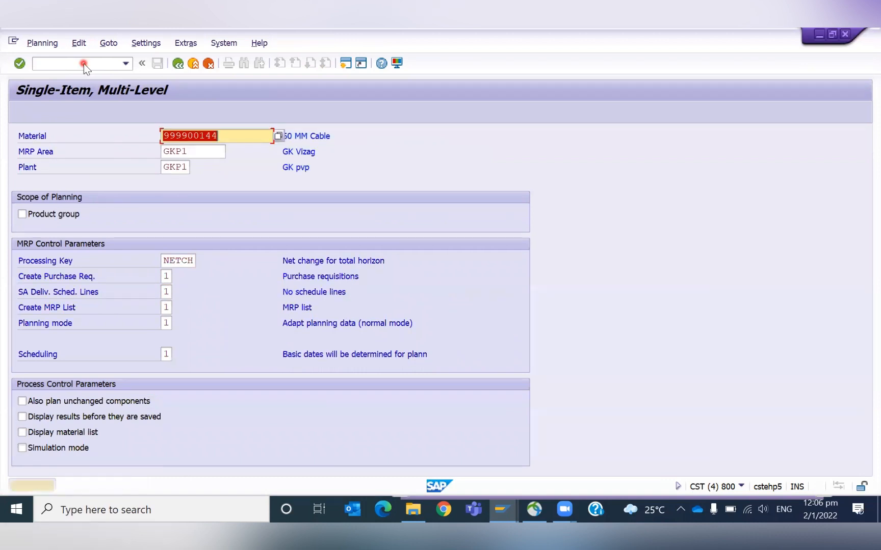
key(Return)
- Refresh the stock/requirements list for material 999900144 and check the purchase requisition line
key(alt+Tab)
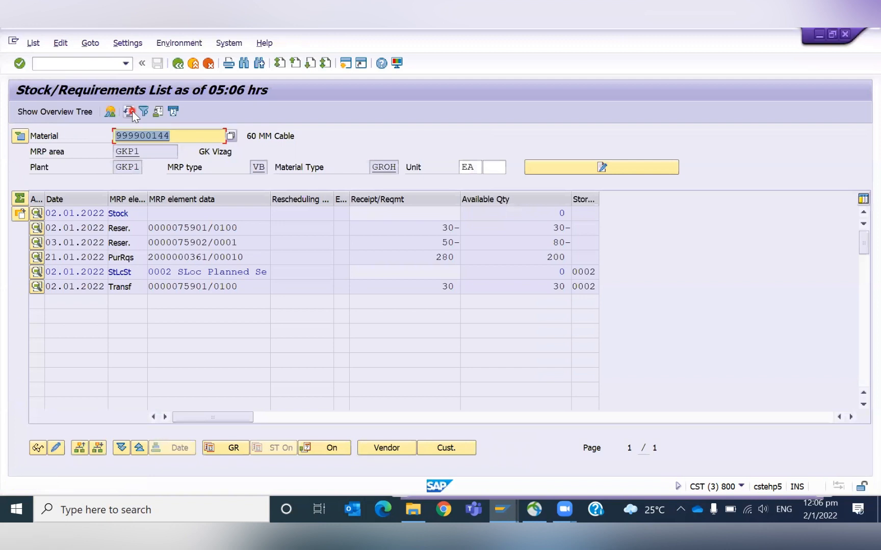
click(131, 112)
click(425, 257)
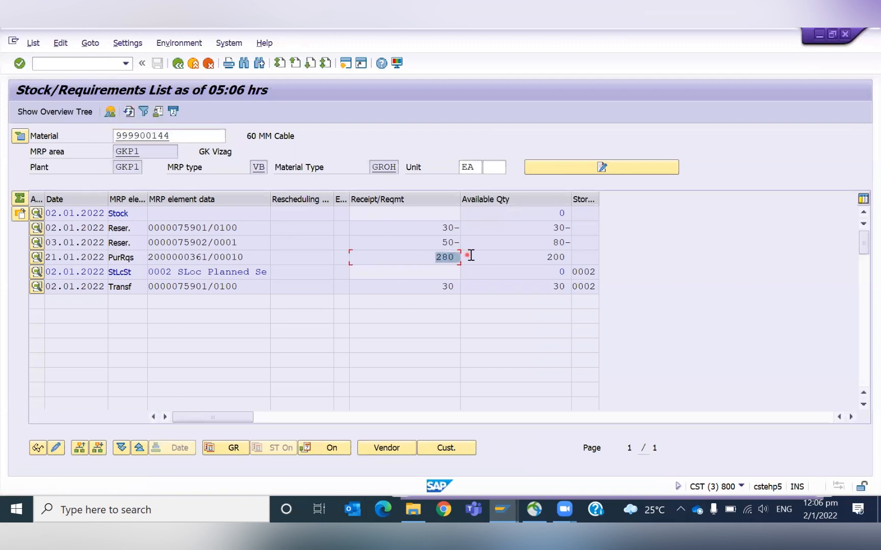
double_click(185, 258)
click(359, 370)
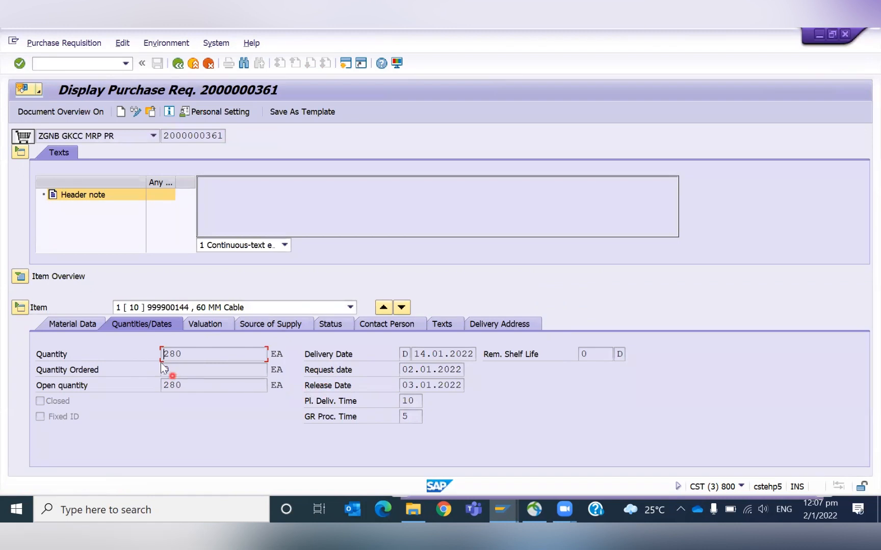
click(178, 64)
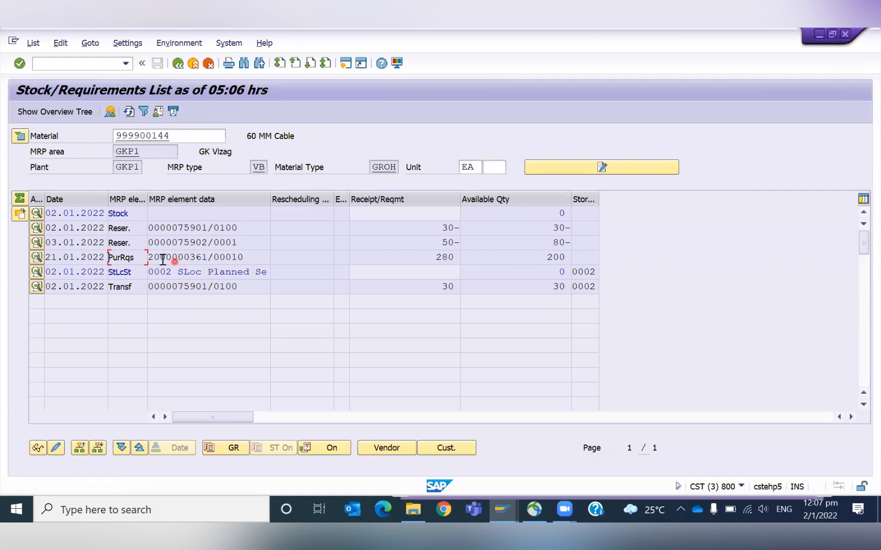
double_click(182, 257)
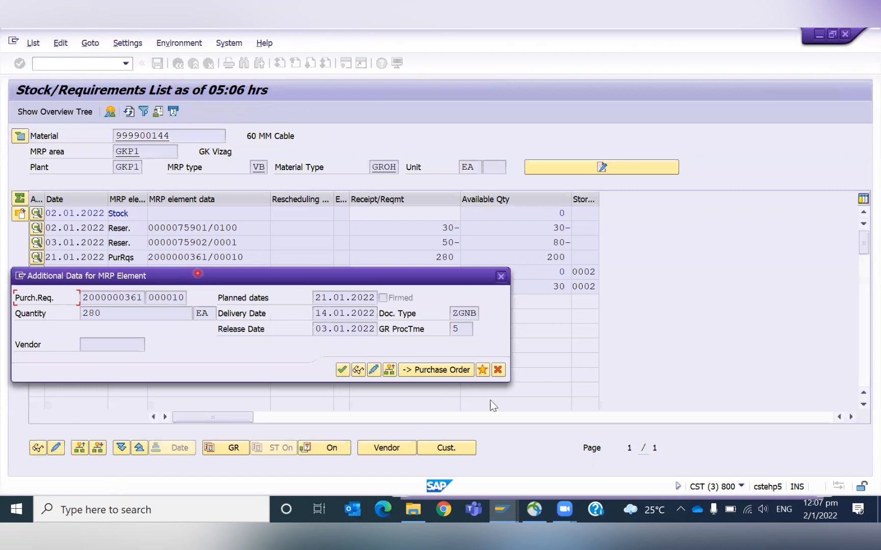
click(447, 370)
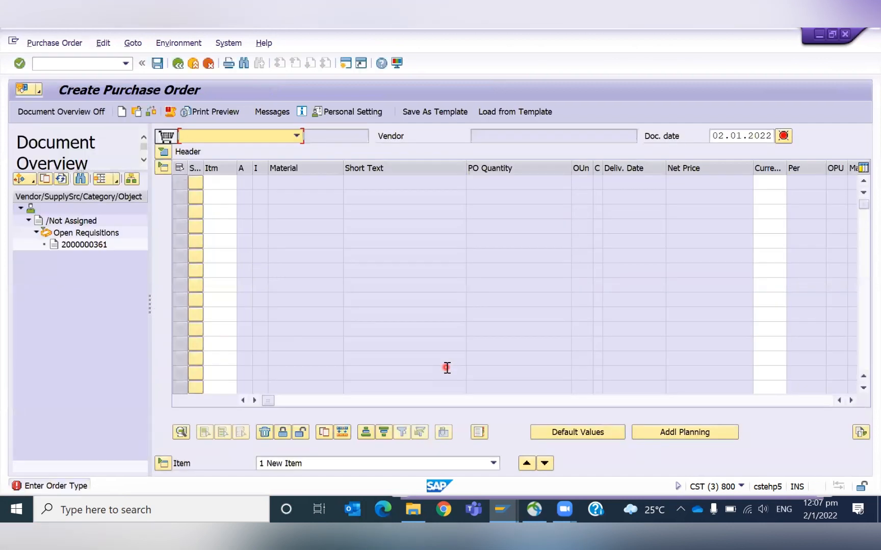
click(296, 137)
key(n)
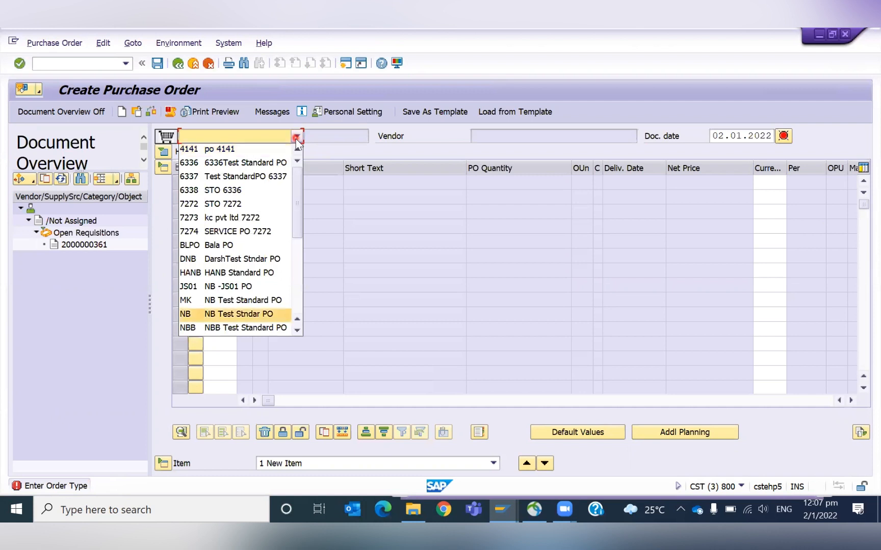
key(Return)
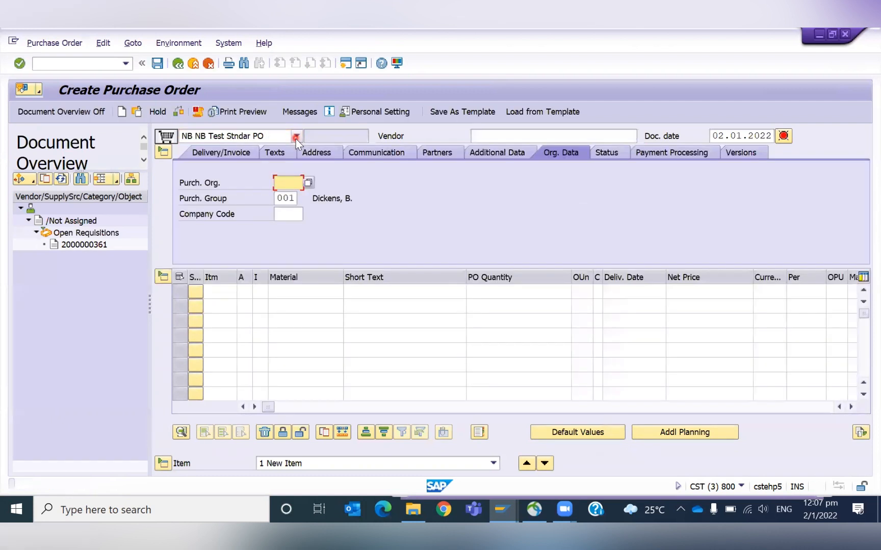
double_click(83, 245)
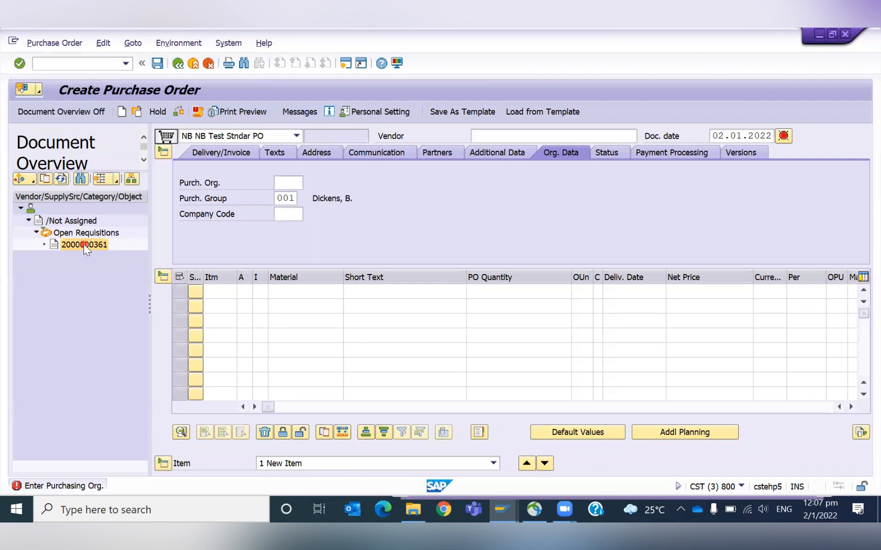
click(217, 283)
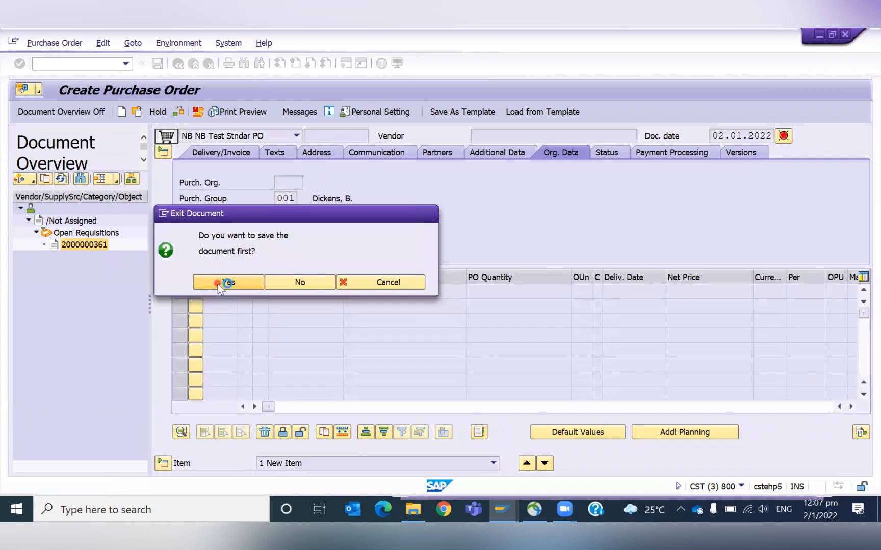
click(481, 298)
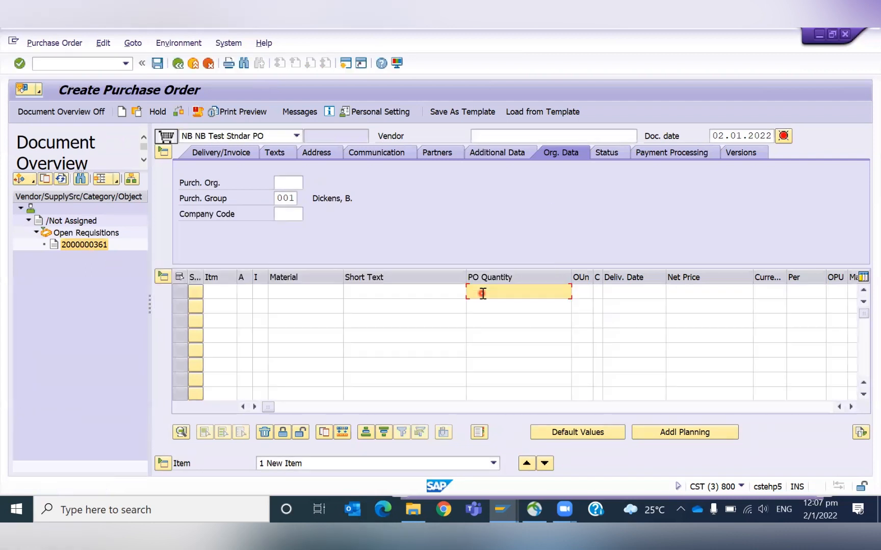
click(69, 244)
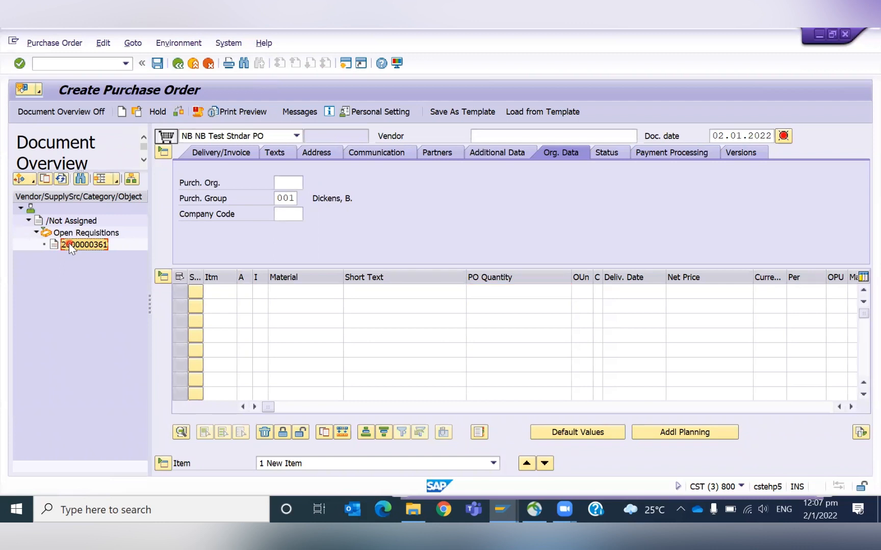
click(48, 178)
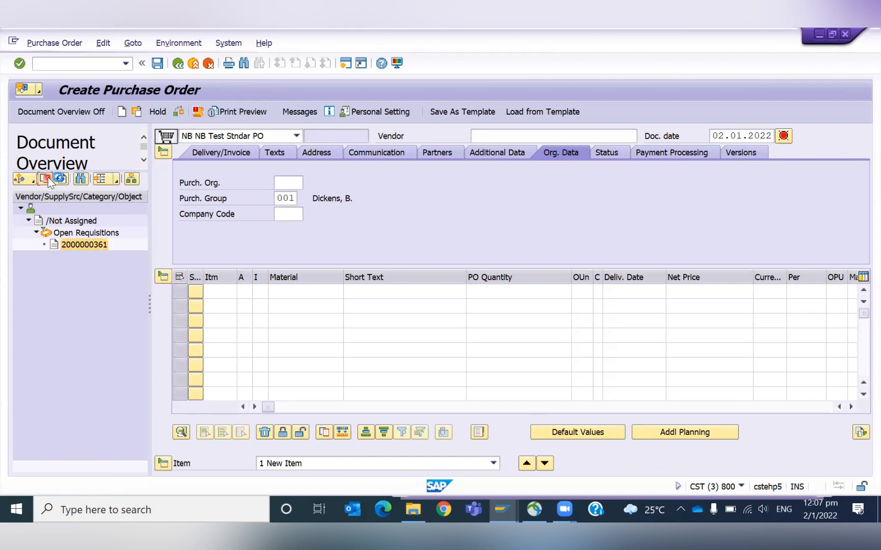
click(247, 200)
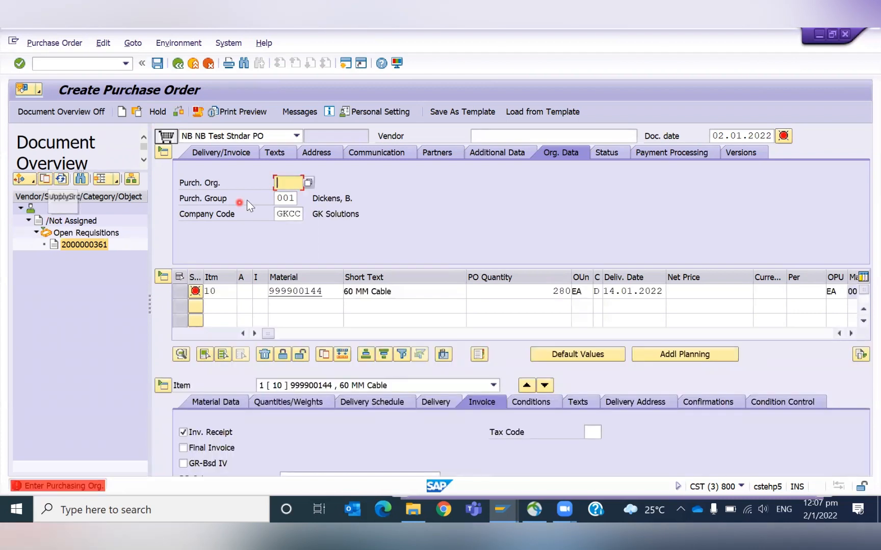
- Set the purchasing organization to GPOR
text(gkc)
key(BackSpace)
text(po)
key(BackSpace)
key(BackSpace)
key(BackSpace)
key(BackSpace)
text(gpor)
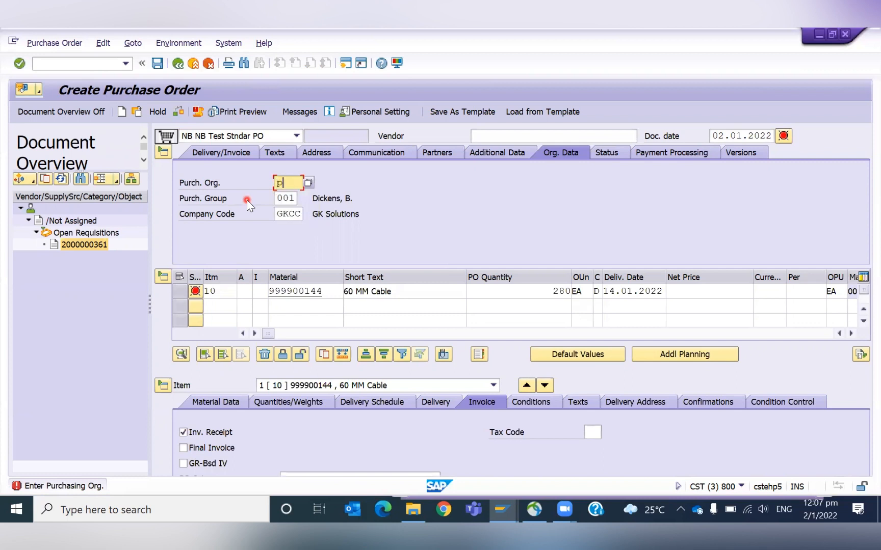
key(Return)
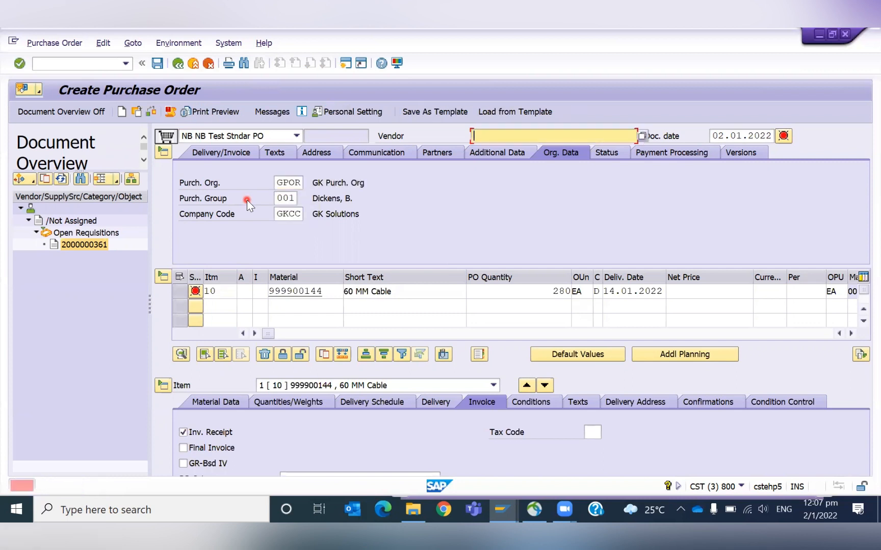
- Select vendor GKV8 from the vendor suggestions
key(BackSpace)
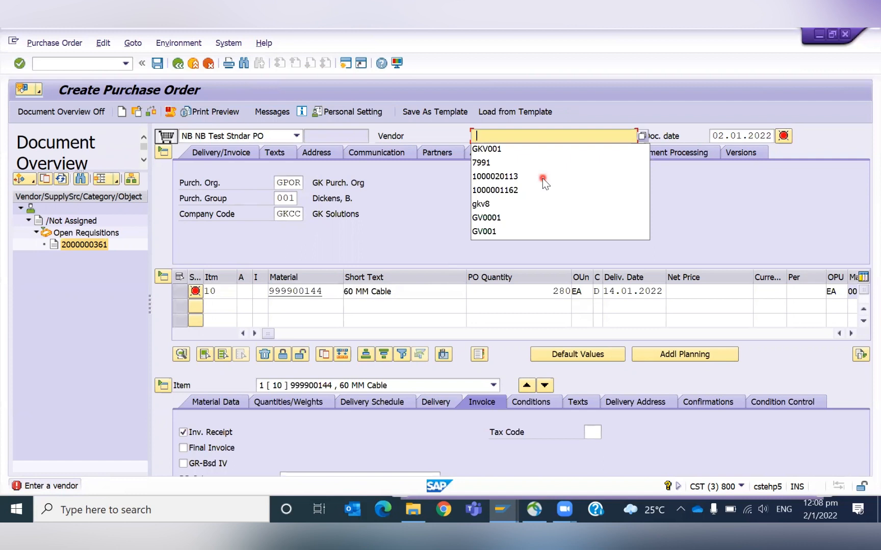
key(Down)
key(Down)
key(Down)
key(Down)
key(Down)
key(Return)
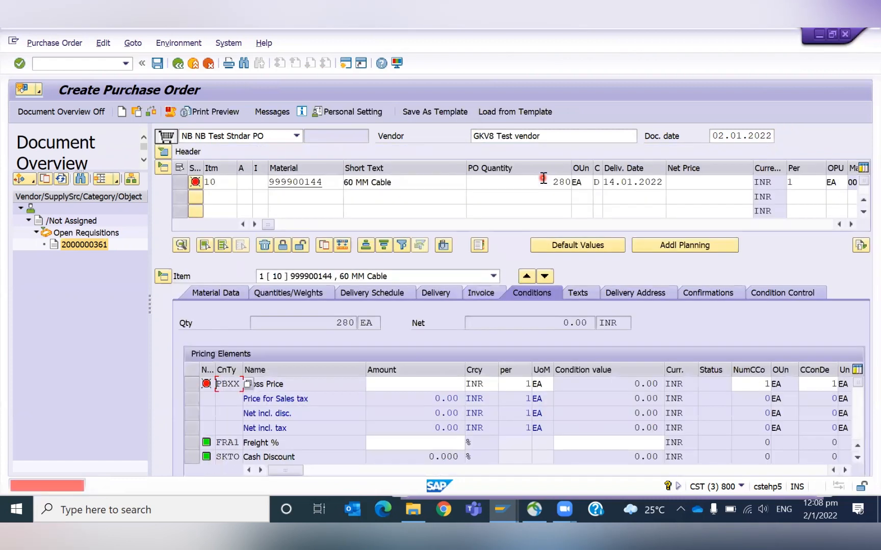
- Enter a net price of 50 for item 10
click(729, 182)
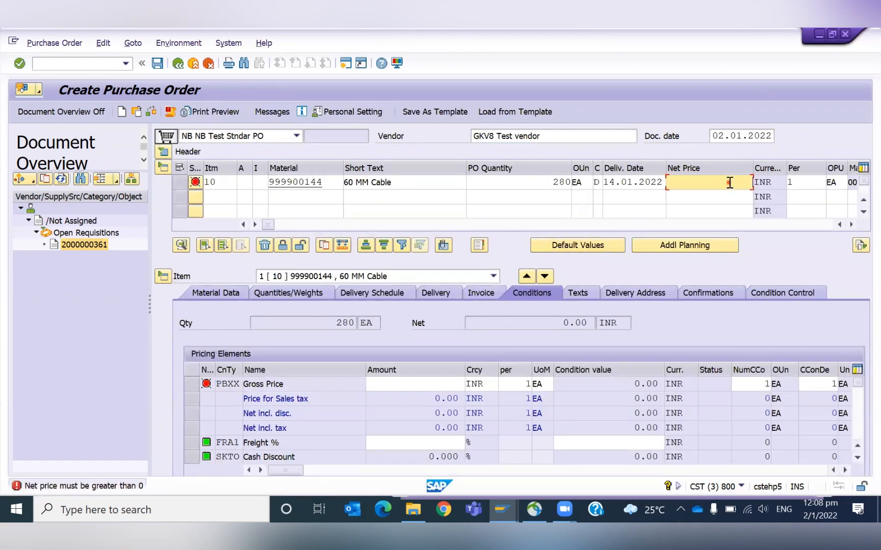
text(50)
key(Return)
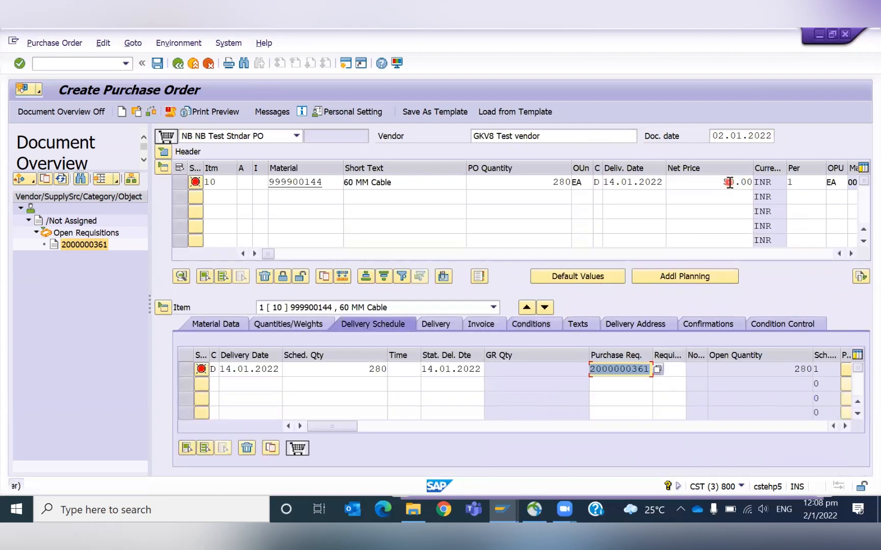
- Browse the purchase order document type list to compare with the requisition's ZGNB type
click(359, 331)
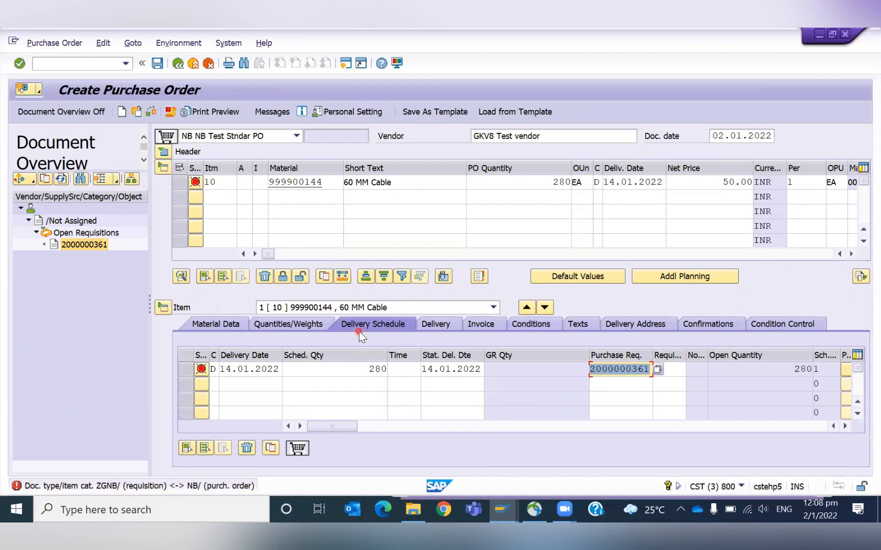
click(232, 137)
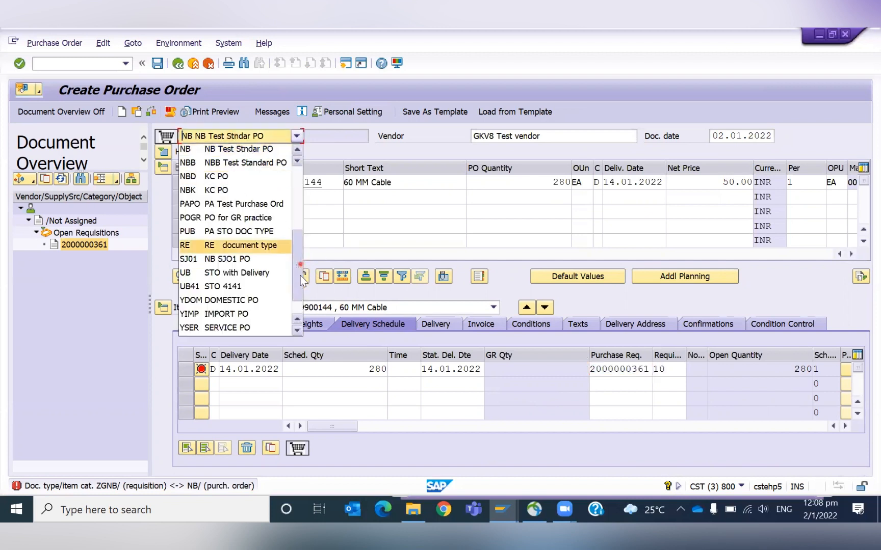
scroll(301, 280, down, 1)
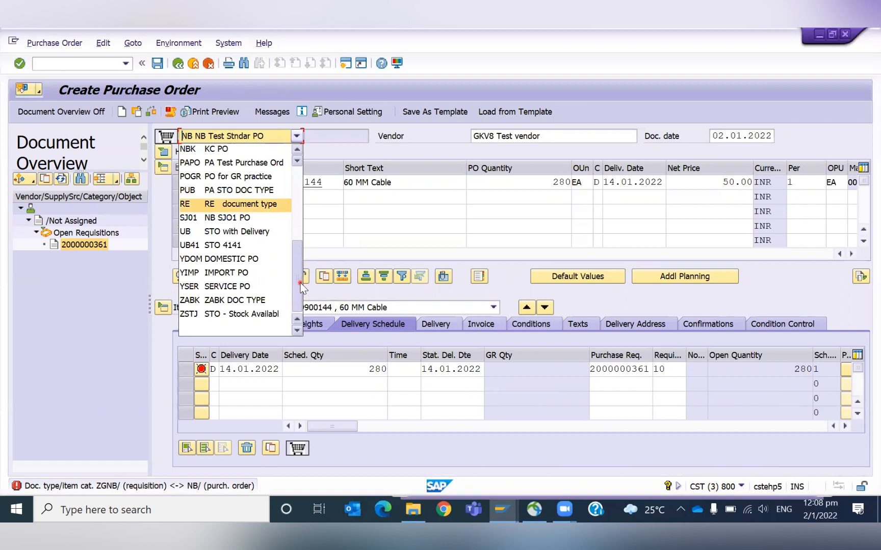
scroll(299, 275, up, 5)
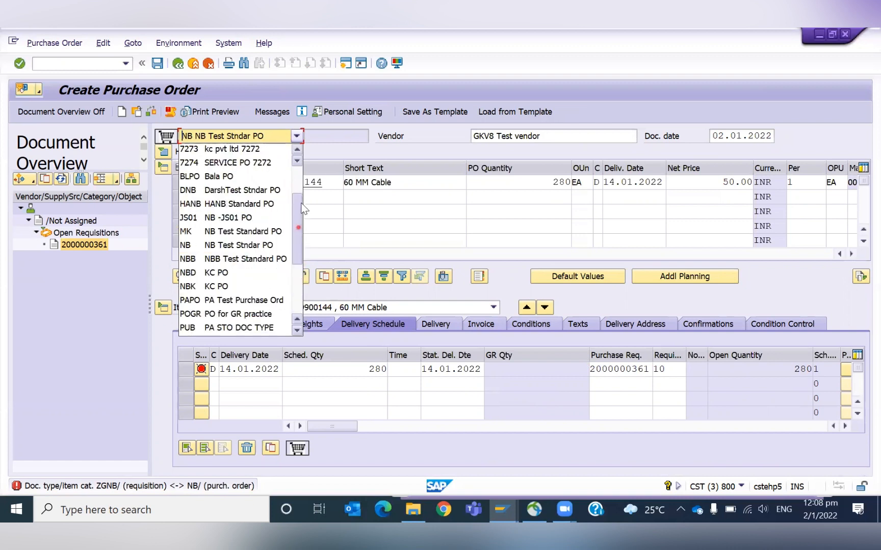
click(85, 289)
- Open the SPRO customizing activity Define Document Types under Materials Management > Purchasing > Purchase Requisition
key(alt+Tab)
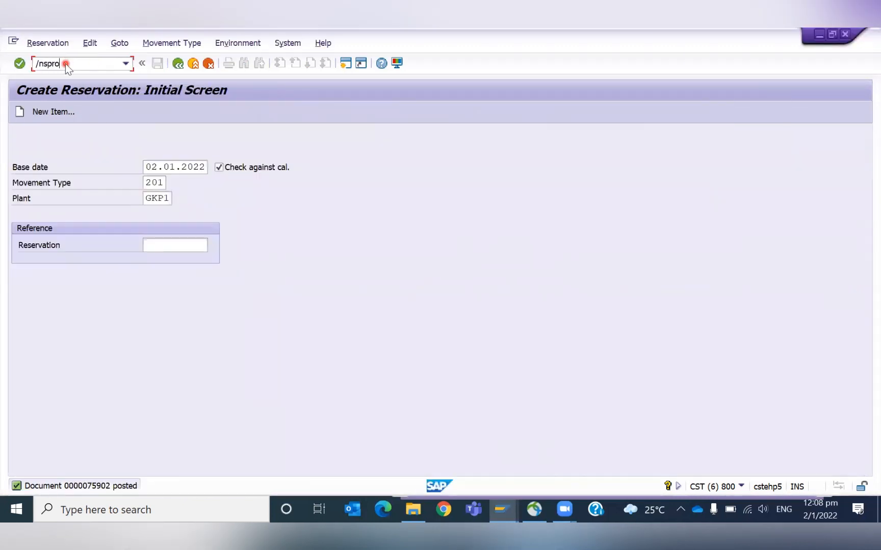
key(Return)
key(F5)
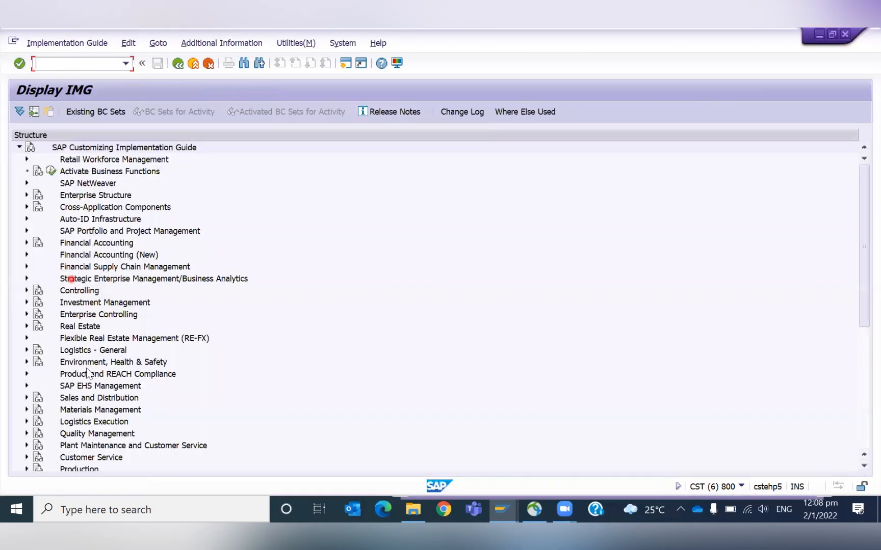
click(23, 408)
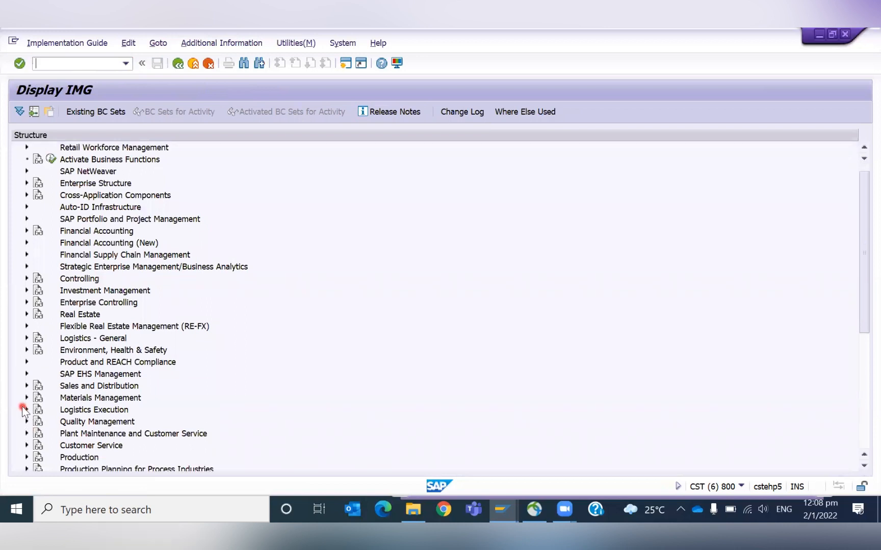
click(26, 398)
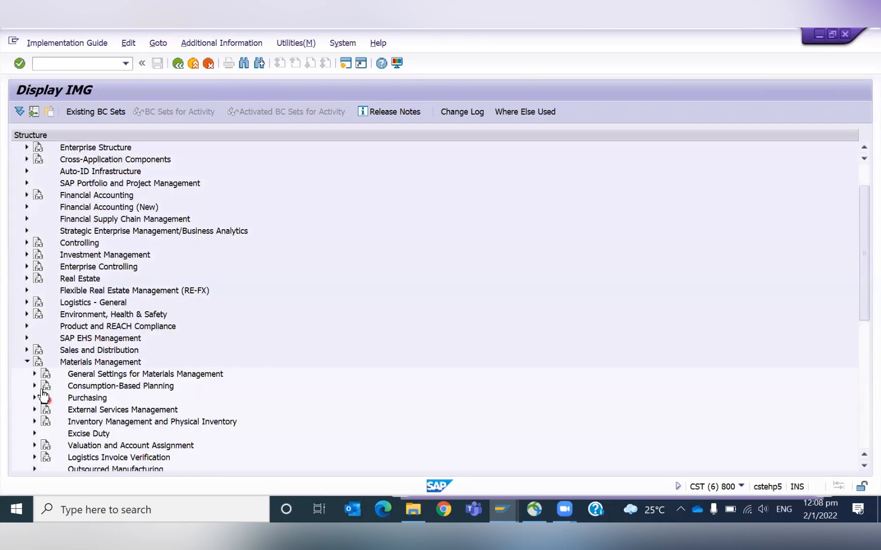
click(31, 398)
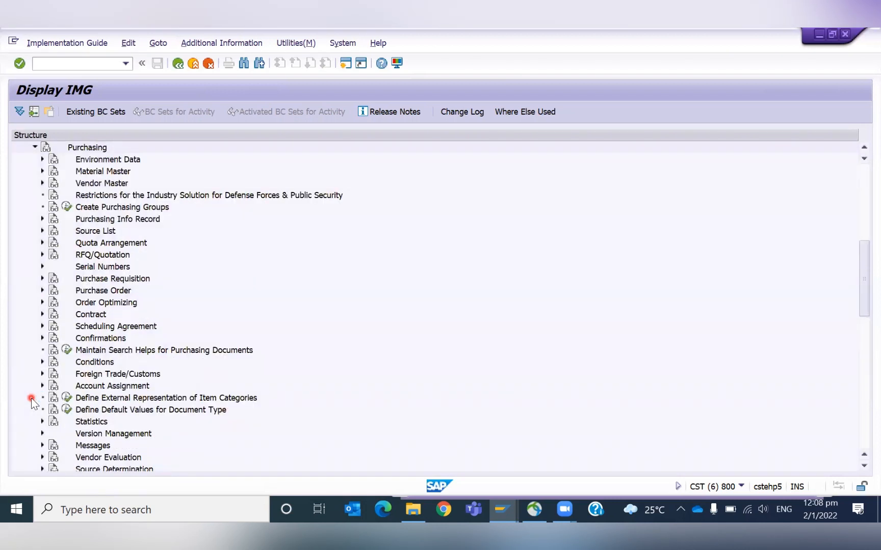
click(41, 278)
click(74, 302)
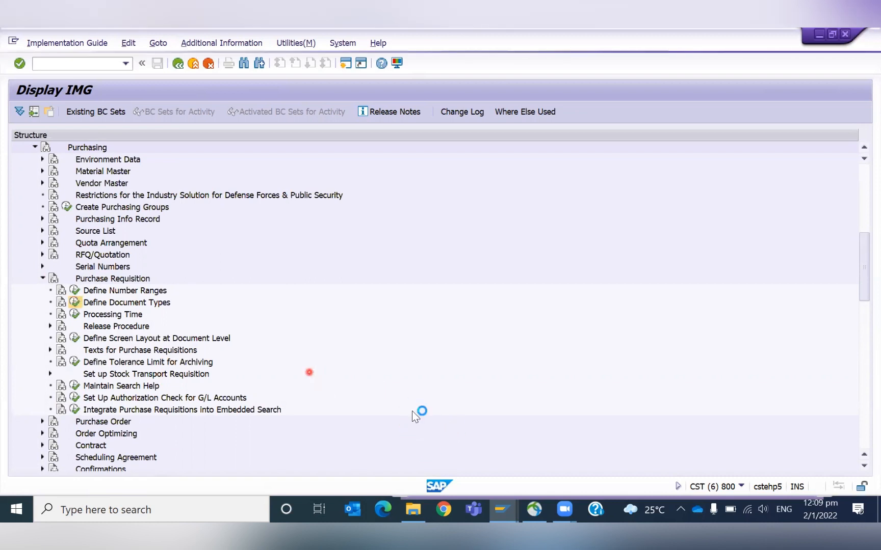
mouse_move(502, 512)
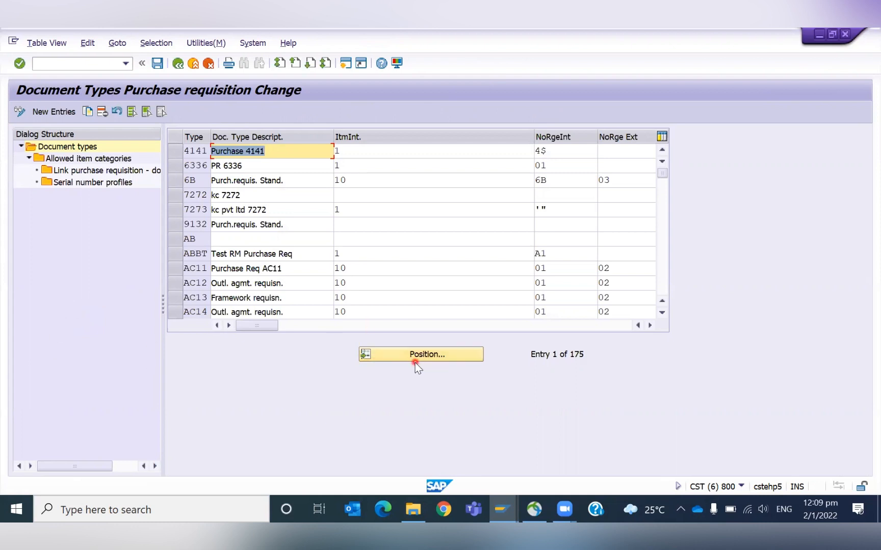
- Jump to requisition document type ZGNB and open its Link purchase requisition - document type entries
click(432, 355)
text(zgnb)
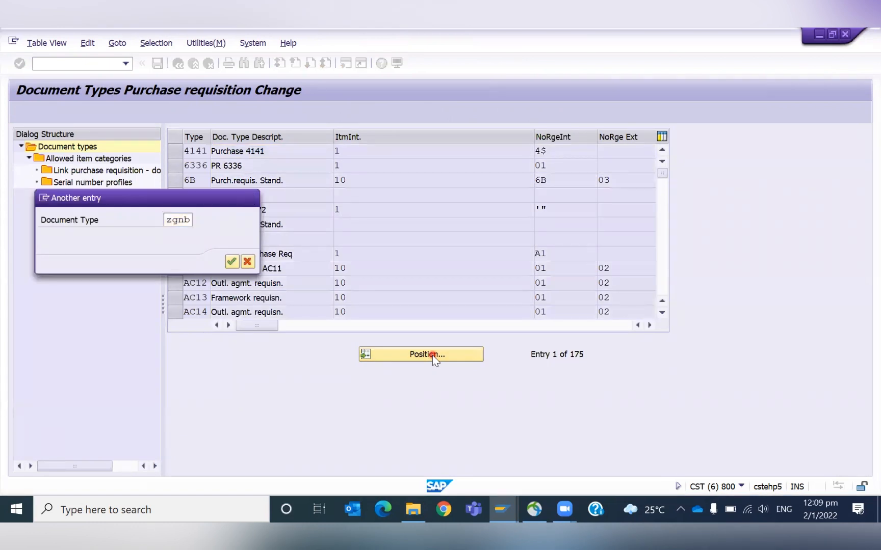
key(Return)
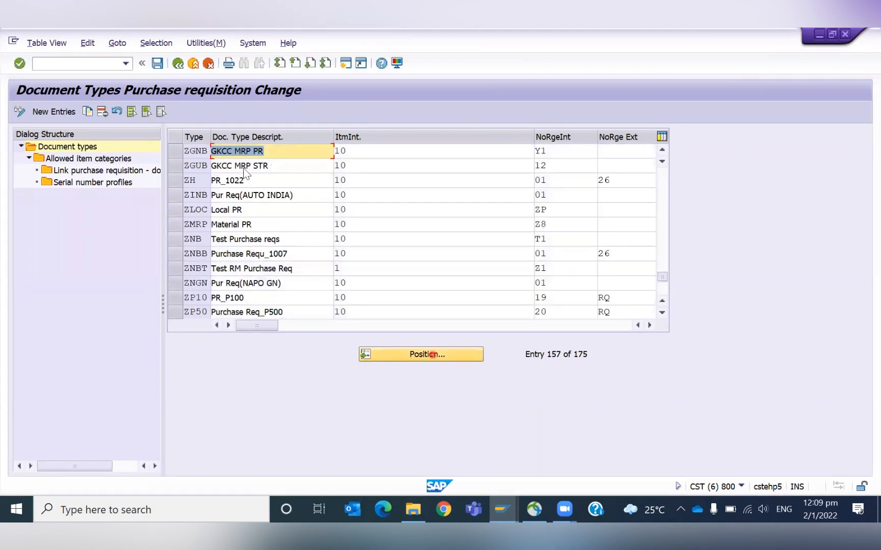
click(177, 153)
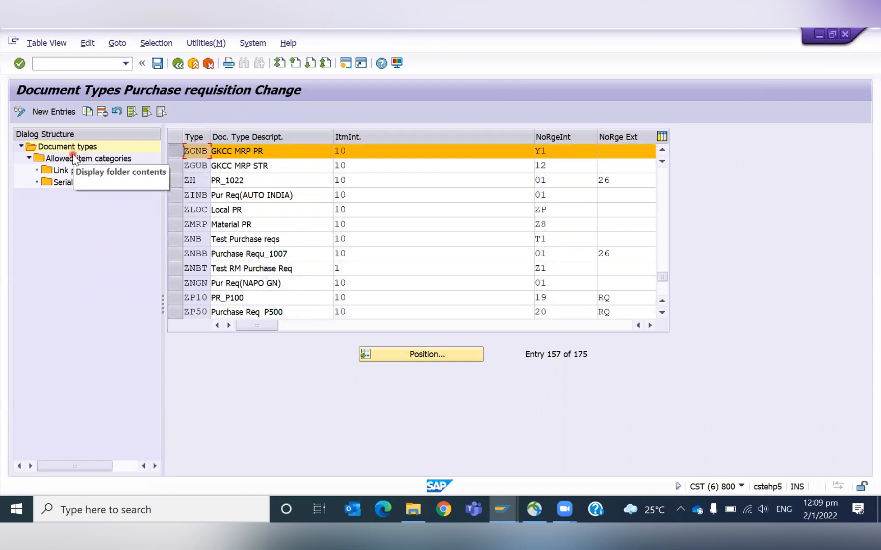
double_click(110, 173)
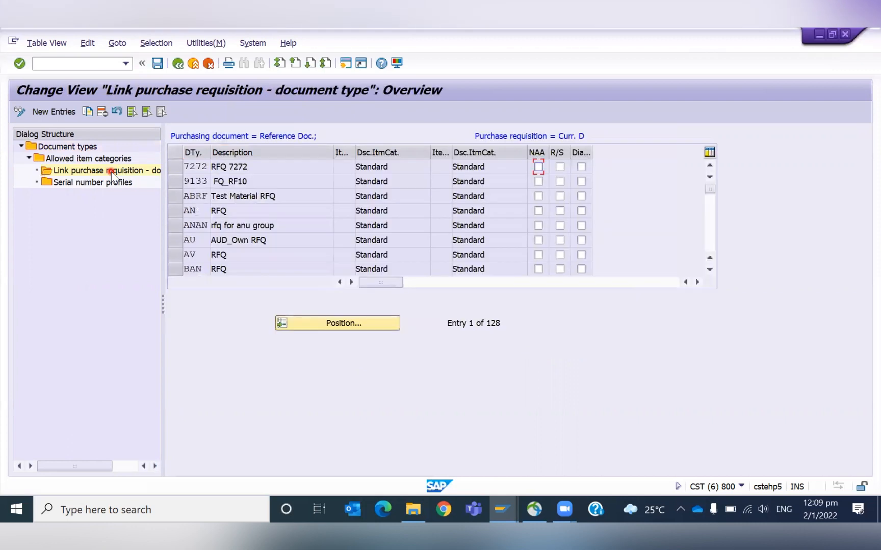
- Browse the linked purchasing document type entries to find one suitable for copying
click(209, 236)
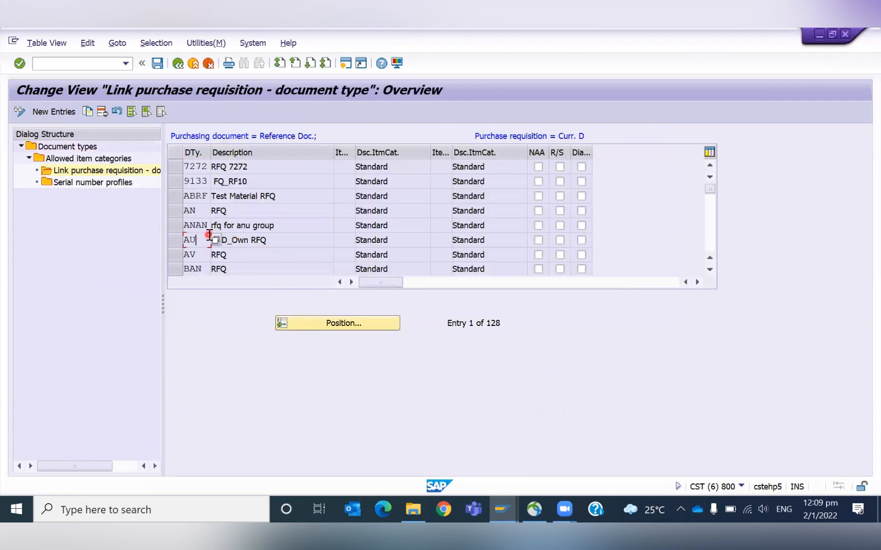
key(Page_Down)
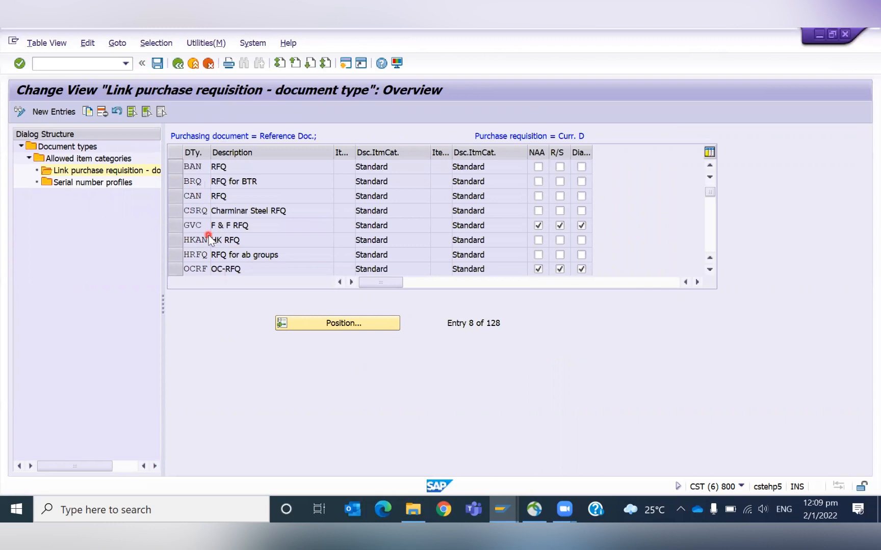
key(Page_Down)
key(Page_Down)
key(Page_Down)
key(Page_Down)
key(Page_Down)
key(Page_Down)
key(Page_Down)
key(Page_Down)
key(Page_Down)
key(Page_Down)
key(Page_Down)
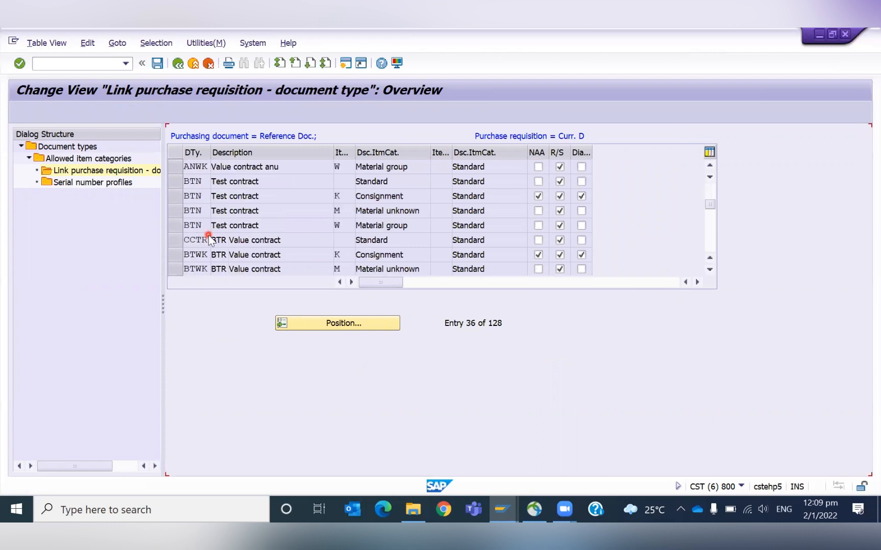
key(Page_Down)
key(Page_Down)
key(Page_Down)
key(Page_Down)
key(Page_Down)
key(Page_Down)
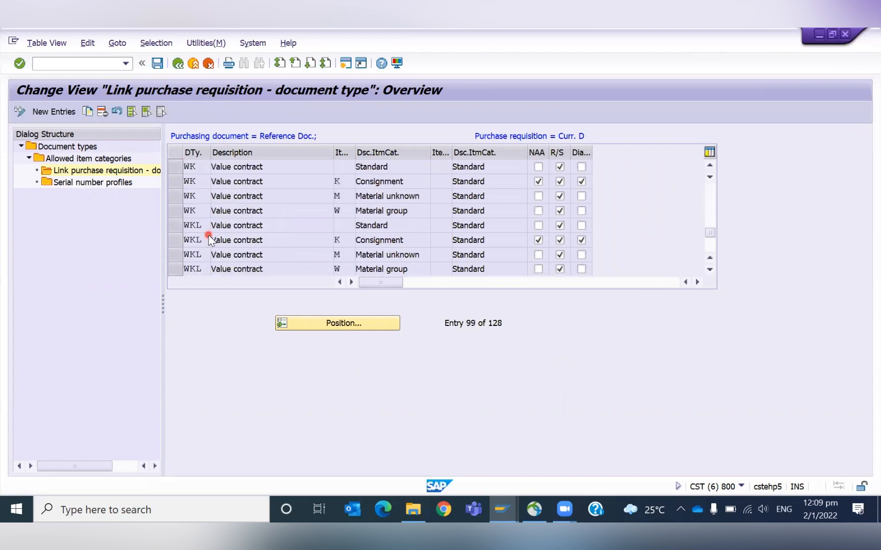
key(Page_Up)
key(Page_Up)
key(Page_Up)
key(Page_Up)
key(Page_Up)
key(Page_Up)
key(Page_Up)
key(Page_Up)
key(Page_Up)
key(Page_Up)
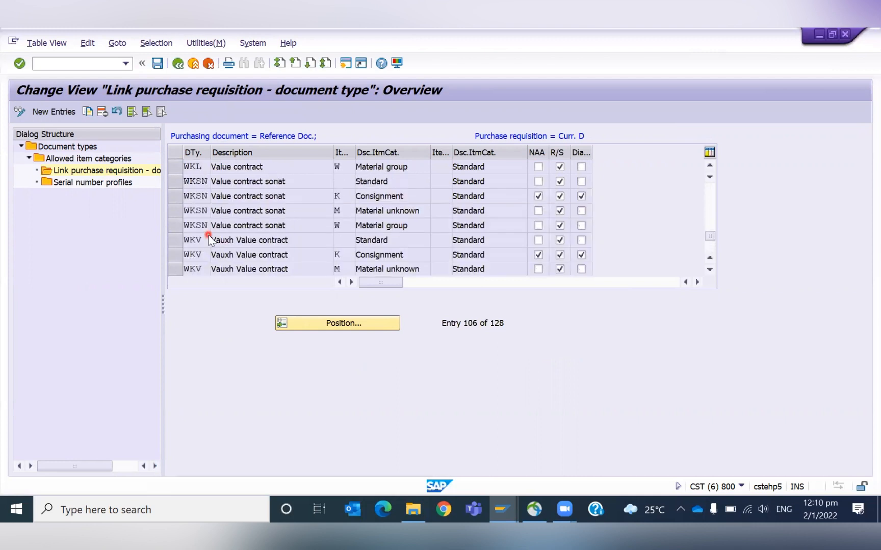
key(Page_Up)
key(Page_Up)
key(Page_Up)
key(Page_Up)
key(Page_Up)
key(Page_Up)
key(Page_Up)
key(Page_Up)
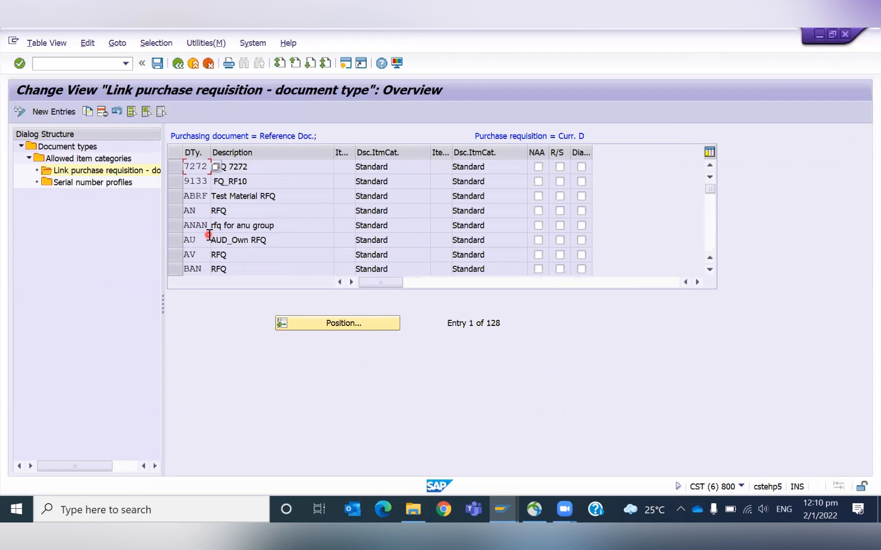
click(209, 235)
key(Page_Down)
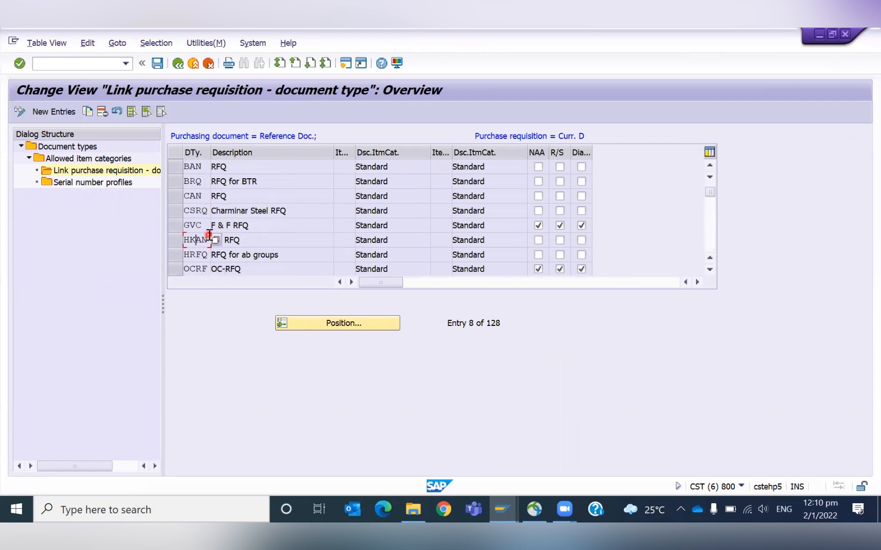
key(Page_Down)
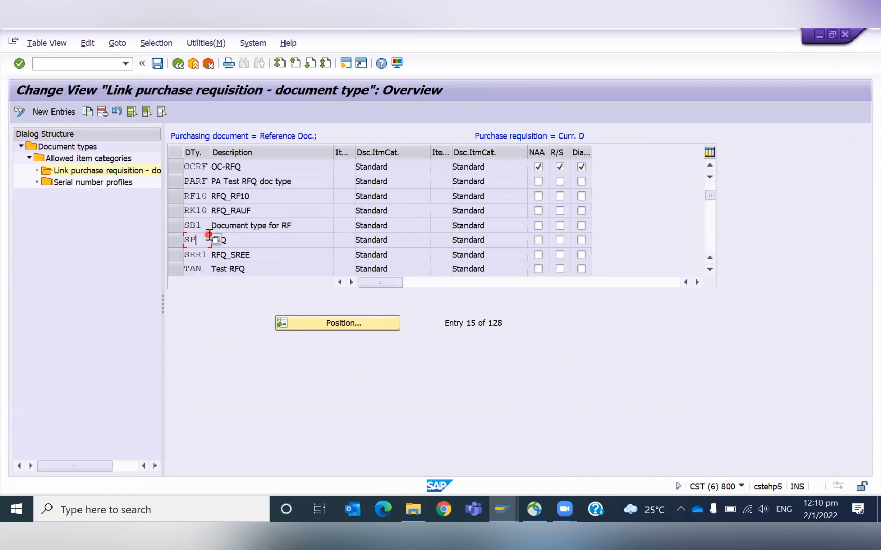
key(Page_Down)
key(Page_Down)
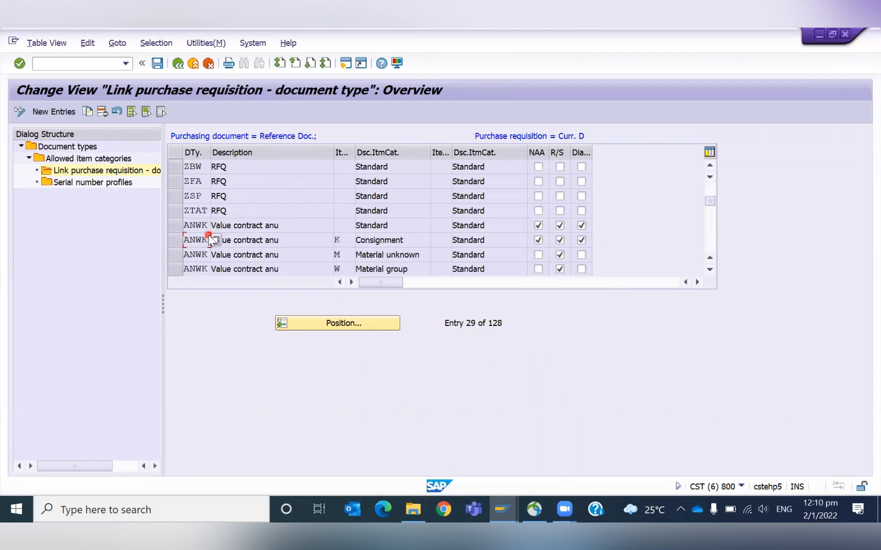
key(Page_Up)
key(Page_Up)
key(Page_Down)
key(Page_Down)
key(Page_Down)
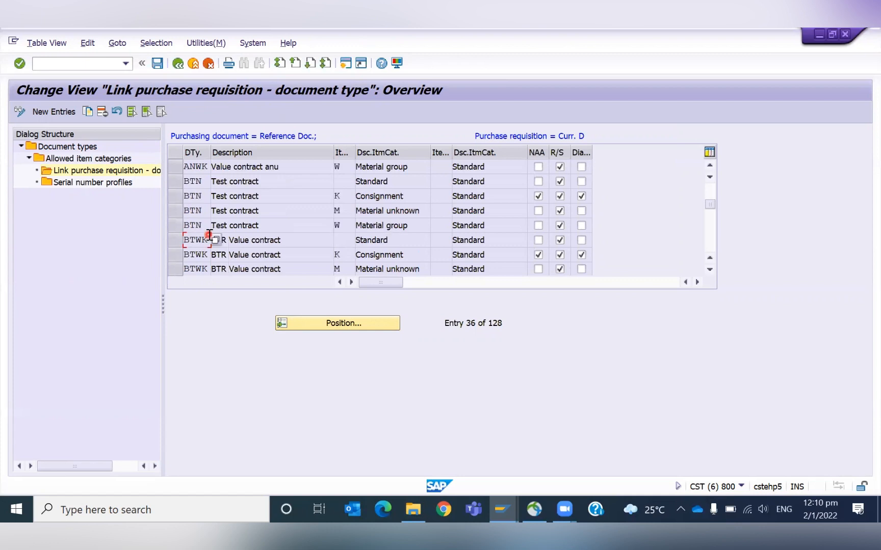
key(Page_Down)
key(Page_Down)
key(Page_Down)
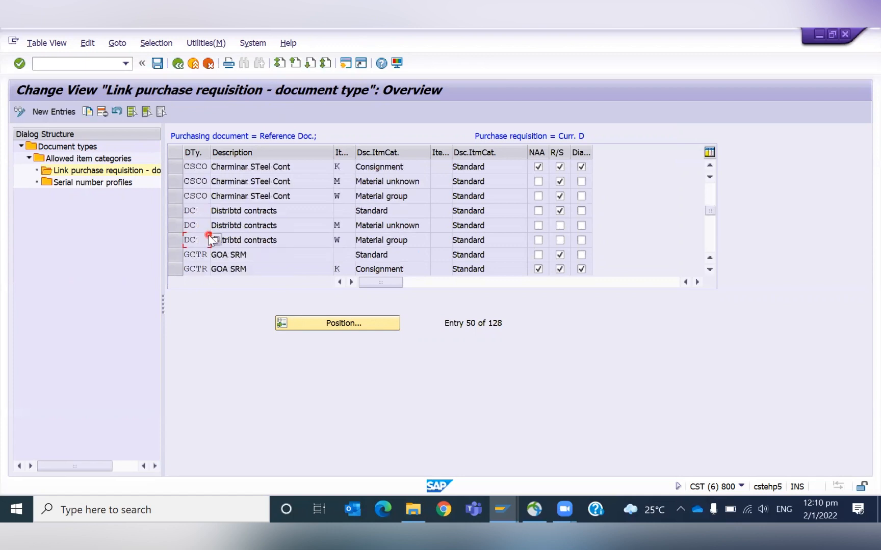
key(Page_Down)
key(Page_Down)
key(Page_Down)
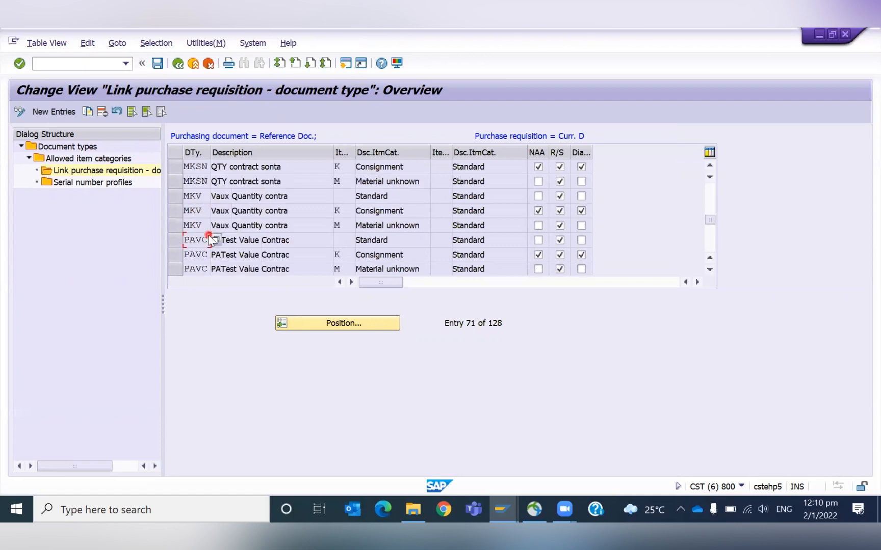
key(Page_Down)
key(Page_Down)
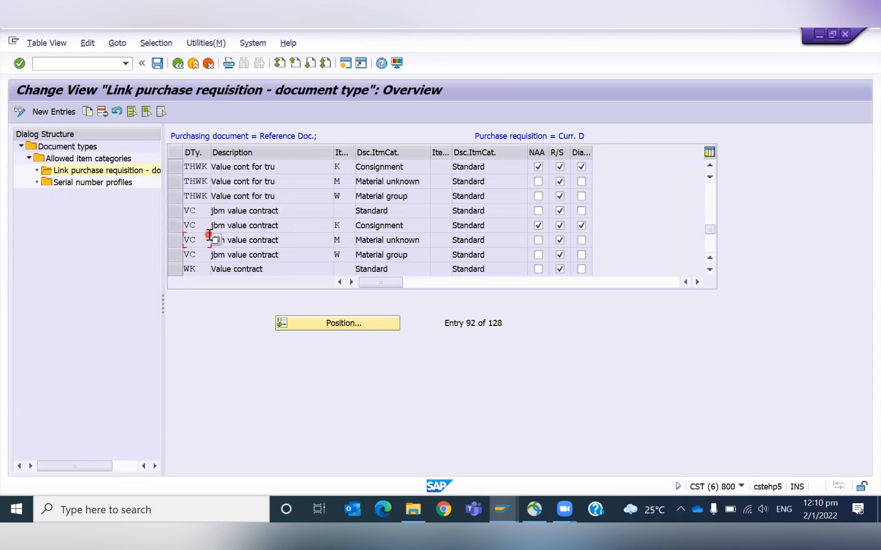
key(Page_Down)
key(Page_Down)
key(Page_Down)
key(Page_Down)
key(Page_Down)
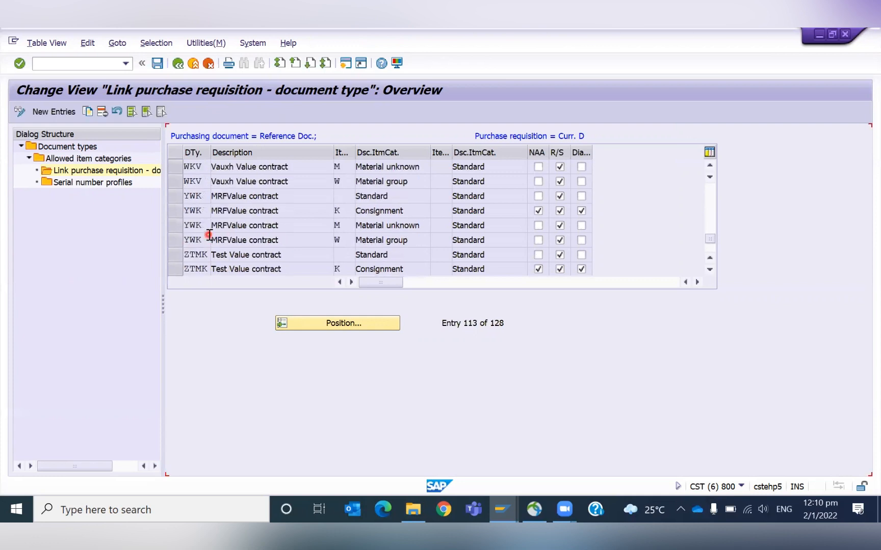
key(Page_Up)
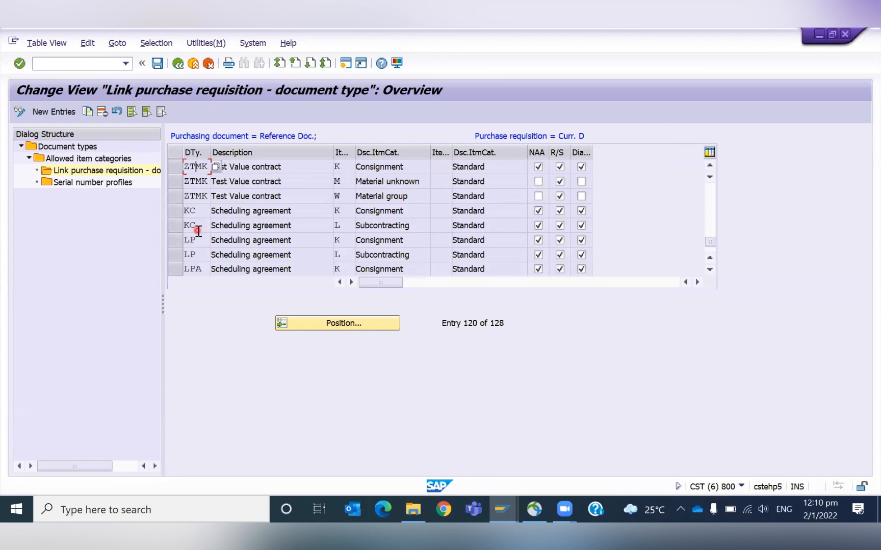
key(Page_Up)
key(Page_Up)
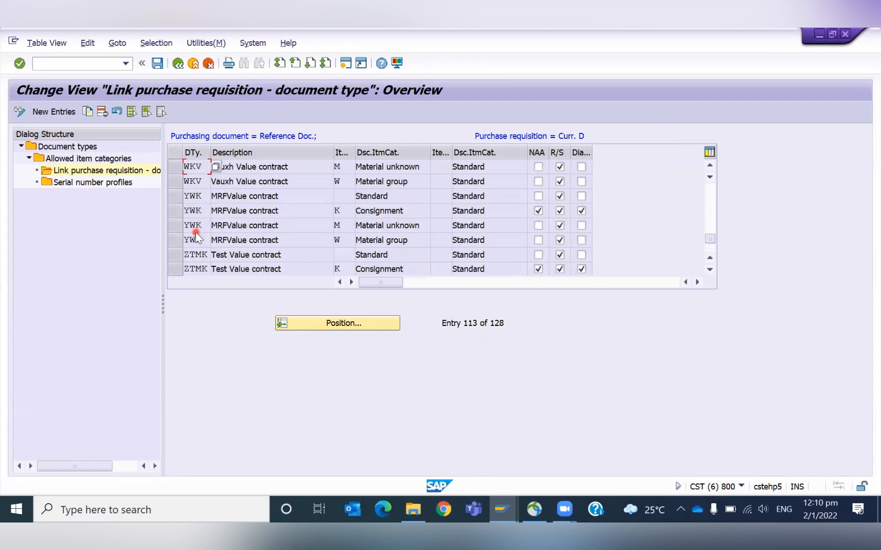
key(Page_Up)
key(Page_Up)
key(Page_Up)
key(Page_Up)
key(Page_Up)
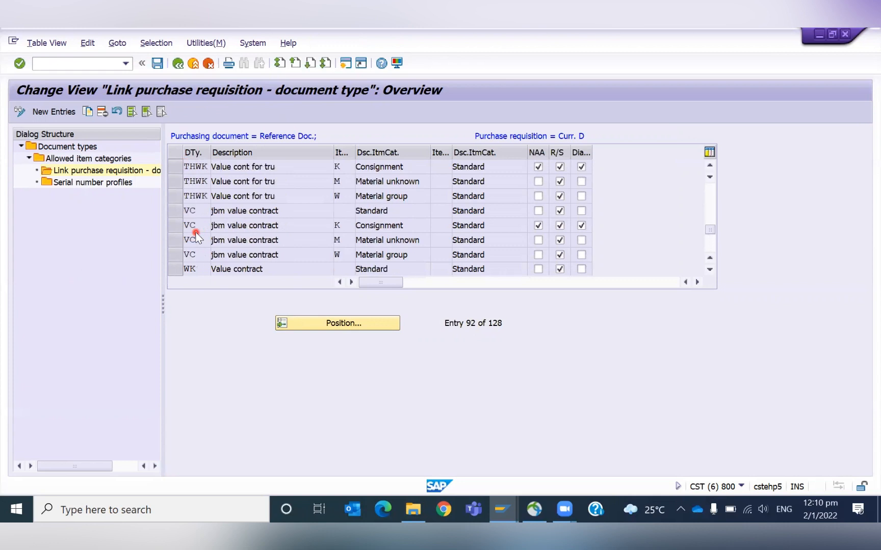
key(Page_Up)
key(Page_Up)
key(Page_Up)
key(Page_Up)
key(Page_Up)
key(Page_Up)
key(Page_Up)
key(Page_Up)
key(Page_Up)
key(Page_Up)
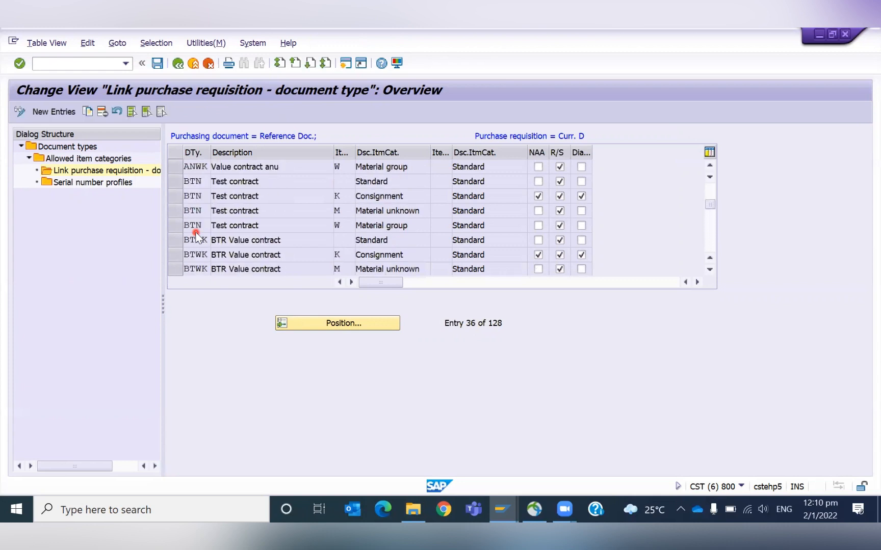
key(Page_Up)
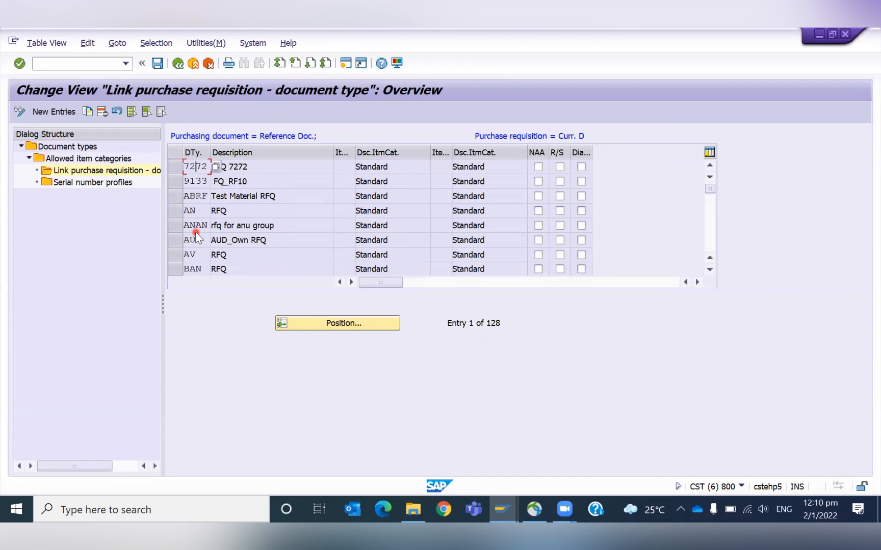
key(Page_Down)
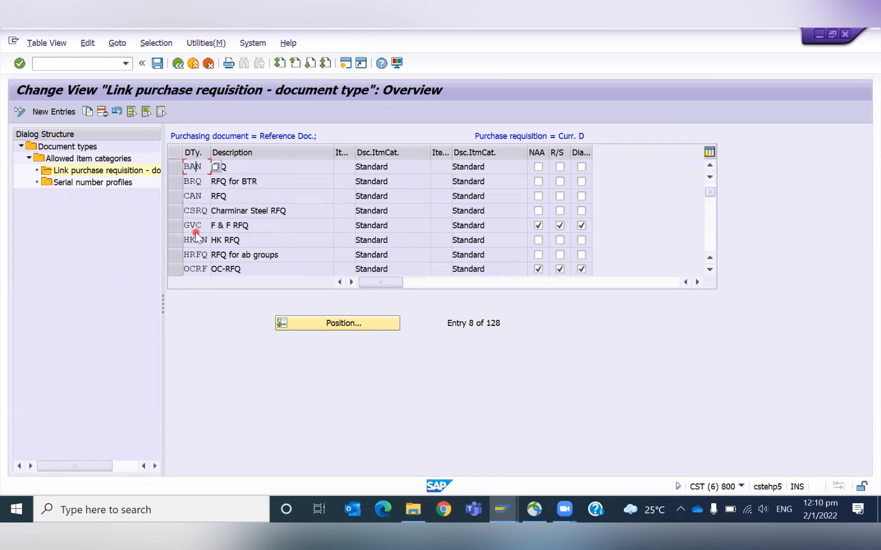
key(Page_Up)
key(Page_Down)
key(Page_Down)
key(Page_Down)
key(Page_Down)
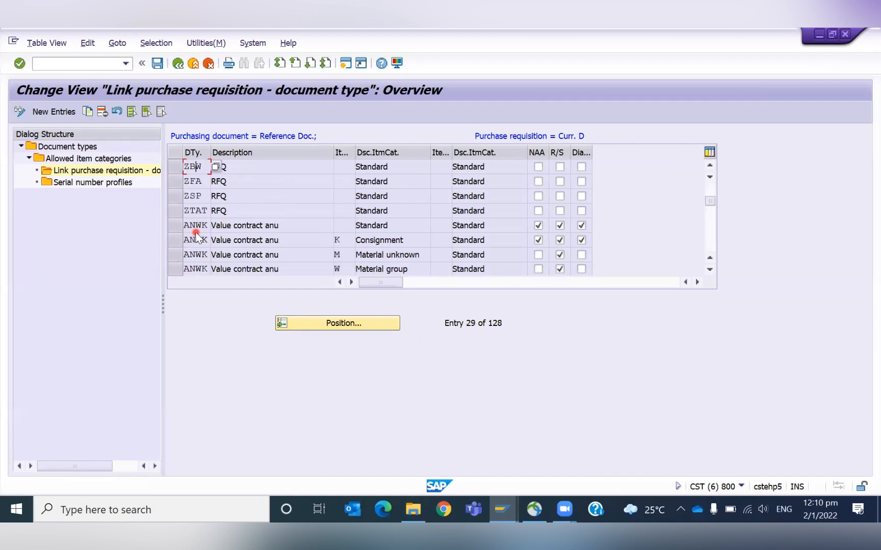
key(Page_Down)
key(Page_Down)
key(Page_Down)
key(Page_Down)
key(Page_Down)
key(Page_Down)
key(Page_Down)
key(Page_Down)
key(Page_Down)
key(Page_Down)
key(Page_Down)
key(Page_Down)
key(Page_Down)
key(Page_Down)
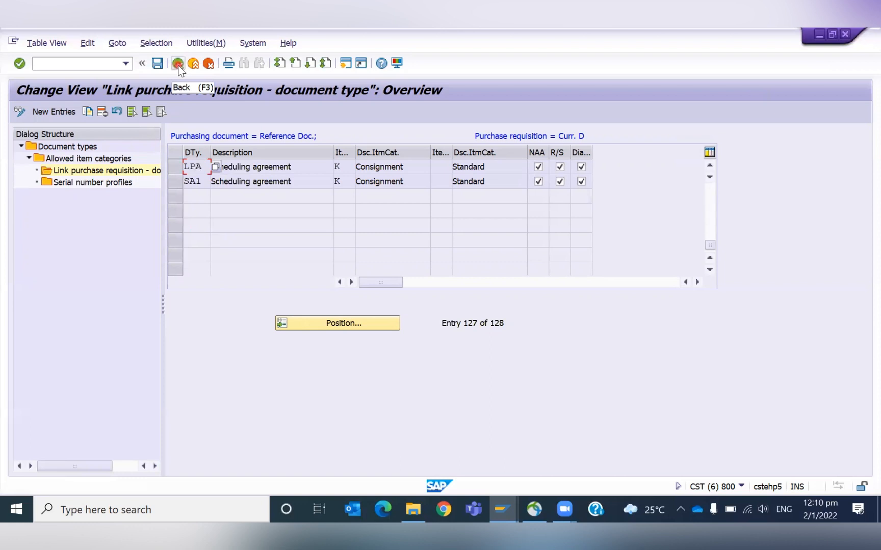
key(Page_Up)
key(Page_Up)
key(Page_Up)
key(Page_Up)
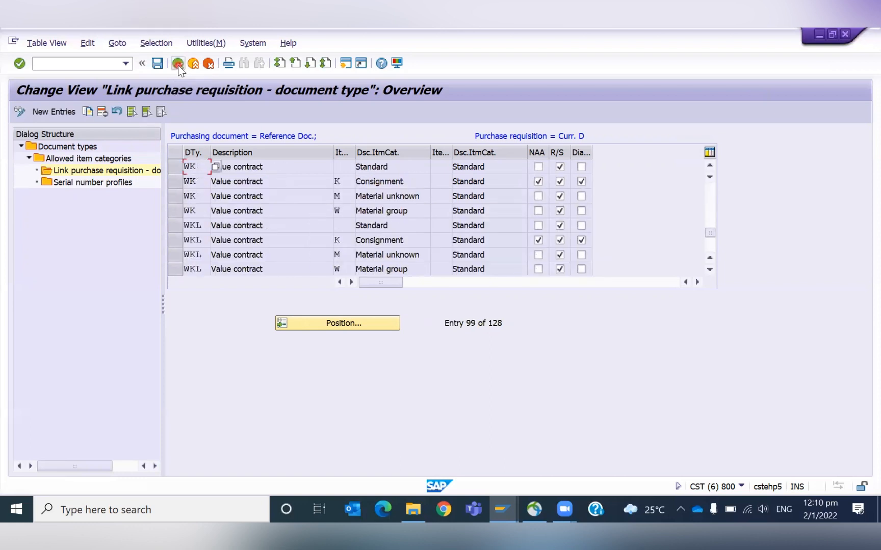
- Copy the WKL Standard link entry as a new entry for purchasing document type NB
click(185, 228)
click(88, 112)
text(NB)
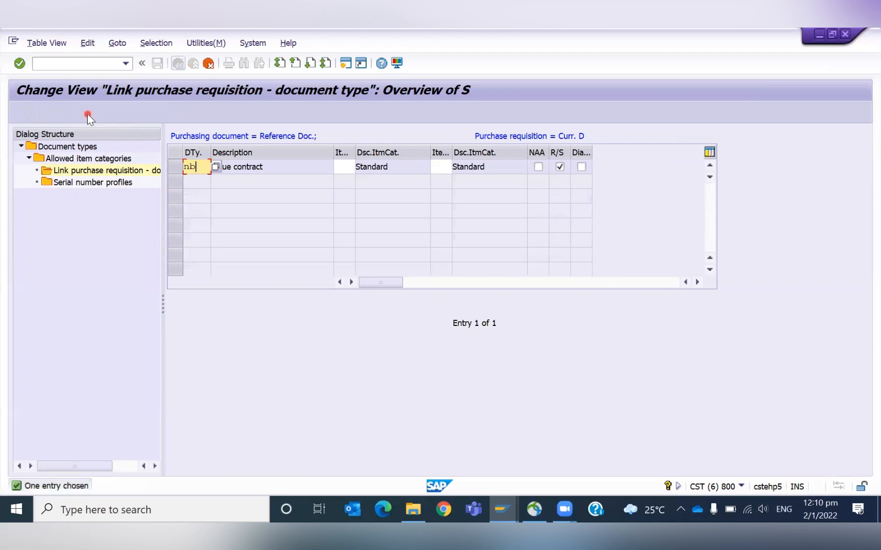
key(Return)
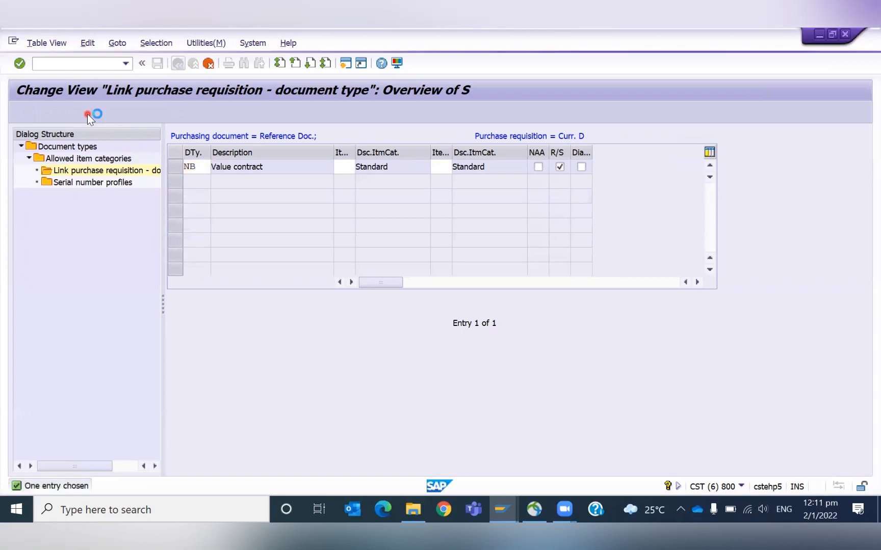
click(259, 168)
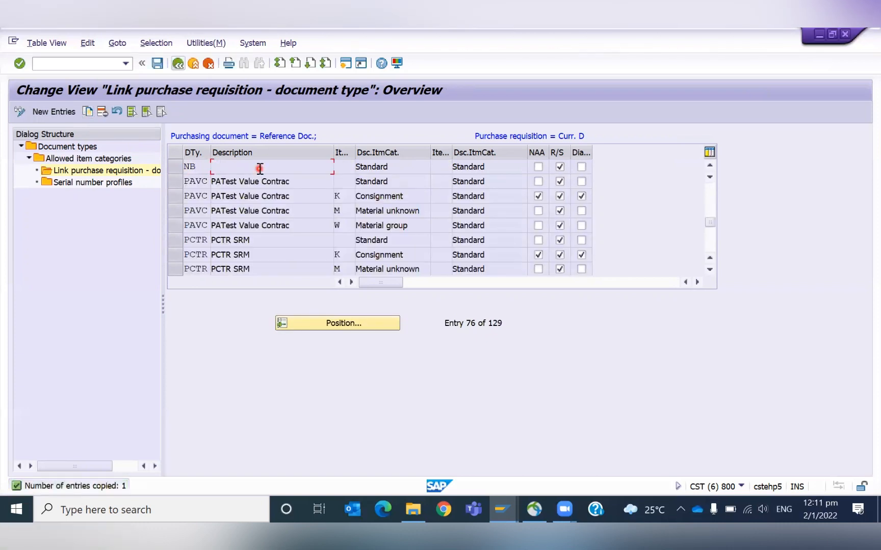
click(176, 167)
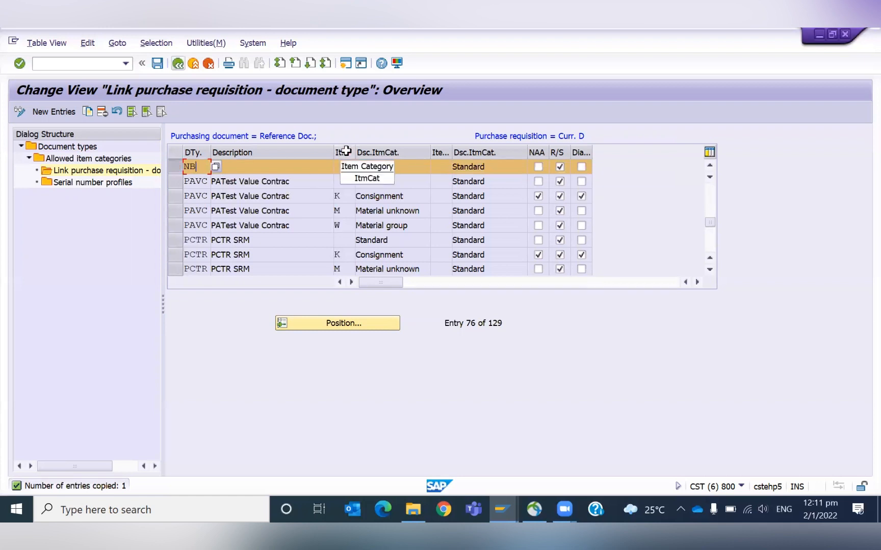
- Save the new NB link entry under a newly created customizing request described as TESTING, then exit back to the IMG
click(155, 68)
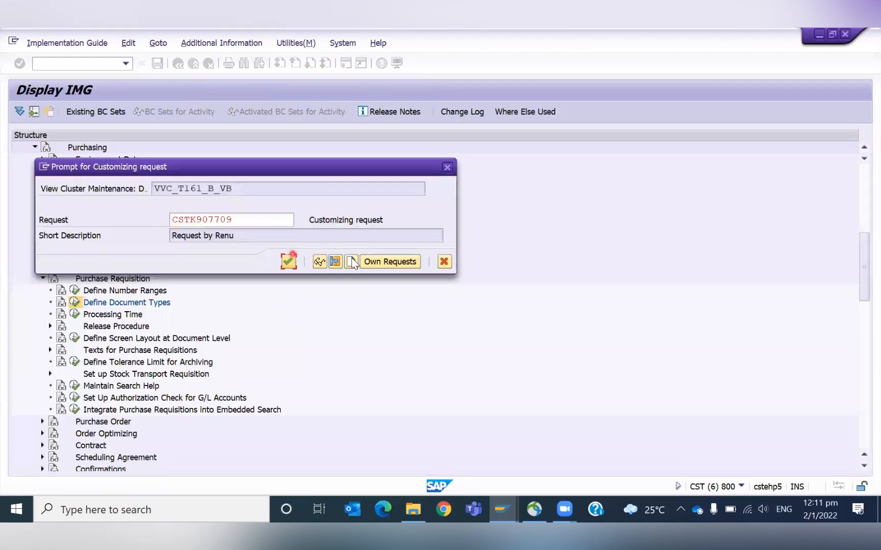
click(378, 262)
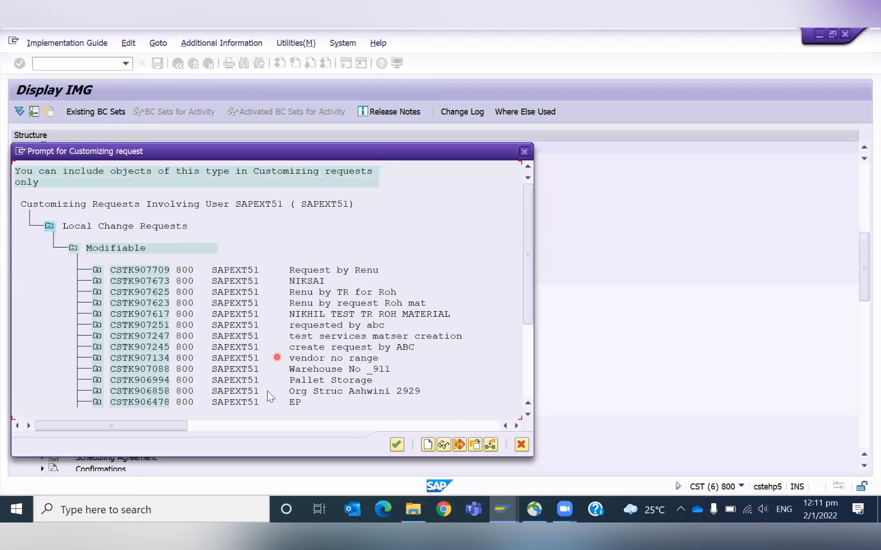
click(520, 445)
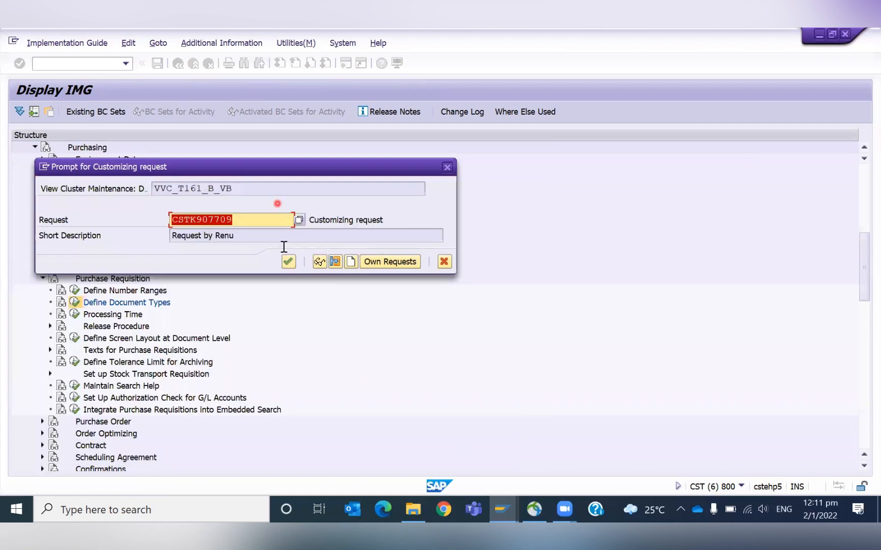
click(350, 261)
click(267, 226)
text(TESTING)
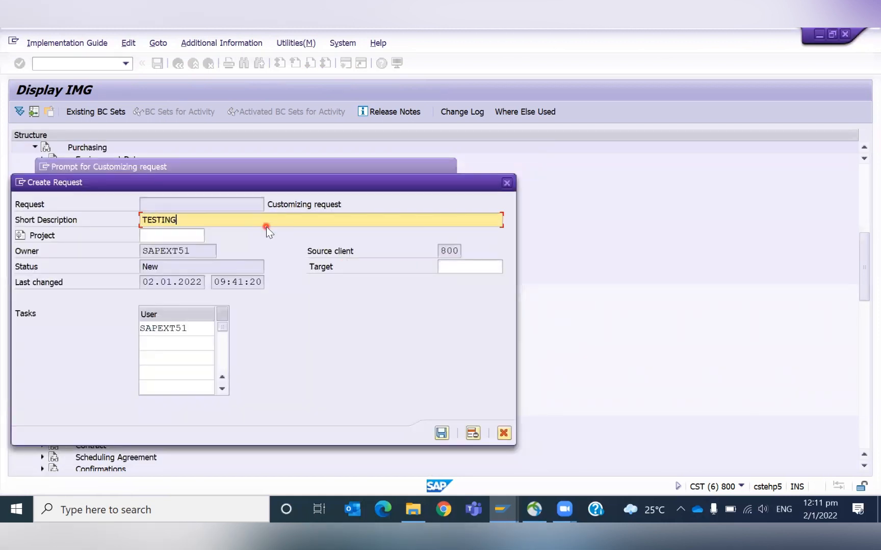
click(442, 434)
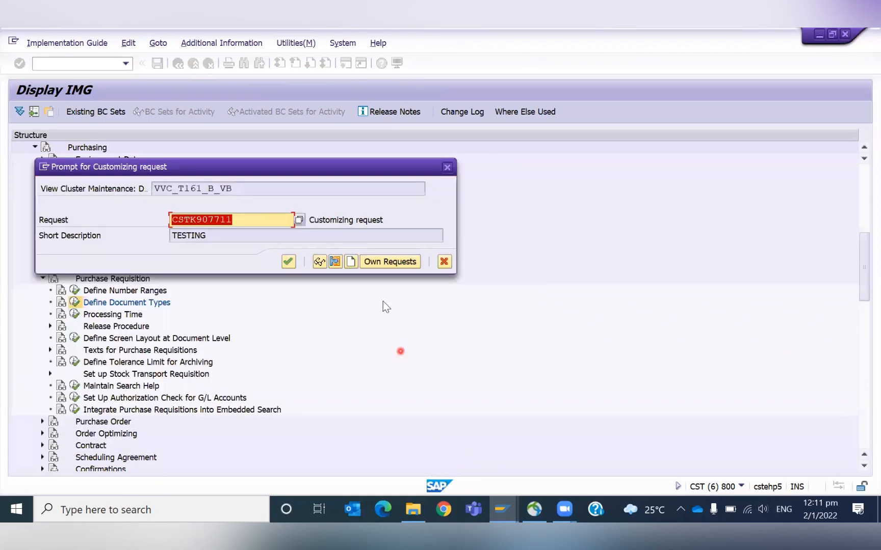
click(286, 263)
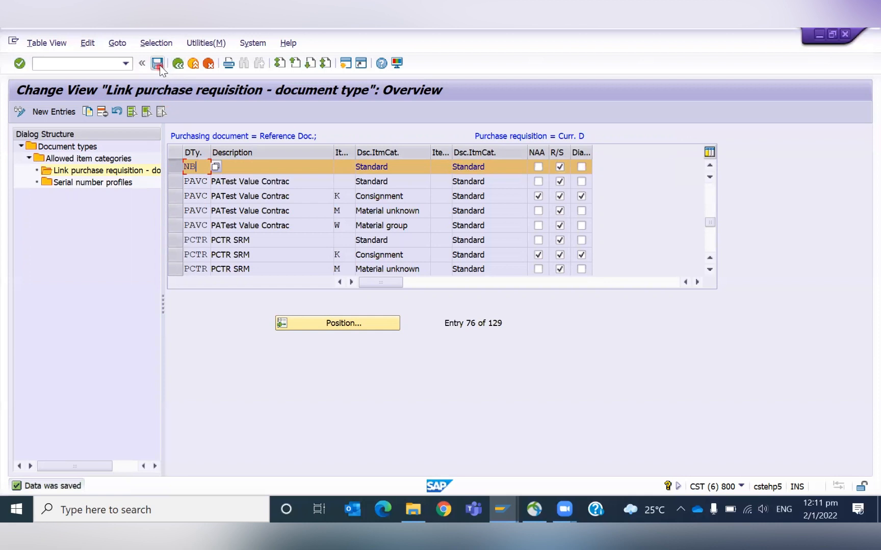
click(158, 63)
click(178, 63)
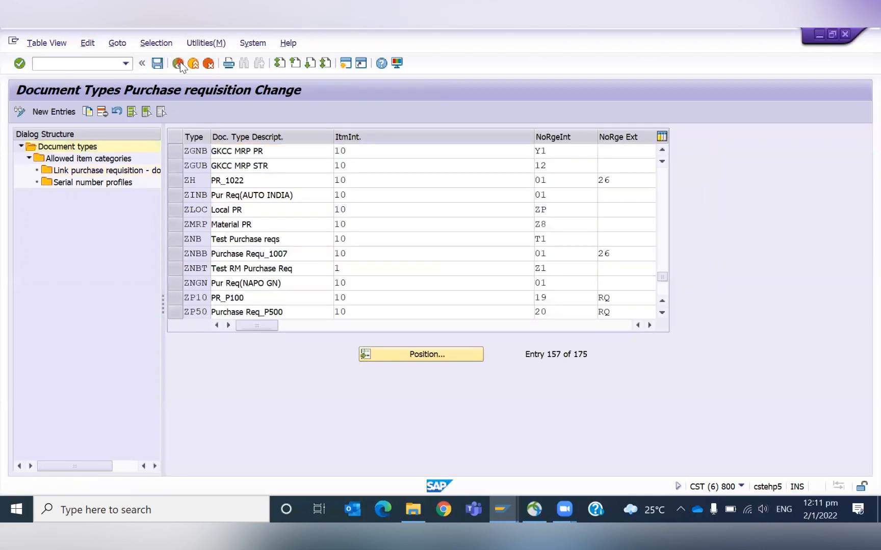
click(179, 64)
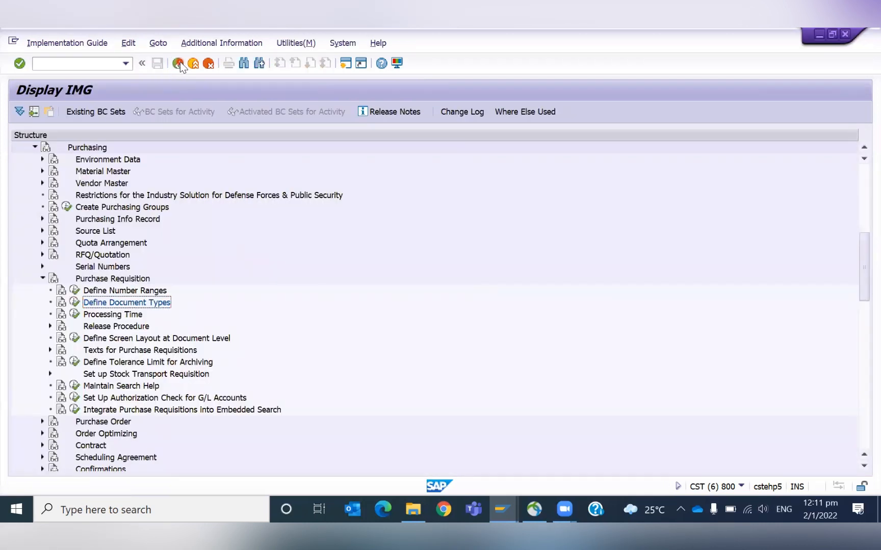
- Switch to the purchase order, mark its version complete with change reason 0001 Quantity Change, and check the document
key(alt+Tab)
click(153, 112)
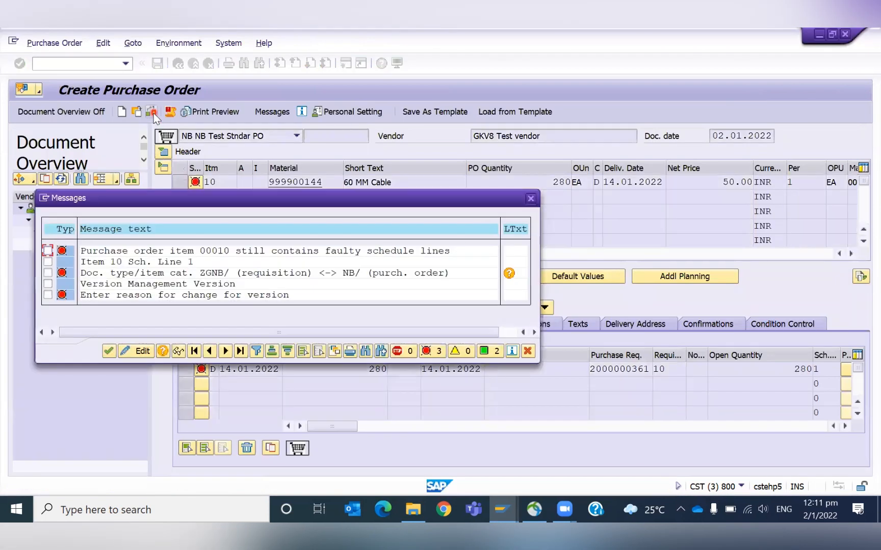
double_click(284, 299)
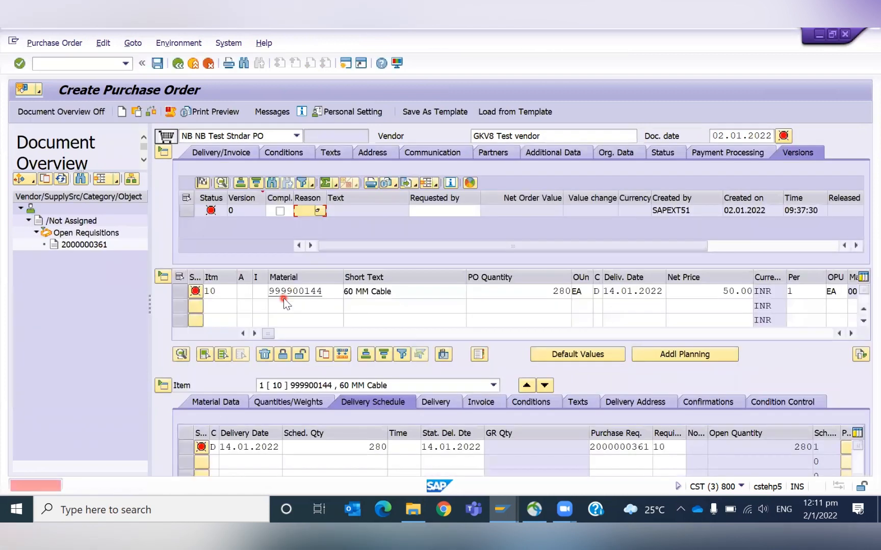
click(280, 211)
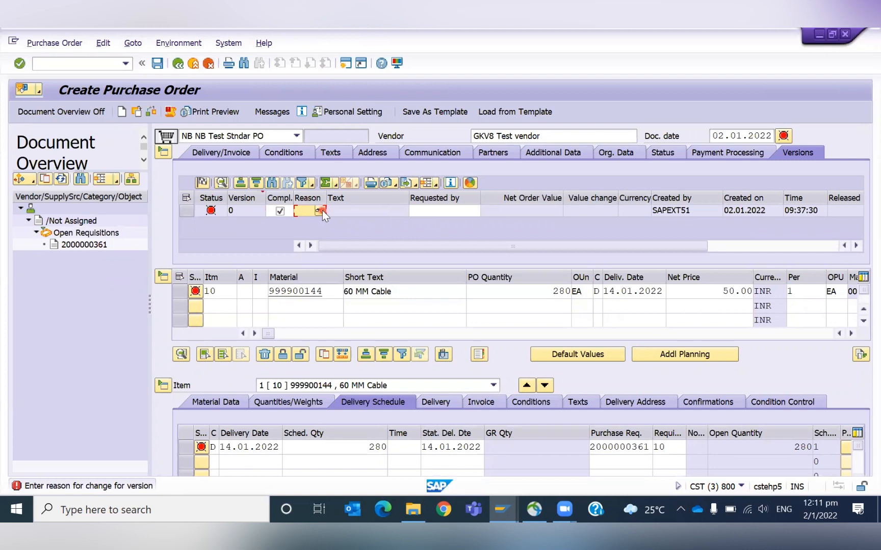
click(320, 210)
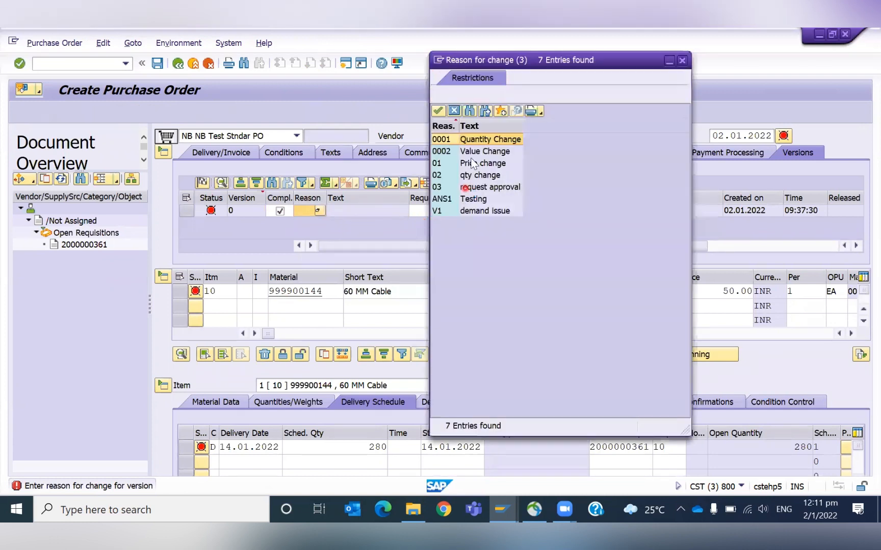
double_click(481, 143)
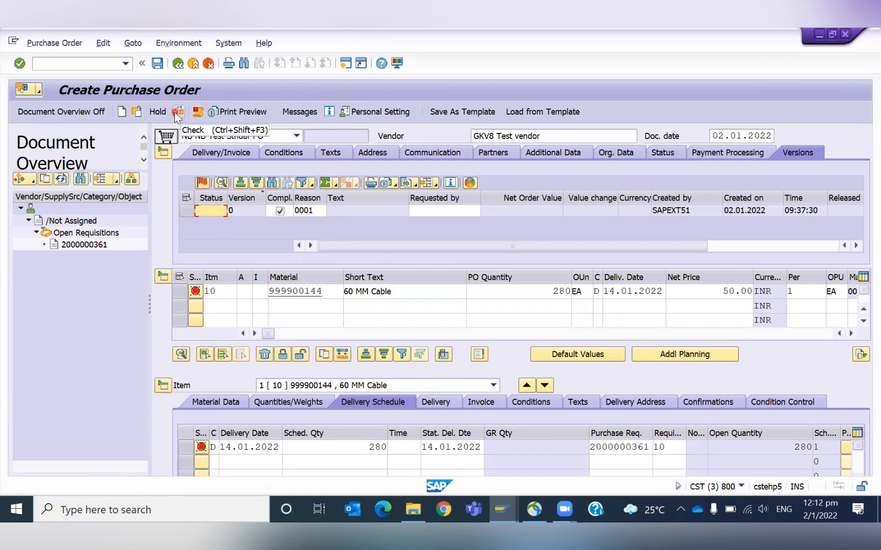
click(175, 113)
key(Return)
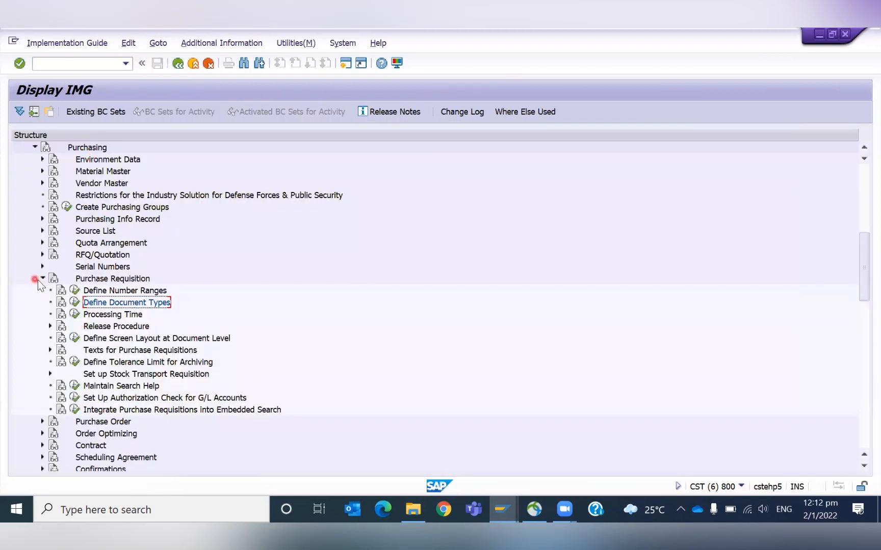
- Open the purchase order Define Document Types activity, position on type NB and open its Link purchase requisition - document type entries
click(42, 279)
click(43, 290)
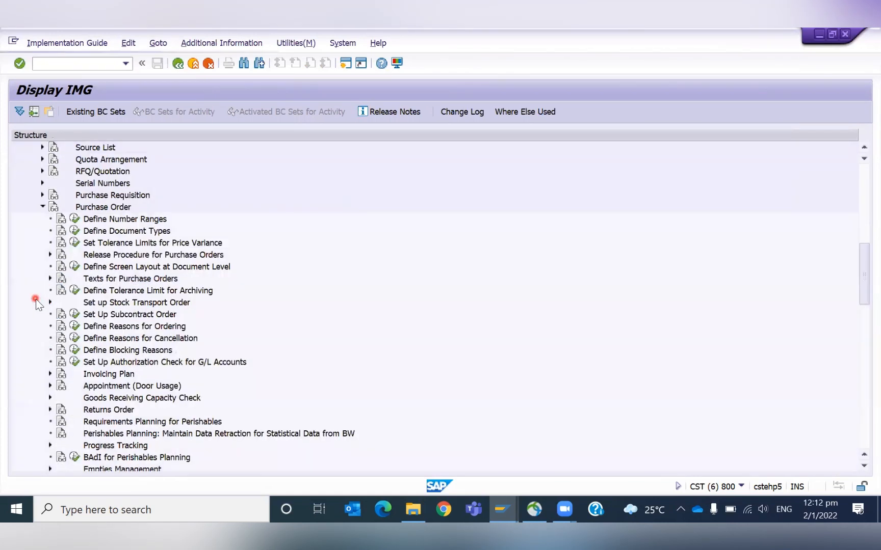
click(75, 231)
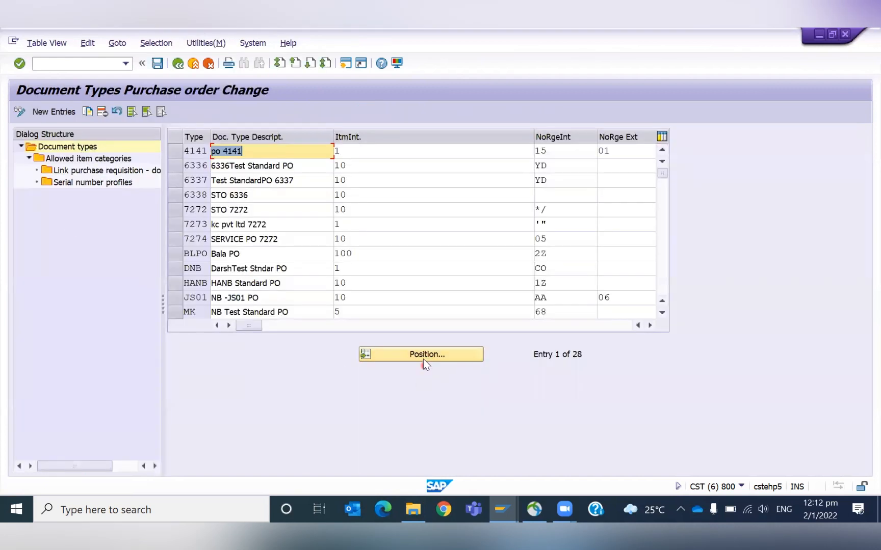
click(423, 358)
text(NB)
key(Return)
click(180, 164)
click(178, 150)
double_click(96, 172)
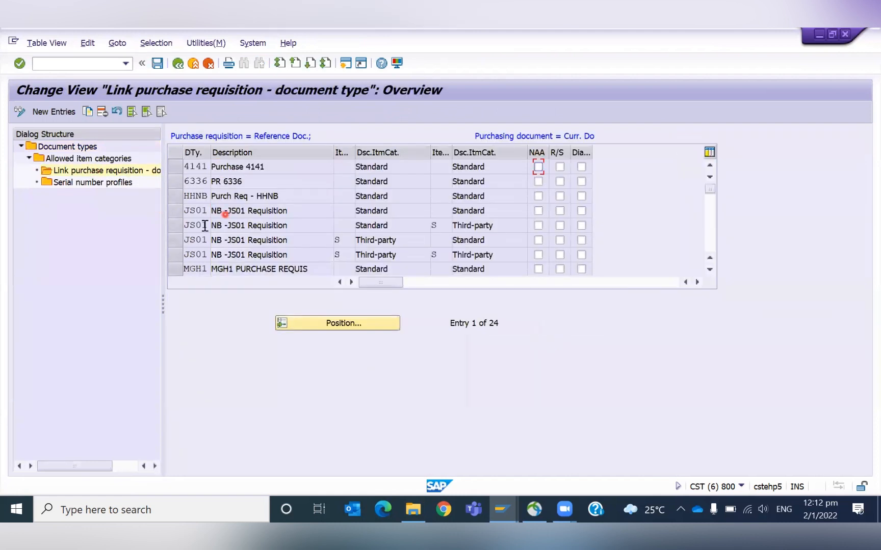
- Copy the four NB link entries as new entries, setting the first copy's requisition document type to ZGNB
scroll(250, 225, down, 3)
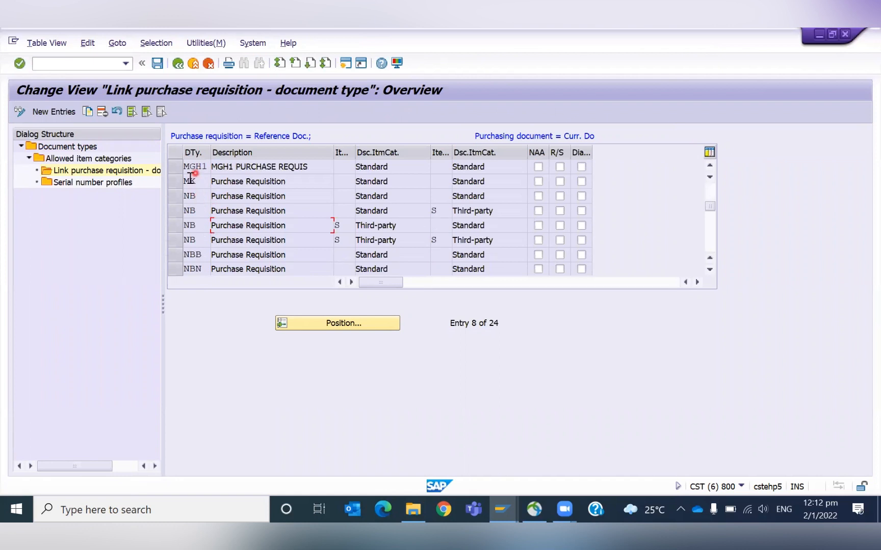
drag(174, 200, 172, 242)
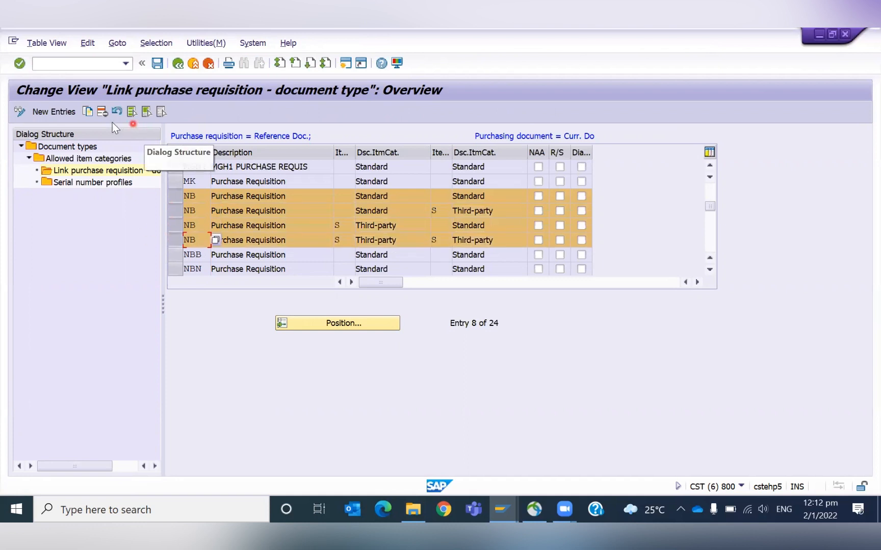
click(89, 111)
key(BackSpace)
key(BackSpace)
text(ZGNB)
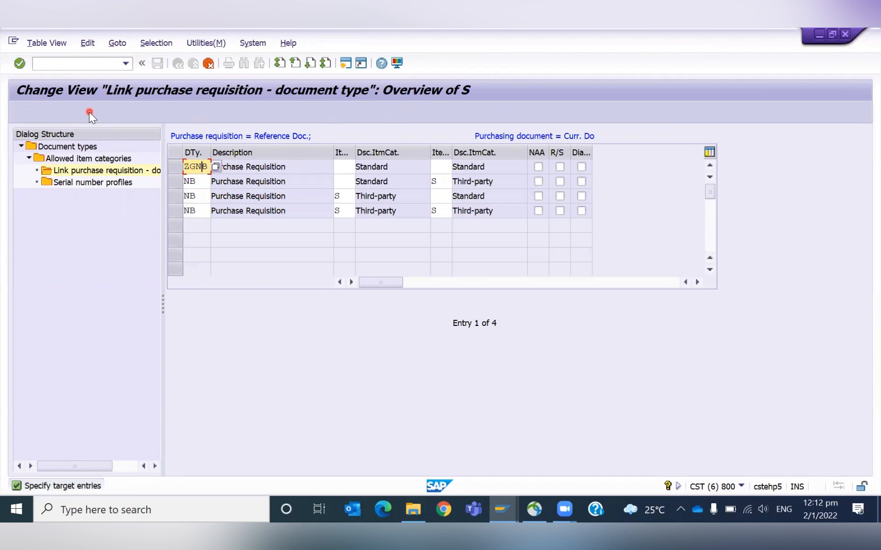
- Set the requisition document type of the remaining three copied entries to ZGNB and save them under the TESTING request
key(Down)
key(BackSpace)
key(BackSpace)
text(ZGNB)
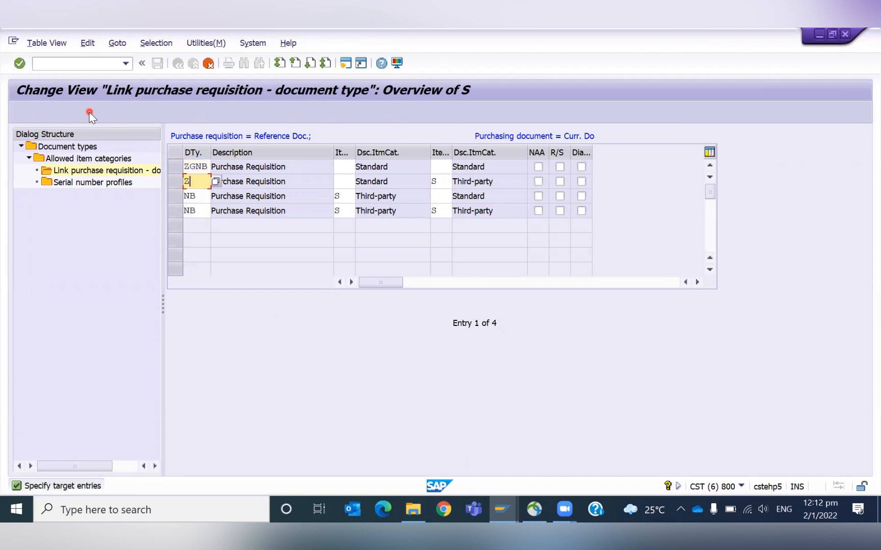
key(Down)
key(BackSpace)
key(BackSpace)
text(ZGNB)
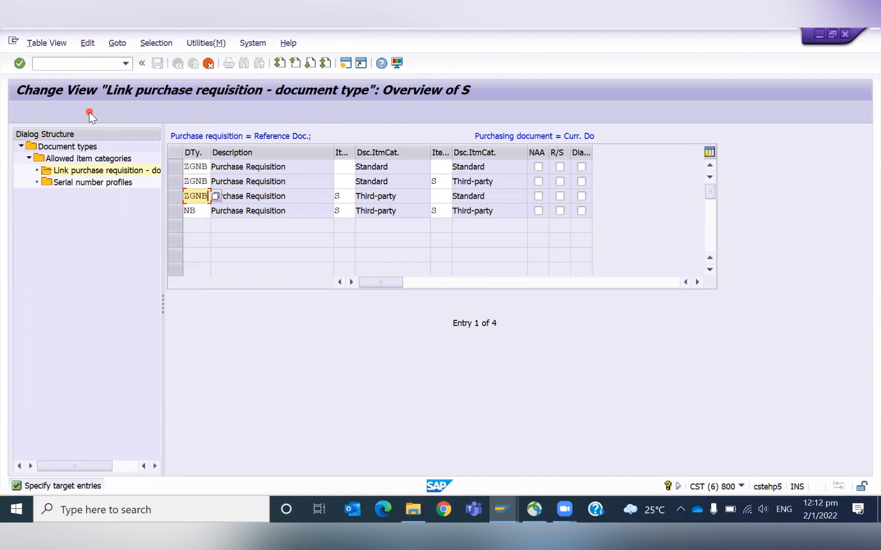
key(Tab)
key(Down)
key(shift+Tab)
key(BackSpace)
key(BackSpace)
text(ZGN)
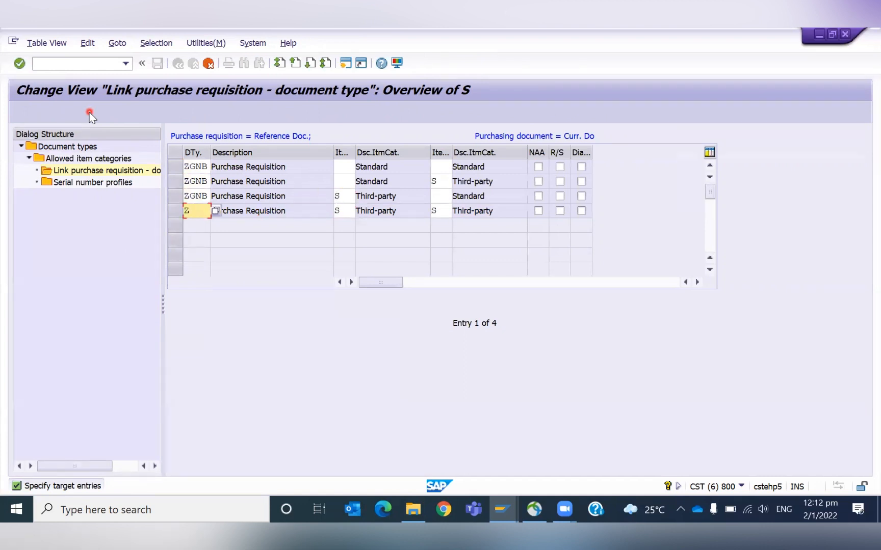
text(B)
key(Return)
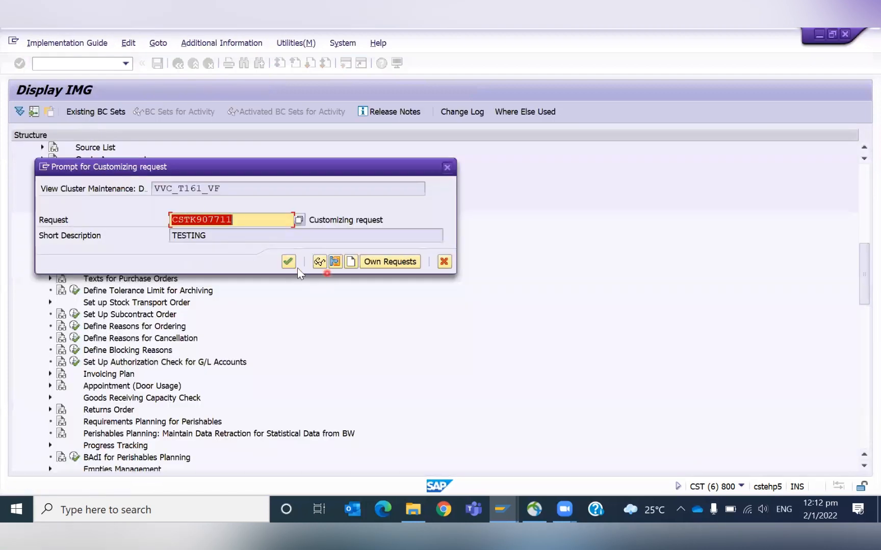
click(289, 262)
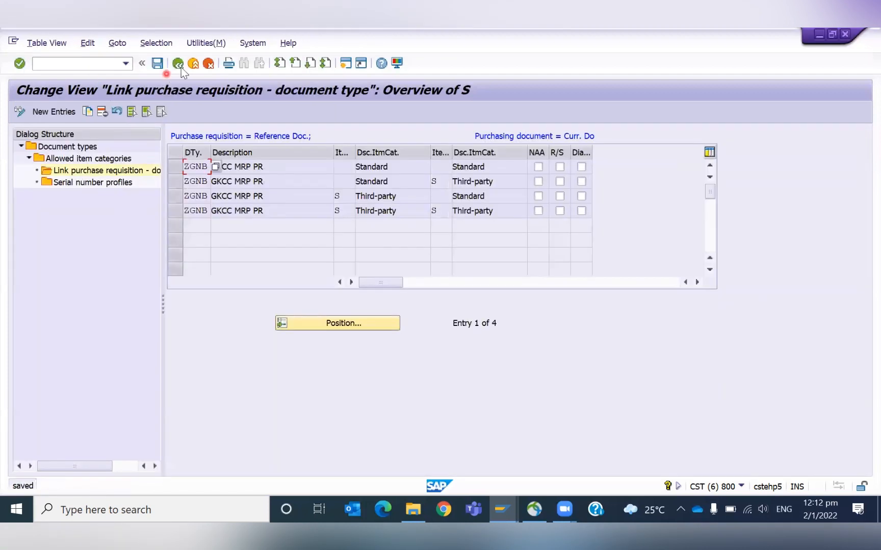
- Return to the purchase order, check it again and start a fresh purchase order
click(182, 66)
click(183, 66)
click(183, 66)
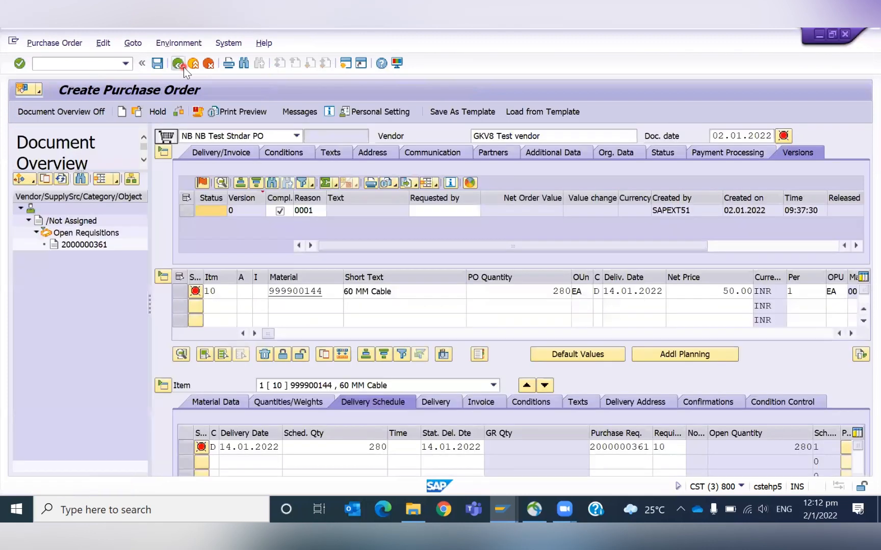
click(178, 113)
key(Return)
click(63, 69)
key(Return)
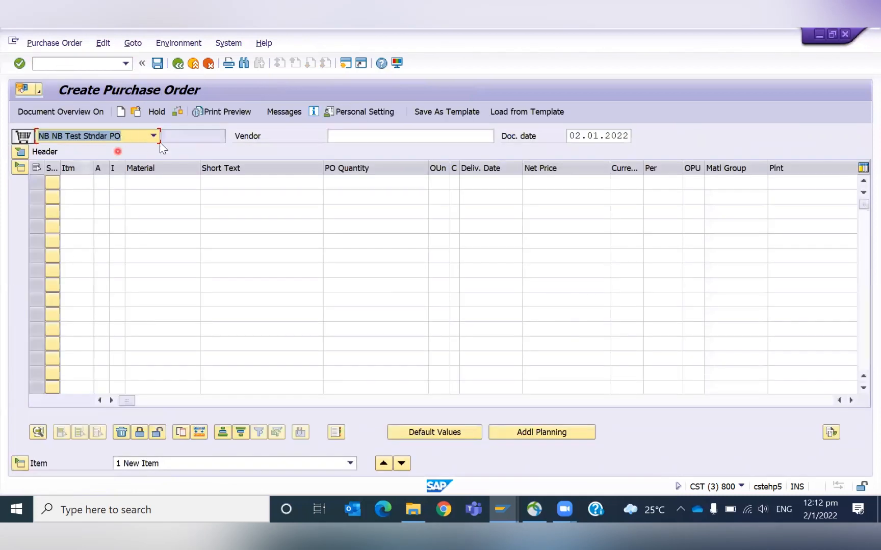
- Open transaction MD04 and convert the material's purchase requisition into a purchase order again
click(65, 66)
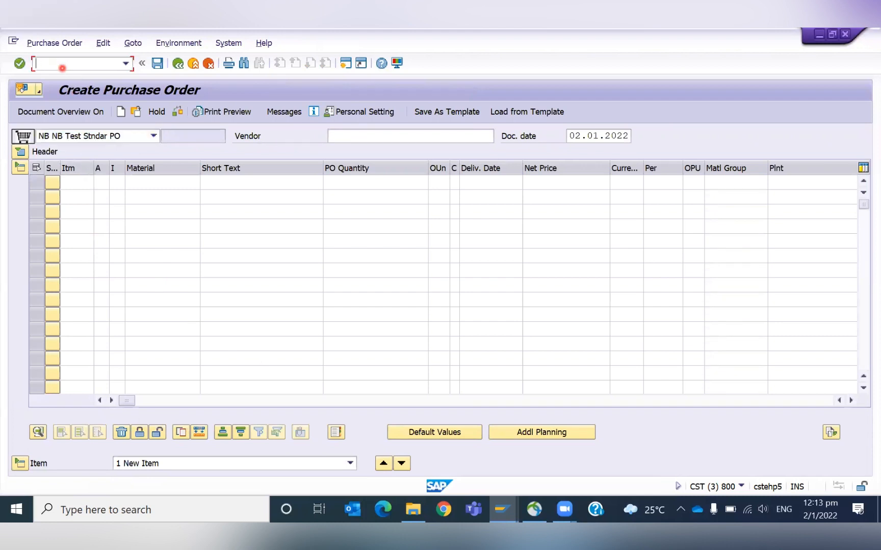
text(/NMD04)
key(Return)
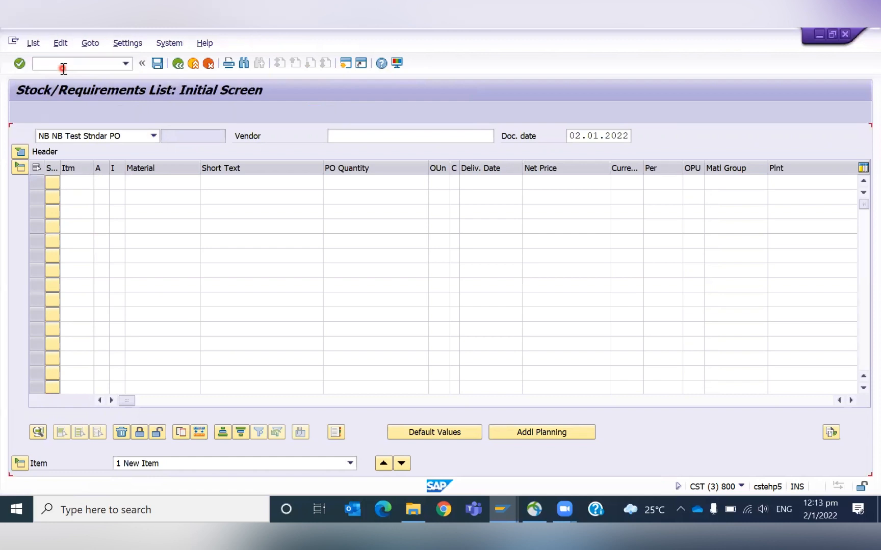
key(Return)
double_click(188, 257)
click(444, 369)
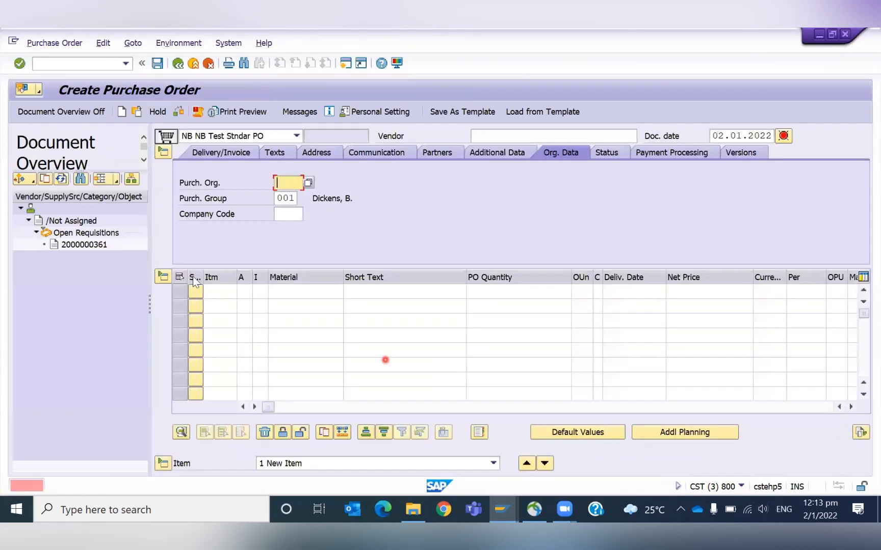
click(83, 245)
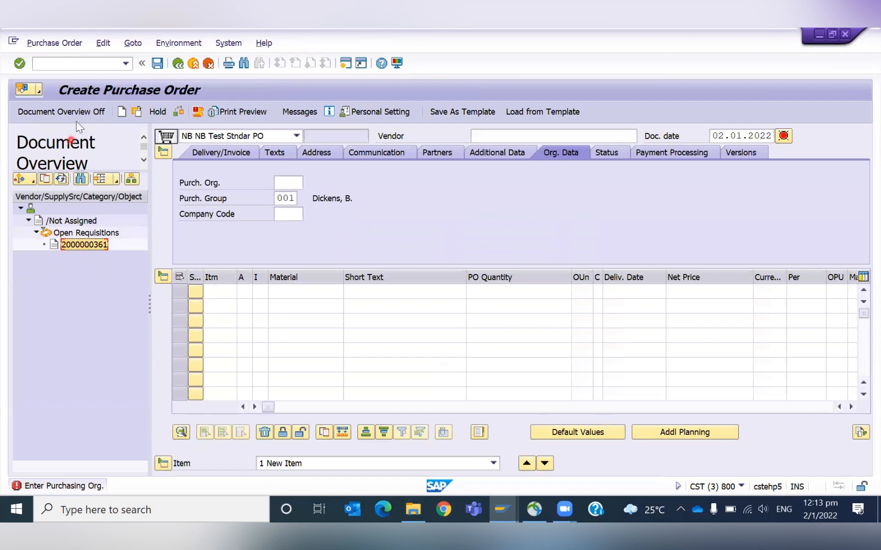
click(46, 180)
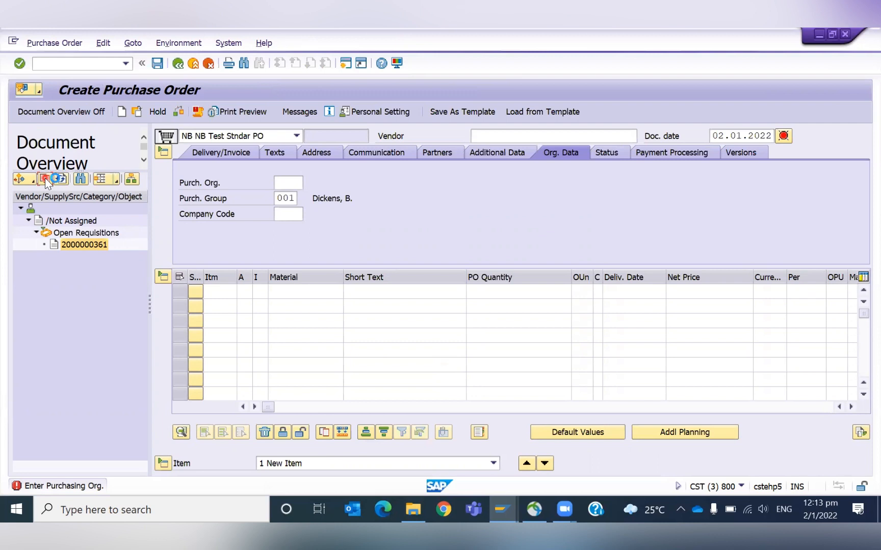
click(310, 306)
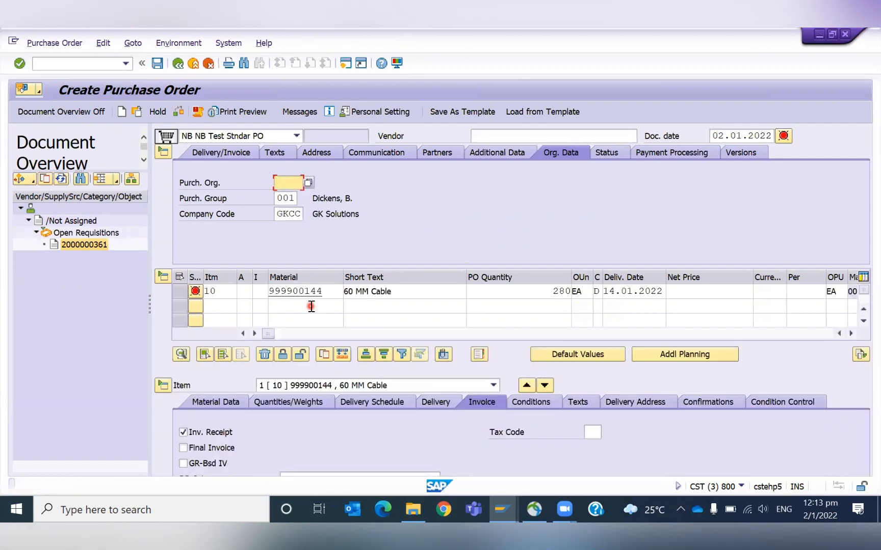
key(Return)
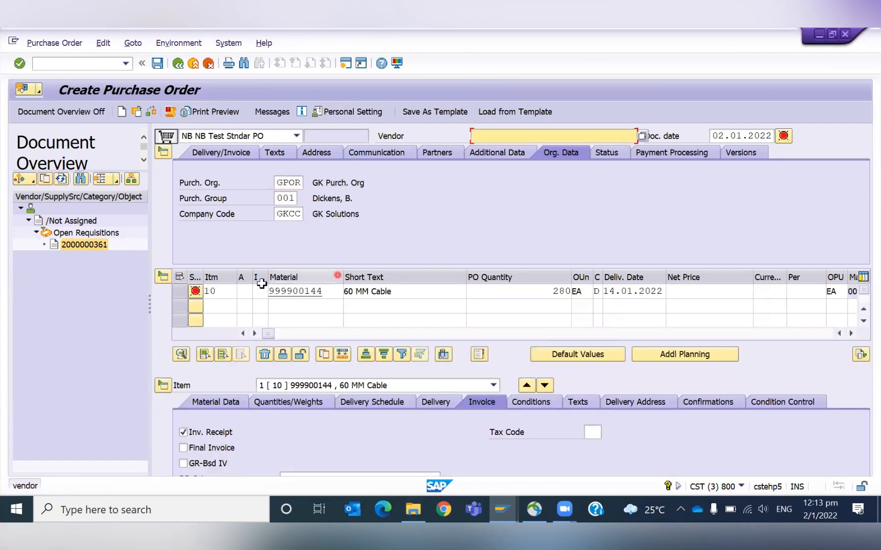
key(Return)
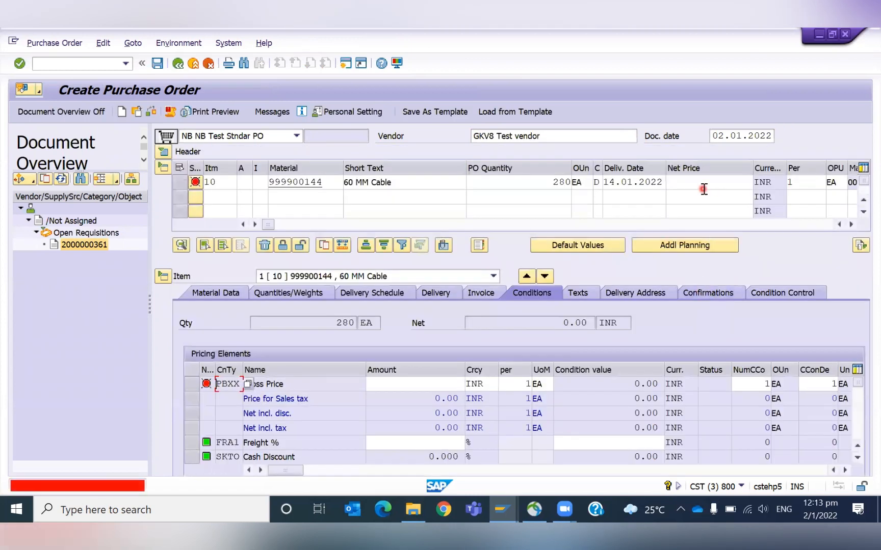
- Set the purchase order item's net price to 50
click(710, 184)
key(space)
key(Down)
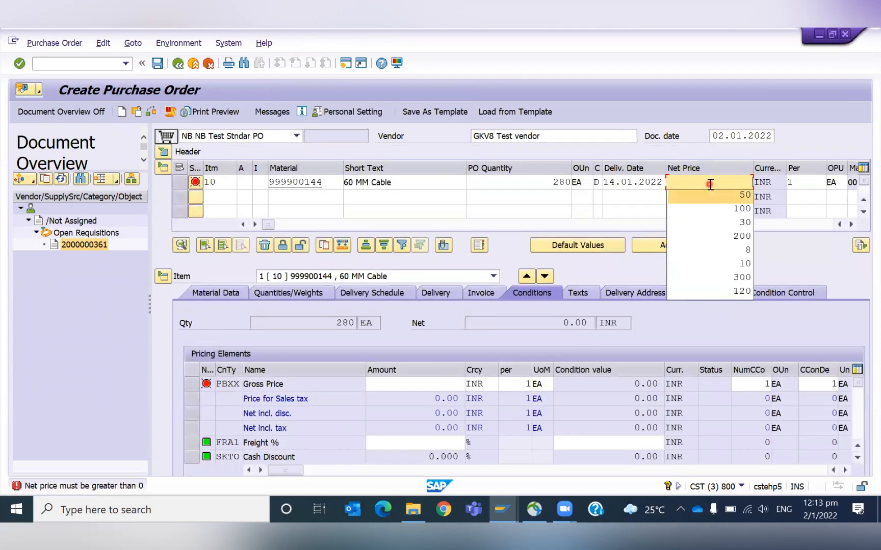
key(Return)
key(Return)
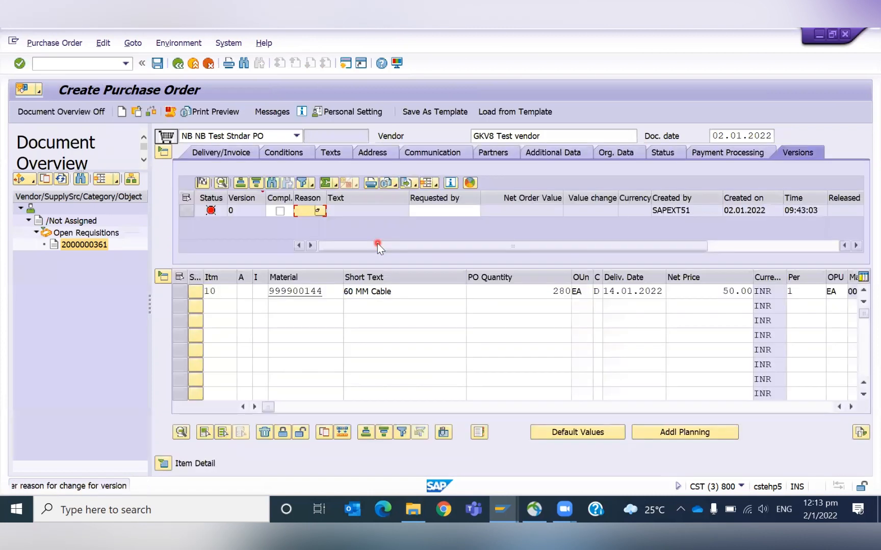
- Mark the purchase order version complete with reason 0001, then check and save the purchase order
click(280, 211)
click(310, 211)
text(000)
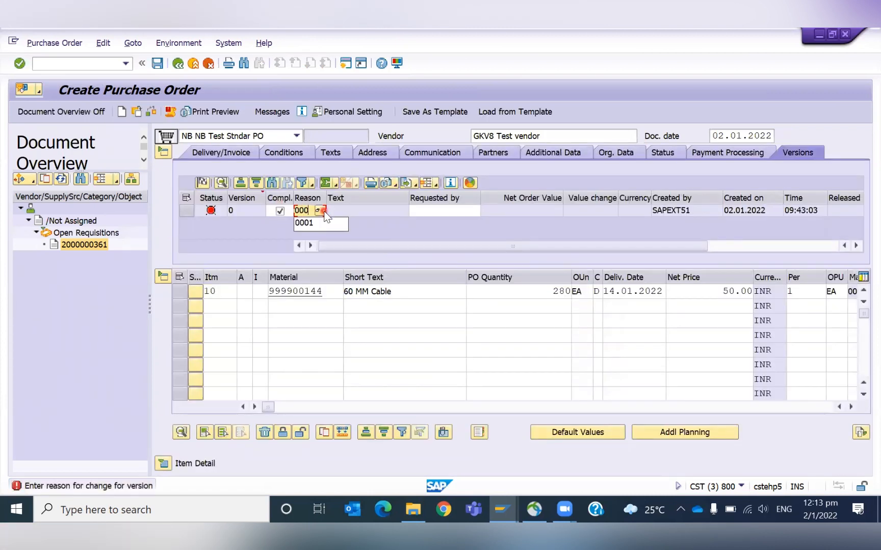
text(1)
key(Return)
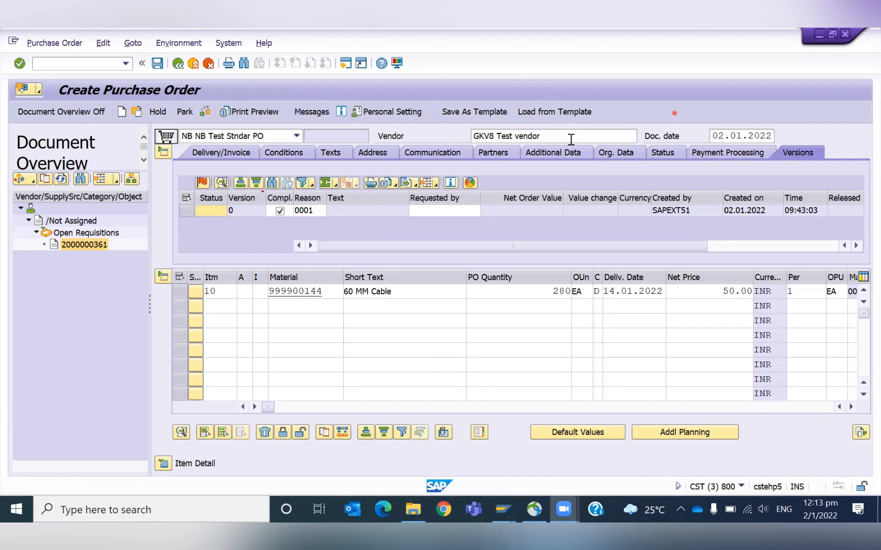
click(209, 113)
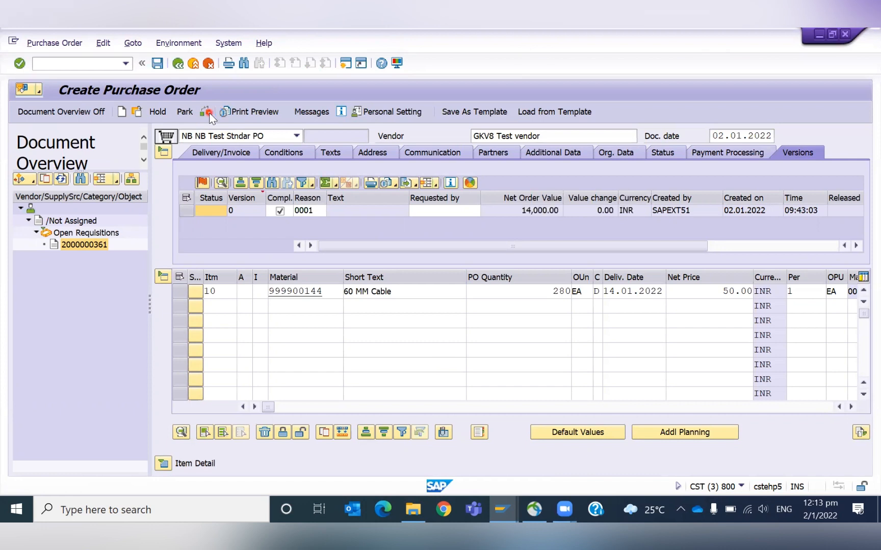
click(60, 112)
click(158, 64)
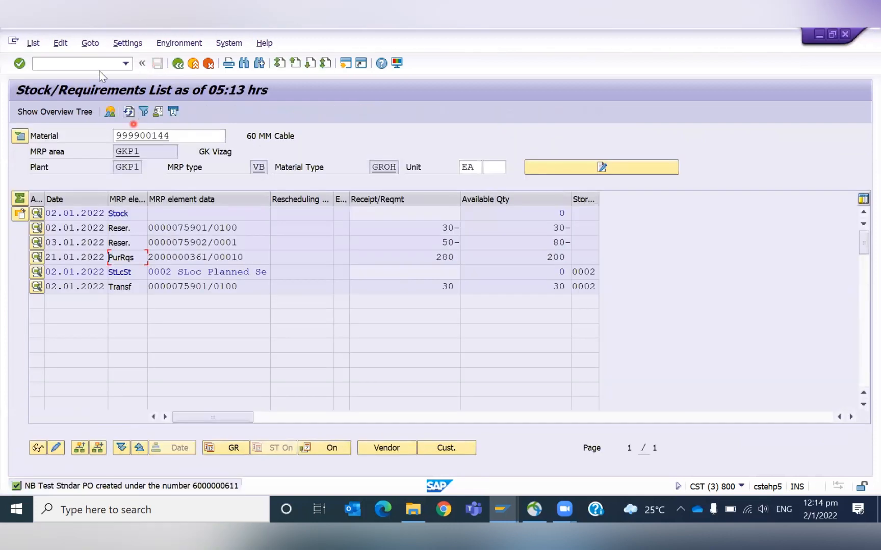
click(130, 113)
click(131, 113)
click(131, 112)
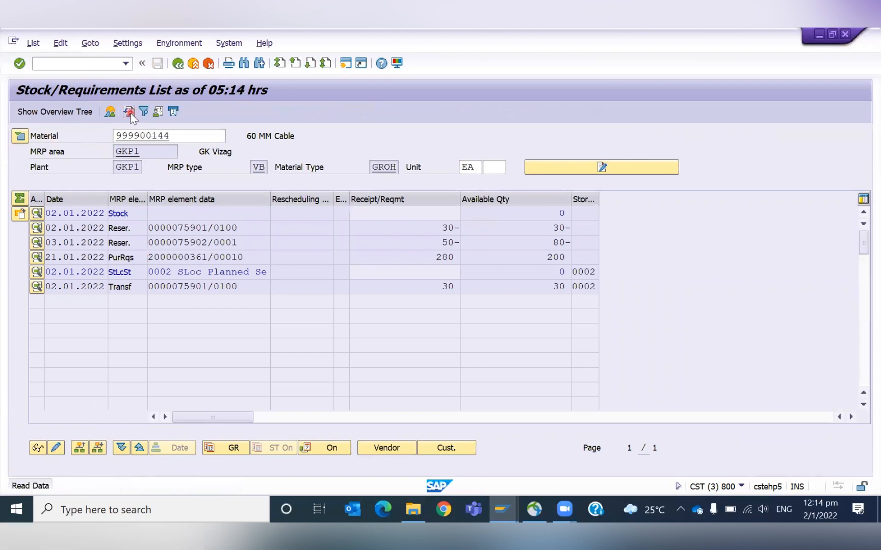
click(178, 63)
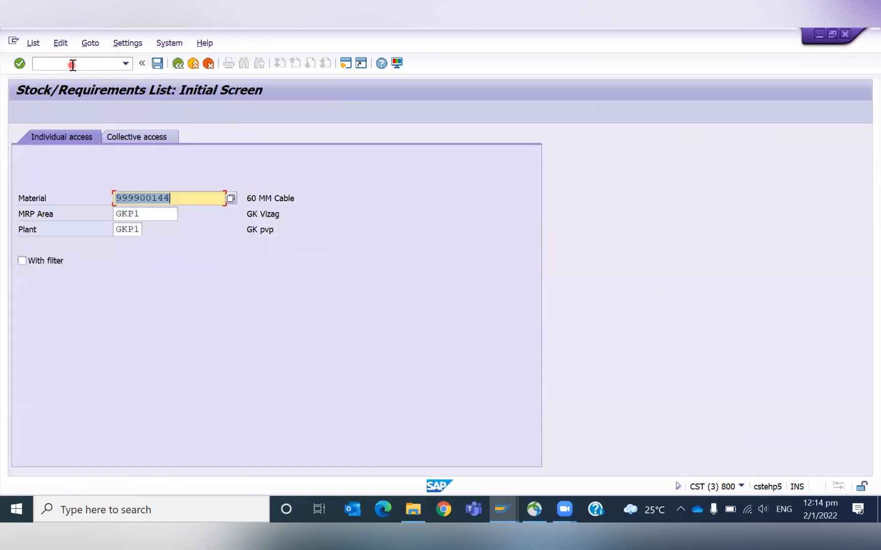
key(Return)
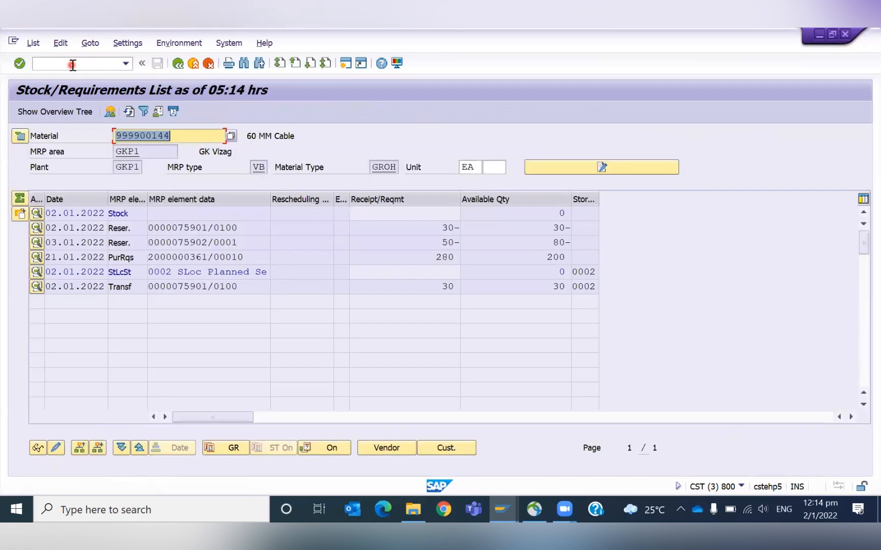
double_click(174, 259)
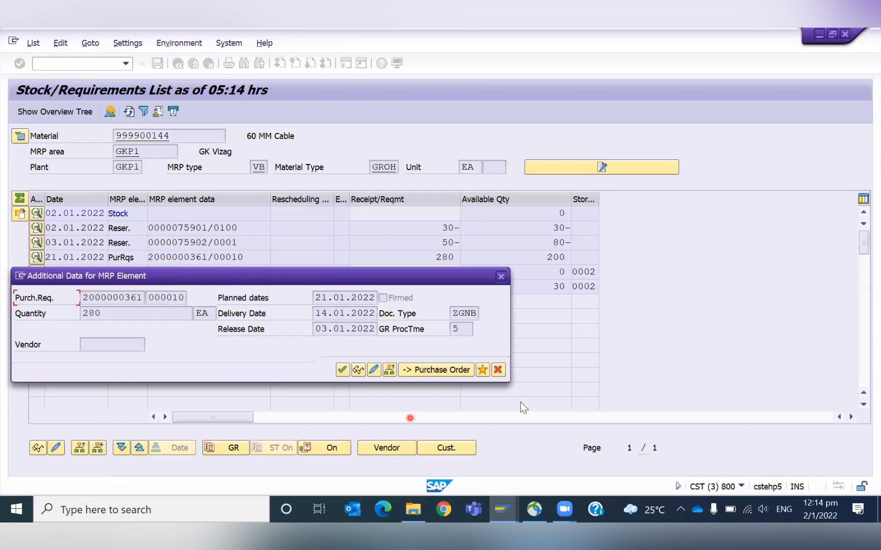
click(339, 370)
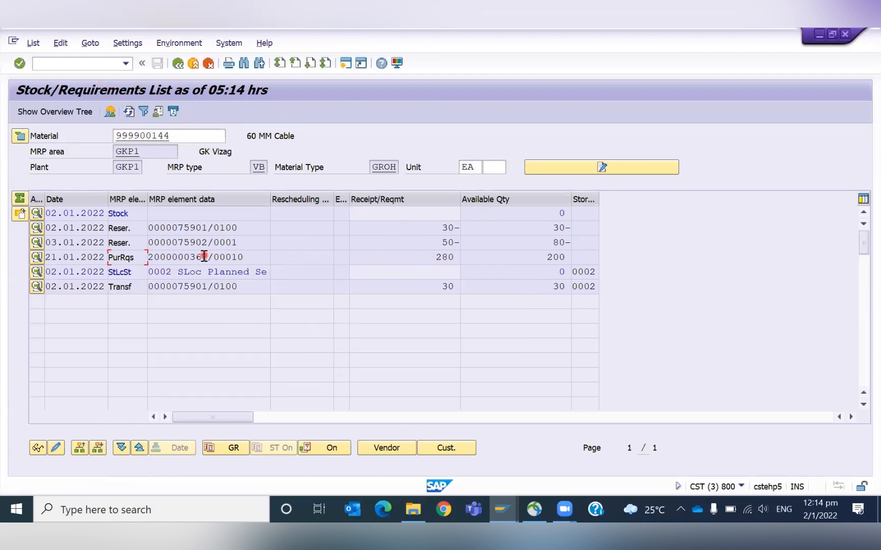
double_click(173, 259)
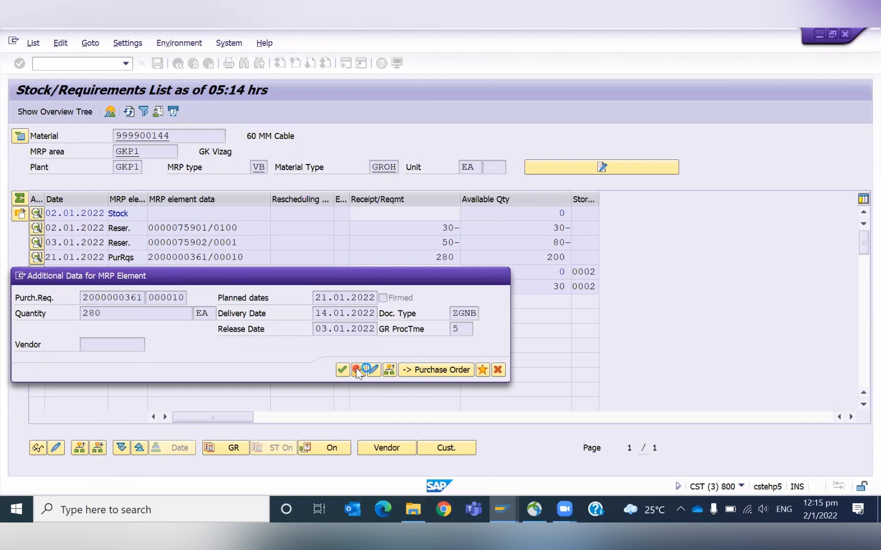
click(358, 371)
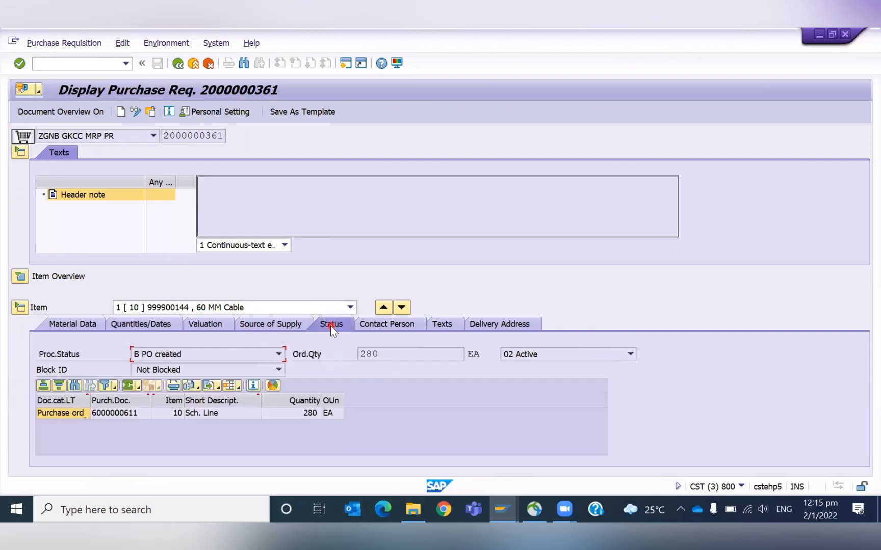
click(119, 416)
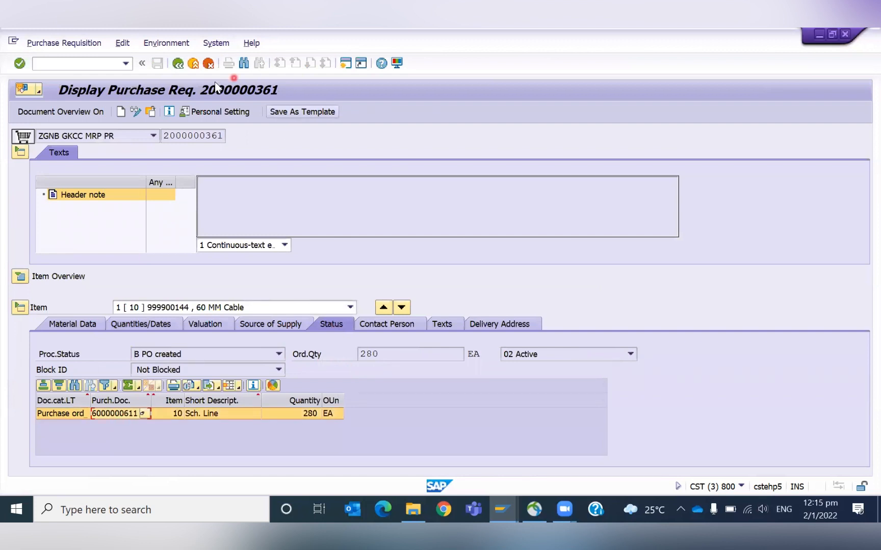
click(179, 66)
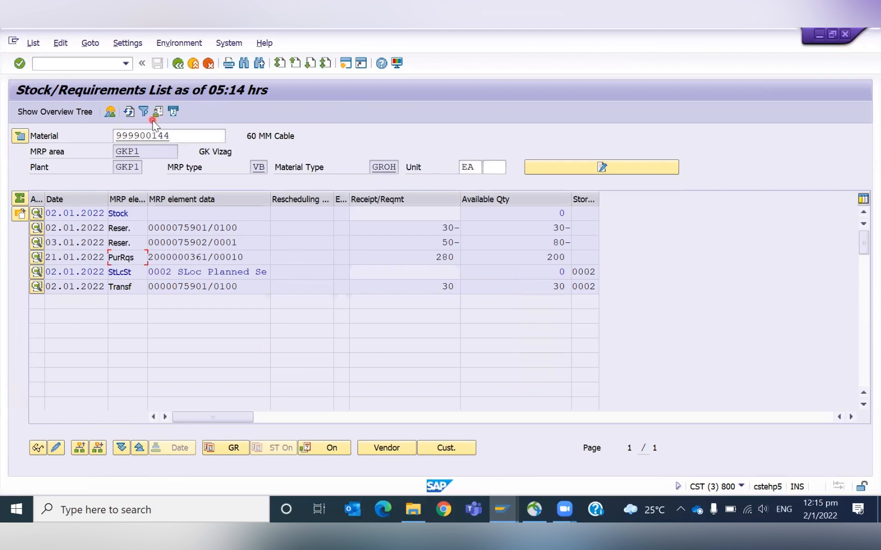
- Start transaction MB21 to create a new reservation
key(alt+Tab)
key(Tab)
key(Tab)
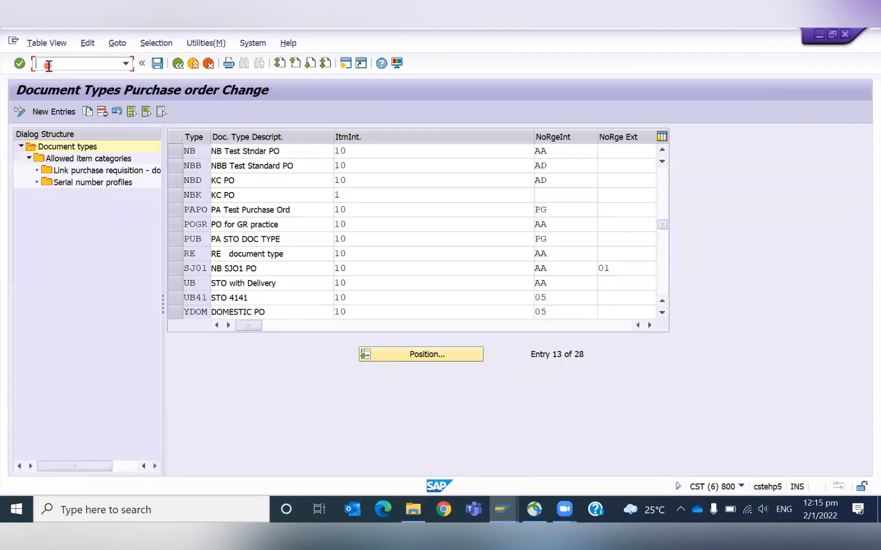
click(47, 65)
text(/NMB21)
key(Return)
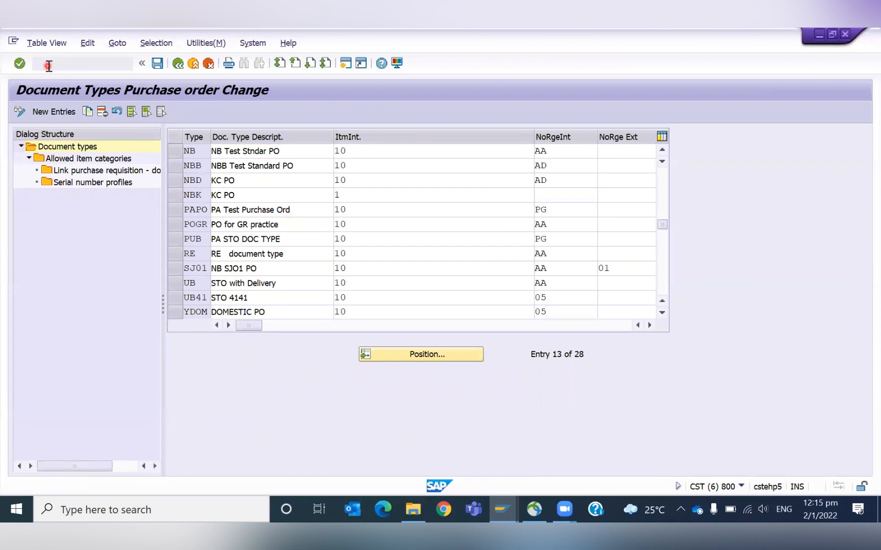
key(Return)
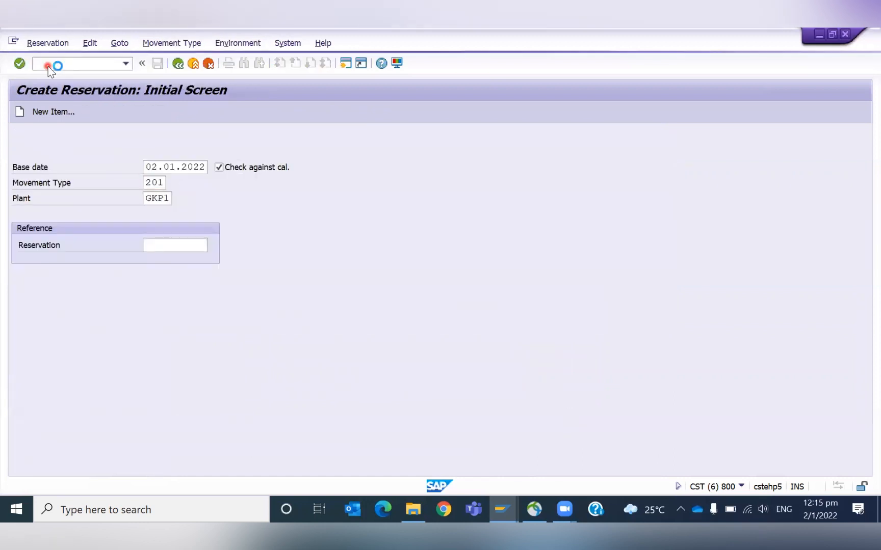
- Enter a movement type 201 reservation at plant GKP1 for material 999900144 with quantity 100 for cost center GKHIRING
key(space)
key(Down)
key(Return)
key(Tab)
key(space)
key(Down)
key(Return)
key(Tab)
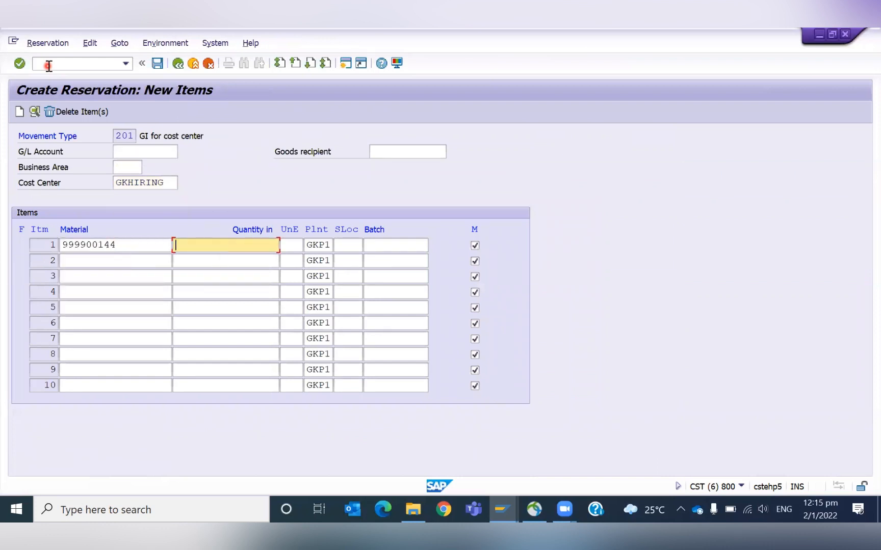
text(100)
key(Tab)
key(Tab)
key(Return)
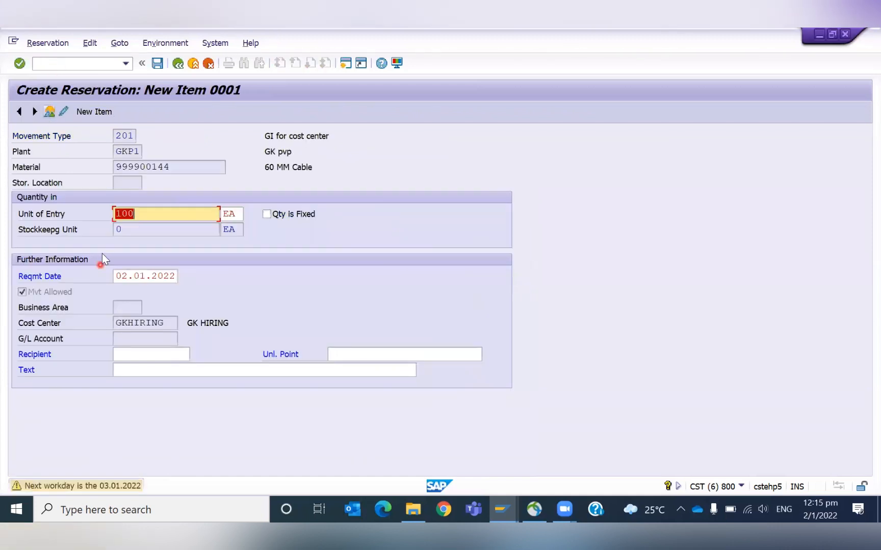
- Set the reservation item's requirement date to 03.01.2022 and save the reservation
click(125, 281)
key(BackSpace)
text(3)
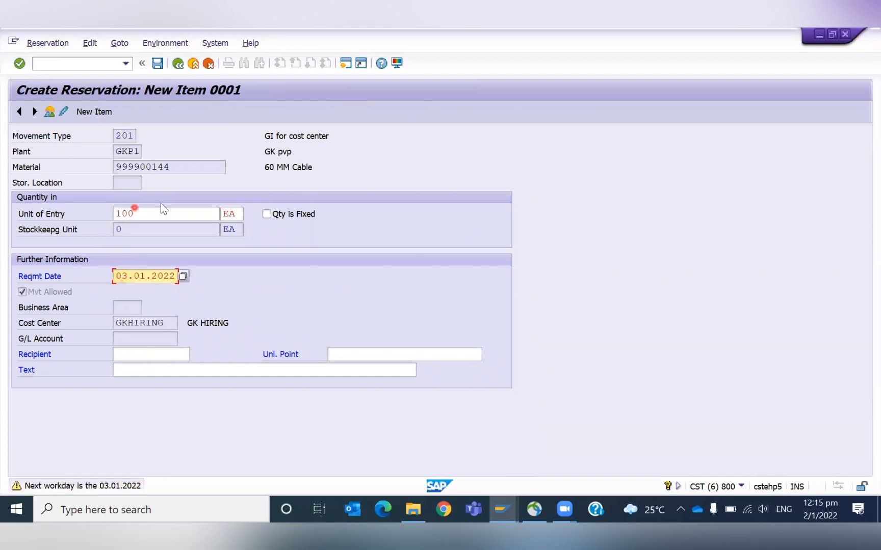
click(143, 222)
key(Return)
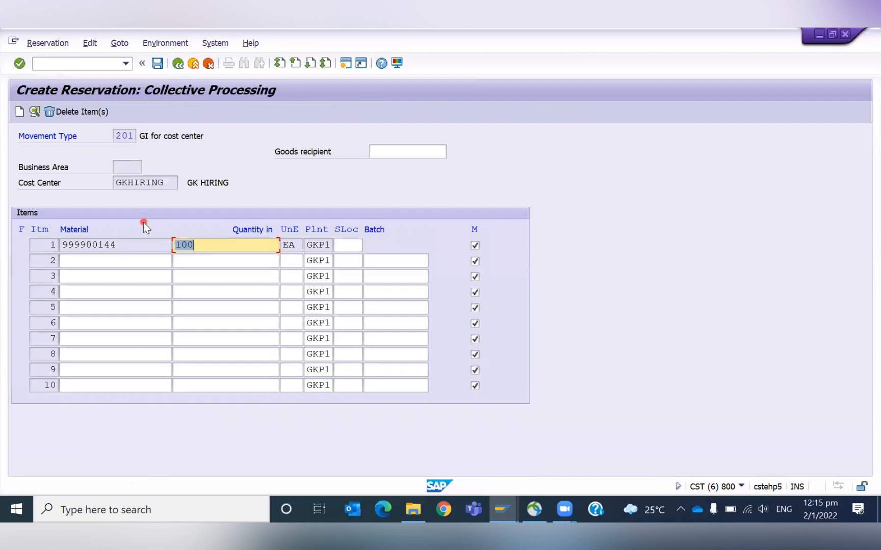
key(ctrl+s)
- Return to the material's stock/requirements list and refresh it
key(alt+Tab)
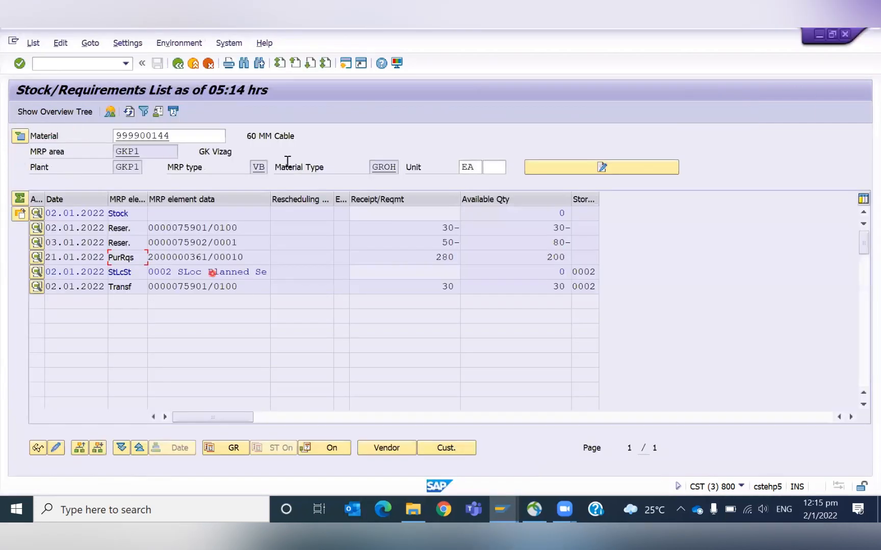
click(128, 112)
click(129, 113)
click(494, 294)
drag(425, 252, 464, 253)
click(464, 253)
click(173, 255)
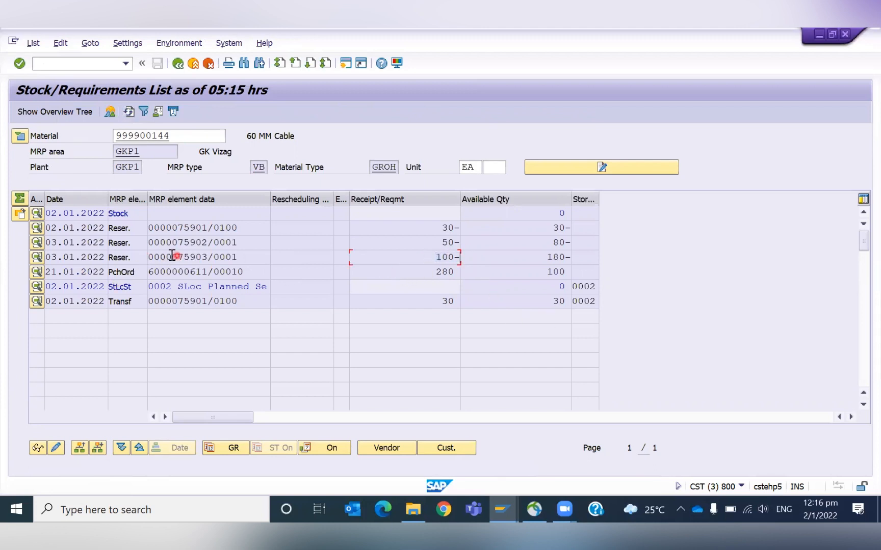
- Examine the reservation, purchase order and available quantities in the stock/requirements list
double_click(460, 257)
click(559, 212)
click(430, 257)
click(429, 272)
drag(207, 269, 238, 269)
click(238, 268)
click(438, 273)
click(224, 271)
click(436, 227)
click(438, 258)
click(428, 269)
click(434, 258)
click(405, 228)
click(432, 240)
click(437, 227)
- Switch to Excel, open a blank workbook and enter 180 in cell E6
click(147, 511)
text(EXCEL)
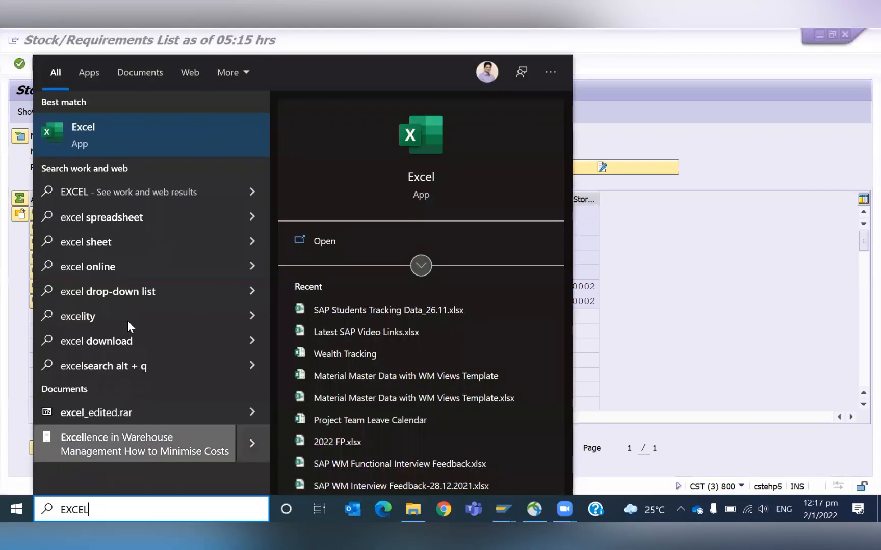
click(107, 132)
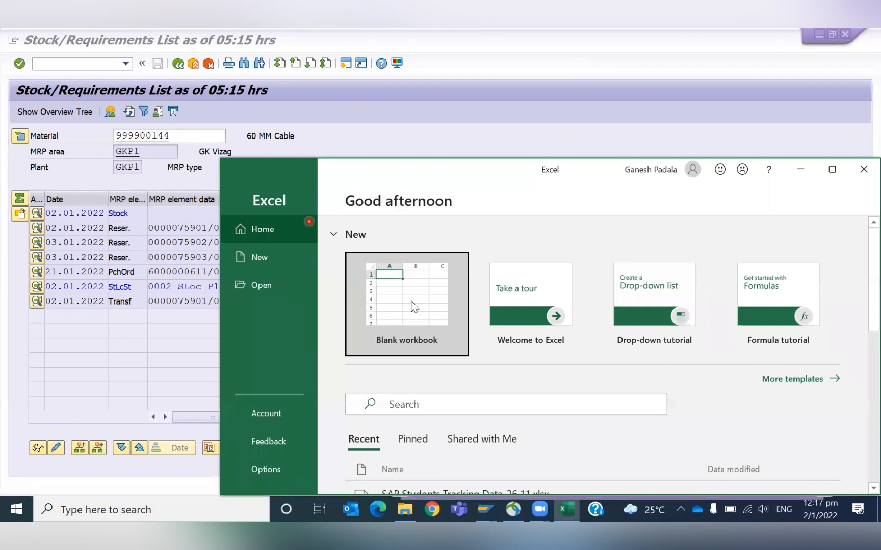
click(414, 307)
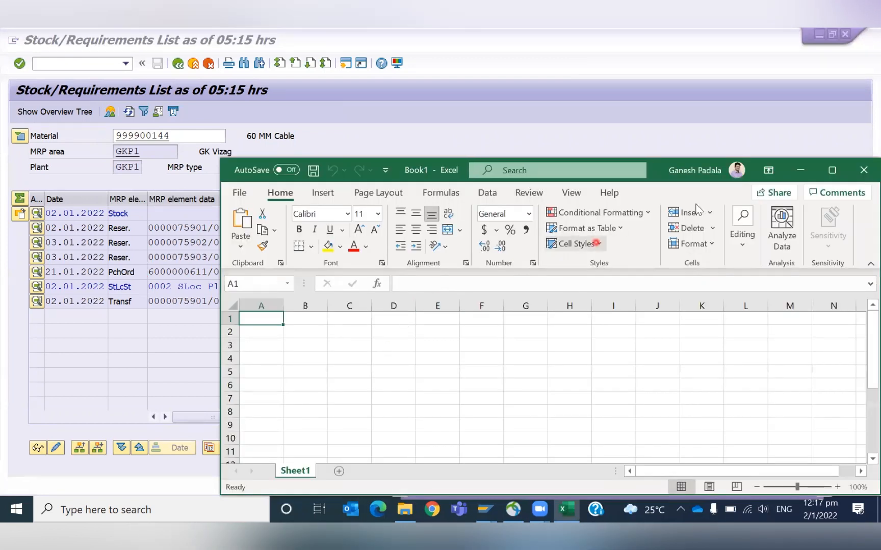
click(815, 173)
click(237, 257)
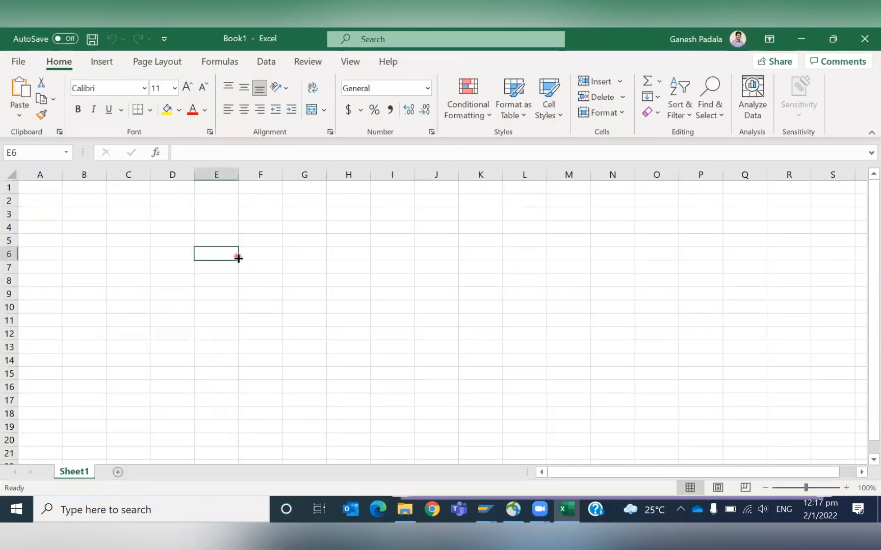
text(100)
key(Return)
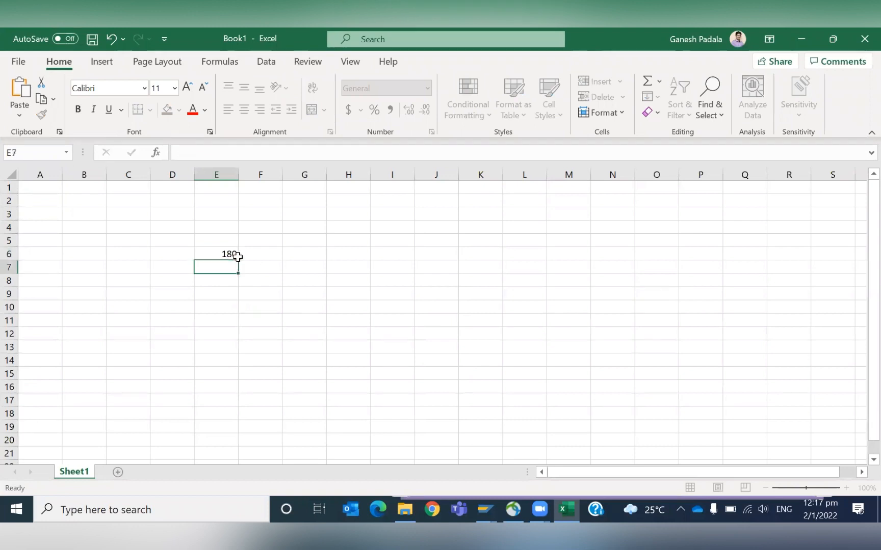
- Label cell D6 as Reservation
key(alt+Tab)
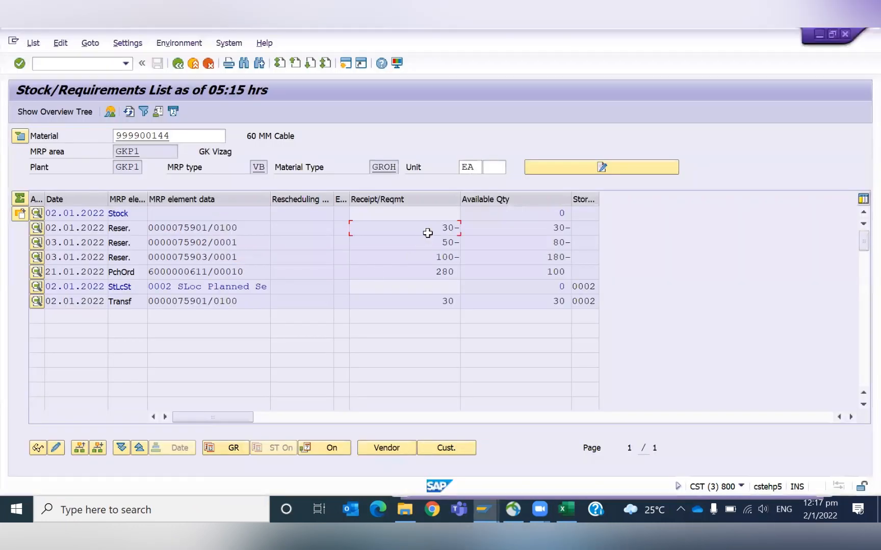
key(alt+Tab)
key(Left)
key(Up)
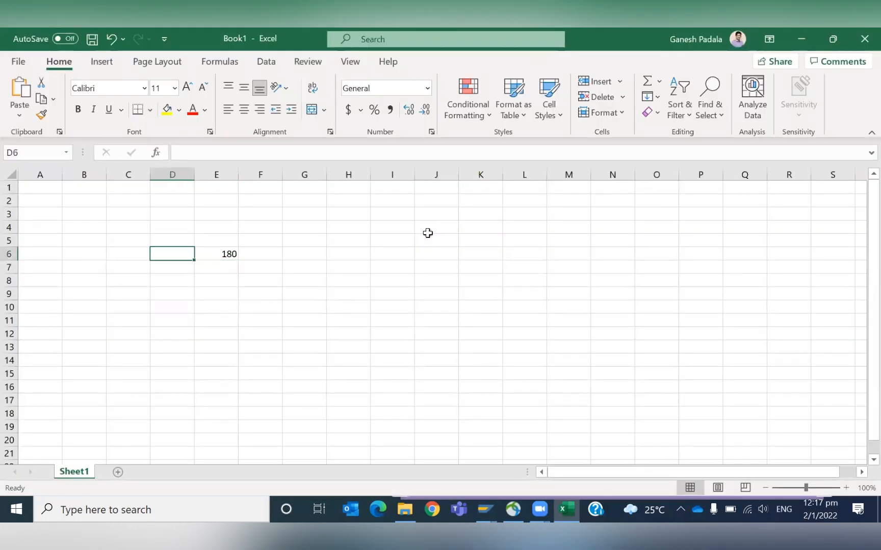
text(reservation)
key(Return)
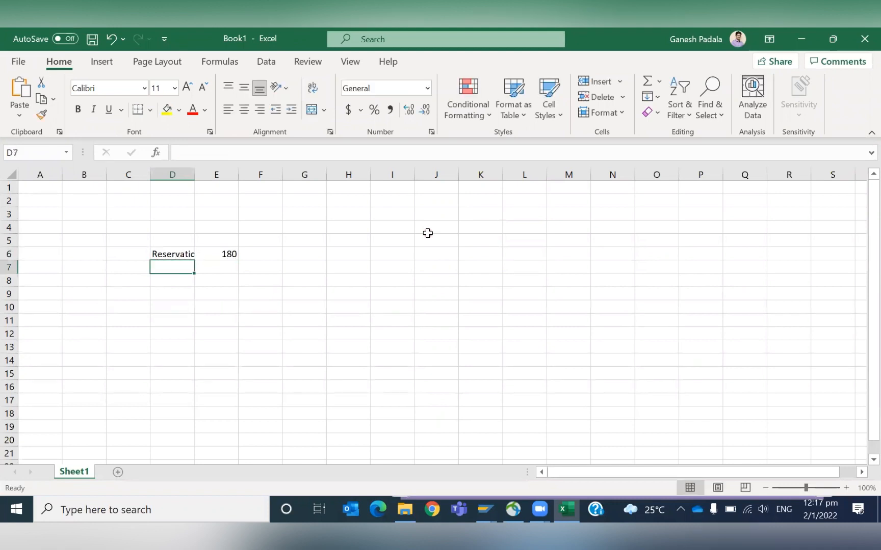
- Widen column D to fit and enter Reorder Point with a value of 200 in row 7
double_click(194, 174)
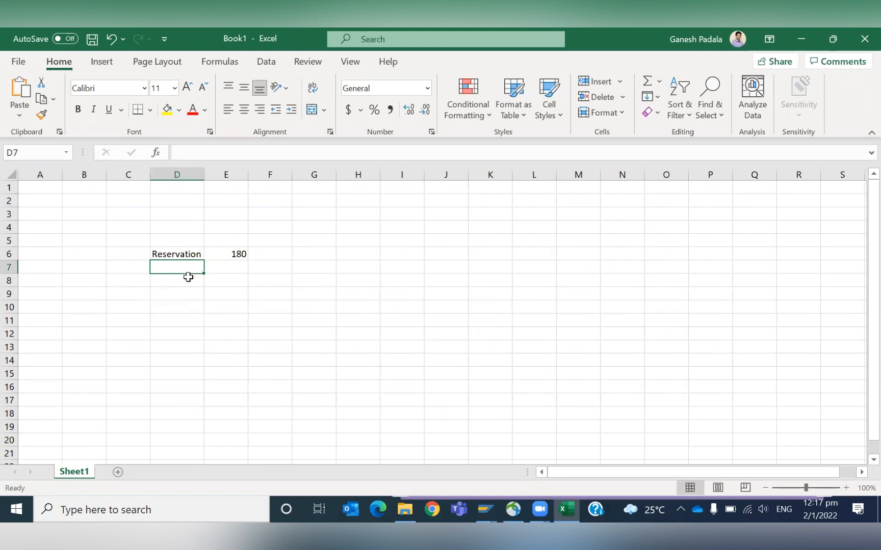
text(Reorder Point)
key(Tab)
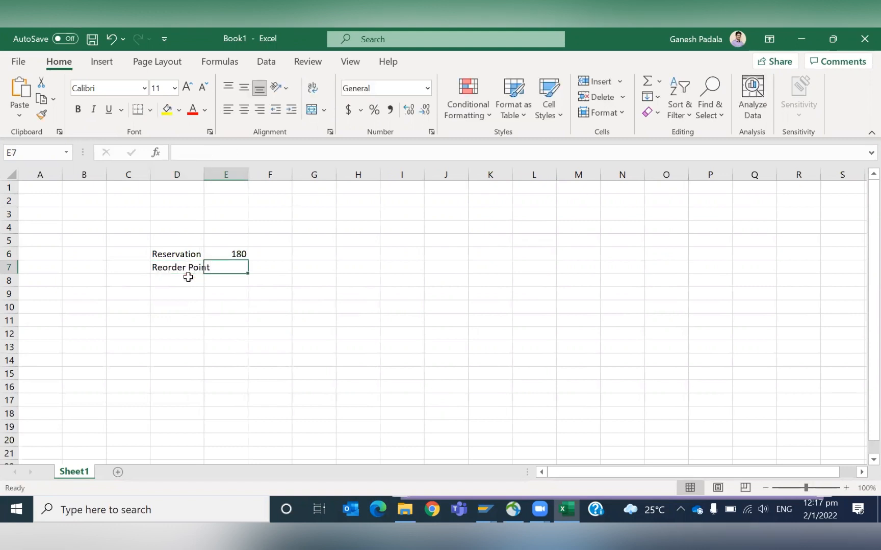
double_click(203, 176)
text(20)
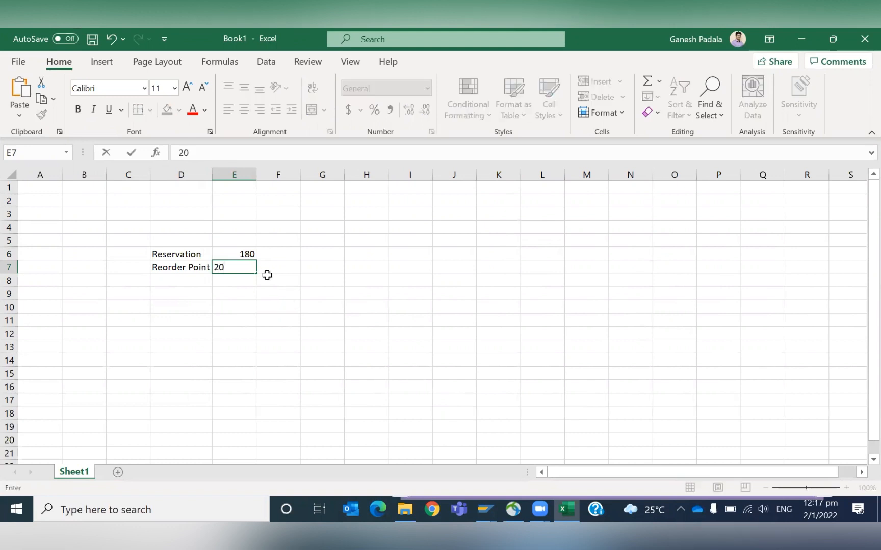
text(0)
key(Return)
- Switch back to SAP and display material 999900144 in MM03, opening its MRP 1 view for plant GKP1
key(alt+Tab)
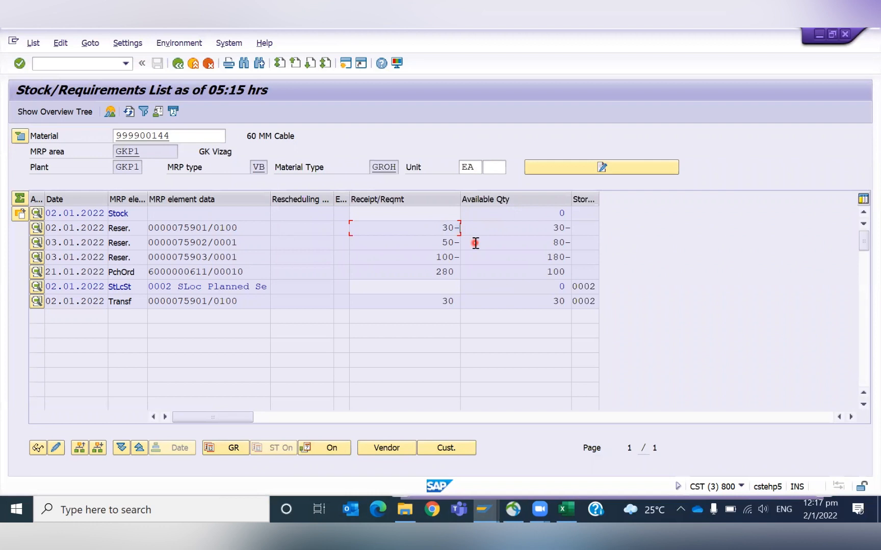
key(alt+Tab)
key(alt+Tab)
key(alt+Tab)
click(64, 61)
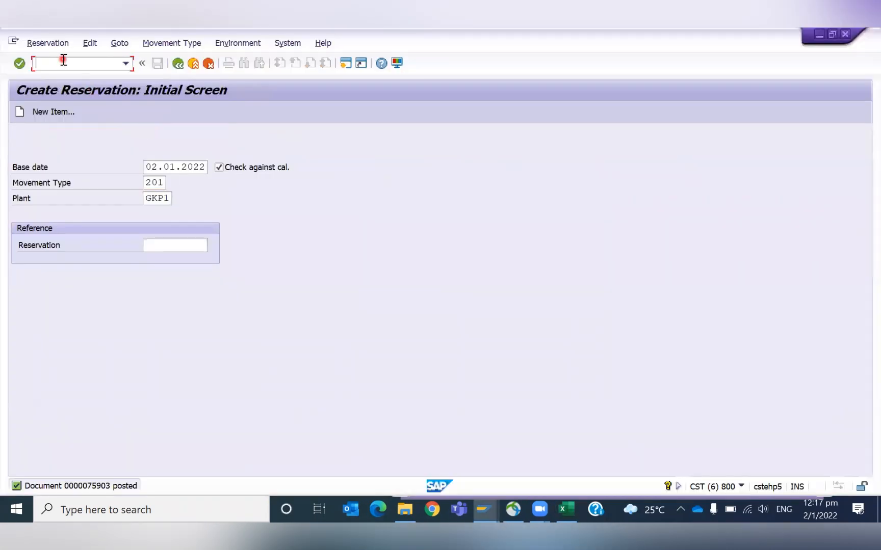
text(/nmm03)
key(Return)
click(175, 178)
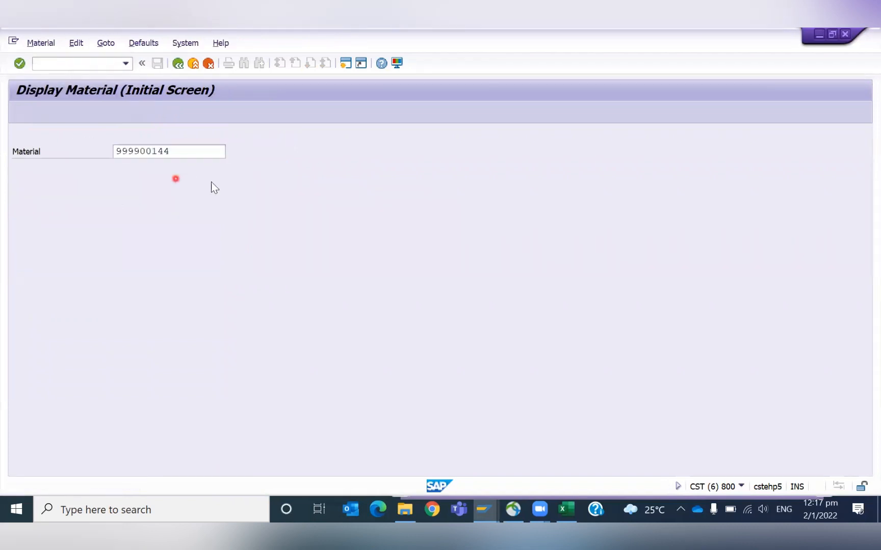
key(Return)
click(251, 319)
key(Return)
key(Return)
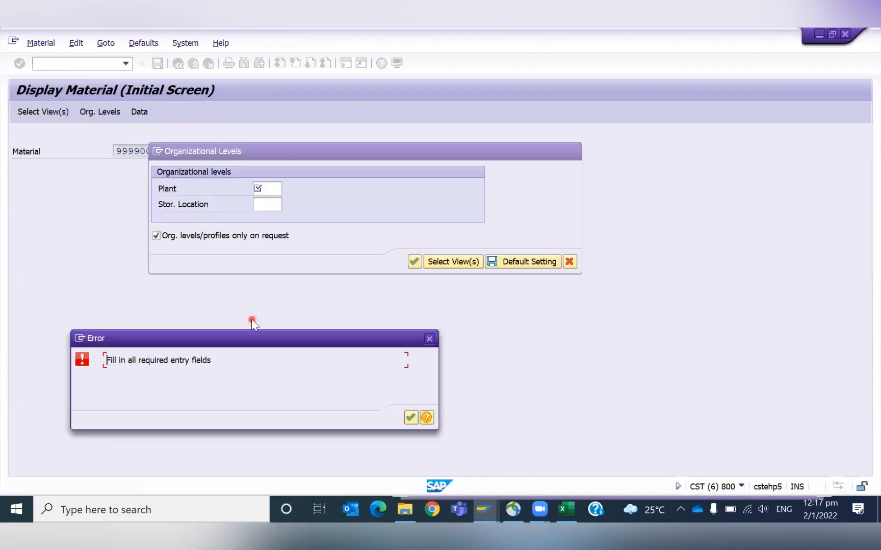
key(Return)
key(Return)
key(Return)
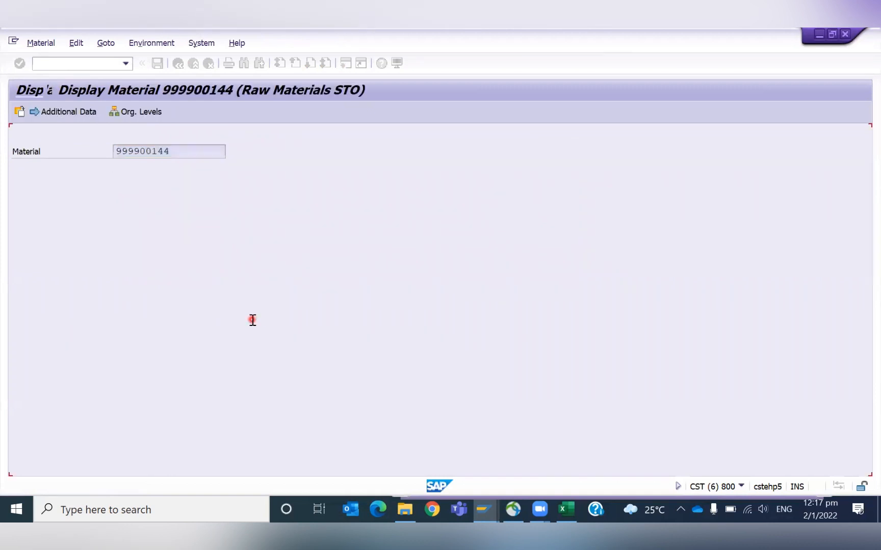
drag(177, 341, 138, 342)
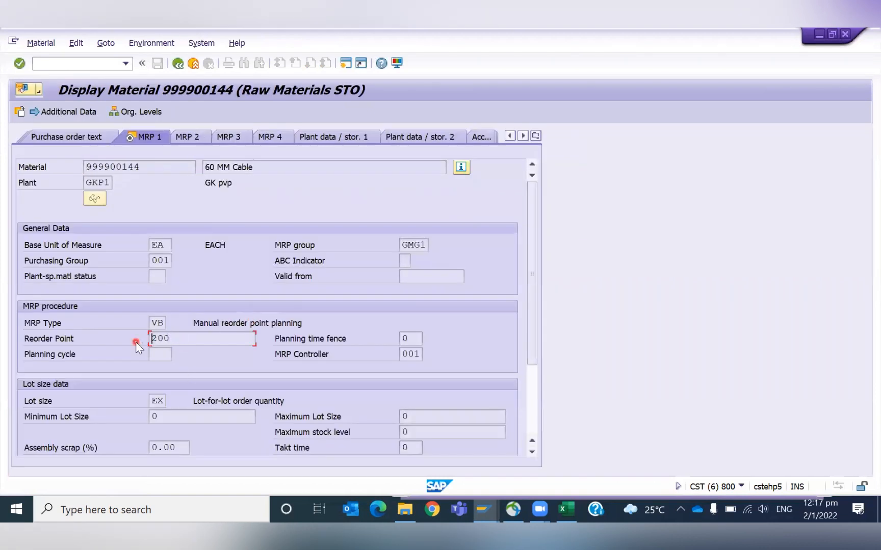
- In Excel, enter 380 in cell E8 and label cell D8 as Total Requirement
key(alt+Tab)
click(238, 267)
click(240, 282)
text(38)
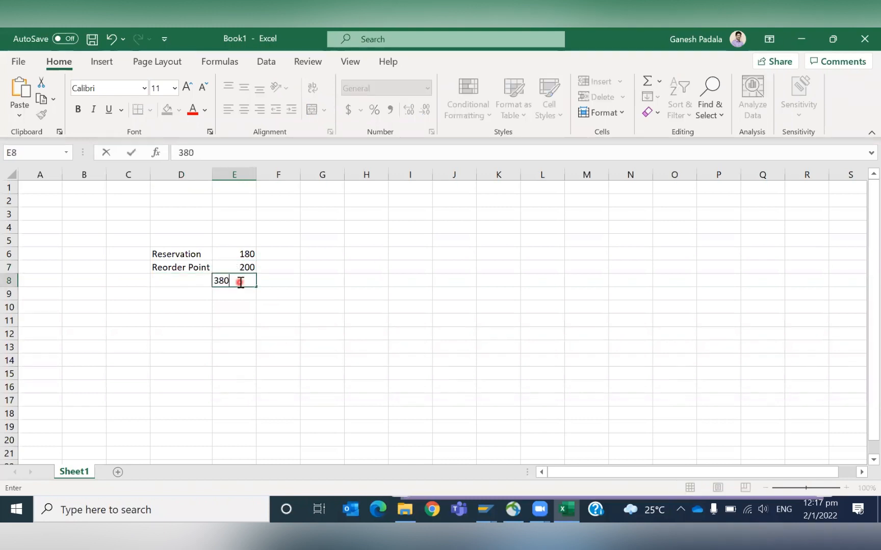
text(0)
key(Return)
click(188, 270)
click(188, 276)
text(Tot)
text(ra)
key(BackSpace)
key(BackSpace)
text(AL)
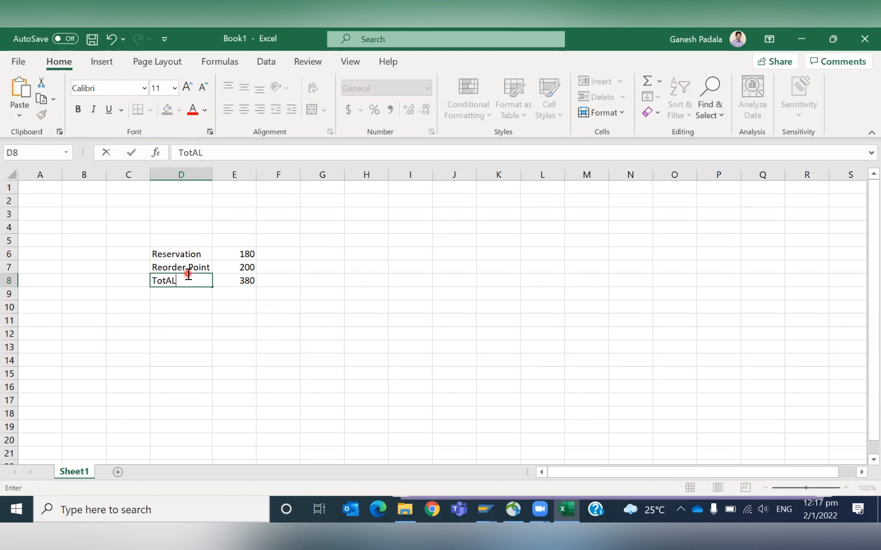
text( Requirement)
key(Return)
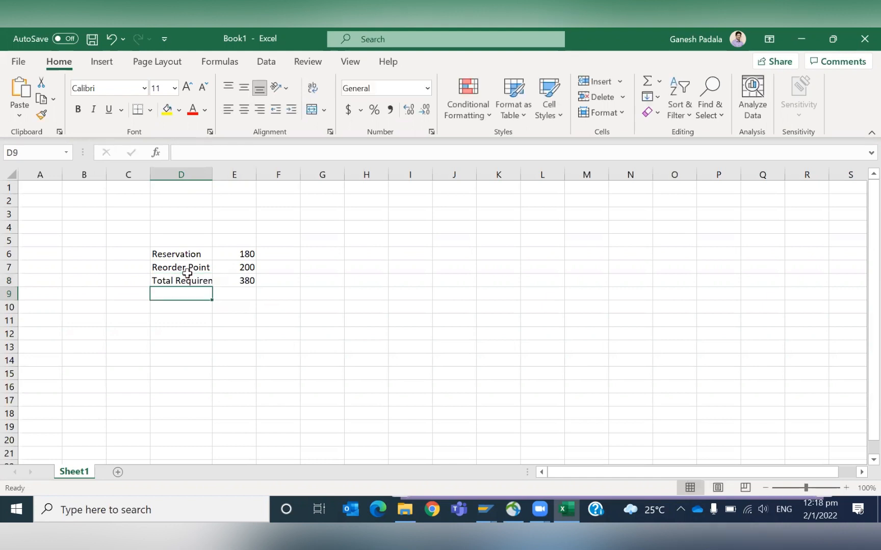
- Autofit column D and make the 380 total bold
double_click(214, 174)
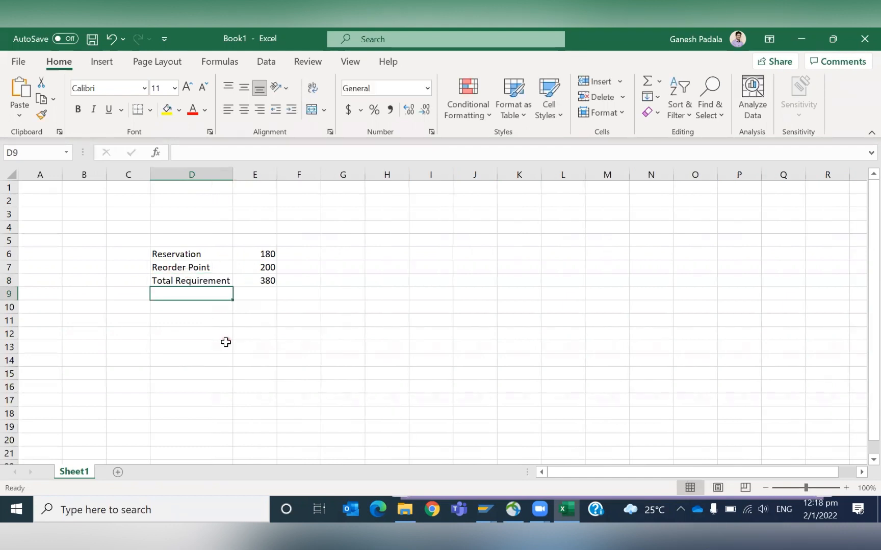
click(268, 279)
key(ctrl+b)
click(181, 296)
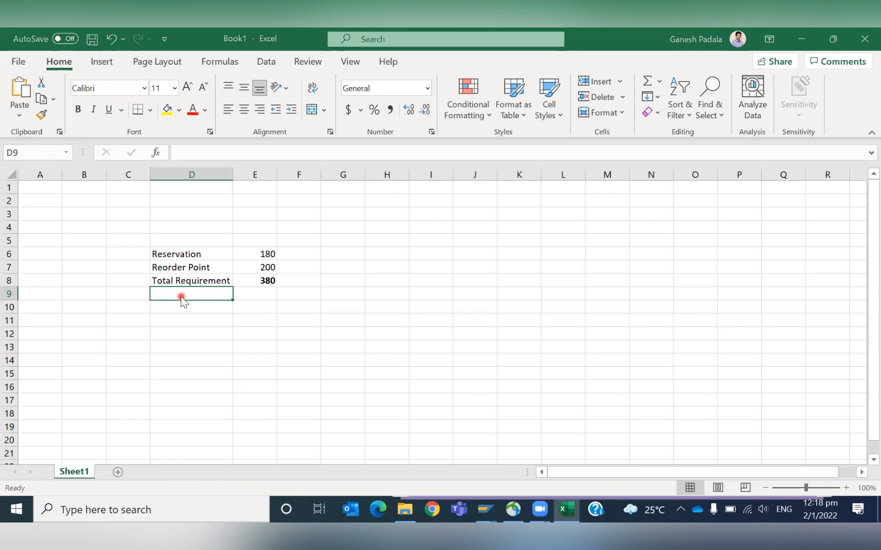
- Browse the list of available MRP types for the material in SAP
key(alt+Tab)
click(154, 332)
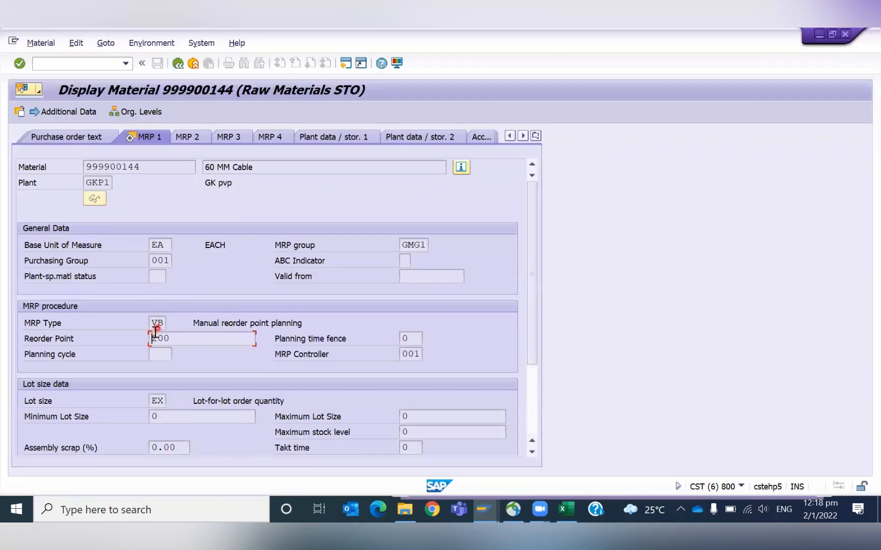
click(167, 322)
click(176, 323)
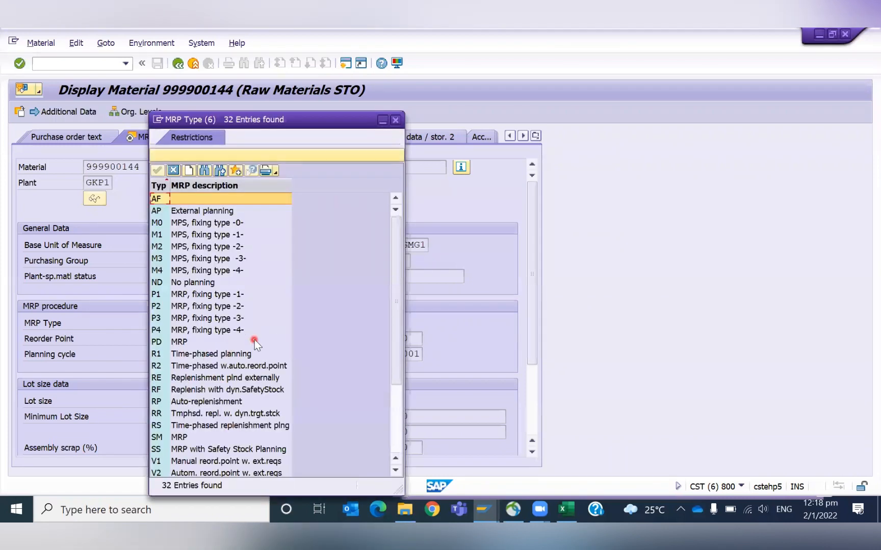
right_click(395, 419)
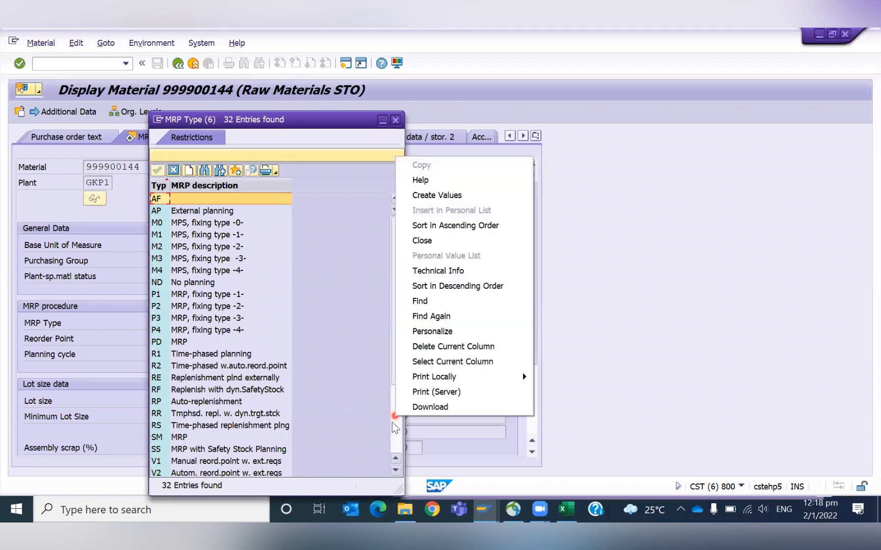
click(393, 436)
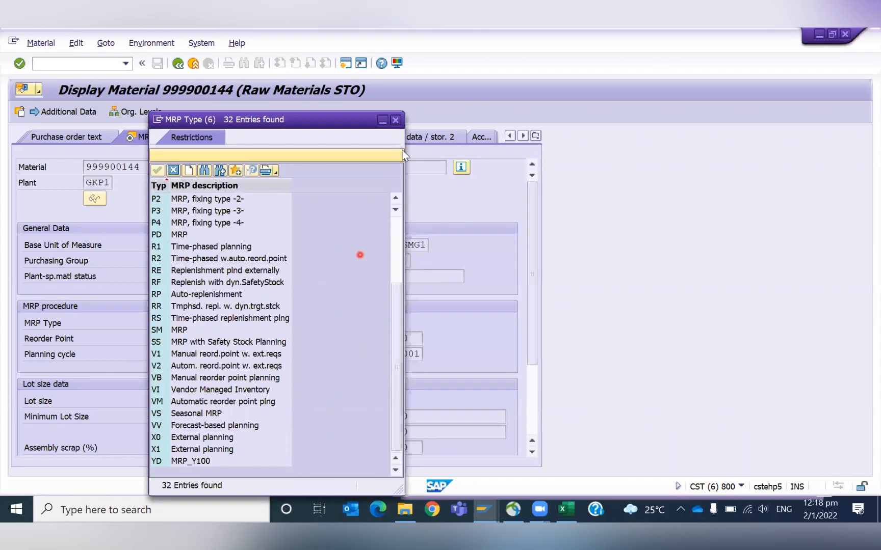
click(394, 121)
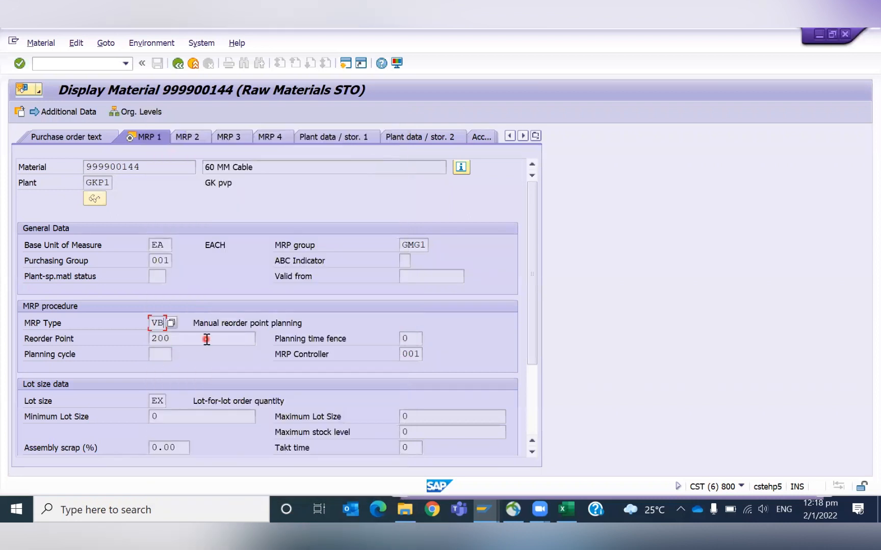
- In Excel, add a Purchase Order row with a quantity of 280 in row 9
key(alt+Tab)
drag(225, 267, 244, 266)
drag(178, 253, 262, 252)
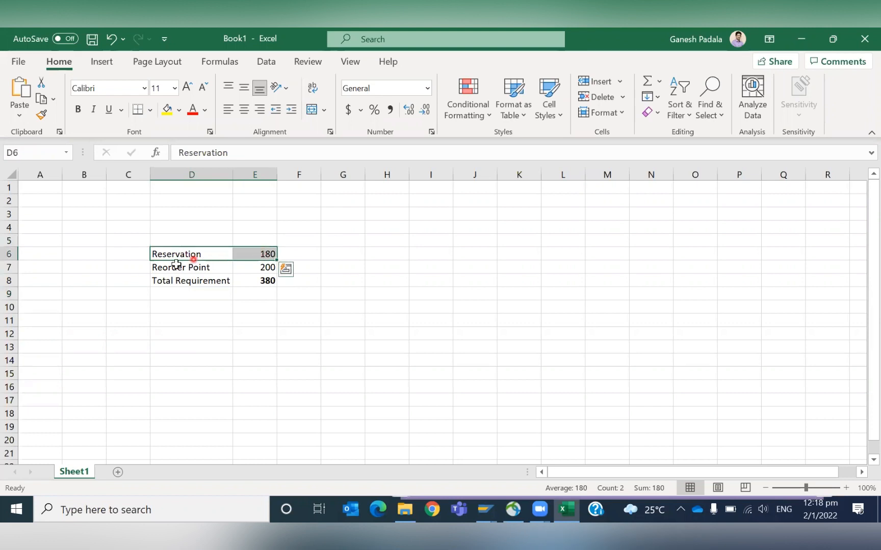
drag(174, 266, 269, 270)
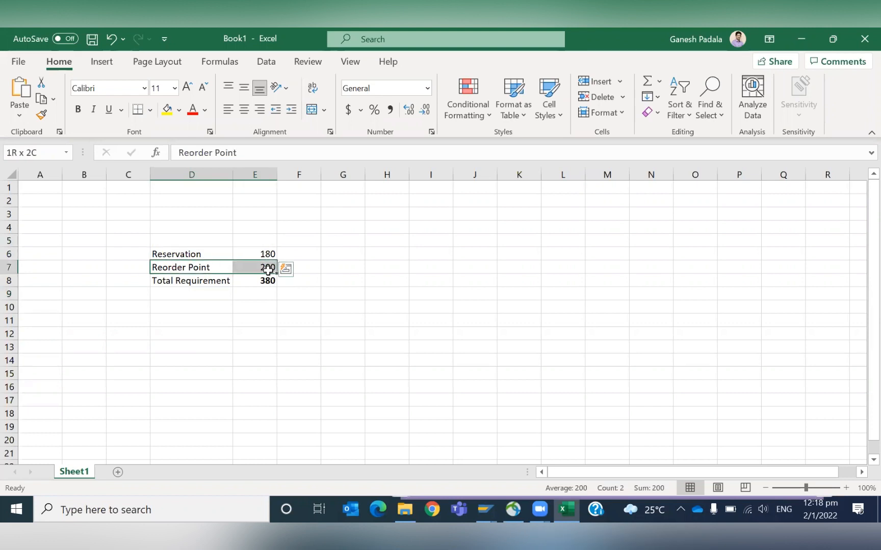
click(219, 324)
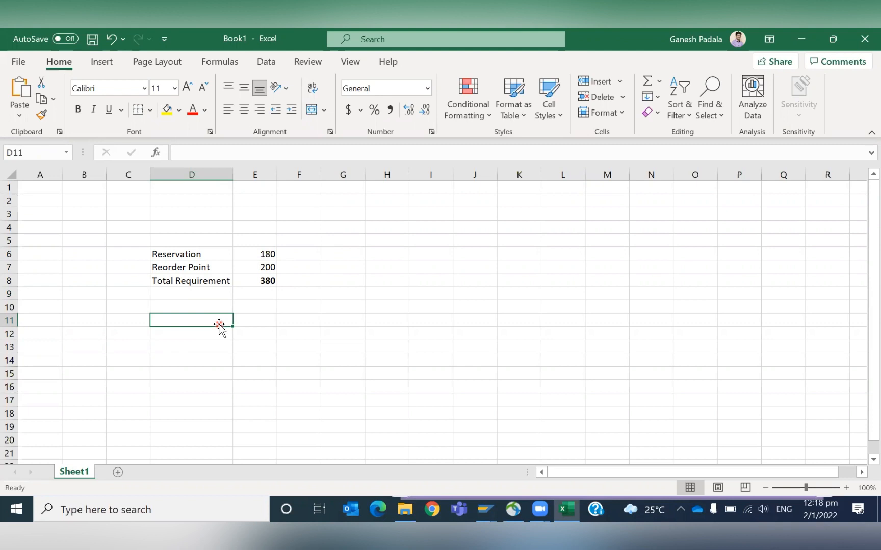
click(211, 295)
text(Purchase Ord)
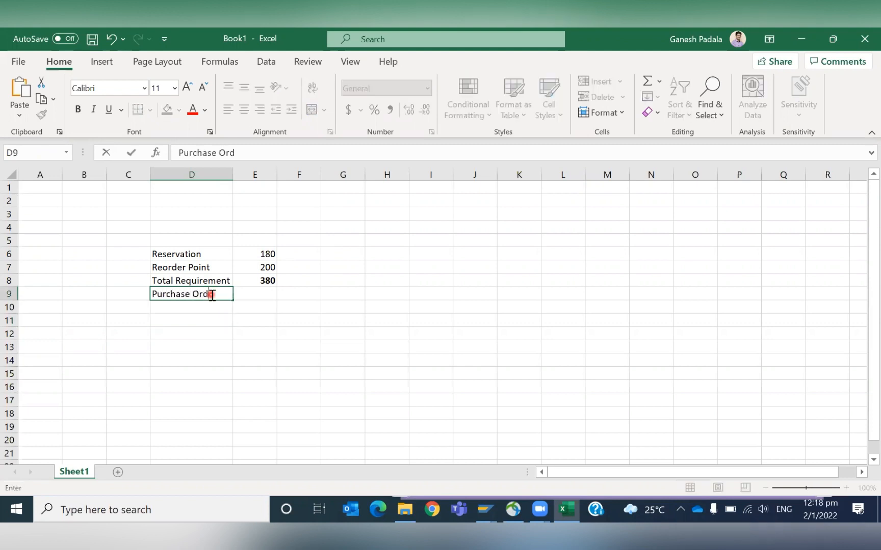
key(Return)
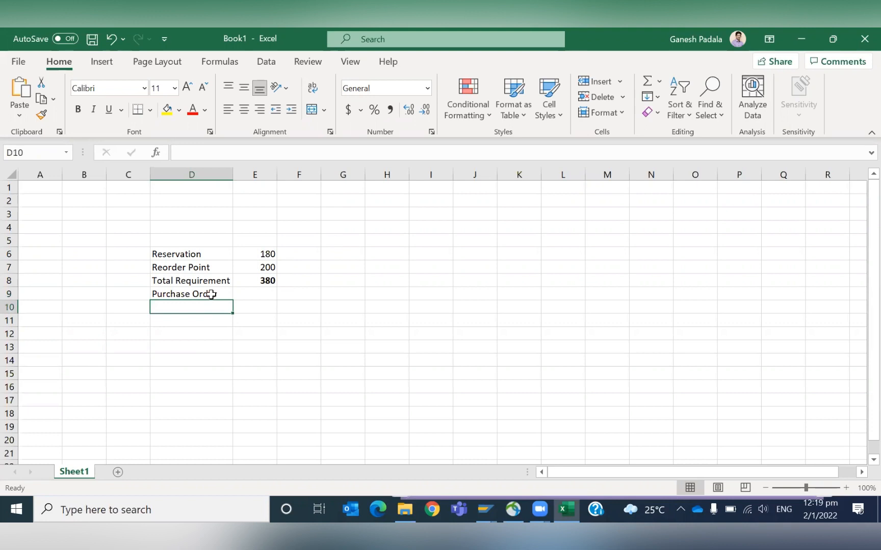
click(264, 293)
text(280)
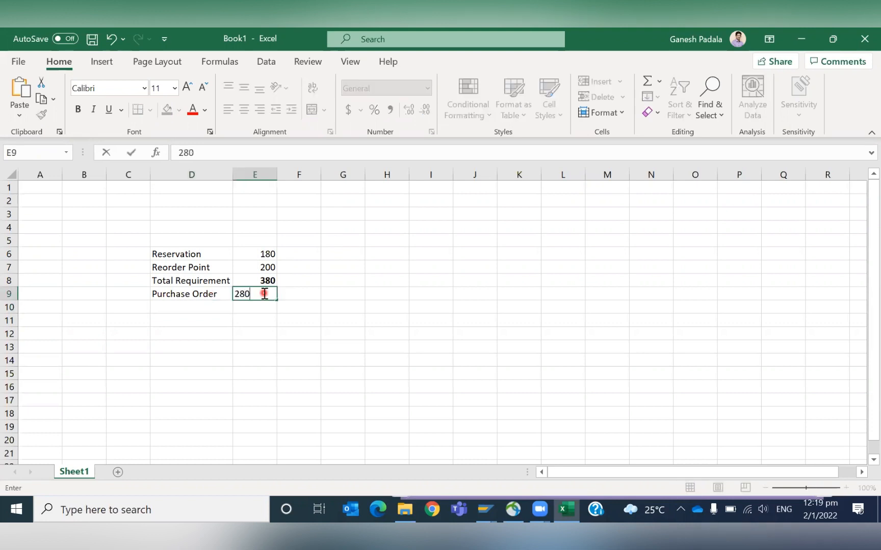
key(Return)
- Add a New PR row with a quantity of 100 in row 10
key(Left)
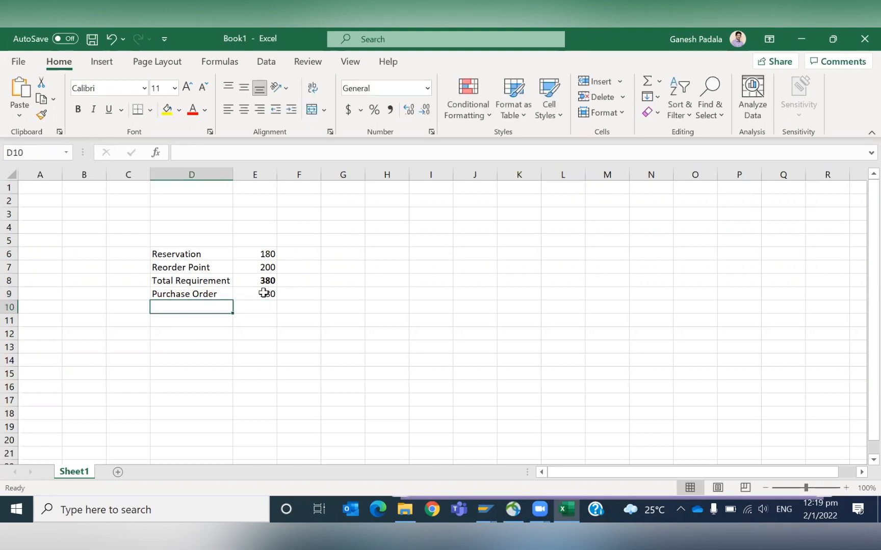
text(Nee)
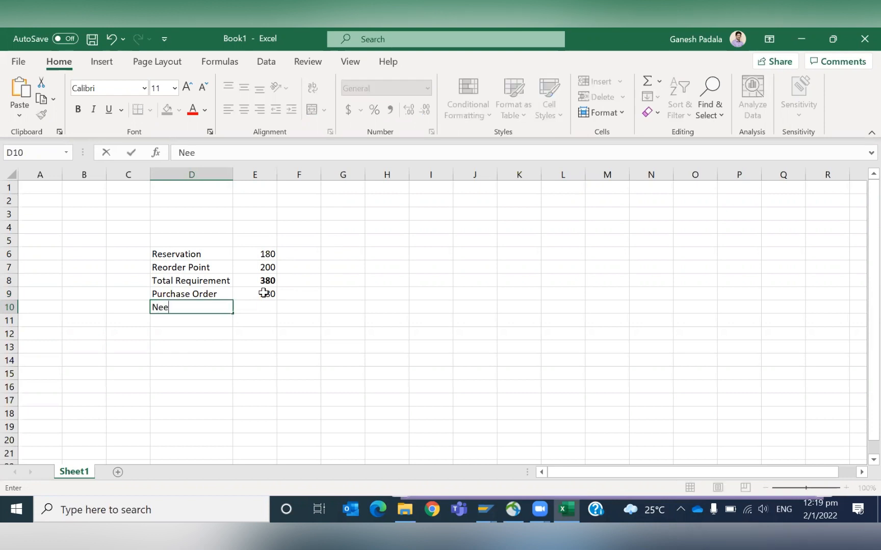
text(w PR)
key(Tab)
text(10)
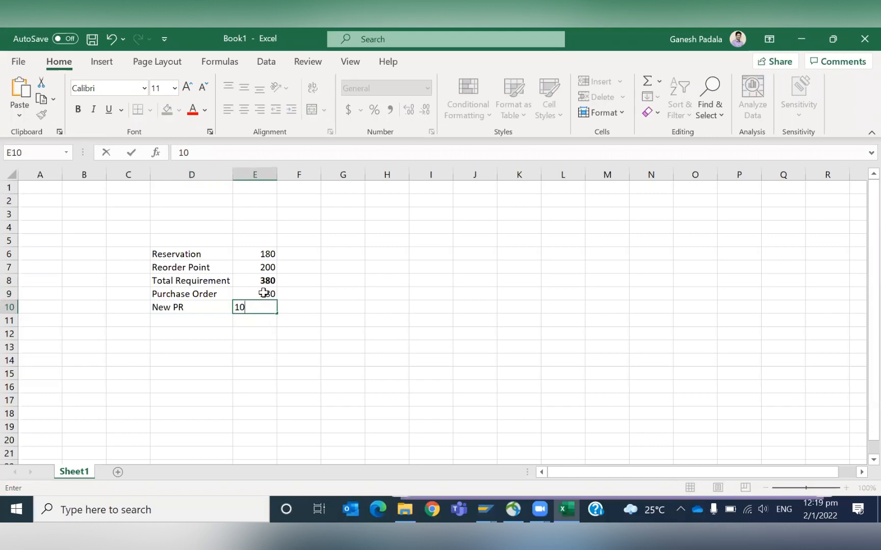
text(0)
key(Return)
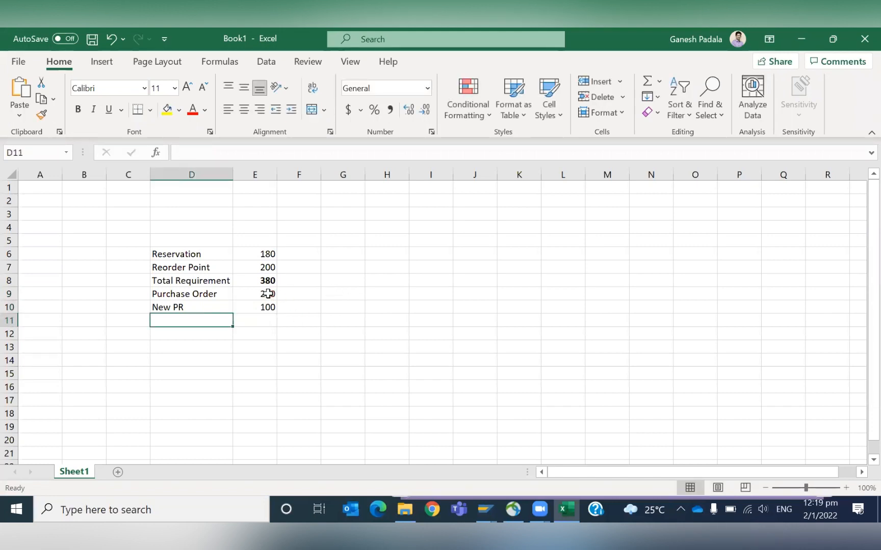
- Set the font colour of the Purchase Order row to green
click(195, 294)
drag(195, 295, 250, 294)
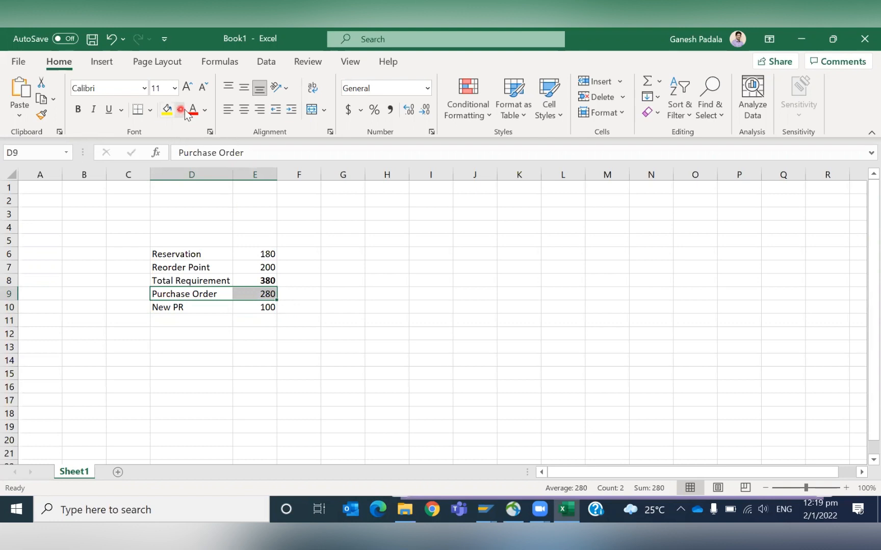
click(205, 112)
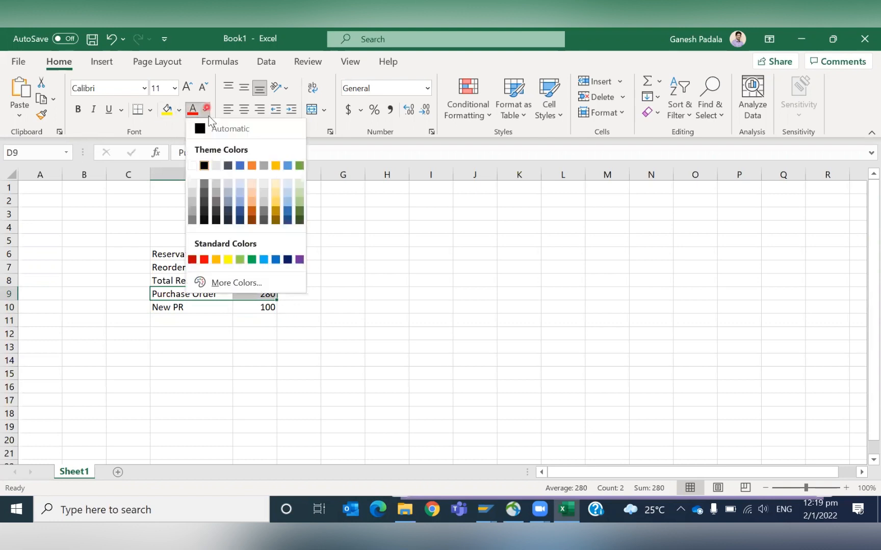
click(252, 260)
click(257, 309)
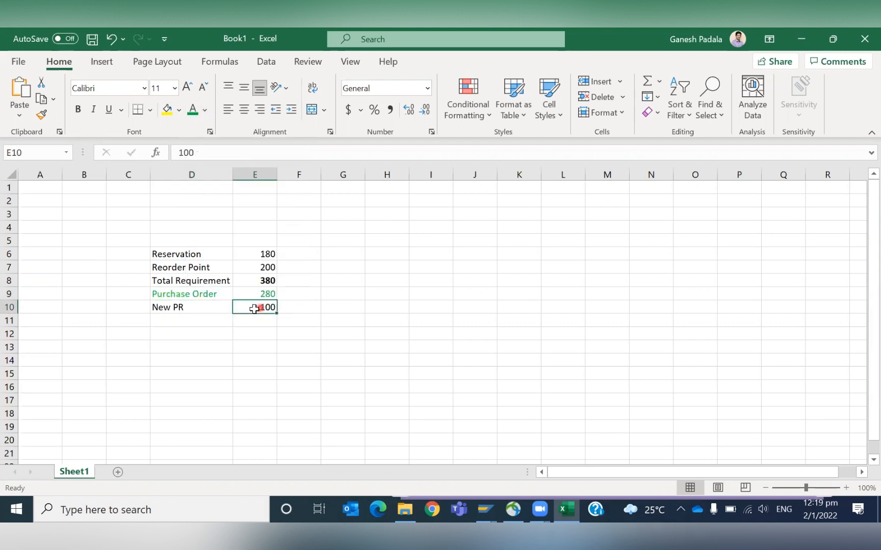
key(alt+Tab)
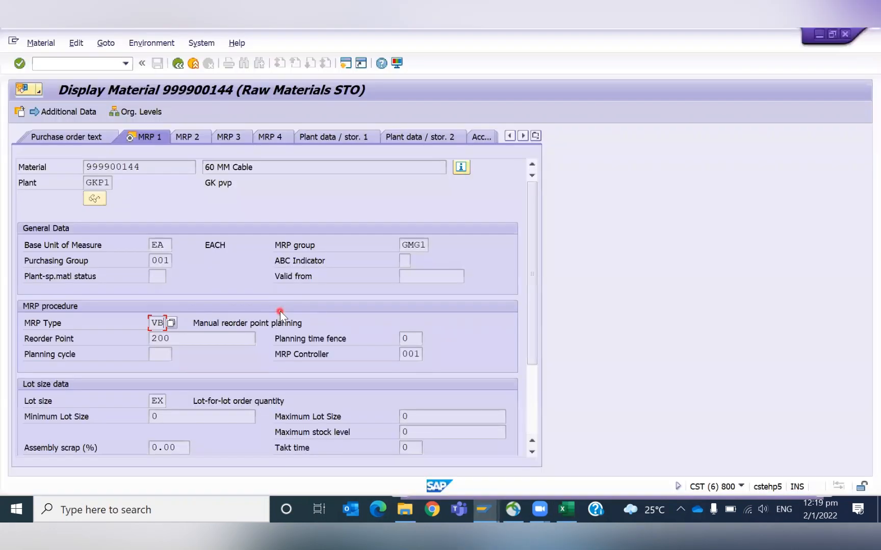
key(alt+Tab)
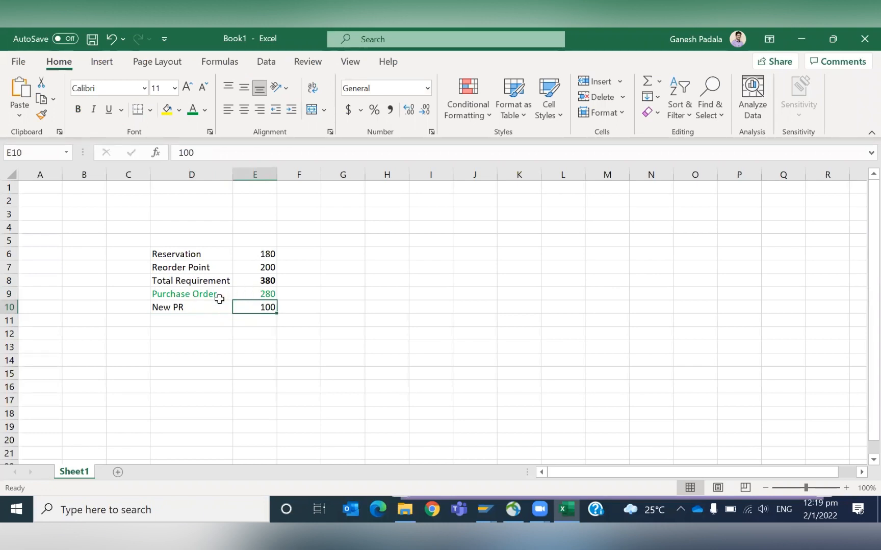
key(alt+Tab)
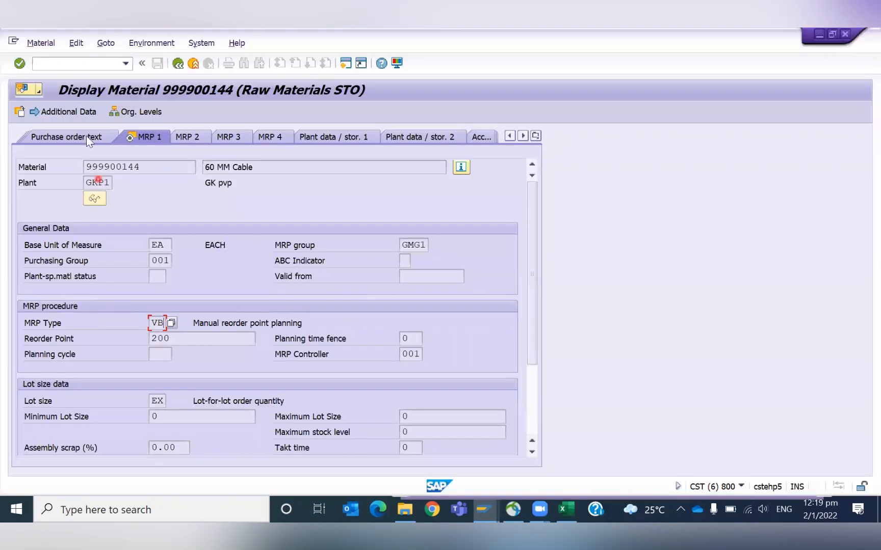
- Run single-item, multi-level MRP (MD02) for material 999900144 in plant GKP1 with processing key NETCH, creating purchase requisitions
click(53, 65)
text(/NMD02)
key(Return)
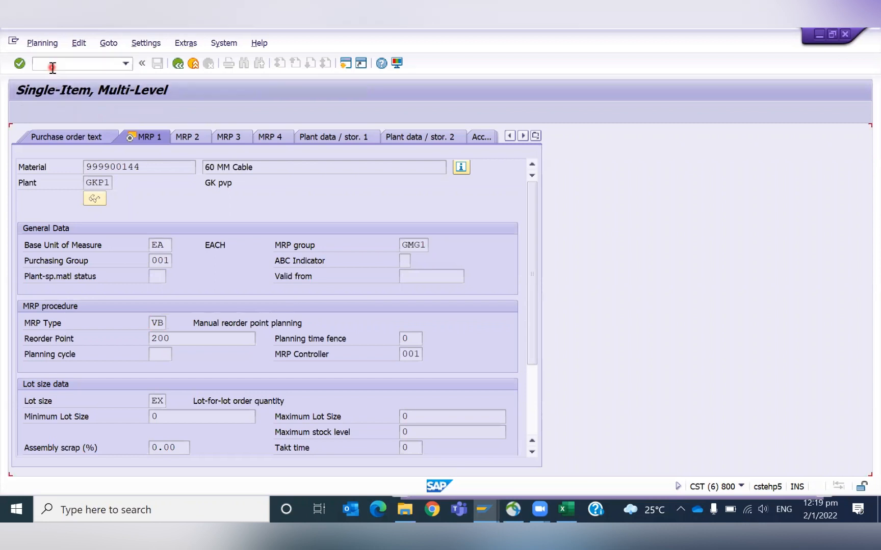
key(Tab)
key(Tab)
key(Tab)
key(Tab)
key(Tab)
key(Tab)
key(shift+Tab)
text(1)
key(Return)
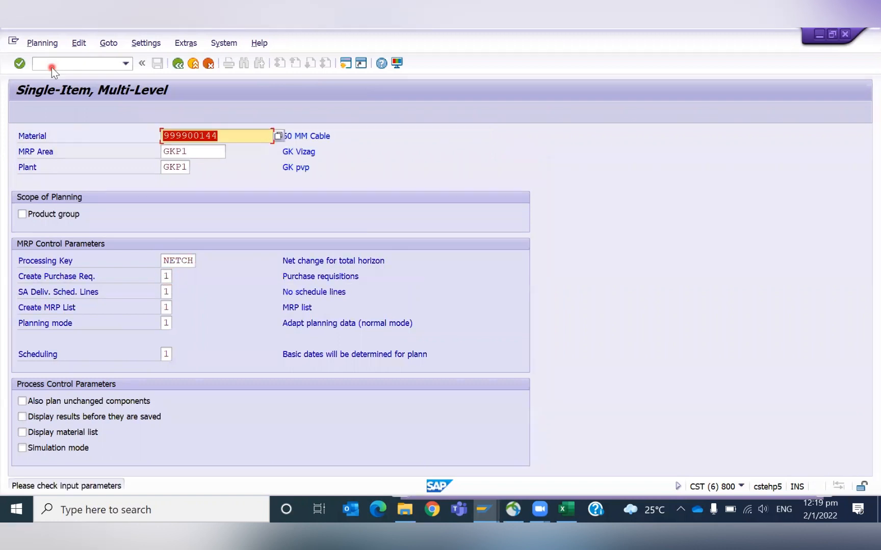
key(Return)
key(alt+Tab)
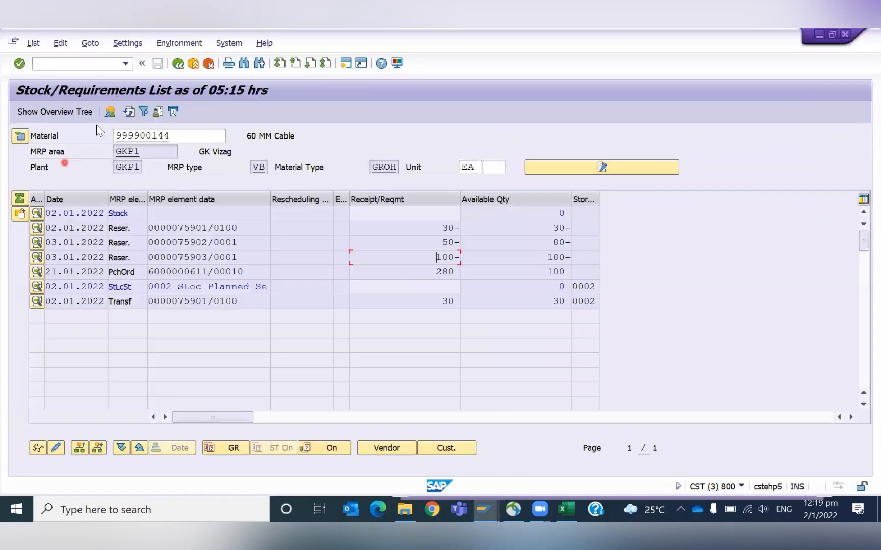
- Refresh the stock/requirements list and examine the purchase order, purchase requisition and available quantities
click(131, 114)
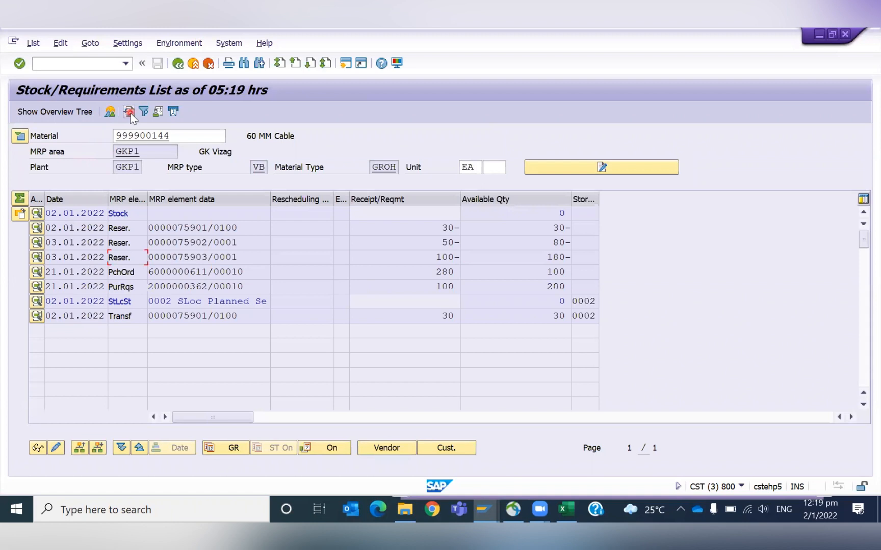
click(177, 286)
click(449, 286)
scroll(118, 331, down, 1)
click(521, 228)
scroll(521, 228, up, 1)
click(543, 287)
drag(543, 288, 573, 291)
click(567, 287)
click(576, 286)
click(574, 291)
drag(541, 288, 565, 290)
click(565, 289)
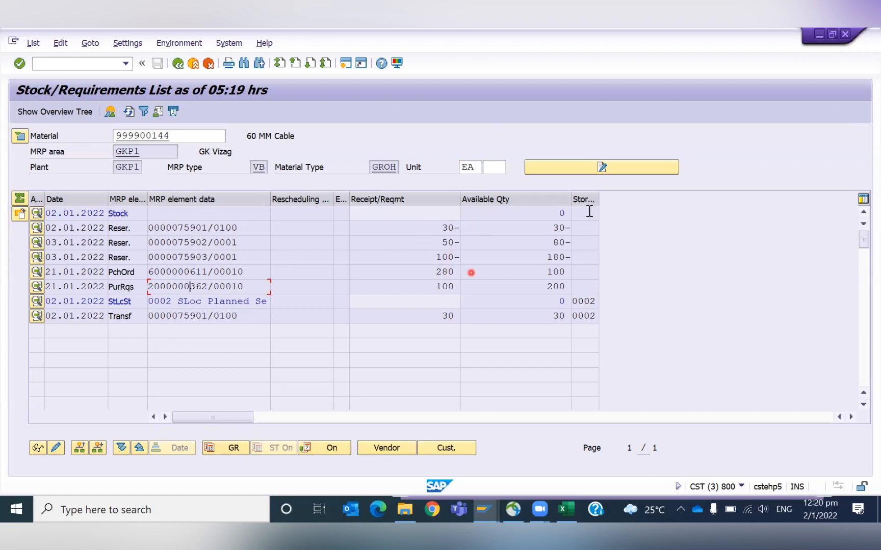
drag(547, 212, 590, 211)
click(161, 289)
double_click(441, 274)
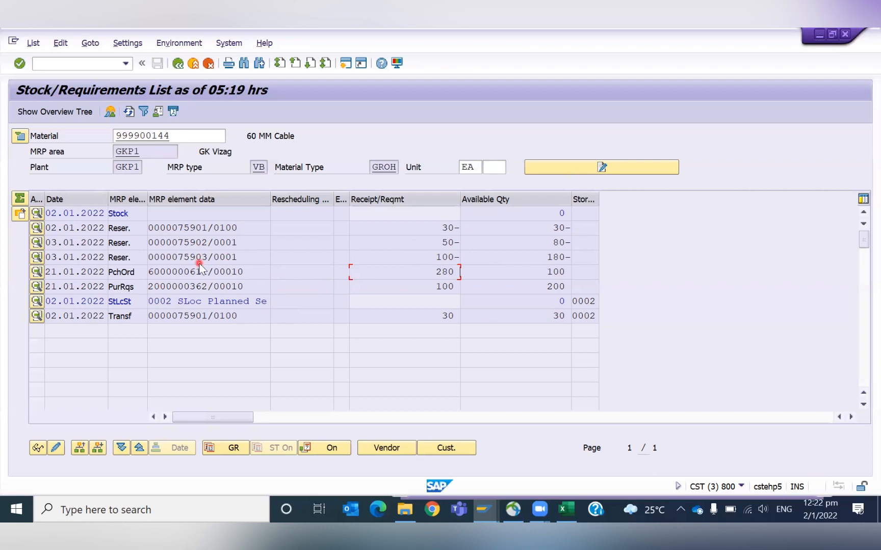
- Switch back to the MRP run session and leave the planning results screen
key(alt+Tab)
text(/N)
key(Return)
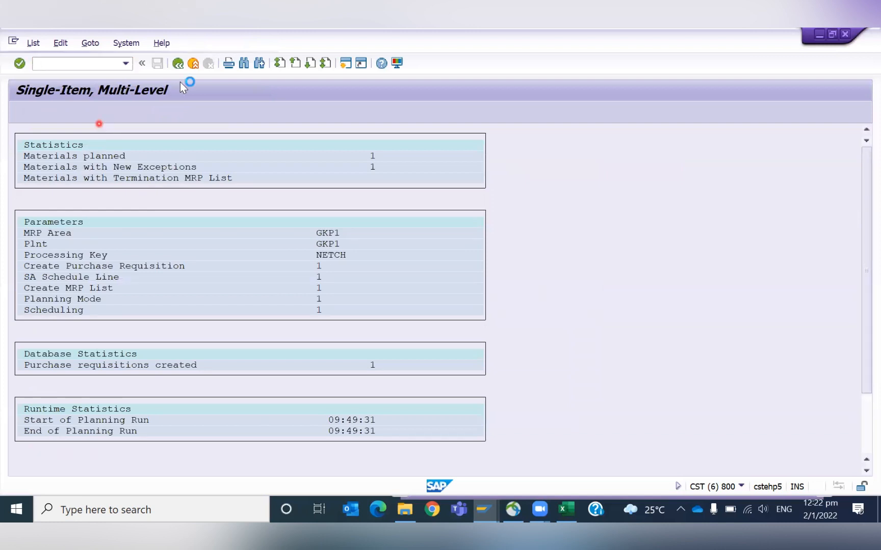
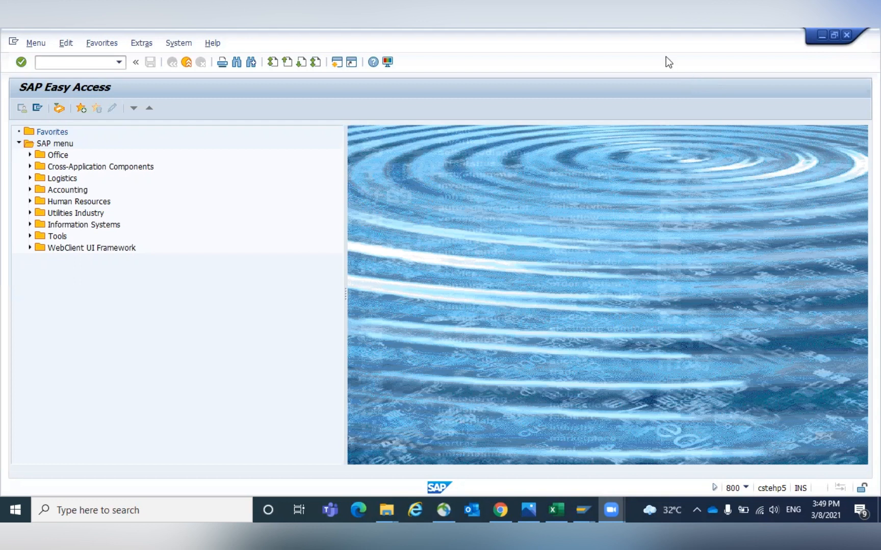
- Open the Transport Organizer (SE09) and display the user's modifiable requests
click(80, 62)
text(/nse09)
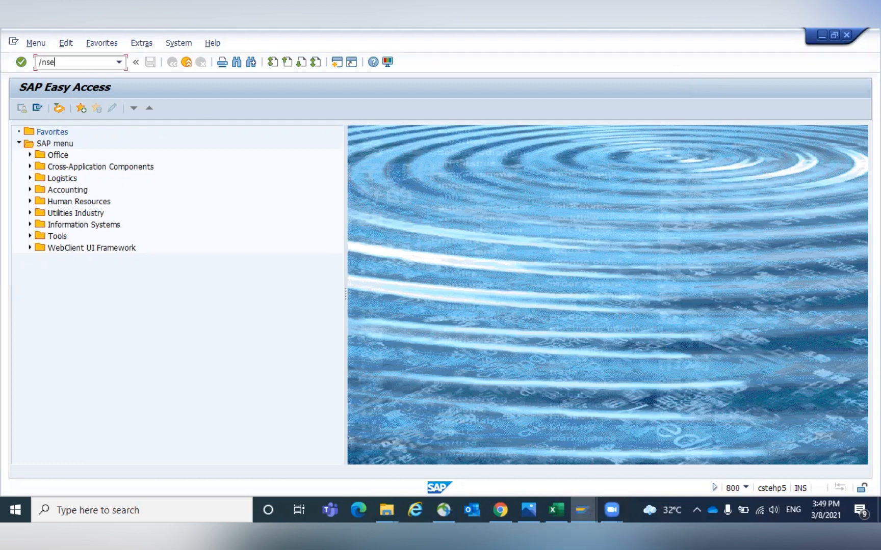
key(Return)
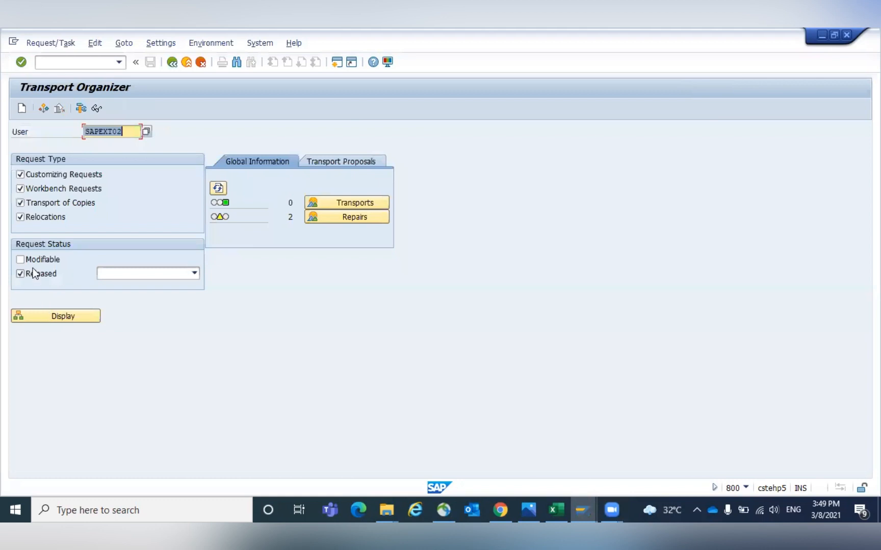
click(21, 260)
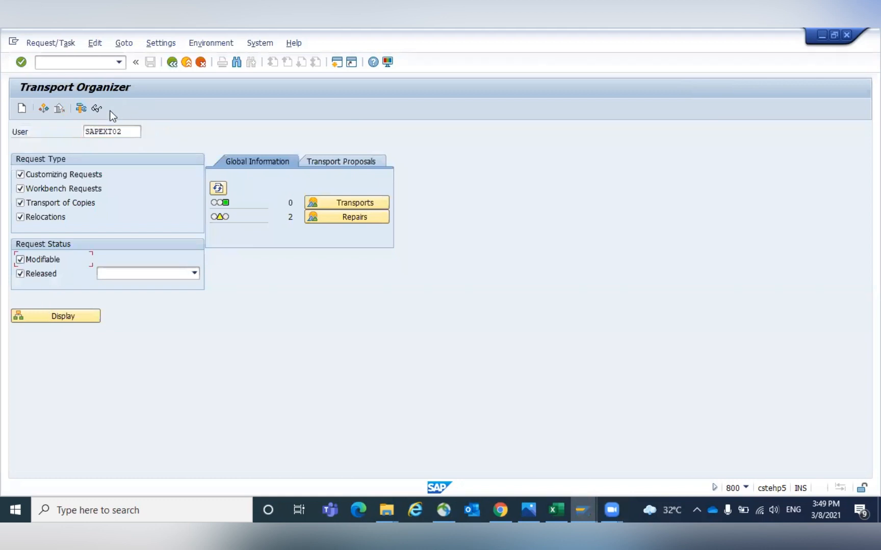
click(21, 273)
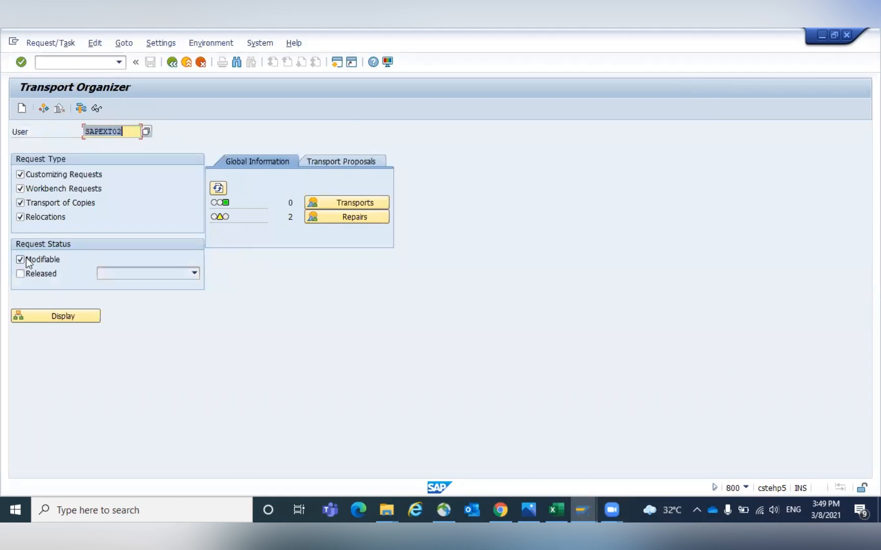
click(49, 315)
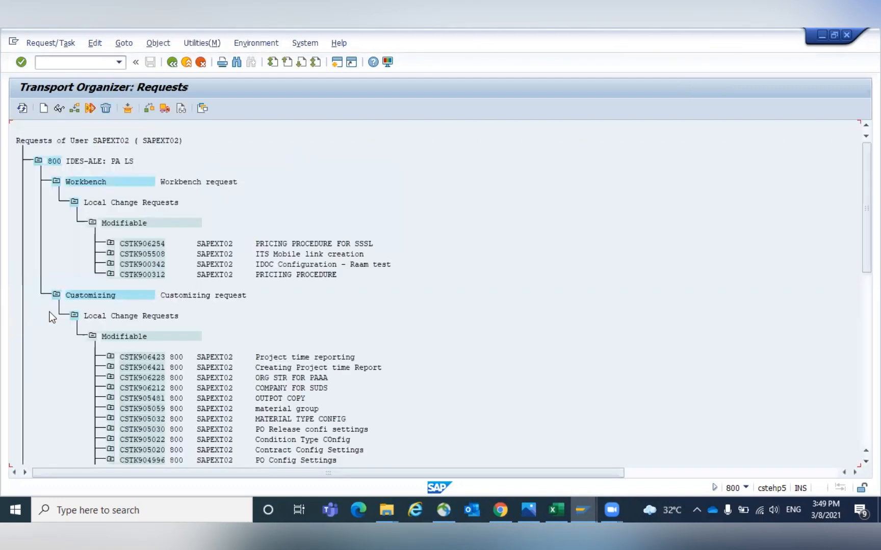
- Change workbench request CSTK906254's short description to "SAP MM: Pricing Procedure Changes" and save it
double_click(133, 244)
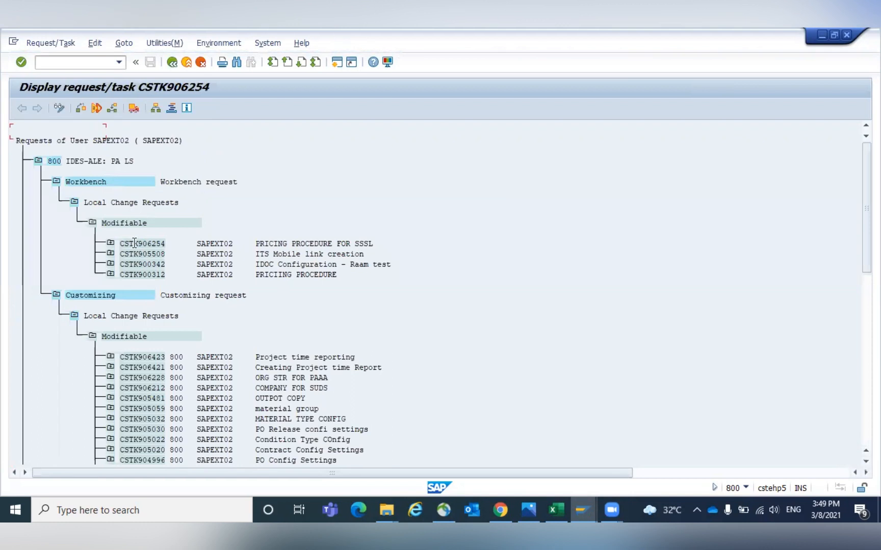
click(61, 111)
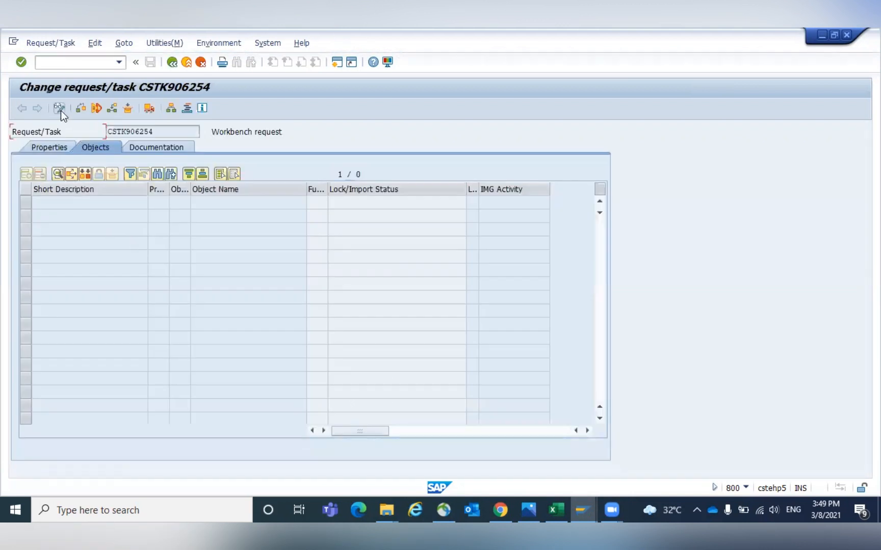
click(49, 149)
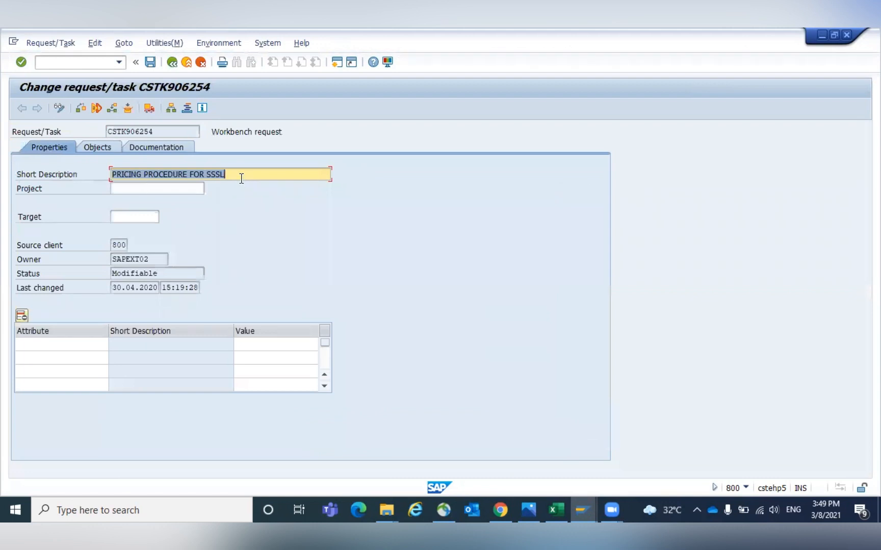
text(SAP MM: Pricing Procedure Changes)
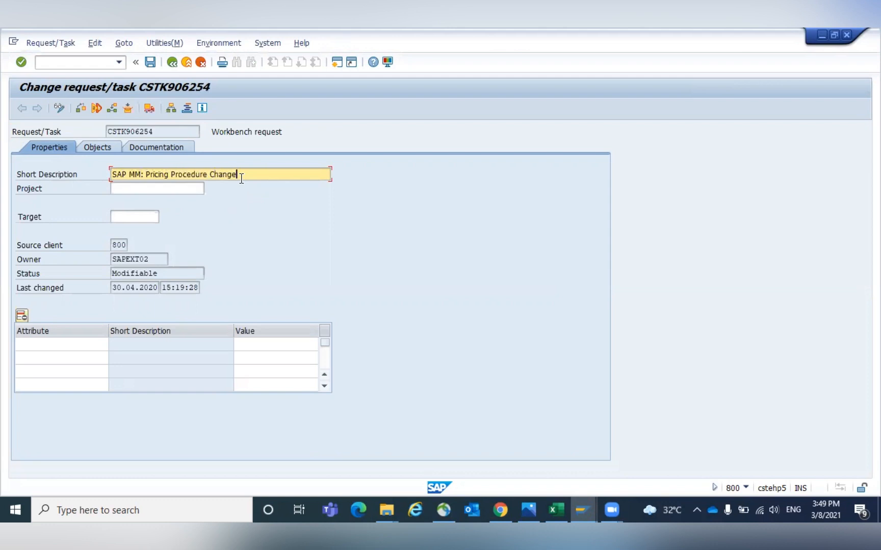
key(Return)
click(149, 61)
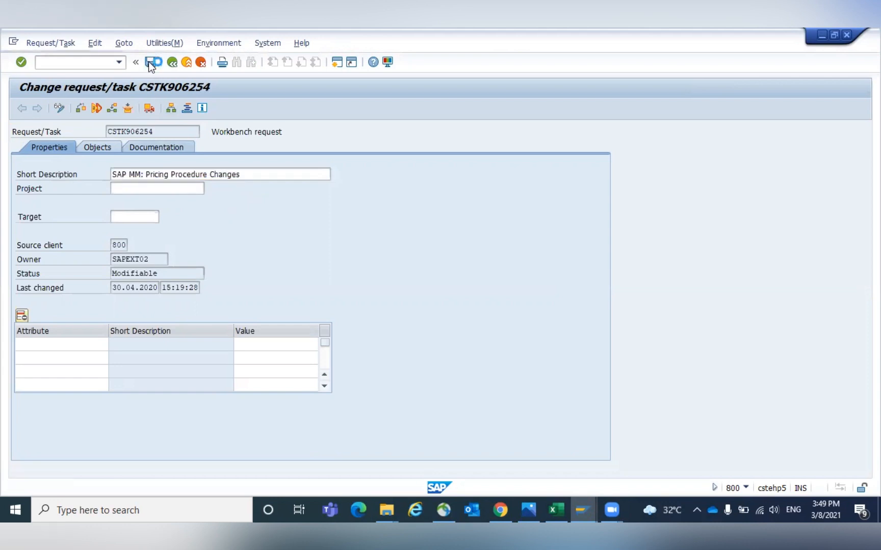
- Display the user's released requests and open the properties of request CSTK900626
click(170, 63)
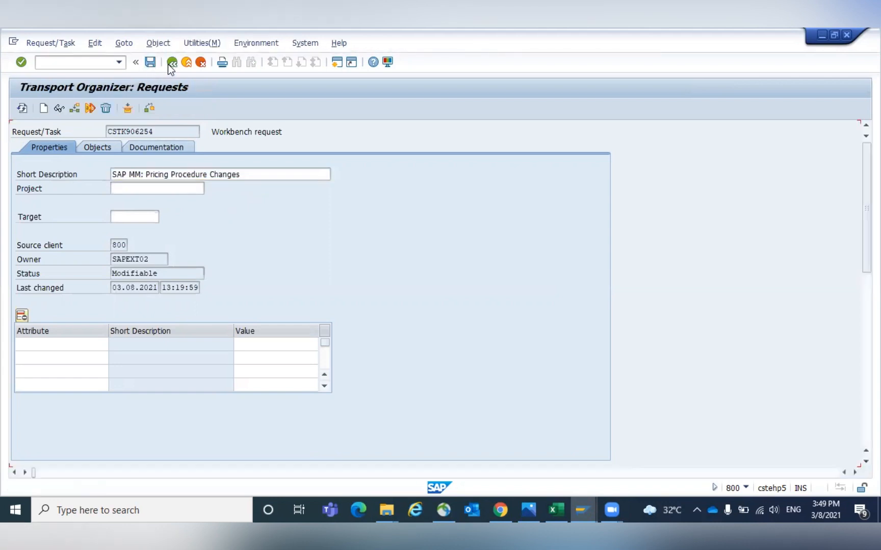
click(168, 64)
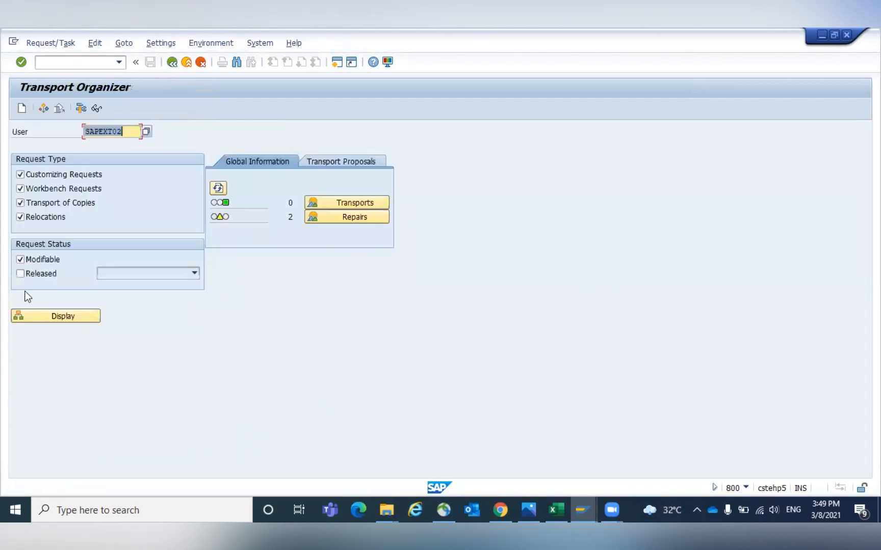
click(19, 273)
click(20, 259)
click(46, 318)
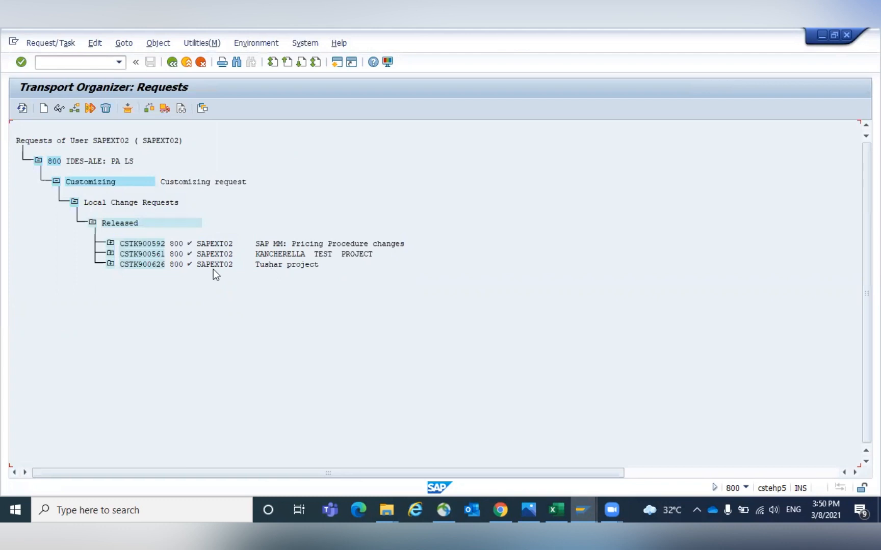
double_click(137, 263)
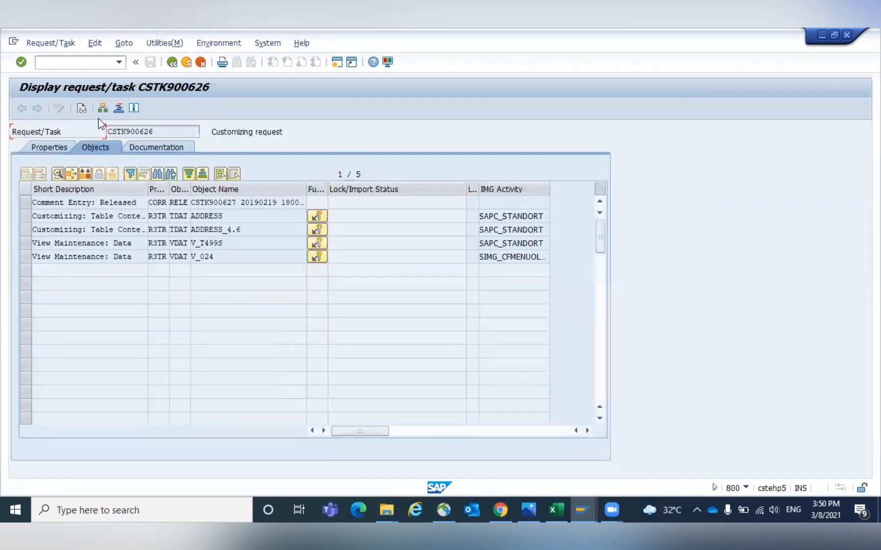
click(41, 148)
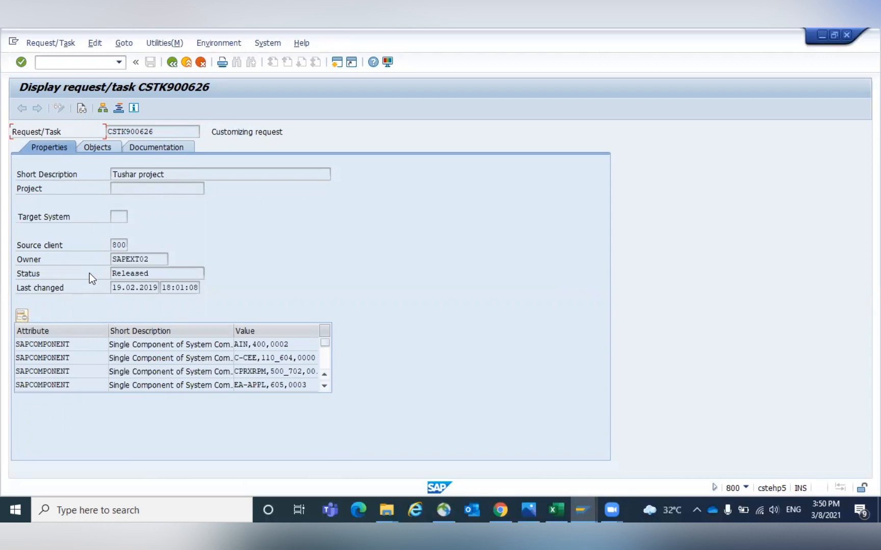
- Run report RDDIT076 in the ABAP Editor (SE38) for request CSTK900626
click(335, 64)
text(SE38)
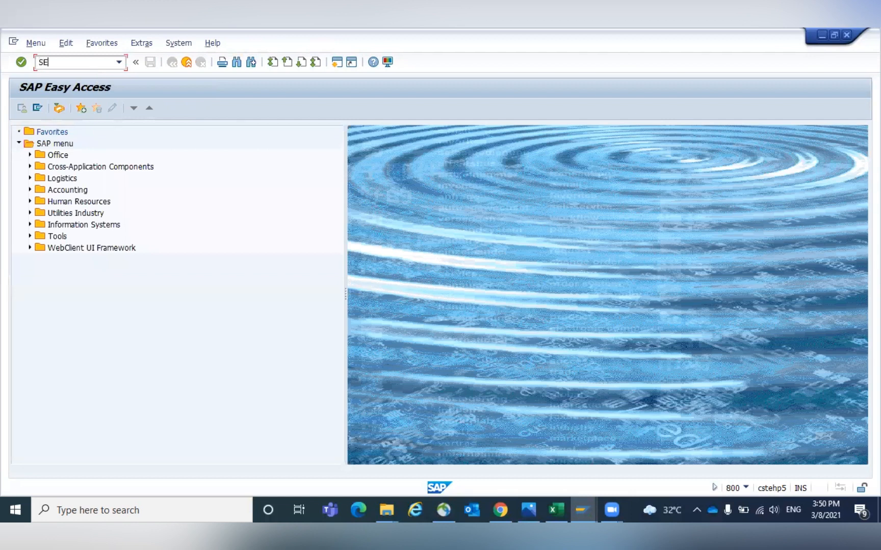
key(Return)
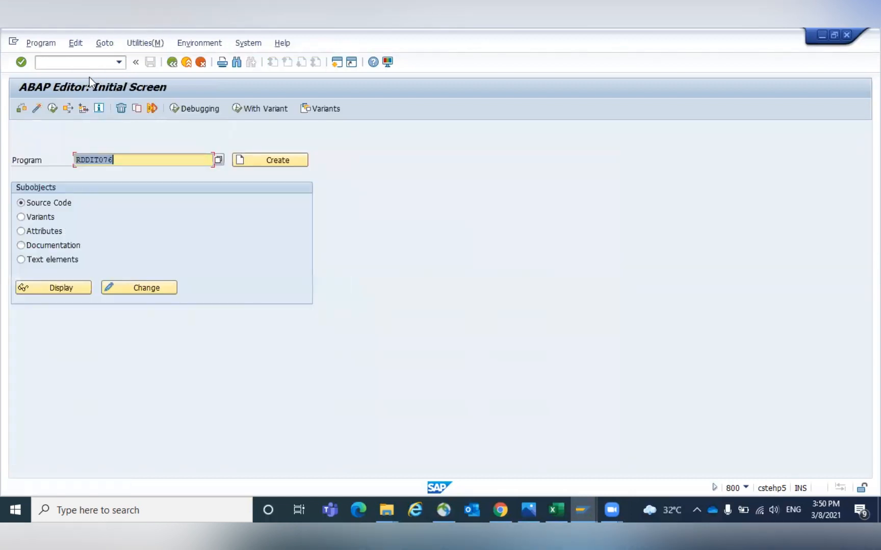
click(125, 160)
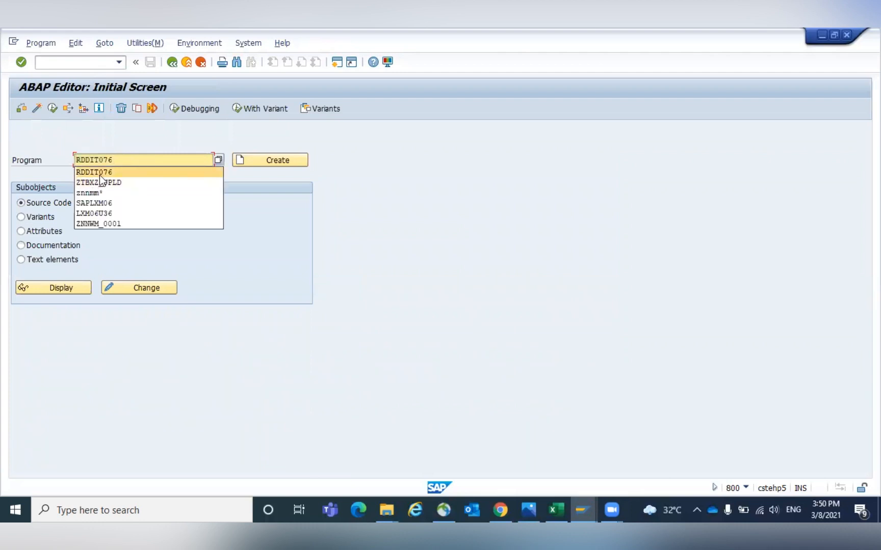
click(125, 161)
click(53, 108)
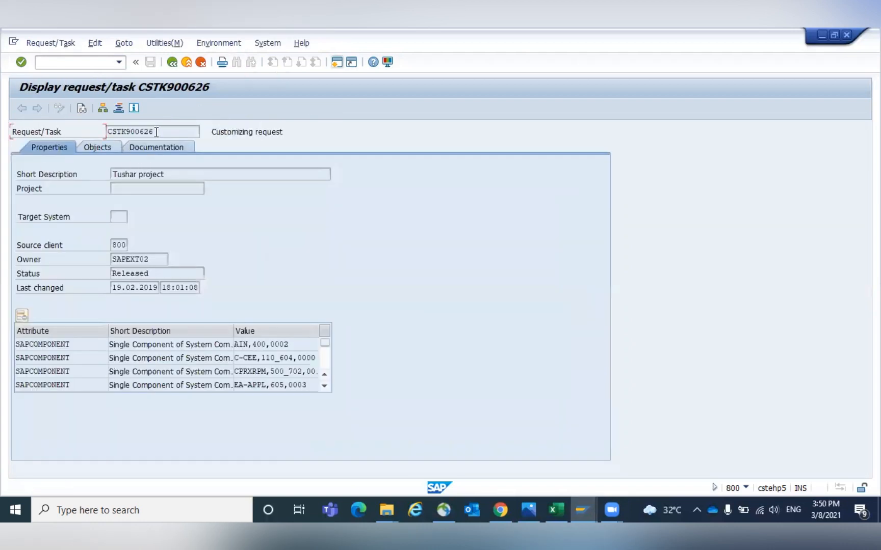
drag(154, 131, 95, 130)
key(ctrl+c)
key(F3)
key(ctrl+v)
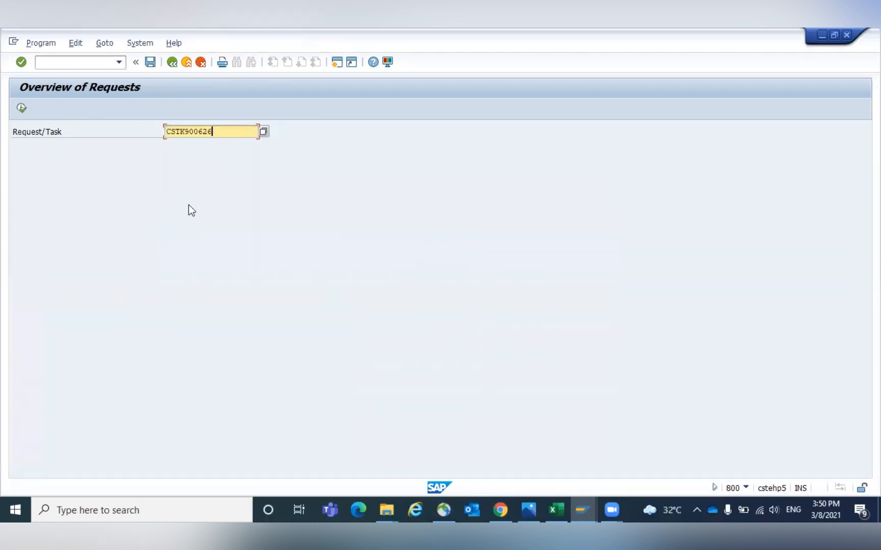
click(22, 107)
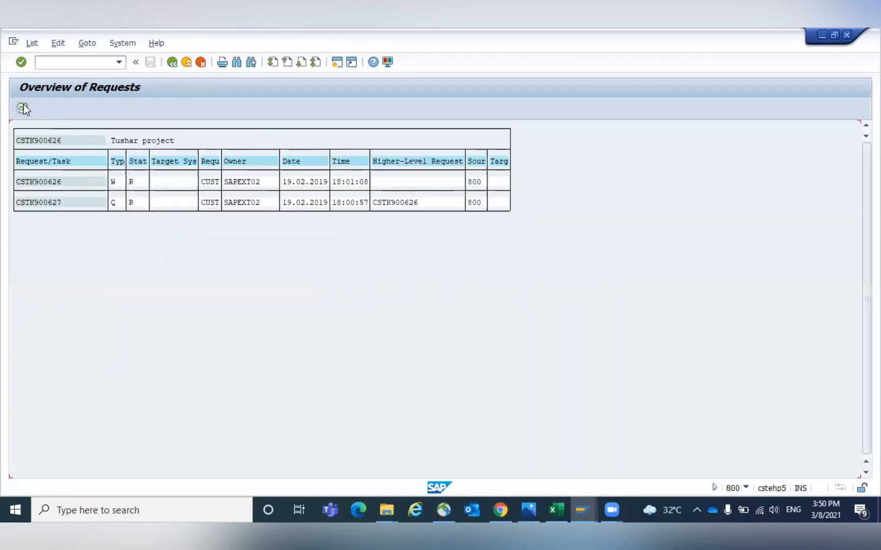
- Set released request CSTK900626's short description to "SAP MM: PO Output Changes" and save the change
double_click(53, 181)
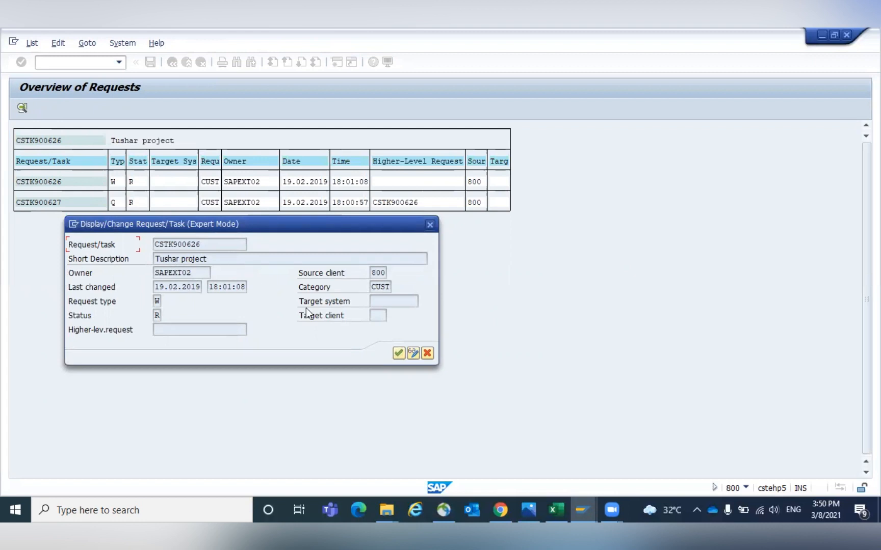
click(412, 355)
text(SAP)
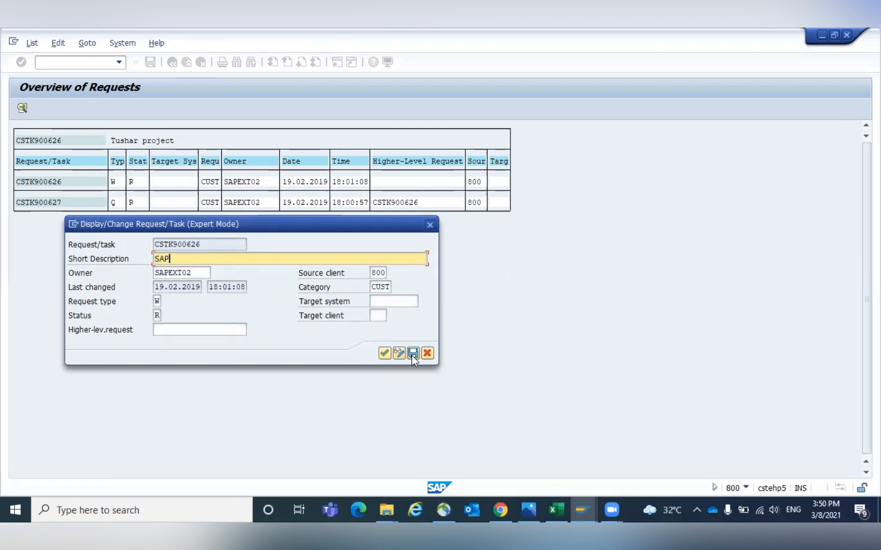
text( MM: PO Output Changes)
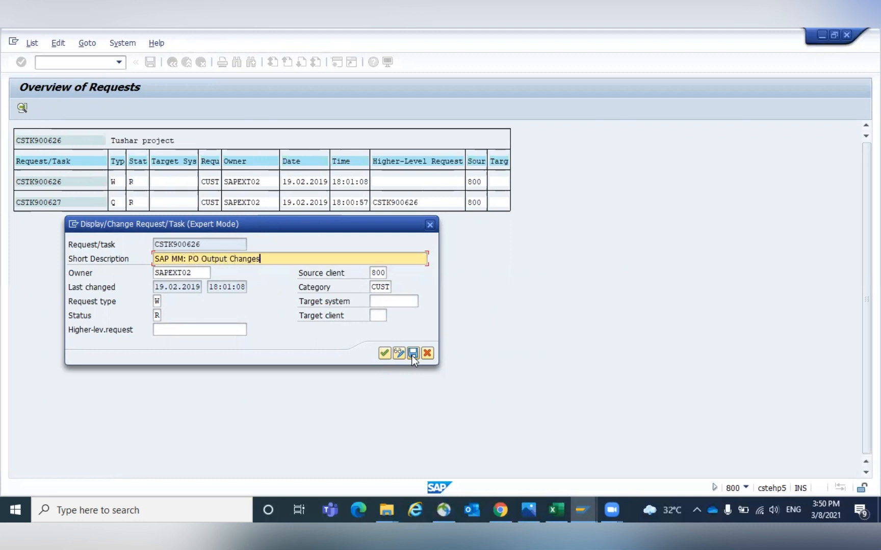
click(384, 354)
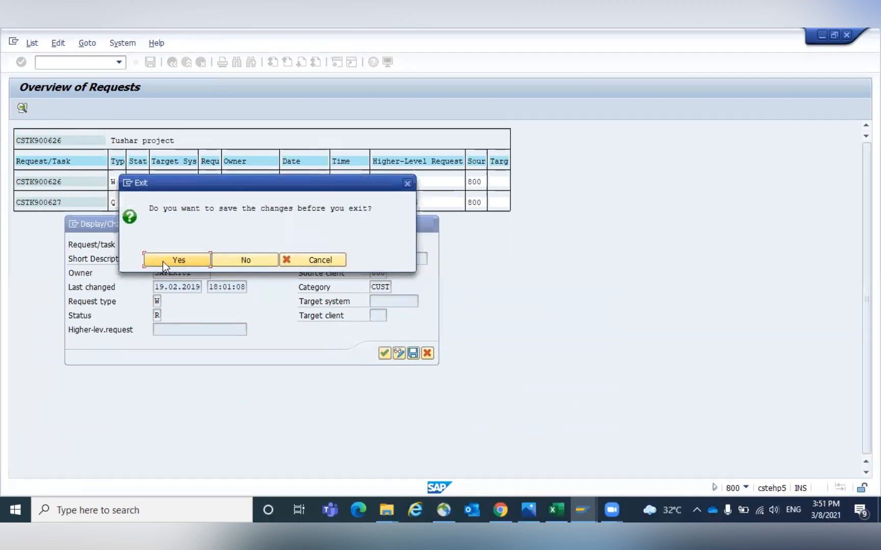
click(169, 263)
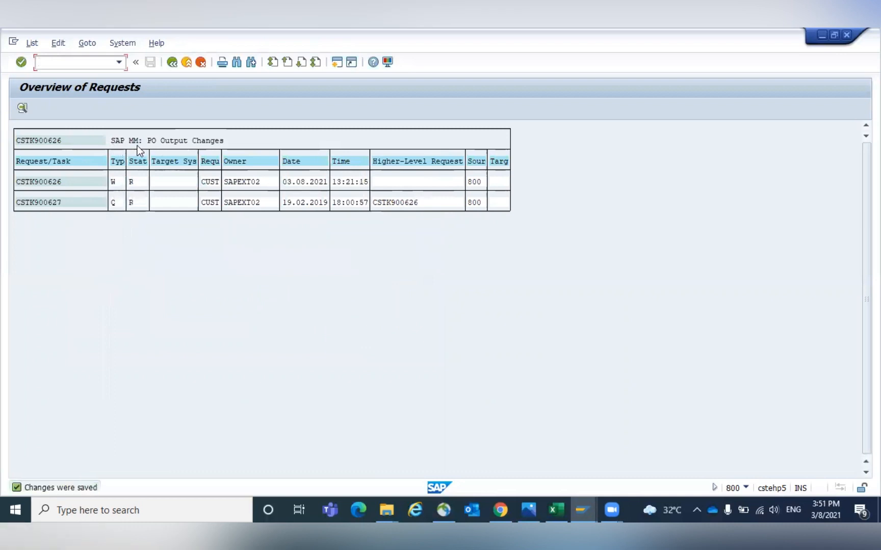
- Return to the refreshed transport request list and open CSTK900626's properties to check its description
click(173, 62)
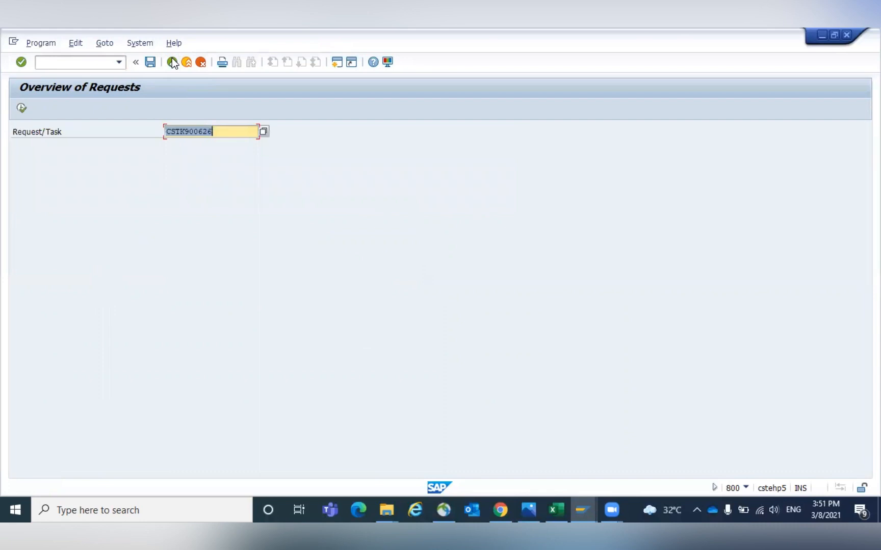
key(Return)
click(172, 62)
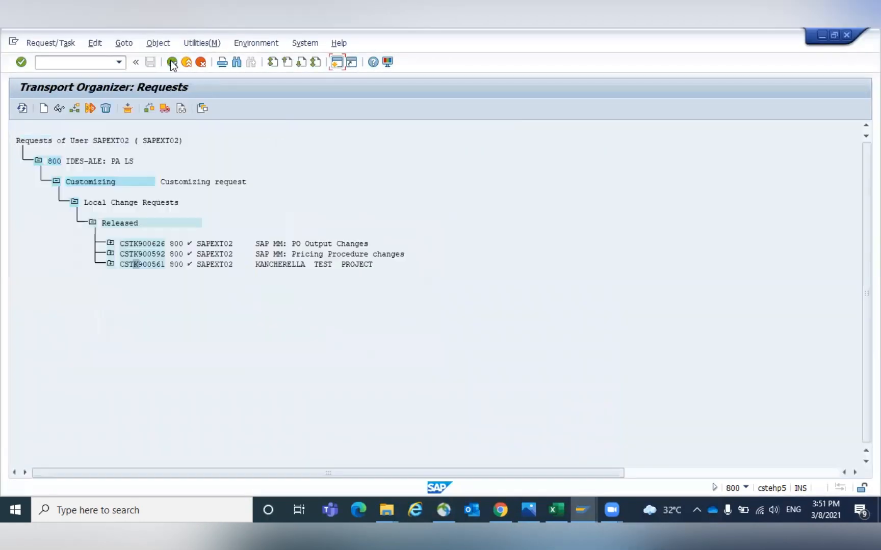
click(22, 108)
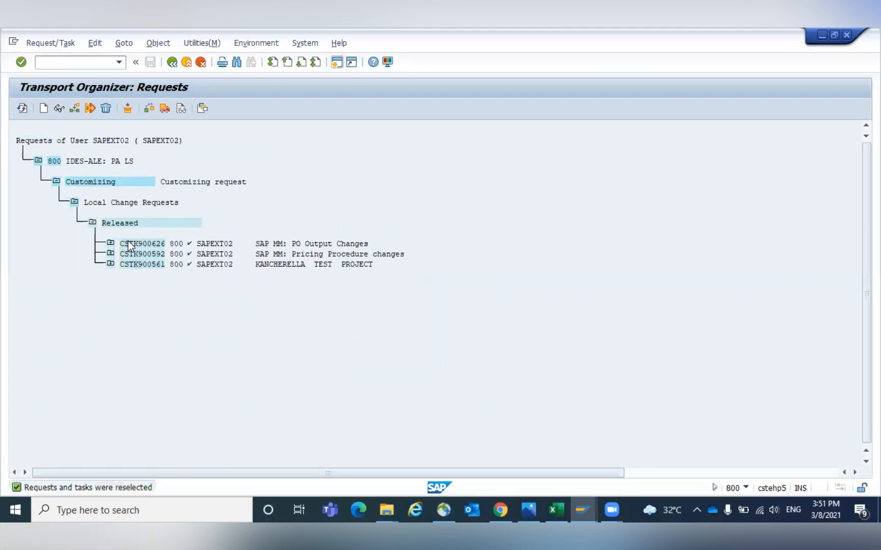
double_click(128, 242)
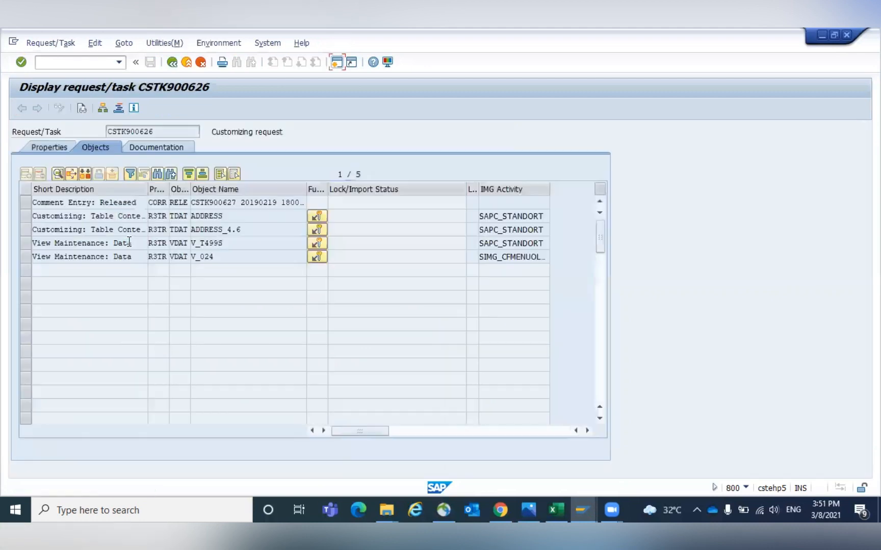
click(53, 143)
click(243, 175)
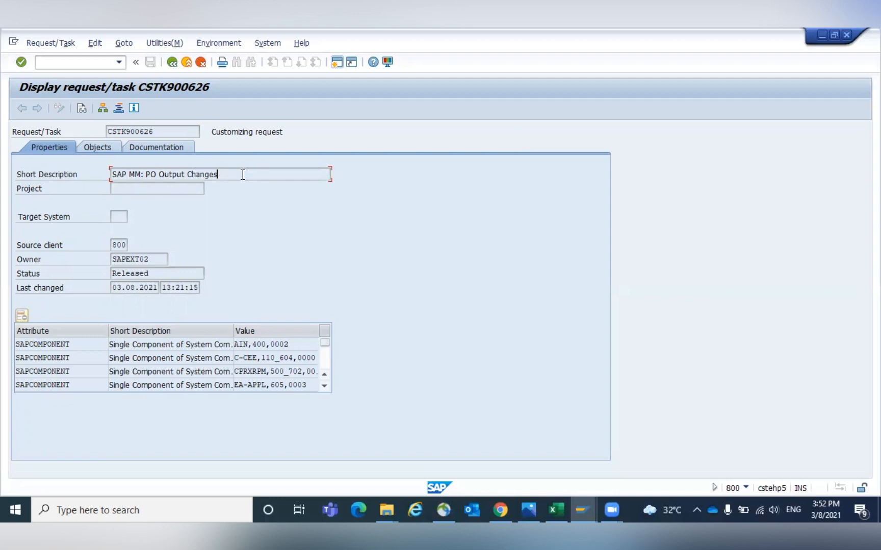
- In a new session, open movement type maintenance (OMJJ) and display the details of movement type 101
click(336, 62)
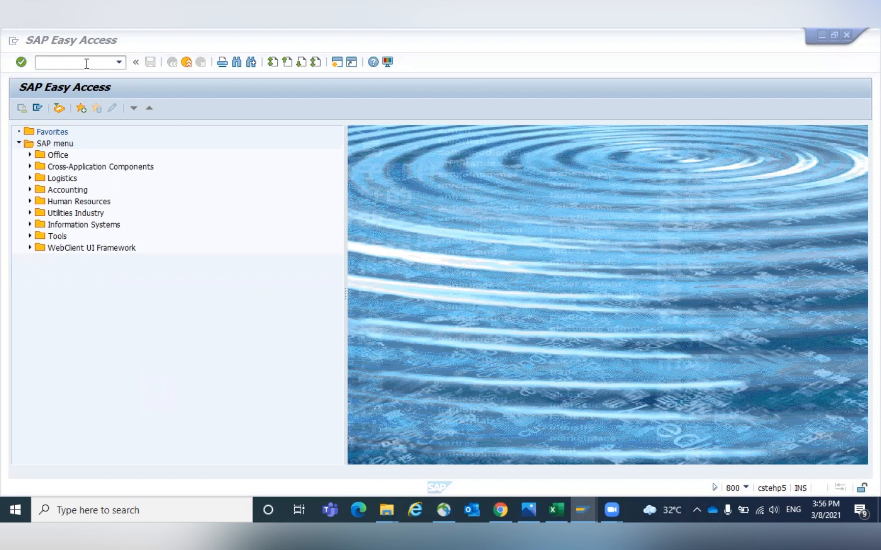
click(43, 62)
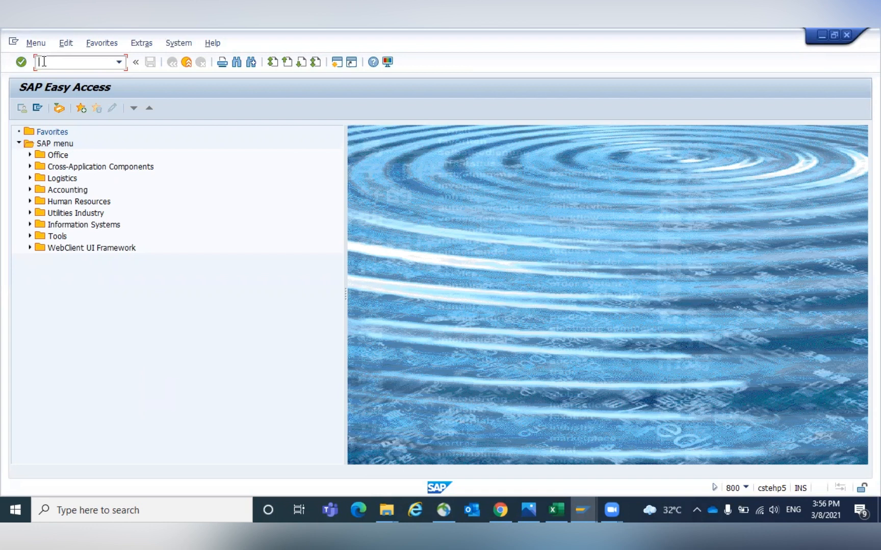
text(OMJJ)
key(Return)
key(space)
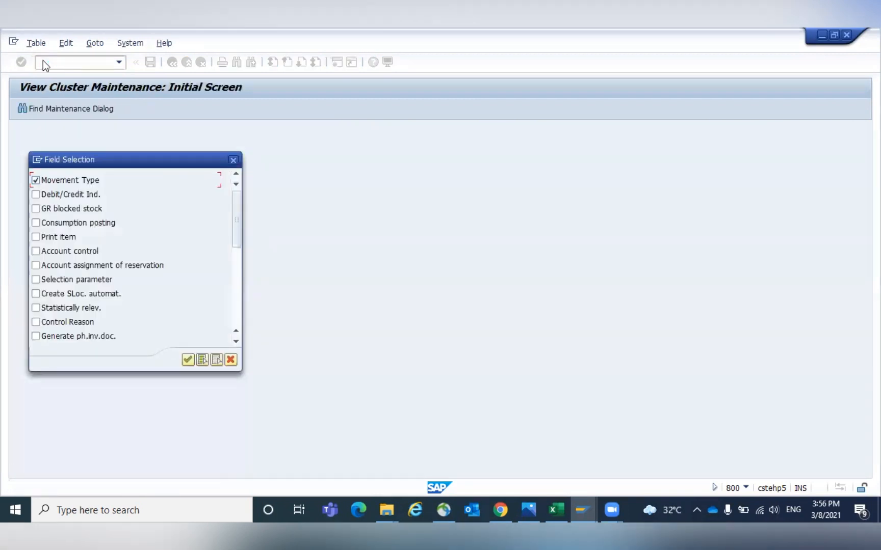
key(Return)
text(10)
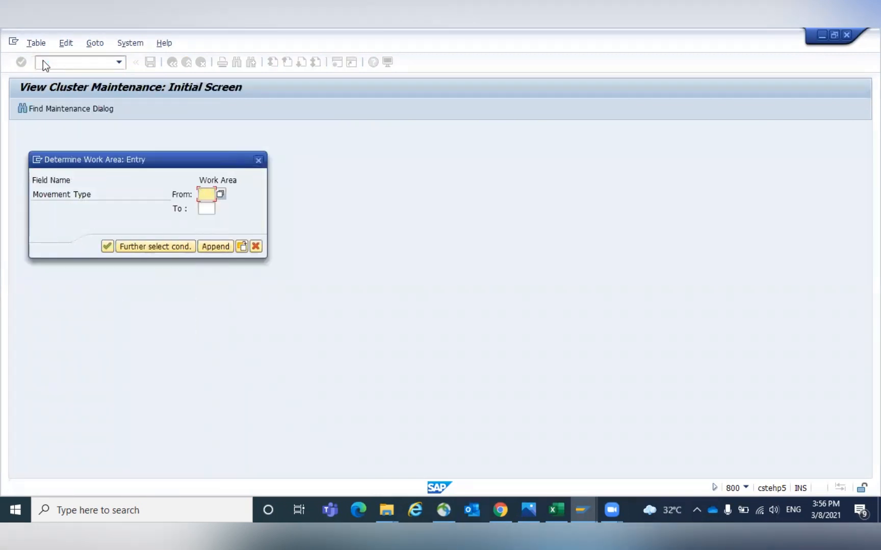
key(Tab)
text(101)
key(Up)
text(1)
key(Return)
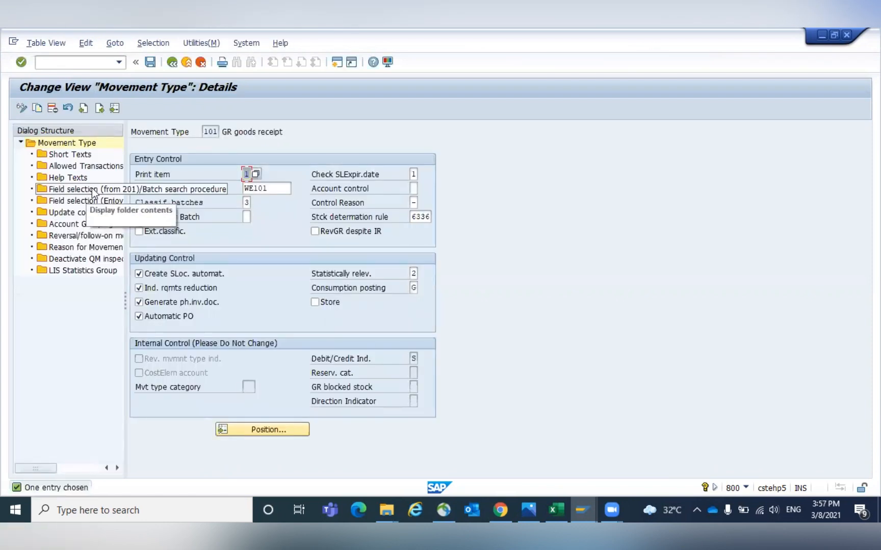
- Open the Enjoy field selection for movement type 101 and review its required and optional entry settings
double_click(91, 201)
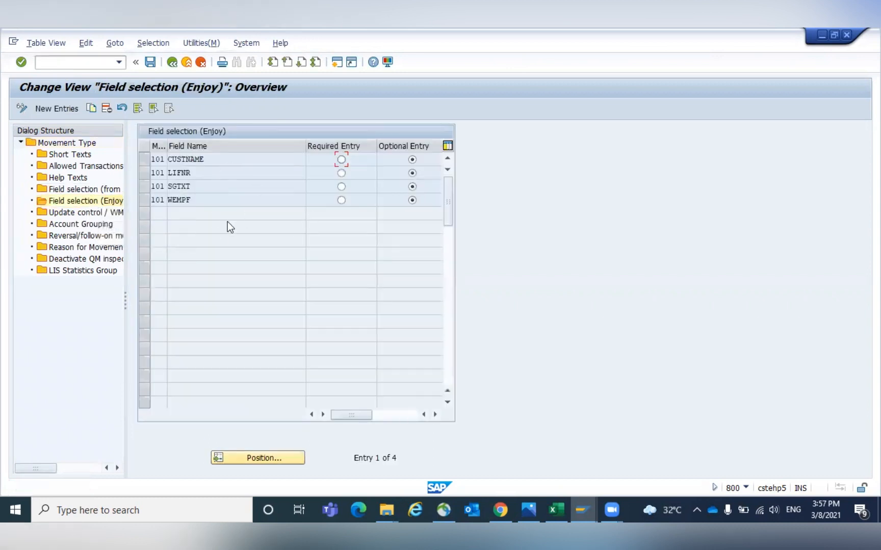
click(213, 199)
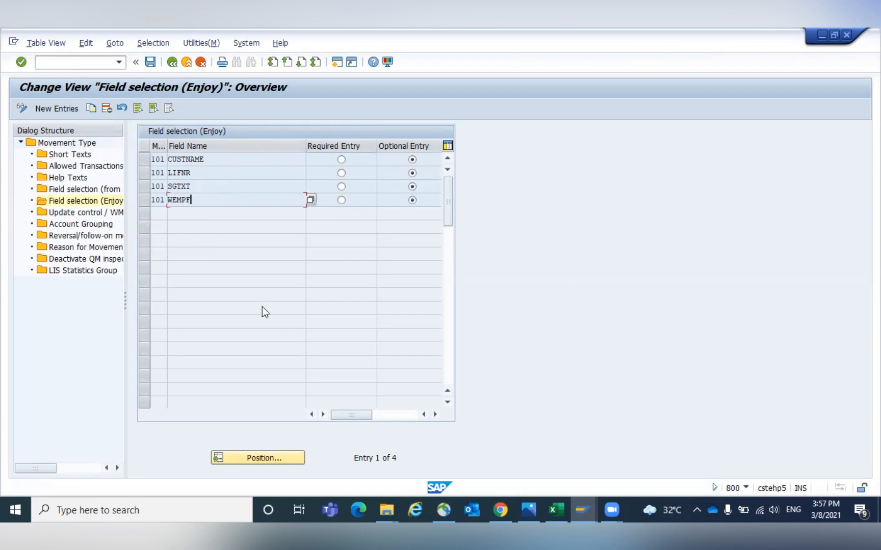
click(379, 414)
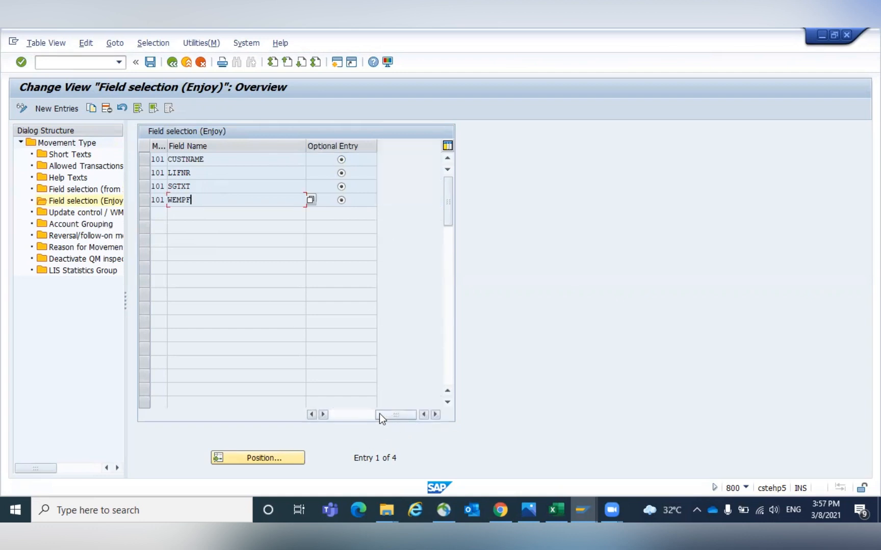
click(342, 412)
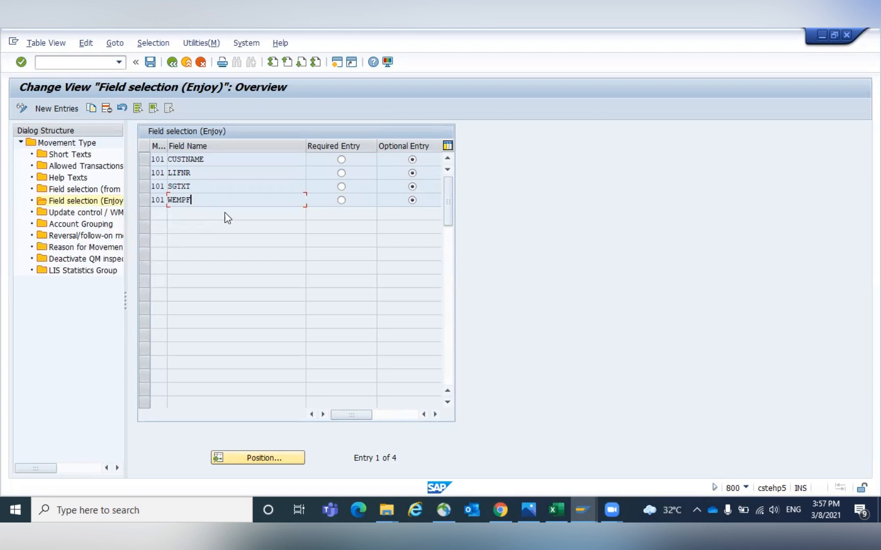
- In the IMG session, expand Inventory Management to Settings for Goods Movements (MIGO) and run Field Selection per Mvt Type
click(576, 503)
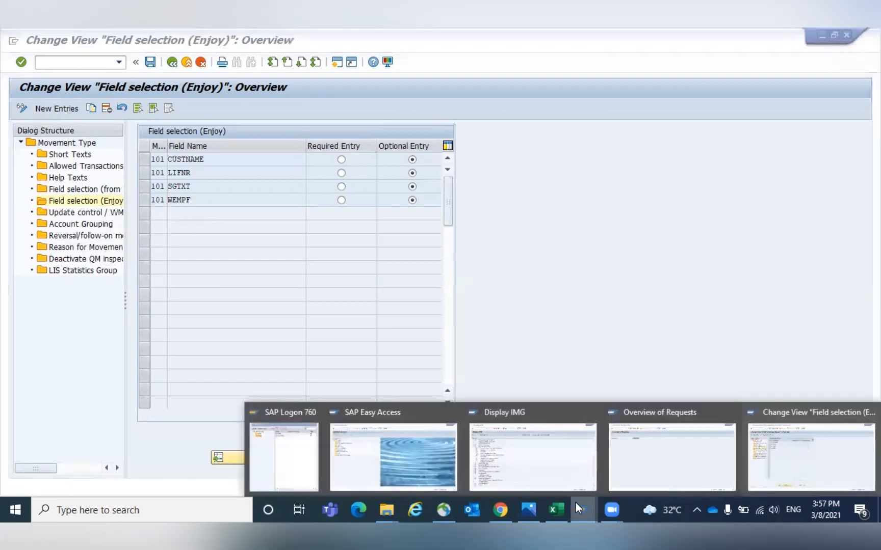
click(543, 463)
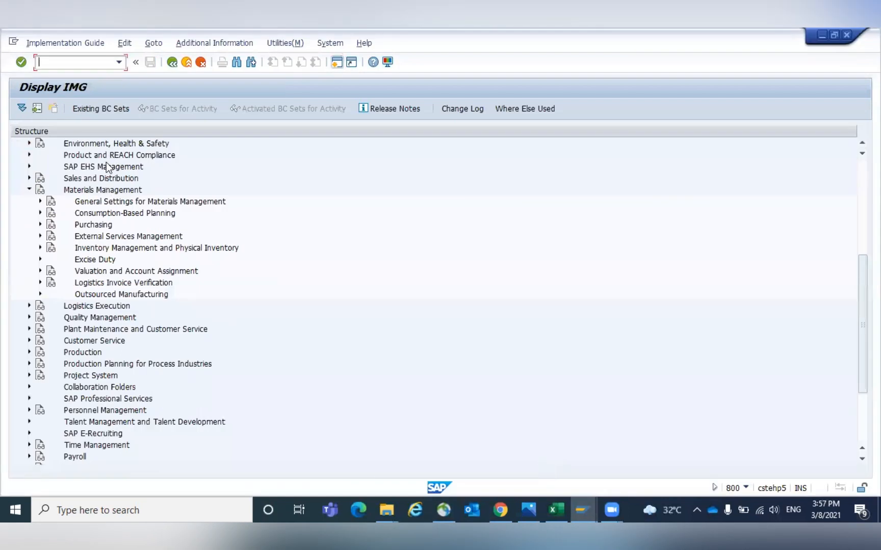
click(78, 194)
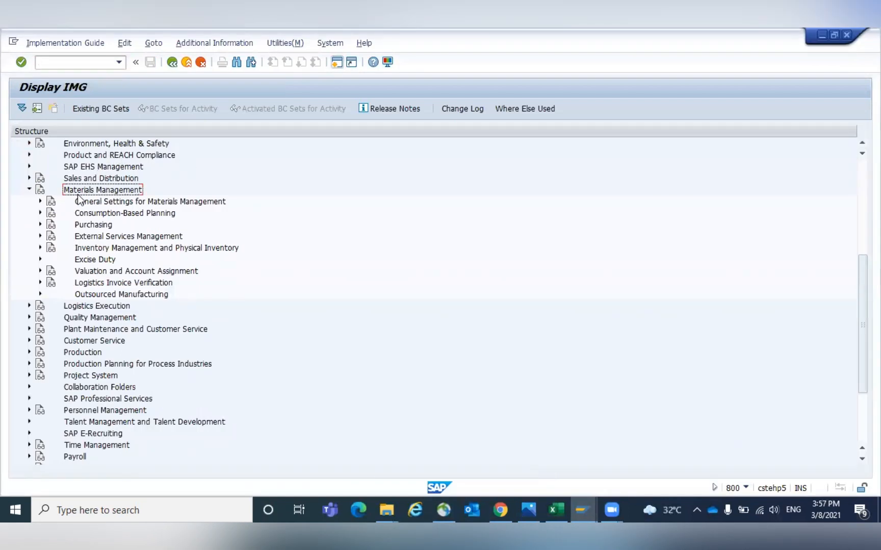
click(84, 251)
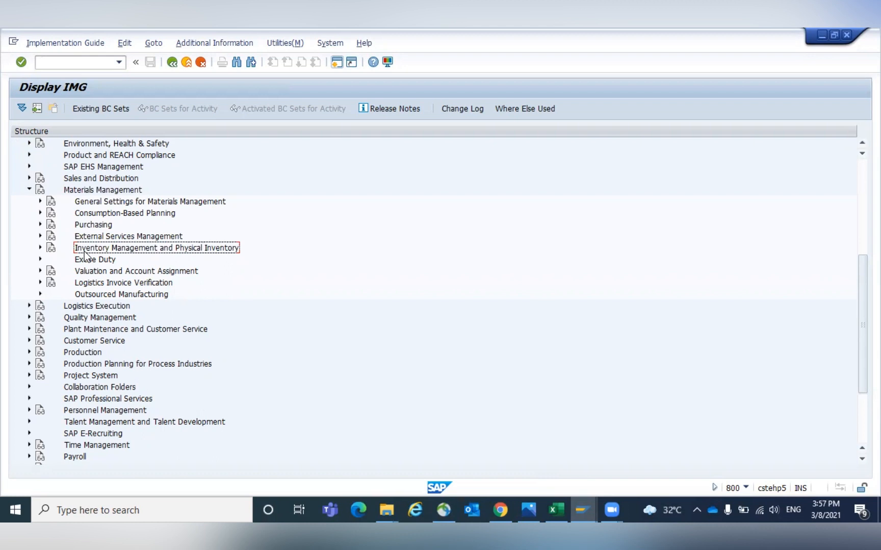
double_click(84, 250)
click(51, 283)
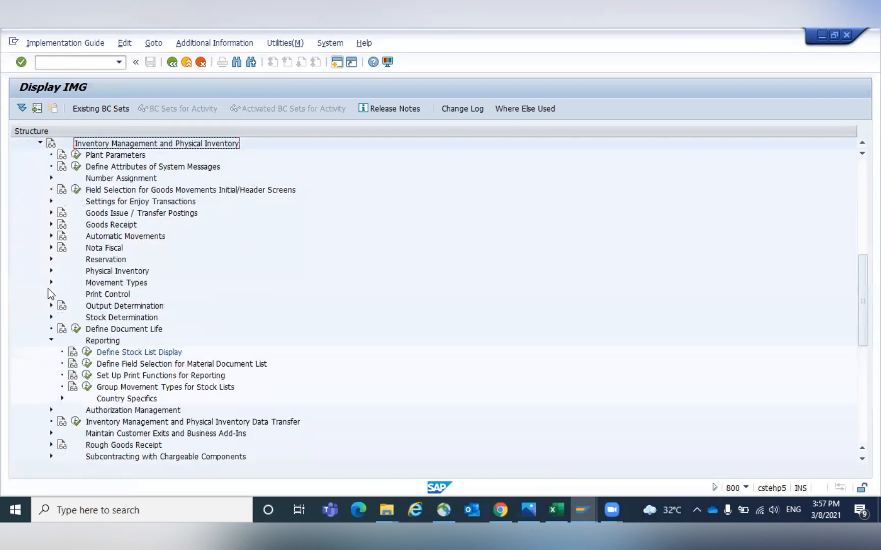
click(50, 340)
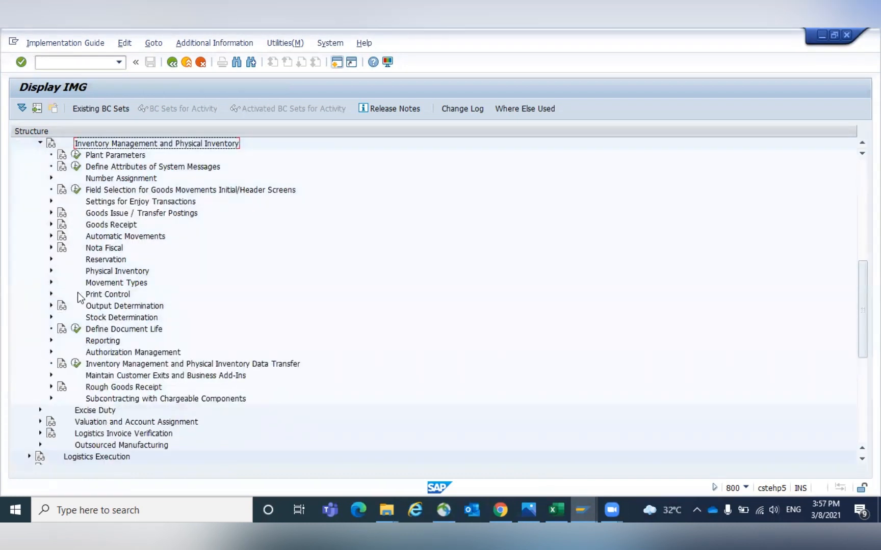
click(94, 285)
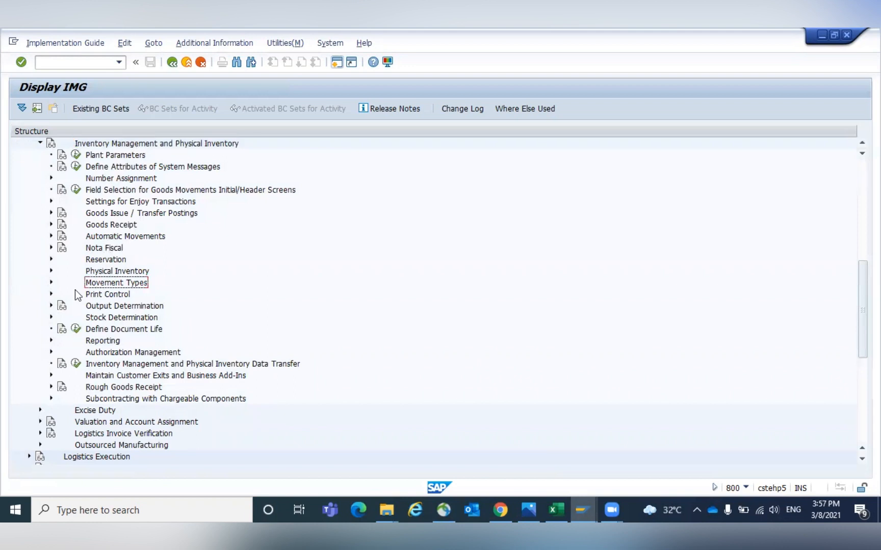
click(51, 283)
click(127, 308)
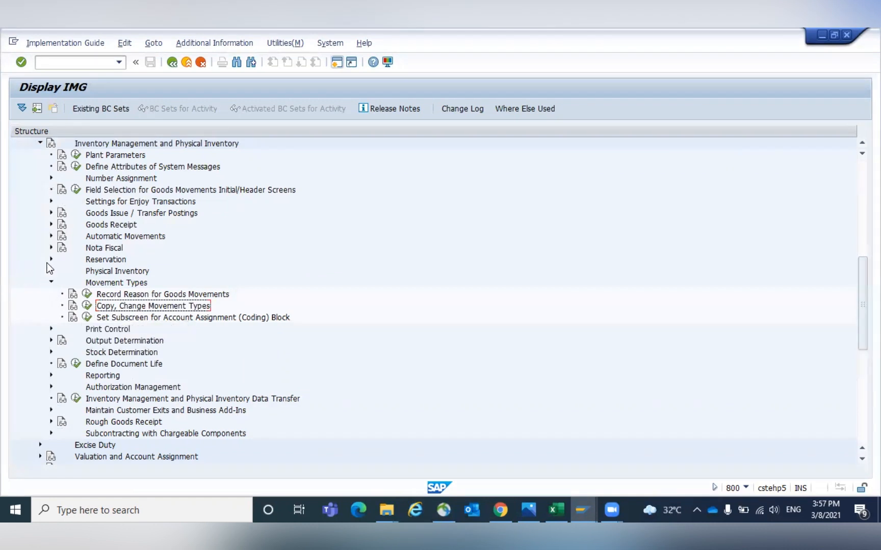
click(51, 201)
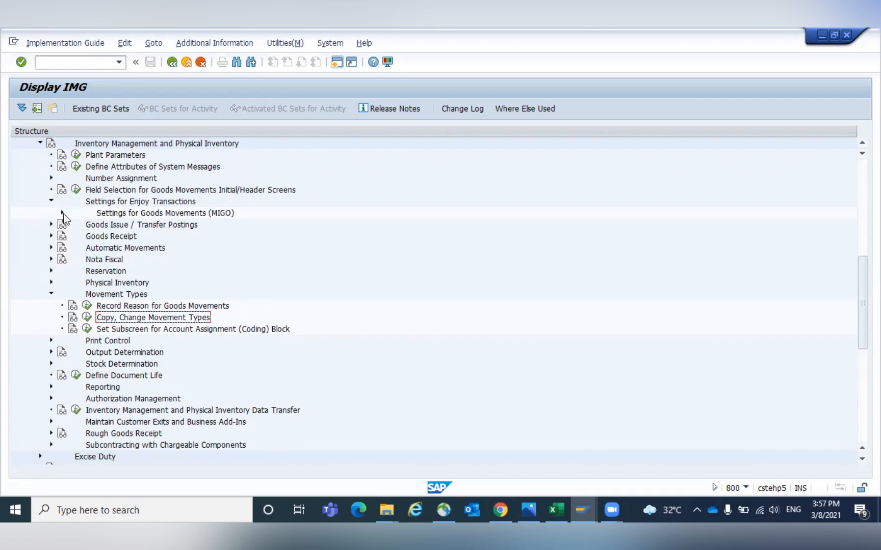
click(62, 213)
click(111, 214)
click(51, 329)
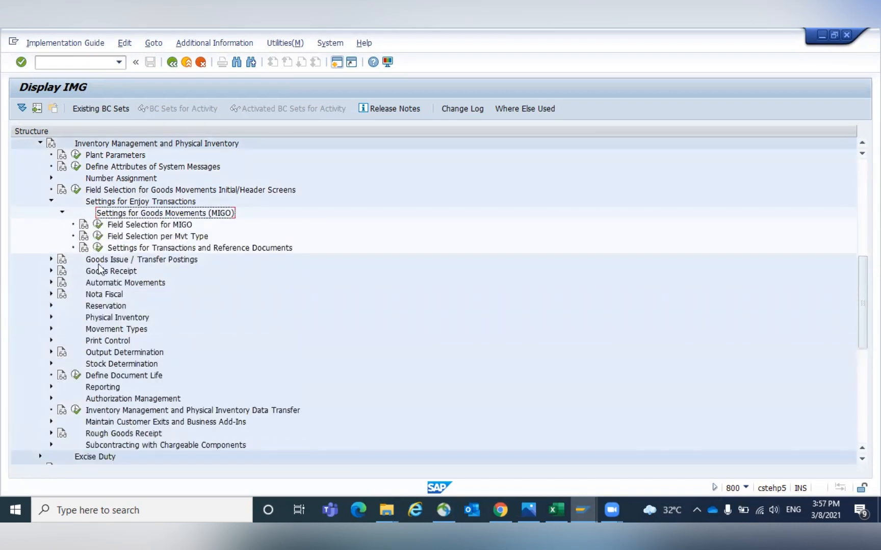
click(125, 237)
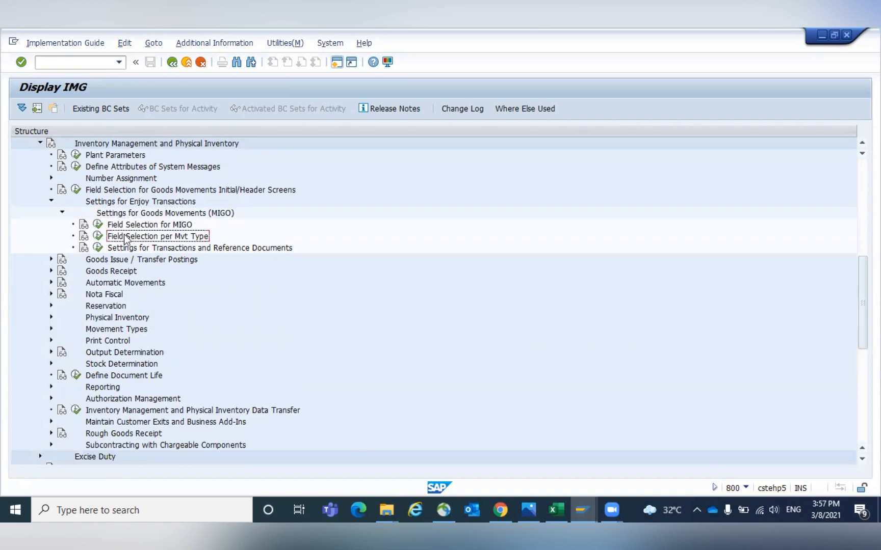
click(99, 237)
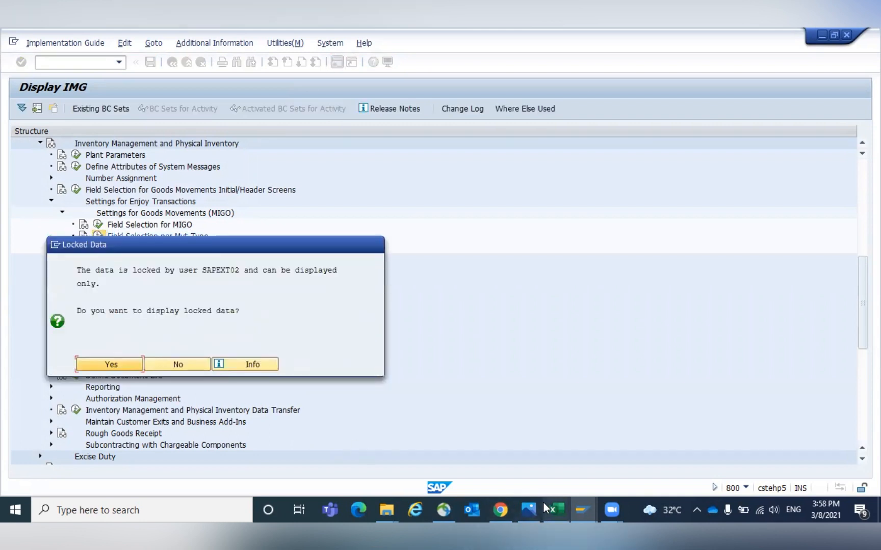
- Switch to the movement type maintenance session and exit it back to the SAP Easy Access menu
click(579, 502)
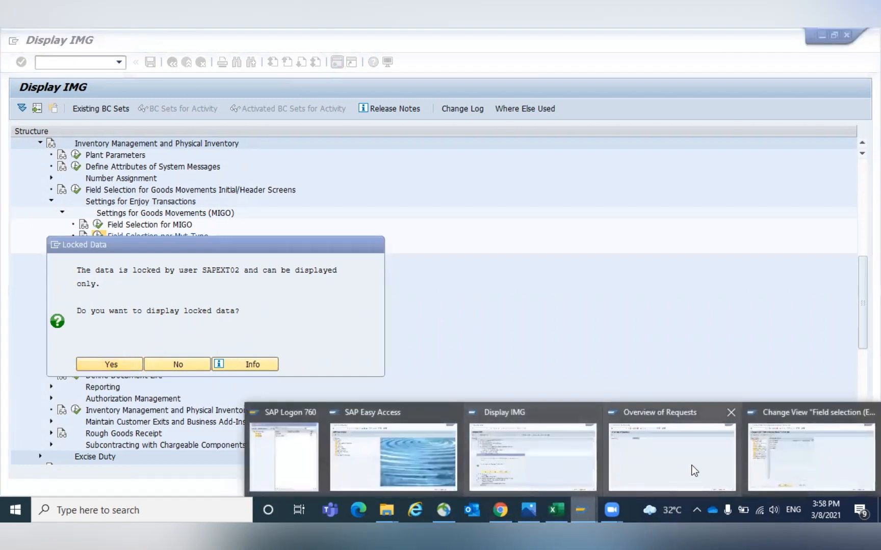
click(758, 455)
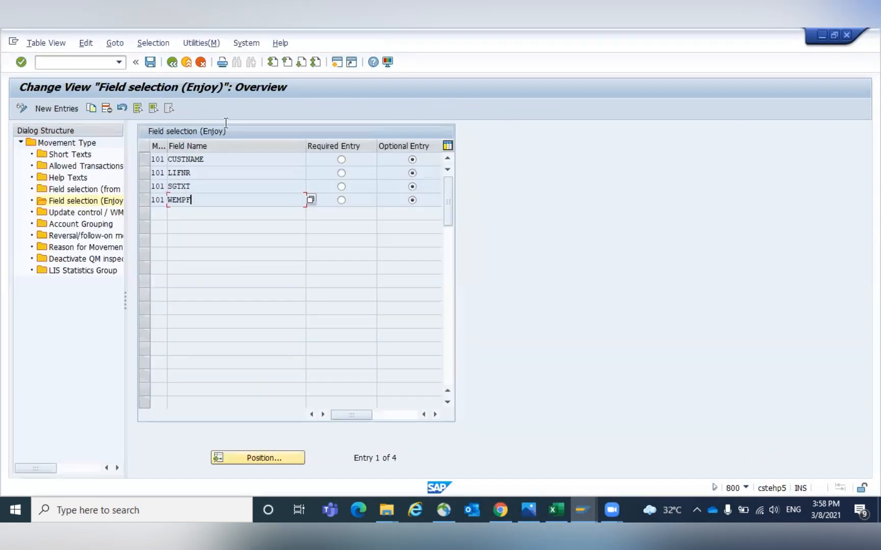
click(169, 65)
click(170, 65)
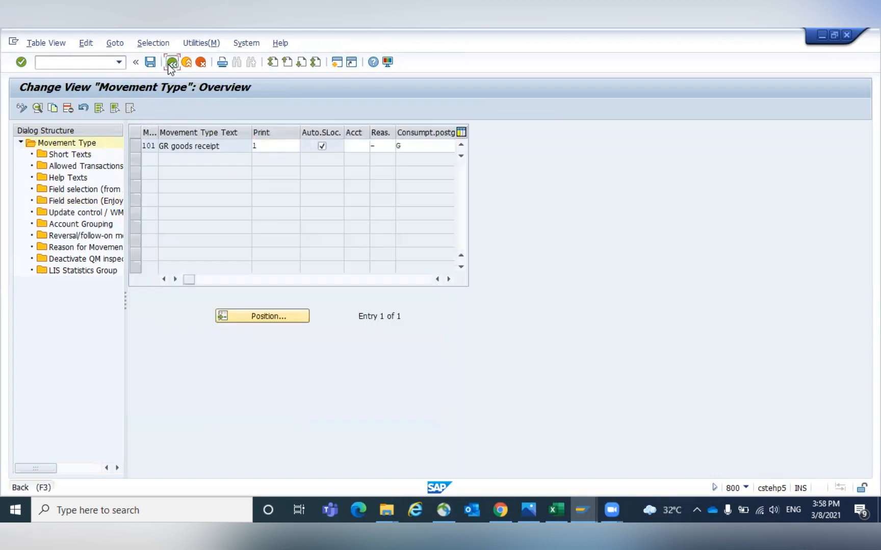
click(170, 65)
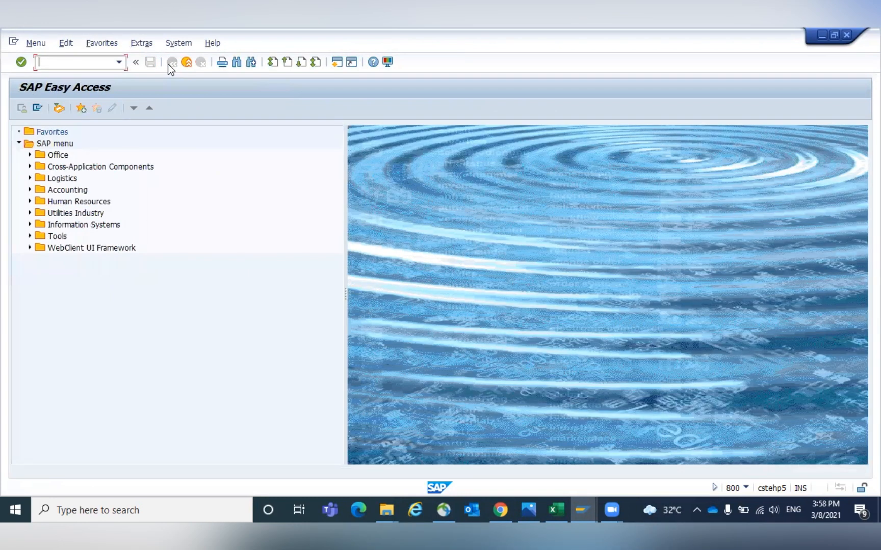
- Return to the IMG session, decline displaying the locked data, and reopen Field Selection per Mvt Type
key(alt+Tab)
click(178, 365)
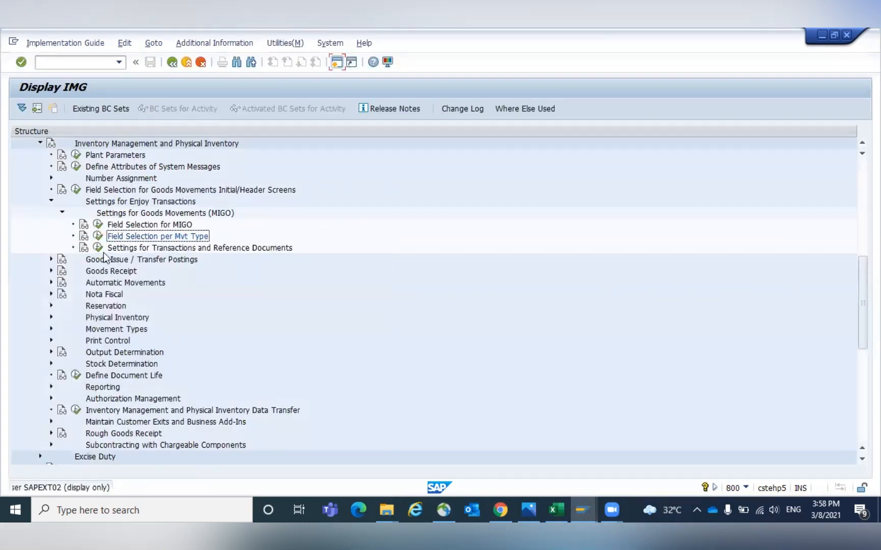
click(95, 237)
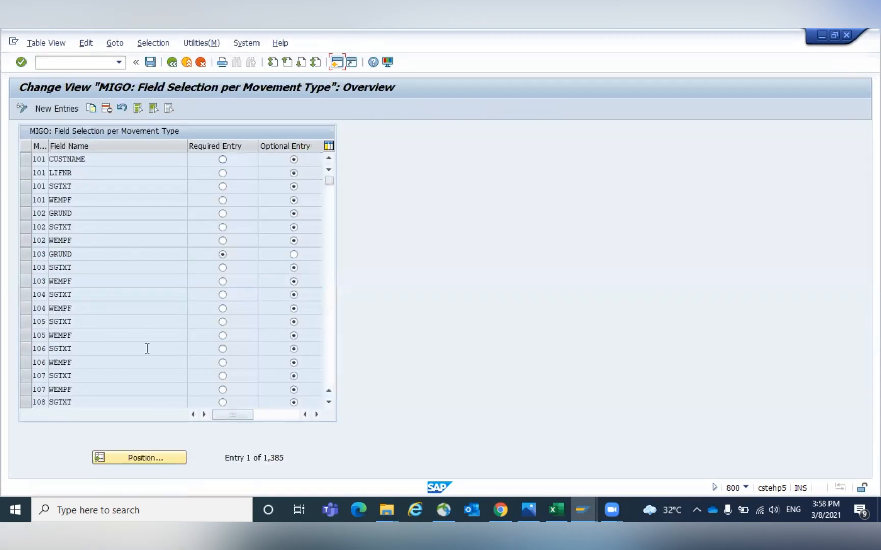
- Browse the MIGO field selection per movement type entries across columns and pages, then exit to the menu
click(266, 417)
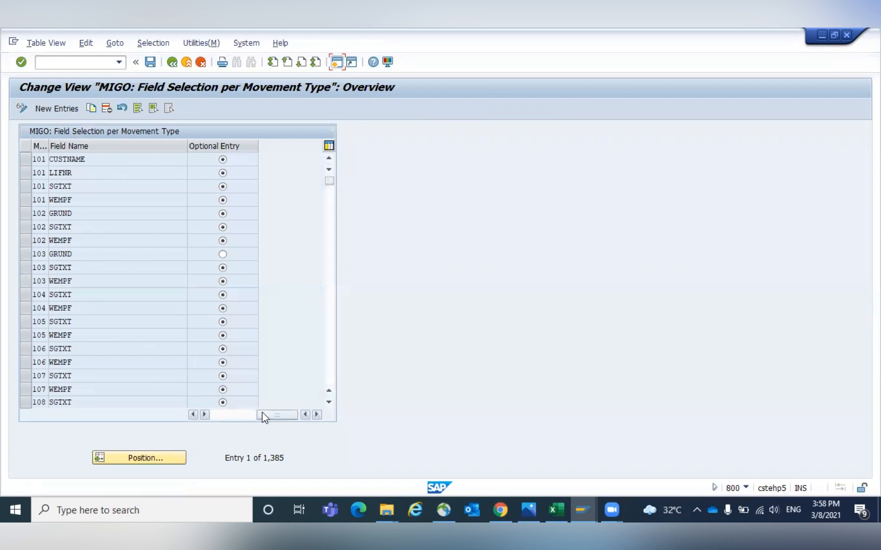
click(255, 413)
drag(222, 413, 245, 414)
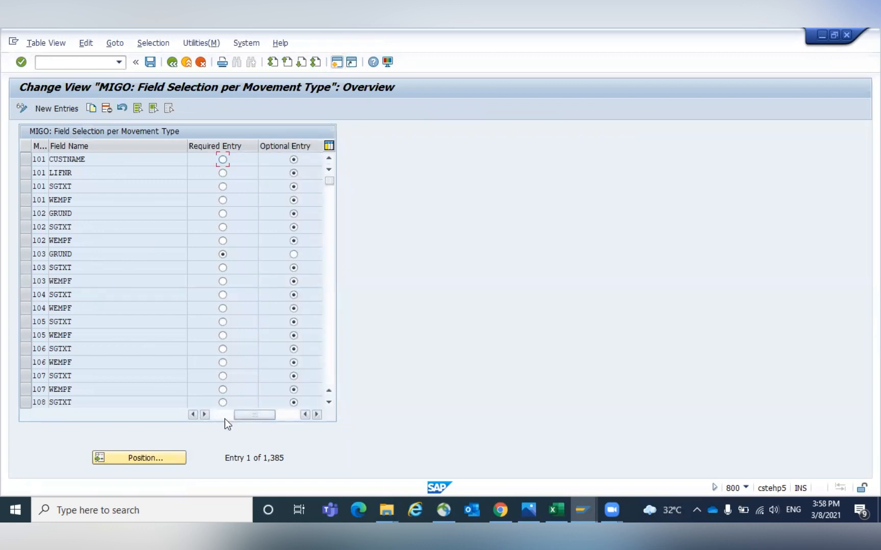
click(292, 417)
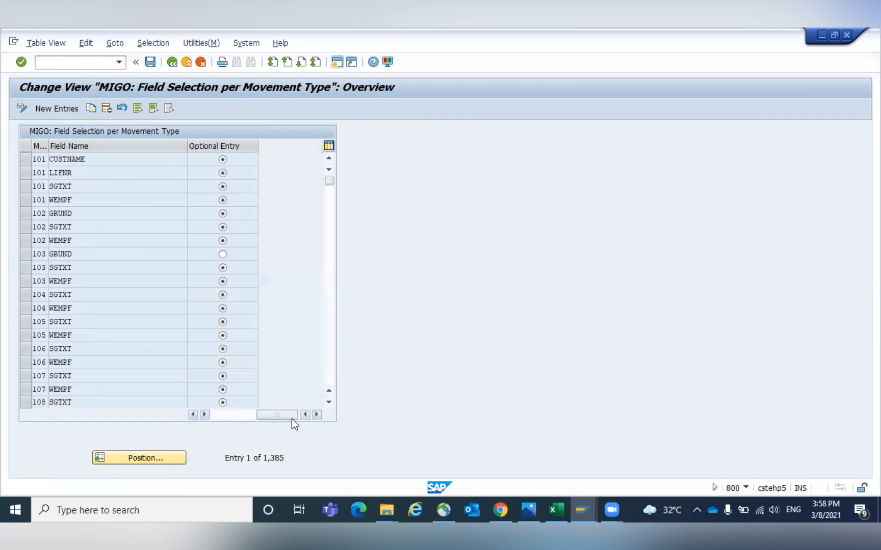
drag(272, 413, 213, 414)
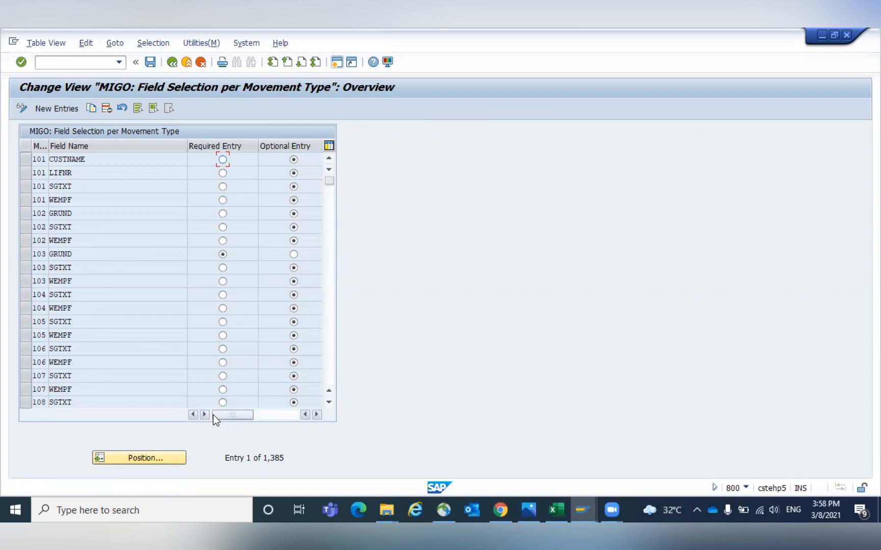
click(78, 346)
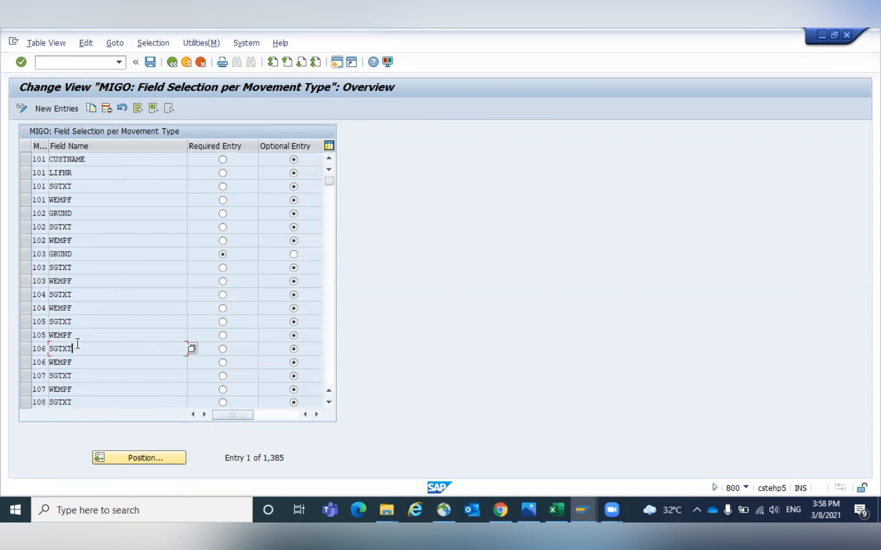
key(Page_Down)
key(Page_Down)
key(Page_Down)
key(Page_Down)
key(Page_Down)
key(Page_Down)
key(Page_Down)
key(Page_Down)
key(Page_Down)
key(Page_Down)
key(Page_Down)
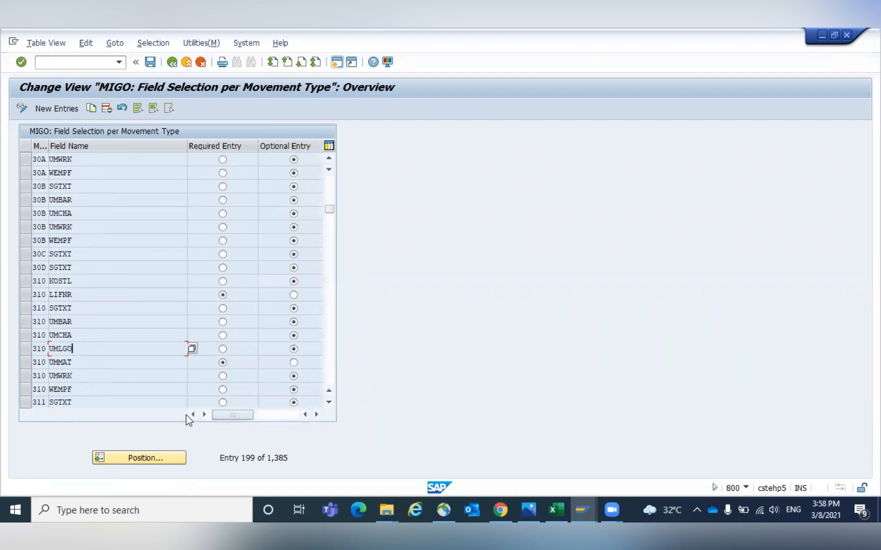
click(172, 62)
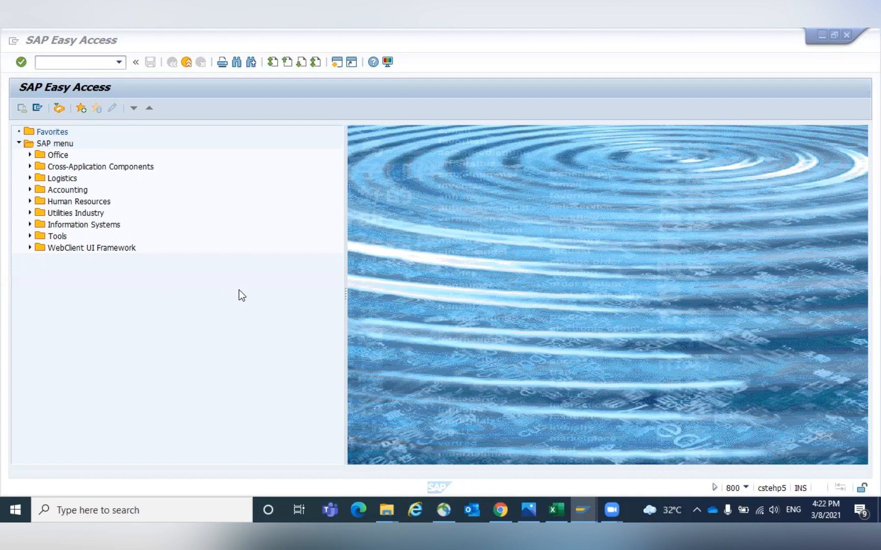
- Start transaction MM01 and create a material with industry sector P Pharmaceuticals and material type ZROH
click(54, 63)
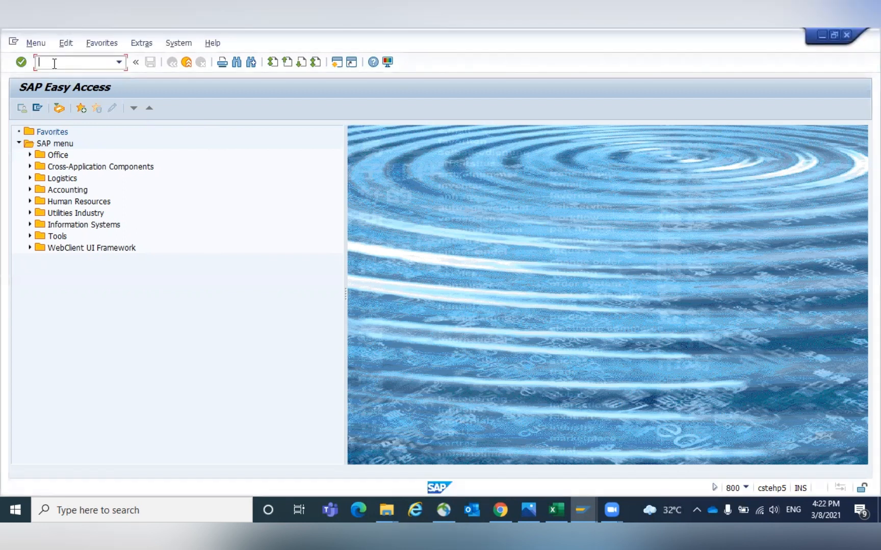
text(/NMM01)
key(Return)
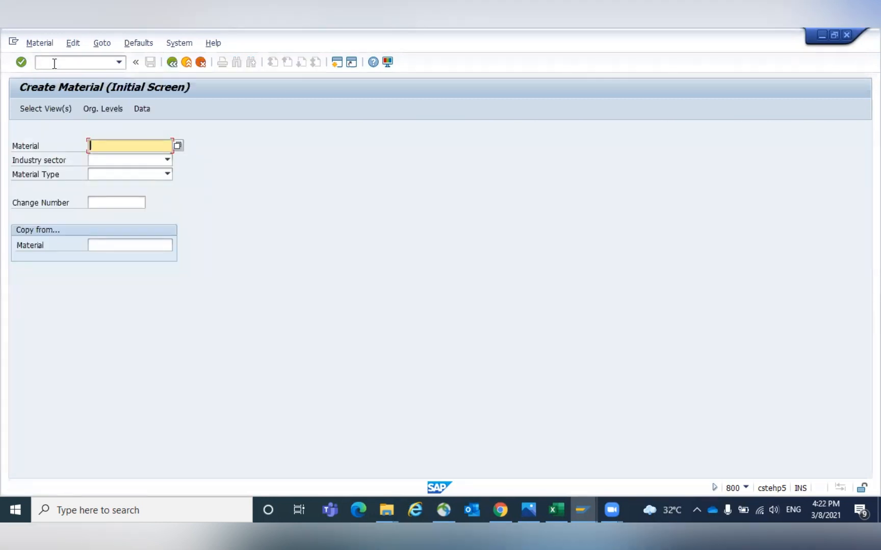
key(Tab)
text(P)
key(Tab)
text(ZROH)
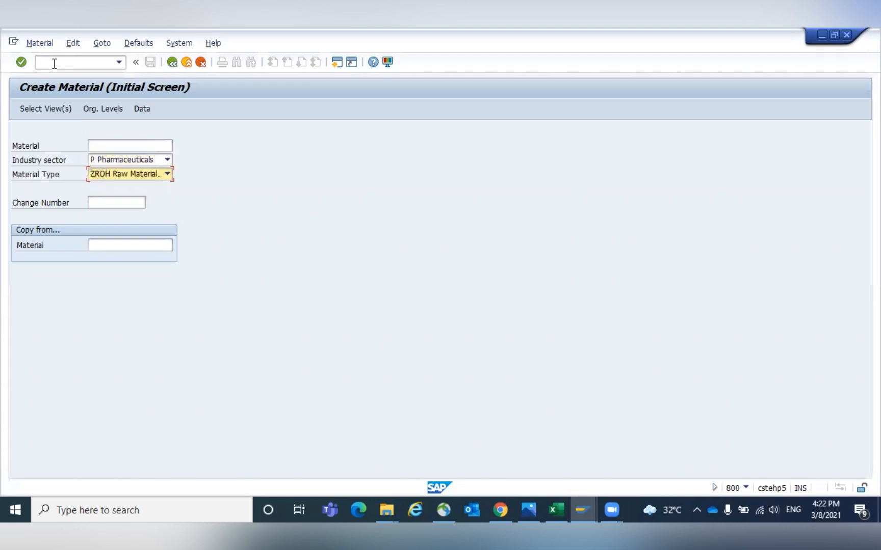
key(Return)
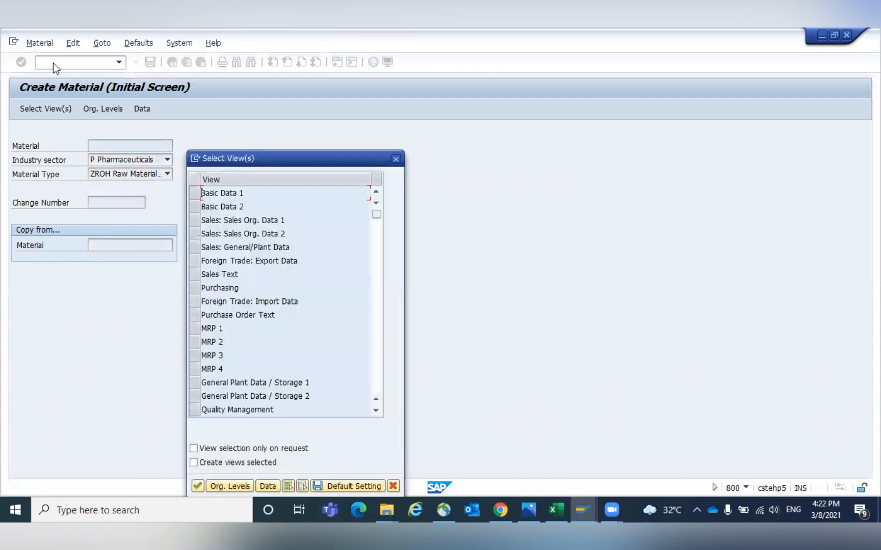
- Select the Basic Data 1 and 2, Purchasing, General Plant Data/Storage 1 and 2, and Accounting 1 and 2 views
click(193, 193)
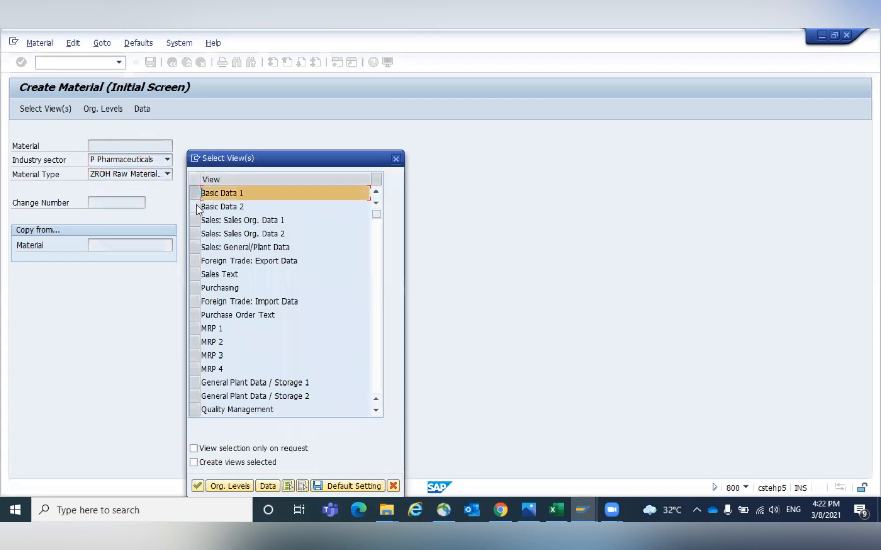
click(192, 206)
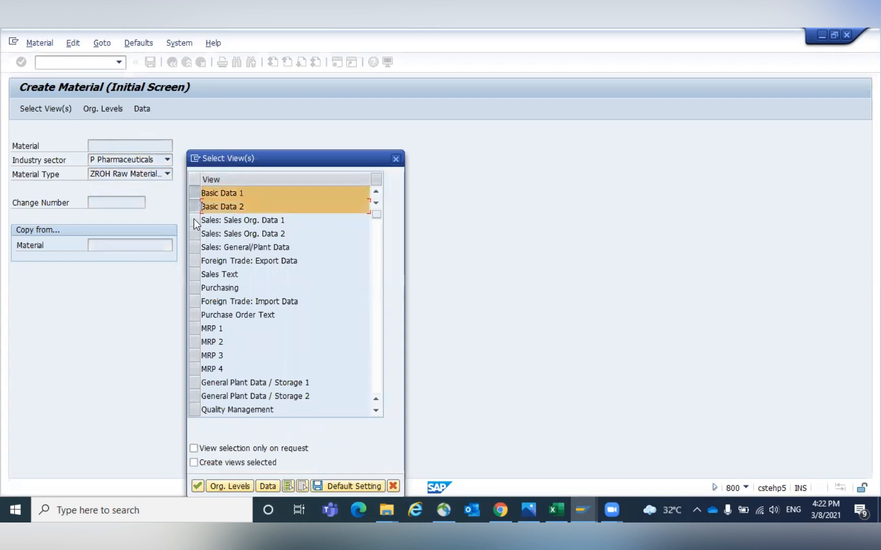
click(196, 288)
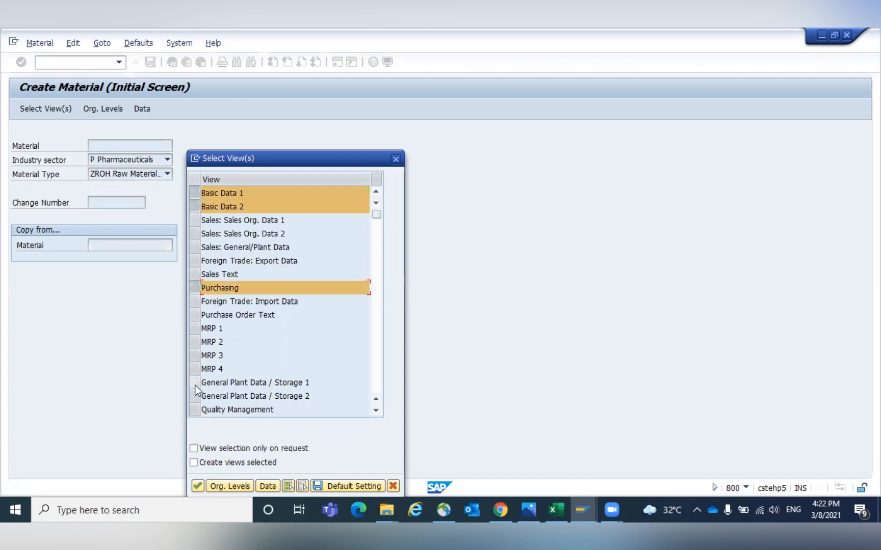
click(195, 383)
click(195, 396)
click(374, 362)
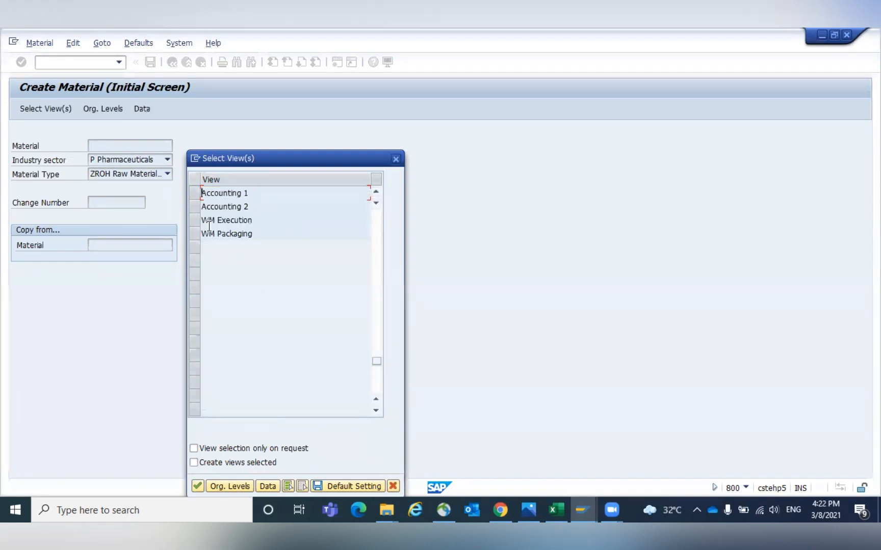
click(196, 194)
click(196, 206)
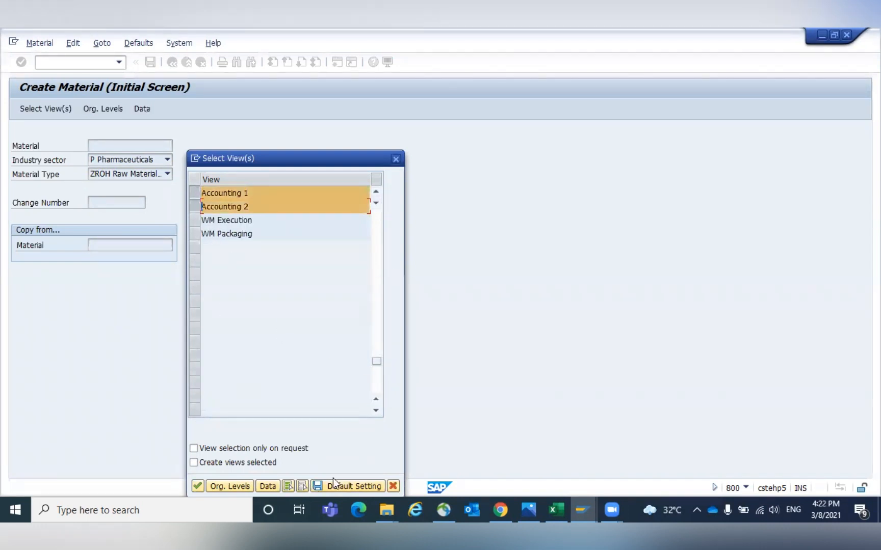
- Open organizational levels, set the plant to GKP1, and continue to the material views
click(238, 486)
text(GKP1)
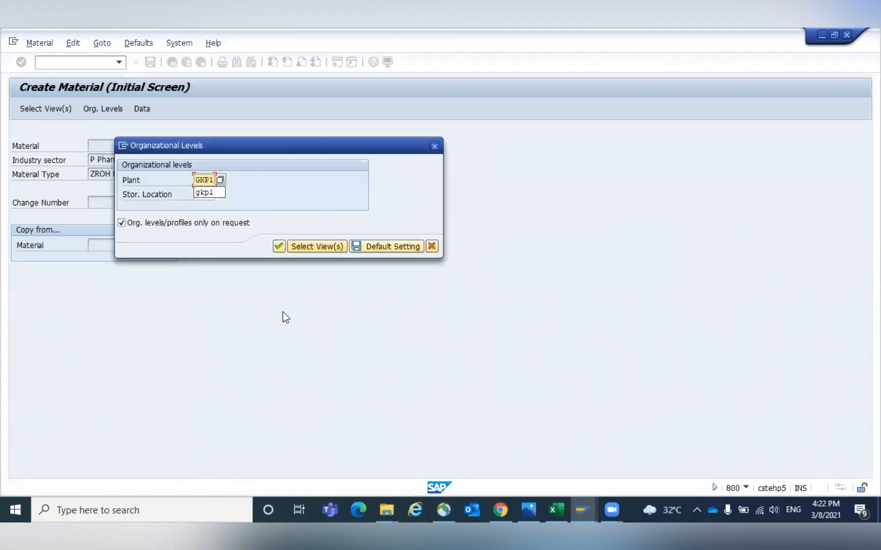
click(279, 248)
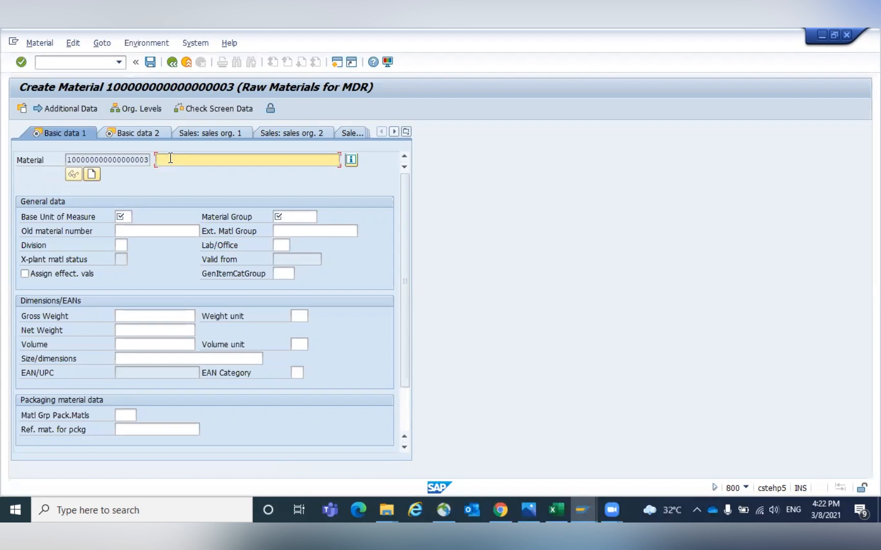
- Enter the description Bearing 20 M, base unit of measure EA, and material group 0001 in Basic data 1
text(Bea)
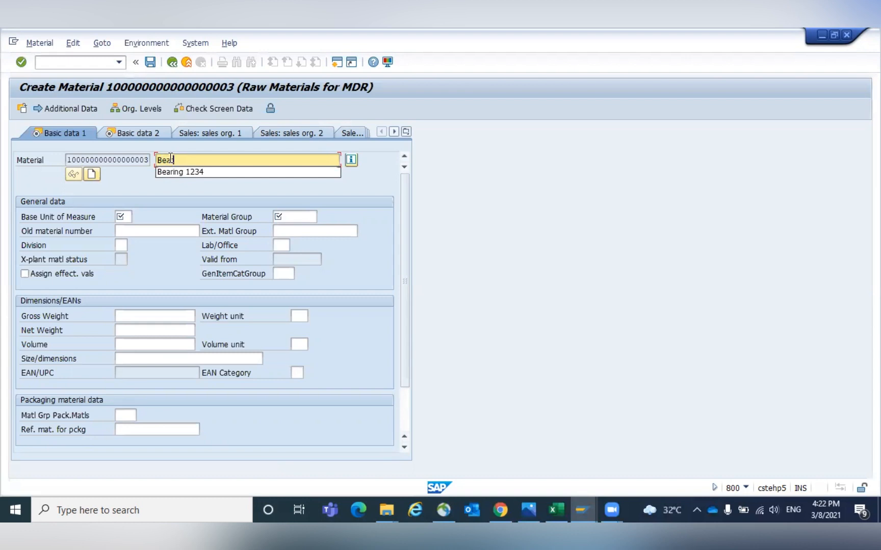
text(ring 20)
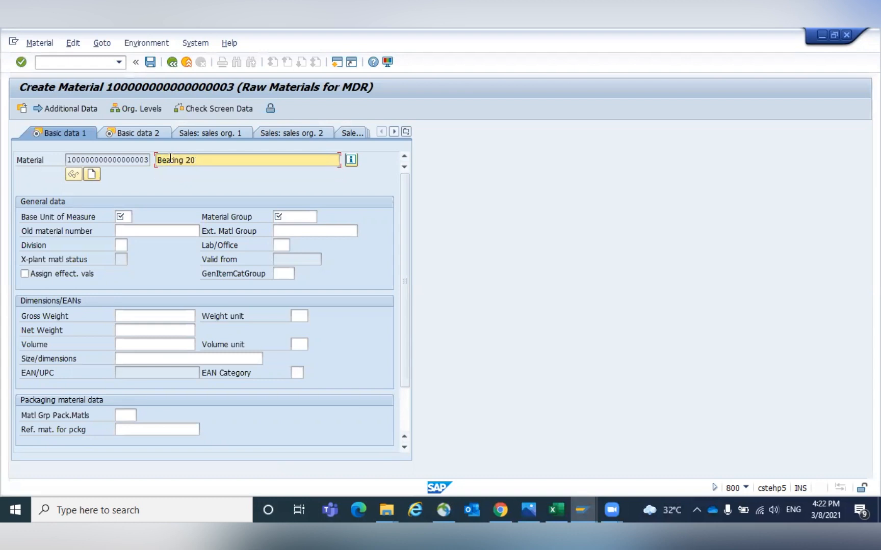
text( M)
key(Tab)
key(Tab)
text(EA)
key(Tab)
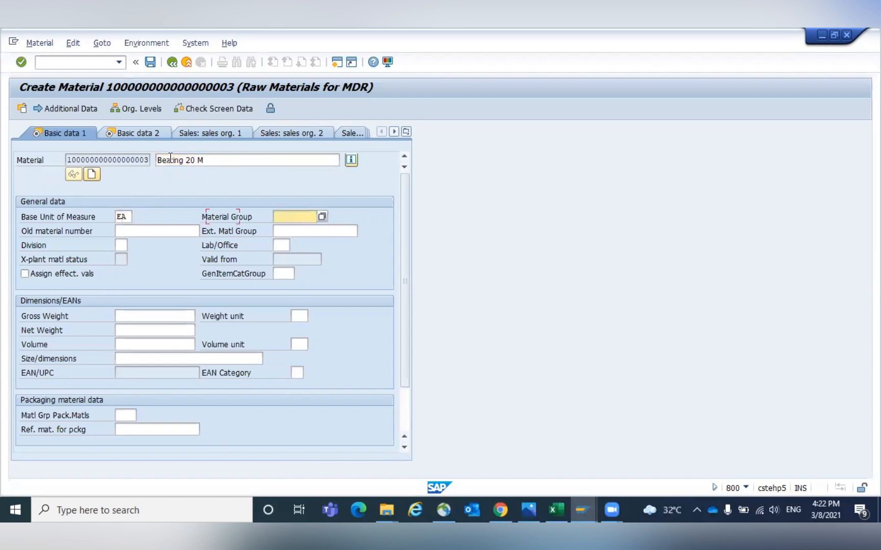
text(0001)
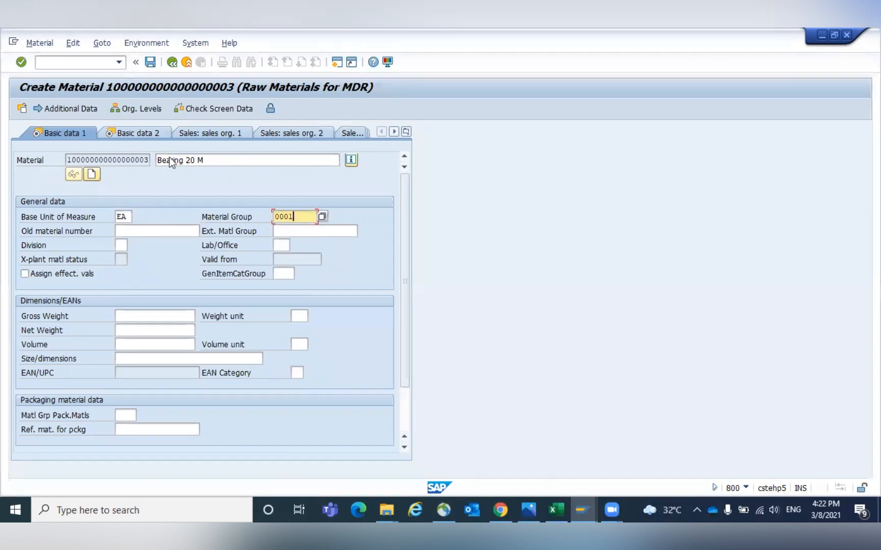
key(Return)
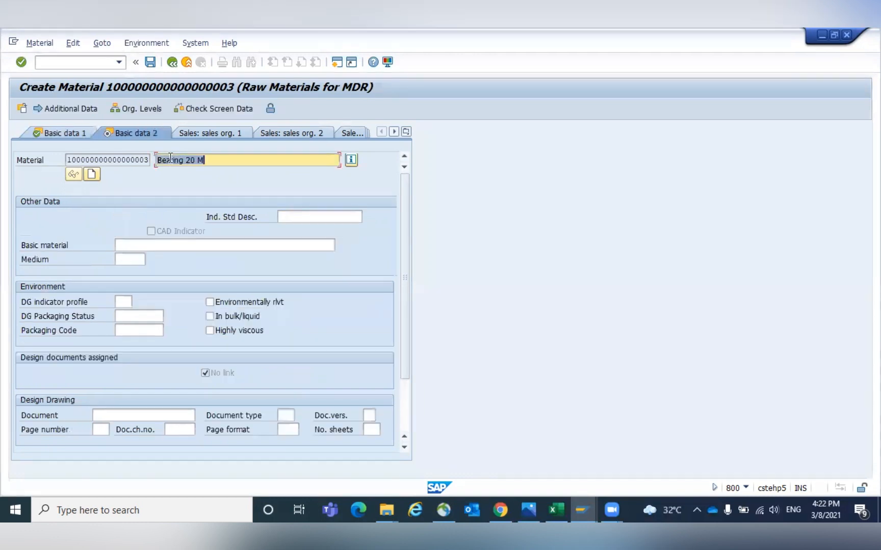
- Advance to the Purchasing view and set the purchasing group to 001
key(Return)
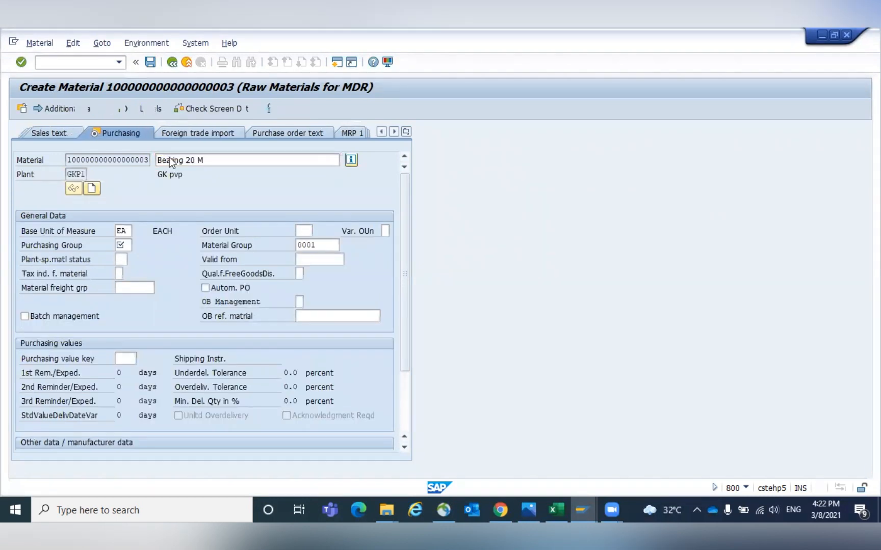
key(Return)
text(001)
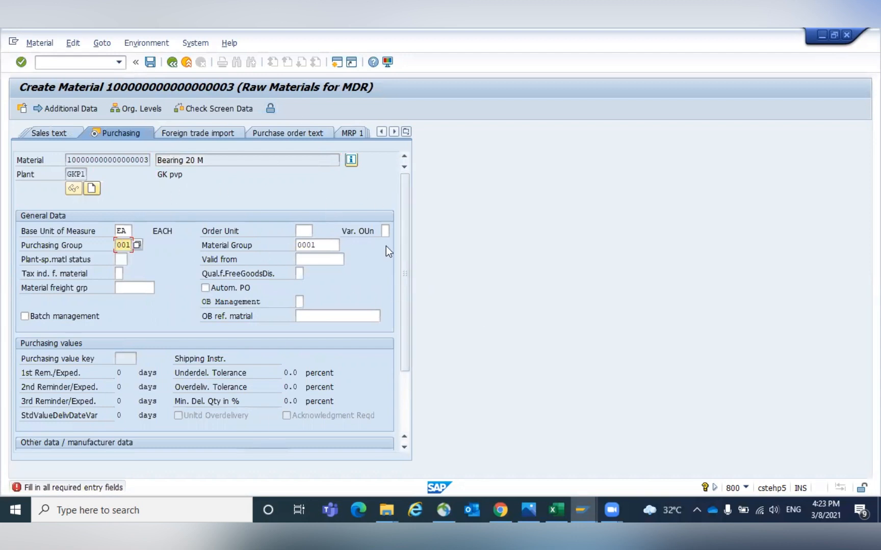
- Read the help for the variable order unit field and set it to 2, Active with own price
click(386, 232)
key(F1)
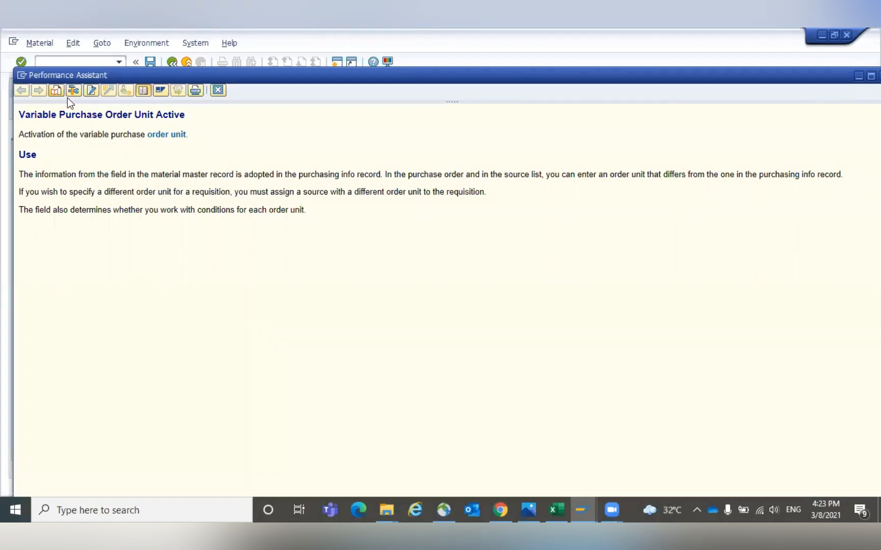
click(215, 91)
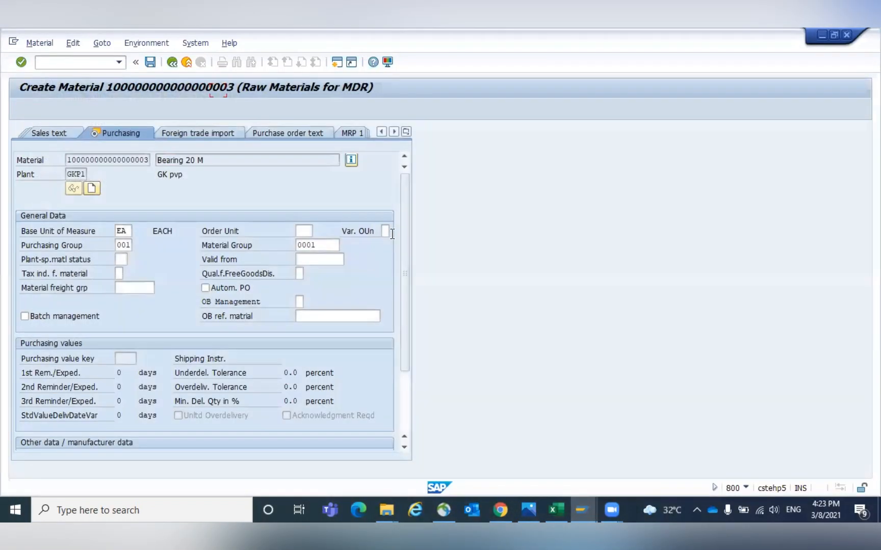
click(392, 232)
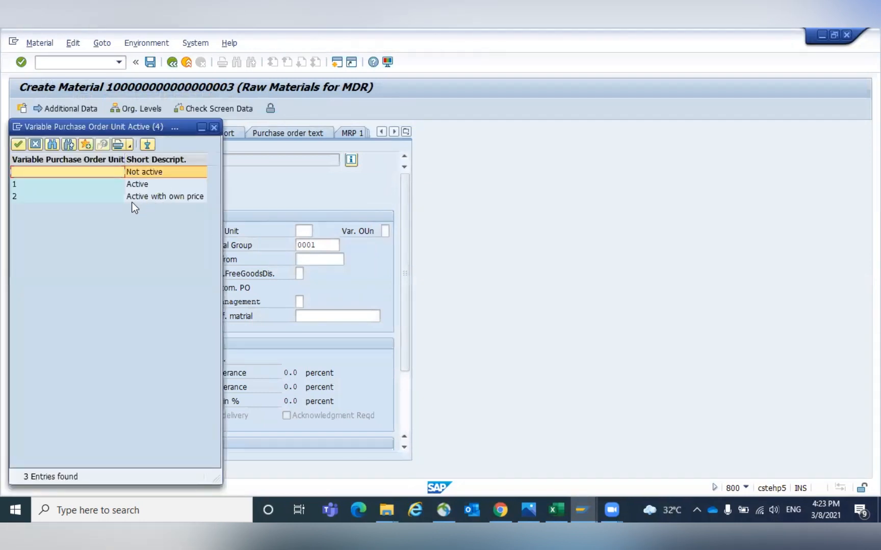
drag(175, 128, 437, 158)
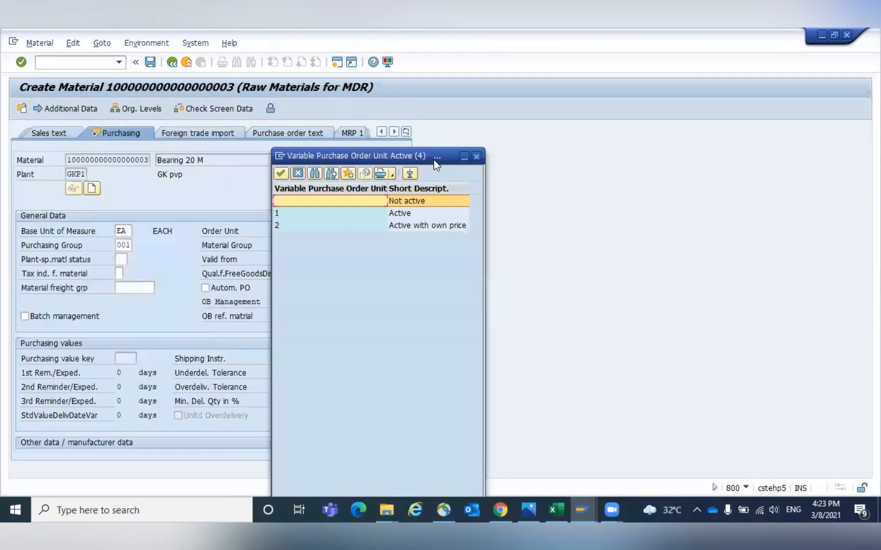
click(409, 228)
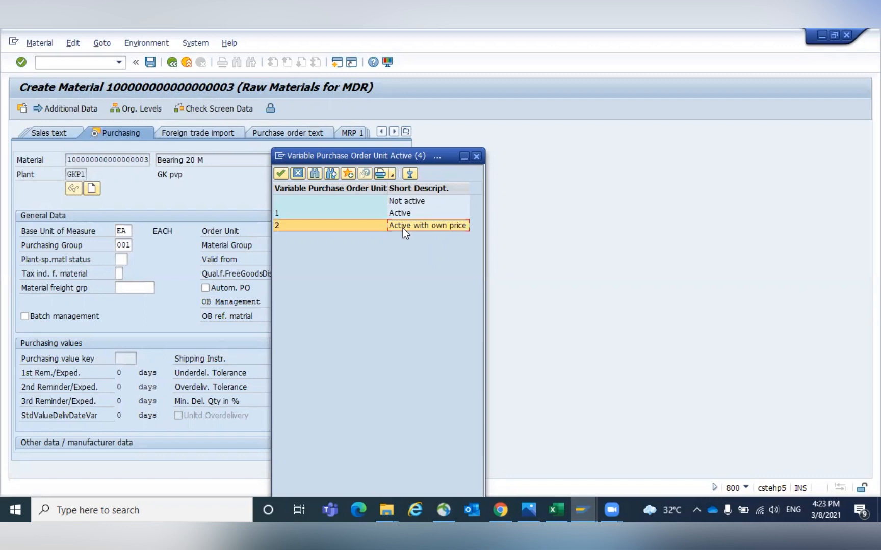
click(401, 228)
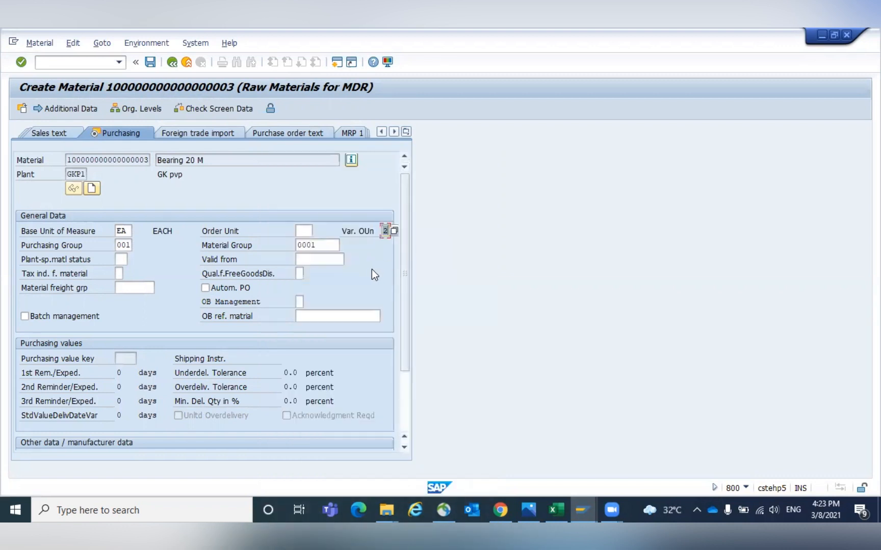
- Advance through the plant data views and set the valuation class to 3000 in Accounting 1
click(306, 231)
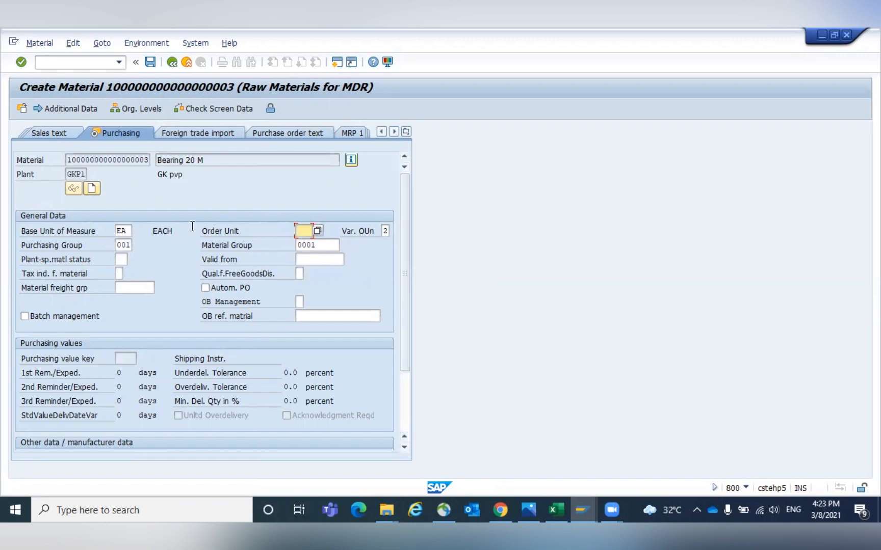
key(Return)
key(Return)
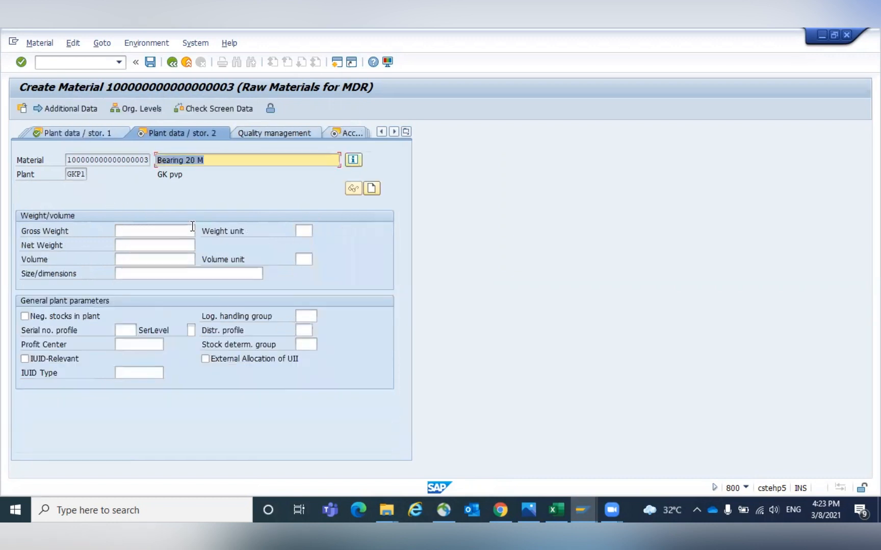
key(Return)
key(Return)
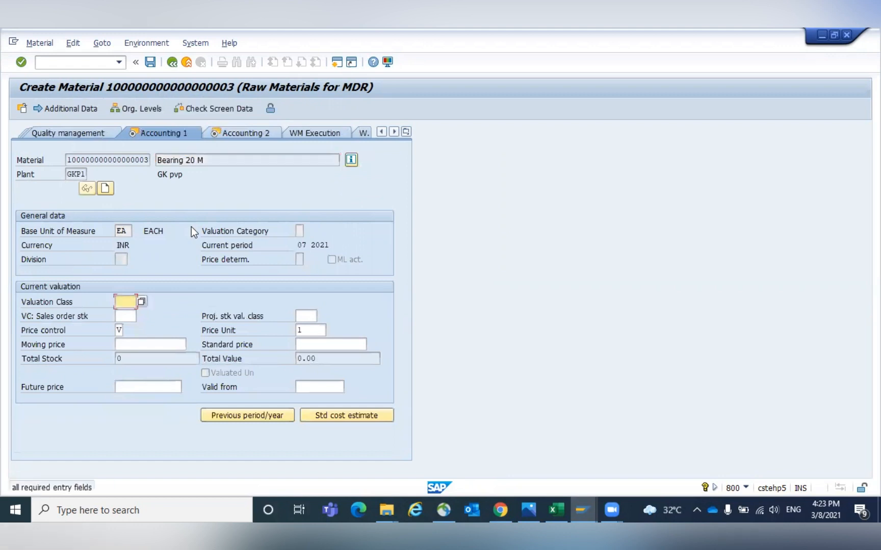
text(3000)
key(Return)
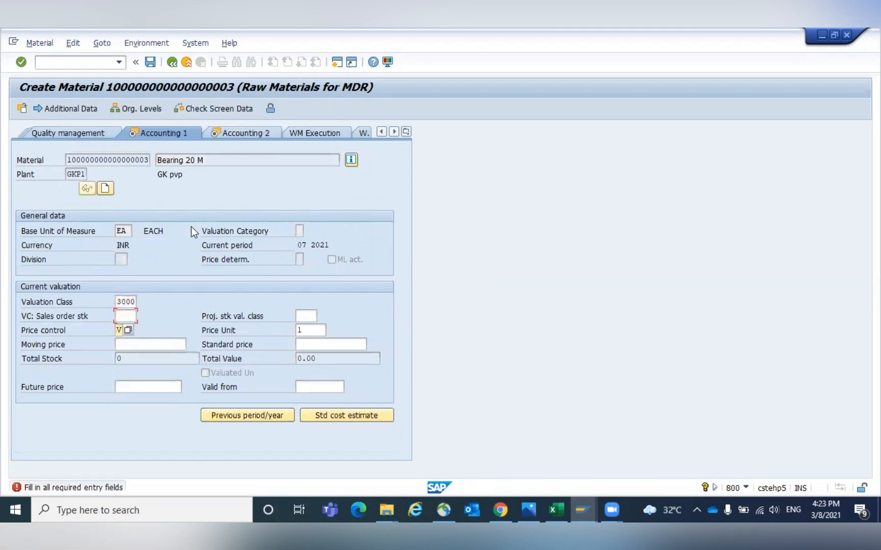
text(3)
key(BackSpace)
key(Return)
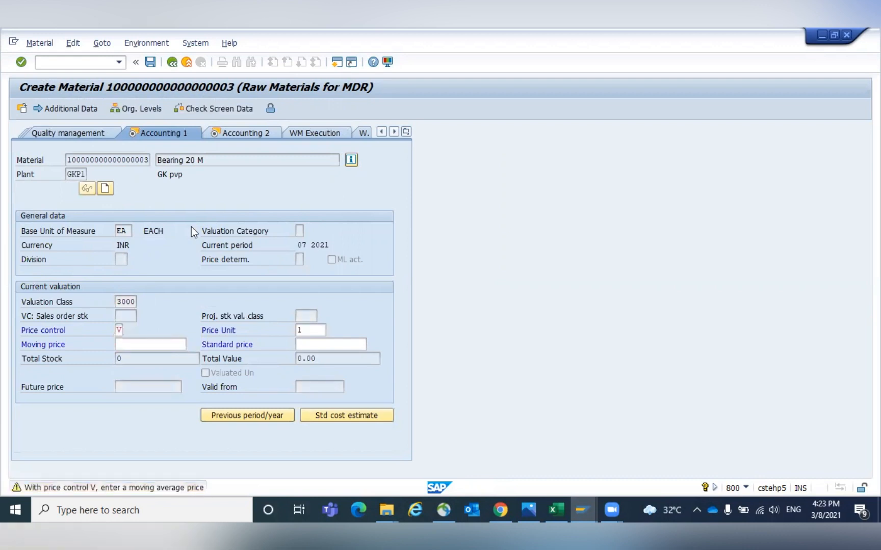
key(Return)
- Open additional data and add units of measure 1 BAG = 10 EA and 1 BOX = 100 EA
click(53, 106)
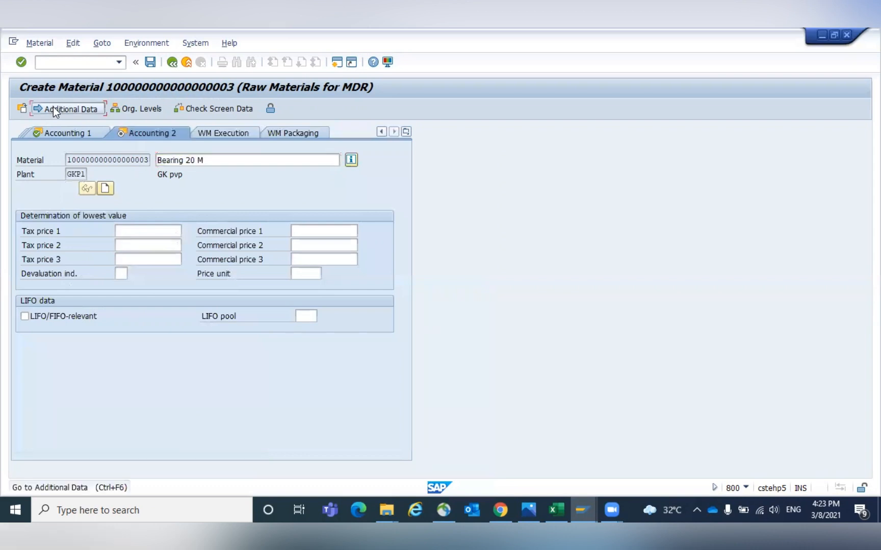
click(124, 135)
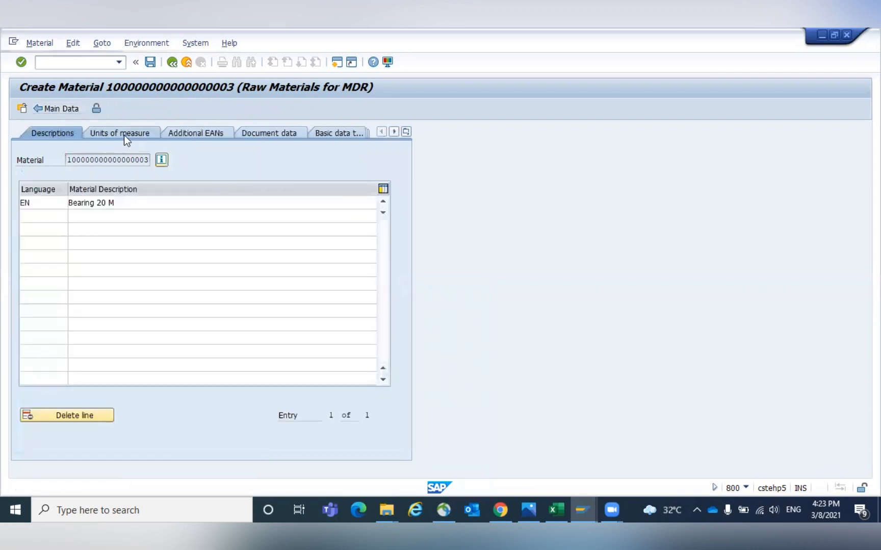
click(30, 261)
text(1)
key(Tab)
text(BAG)
key(Tab)
text(10)
key(Down)
key(Left)
key(Left)
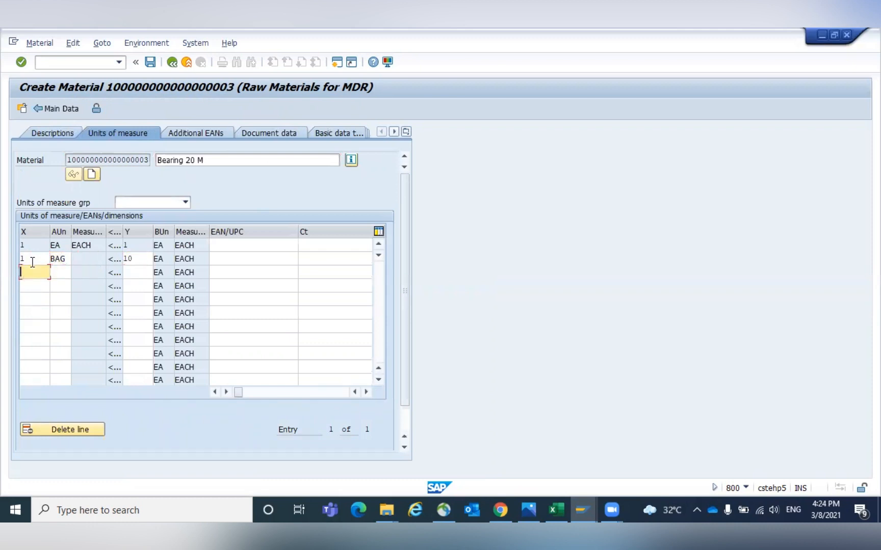
text(1)
key(Tab)
text(BOX)
key(Tab)
text(100)
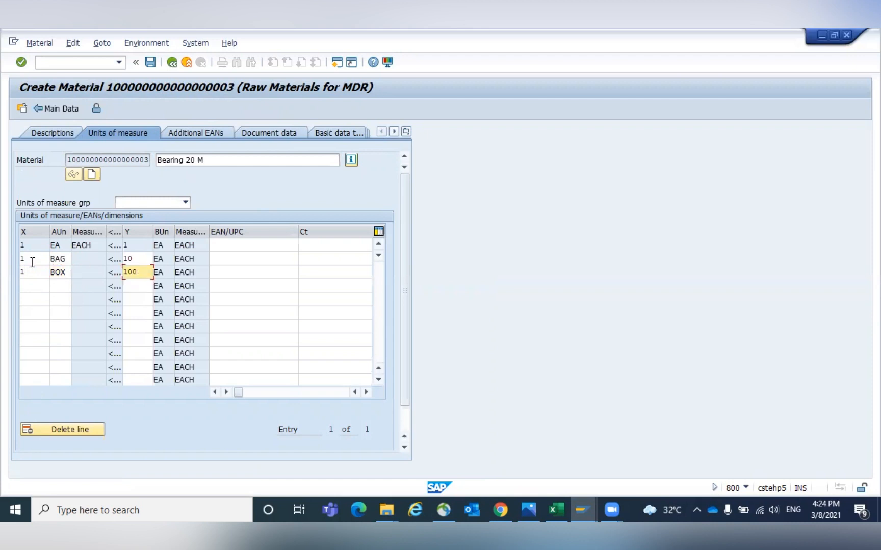
key(Return)
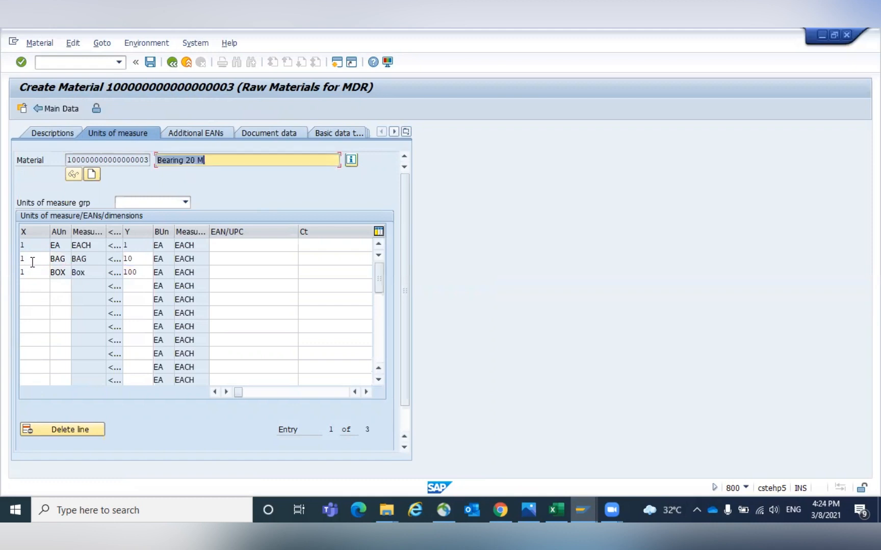
- Save the new material and switch to displaying it
click(32, 263)
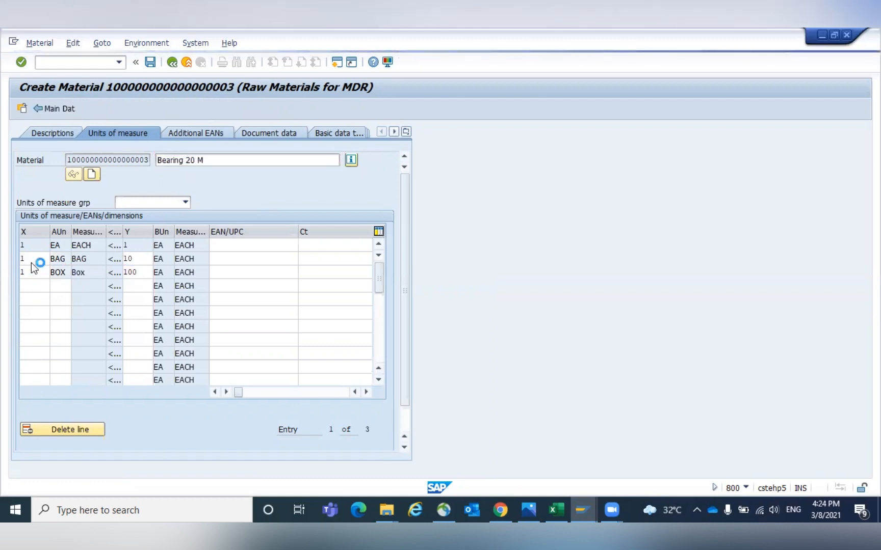
click(40, 43)
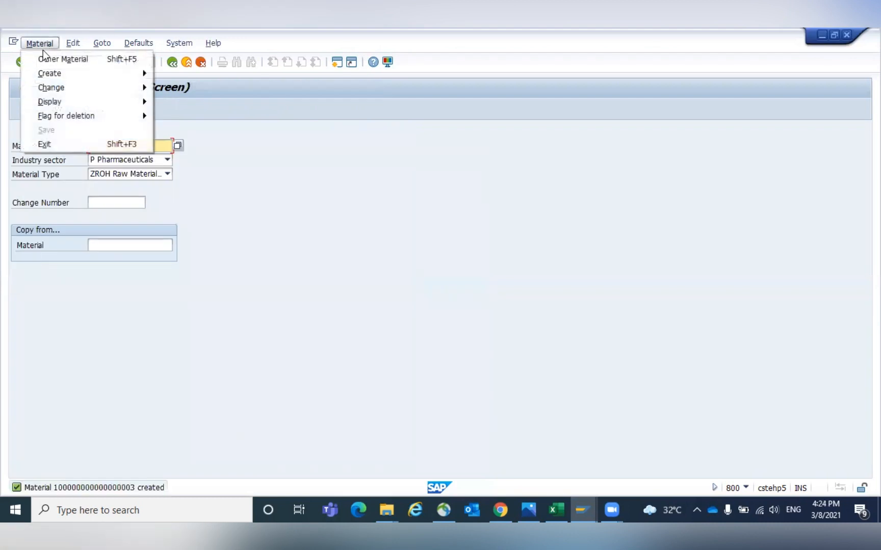
mouse_move(56, 103)
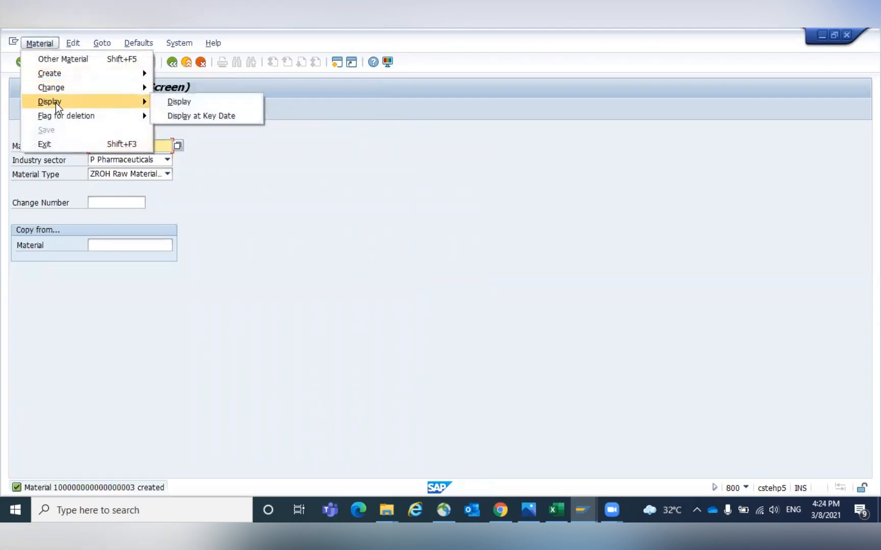
click(223, 96)
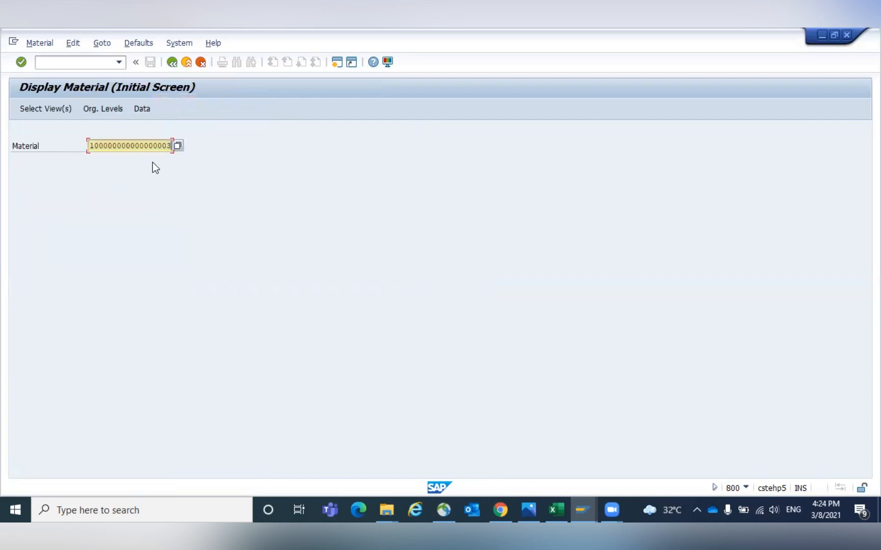
- Try to open transaction MM03 in a new session
click(63, 62)
text(/O)
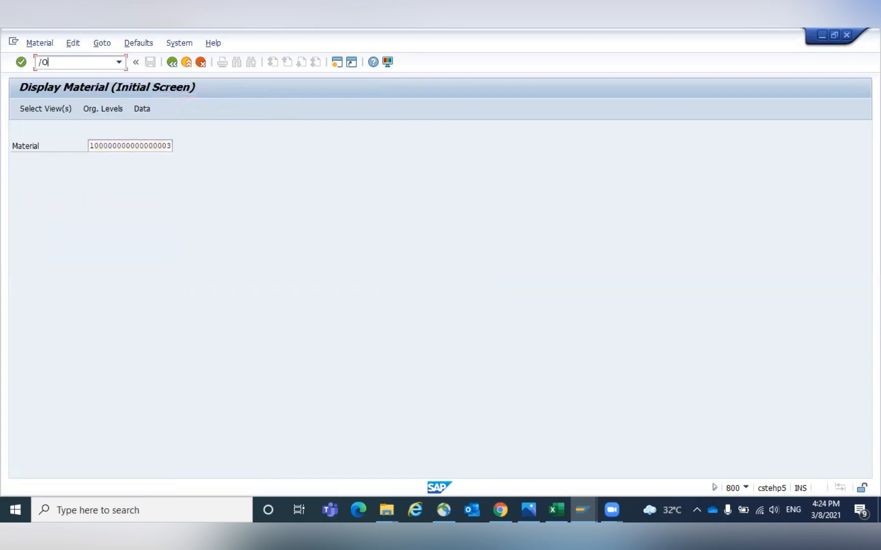
text(MM03)
key(Return)
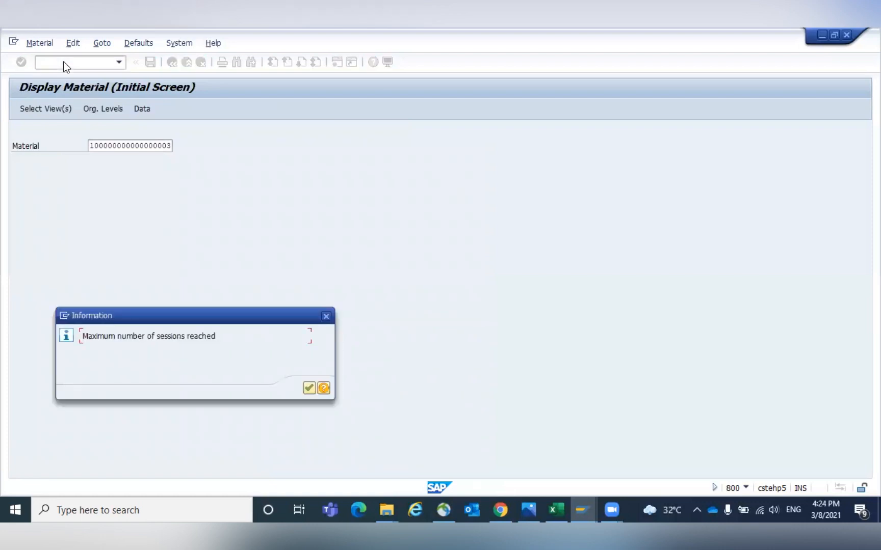
key(Return)
- Switch to the info record session and start ME11 for vendor GKV8, the new material and purchasing organization GPOR
key(alt+Tab)
key(Tab)
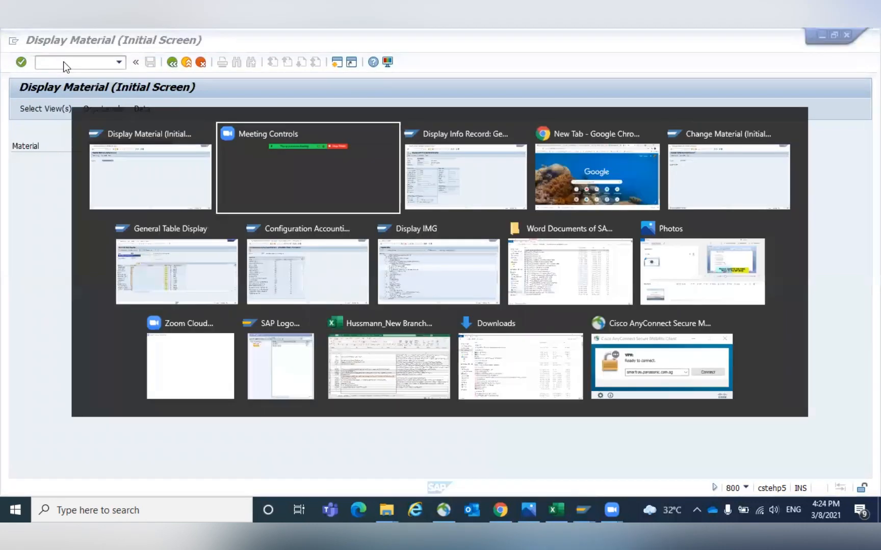
text(/NME11)
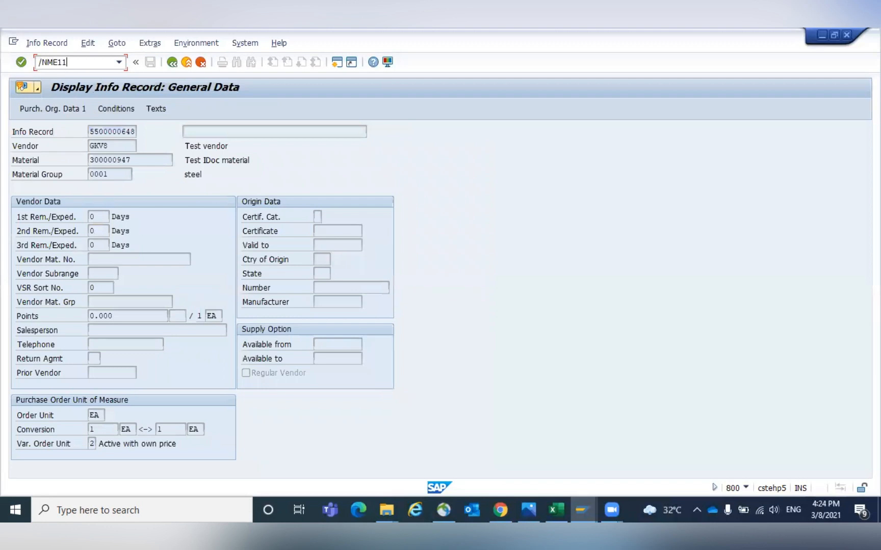
key(Return)
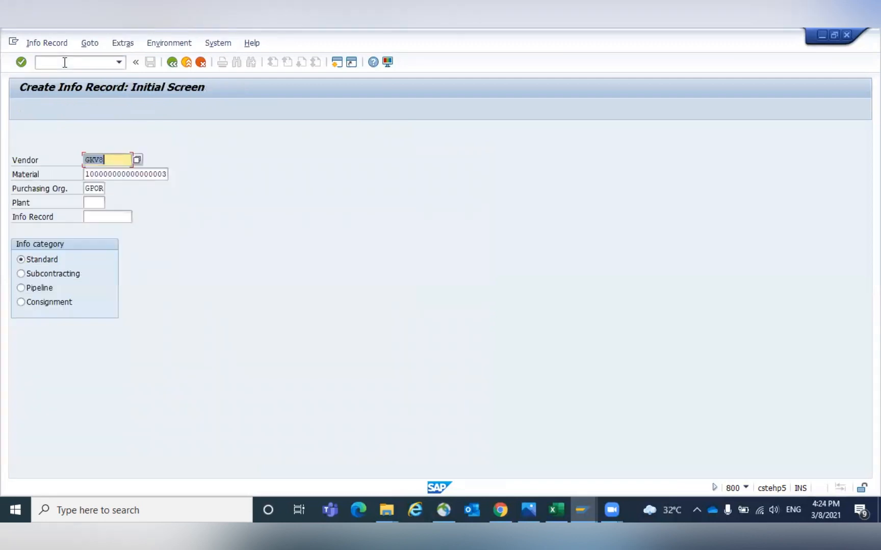
key(Tab)
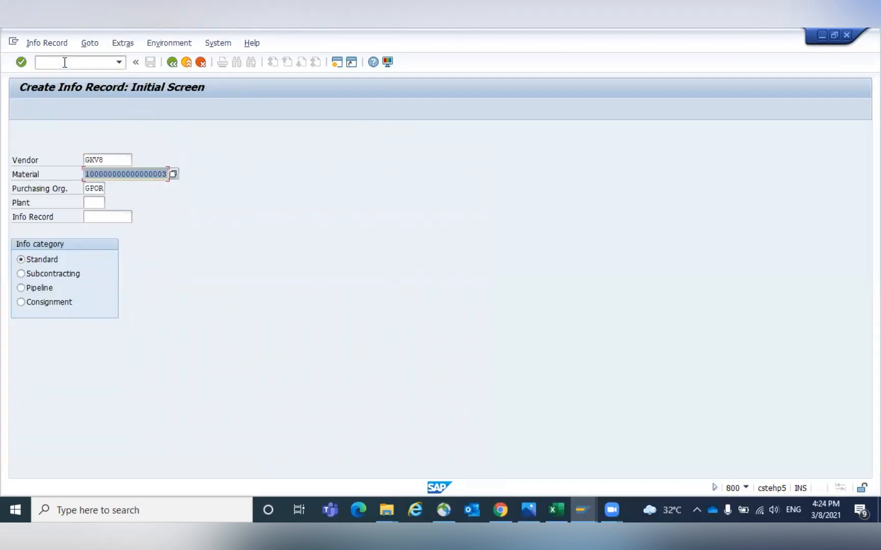
key(Tab)
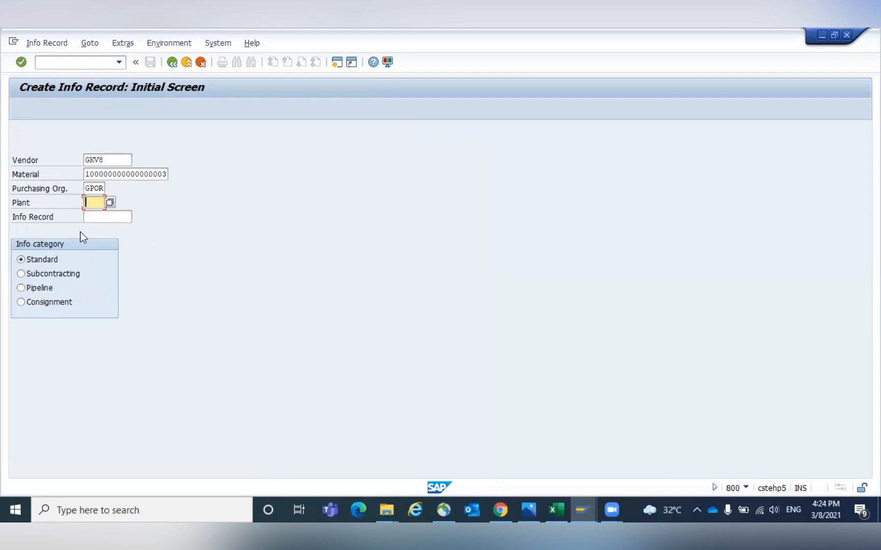
key(Return)
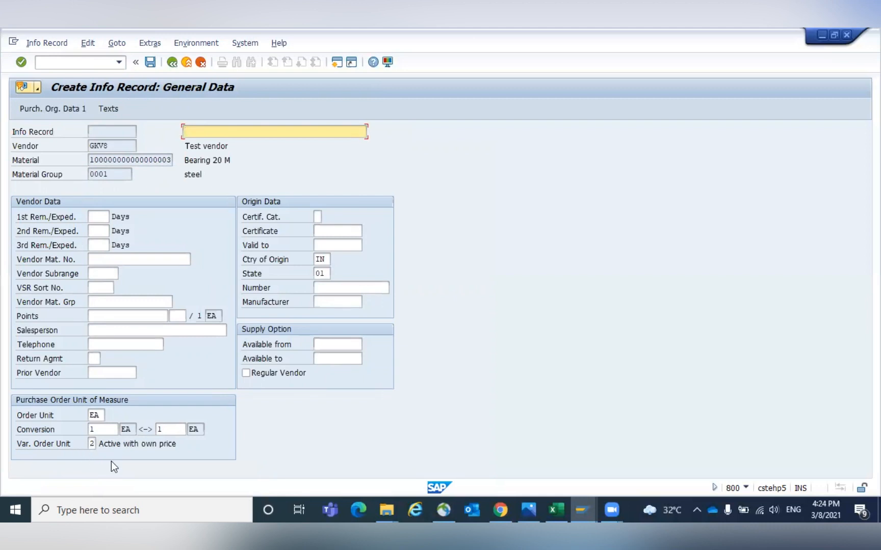
- Set planned delivery time 10 days, purchasing group 001 and net price 20 in purchasing organization data
key(Return)
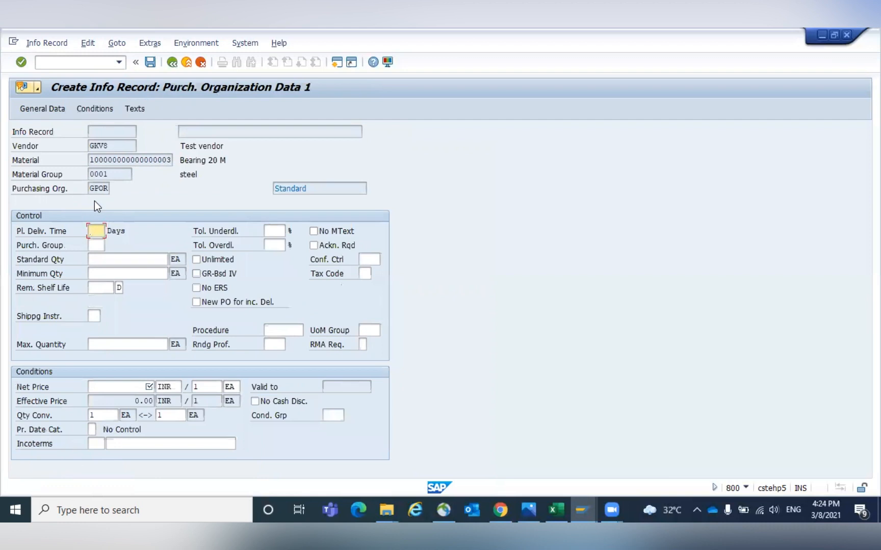
key(Tab)
text(001)
key(Return)
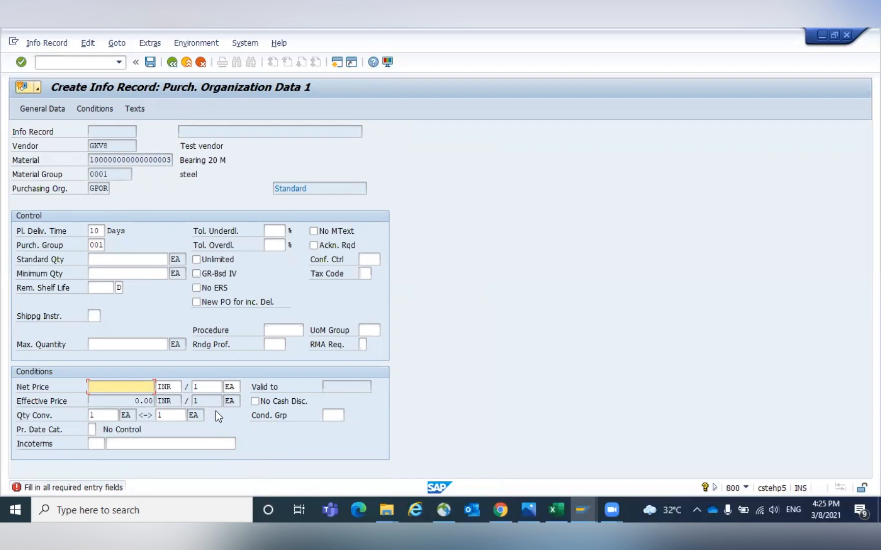
text(20)
key(Return)
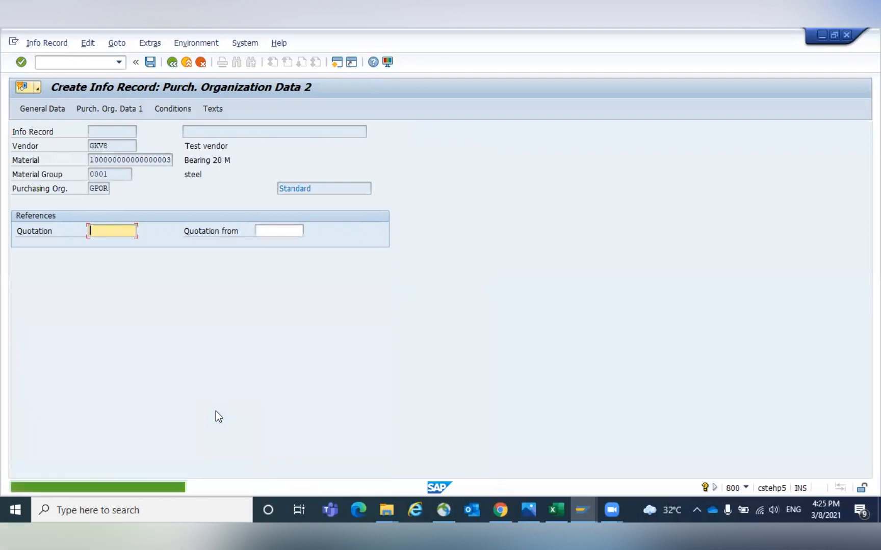
click(116, 108)
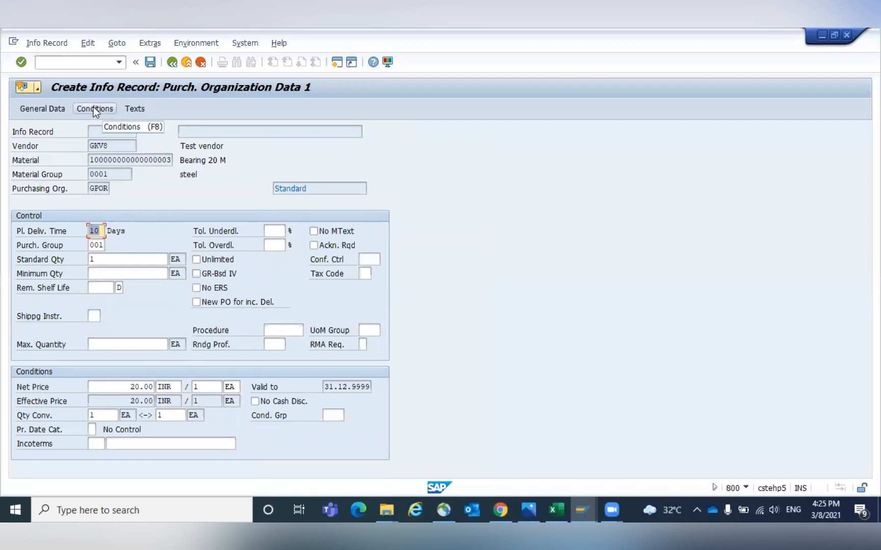
- Create a gross price condition of 200 INR per BAG order unit
click(94, 108)
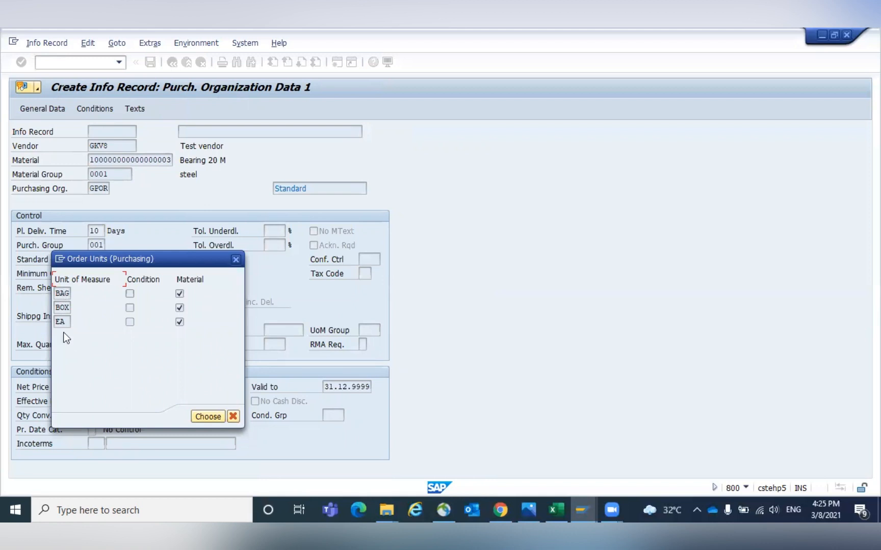
drag(104, 258, 368, 266)
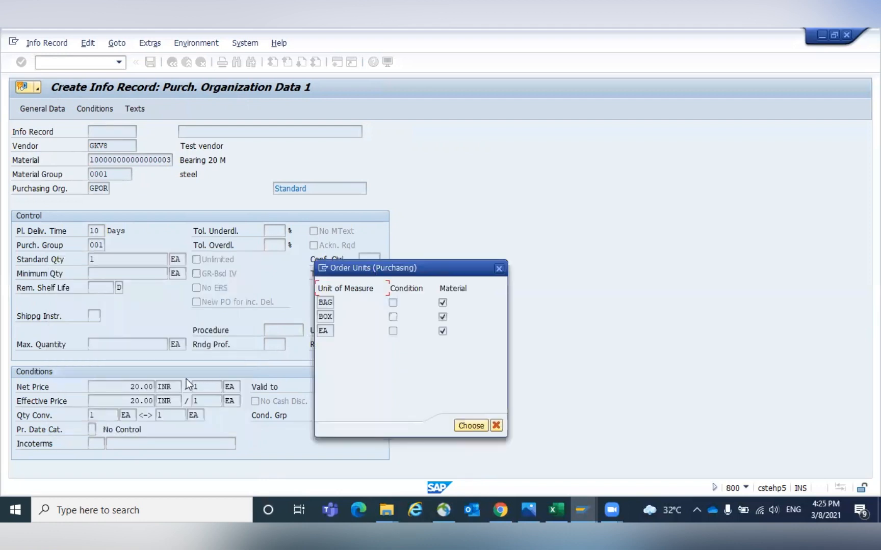
click(329, 302)
click(473, 427)
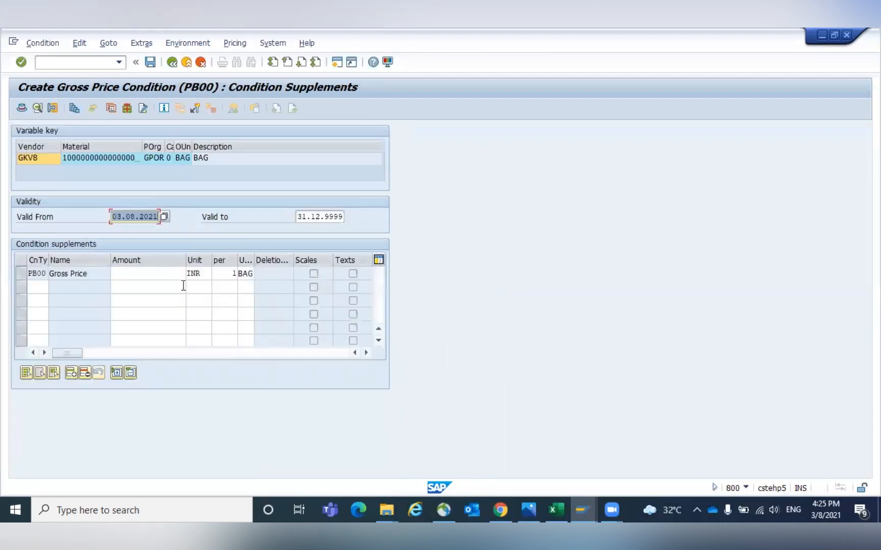
click(168, 272)
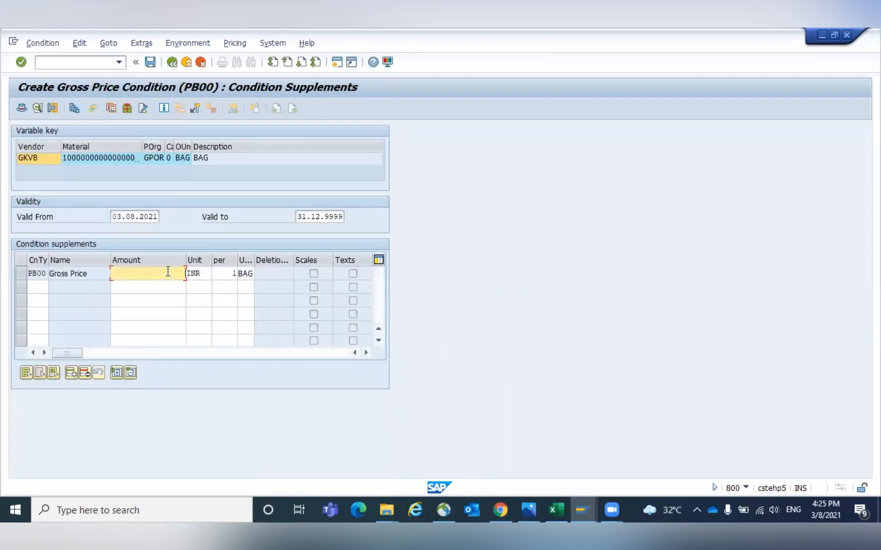
text(200)
key(Return)
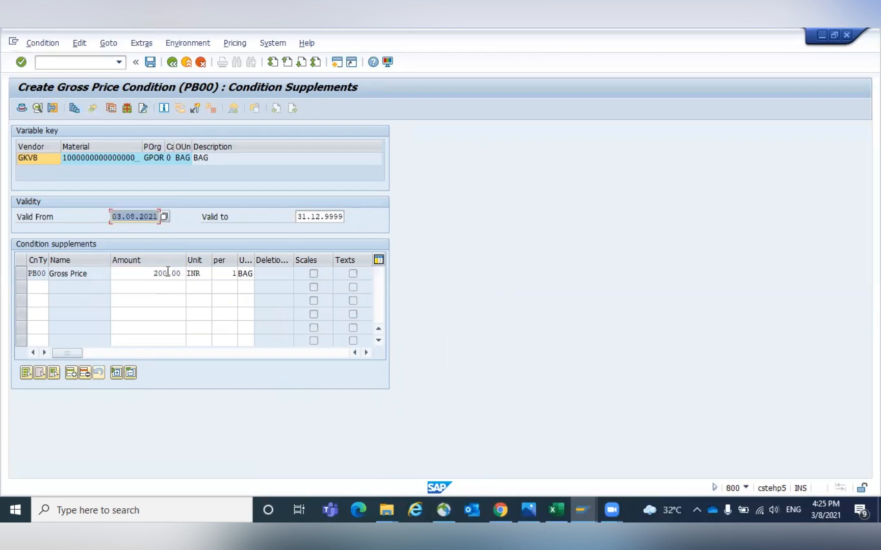
click(172, 62)
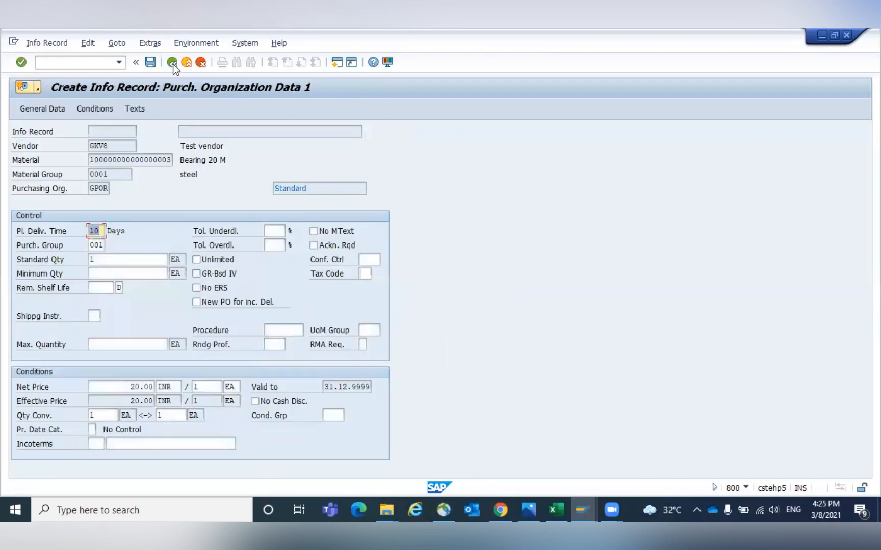
- Create a gross price condition of 2,200 INR per BOX order unit
click(94, 110)
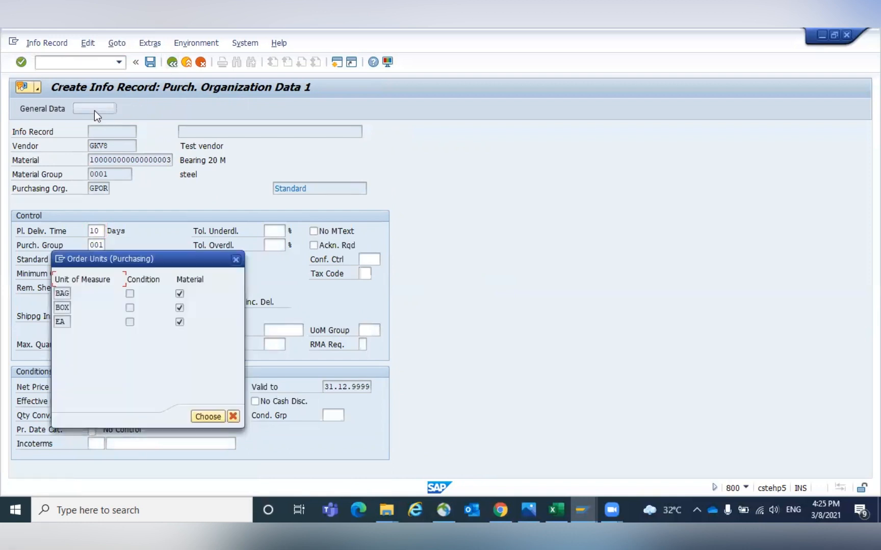
click(60, 307)
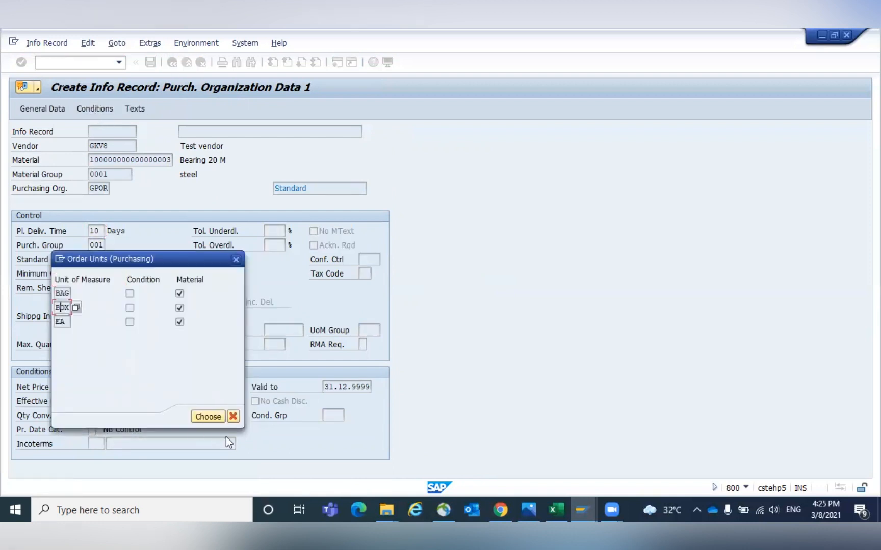
click(208, 416)
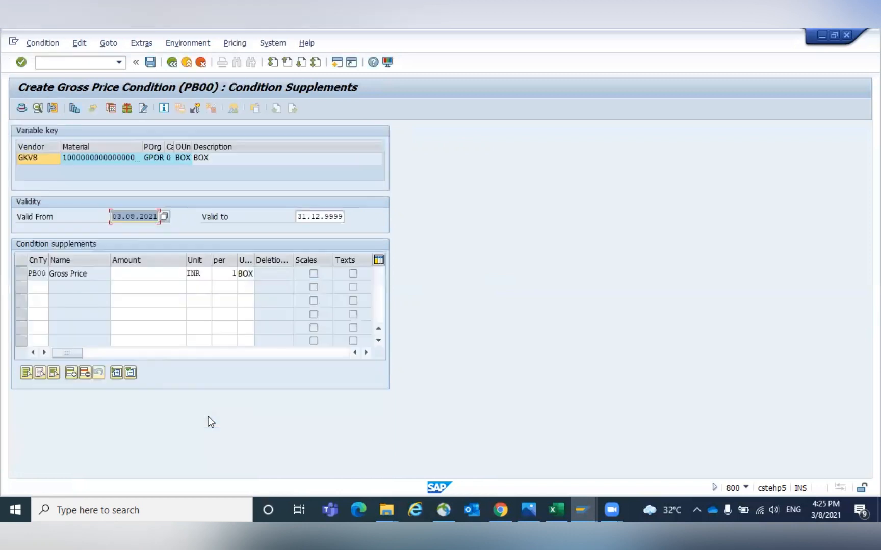
click(160, 275)
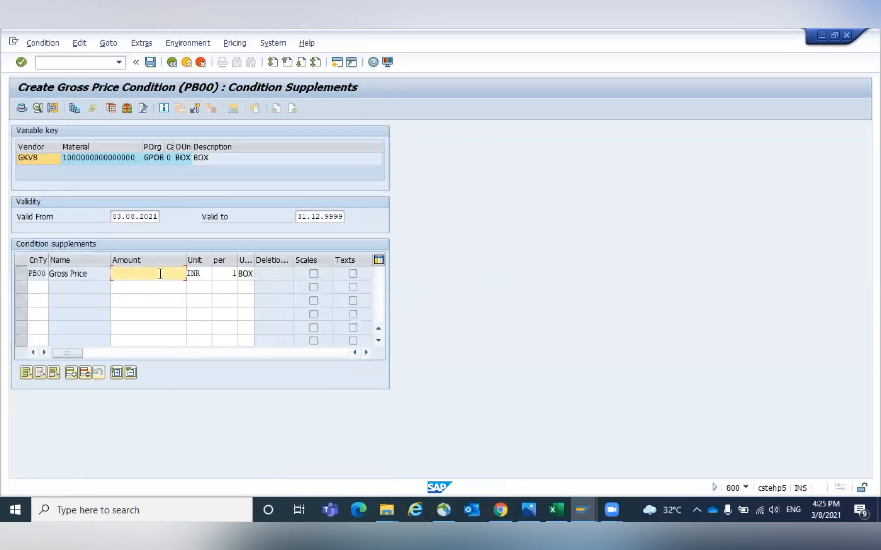
text(2200)
key(Return)
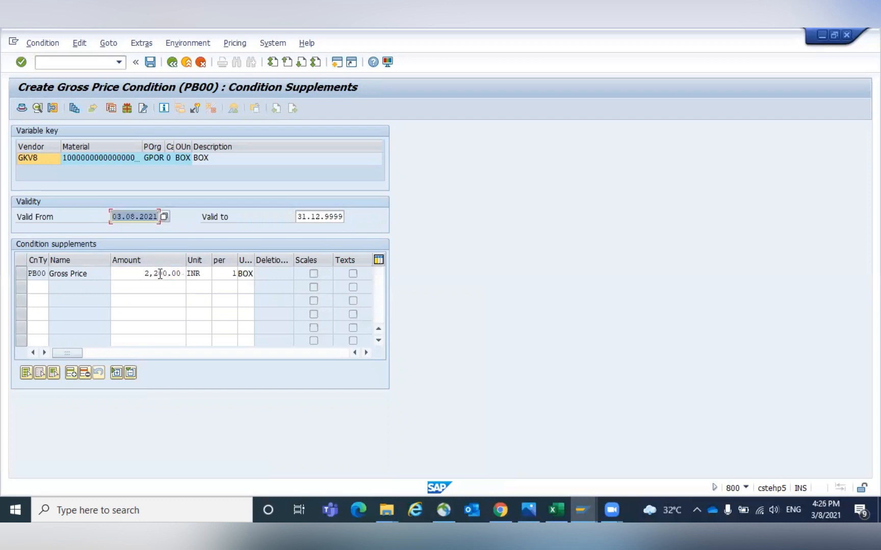
click(171, 63)
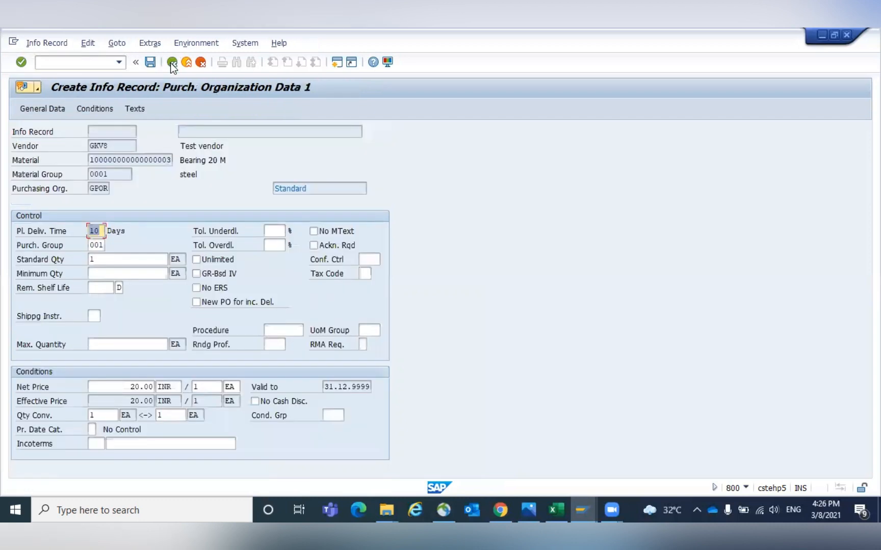
- Open the EA gross price condition and save the info record
click(96, 109)
click(63, 321)
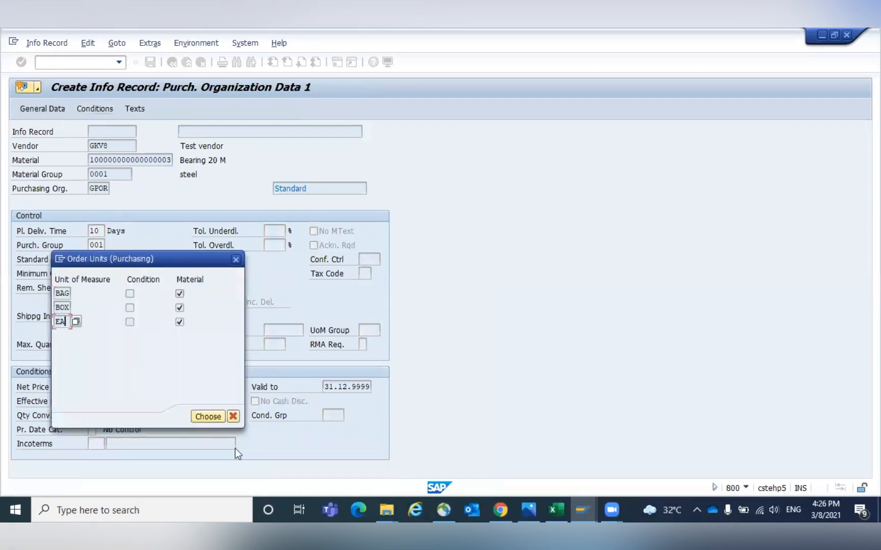
click(208, 417)
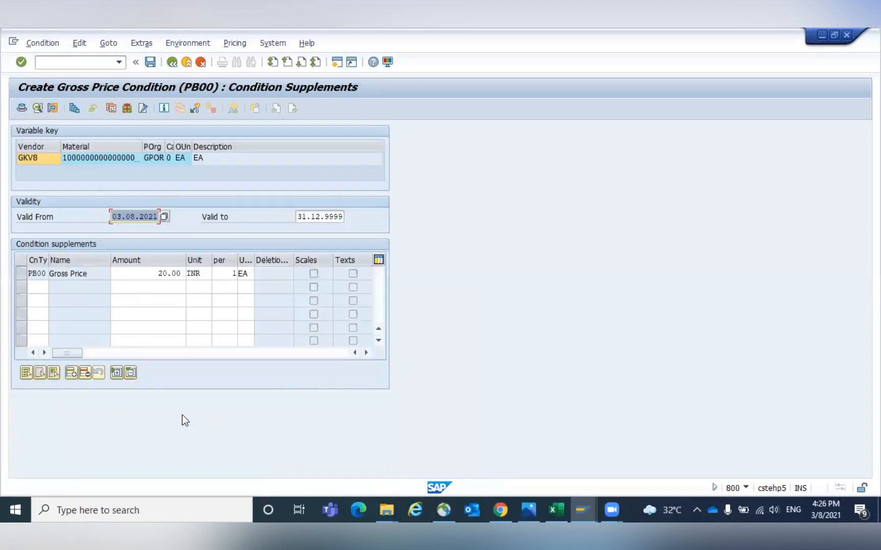
click(135, 271)
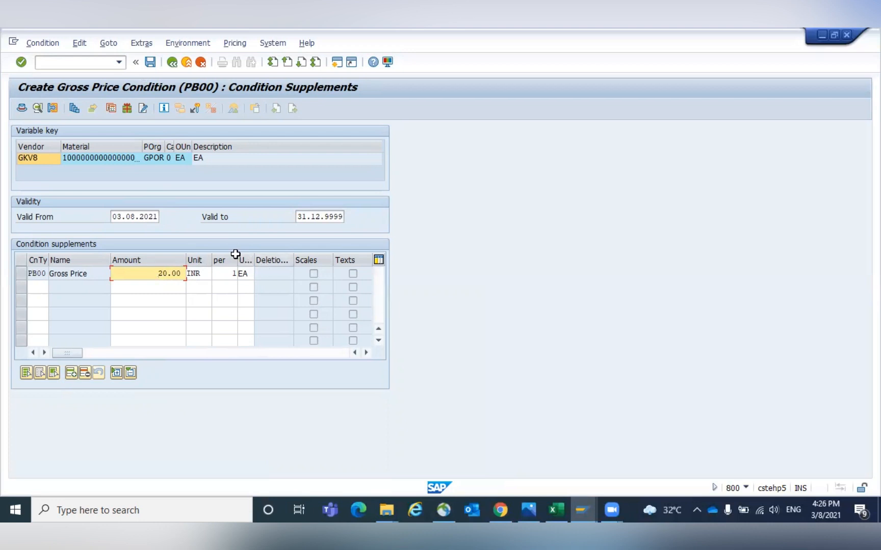
click(151, 66)
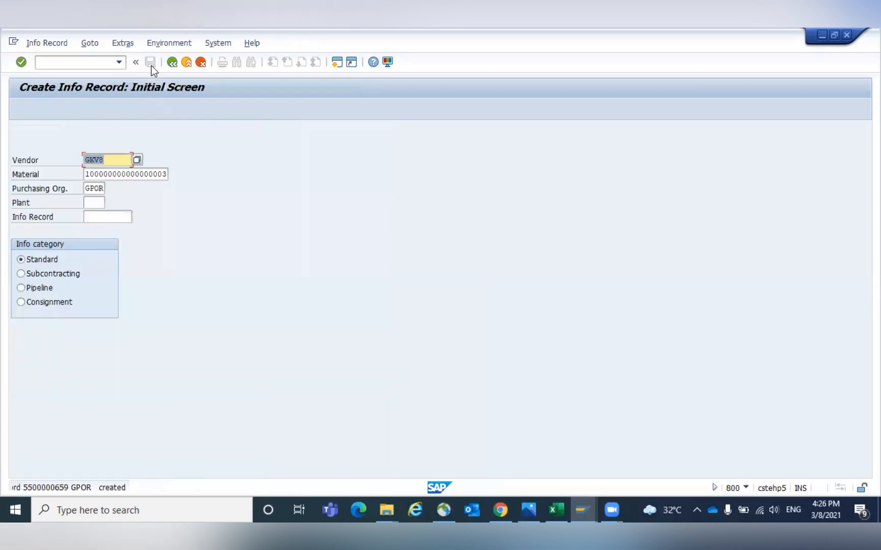
- Examine the accesses defined in purchasing access sequence 0002 Gross Price
click(58, 62)
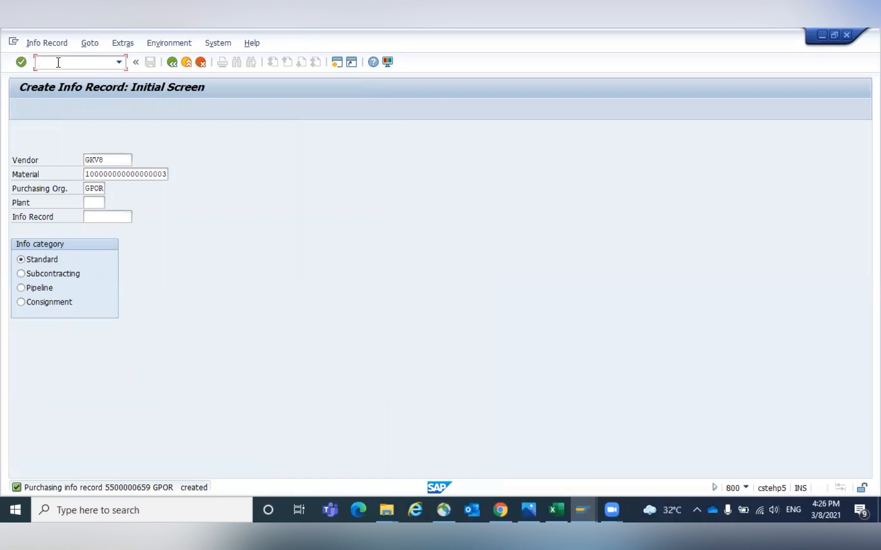
click(581, 502)
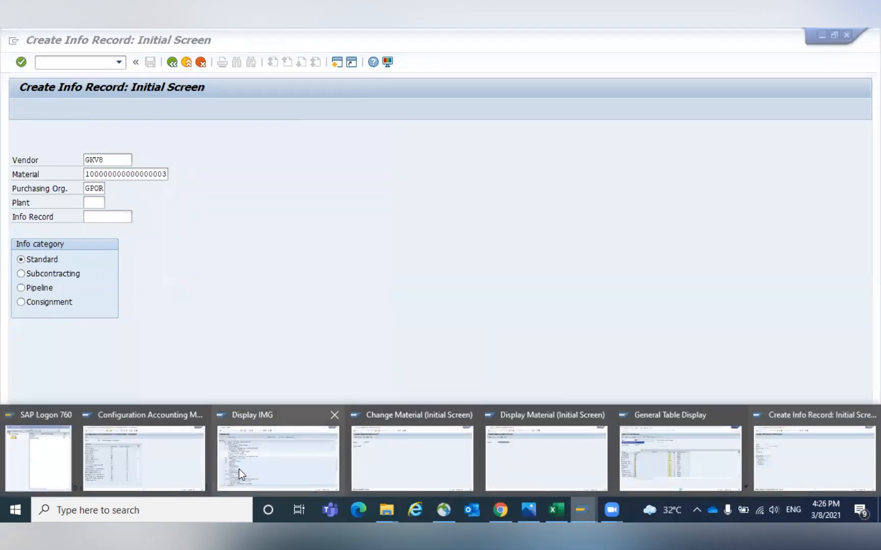
click(255, 466)
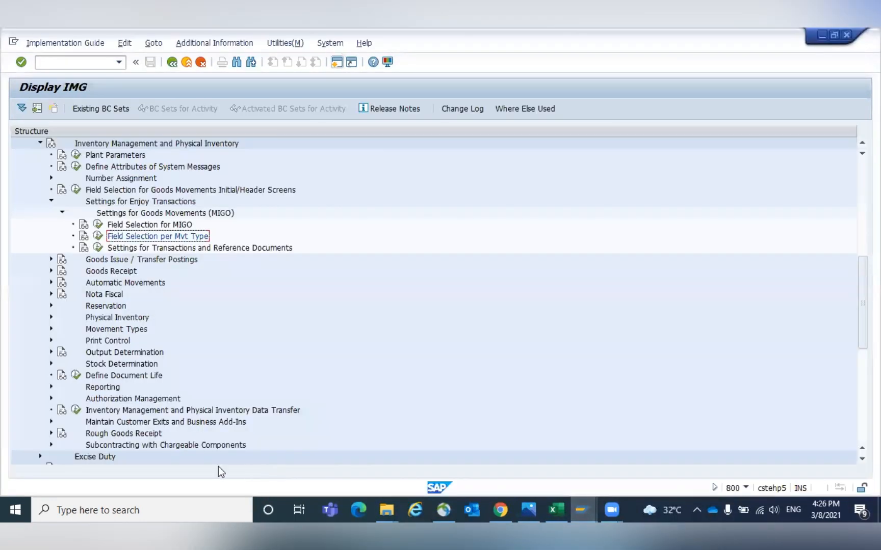
click(57, 62)
text(/N)
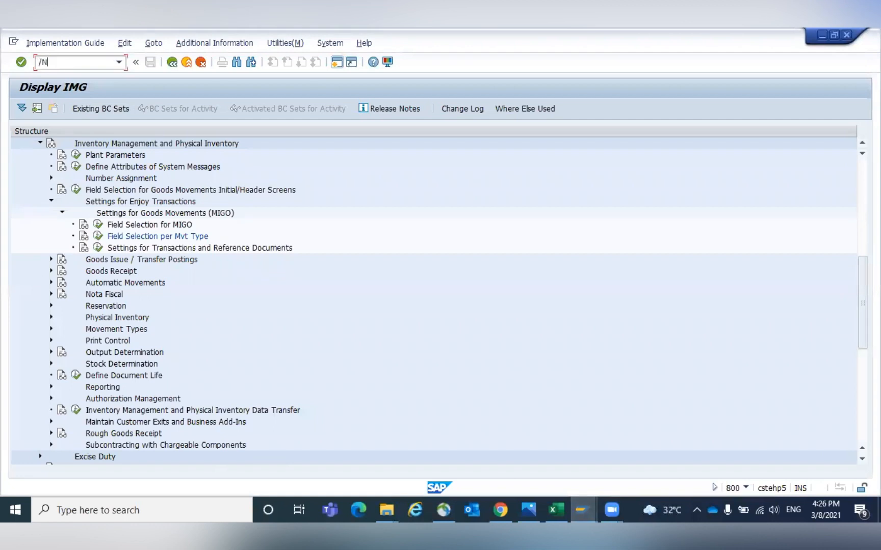
text(M/07)
key(Return)
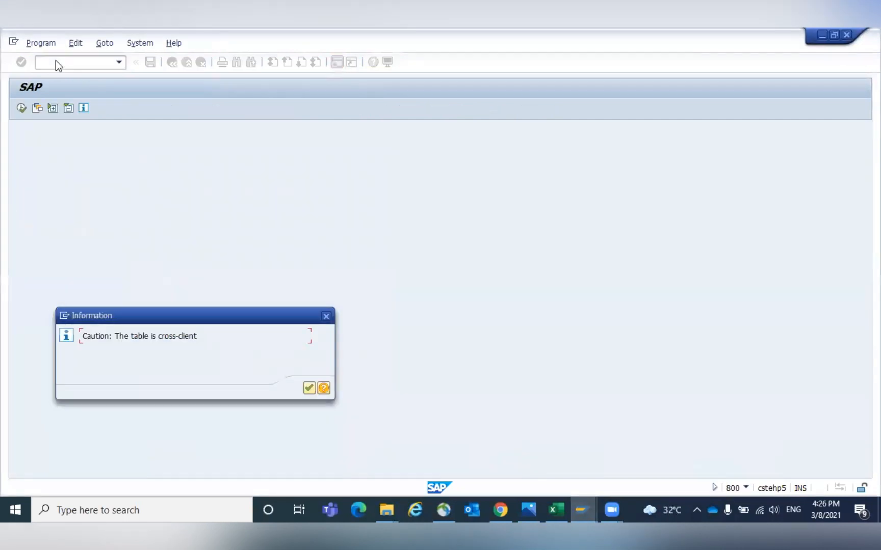
key(Return)
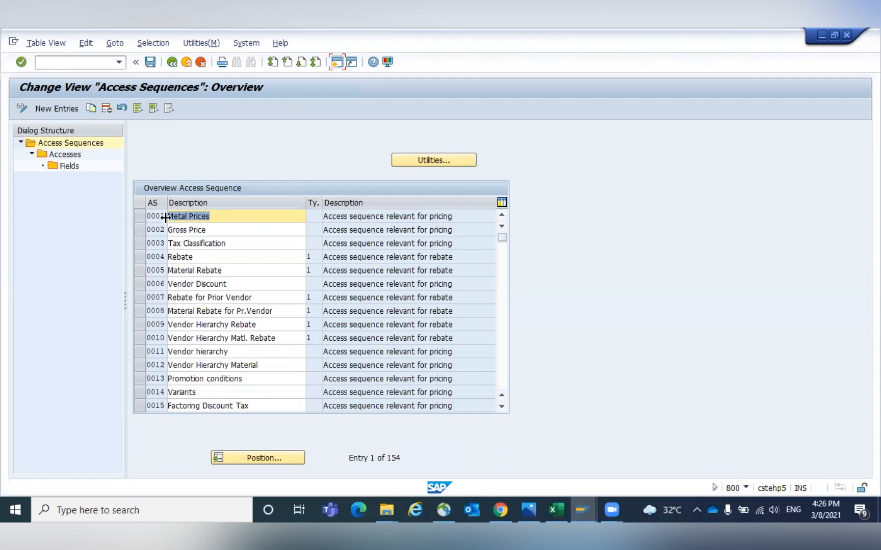
click(139, 230)
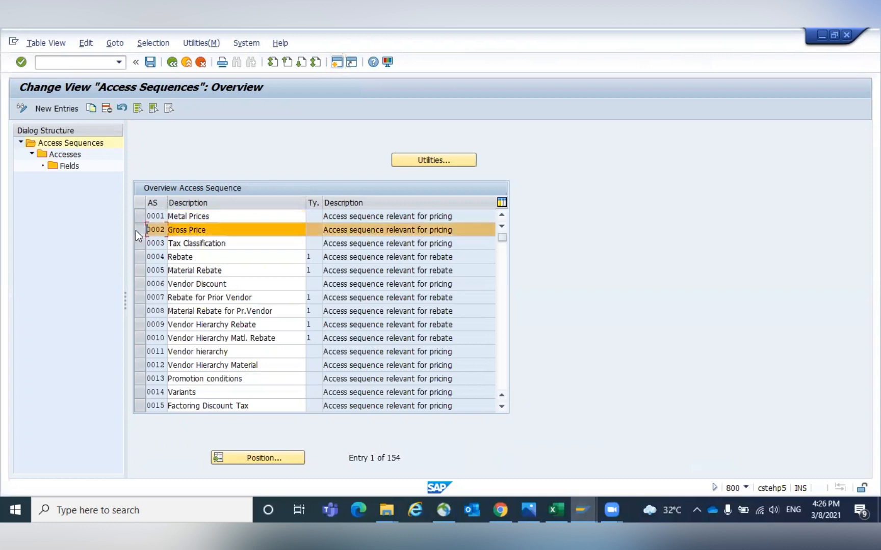
click(220, 229)
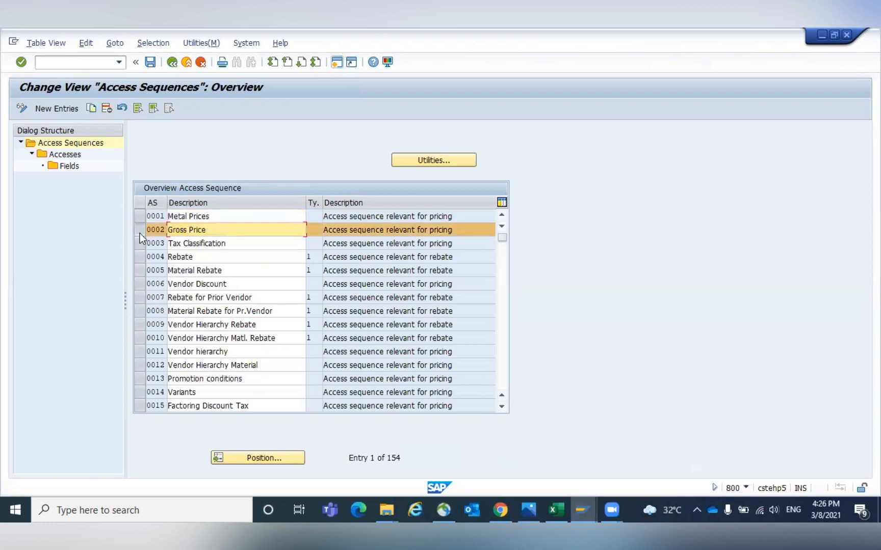
double_click(64, 153)
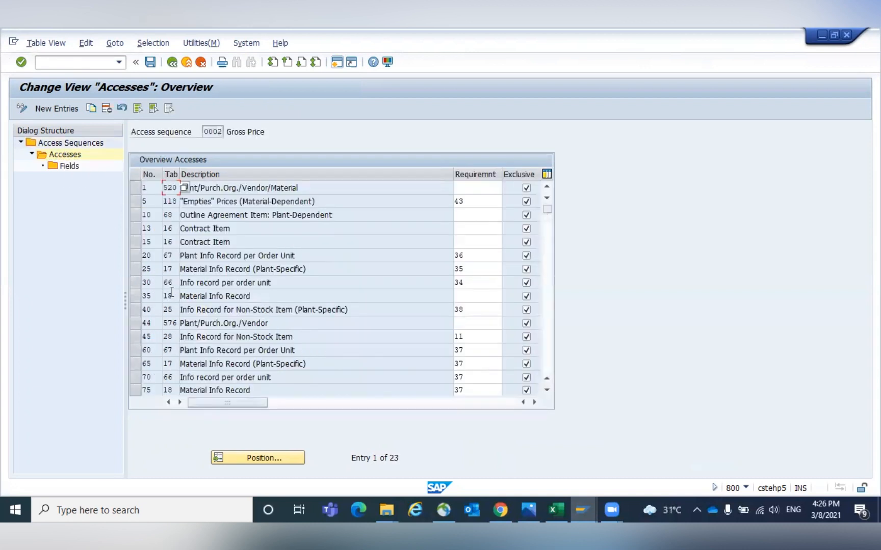
click(136, 283)
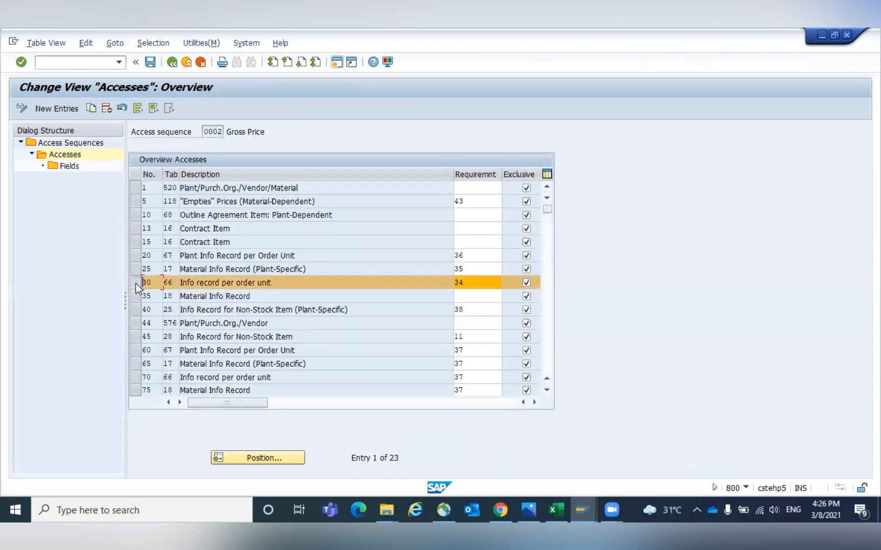
click(135, 255)
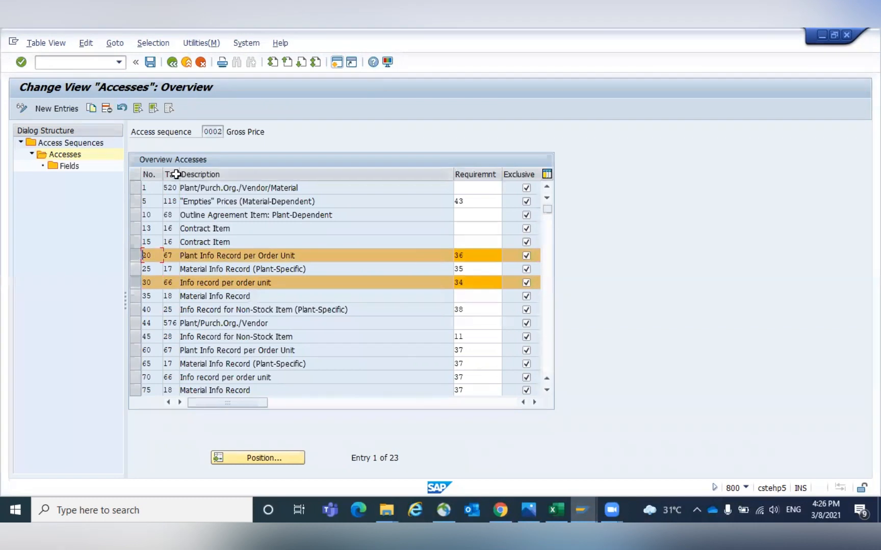
drag(179, 174, 203, 173)
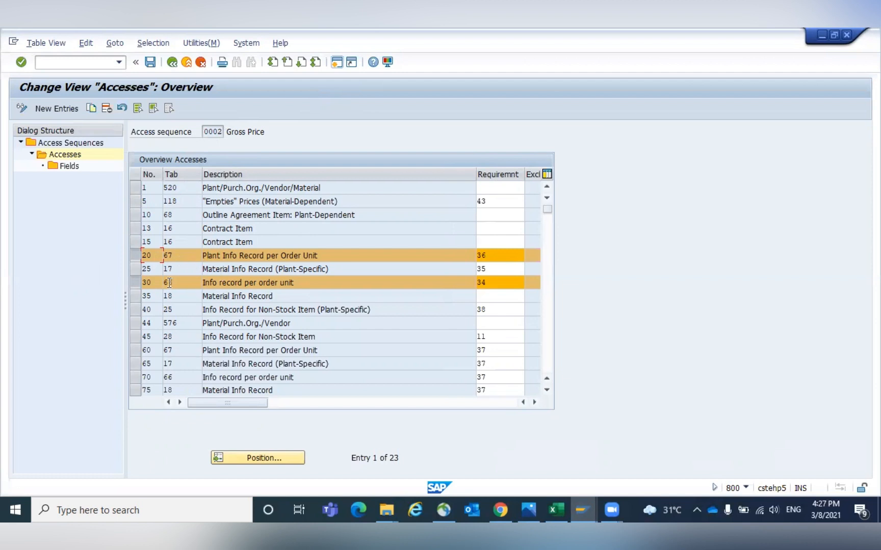
click(173, 66)
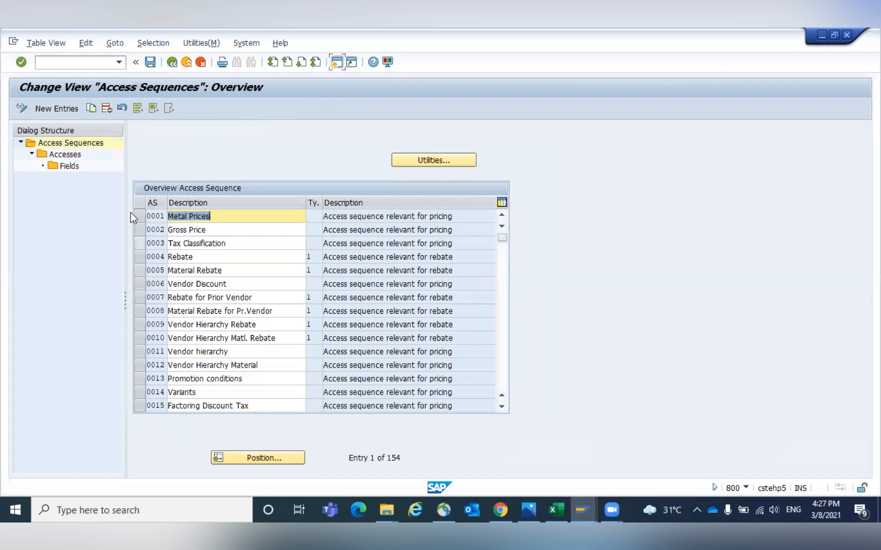
click(174, 63)
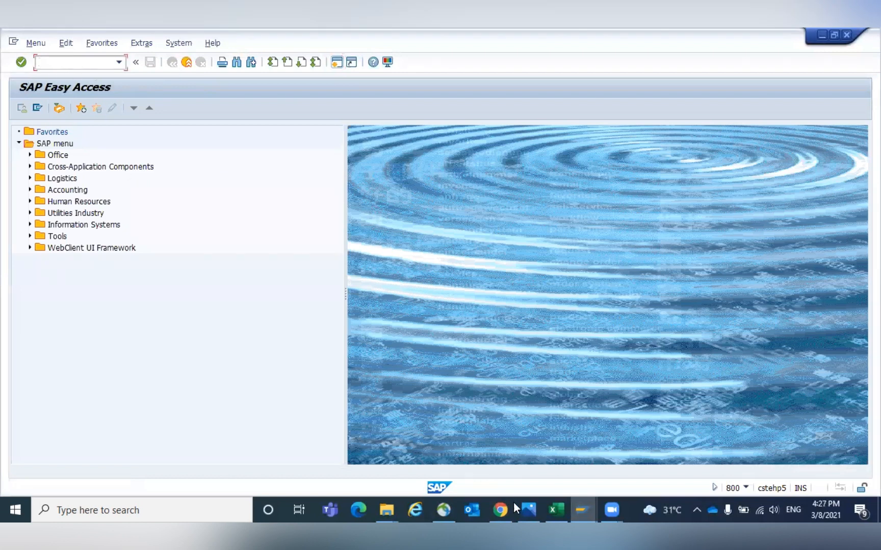
- Display the info record for vendor GKV8 and material Bearing 20 M and view its BAG gross price condition
text(/NME13)
key(Return)
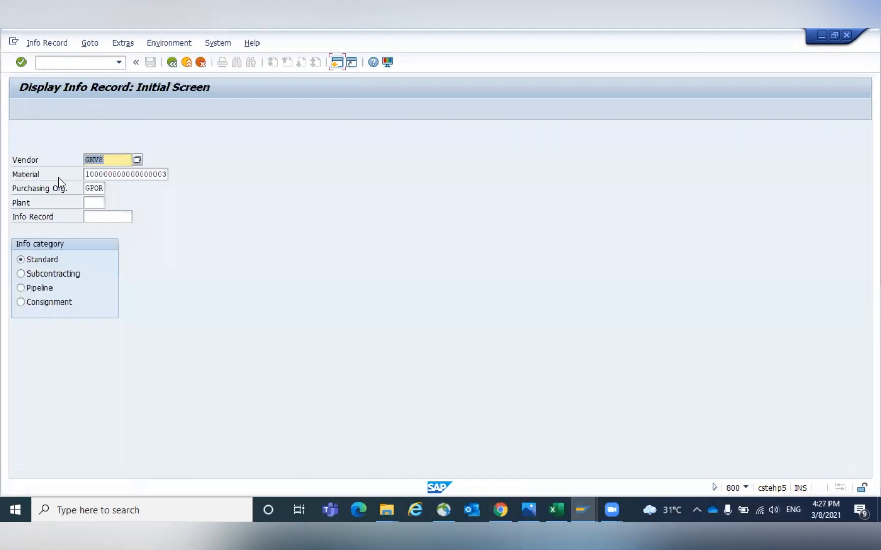
click(92, 204)
key(Return)
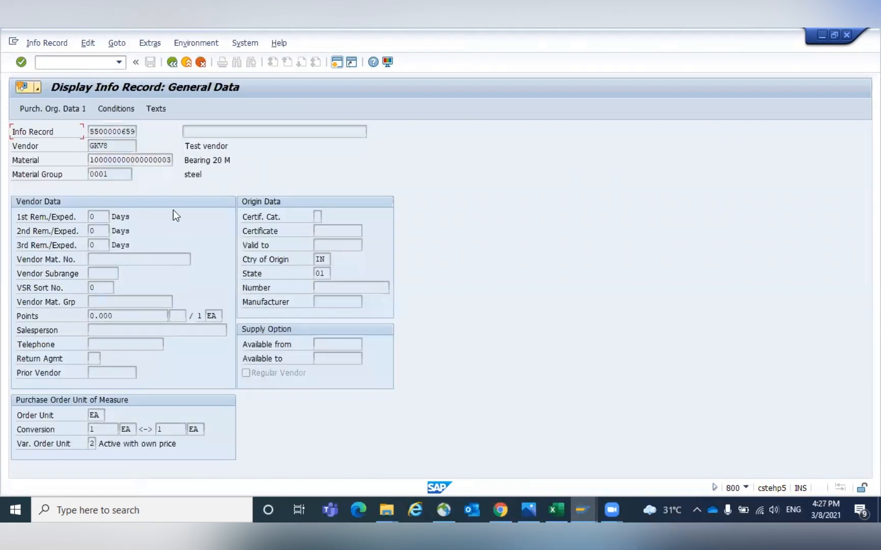
click(119, 108)
double_click(65, 293)
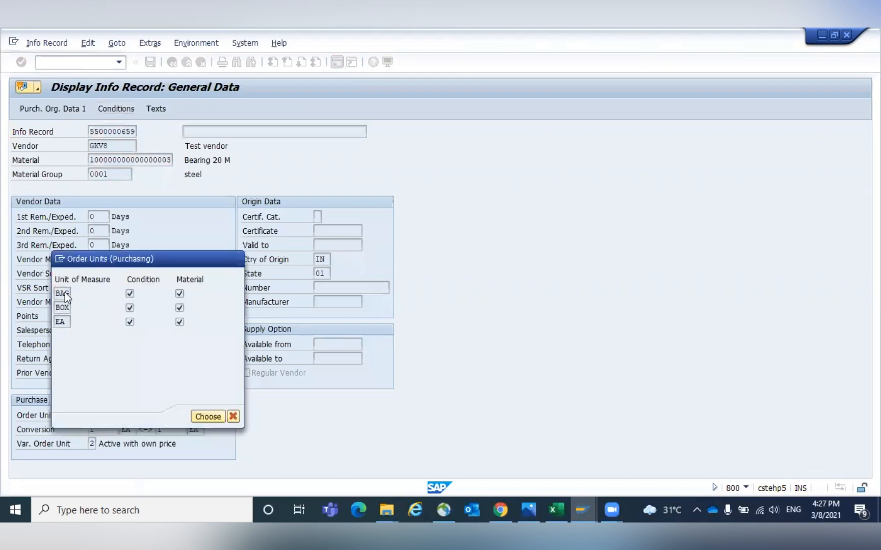
click(45, 274)
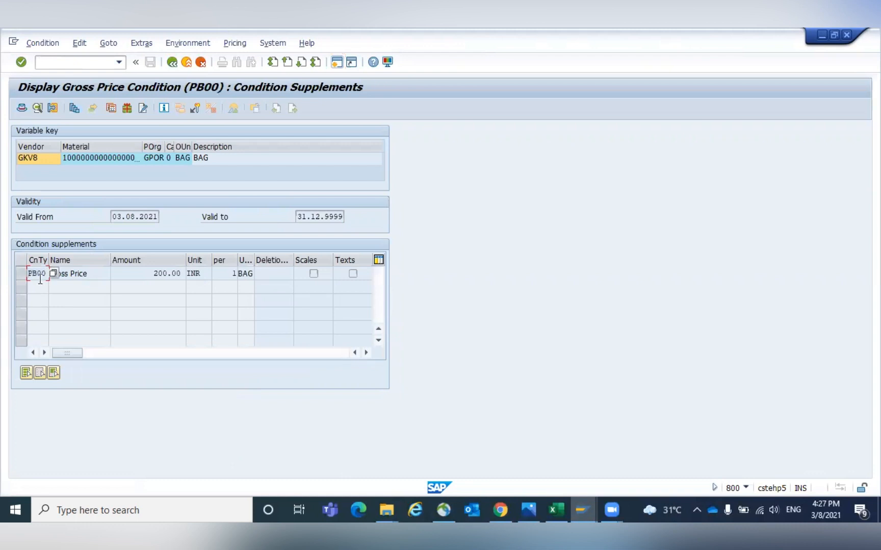
double_click(39, 273)
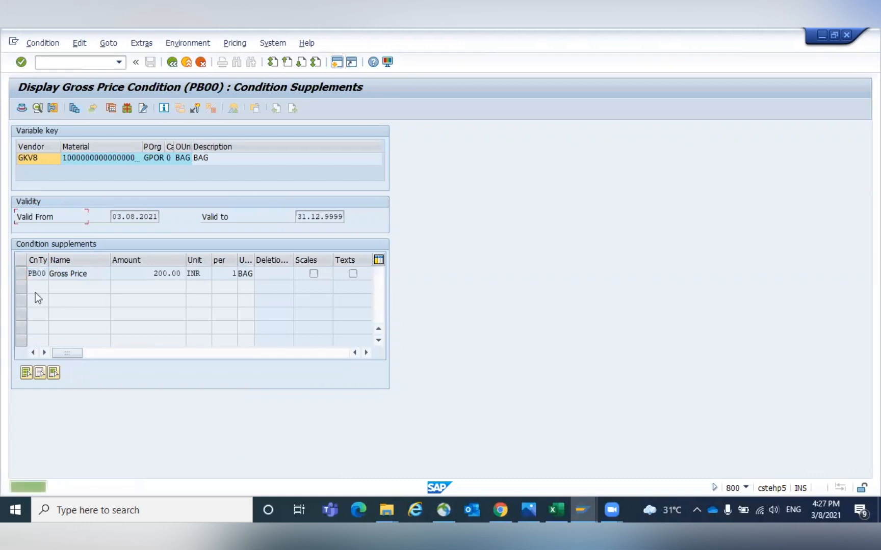
click(49, 61)
text(/)
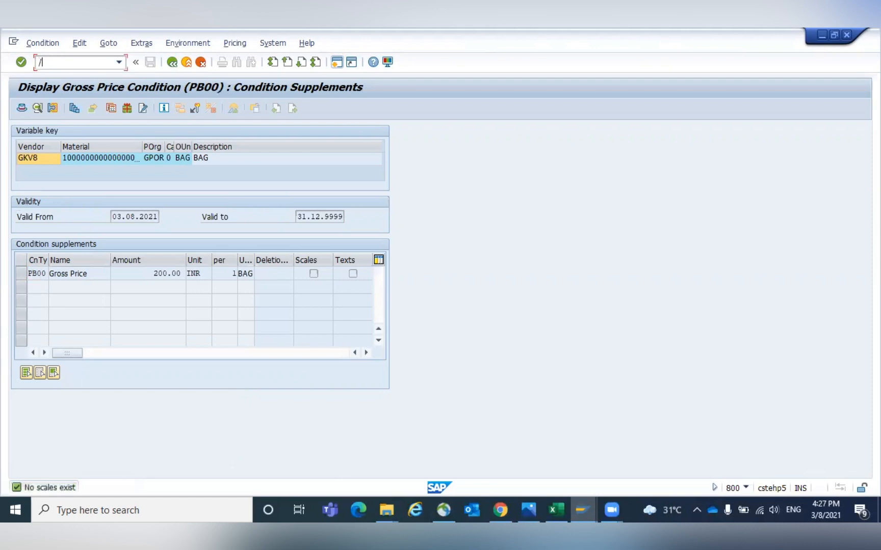
text(NM/04)
key(Return)
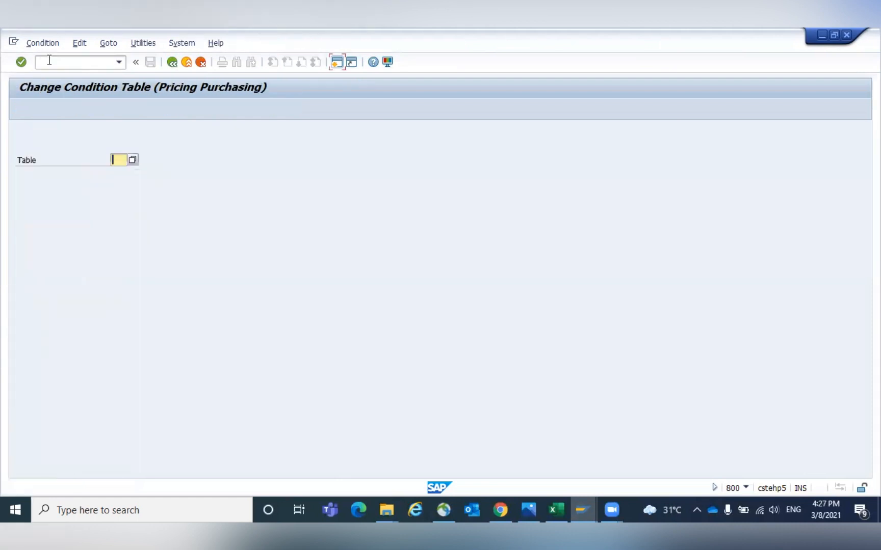
- Review the details of condition type PB00, including its access sequence, in the purchasing condition types
click(49, 61)
text(/NM/05)
key(Return)
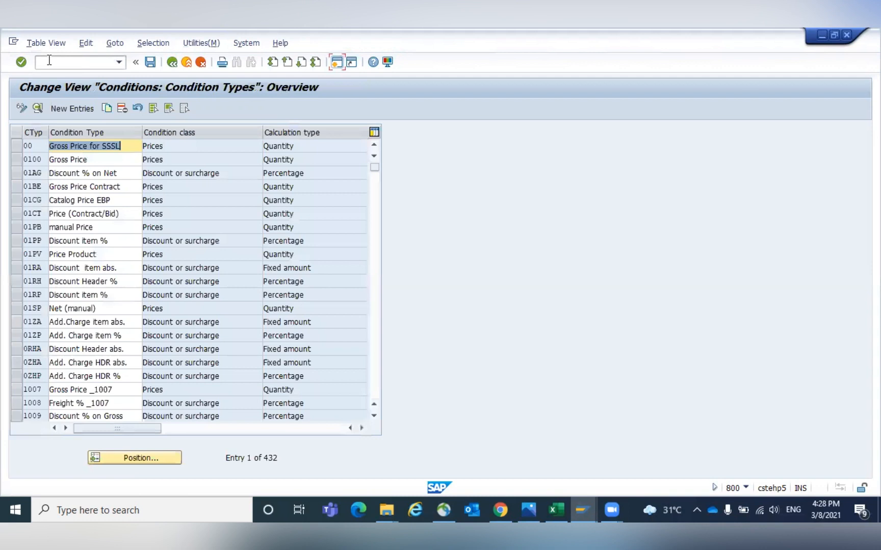
click(134, 458)
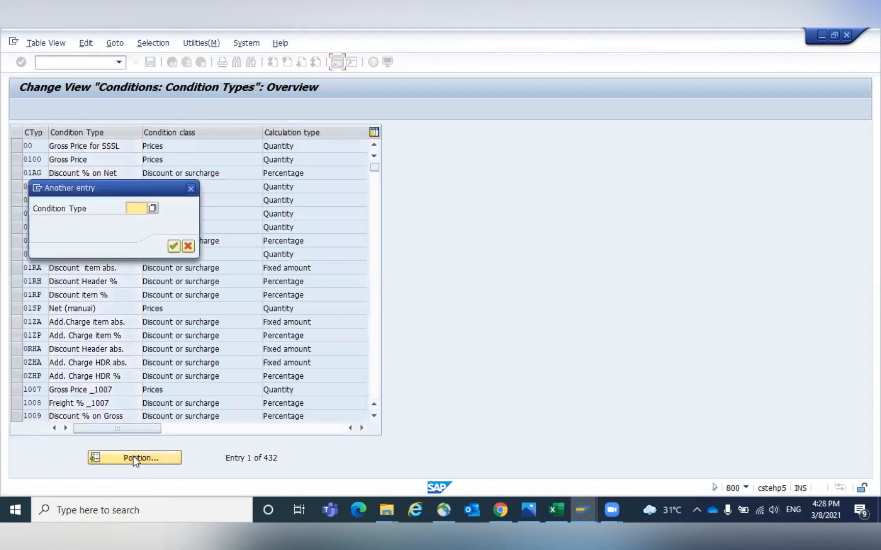
text(PB00)
key(Return)
click(17, 146)
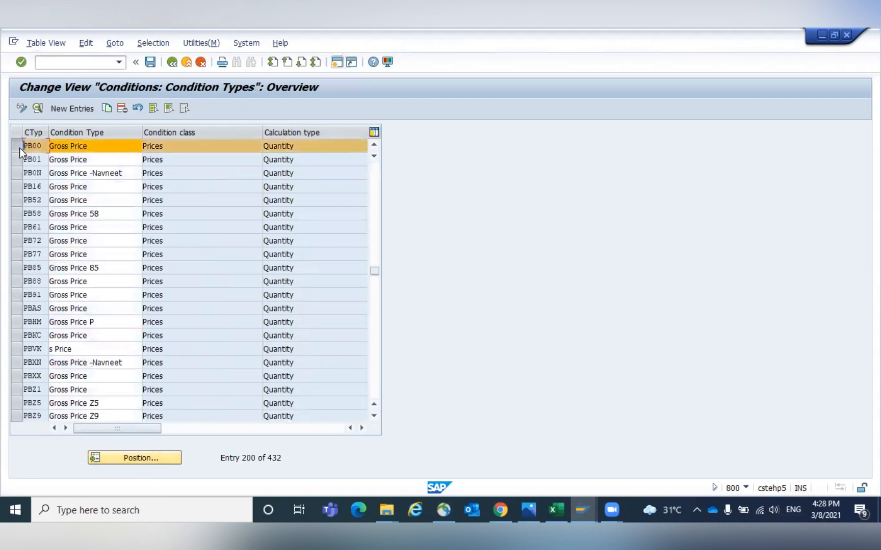
click(37, 109)
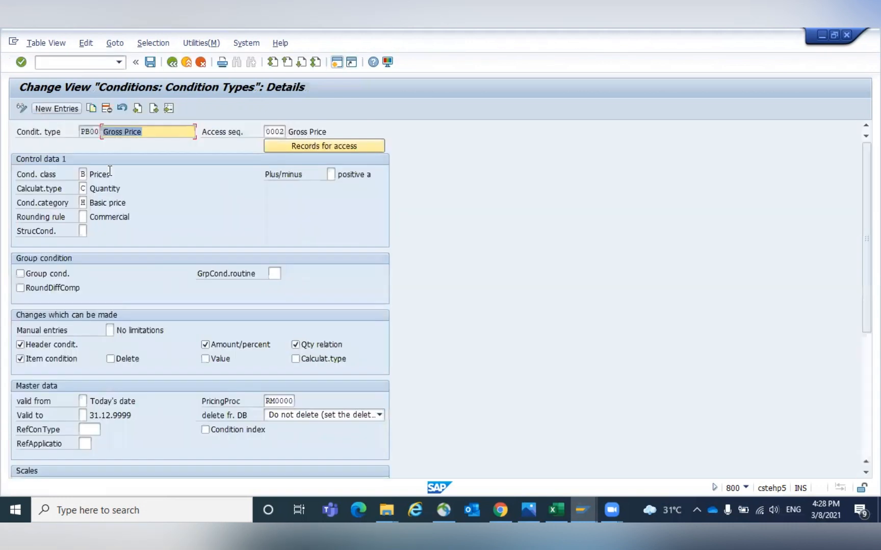
click(267, 131)
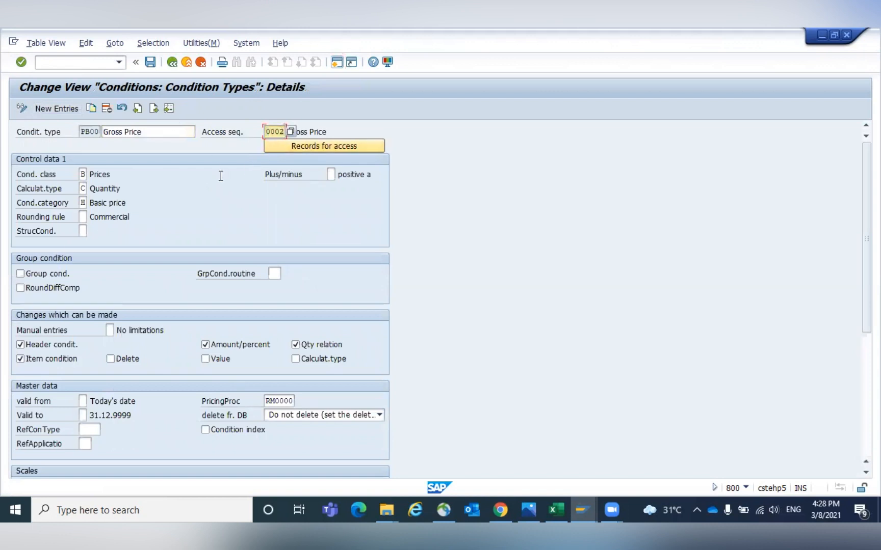
click(172, 62)
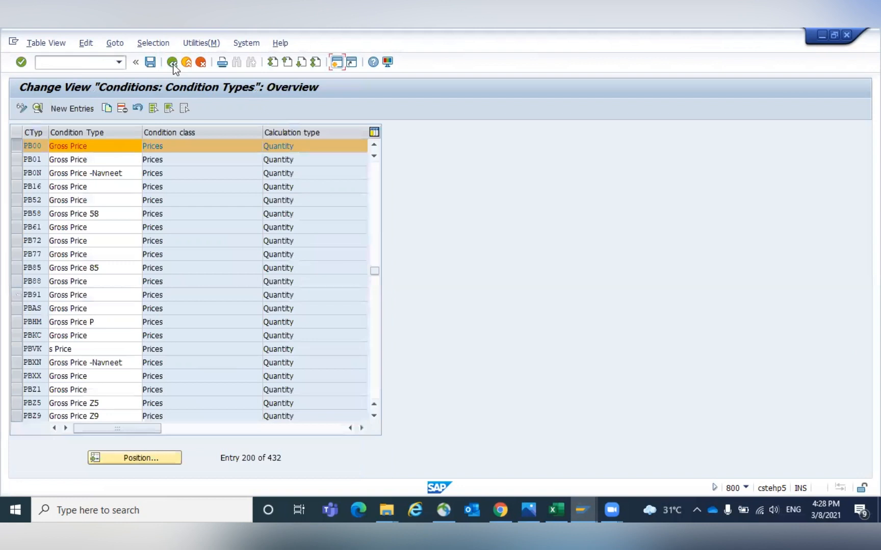
click(172, 63)
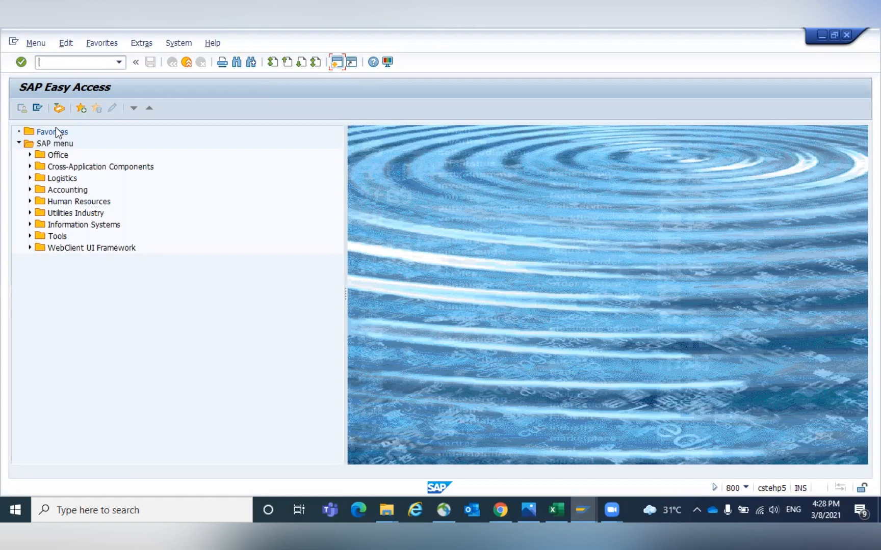
- Start a purchase order for vendor GKV8 with purchasing organization GPOR, purchasing group 001 and company code GKCC
click(589, 504)
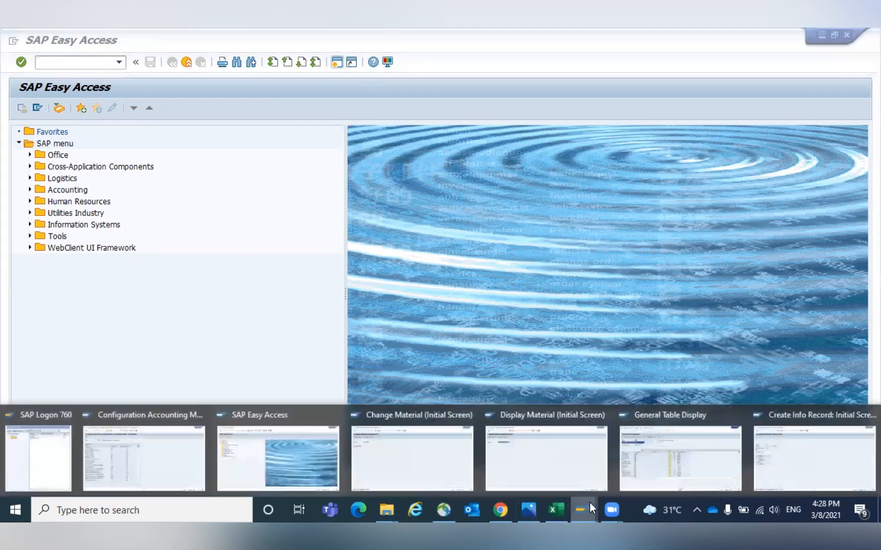
click(231, 307)
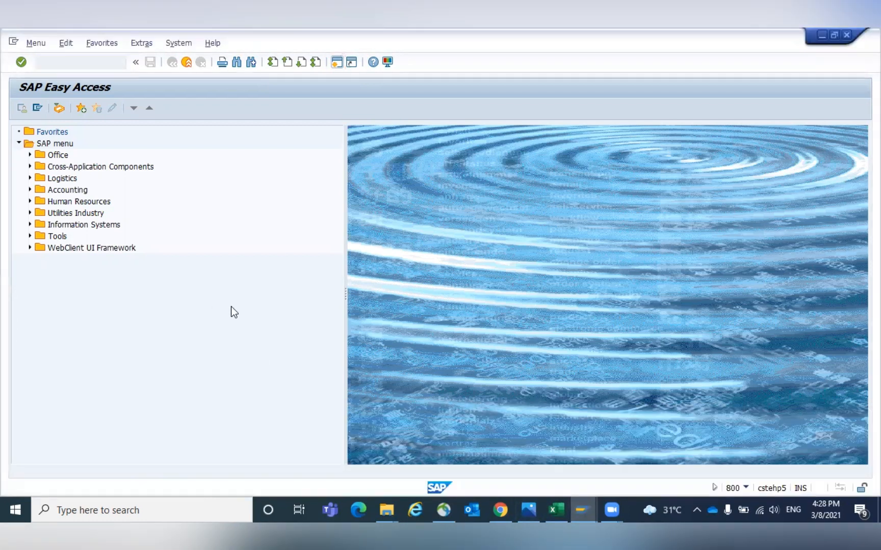
click(53, 64)
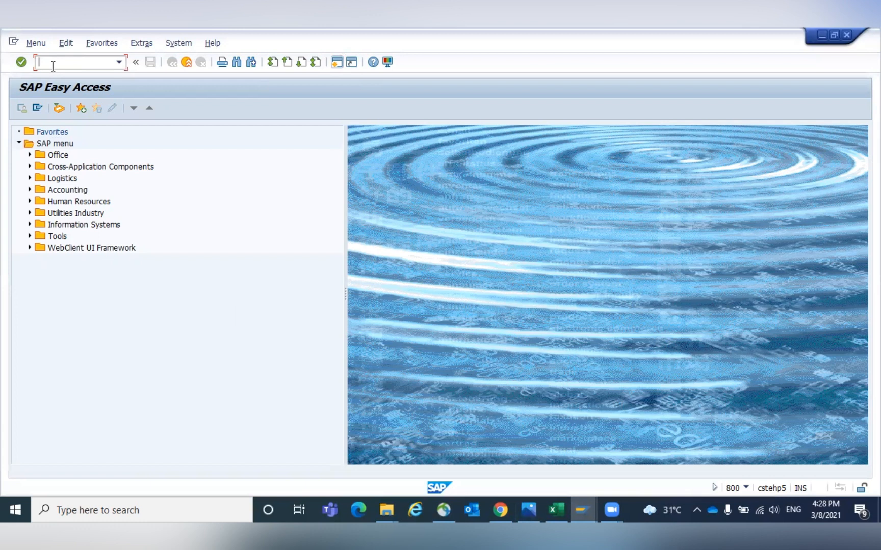
text(/NME21N)
key(Return)
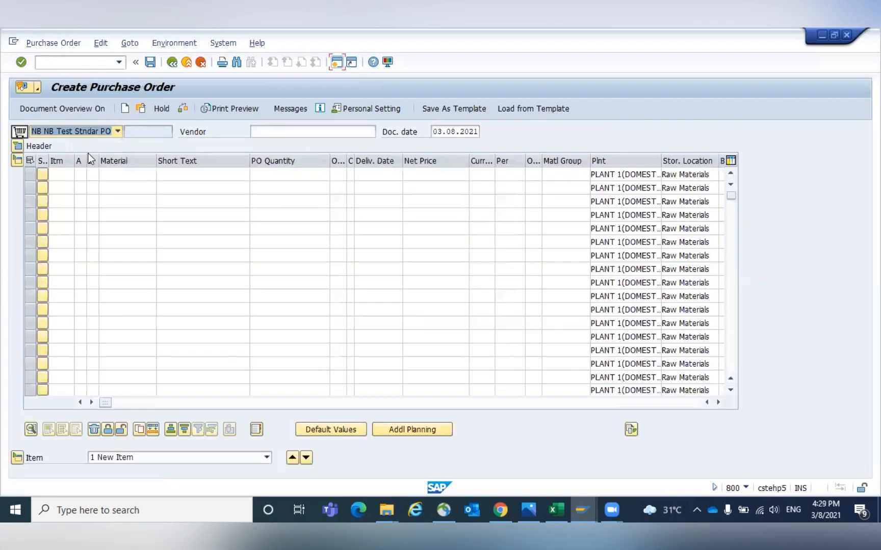
click(275, 132)
text(G)
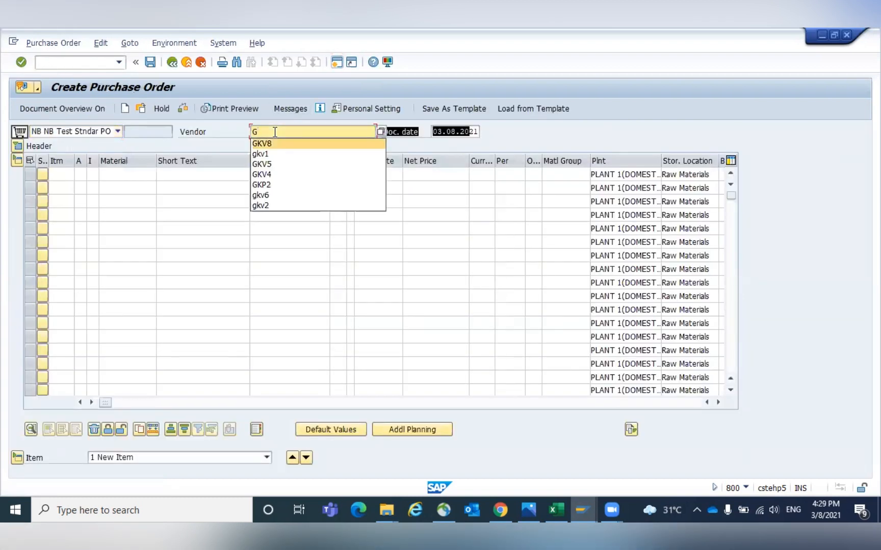
key(Return)
key(Return)
text(GPOR)
key(Tab)
text(001)
key(Tab)
text(GKCC)
key(Return)
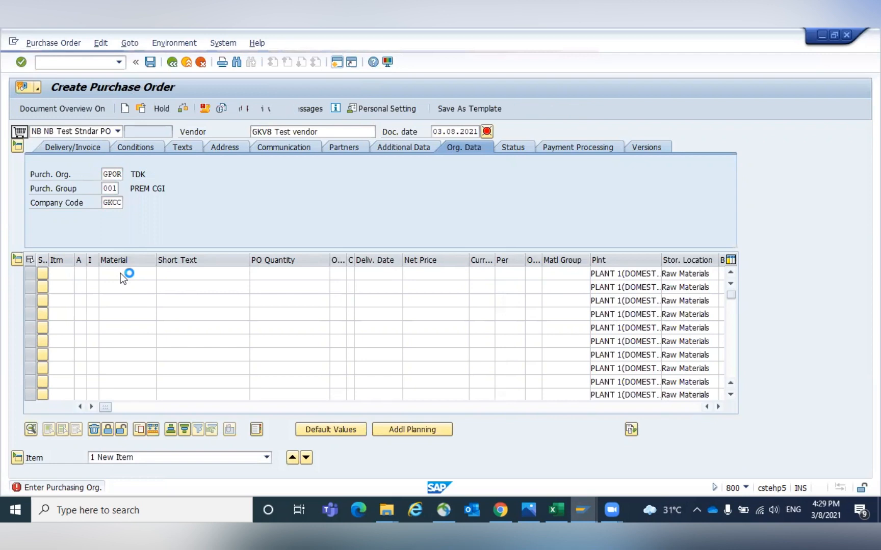
- Mark the purchase order version as completed and enter change reason 001
click(115, 205)
key(Tab)
text(00)
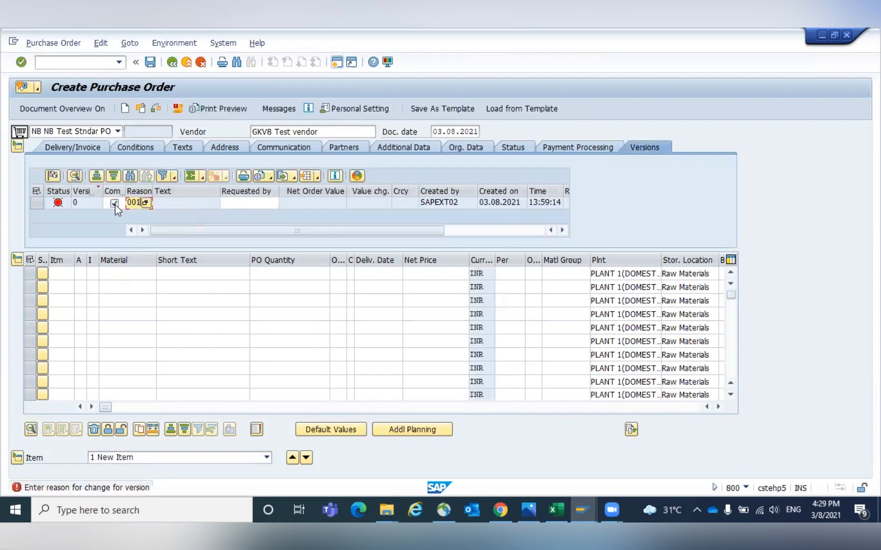
- Add an item for material Bearing 20 M, copying its material number from the info record window
click(109, 274)
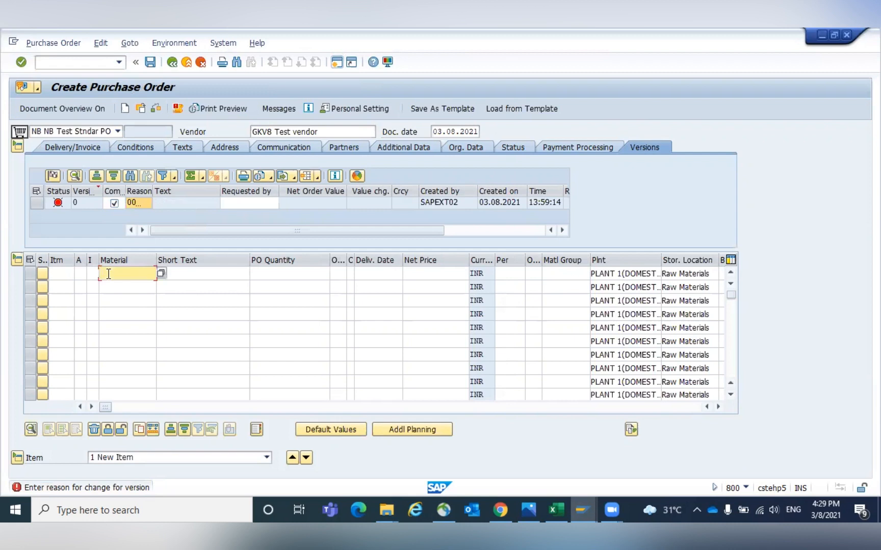
text(1)
key(BackSpace)
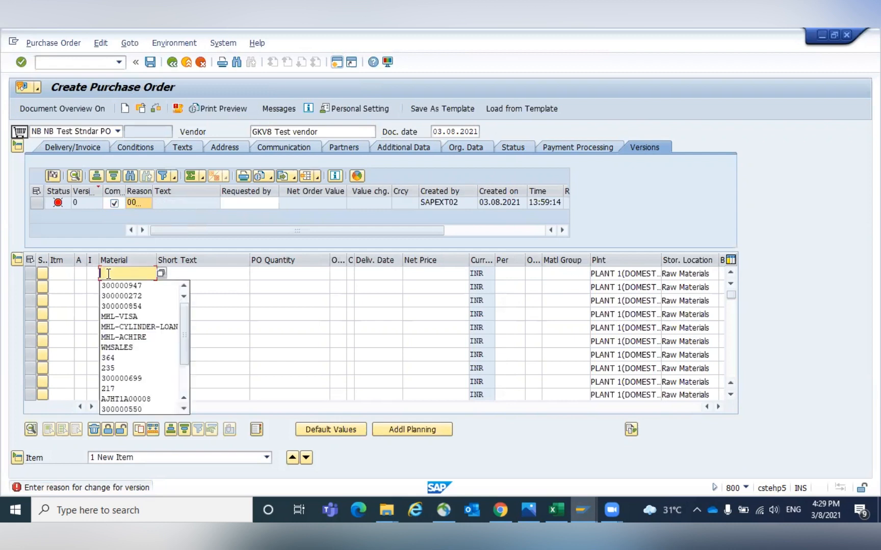
key(alt+Tab)
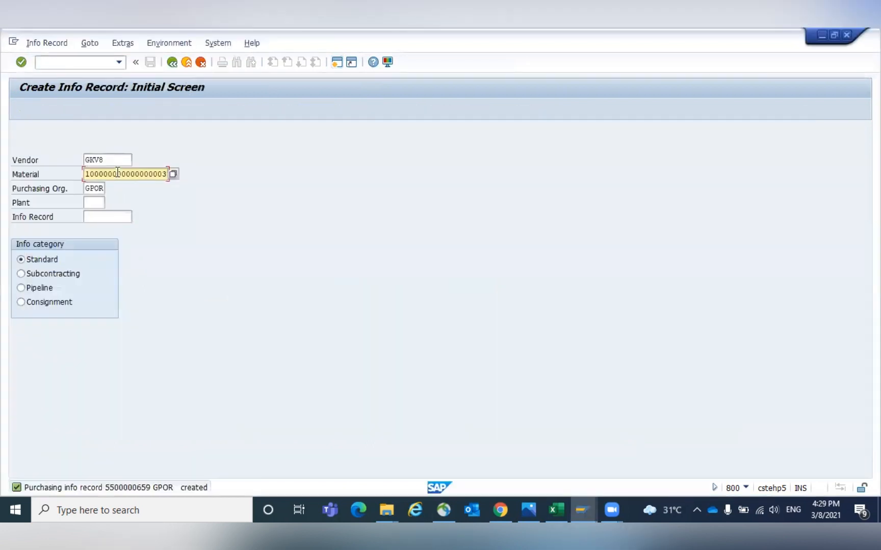
double_click(118, 174)
key(ctrl+c)
key(alt+Tab)
key(ctrl+v)
key(Return)
- Set the item's plant to GKP1 and storage location to 0003
click(624, 175)
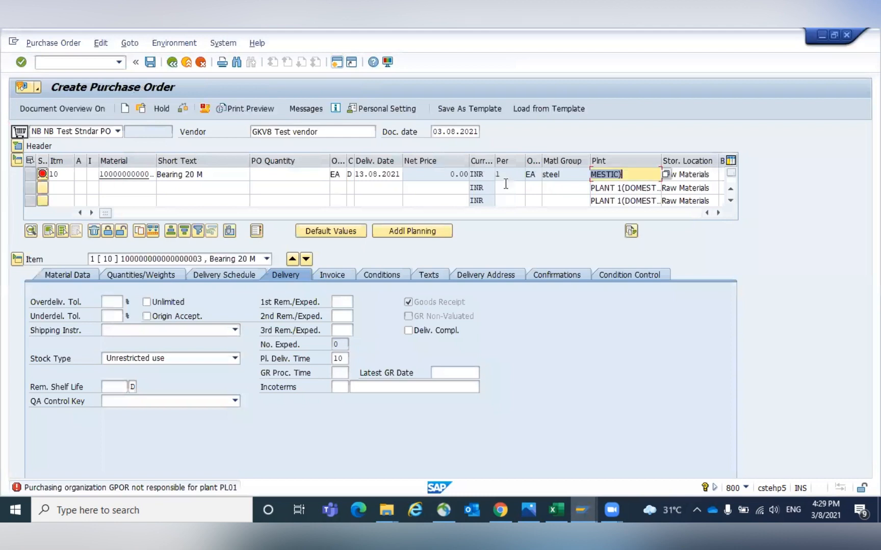
text(GKP1)
key(Tab)
text(0003)
key(Return)
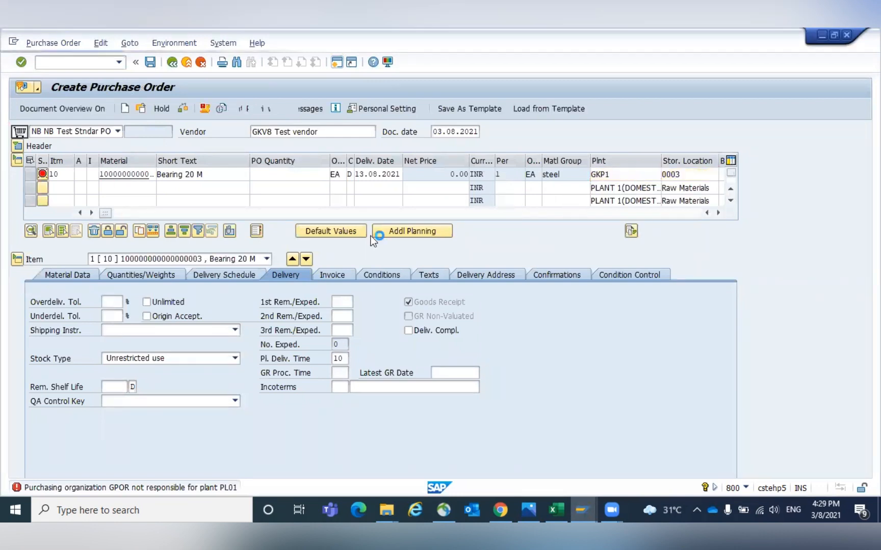
- Enter a PO quantity of 10 for the item and select its PB00 gross price condition
click(283, 175)
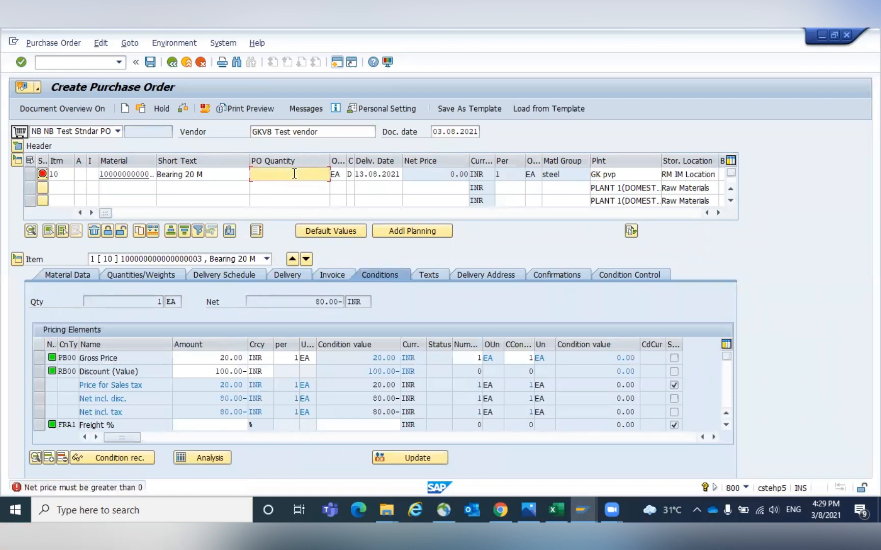
text(10)
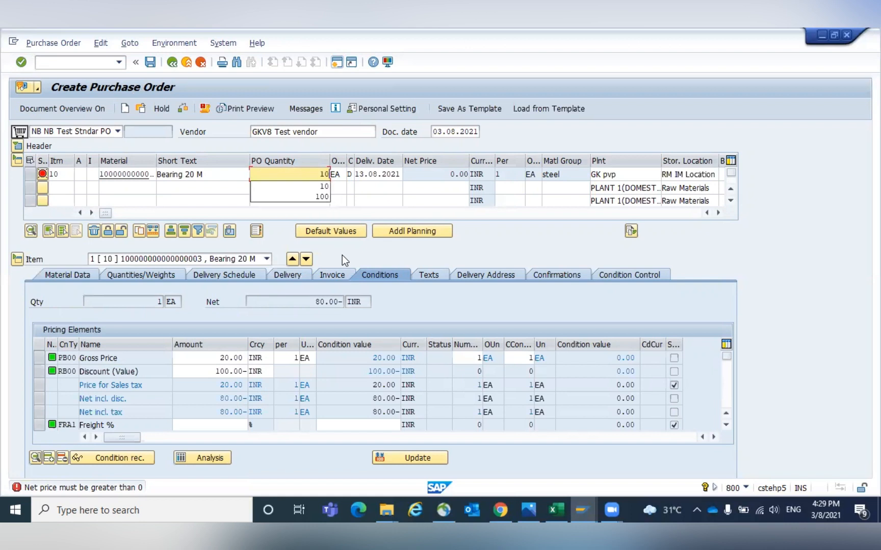
key(Return)
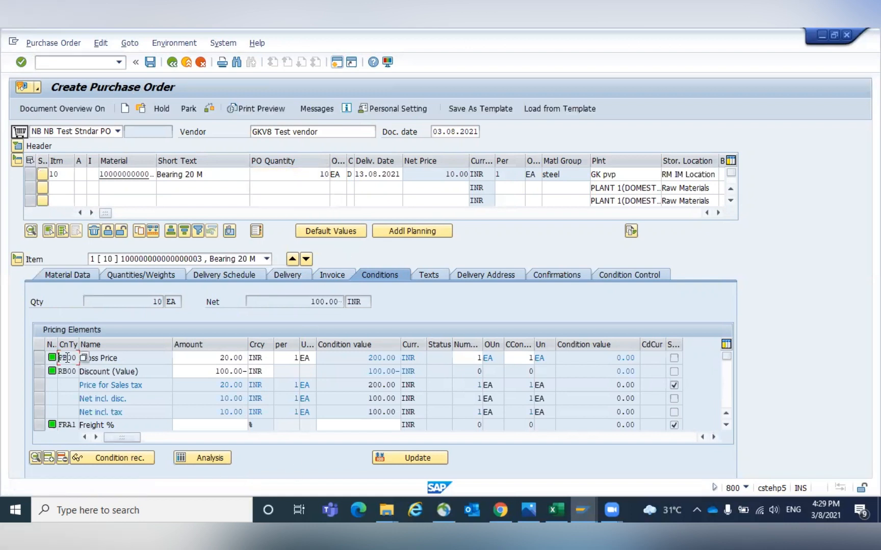
click(33, 358)
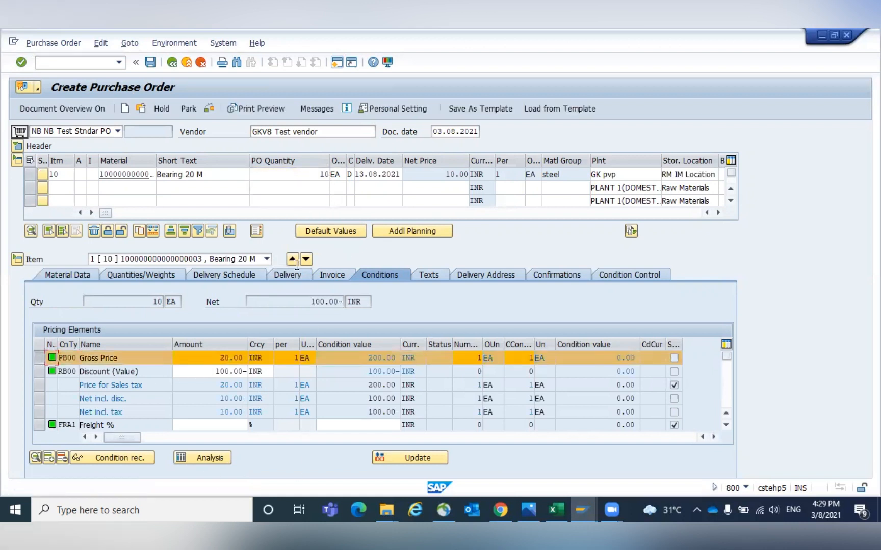
- Change the item's order unit to BOX to check the resulting gross price
double_click(343, 175)
text(BO)
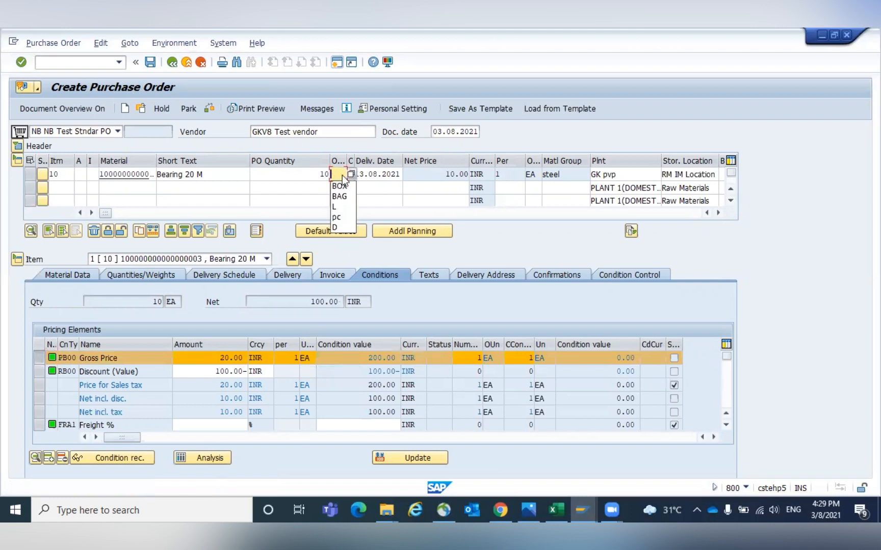
text(X)
key(Return)
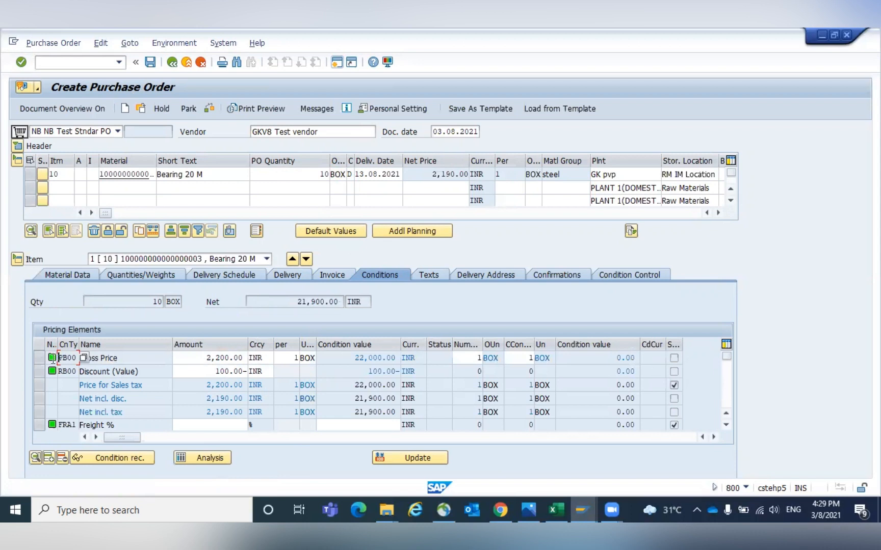
click(39, 358)
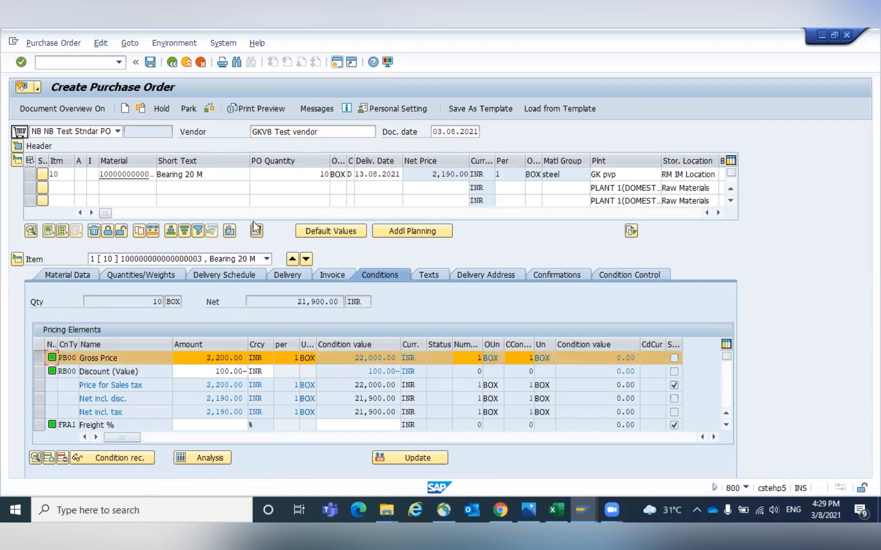
- Change the item's order unit to BAG and check the PB00 gross price condition
click(339, 175)
double_click(338, 174)
text(BAG)
key(Return)
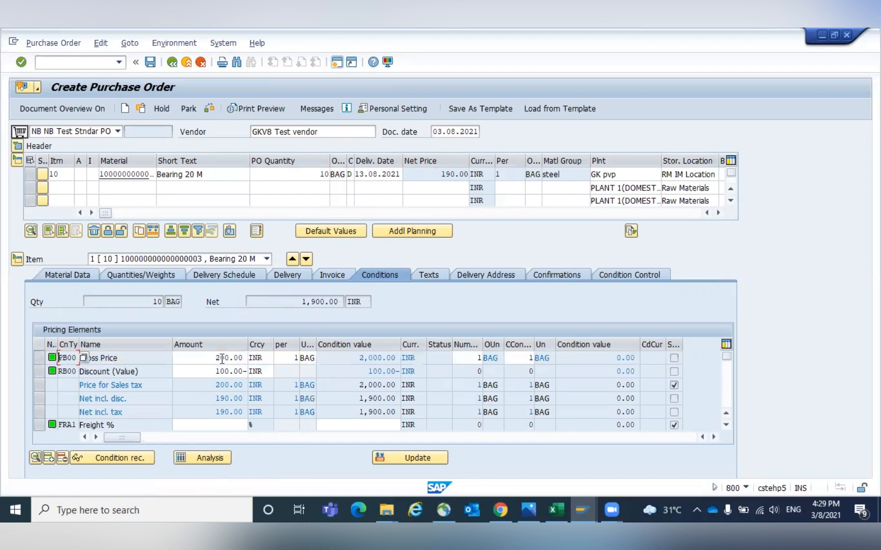
click(39, 357)
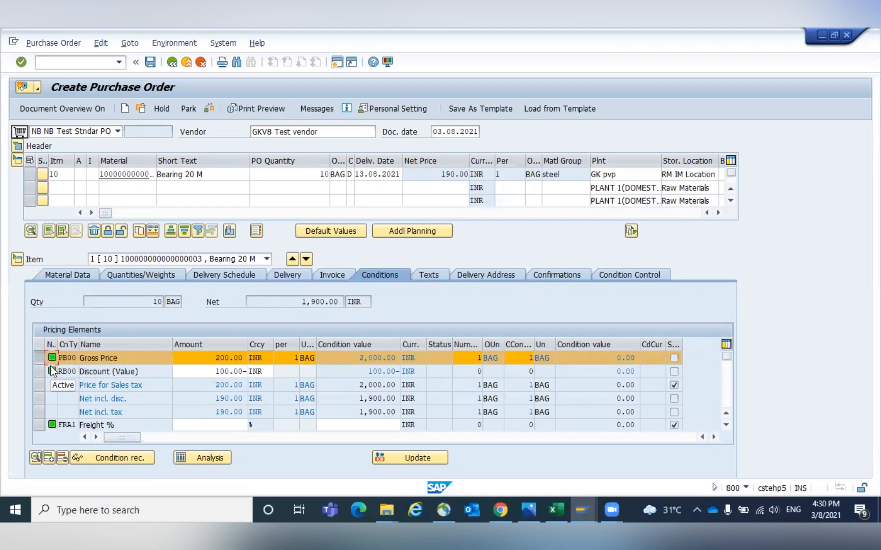
- Open transaction M/07 and examine the accesses of access sequence 0002 Gross Price, selecting accesses 20 and 30
click(70, 61)
text(/NM/07)
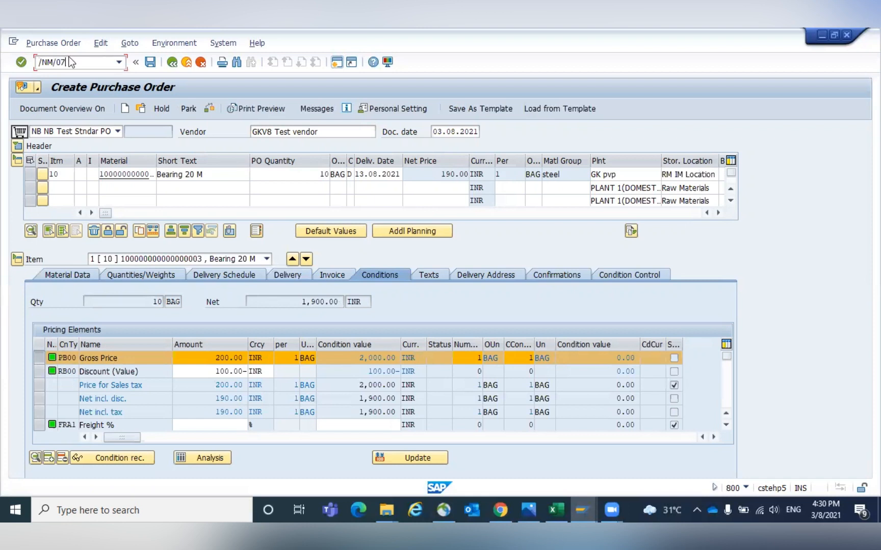
key(Return)
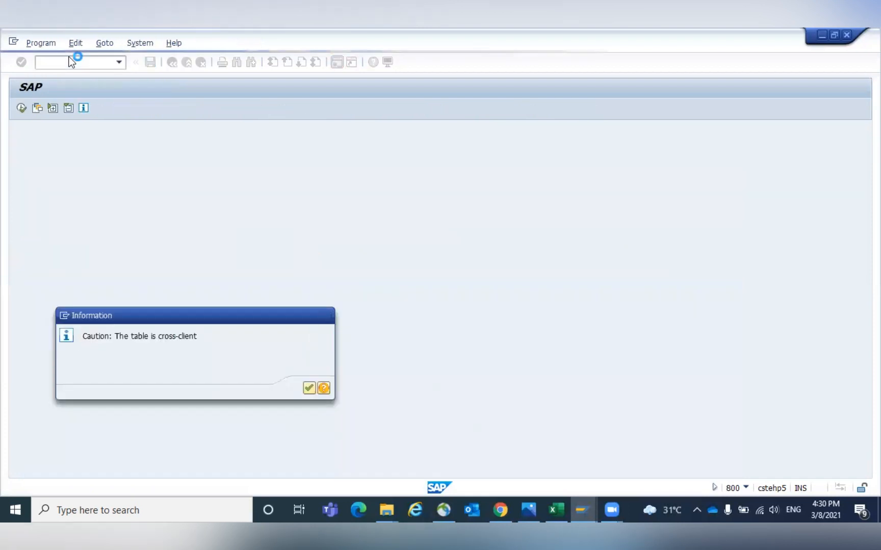
key(Return)
click(144, 231)
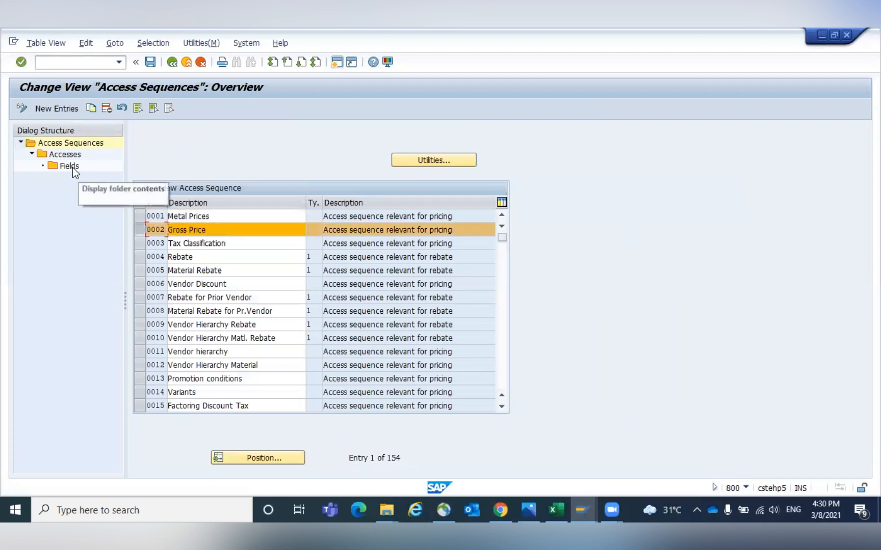
double_click(66, 155)
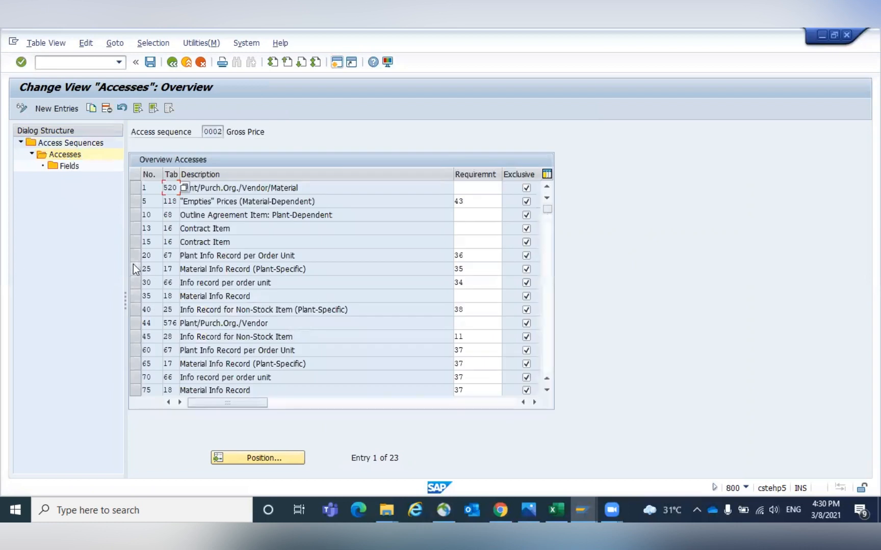
click(140, 284)
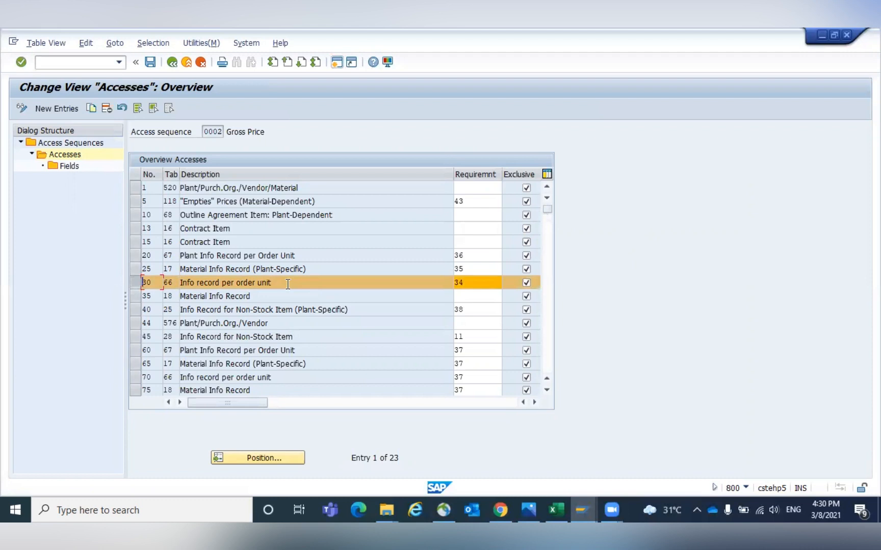
click(135, 257)
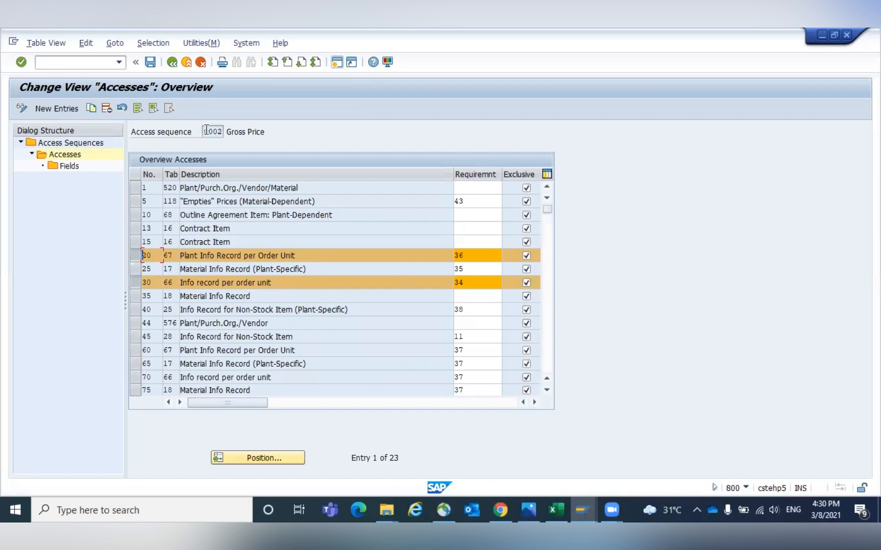
- Open the purchasing condition types, position on PB00 and display its details
drag(206, 130, 257, 131)
text(/NM/0)
key(Return)
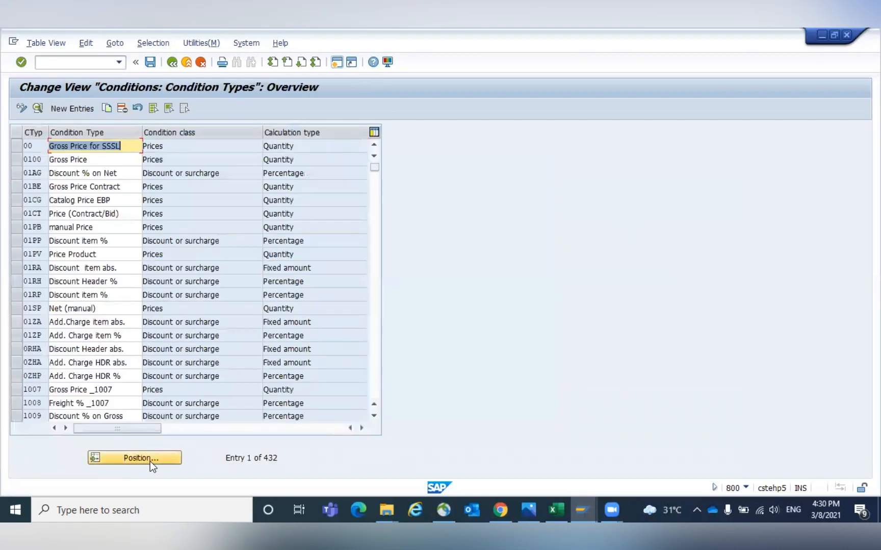
click(150, 463)
text(PB00)
key(Return)
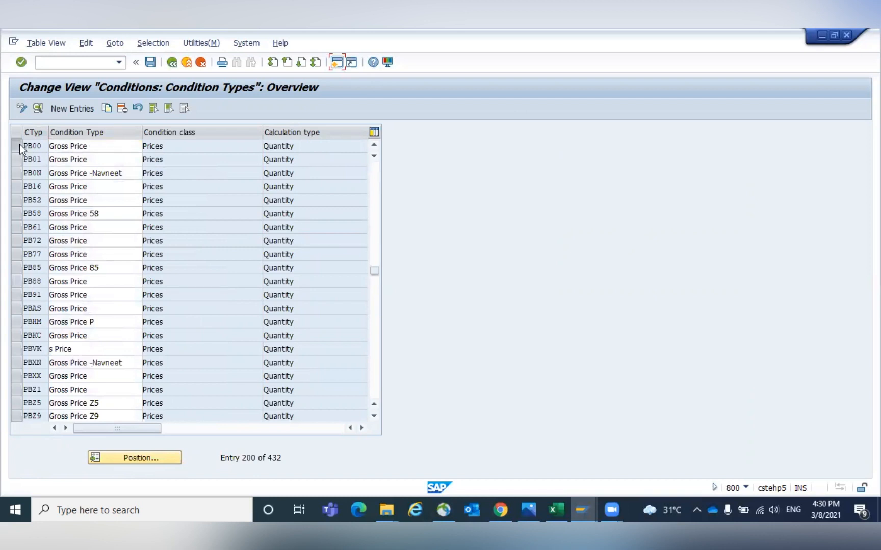
click(19, 145)
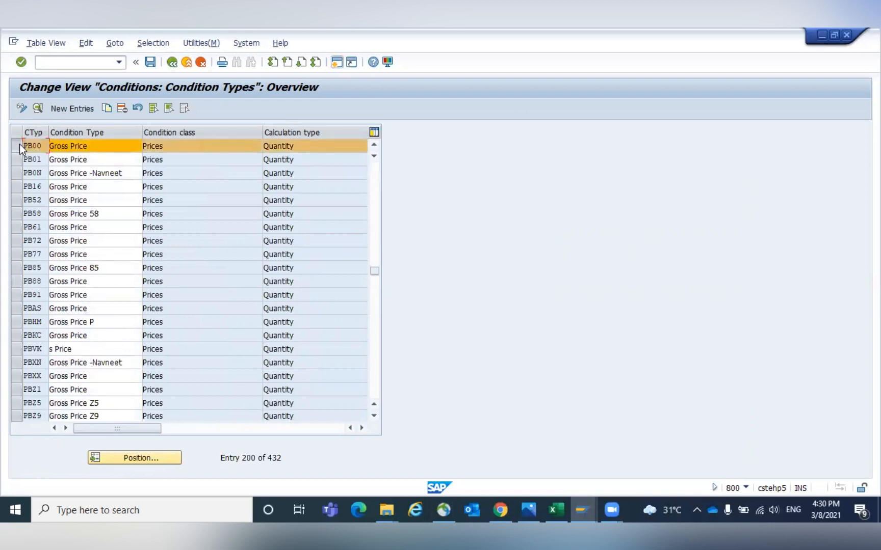
click(38, 111)
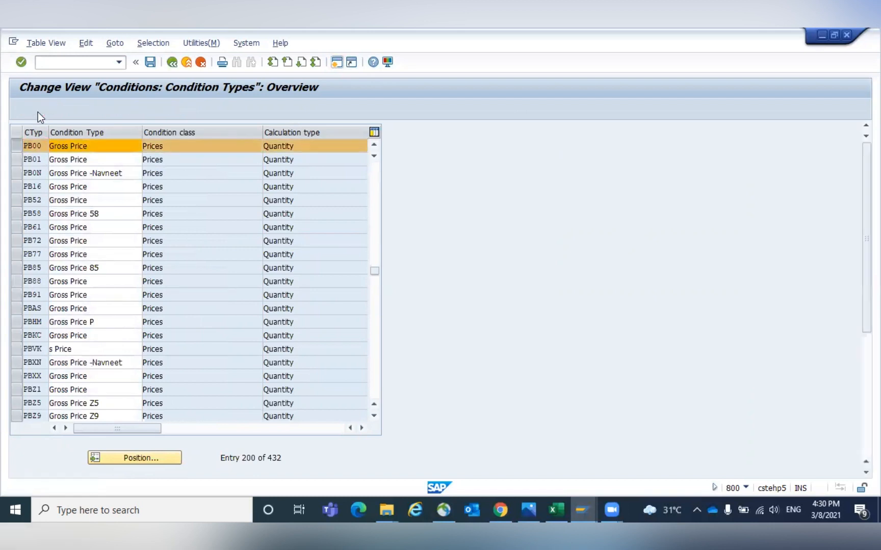
click(275, 132)
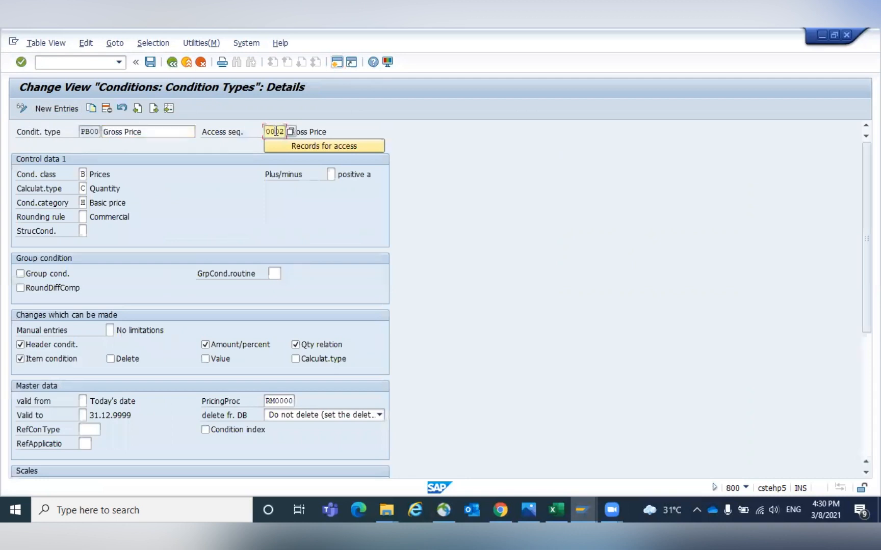
click(172, 63)
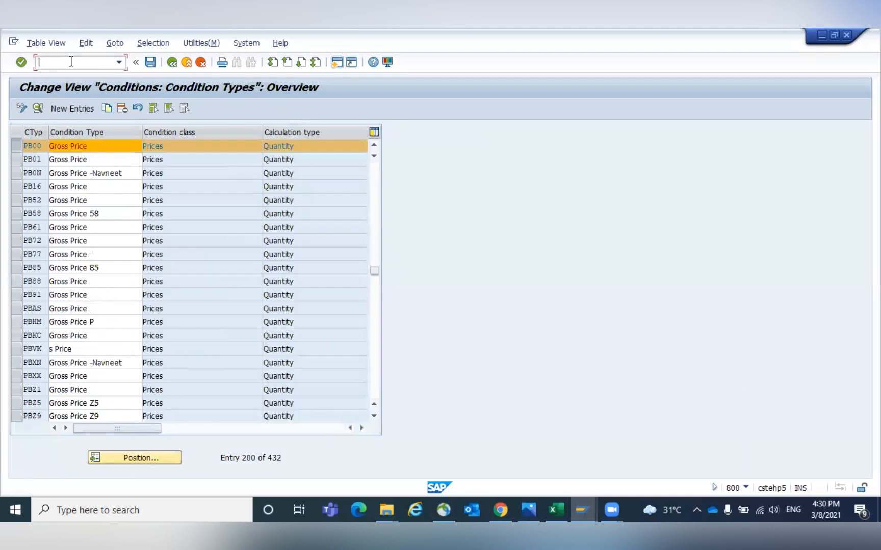
- Display the material's Purchasing view and review the variable order unit options
text(/NMM03)
key(Return)
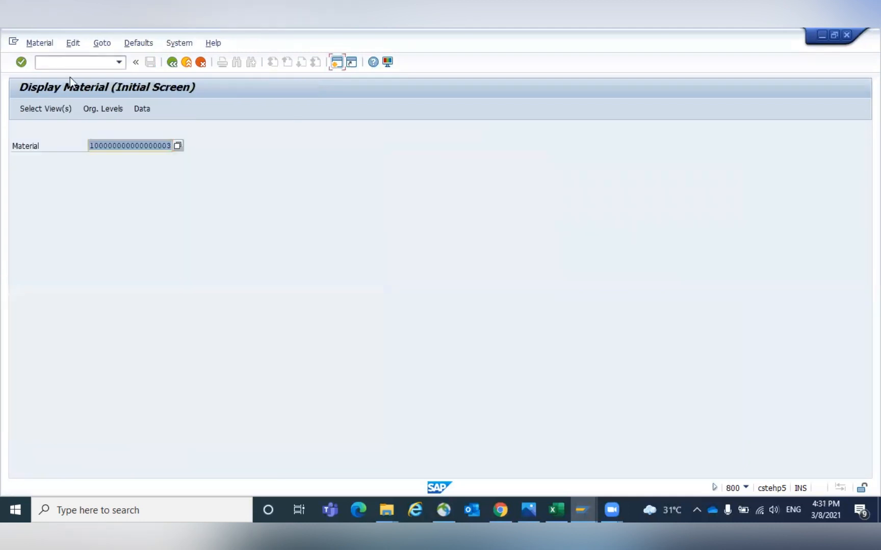
click(72, 115)
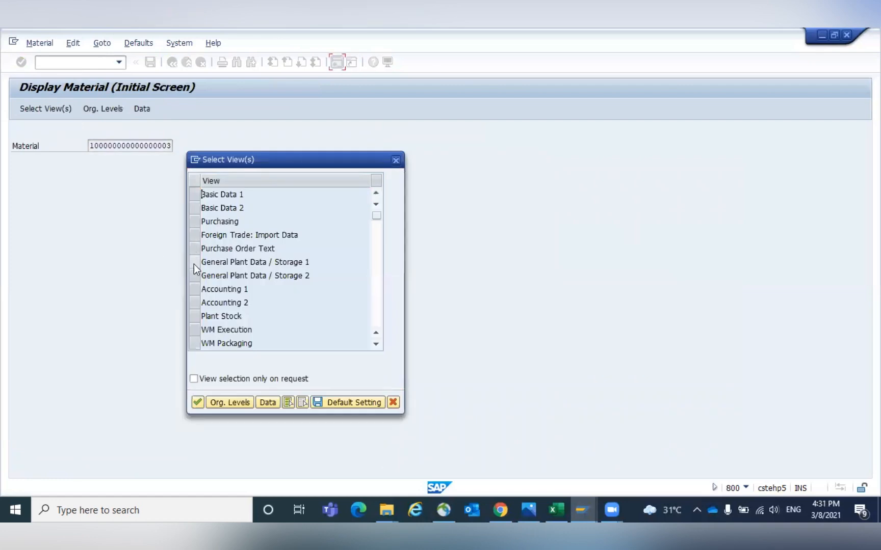
double_click(195, 223)
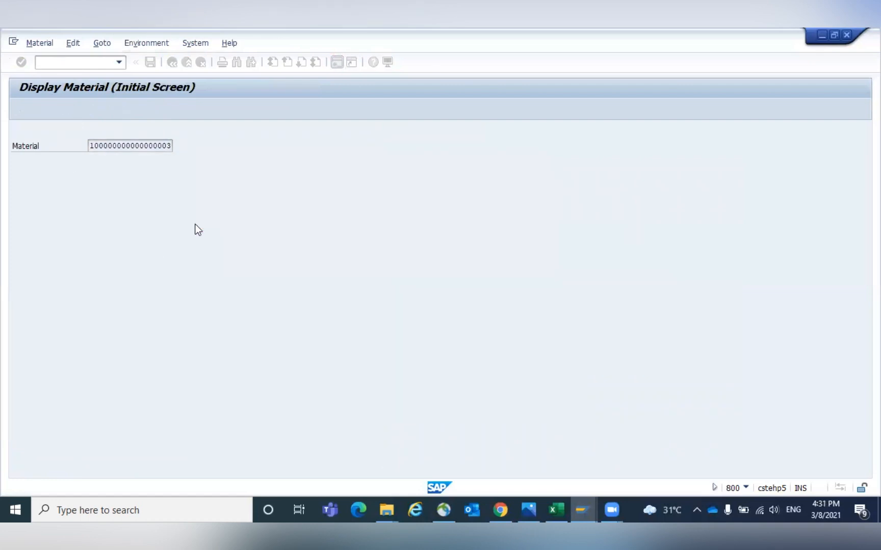
click(387, 217)
click(393, 214)
click(161, 197)
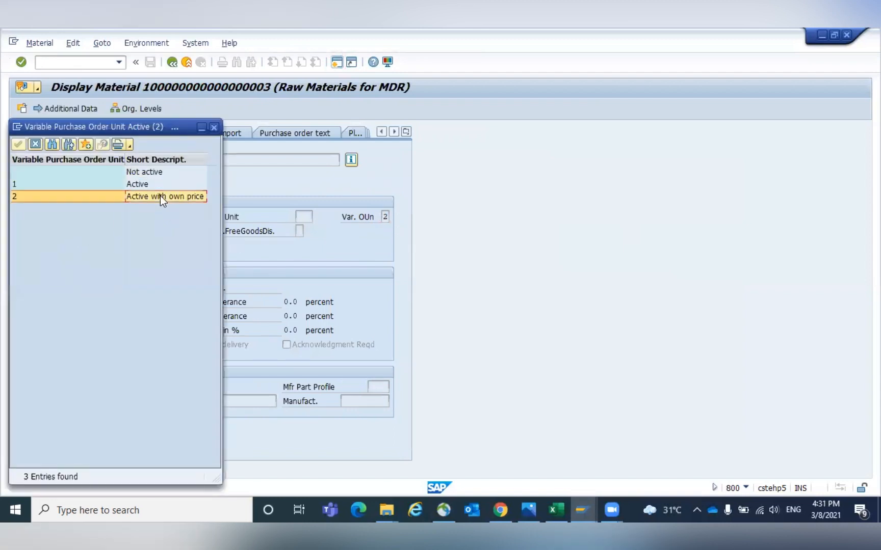
click(214, 127)
- Display the info record for vendor GKV8 and material Bearing 20 M and review its order units
click(41, 62)
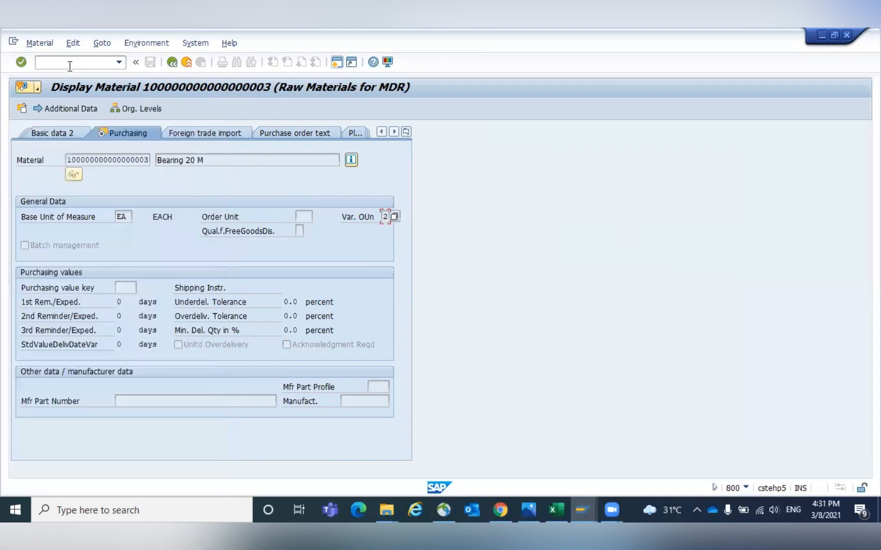
text(/NME13)
key(Return)
key(Return)
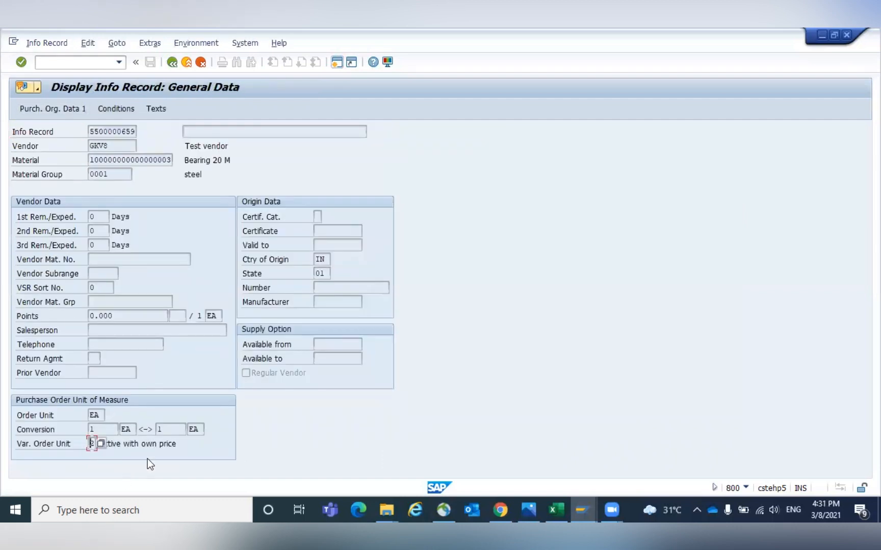
click(115, 108)
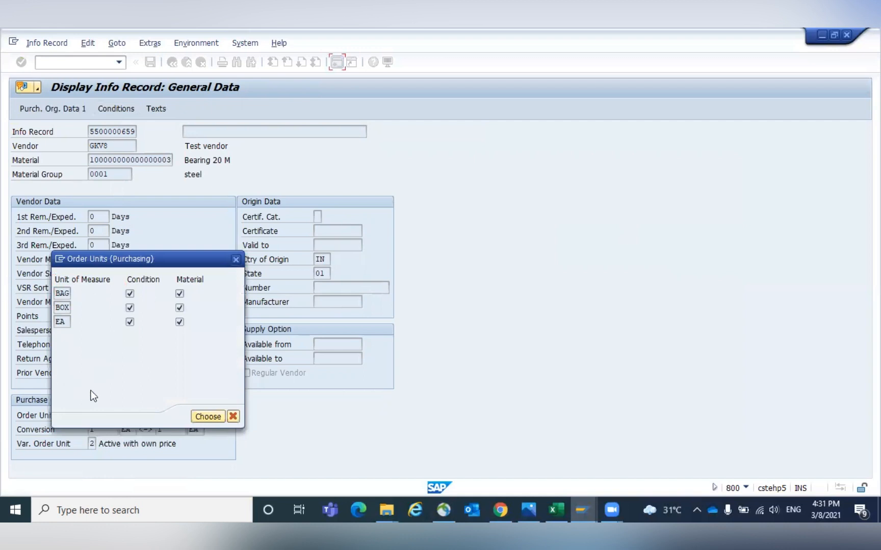
click(234, 417)
key(alt+Tab)
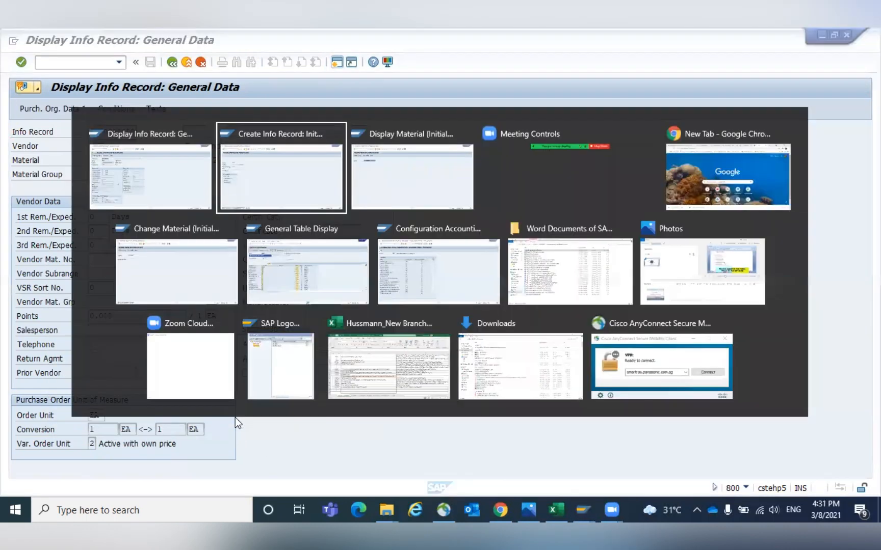
- Switch back to the SAP session and open the Create Purchase Order transaction
click(41, 62)
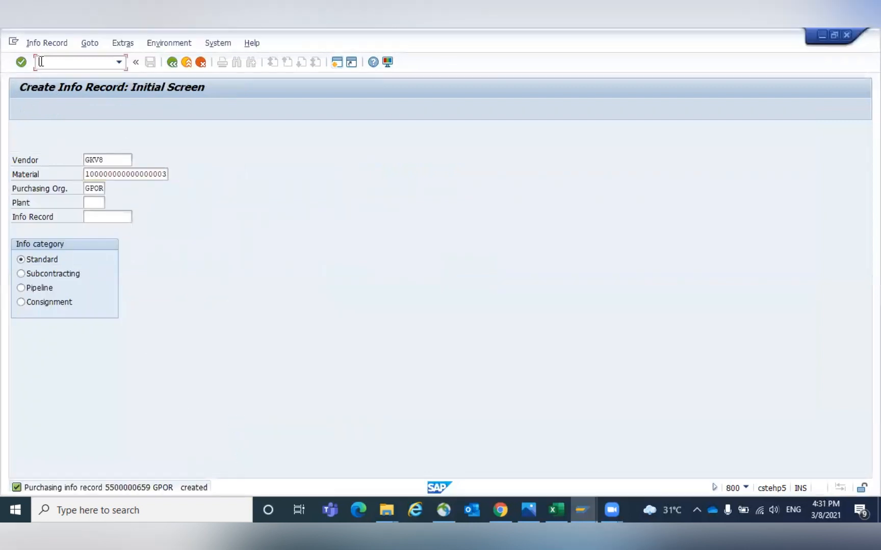
text(/nme13)
key(Return)
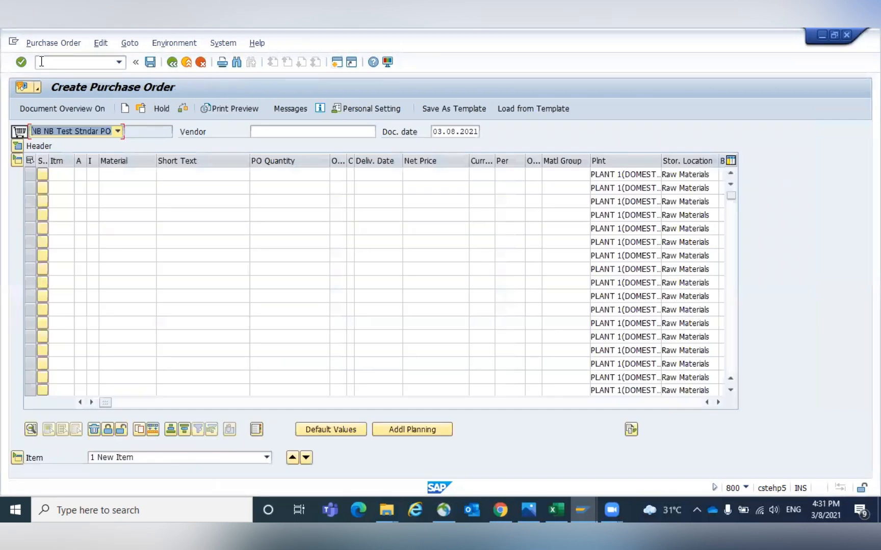
- Enter vendor GKV8, purchasing group 001 and company code 0001 in the purchase order header
click(263, 130)
text(GK/8)
key(Return)
key(Tab)
text(001)
key(Return)
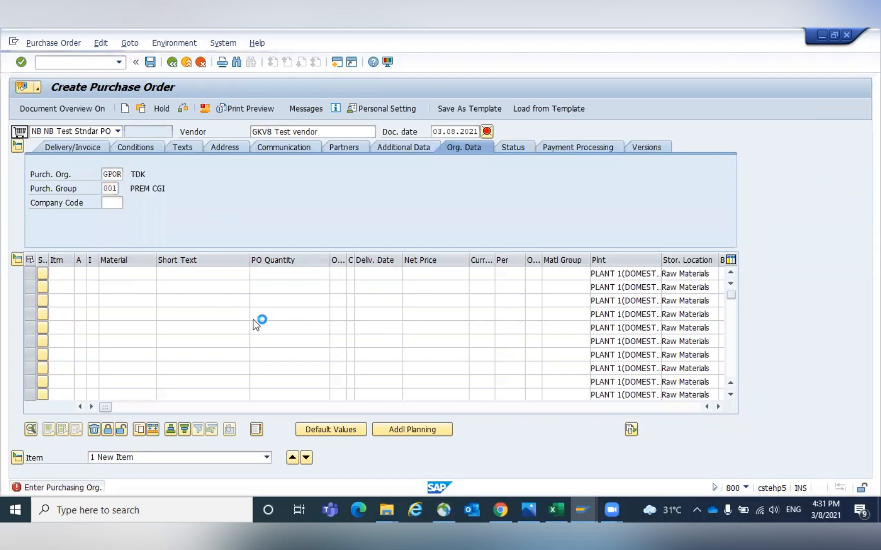
click(116, 202)
text(0001)
key(Return)
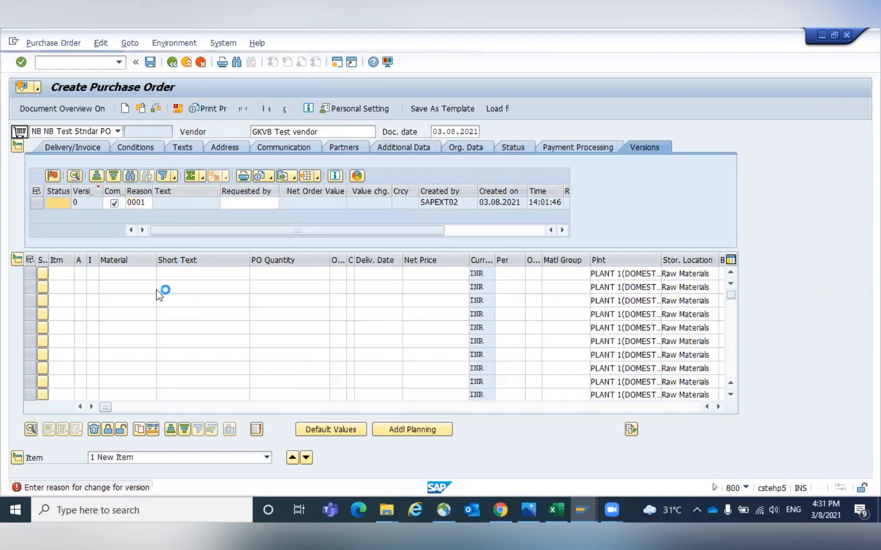
- Add material Bearing 20 M as item 10 with plant GKP1 and pick its storage location
click(126, 274)
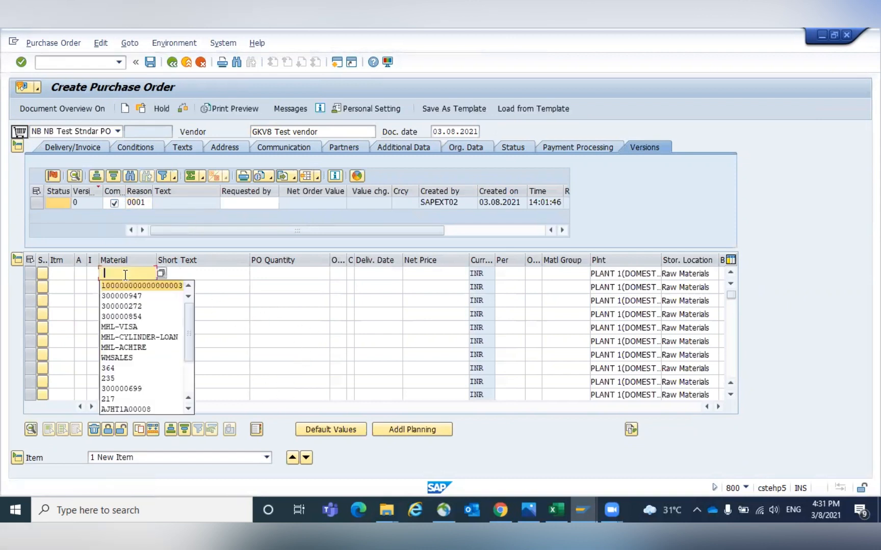
key(Return)
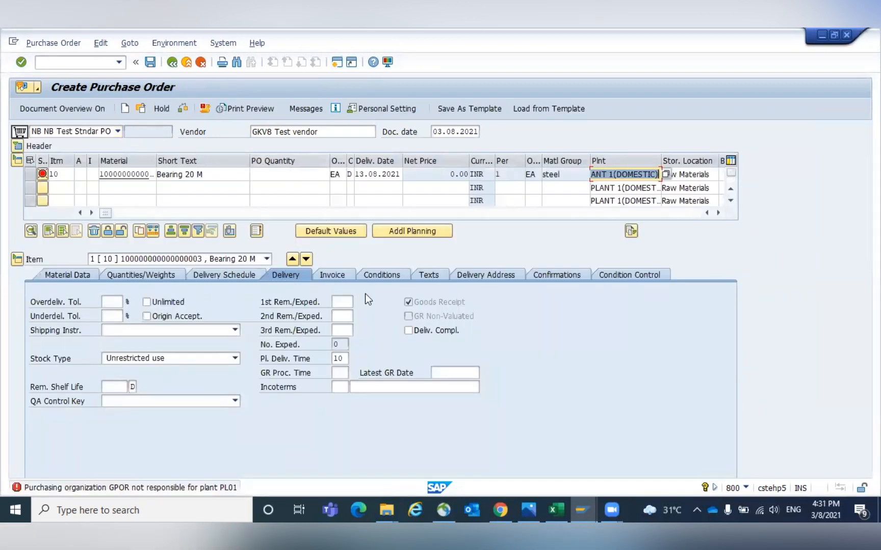
click(303, 175)
key(Tab)
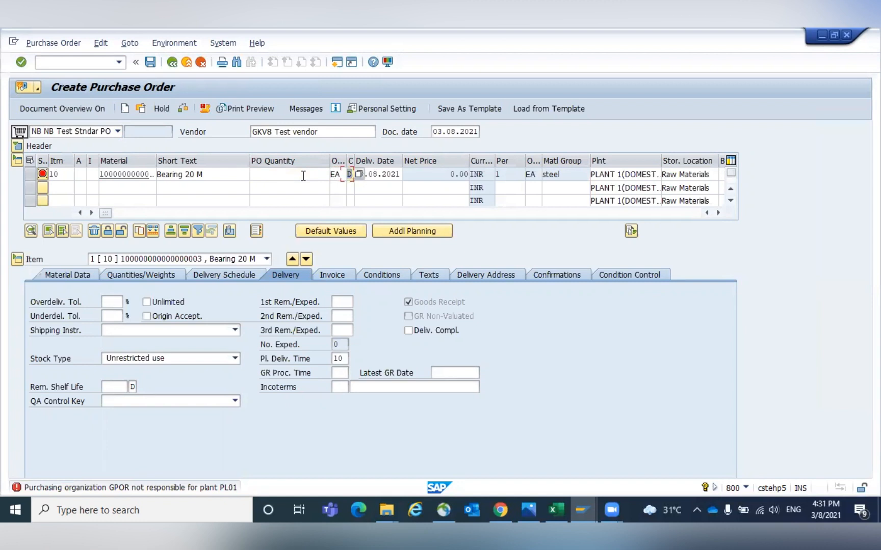
key(Tab)
key(Tab)
key(Tab)
key(shift+Tab)
text(GKP1)
key(Tab)
key(BackSpace)
key(Down)
key(Return)
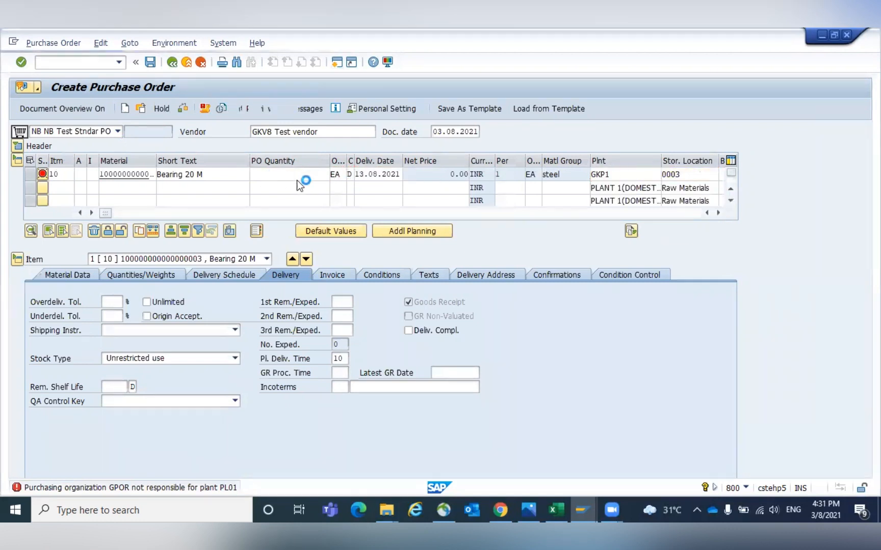
- Set the item's PO quantity to 10
click(297, 175)
text(10)
key(Return)
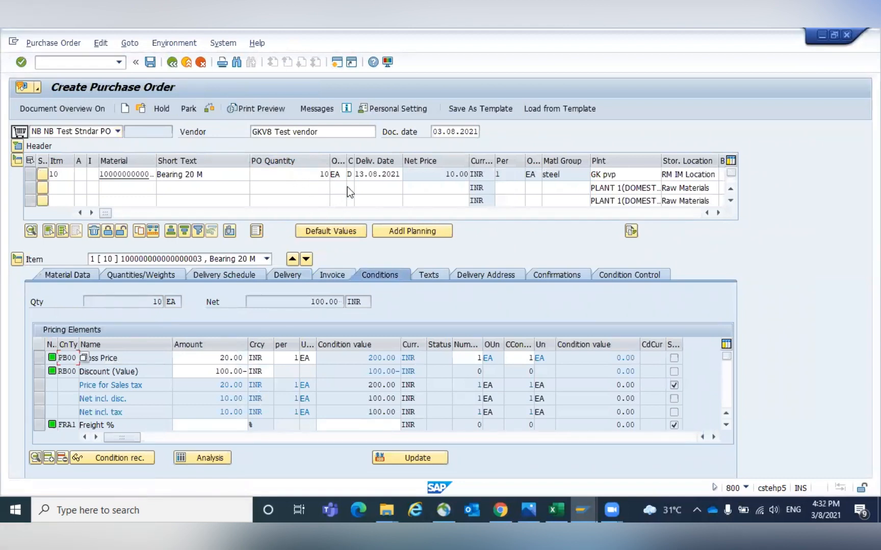
- Change the item's order unit to BOX
click(341, 175)
key(BackSpace)
key(BackSpace)
text(BOX)
key(Return)
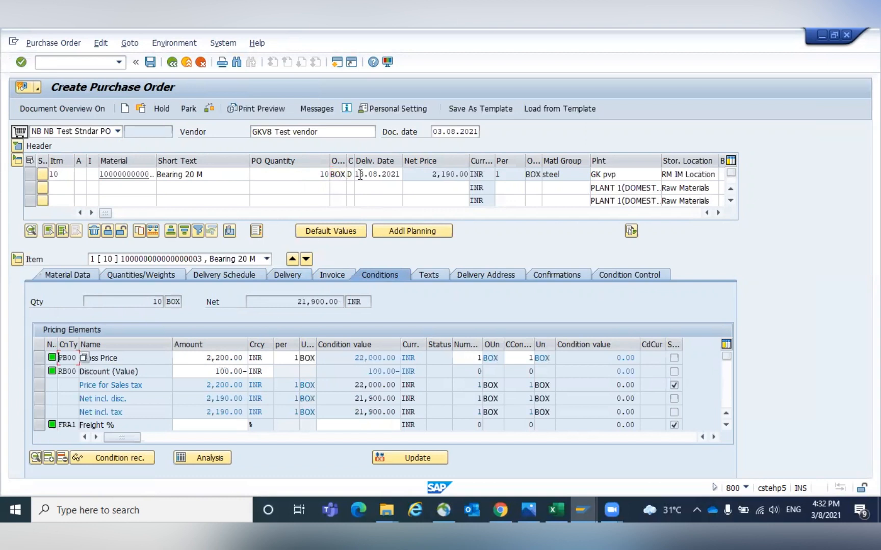
- Change the item's order unit to BAG and select the PB00 Gross Price condition line
click(340, 176)
key(BackSpace)
key(BackSpace)
text(AG)
key(Return)
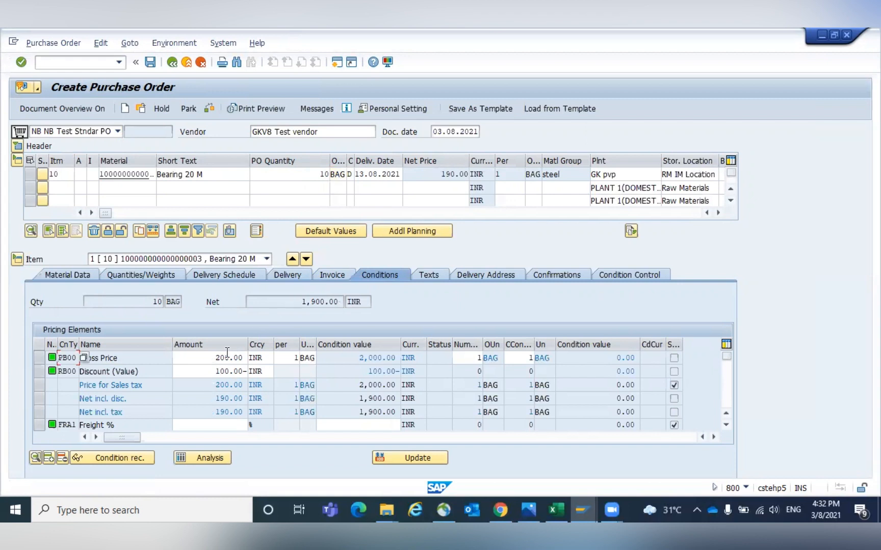
click(40, 358)
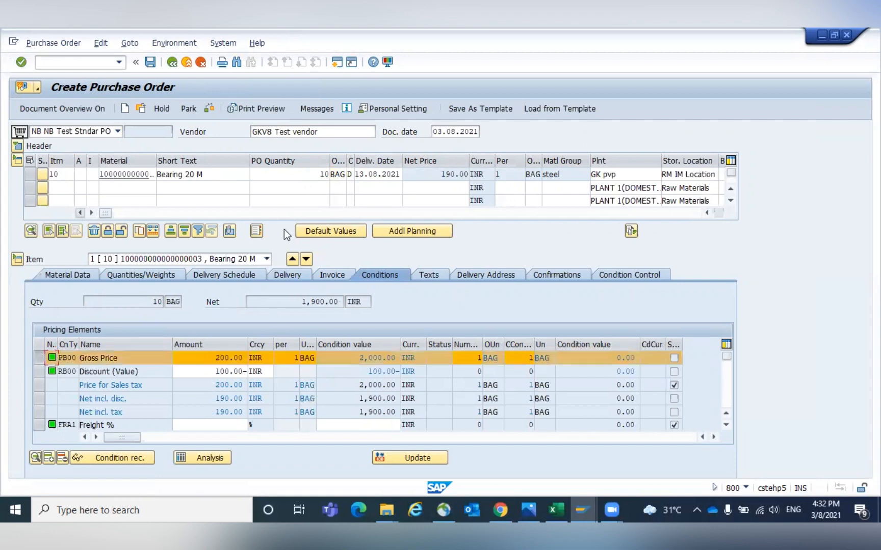
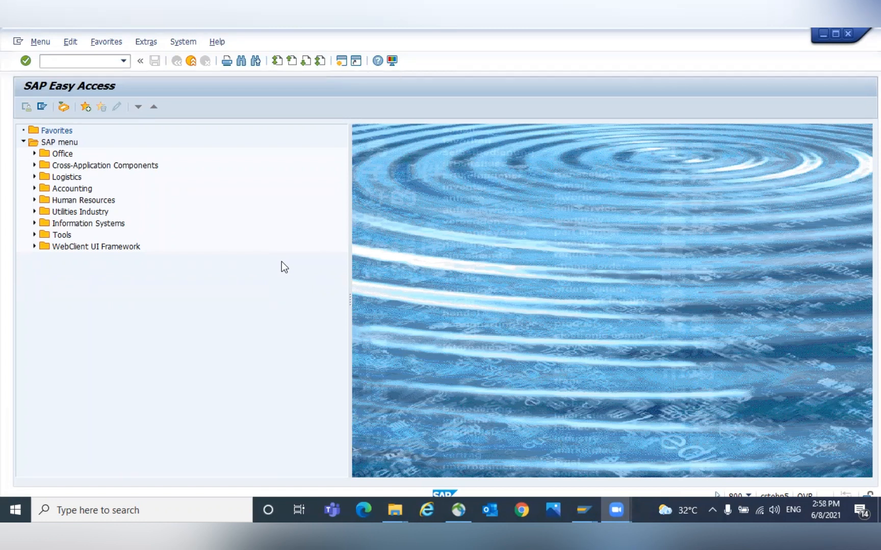
- Open transaction ME12 to change a purchasing info record
click(60, 66)
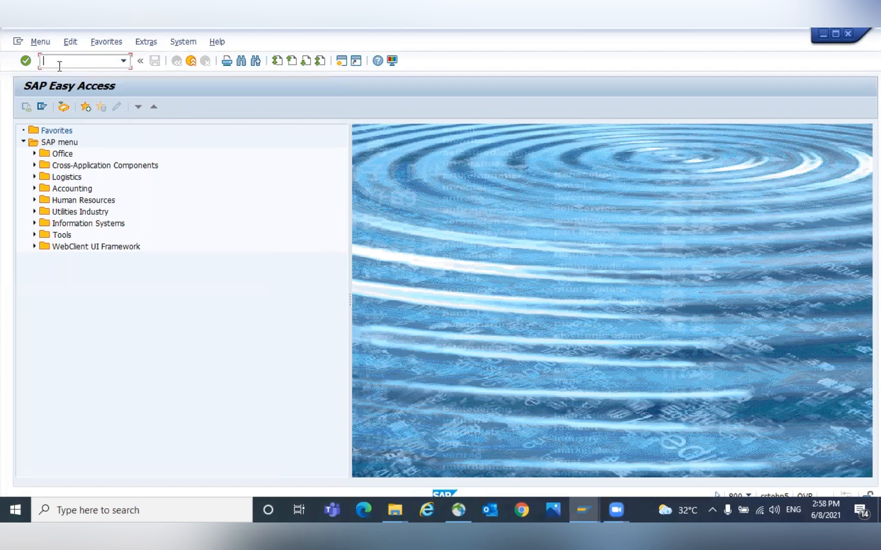
text(/NME12)
key(Return)
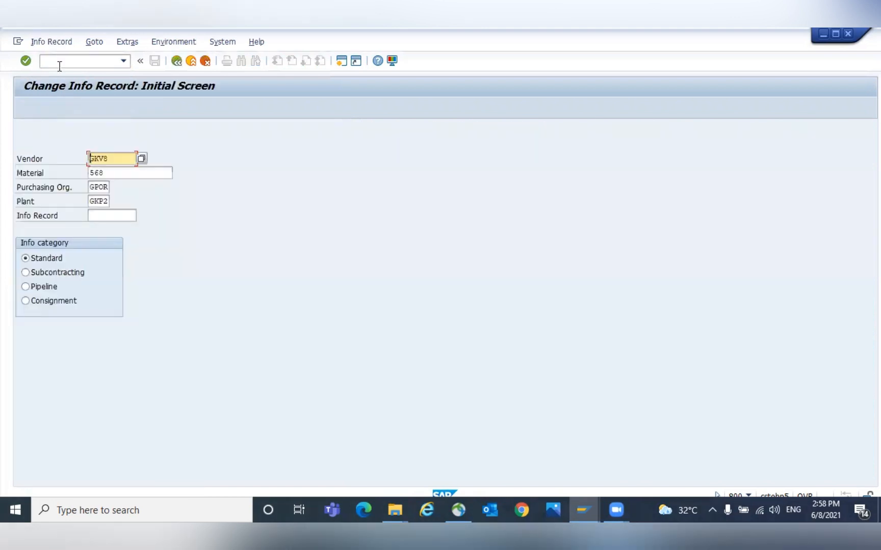
- Change the plant on the initial screen to GKP1 and confirm
drag(114, 158, 78, 159)
click(122, 159)
click(117, 174)
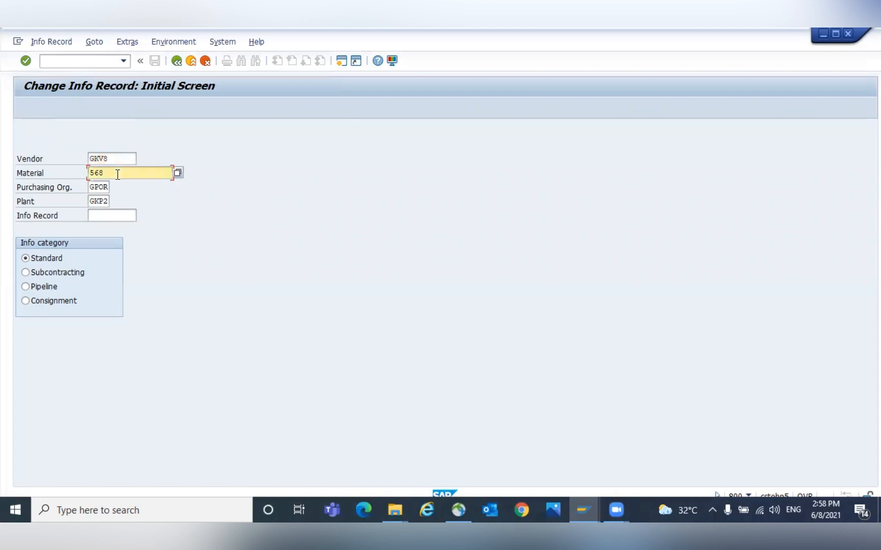
click(105, 201)
key(BackSpace)
text(1)
key(Return)
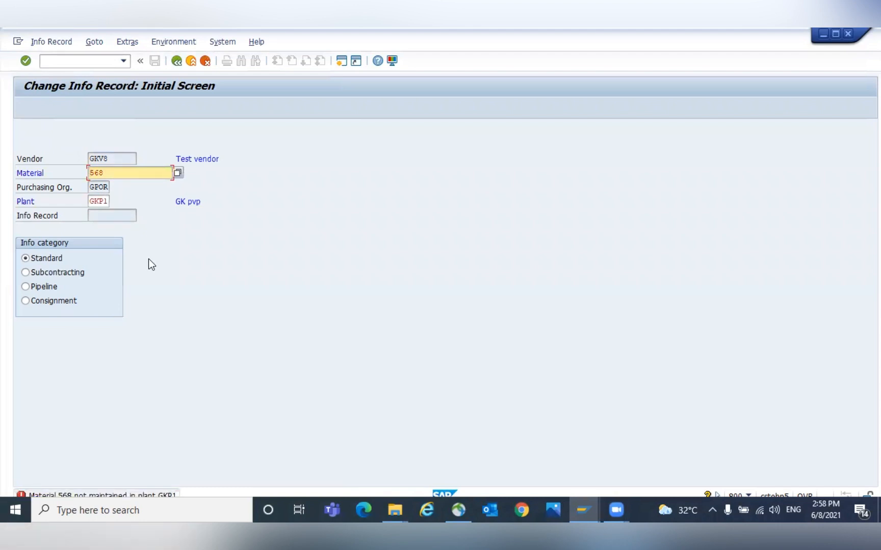
- Clear the plant entry and open the info record's text overview
key(Tab)
key(Tab)
key(shift+Tab)
key(ctrl+a)
key(BackSpace)
key(Return)
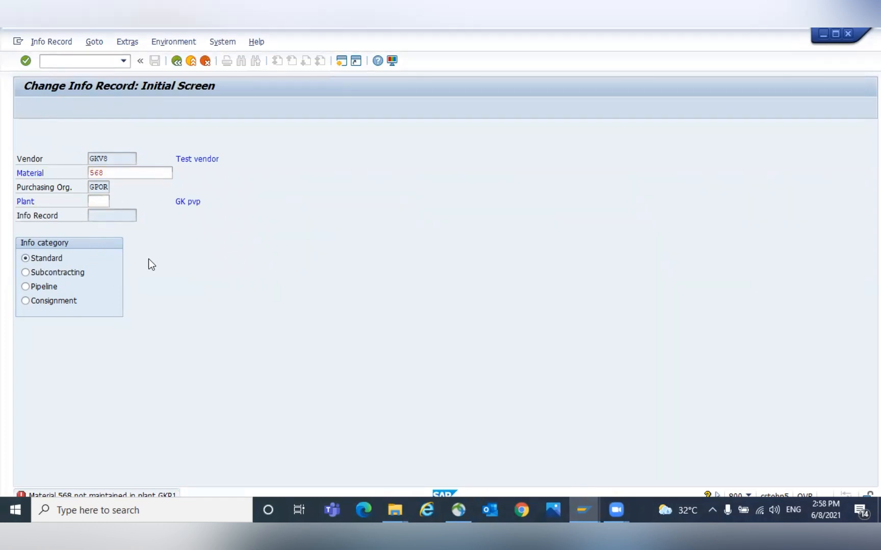
click(62, 67)
key(Return)
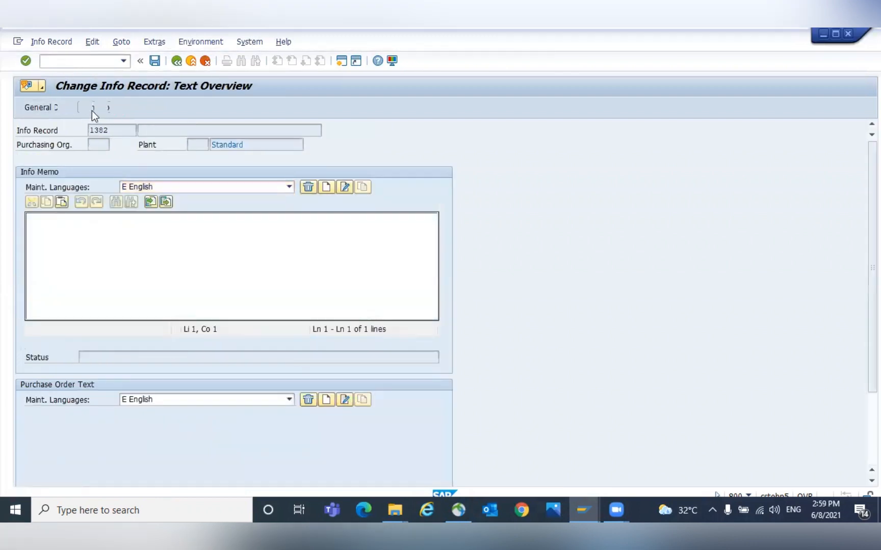
- Inspect the info memo text area, then leave the transaction
click(91, 110)
double_click(63, 296)
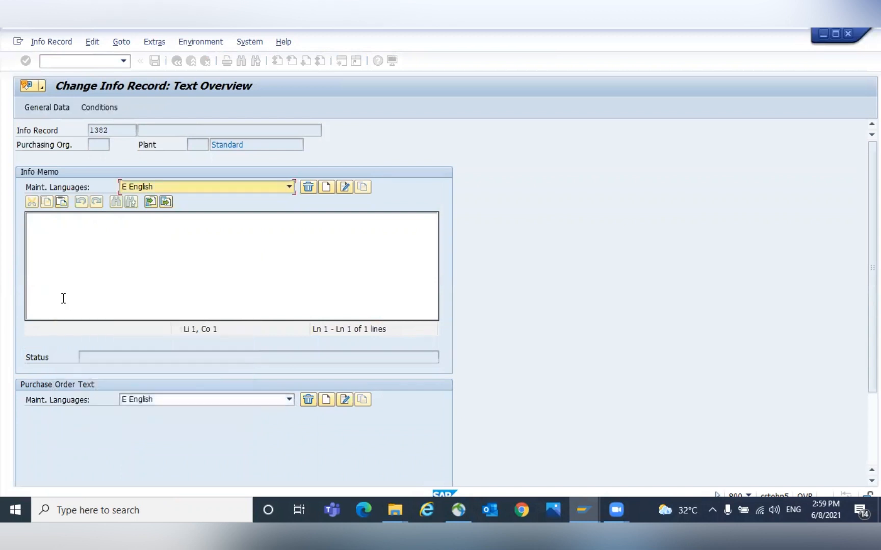
click(179, 65)
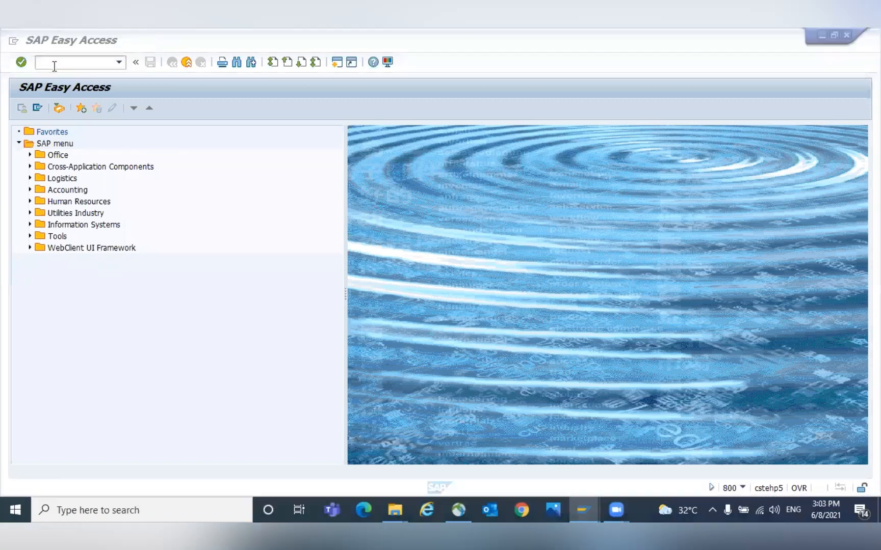
- Reopen transaction ME12 to change the info record
text(/NME12)
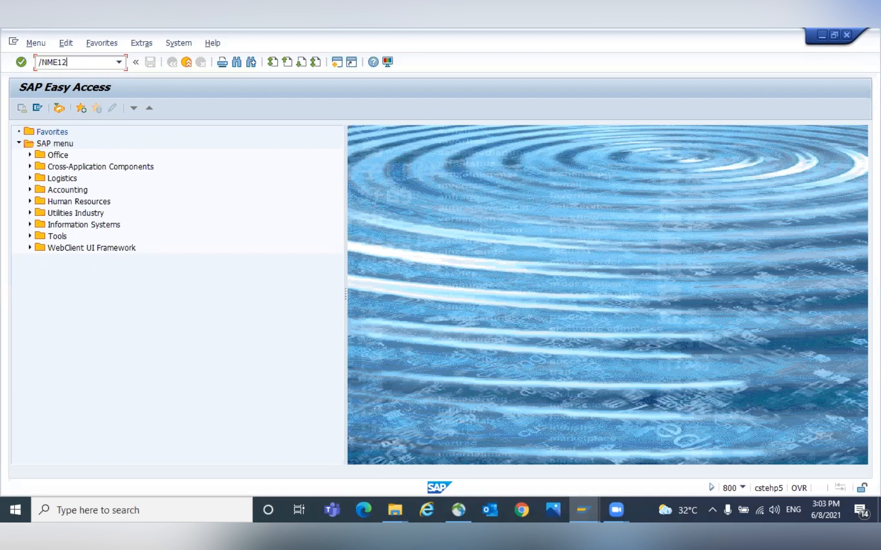
key(Return)
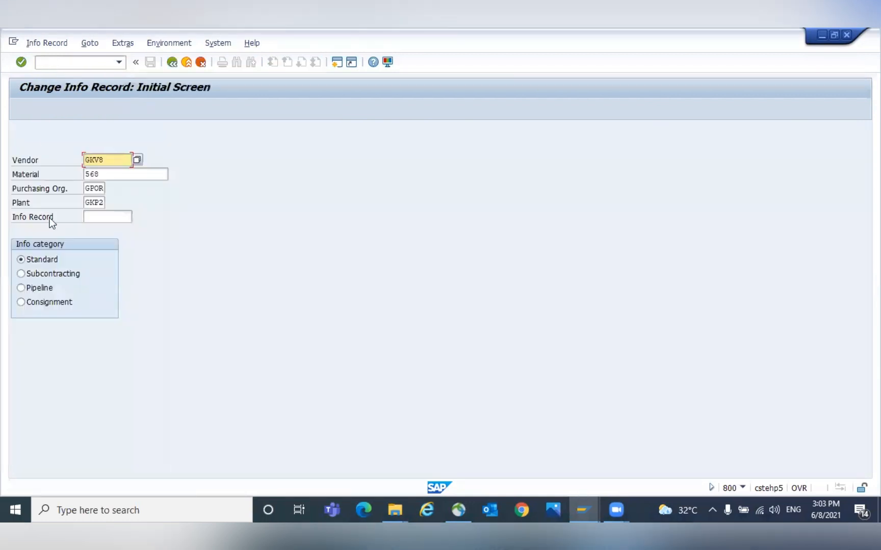
- Open the info record for vendor GKV8, material 568, plant GKP2 and go to its purchasing organization data
click(111, 162)
key(Return)
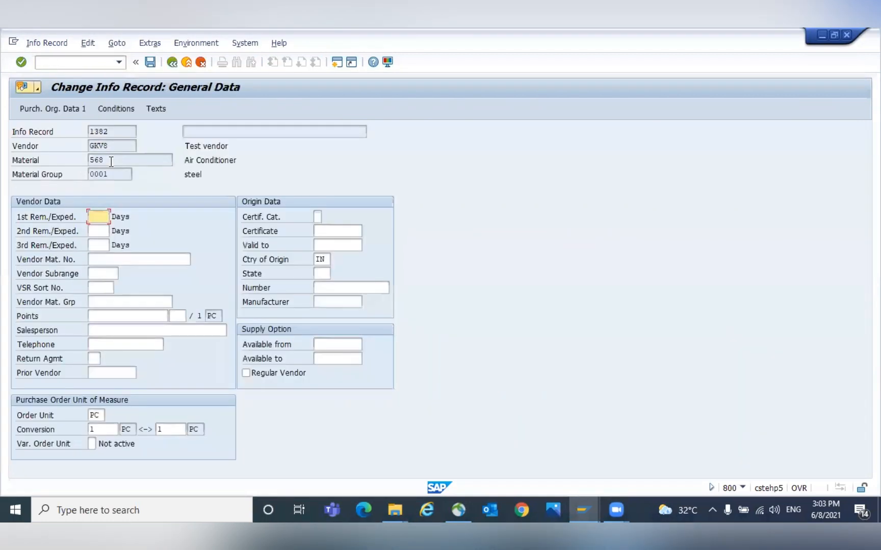
key(Return)
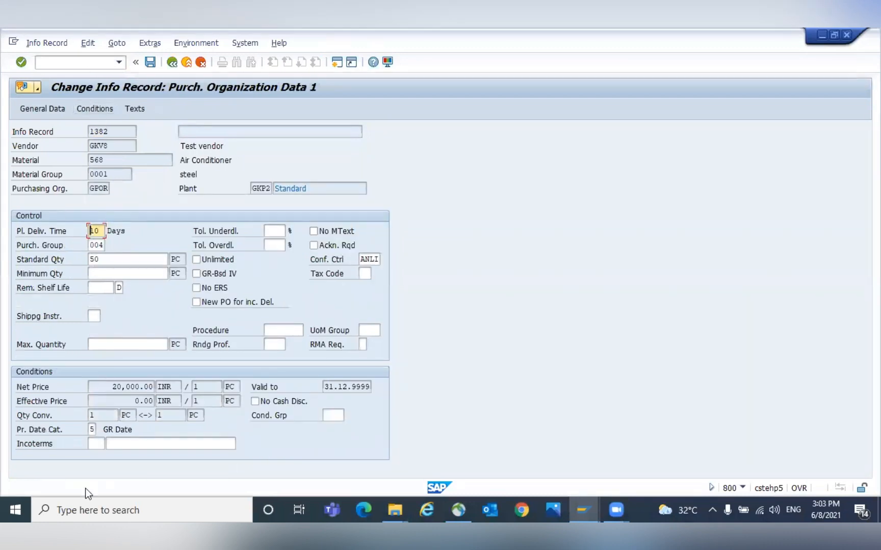
- Read the field help for the pricing date category
click(95, 431)
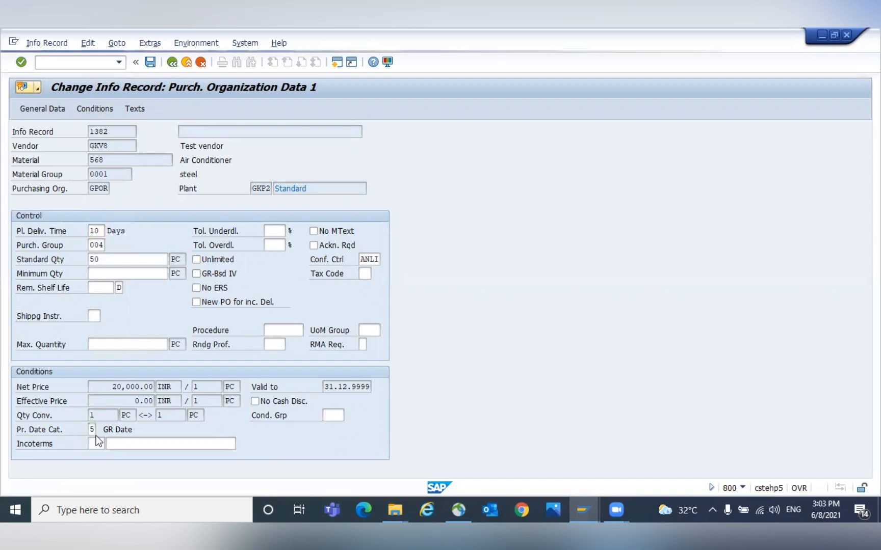
key(F1)
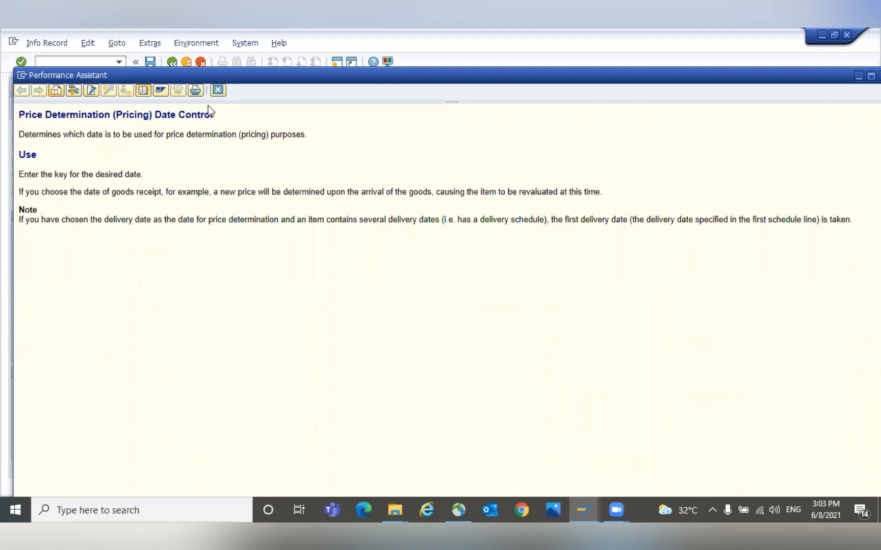
click(218, 90)
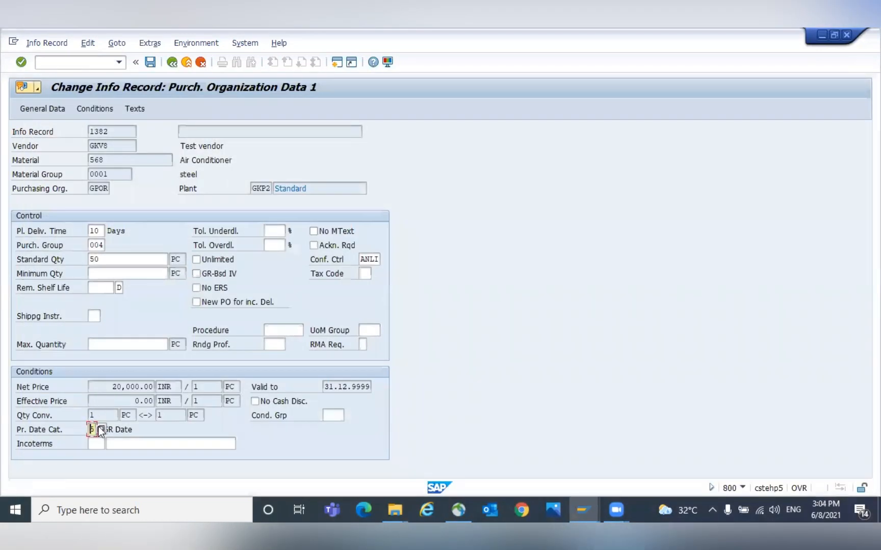
- Set the pricing date category to 5 GR Date from the value list
click(99, 428)
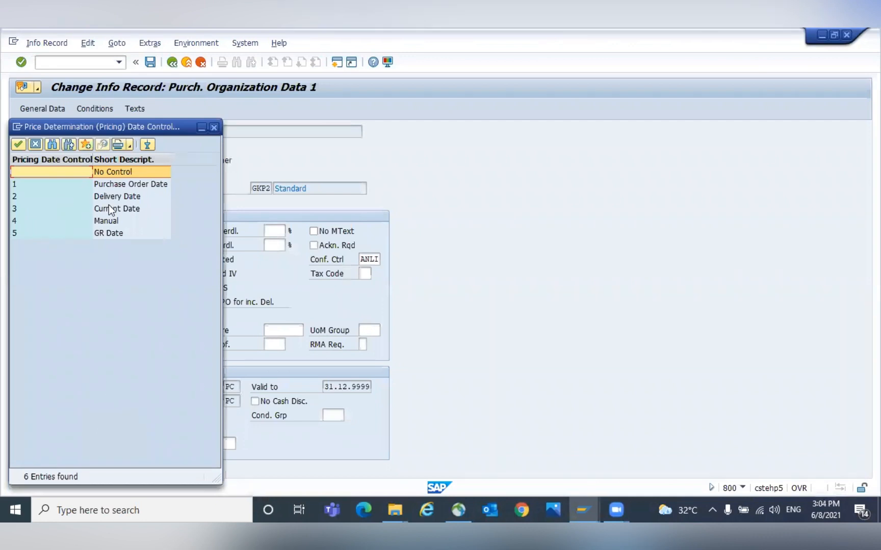
click(122, 186)
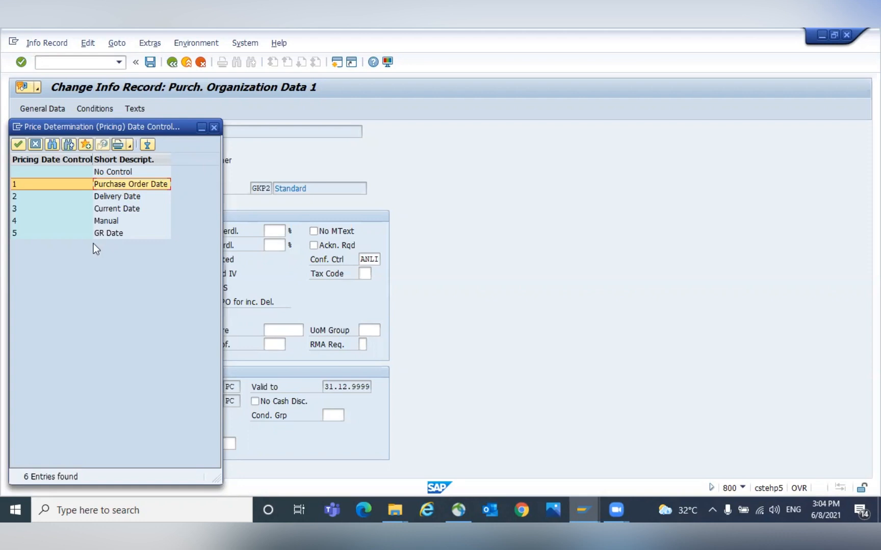
click(105, 235)
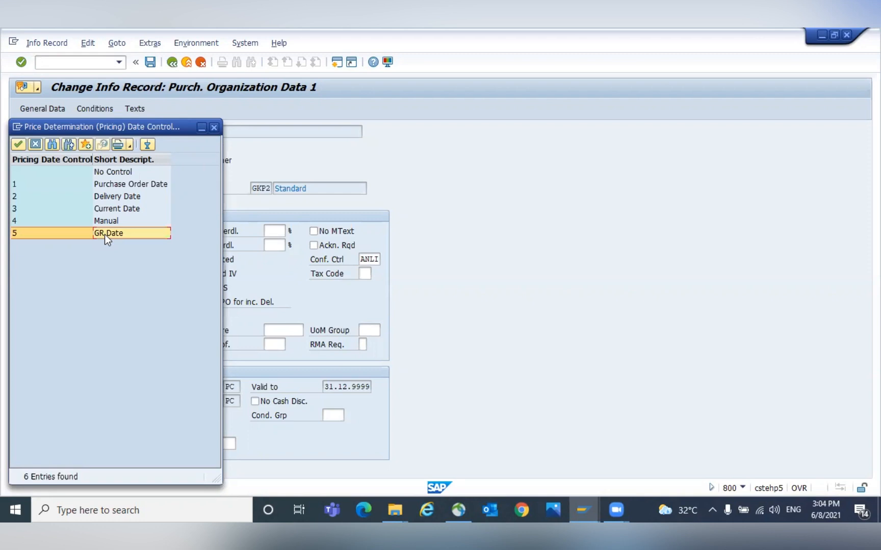
double_click(104, 234)
- Open the condition validity period and review the gross price condition, then return
click(102, 108)
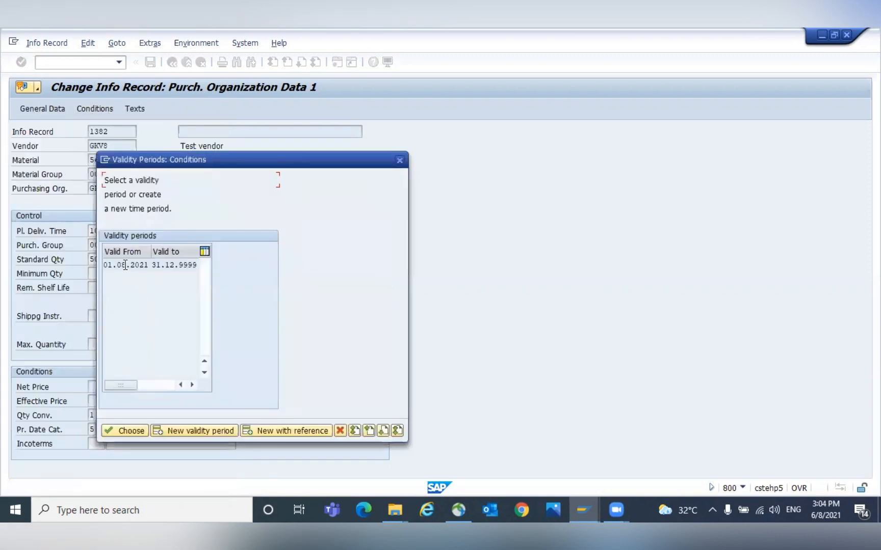
double_click(126, 266)
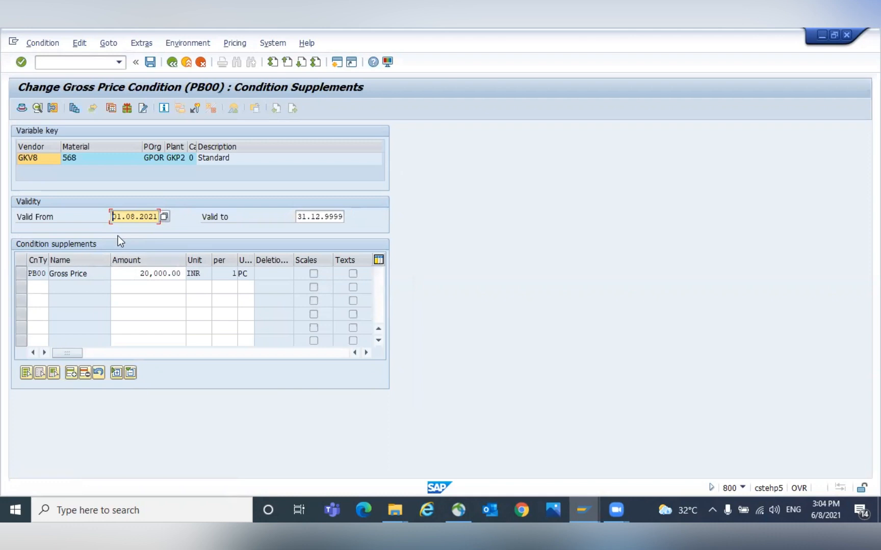
drag(136, 275, 191, 274)
click(184, 274)
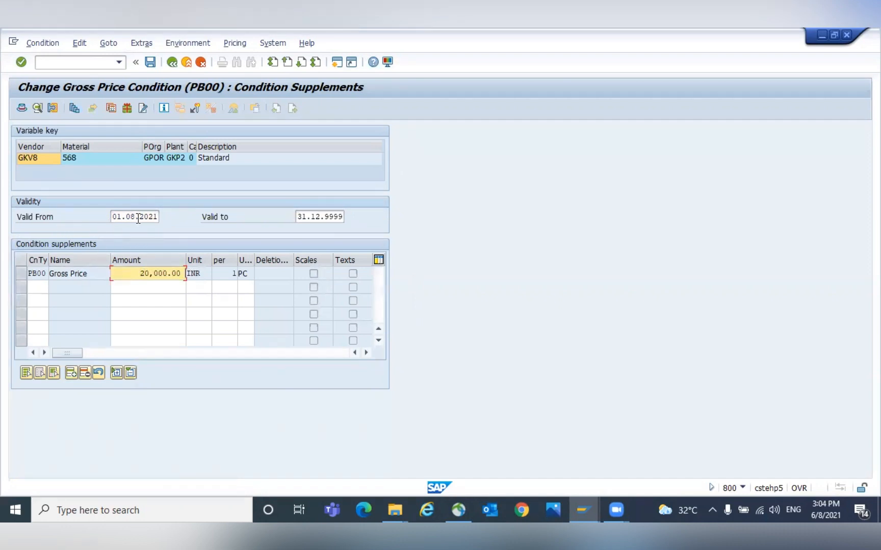
click(326, 220)
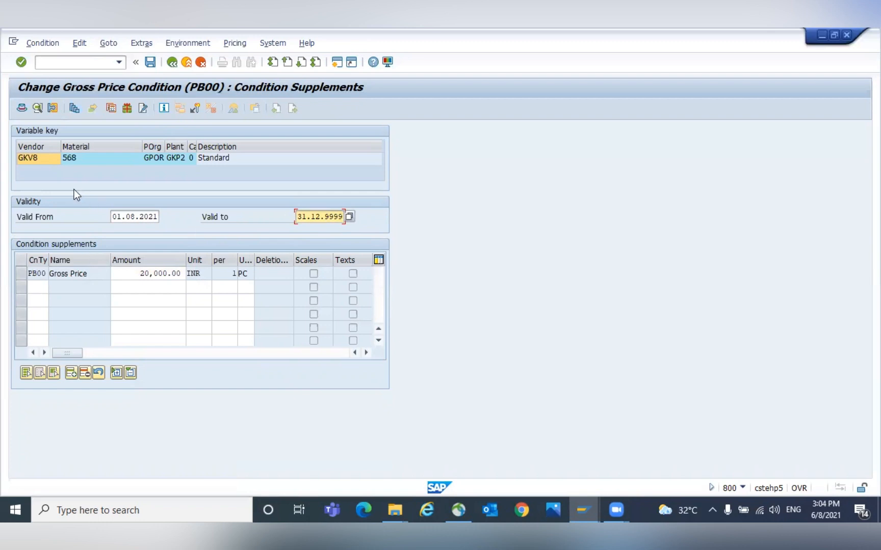
click(142, 274)
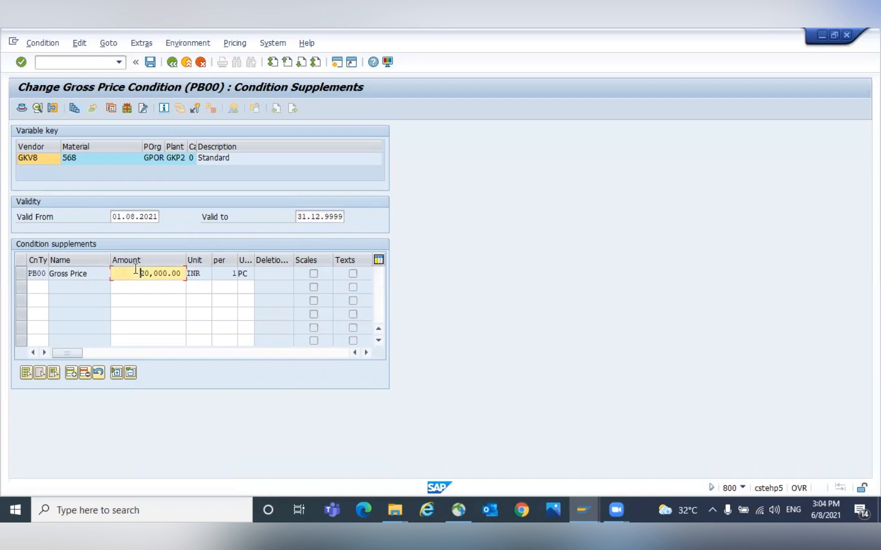
click(173, 63)
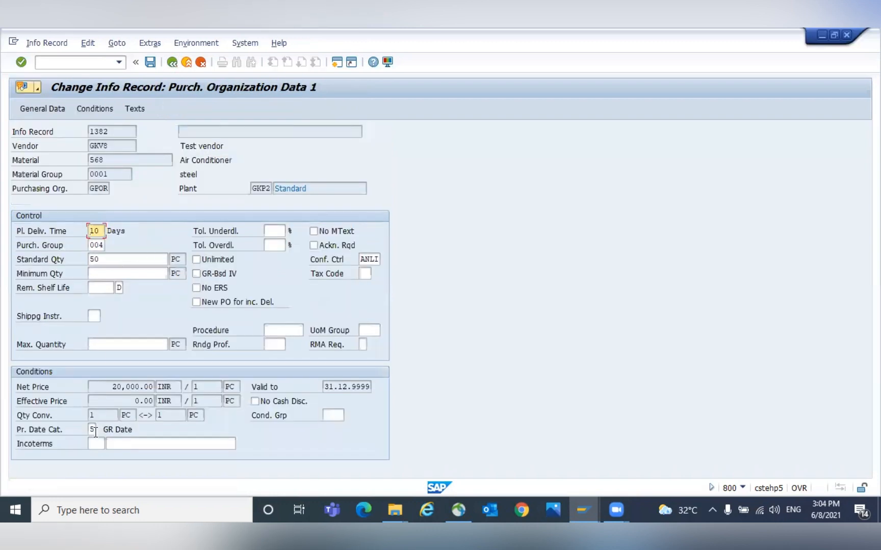
- Save the info record
click(146, 387)
click(150, 63)
- Switch to the window showing purchase order 430000121
key(alt+Tab)
key(alt+Tab)
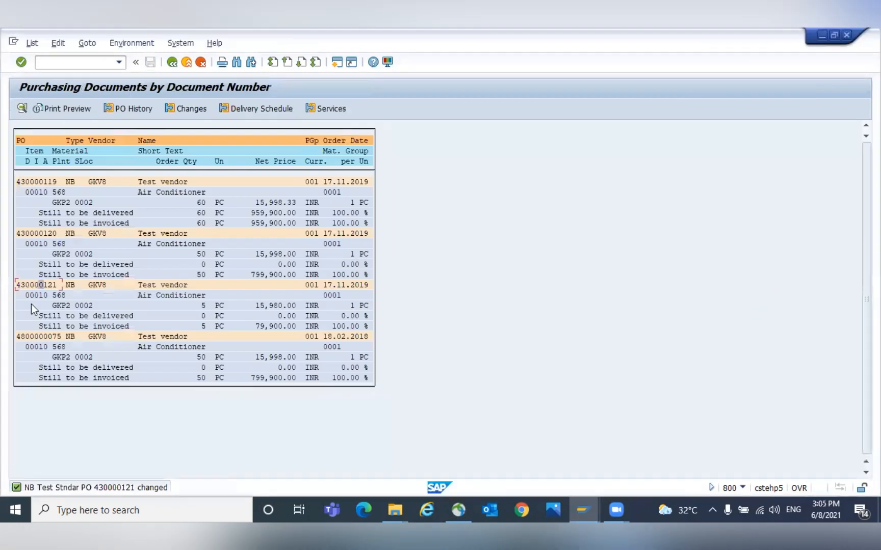
double_click(35, 287)
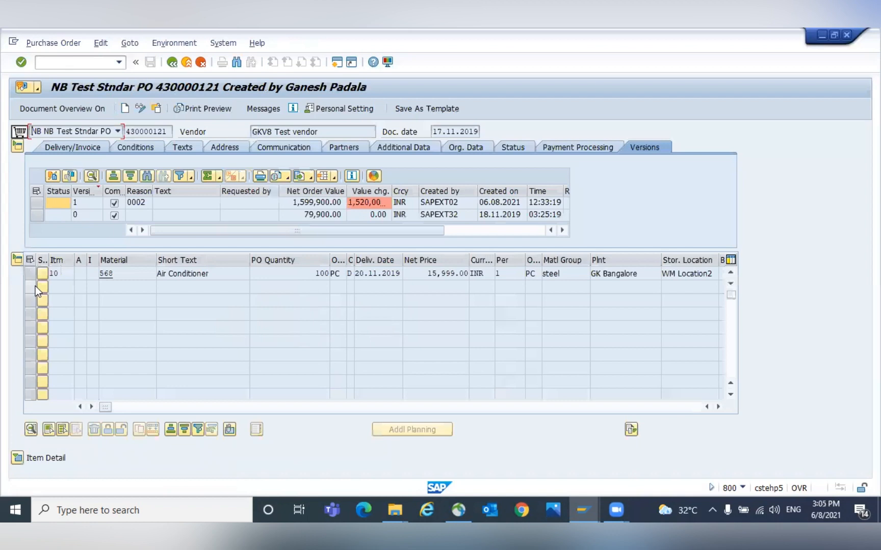
- Review the purchase order item's delivery and pricing condition details
click(23, 457)
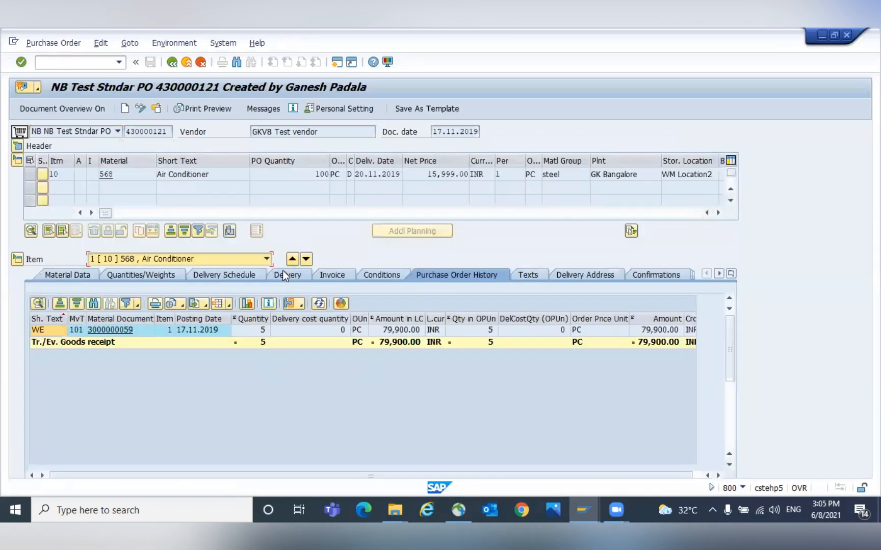
click(288, 275)
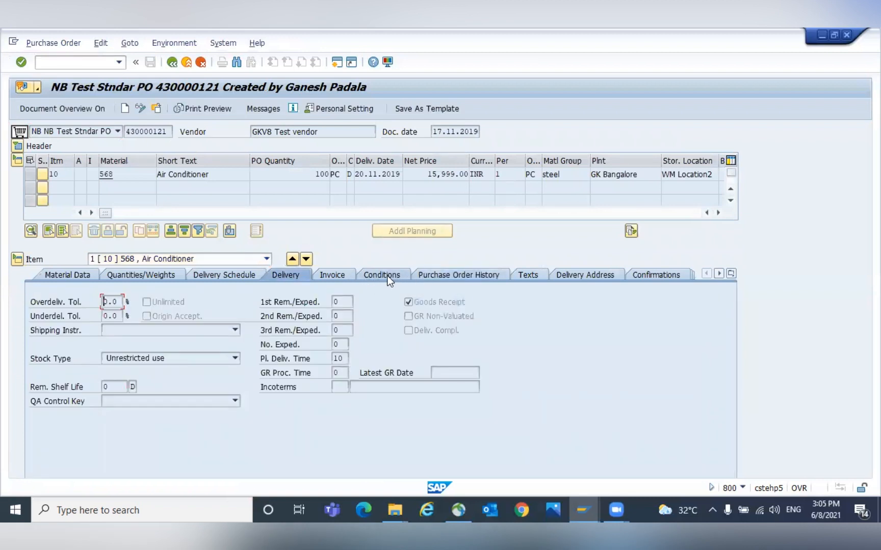
click(371, 273)
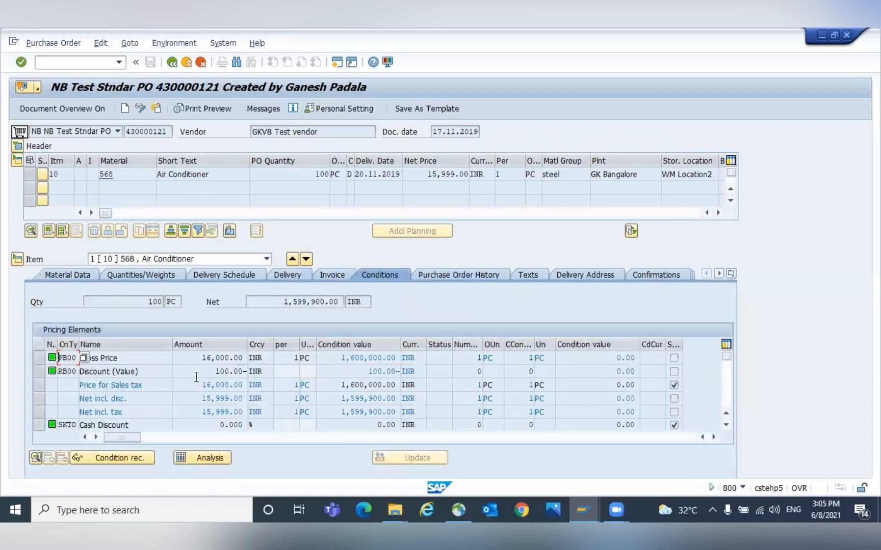
drag(199, 358, 247, 354)
click(247, 354)
click(438, 132)
key(ctrl+c)
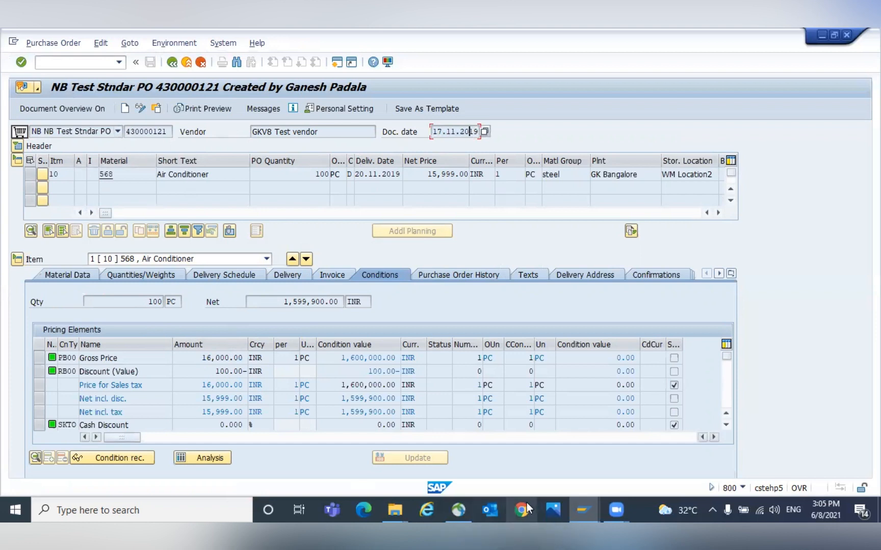
- Switch to the purchasing info records list session and run transaction ME12 there
click(584, 510)
click(637, 465)
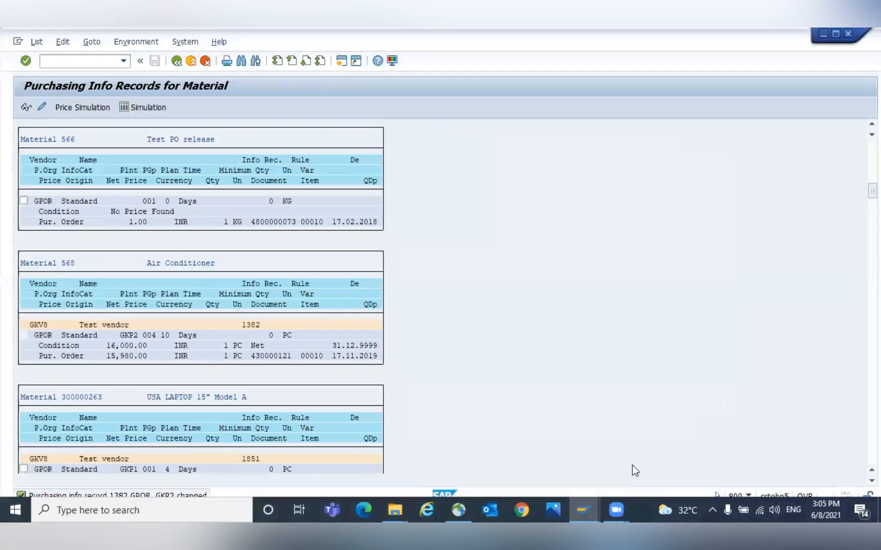
text(/nme12)
key(Return)
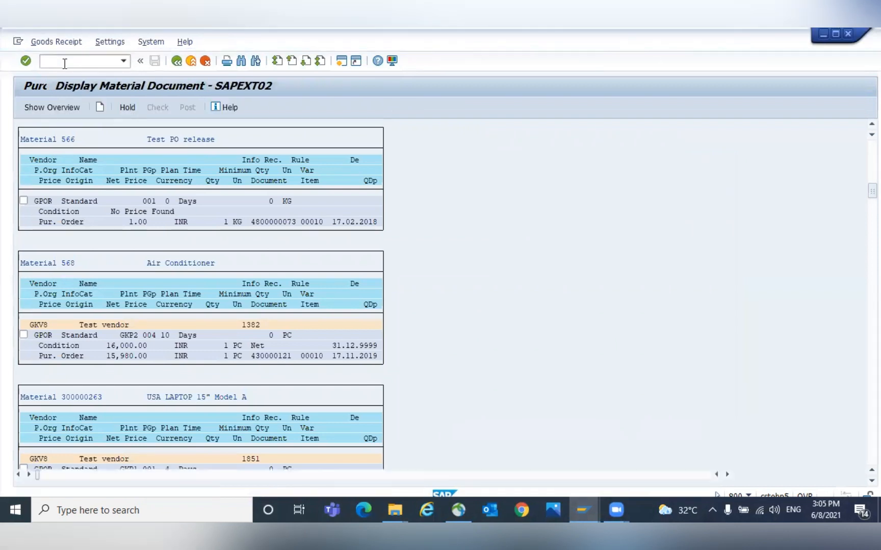
- Change the material document action to A01 Goods Receipt
click(52, 131)
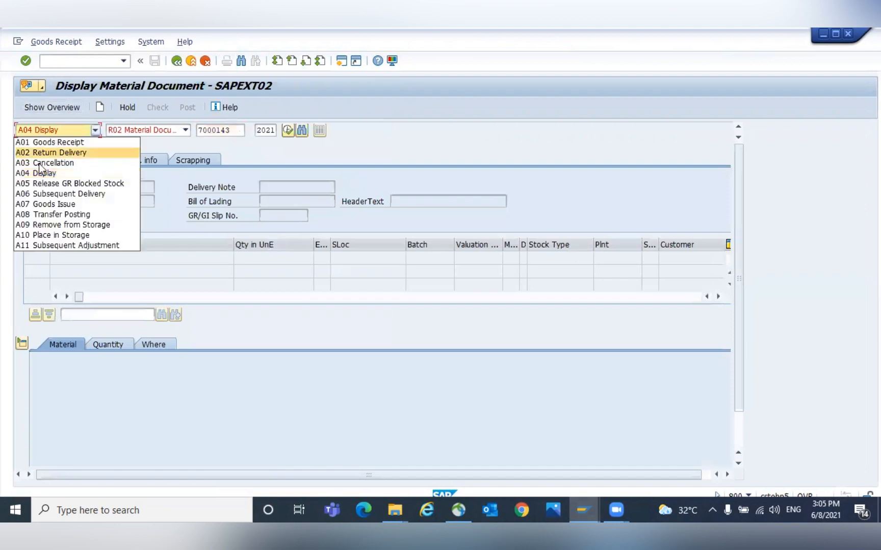
click(66, 142)
click(222, 130)
key(ctrl+v)
key(ctrl+a)
key(BackSpace)
- Copy purchase order number 430000121 from the purchase order window and try to load it into the goods receipt screen
key(alt+Tab)
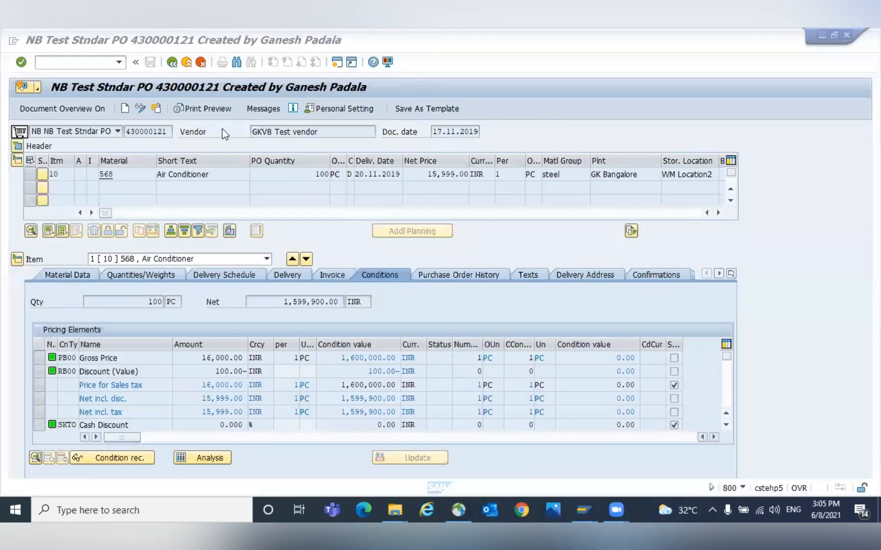
drag(125, 131, 174, 131)
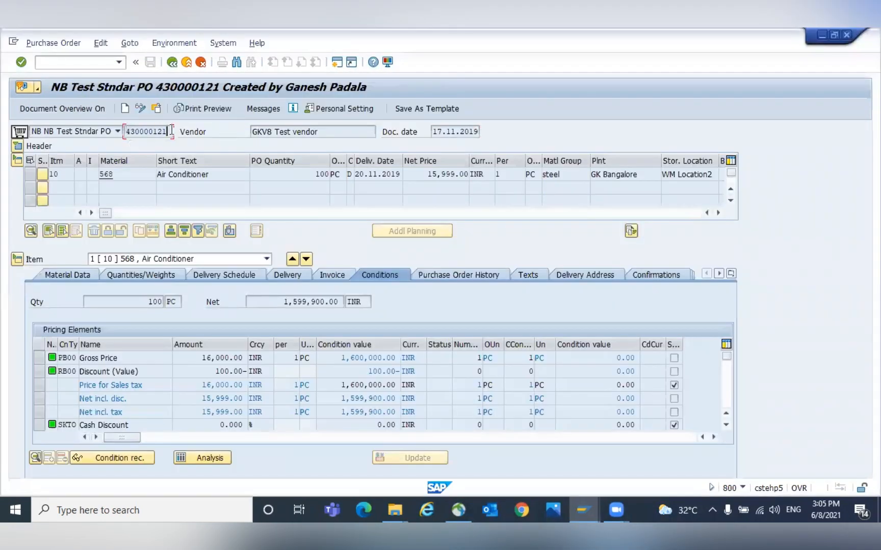
key(ctrl+c)
key(alt+Tab)
key(ctrl+v)
key(Return)
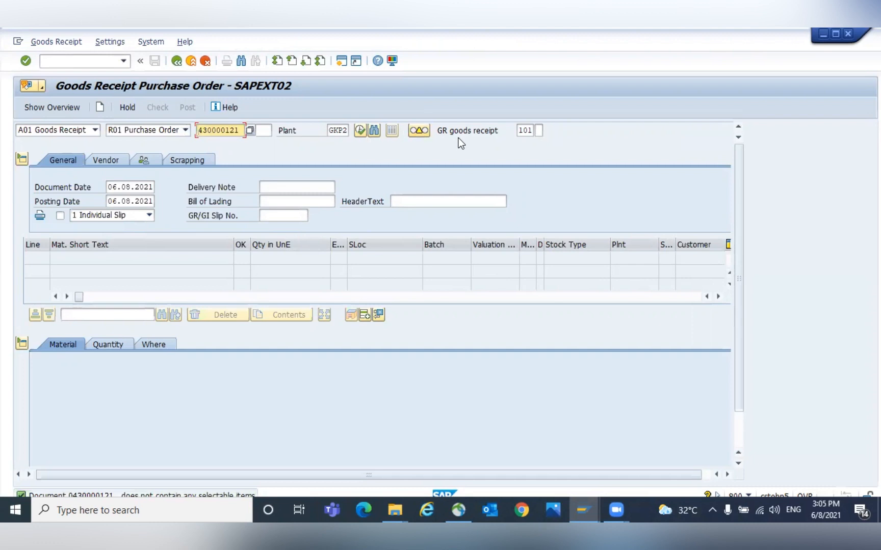
- Review the purchase order's header versions and item conditions in the purchase order window
key(Return)
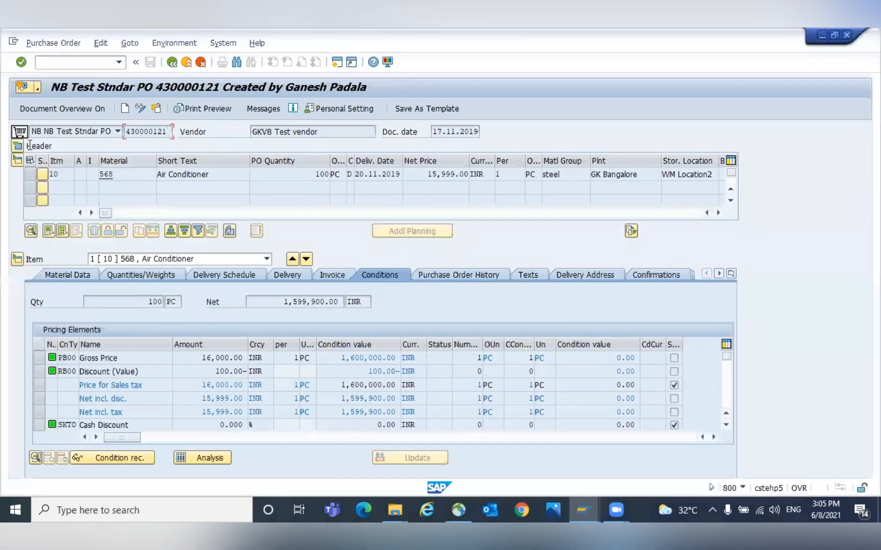
click(19, 147)
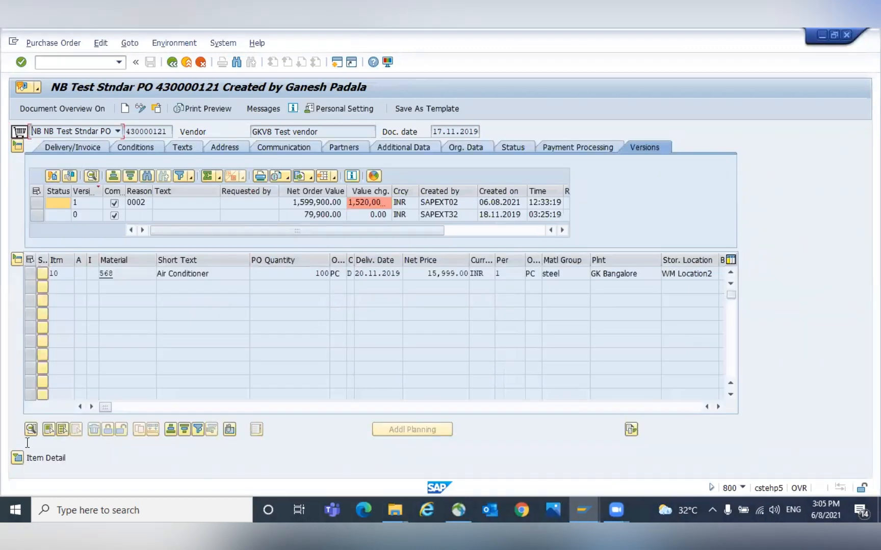
click(17, 458)
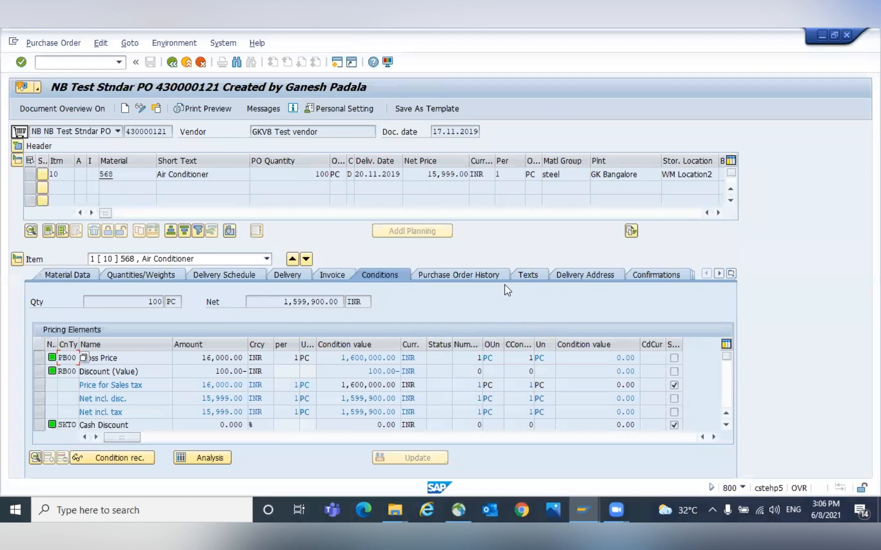
click(651, 274)
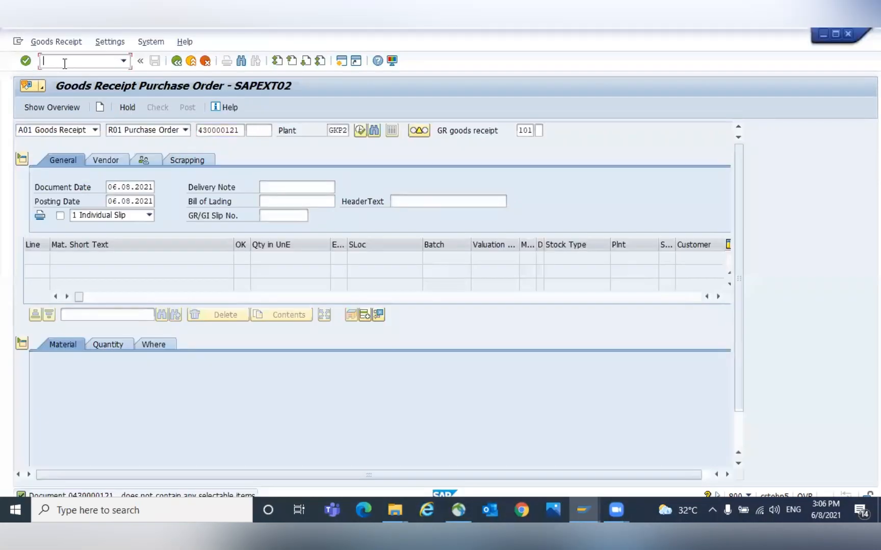
- Start creating an inbound delivery for purchase order 430000121 from vendor GKV8 and proceed to the item overview
drag(242, 130, 191, 127)
click(54, 63)
text(/NVL22N)
key(Return)
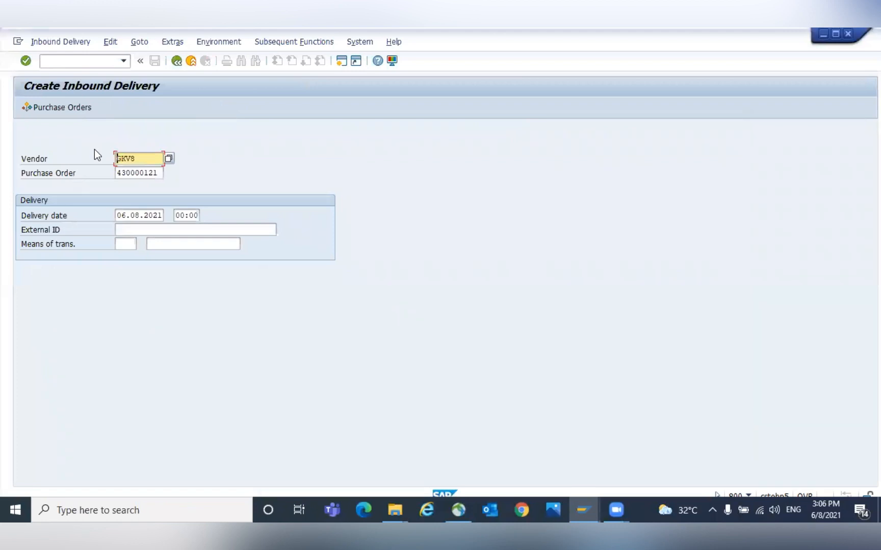
key(Return)
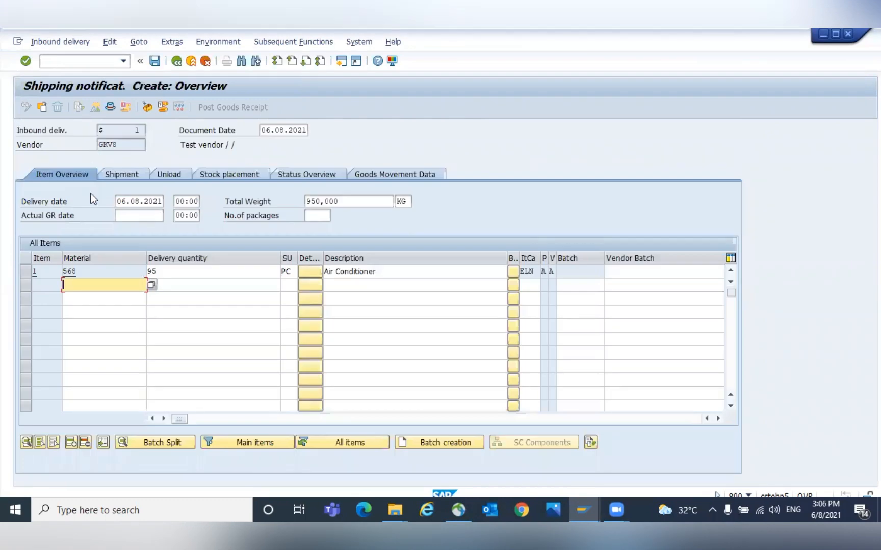
- On the stock placement view, set the delivery item's quantity to 10
click(230, 175)
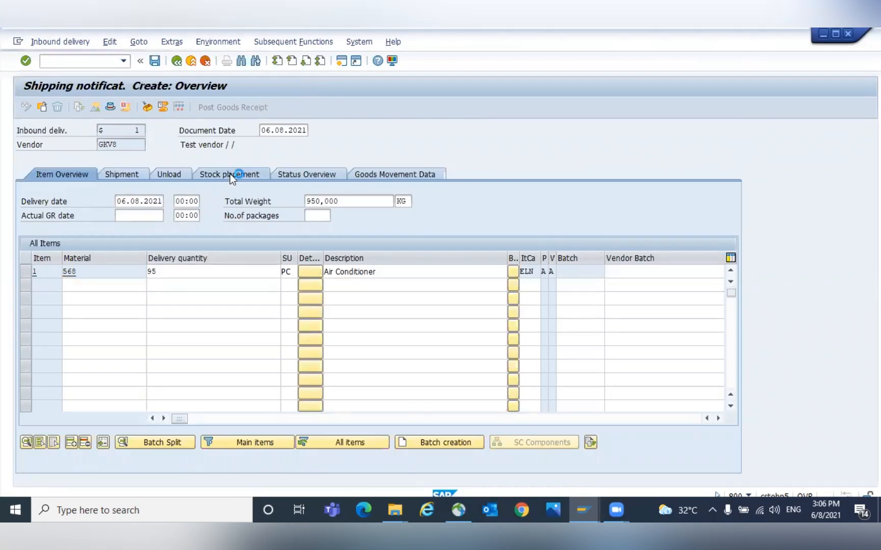
click(225, 275)
double_click(225, 275)
text(10)
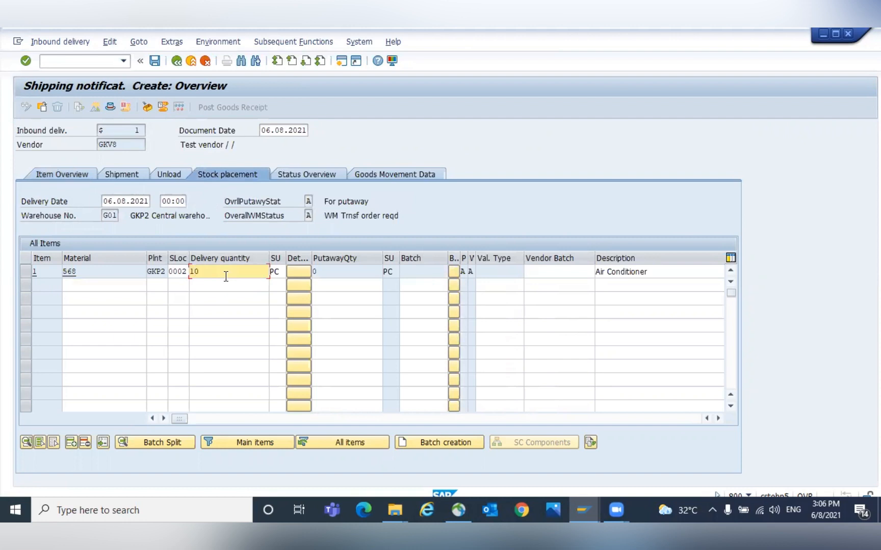
key(Return)
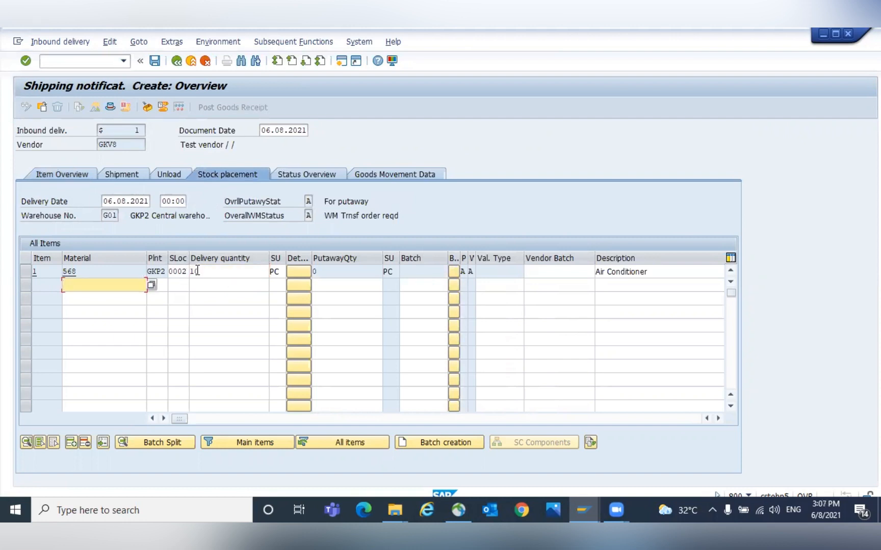
- Change the delivery item's storage location to 0004
click(186, 273)
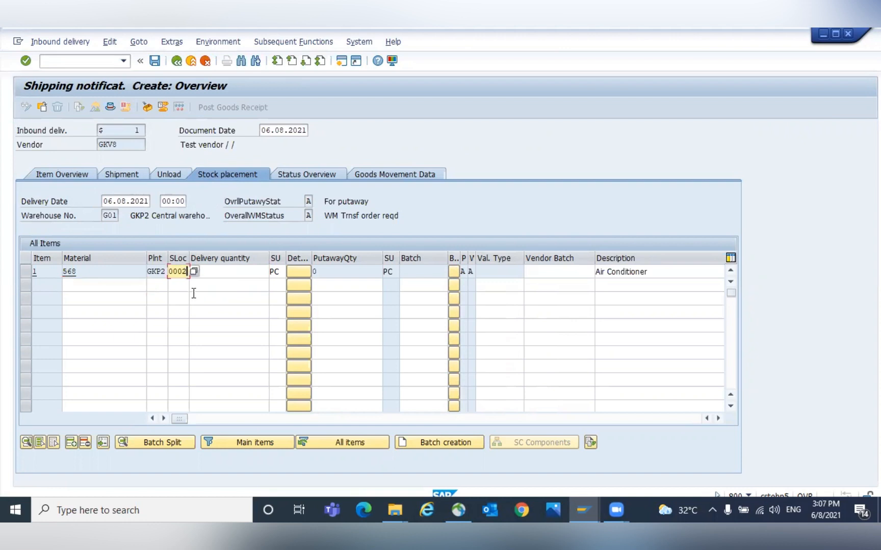
key(BackSpace)
text(4)
key(Return)
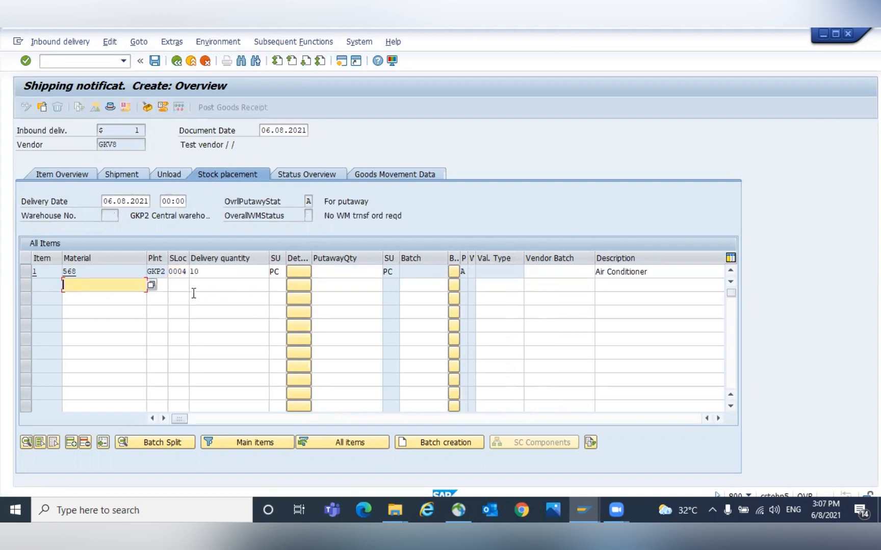
- Set the putaway quantity to 10 and save the inbound delivery
click(330, 272)
text(10)
key(Return)
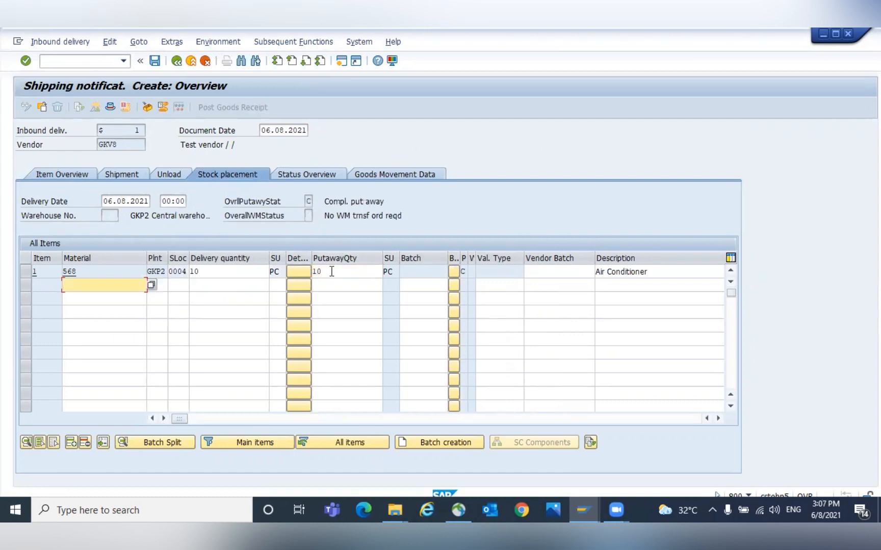
key(ctrl+s)
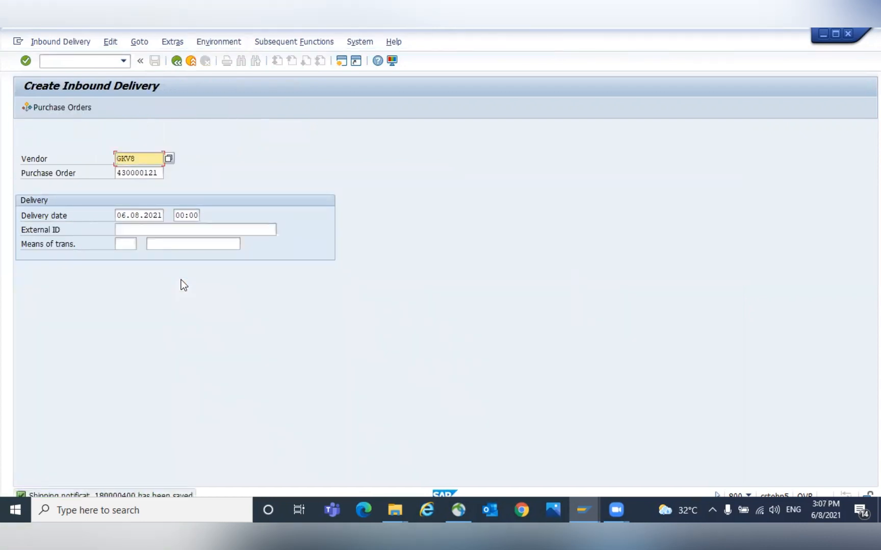
- Open the saved inbound delivery in change mode and post its goods receipt
click(75, 43)
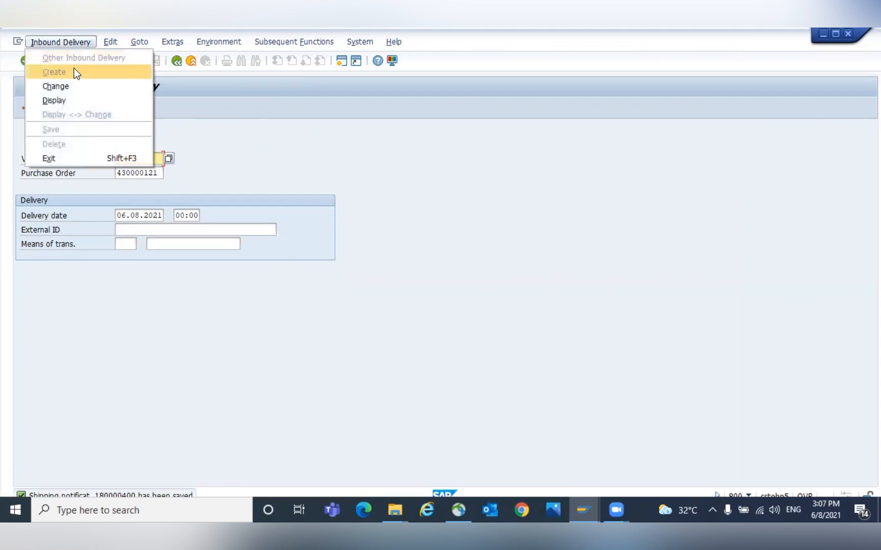
click(67, 93)
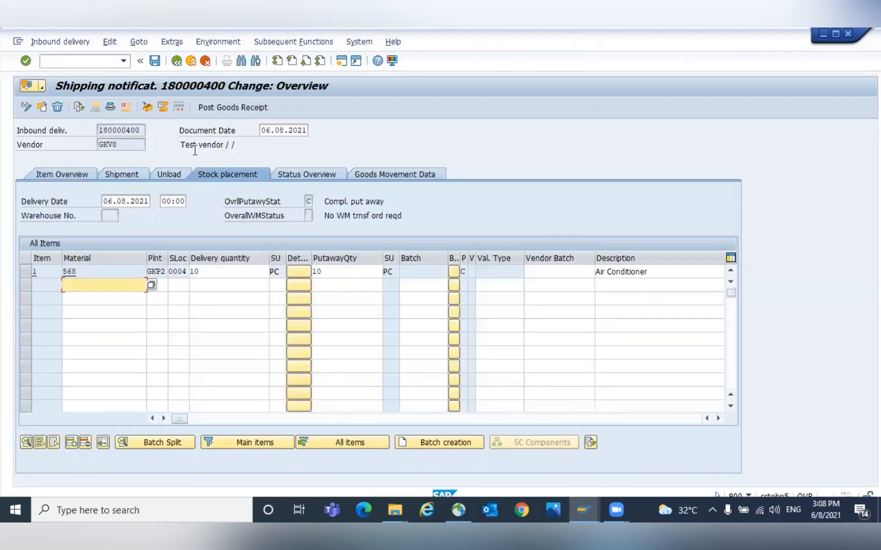
click(222, 108)
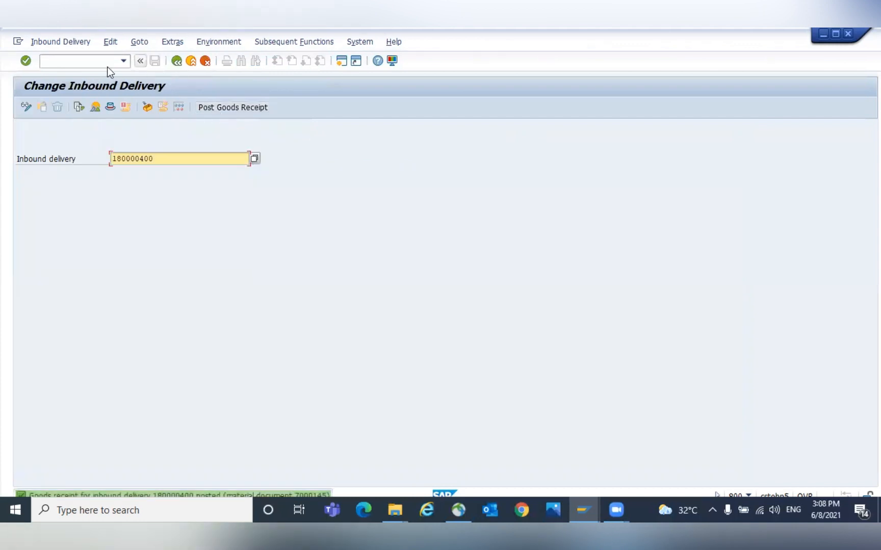
- Open the document flow of inbound delivery 180000400
click(82, 108)
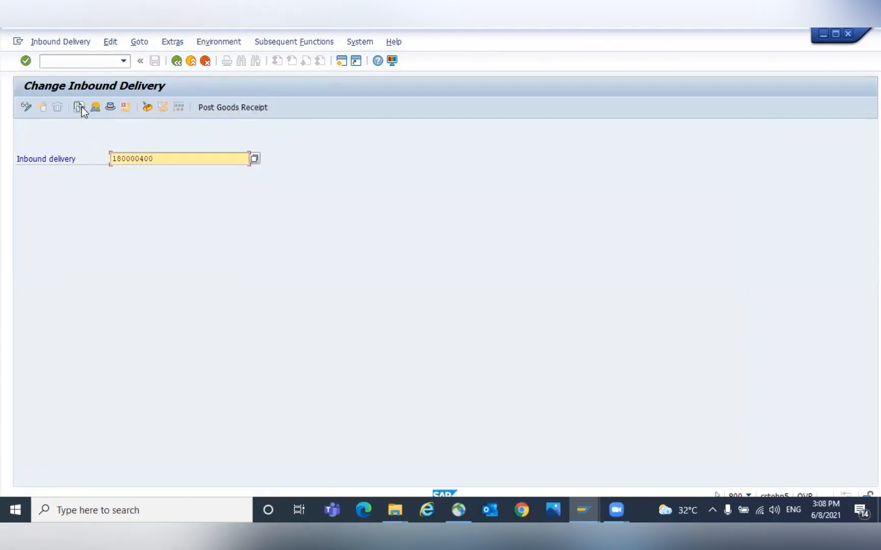
click(77, 107)
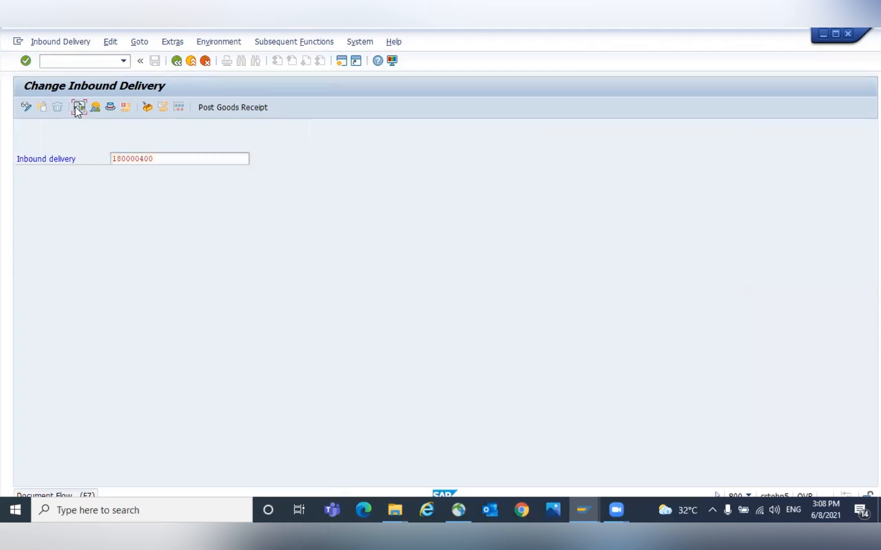
click(24, 107)
click(25, 107)
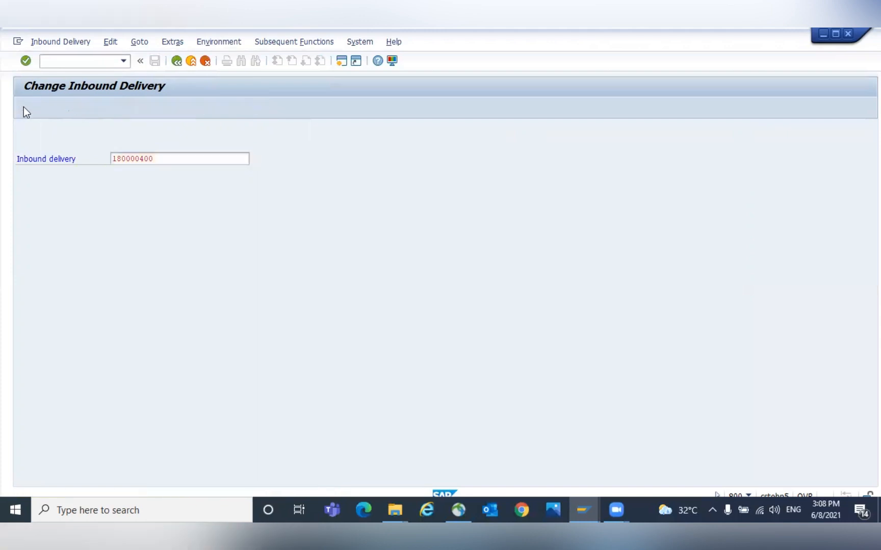
click(78, 107)
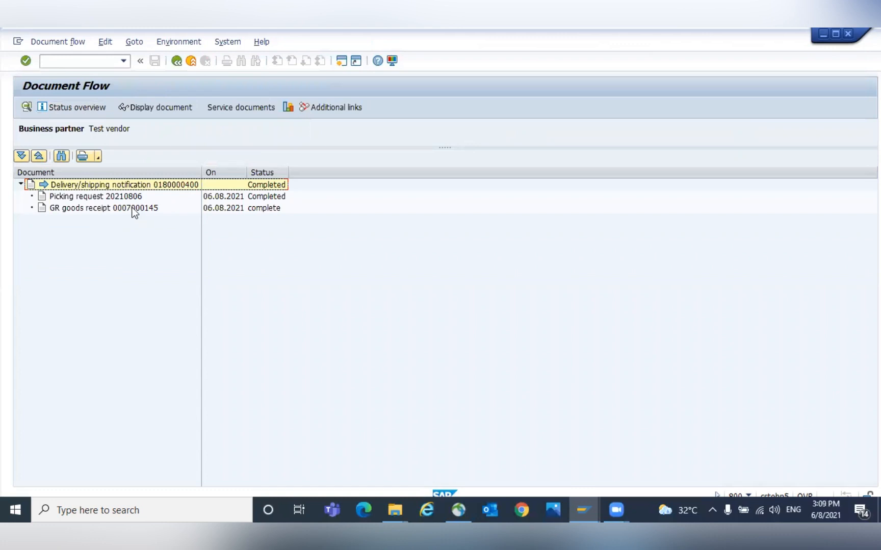
- Display the goods receipt material document from the document flow and open its accounting document
click(130, 208)
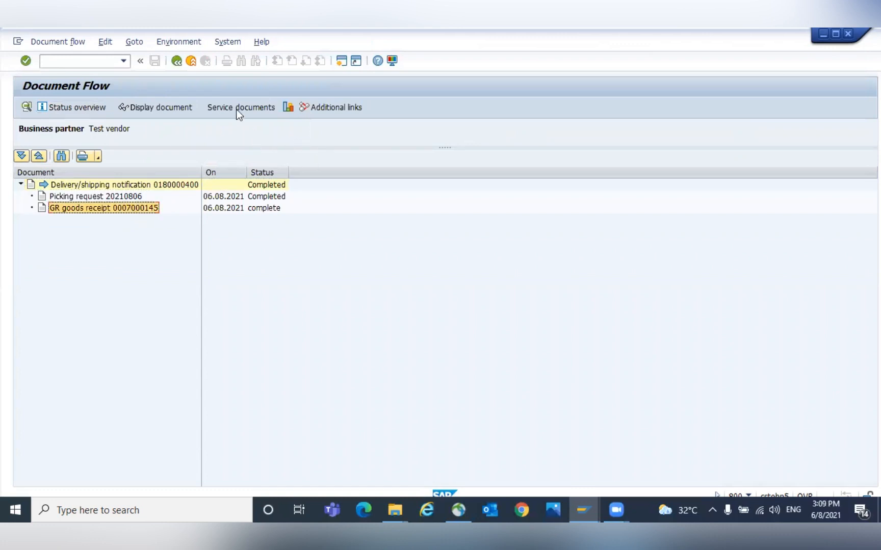
click(158, 102)
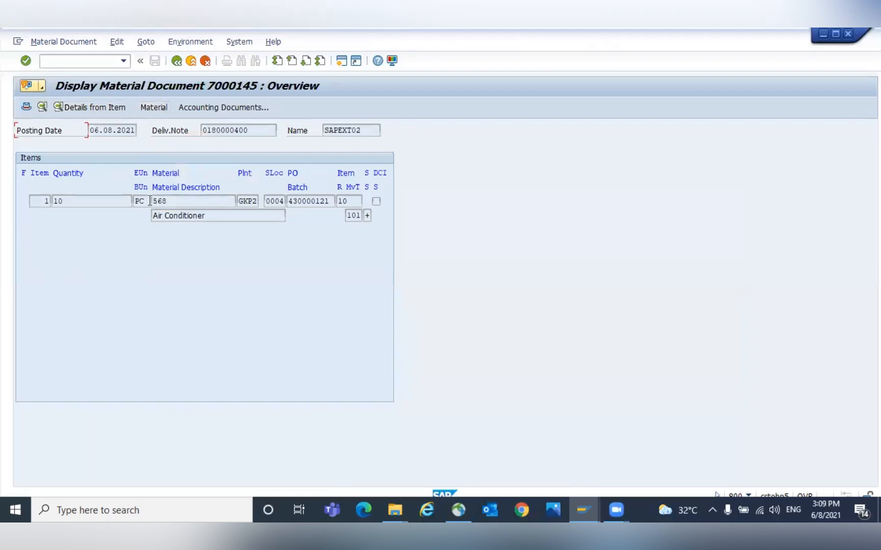
click(222, 107)
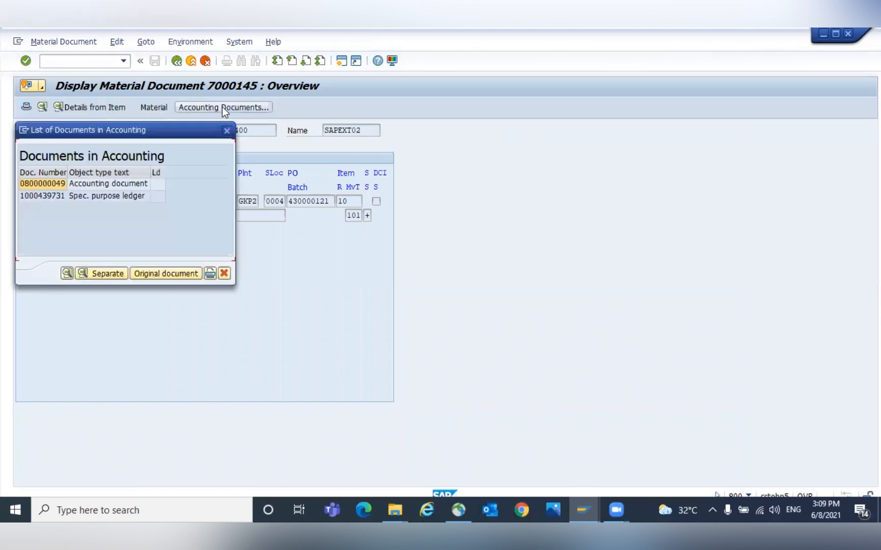
double_click(110, 186)
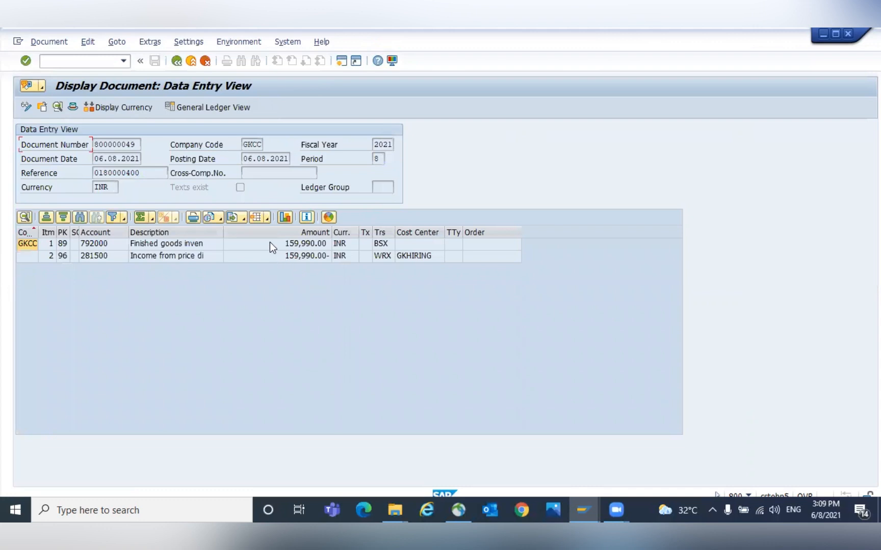
- Examine the accounting document's inventory and price difference line items
click(283, 245)
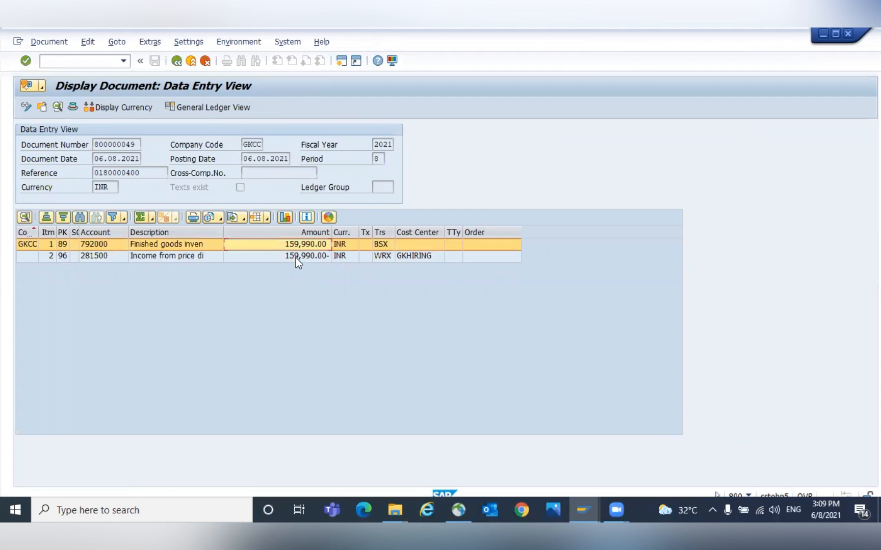
click(298, 257)
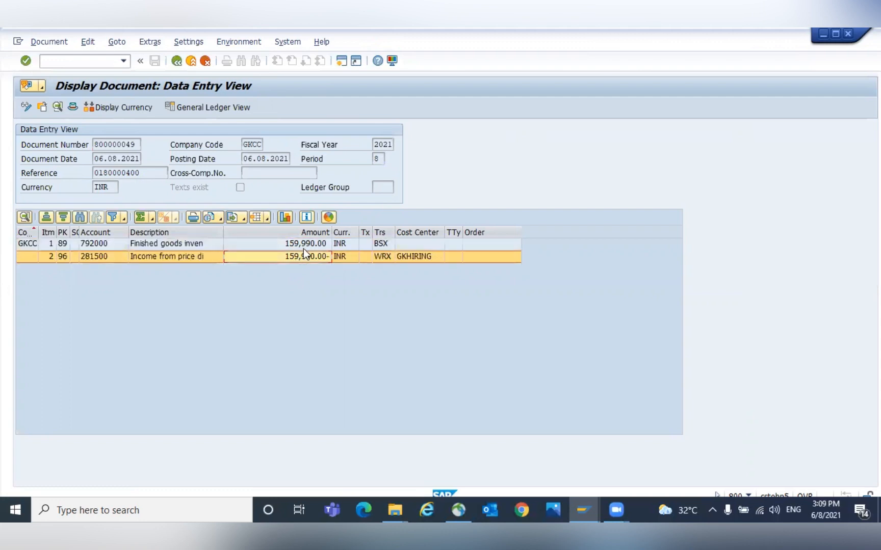
click(304, 248)
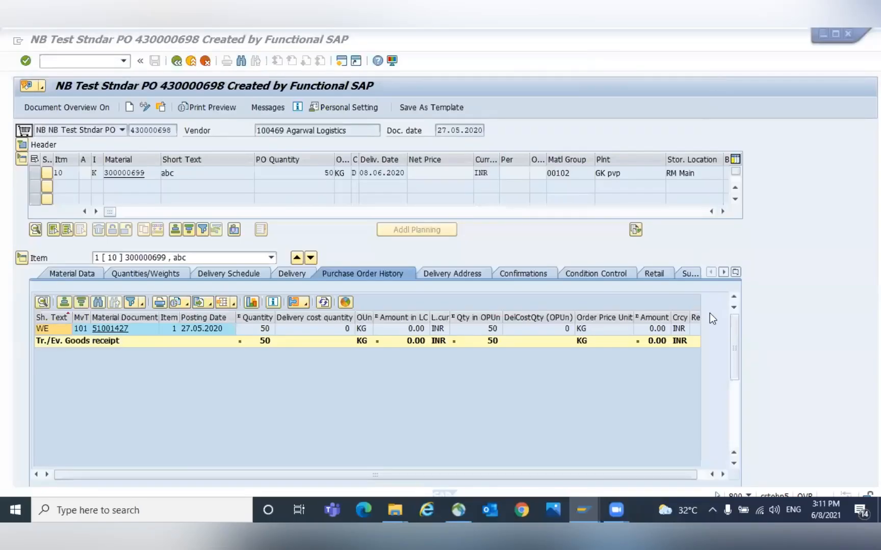
- Review purchase order 430000698's document date, item and purchase order history
click(500, 426)
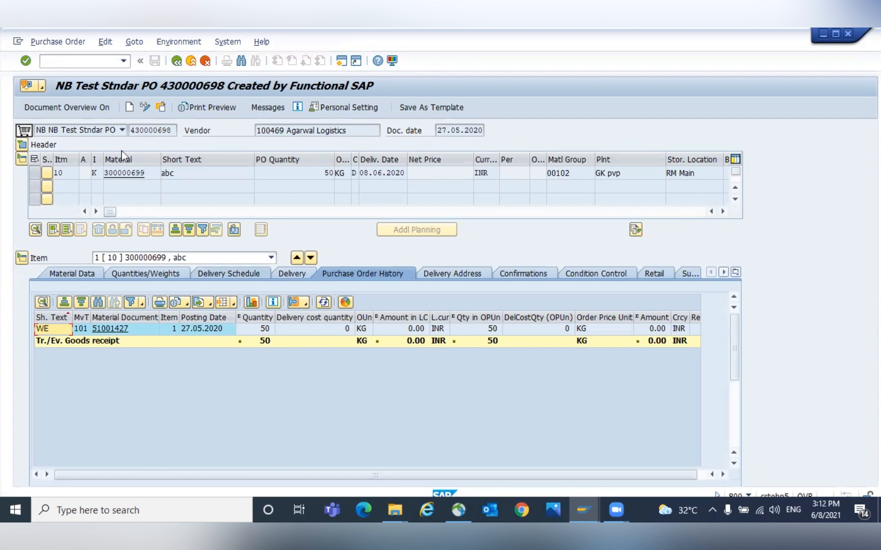
click(437, 131)
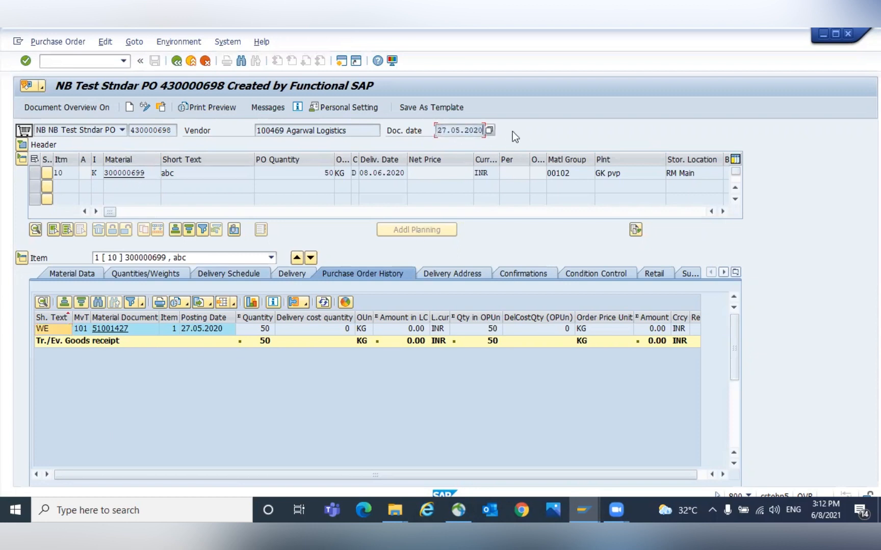
click(146, 174)
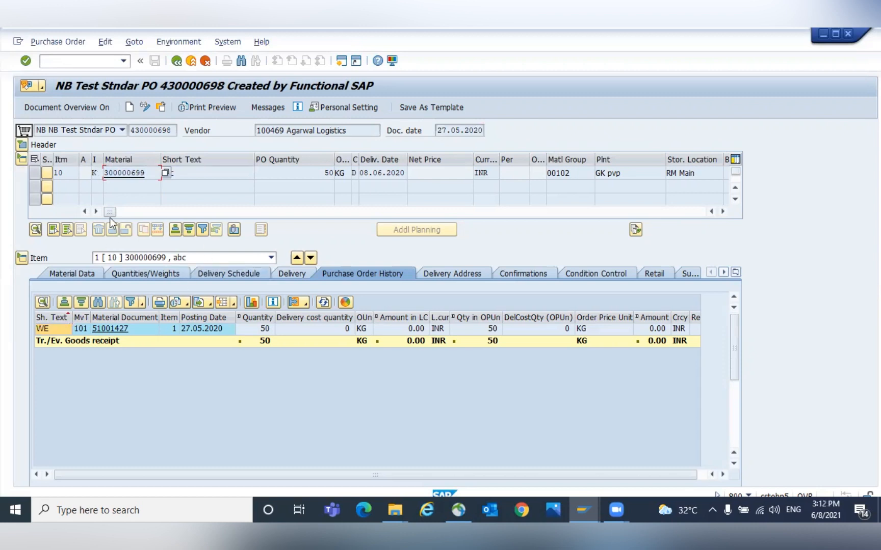
drag(109, 210, 23, 224)
drag(149, 176, 100, 169)
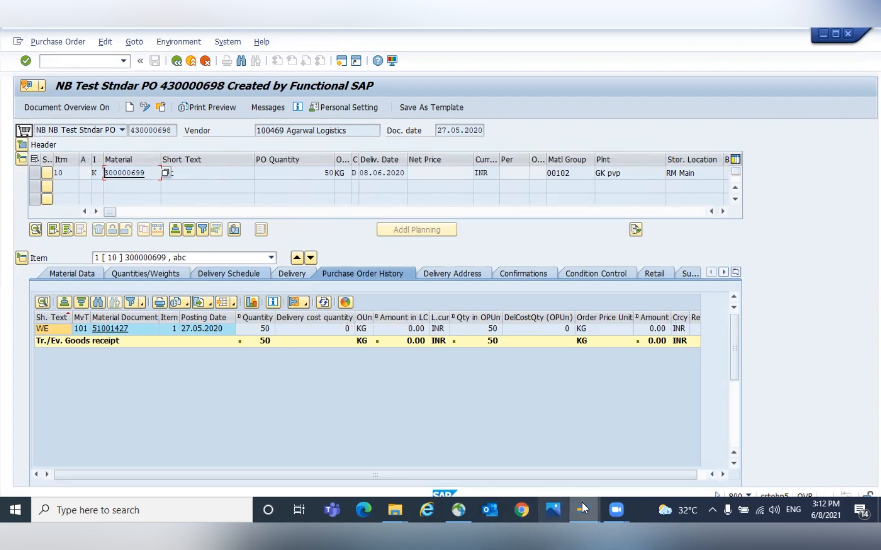
mouse_move(589, 502)
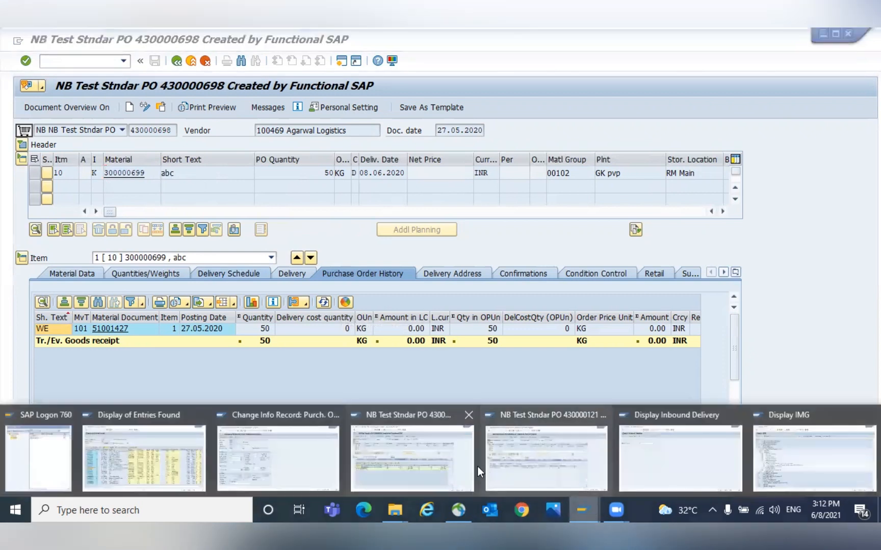
- Open the info record display screen and enter material 300000699
click(428, 456)
mouse_move(583, 502)
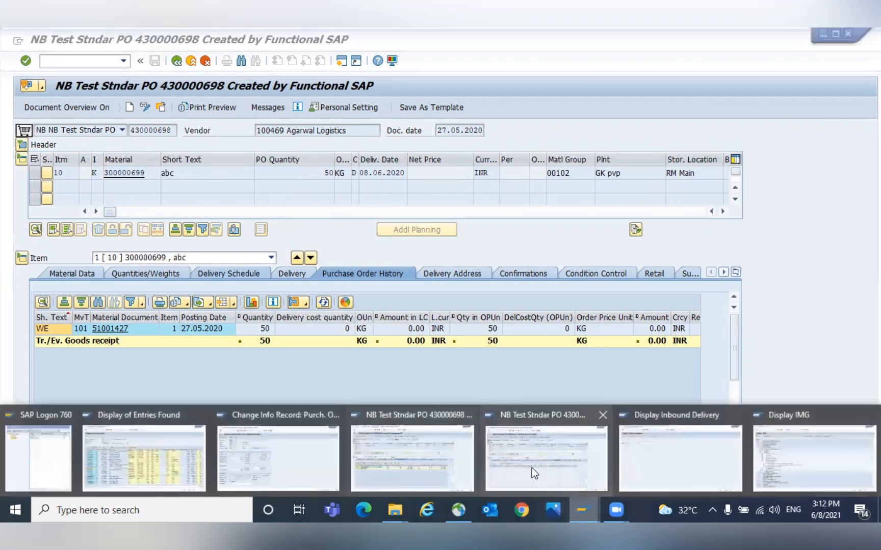
click(544, 468)
click(61, 61)
text(/NM)
text(3)
key(Return)
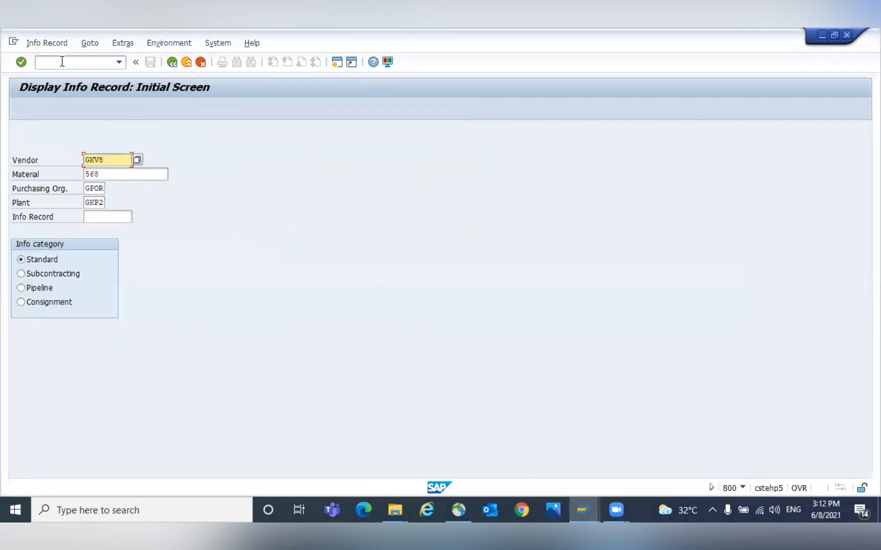
key(Tab)
text(300000699)
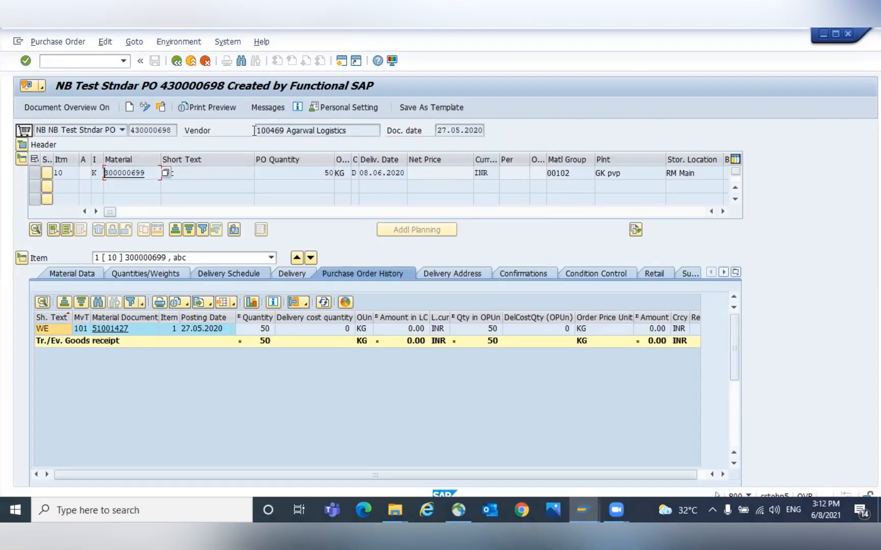
- Enter vendor 100469, clear the plant, select the Consignment category and display the info record
double_click(270, 131)
click(275, 131)
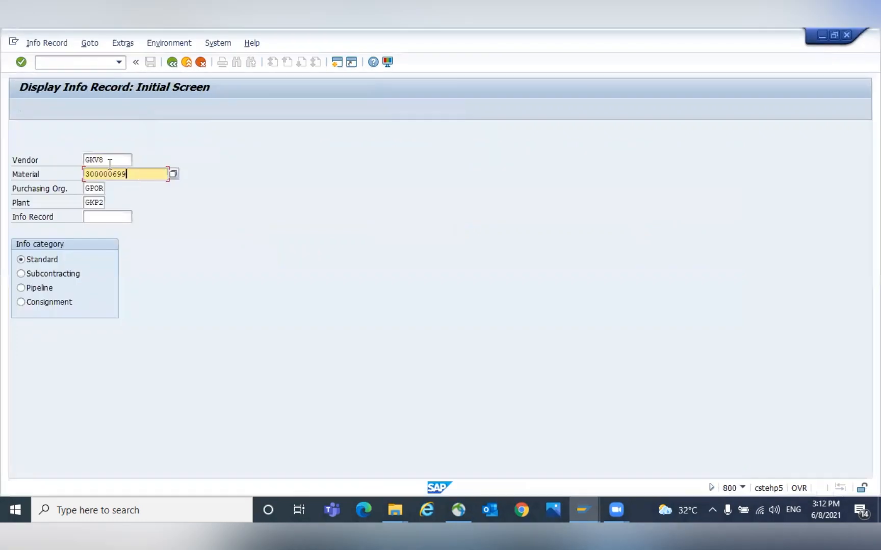
double_click(110, 164)
text(100467)
key(Tab)
key(Tab)
key(Tab)
key(ctrl+a)
key(BackSpace)
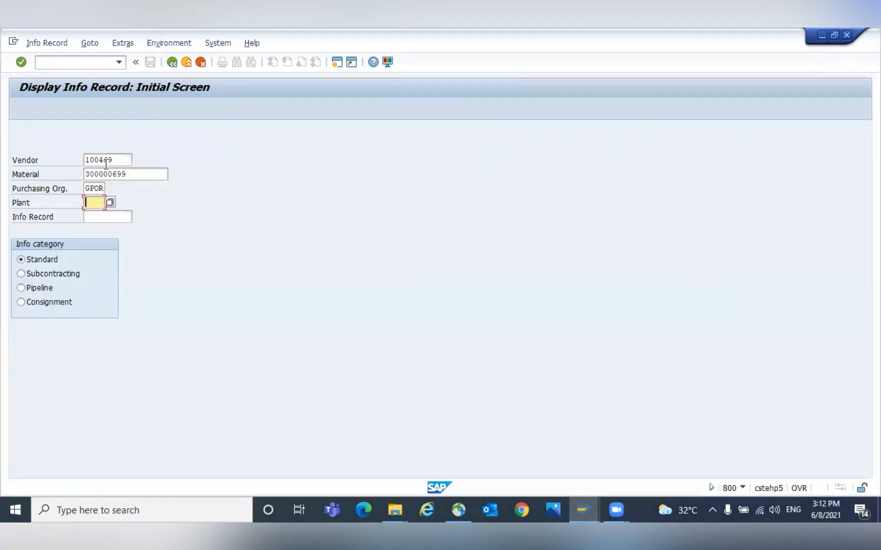
click(33, 302)
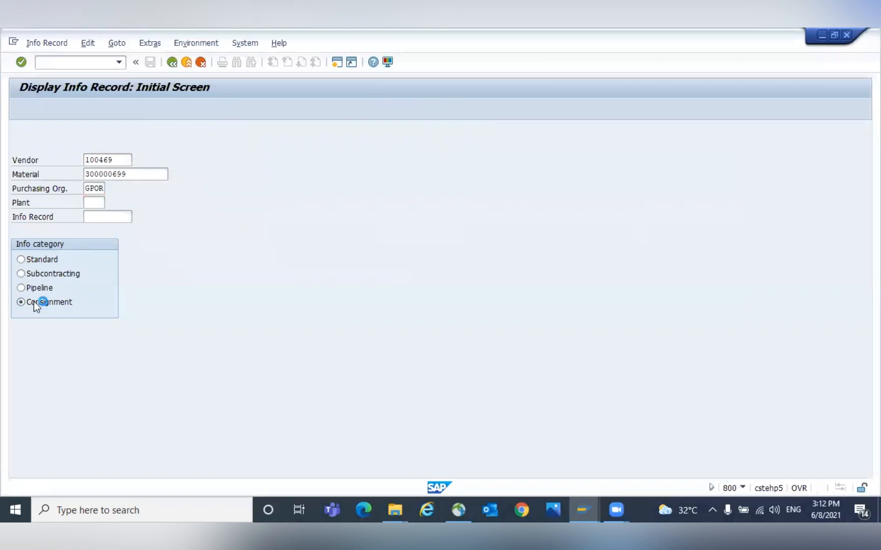
key(Return)
key(Return)
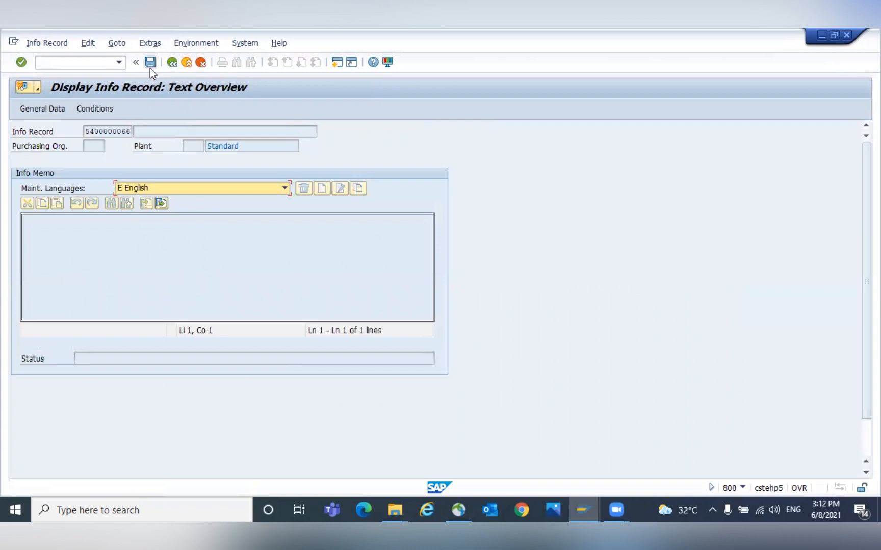
- Open the info record's condition types overview and close it
click(102, 108)
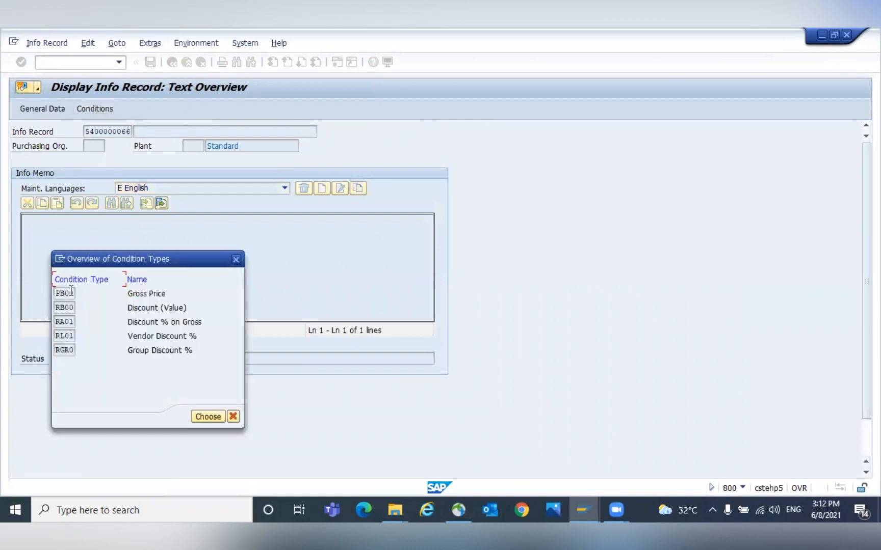
click(211, 416)
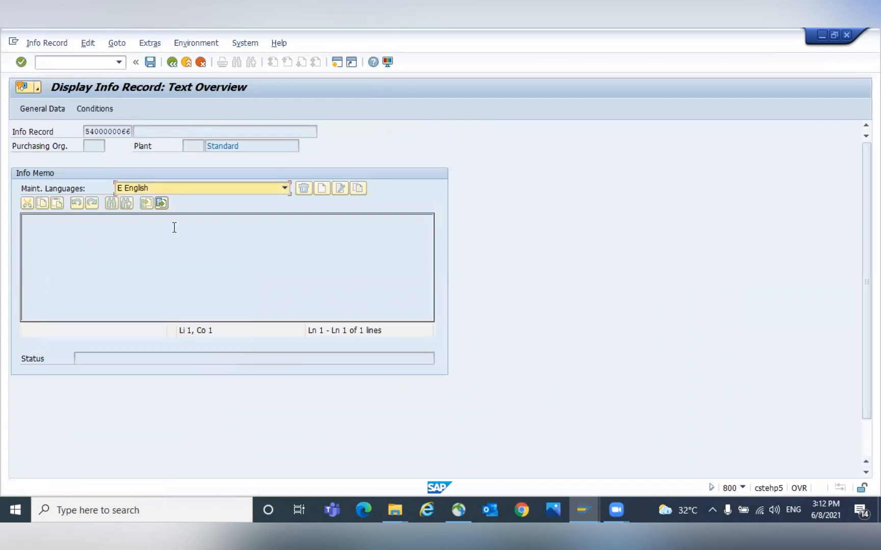
- Display the info record's general data for plant GKP1
click(172, 62)
click(90, 203)
text(GBP1)
key(Return)
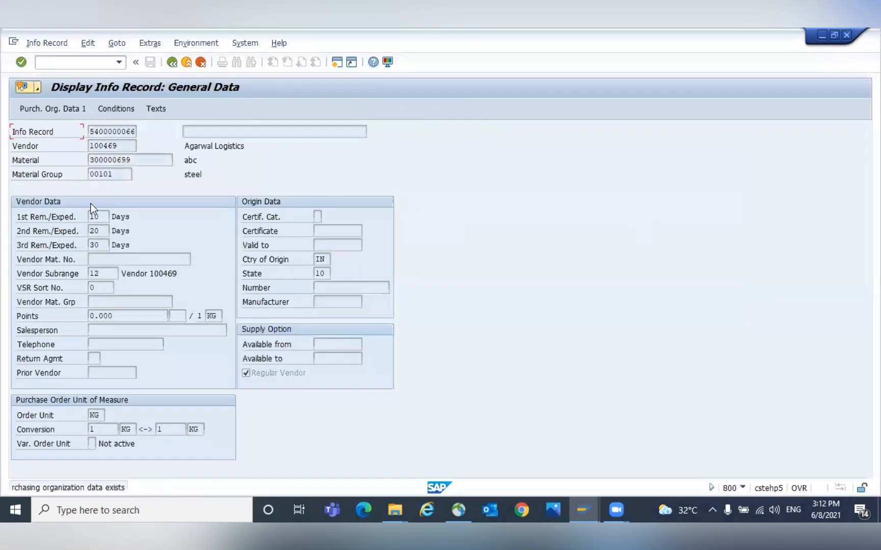
click(173, 63)
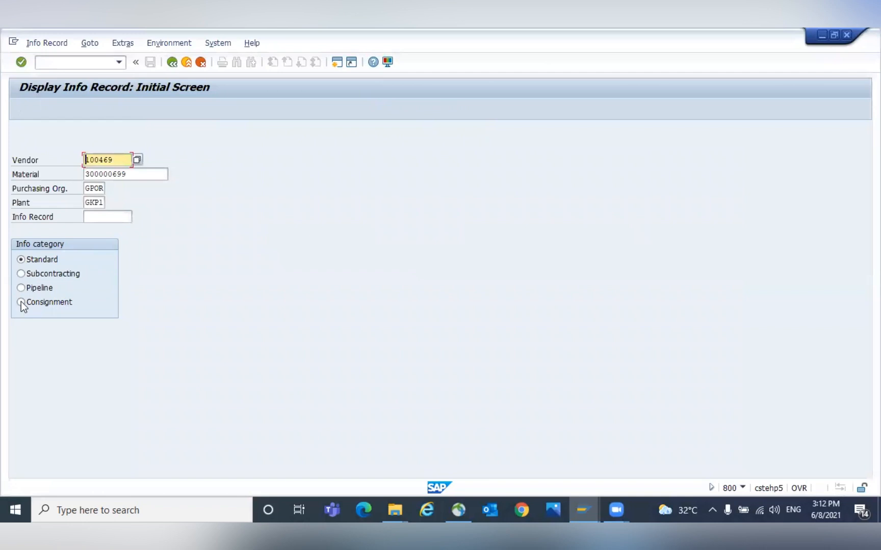
- Reselect the Consignment category and display the info record's purchasing organization data for plant GKP1
click(21, 302)
click(139, 176)
click(99, 190)
click(100, 203)
click(21, 303)
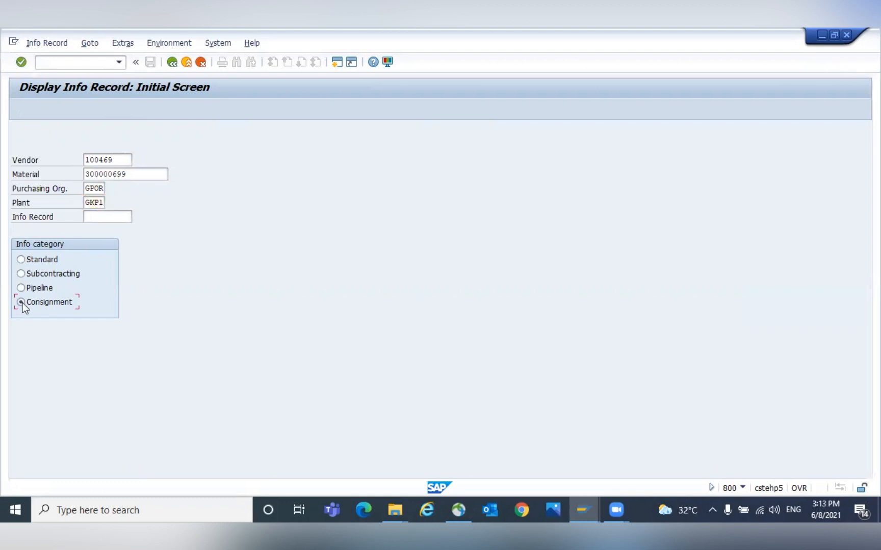
key(Return)
key(Return)
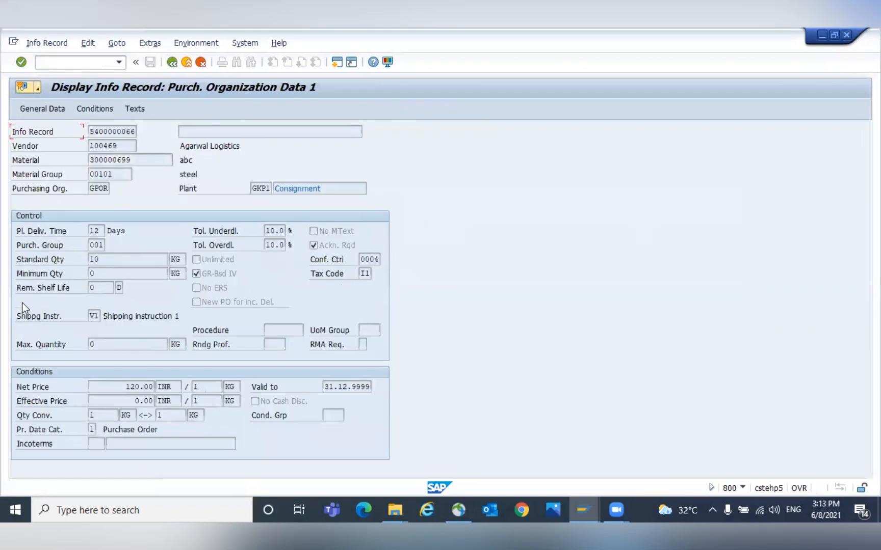
- Review the info record's gross price condition validity and amount, then return to the purchasing organization data
click(99, 112)
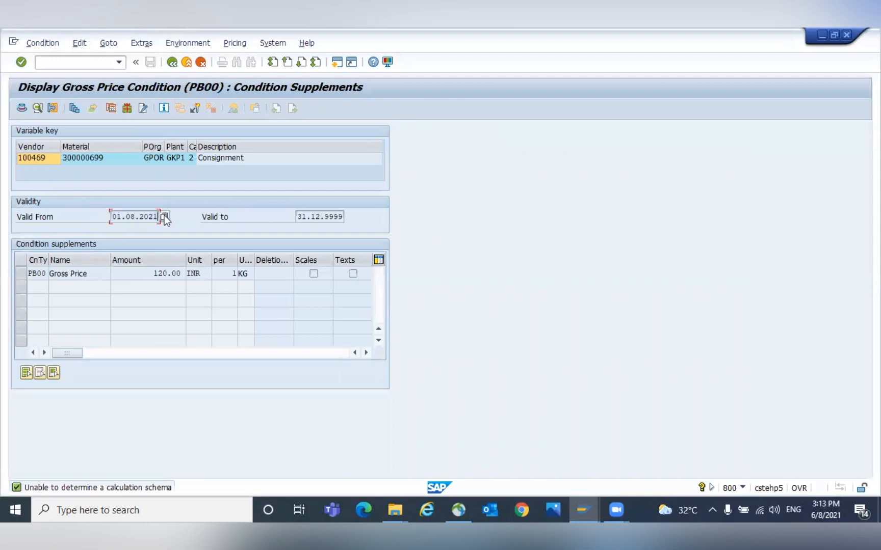
drag(155, 272, 185, 271)
click(185, 270)
click(172, 62)
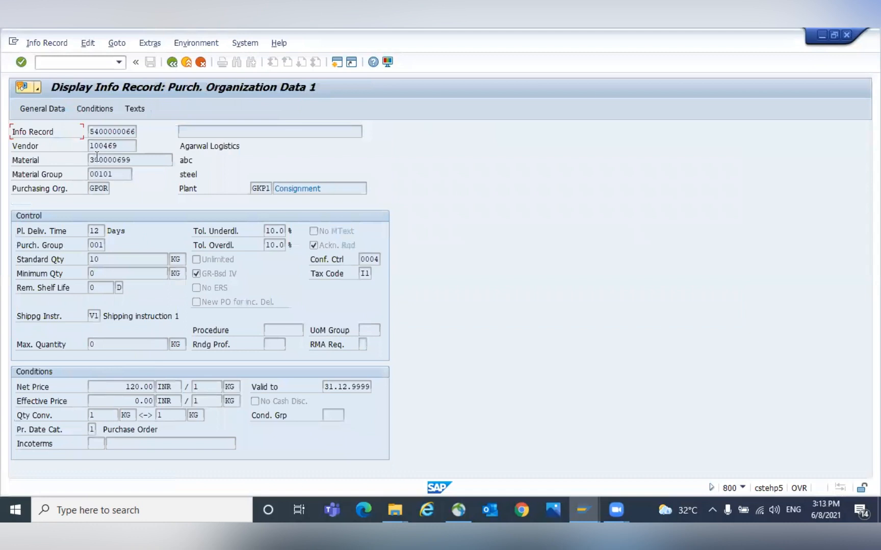
- Open the purchase order price history and paste material 300000699 copied from the purchase order
text(/nme23n)
key(Return)
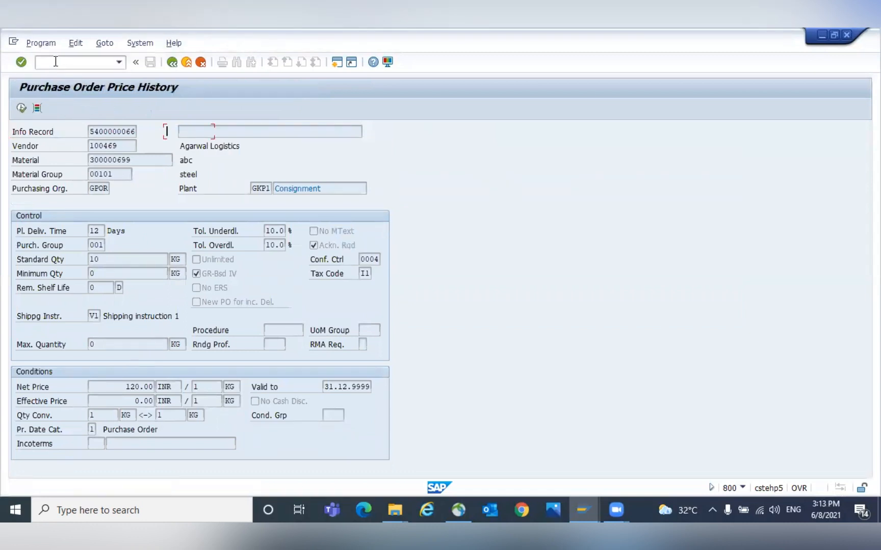
key(Tab)
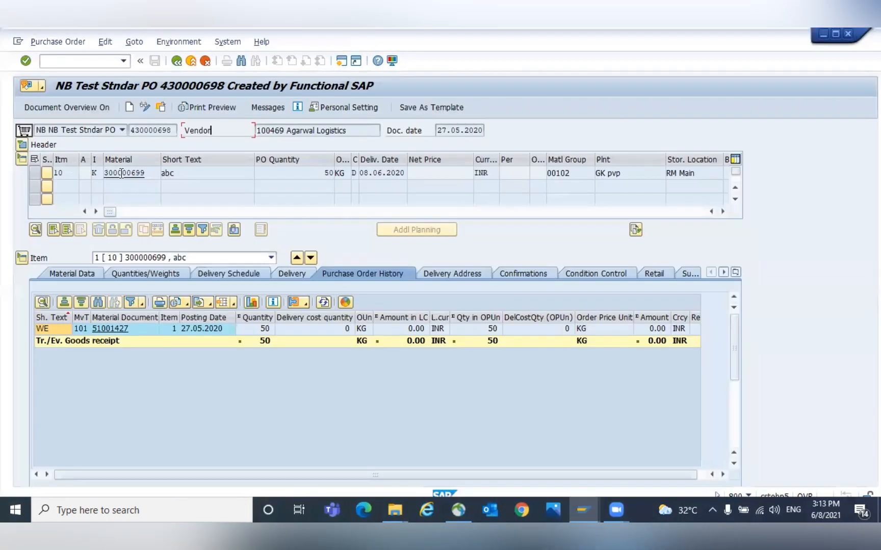
click(102, 175)
key(alt+Tab)
text(300000699)
key(Tab)
key(Tab)
key(Tab)
key(Tab)
key(Tab)
key(Tab)
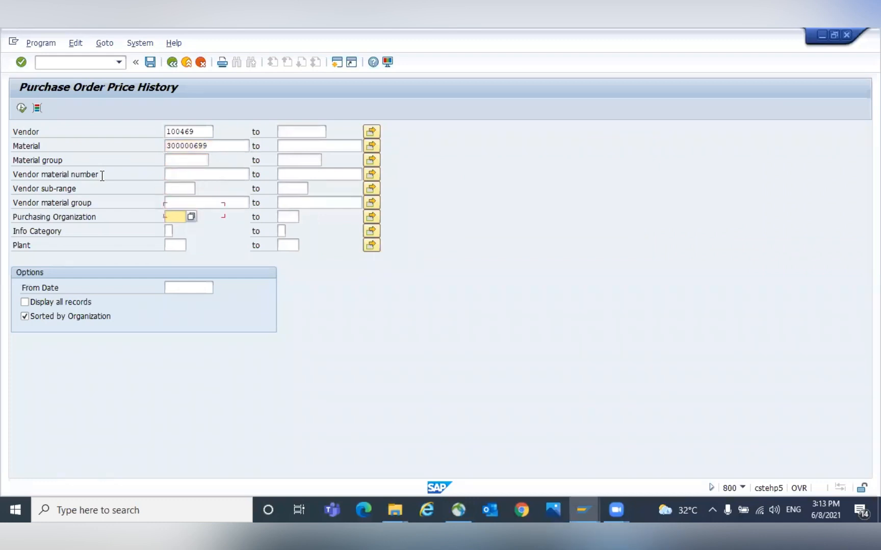
- Try to run the price history with info category 2 and all records displayed
key(F4)
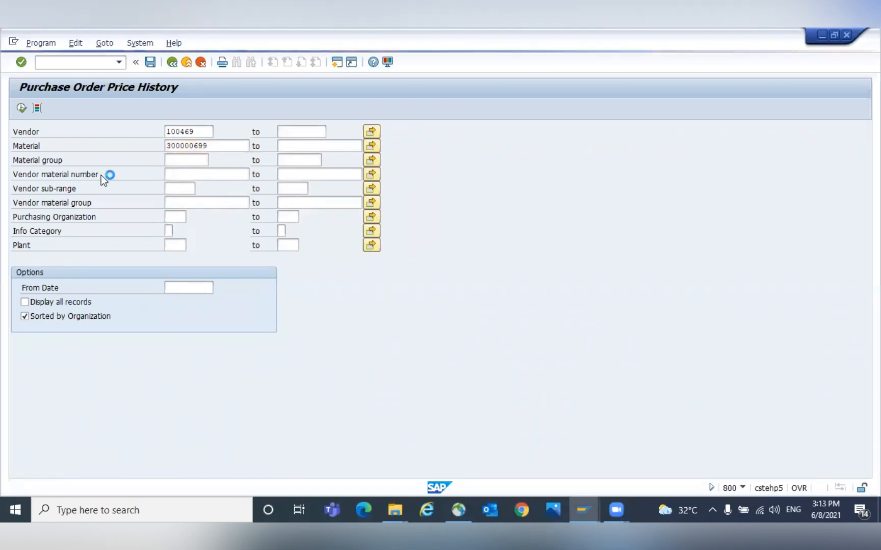
double_click(118, 184)
click(25, 302)
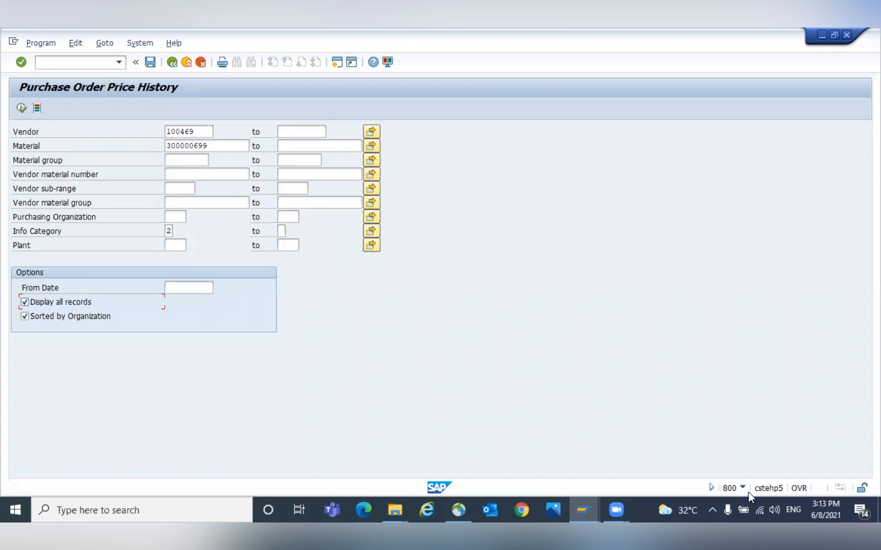
click(21, 109)
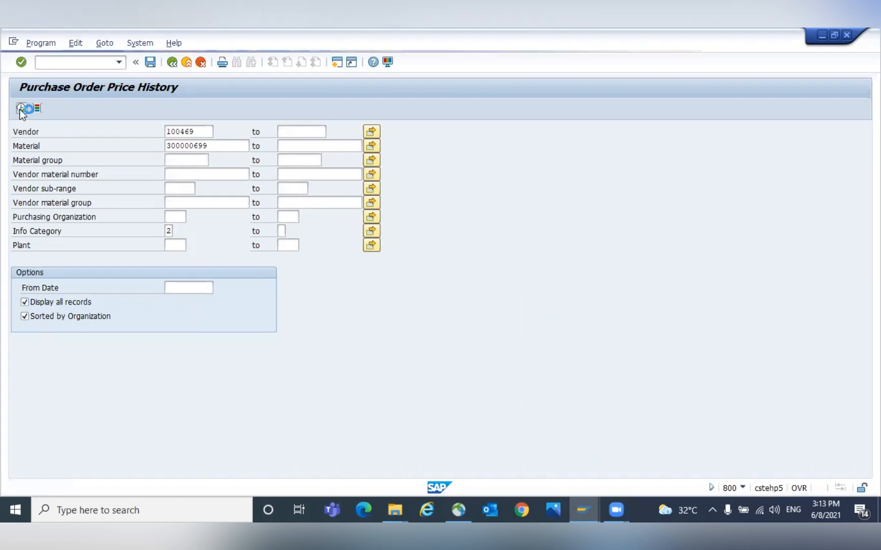
click(21, 108)
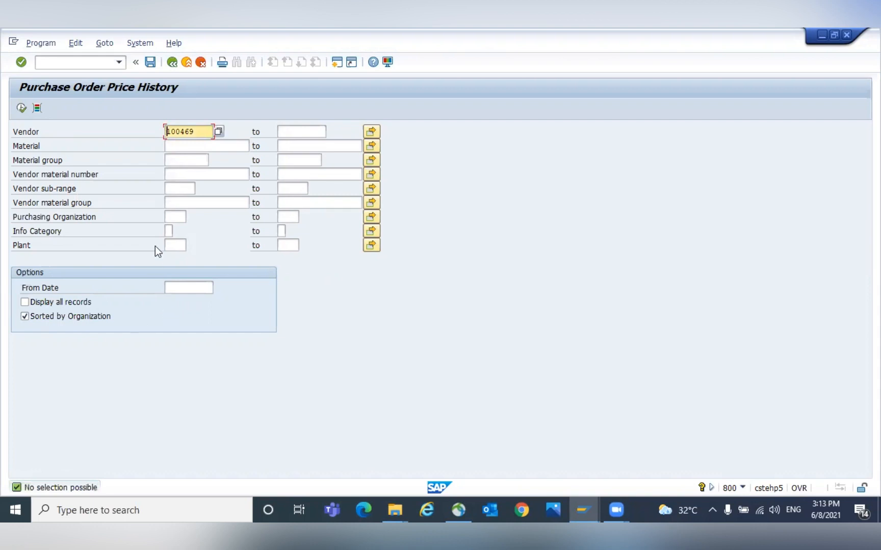
- Try to restrict the price history to info category 2, purchasing organization GPOR and plant GKP1 with all records
click(169, 231)
text(2)
key(Return)
key(Up)
key(space)
key(Down)
key(Return)
key(Up)
key(Down)
key(Down)
key(Down)
text(G)
key(Down)
key(Return)
click(24, 301)
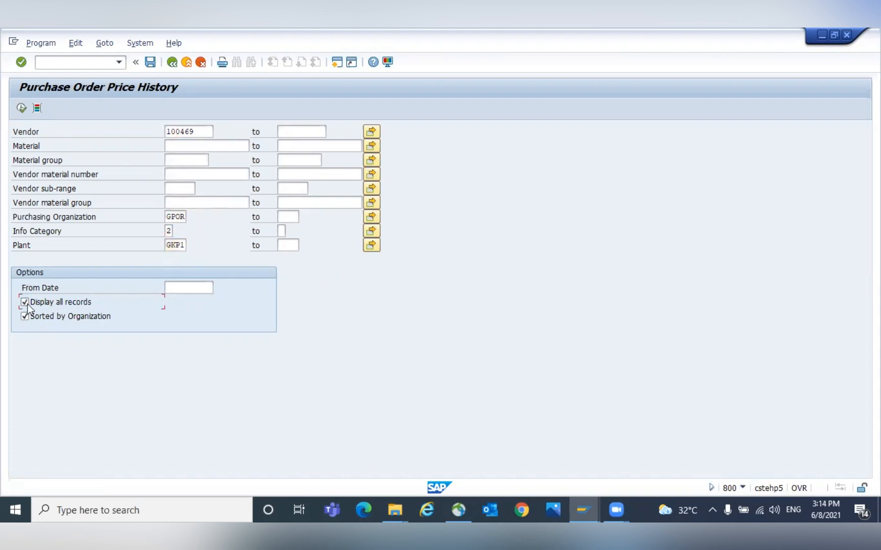
- Run the purchase order price history report for vendor 100469
click(187, 149)
text(3)
key(Down)
key(Return)
key(F8)
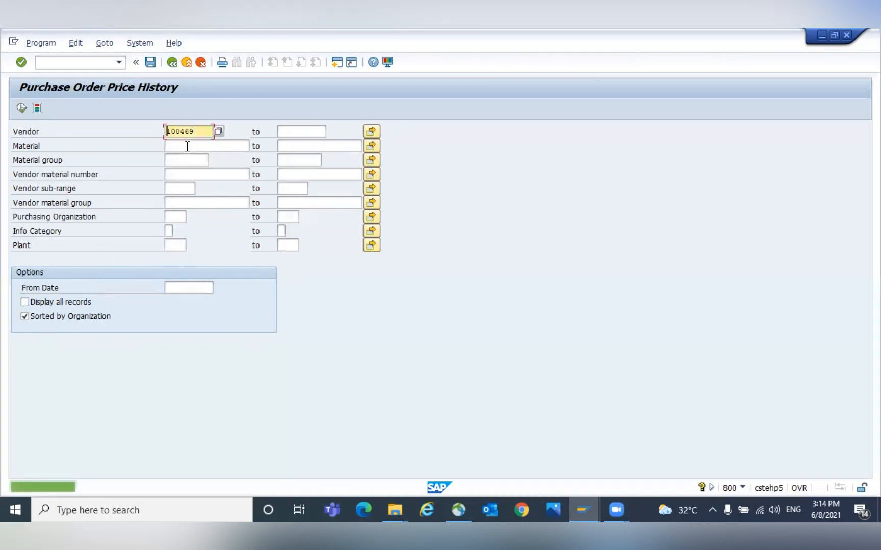
click(21, 109)
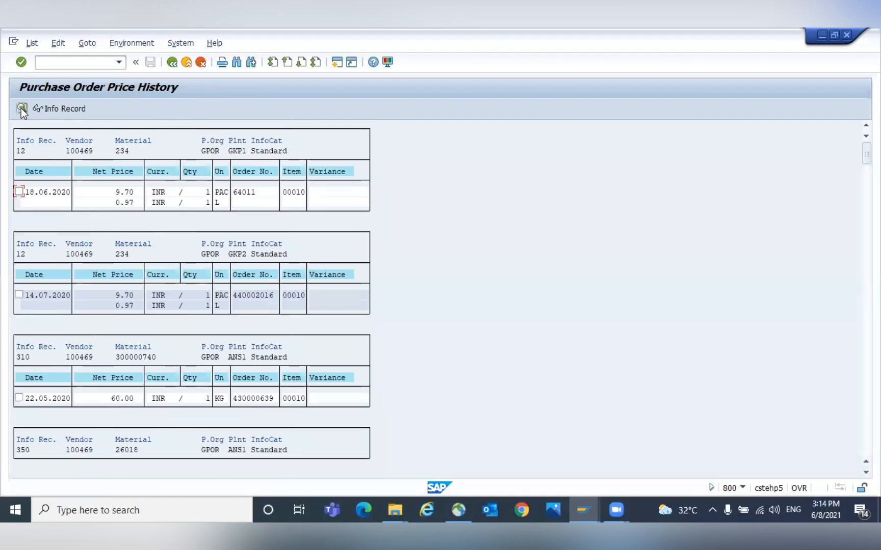
- Search the price history list for material 300000699 and review its entries
key(ctrl+f)
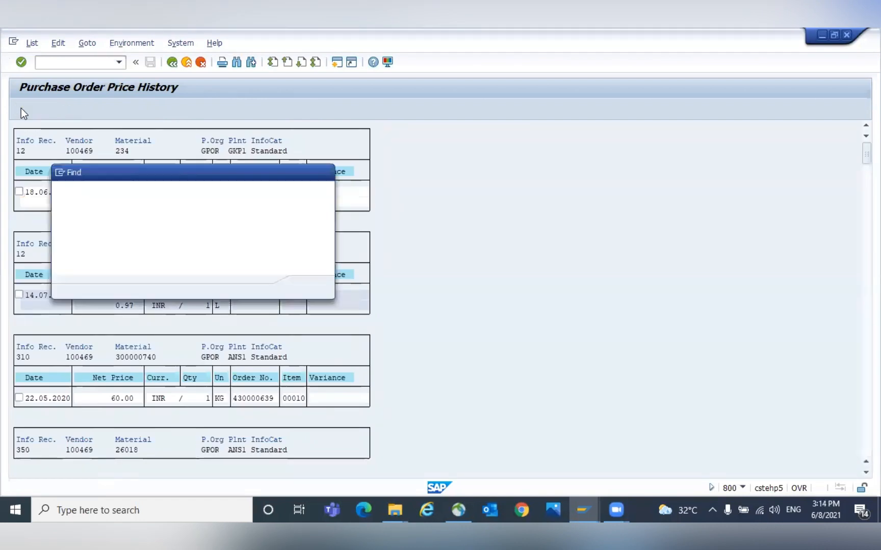
text(300000699)
key(Return)
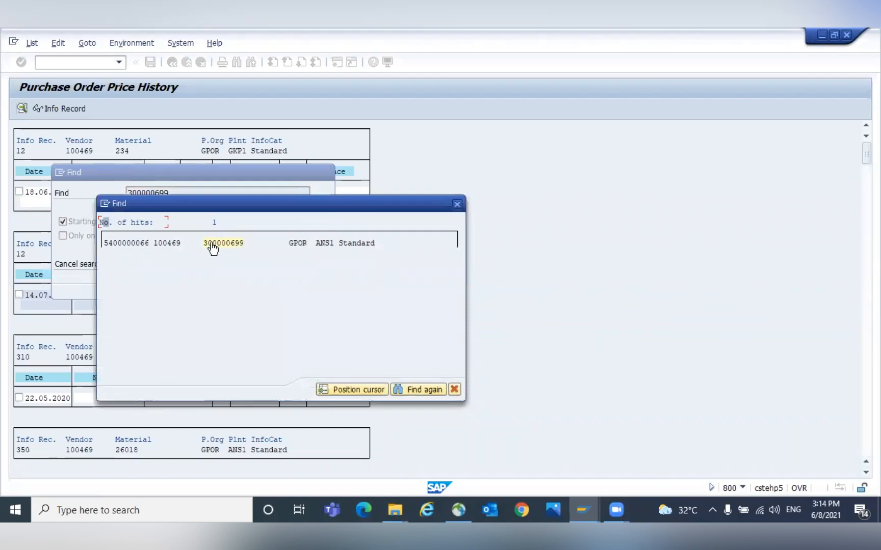
double_click(219, 243)
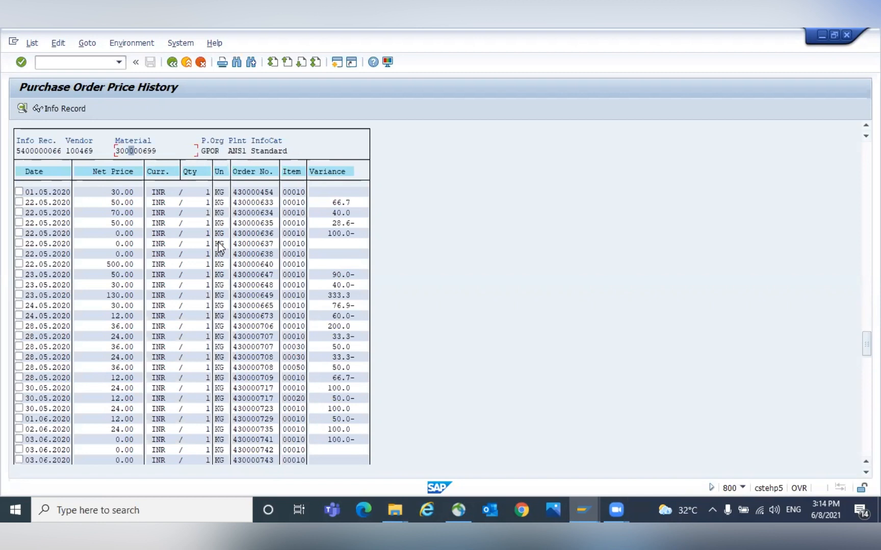
scroll(220, 248, down, 15)
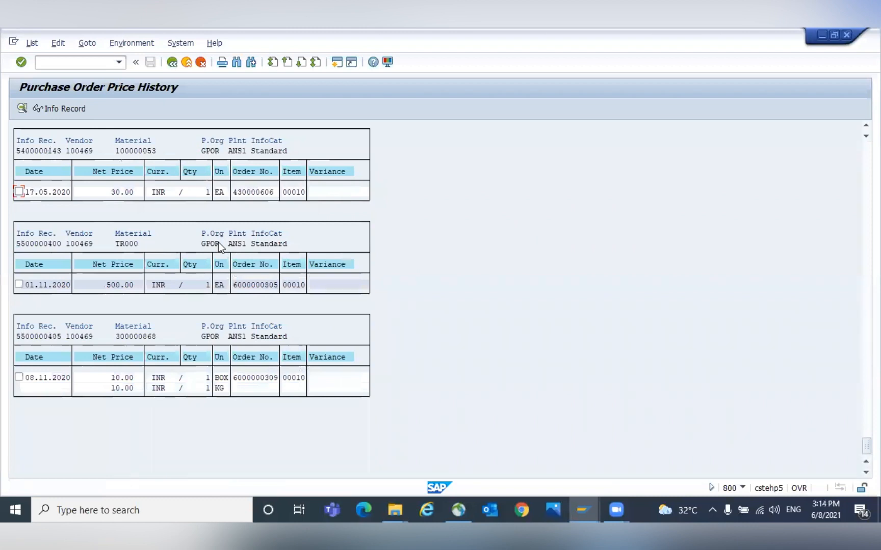
scroll(219, 242, up, 5)
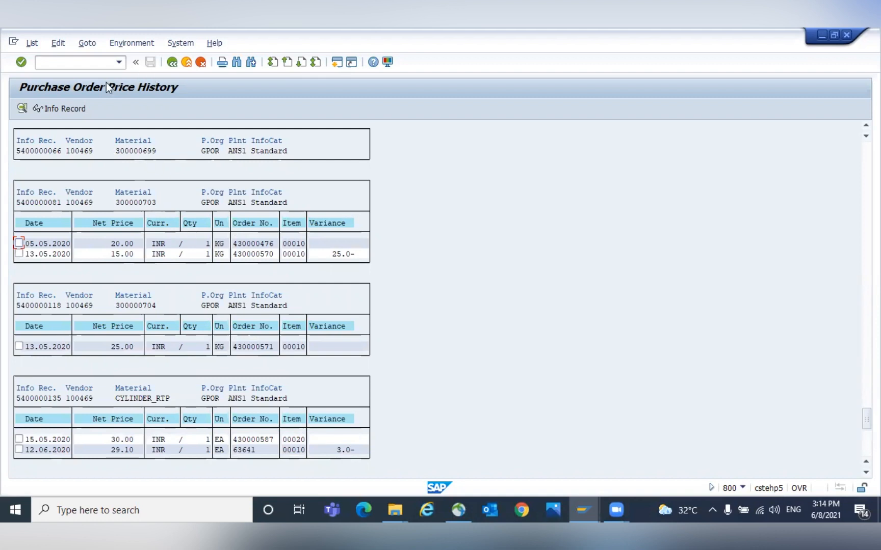
- Redisplay the consignment info record's purchasing organization data and check its net price
click(57, 63)
text(/nme13)
key(Return)
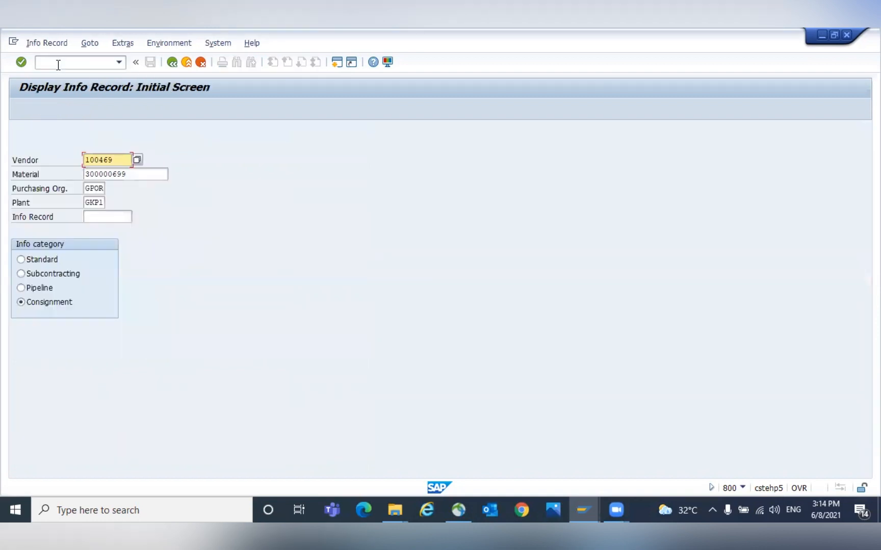
key(Return)
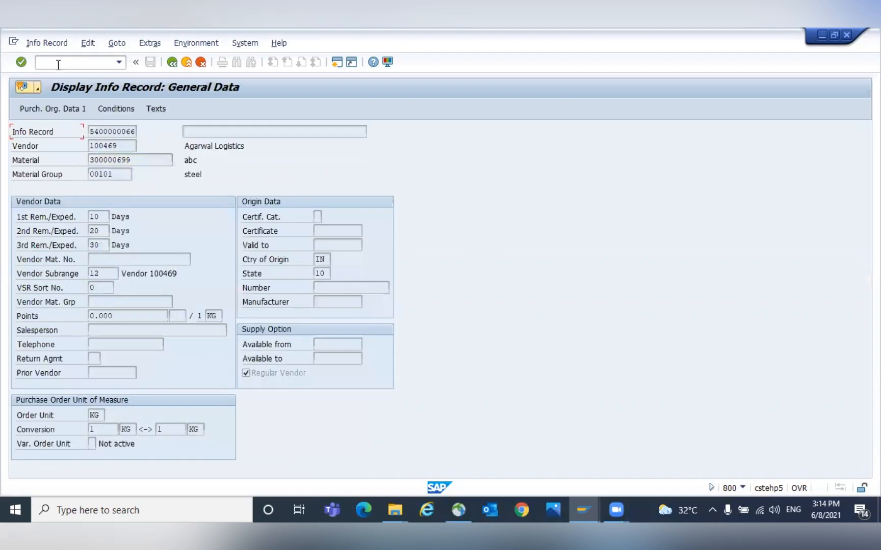
key(Return)
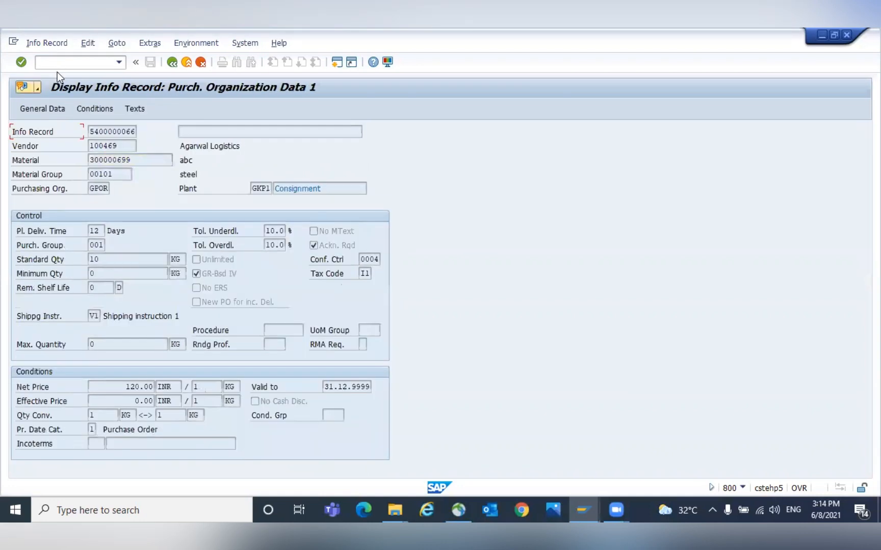
drag(121, 388, 156, 386)
click(156, 386)
- Open the consignment info record for vendor 100469 and material 300000699 in change mode
click(69, 62)
text(/NME13)
key(Return)
click(46, 43)
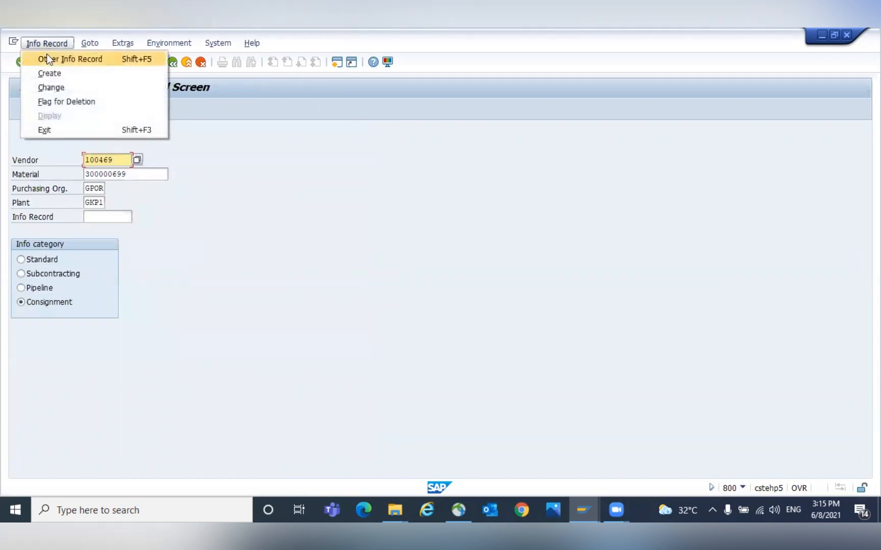
click(45, 86)
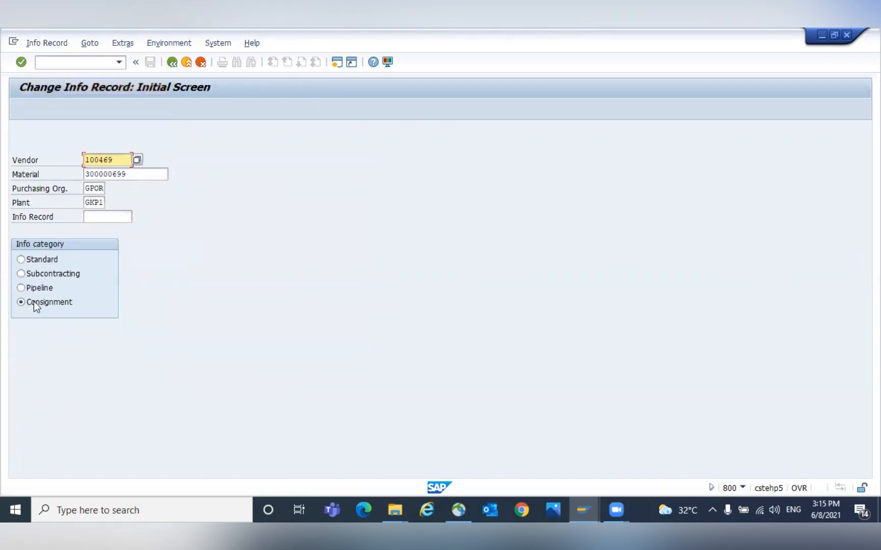
click(117, 174)
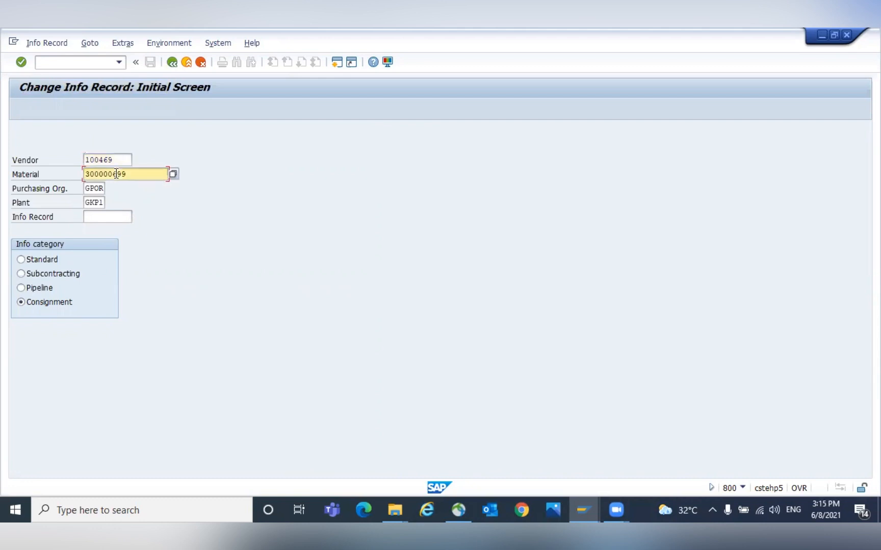
- Set the consignment info record's PB00 gross price condition amount to 200 INR and save the info record
click(94, 189)
click(94, 203)
key(Return)
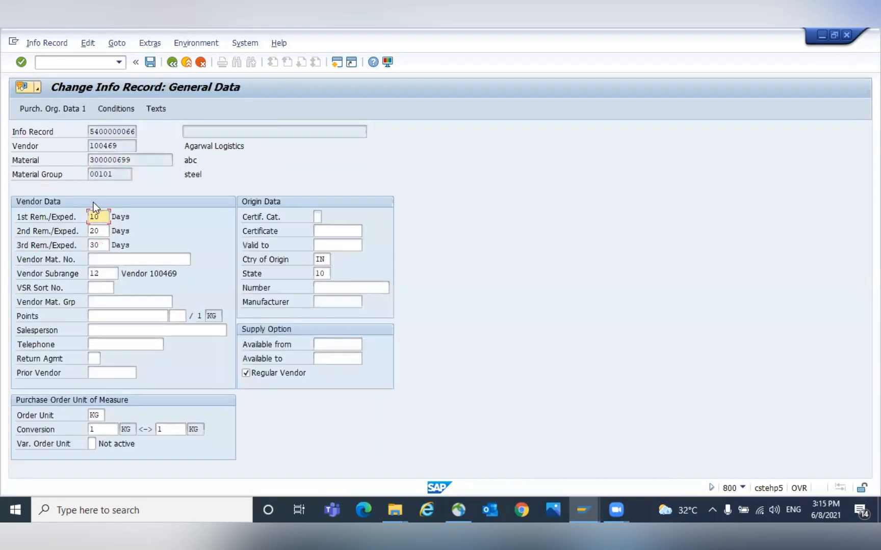
key(Return)
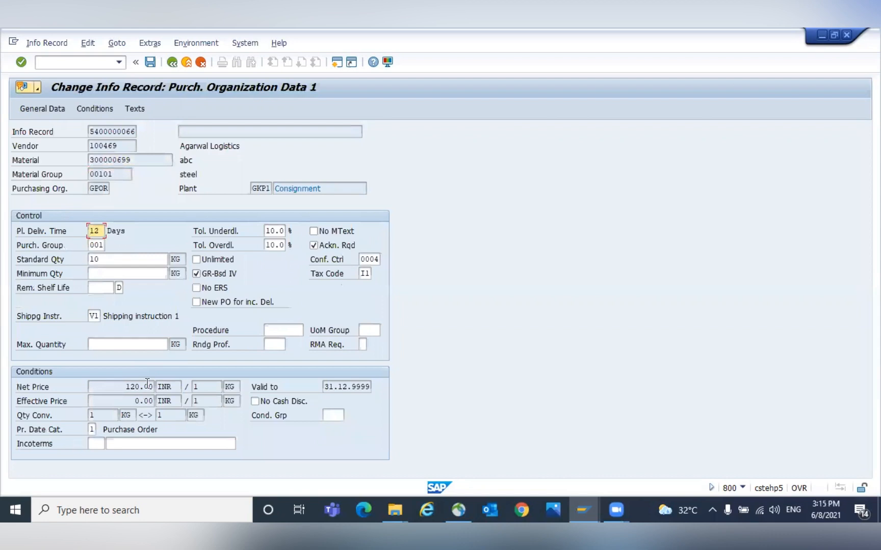
click(94, 109)
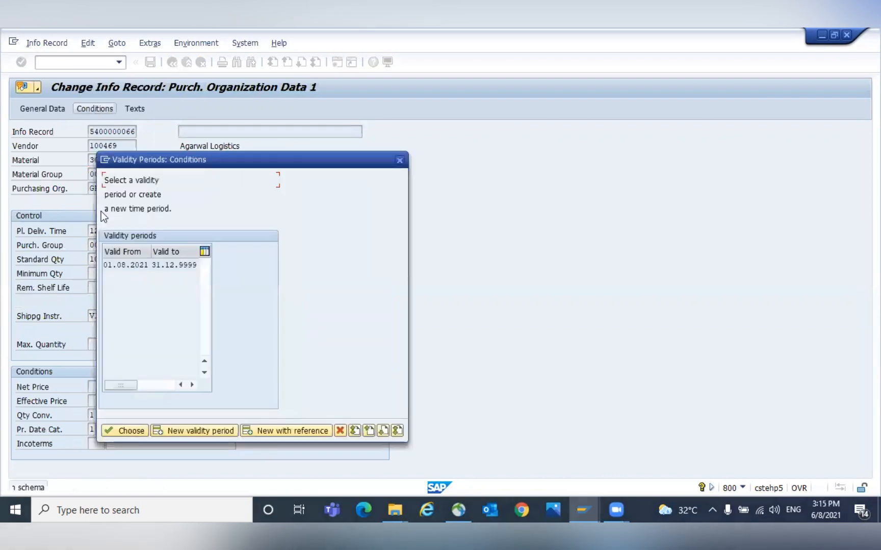
double_click(123, 266)
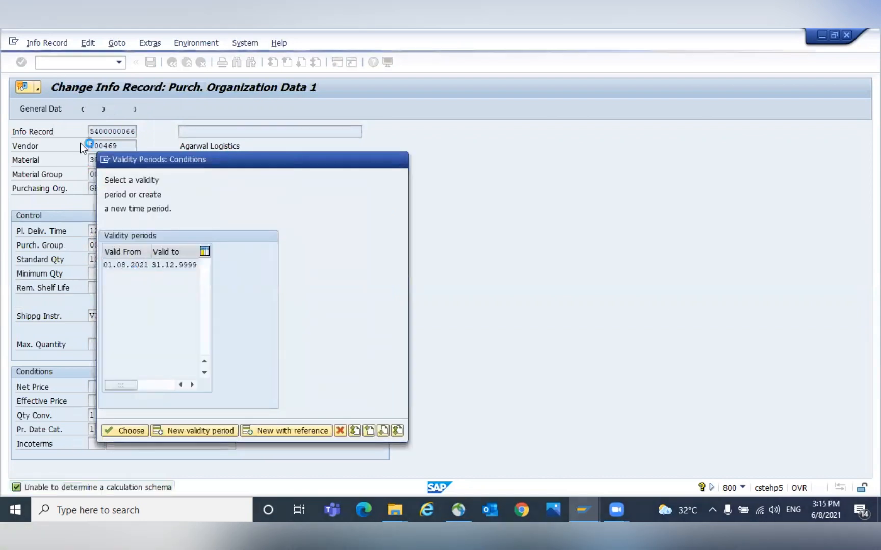
click(173, 271)
drag(181, 274, 145, 270)
key(BackSpace)
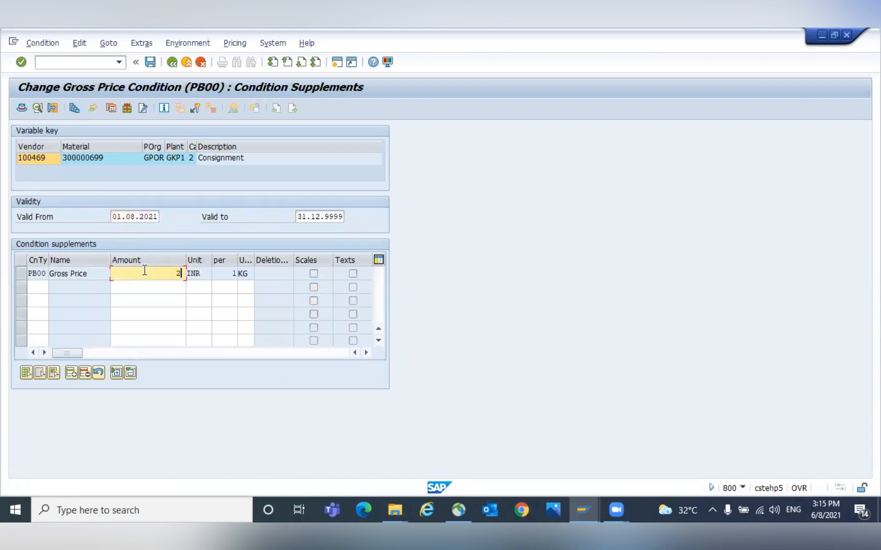
text(200)
key(ctrl+s)
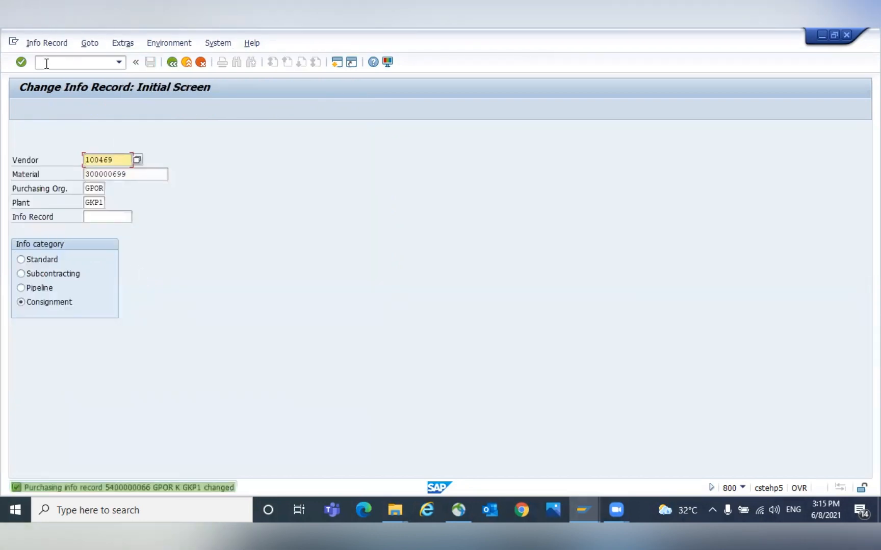
- Start MIGO and switch to a transfer posting from consignment to own stock
click(47, 63)
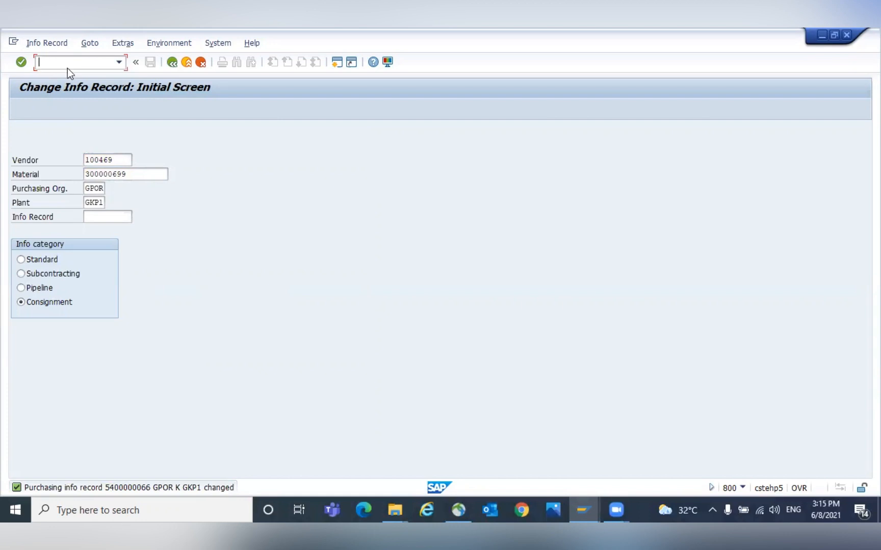
text(/nme13)
key(Return)
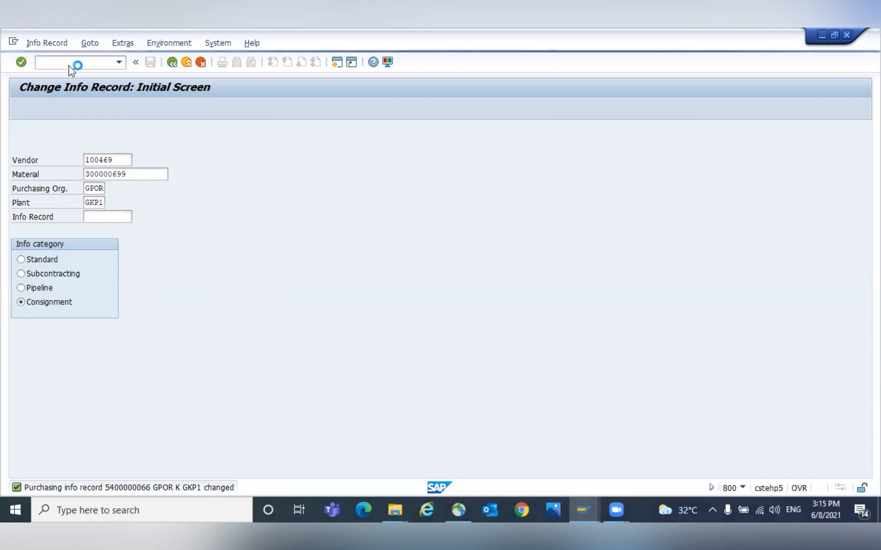
click(59, 131)
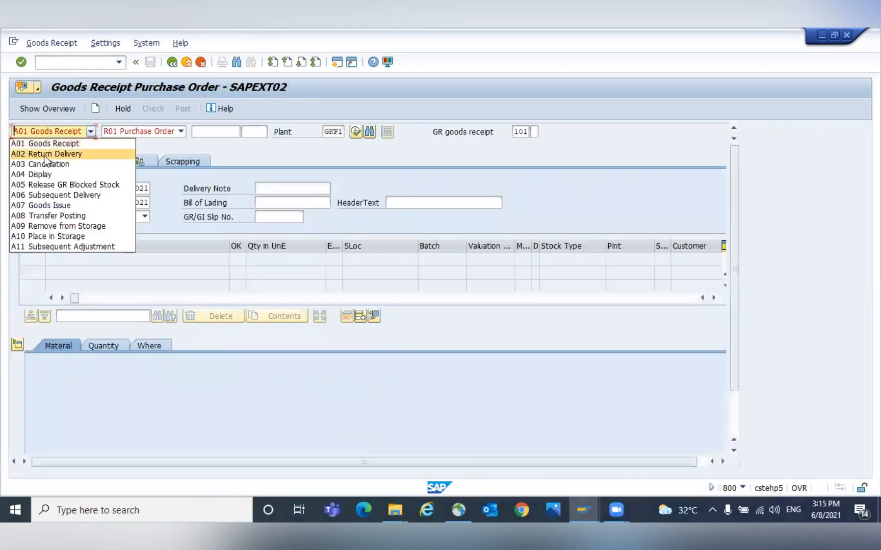
click(41, 216)
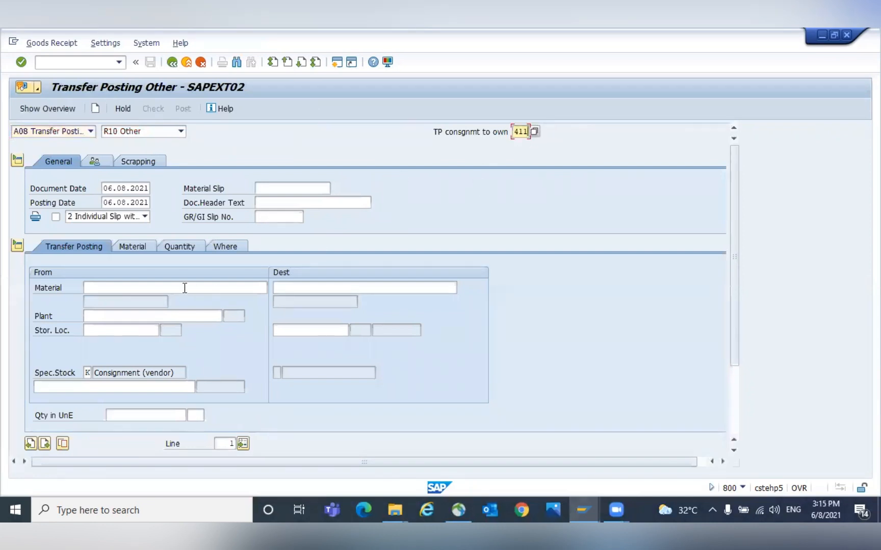
- Enter material 300000699, plant GKP1 and source storage location 0002 for the transfer posting
click(150, 287)
key(Return)
key(Tab)
key(Down)
key(Return)
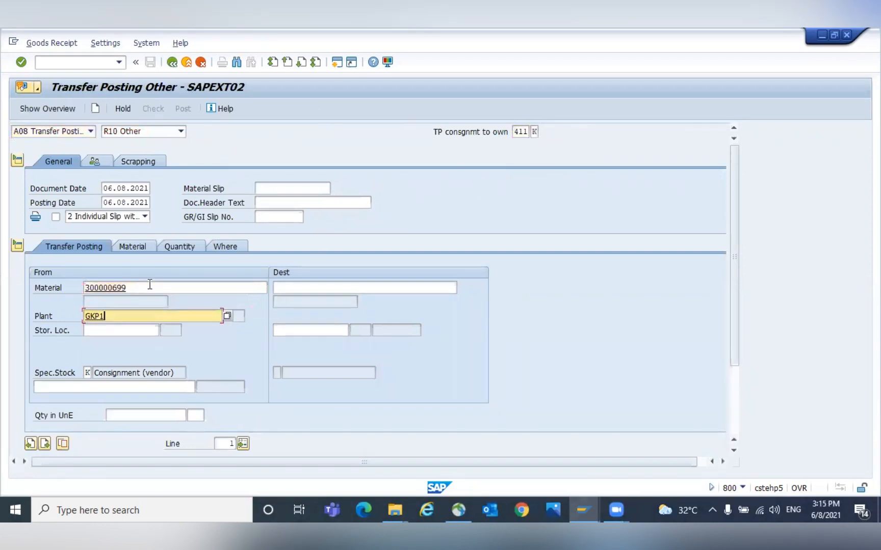
key(Tab)
key(Down)
key(Return)
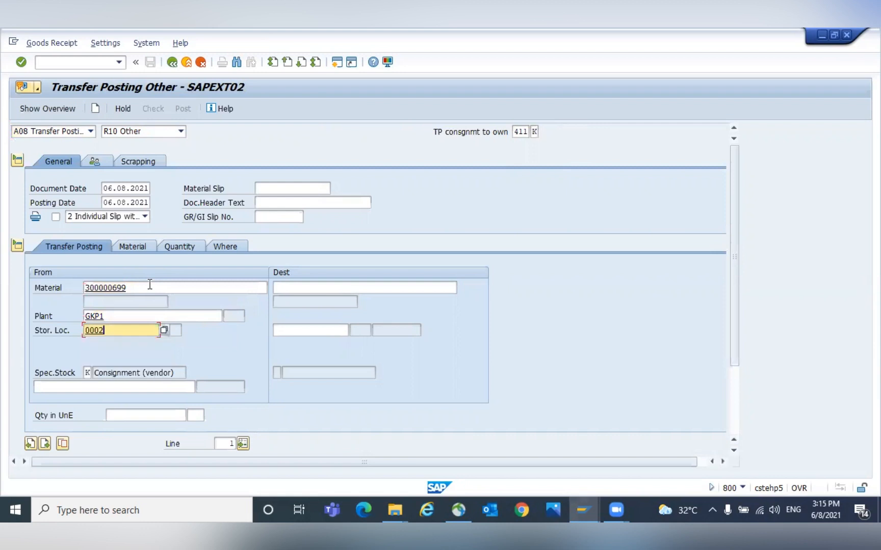
- Set destination storage location 0003 and consignment vendor 100469 for the transfer
click(307, 326)
key(Down)
key(Return)
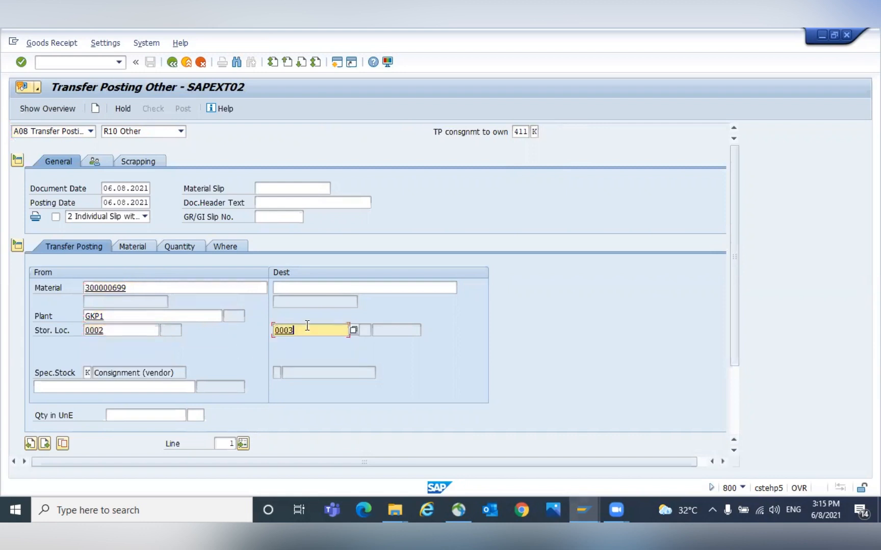
click(84, 385)
text(100469)
key(Return)
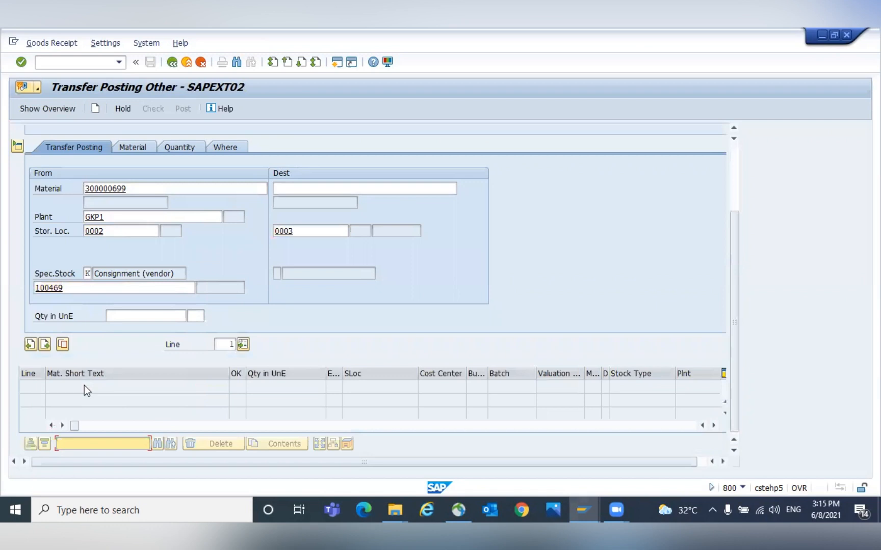
- Enter a quantity of 5 KG and post the consignment-to-own transfer posting
click(161, 317)
text(5)
key(Return)
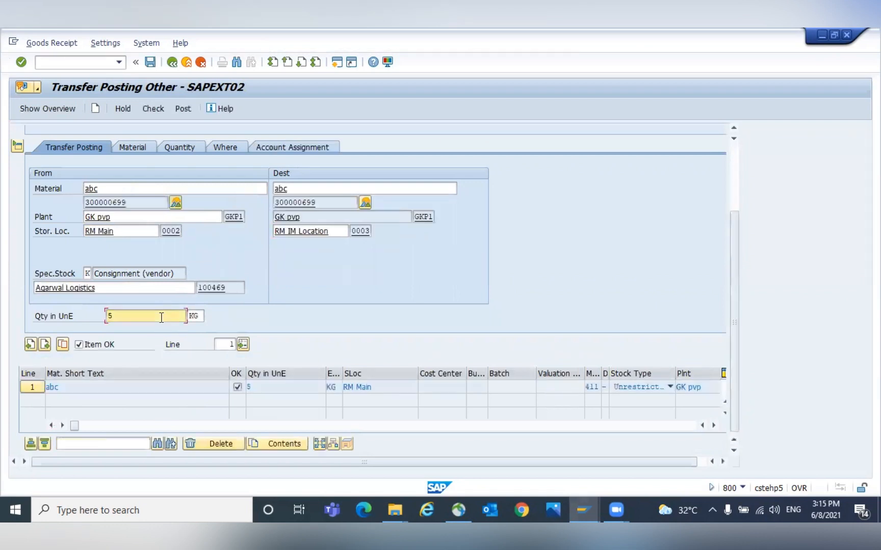
scroll(734, 277, up, 3)
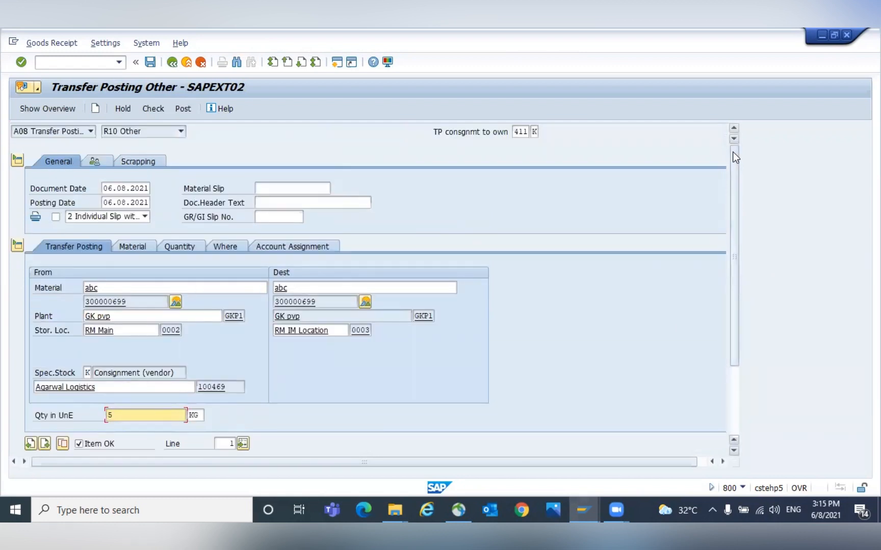
key(ctrl+s)
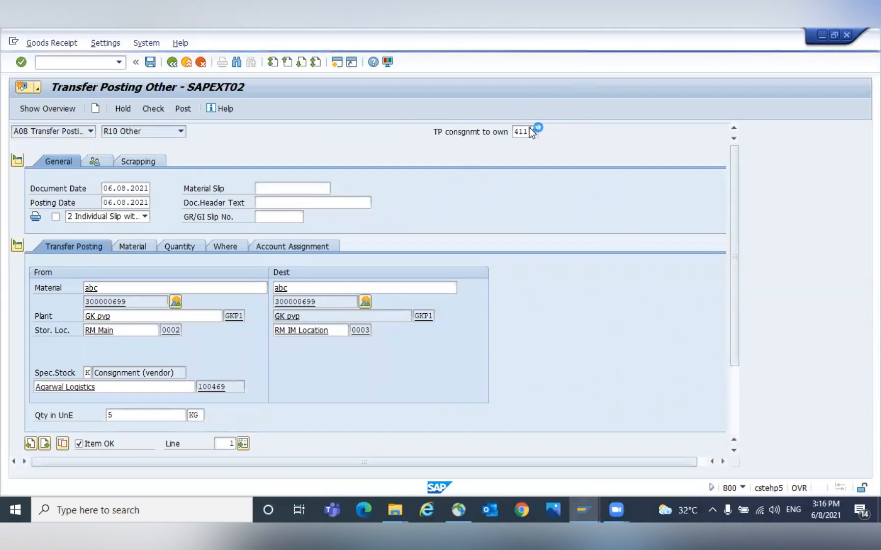
- Switch MIGO to display mode and open the just-posted material document
click(79, 131)
click(40, 174)
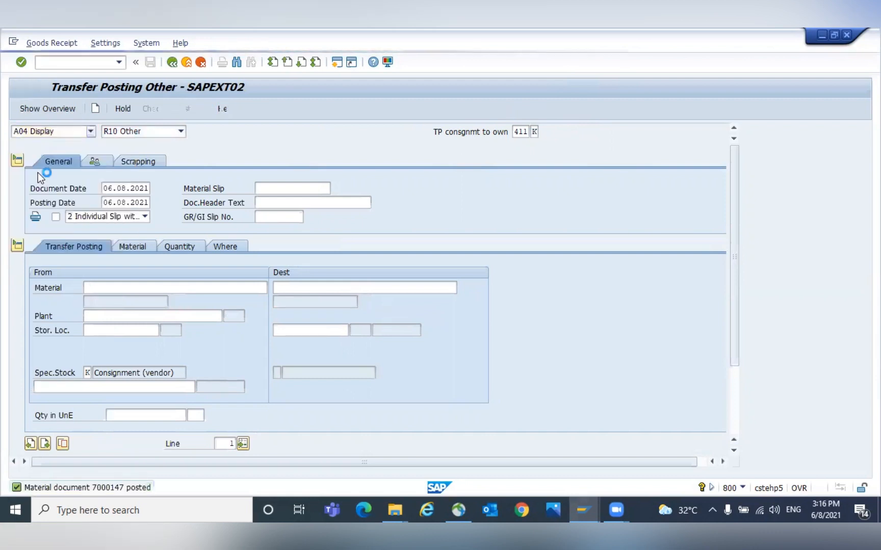
key(Return)
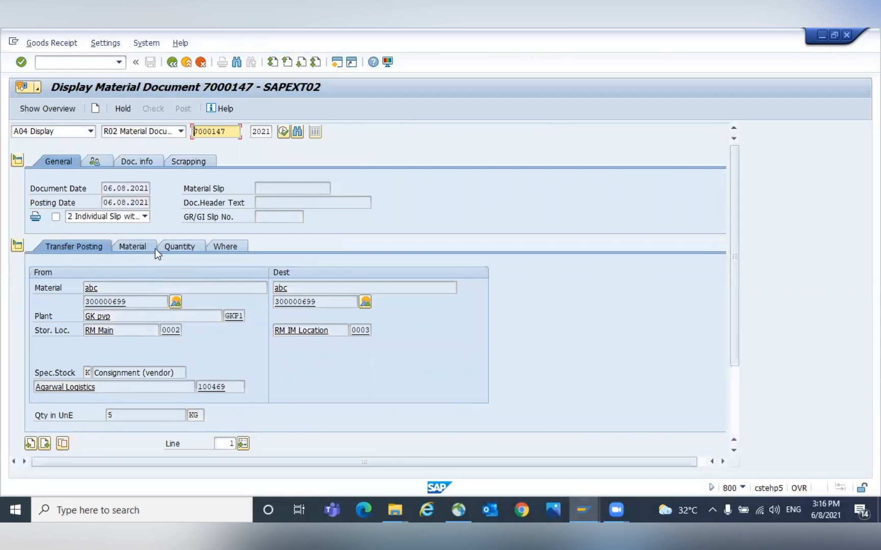
- Open the material document's accounting document and review the consignment payable and inventory line amounts
click(149, 158)
click(388, 186)
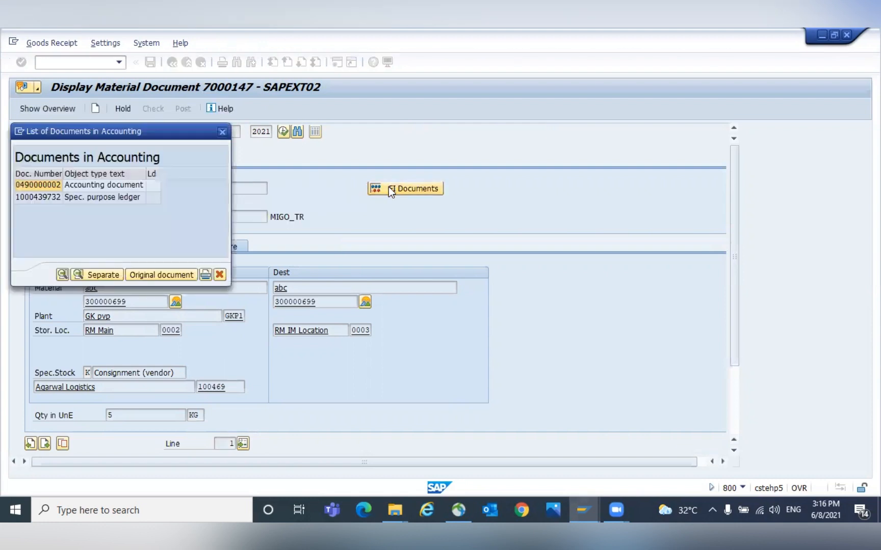
double_click(86, 185)
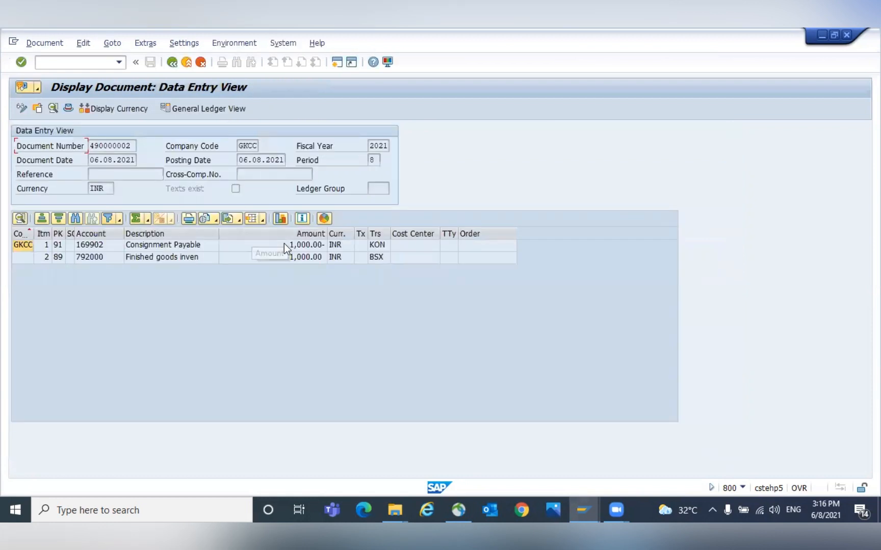
click(299, 248)
click(299, 257)
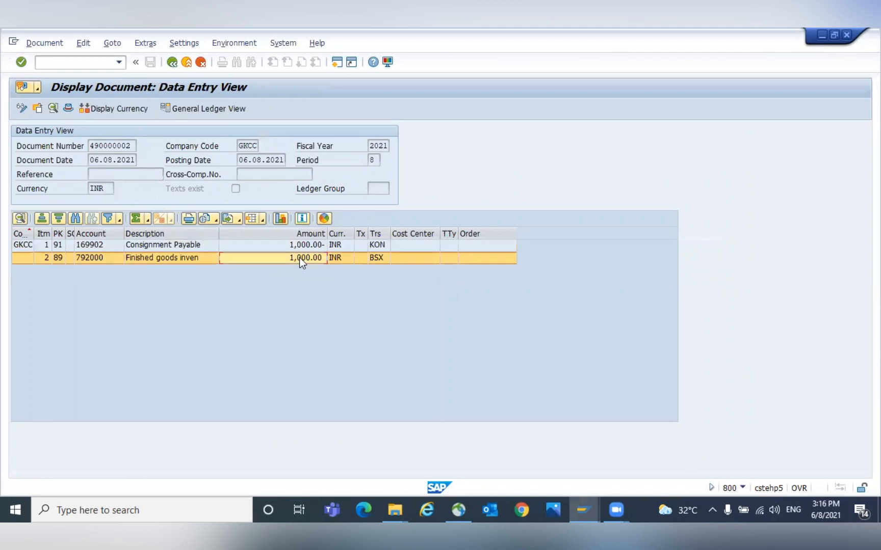
click(311, 245)
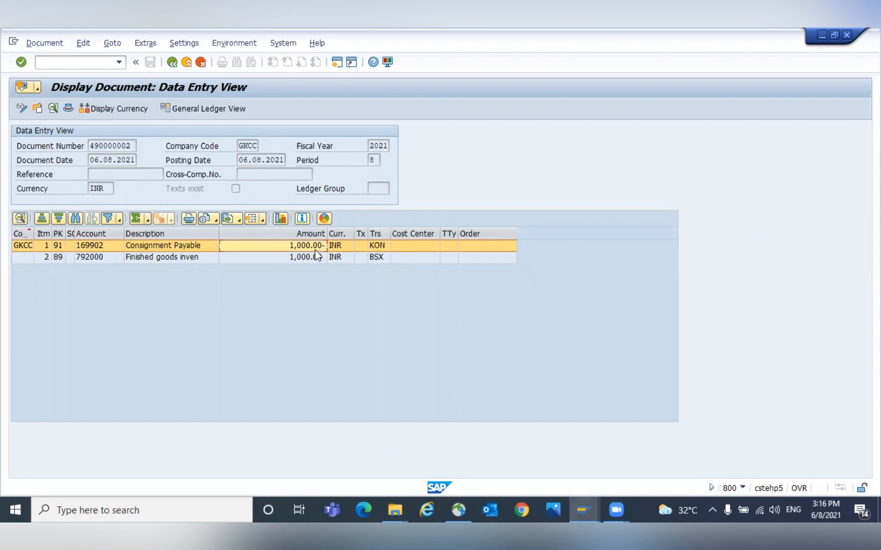
click(314, 258)
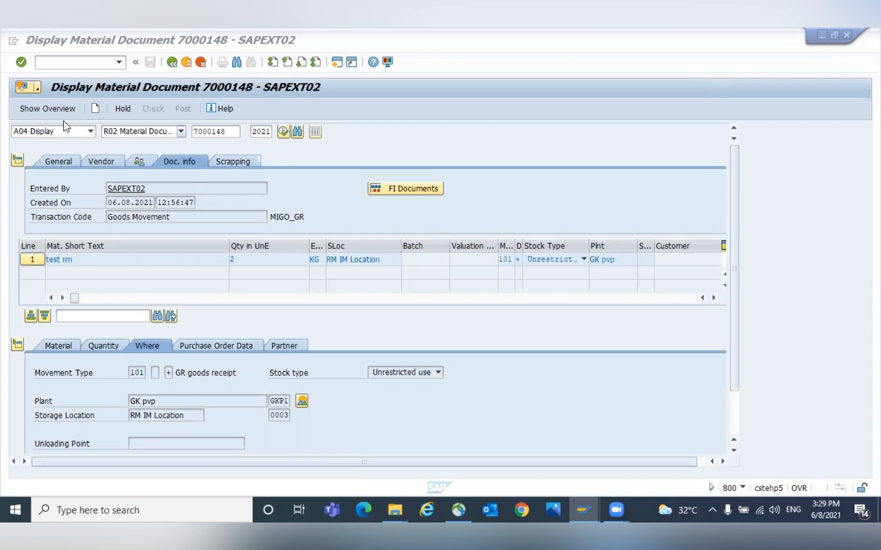
- Restart MIGO and display material document 7000148
click(66, 62)
text(/NMIGO)
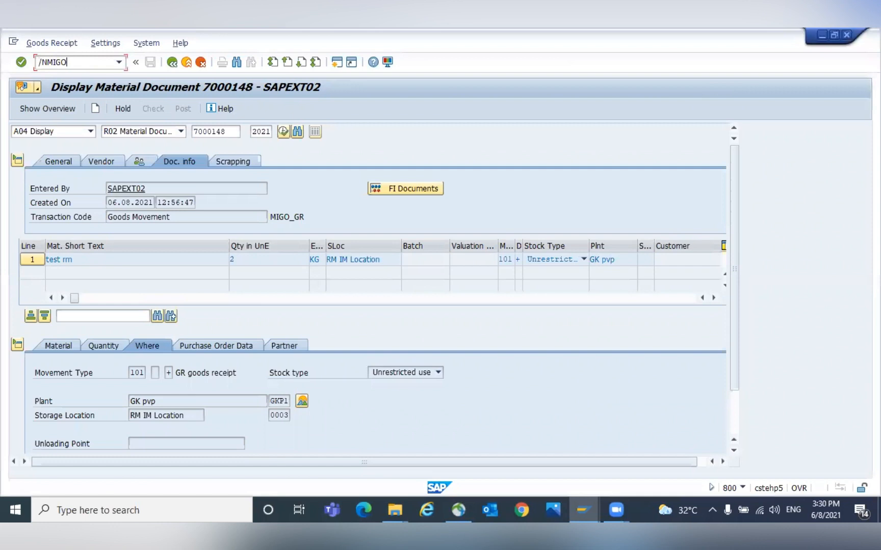
key(Return)
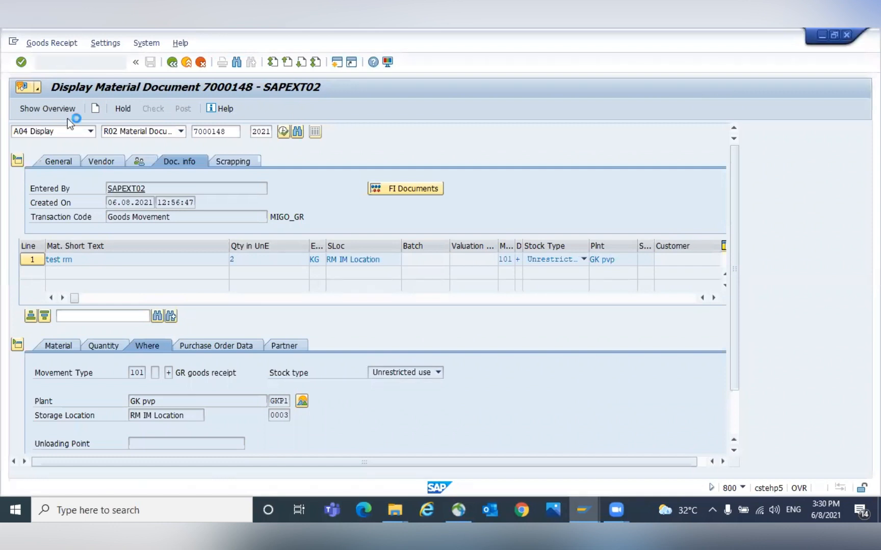
click(63, 134)
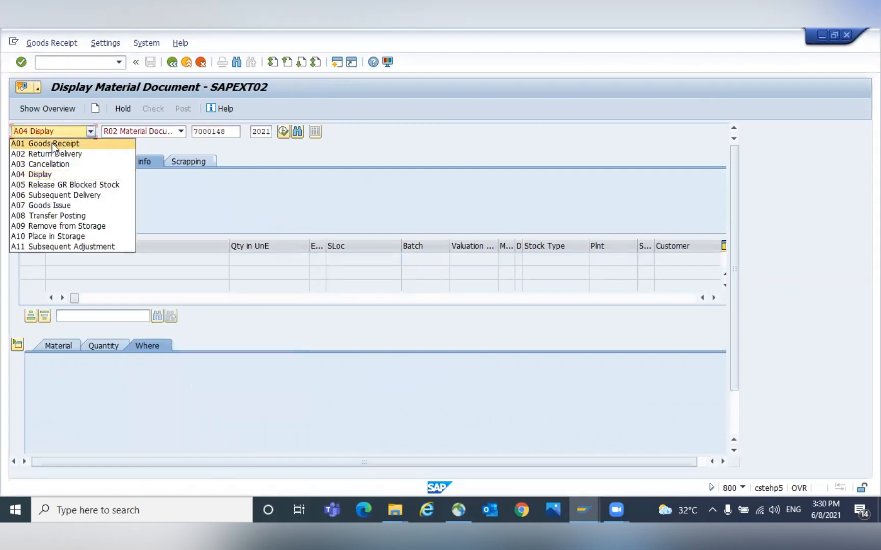
click(138, 134)
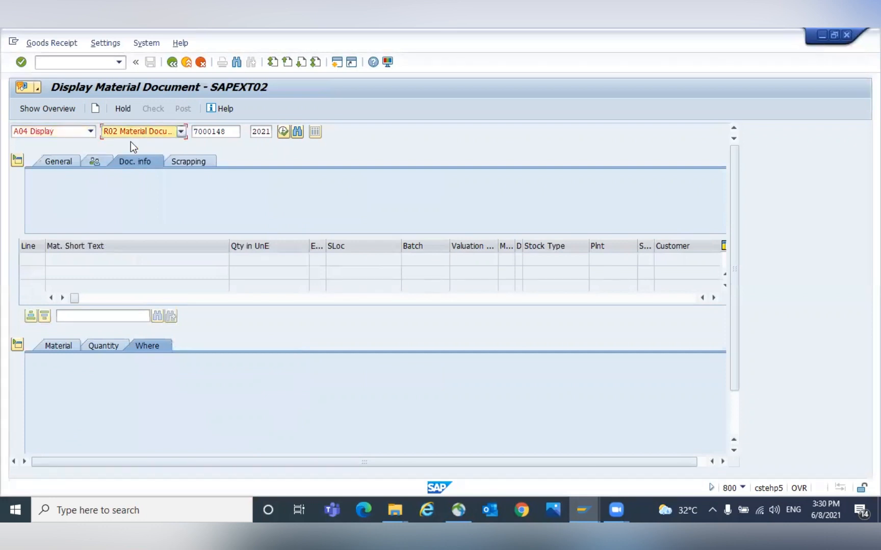
click(230, 131)
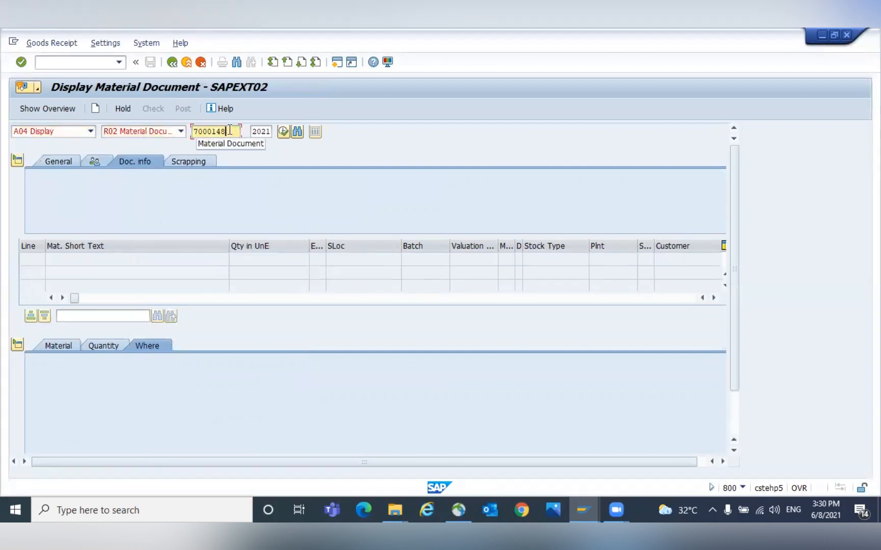
key(Return)
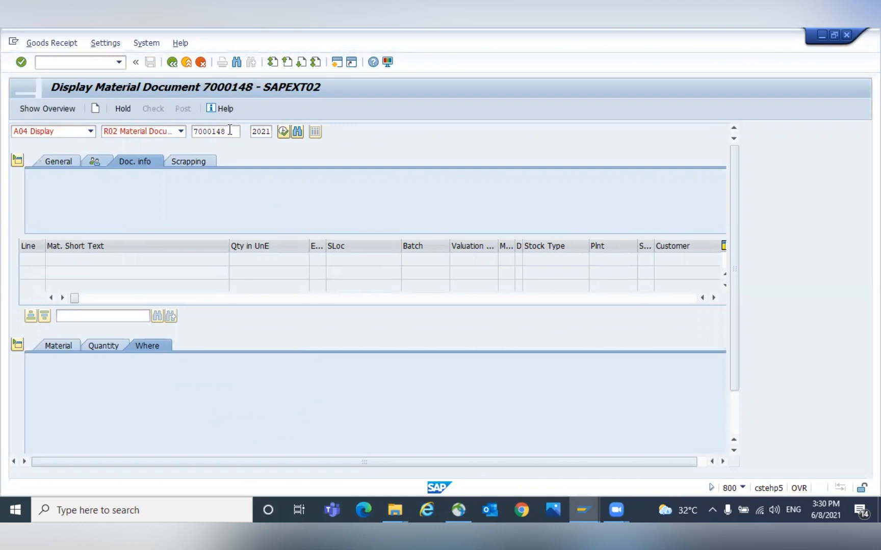
- Open the goods receipt's accounting document from its document info and review the inventory and price difference lines
click(65, 164)
click(199, 161)
click(227, 161)
click(177, 164)
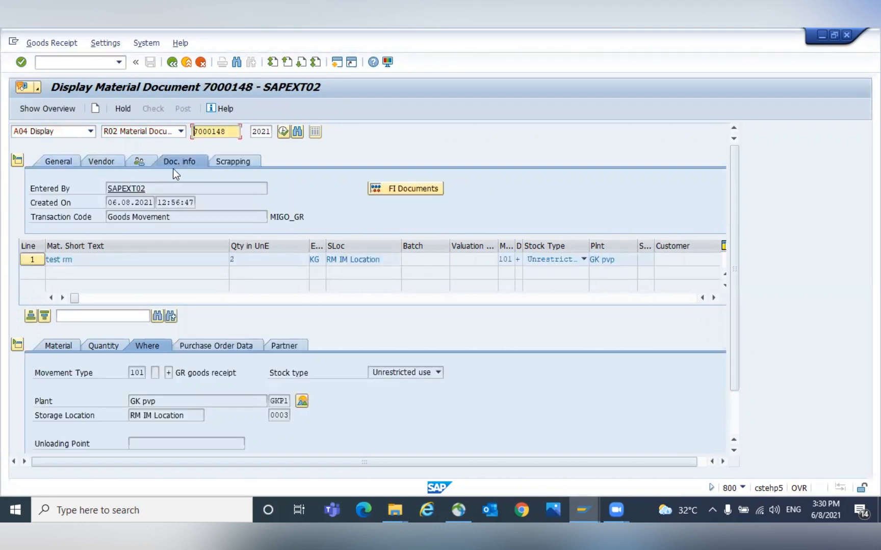
click(411, 187)
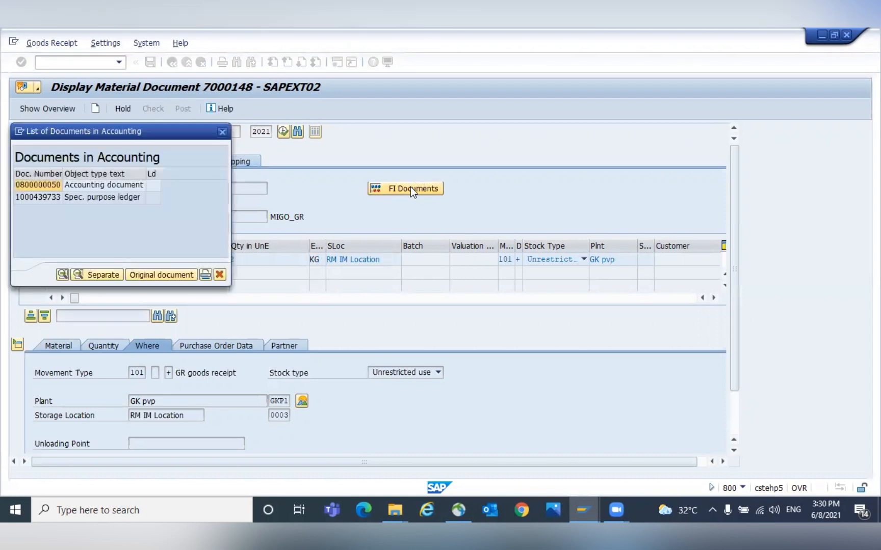
click(69, 187)
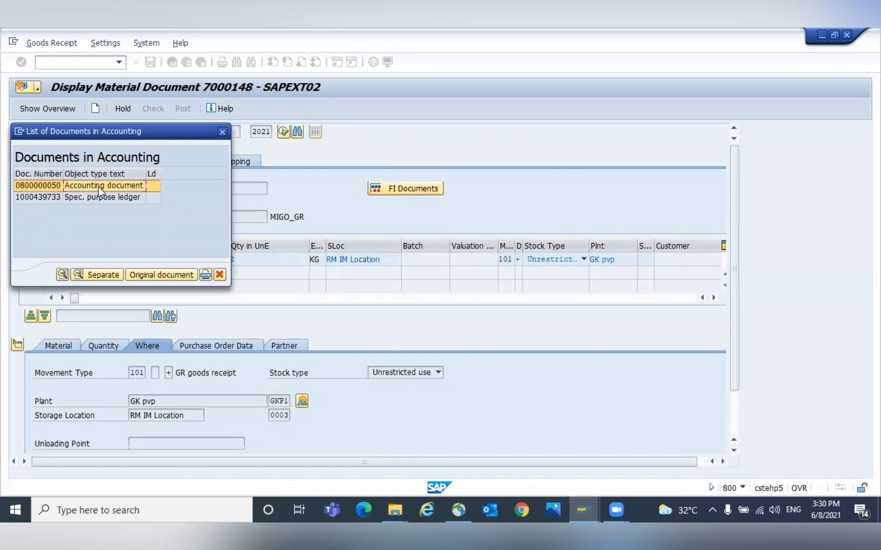
double_click(101, 187)
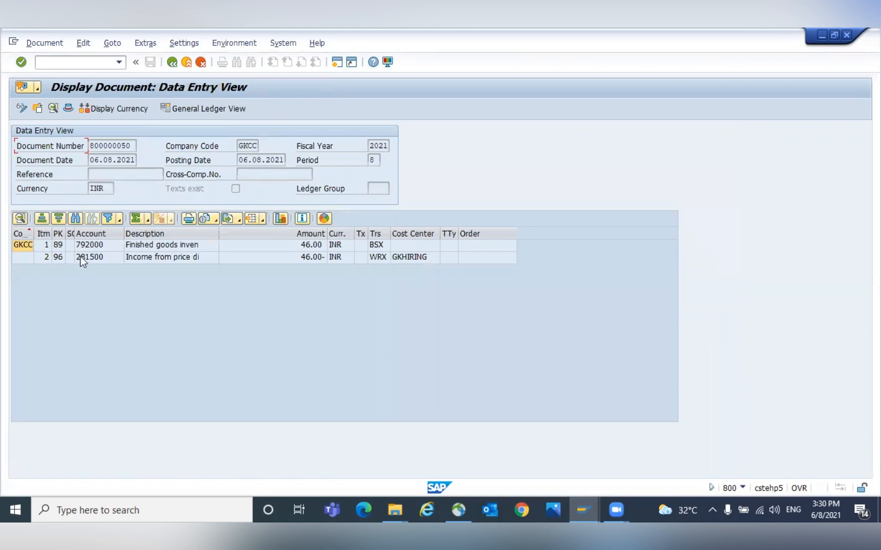
click(178, 243)
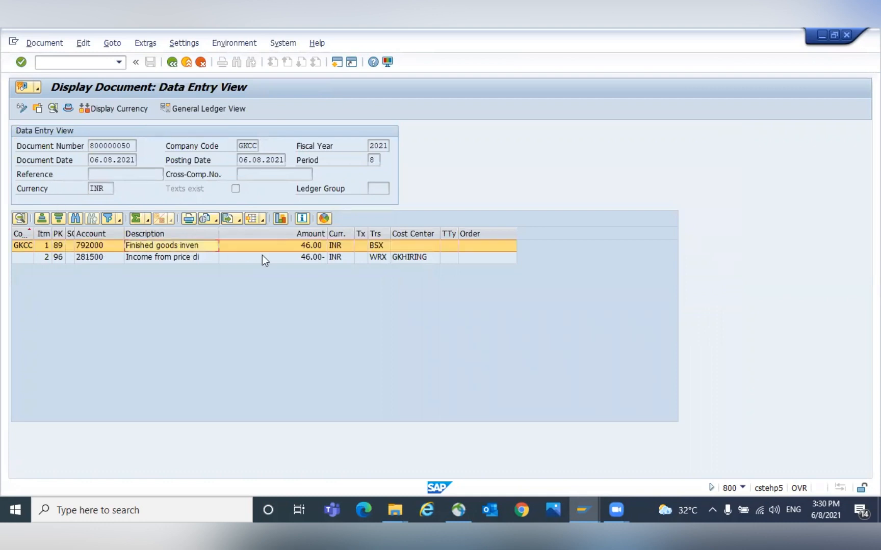
- Examine the transaction keys assigned to the inventory and price difference line items of the accounting document
click(312, 260)
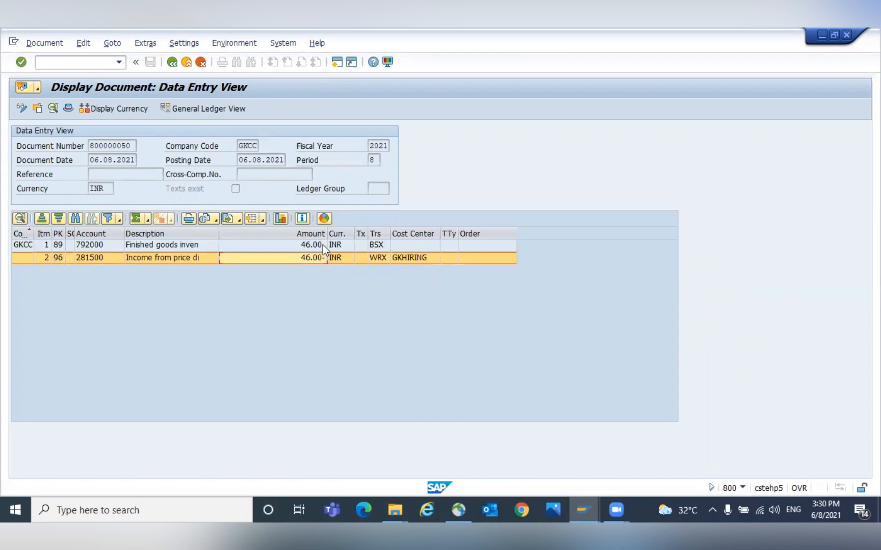
click(322, 247)
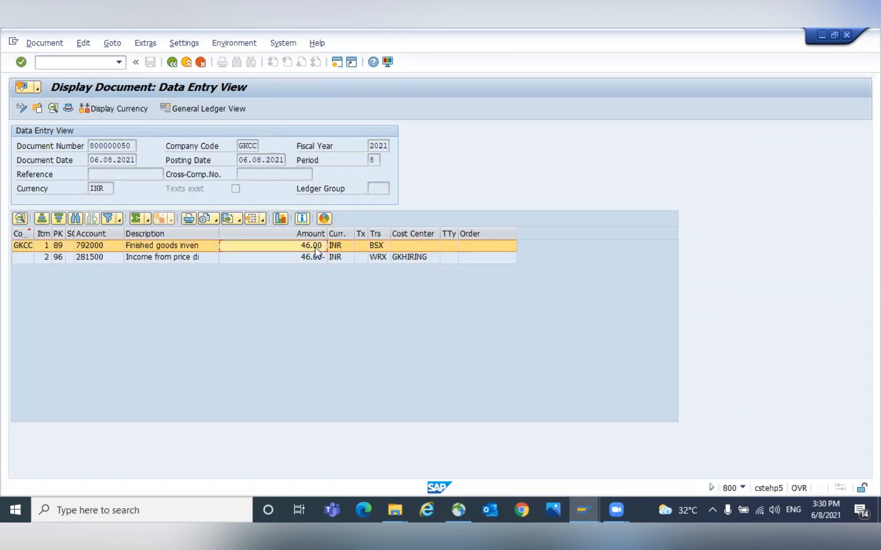
click(317, 260)
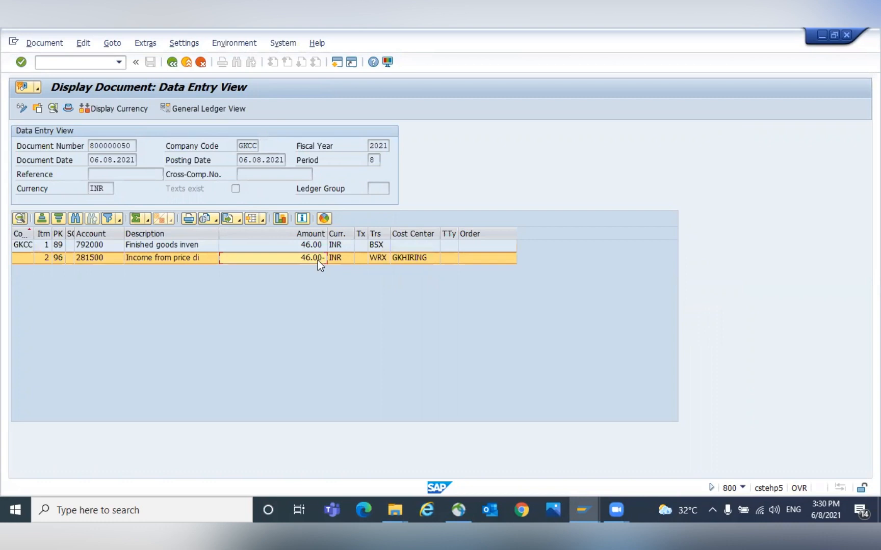
drag(391, 234, 434, 236)
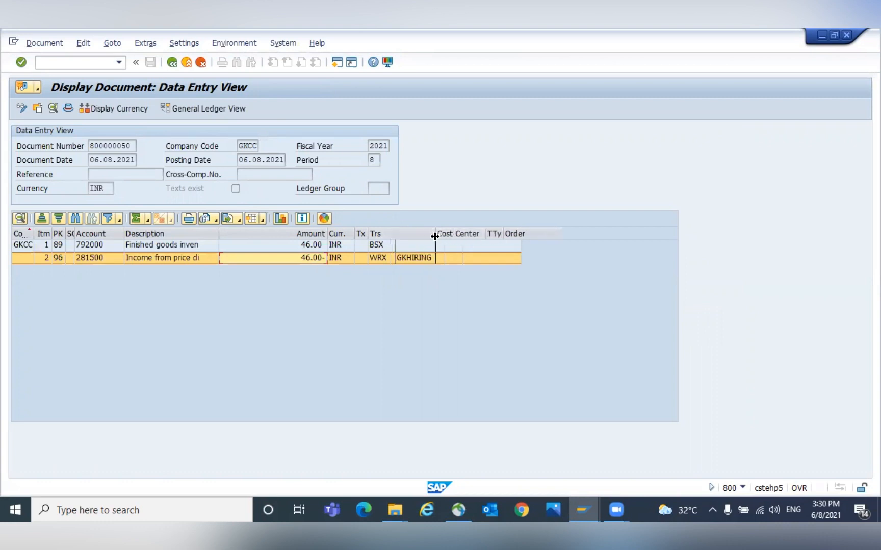
click(397, 234)
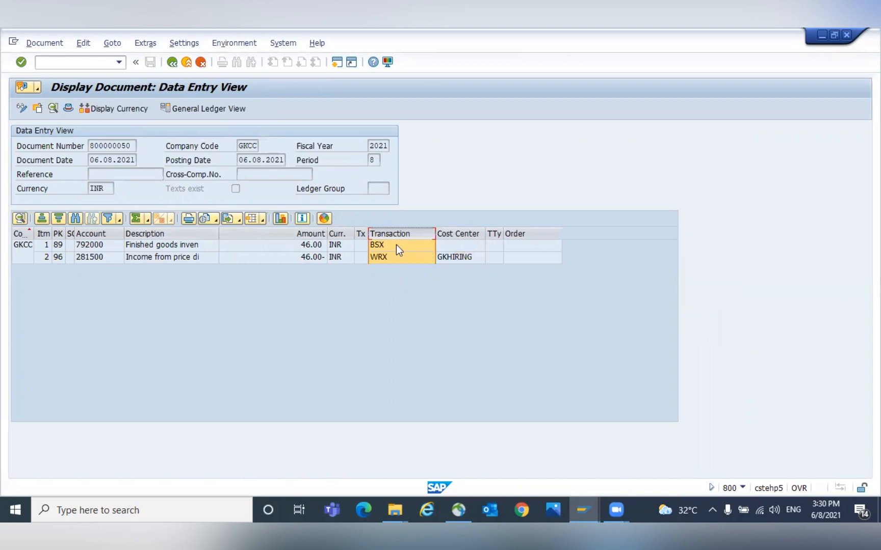
click(382, 243)
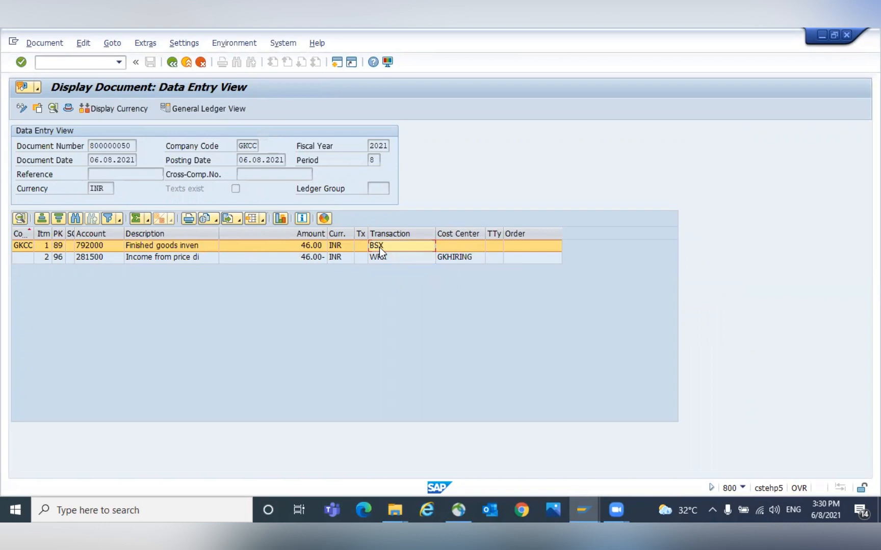
click(386, 257)
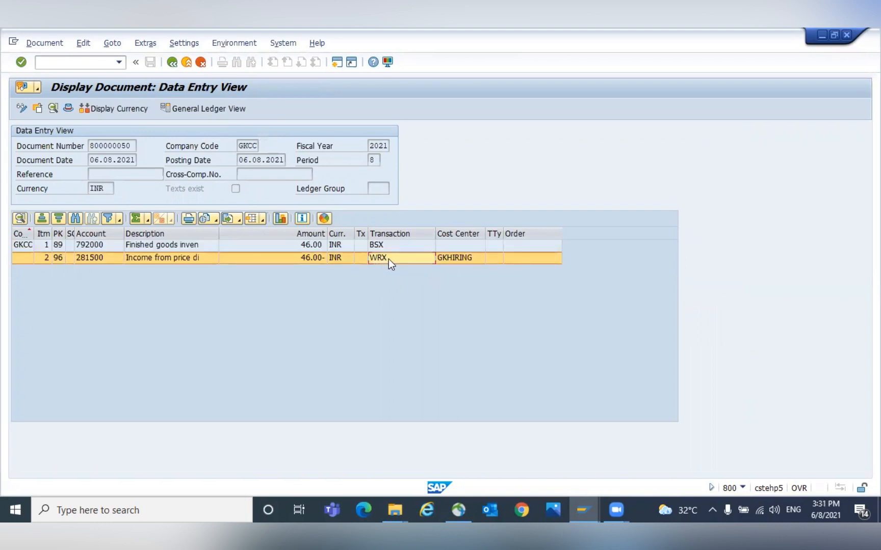
click(406, 235)
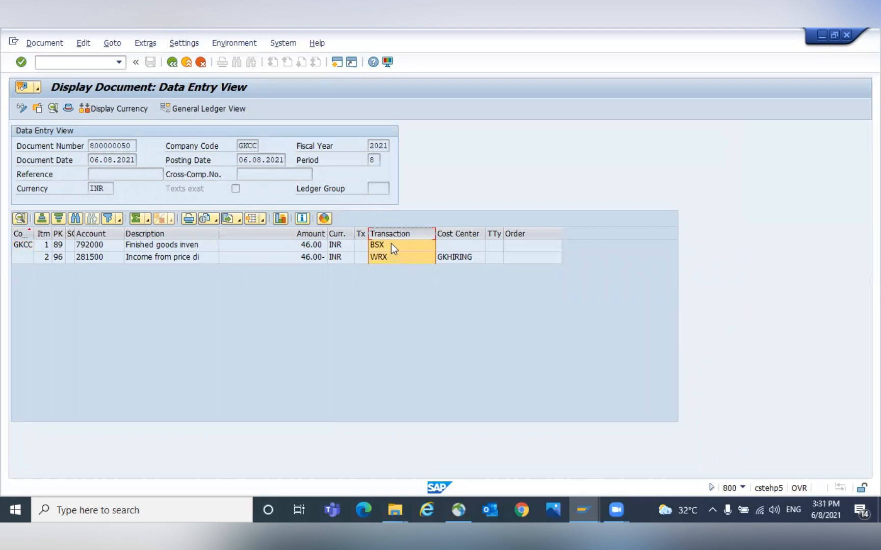
- Change the line item layout to remove the Transaction column from the displayed columns
click(263, 221)
click(279, 249)
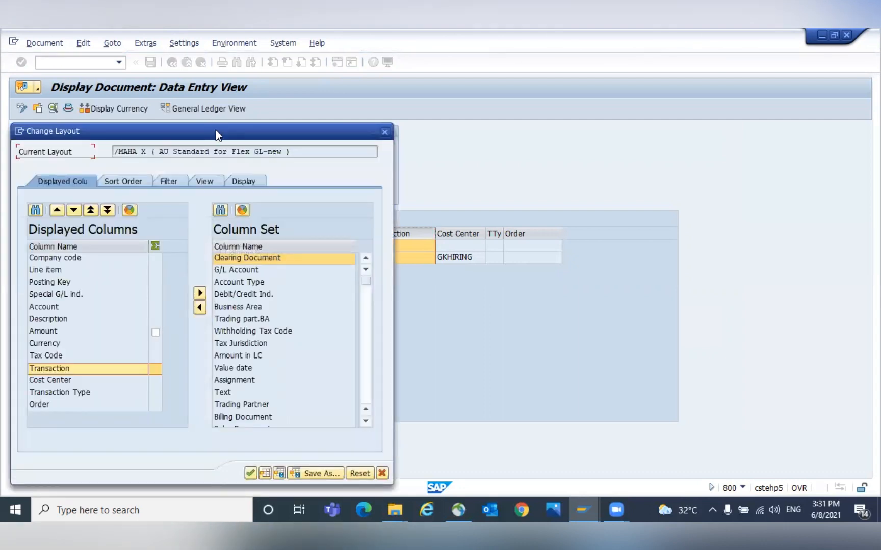
drag(216, 130, 308, 106)
click(130, 345)
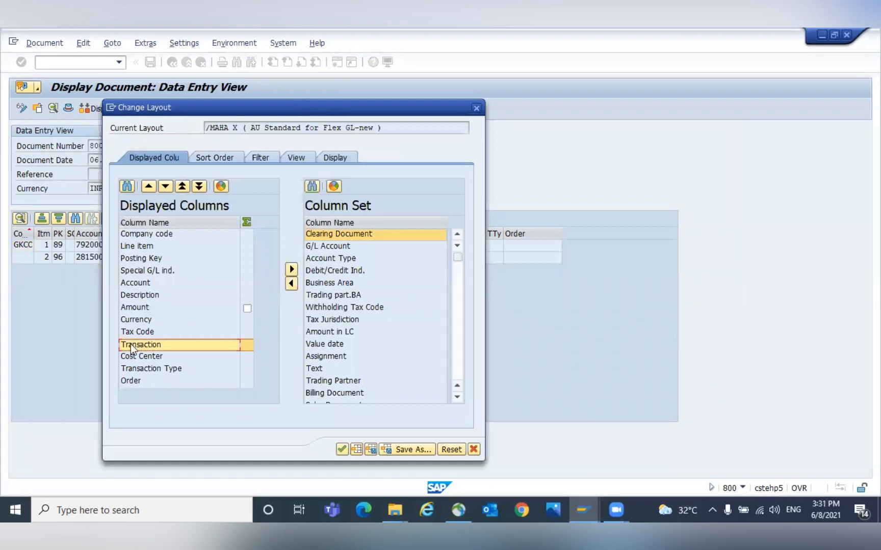
click(290, 268)
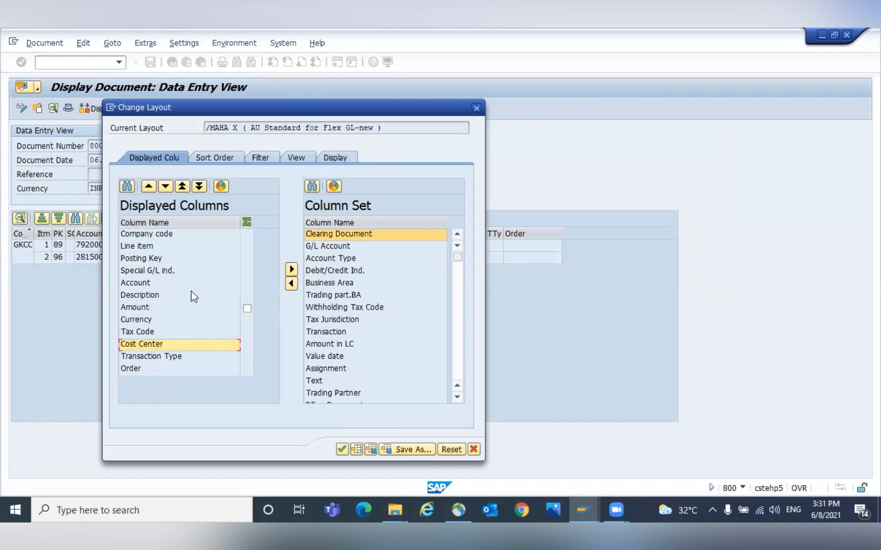
click(341, 449)
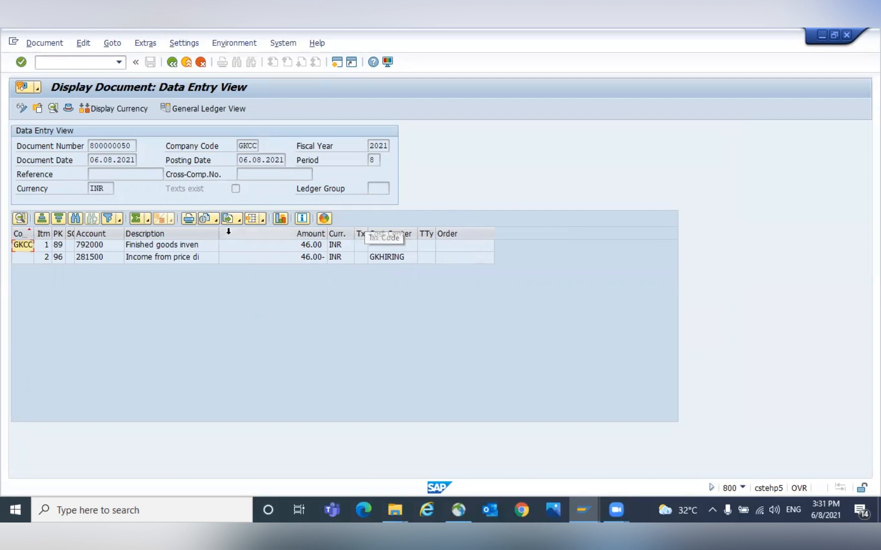
- Reopen the layout, find the Transaction field in the column set and add it back as the last displayed column
click(264, 221)
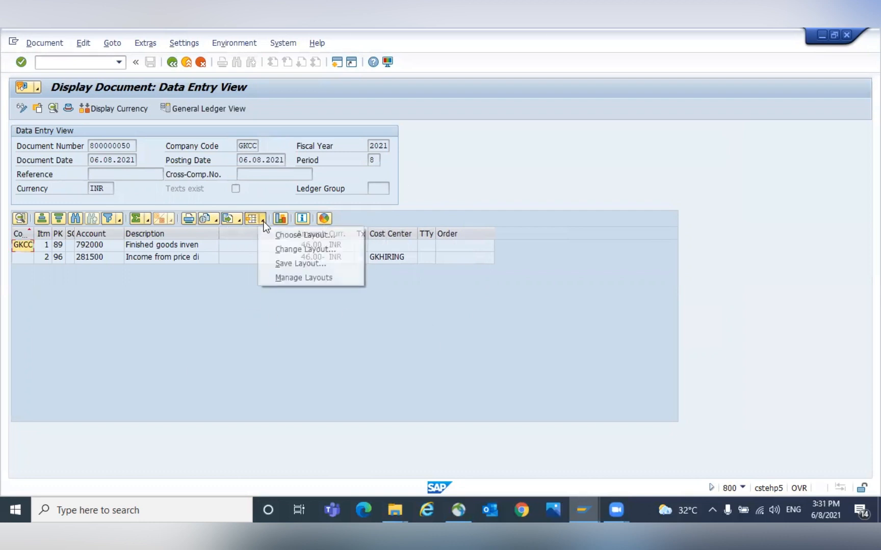
click(271, 246)
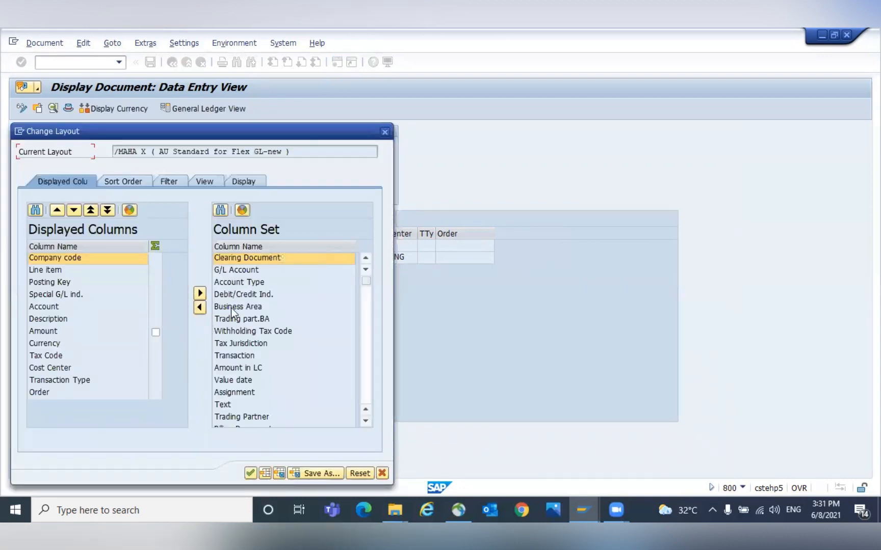
click(220, 210)
text(TRANSACTION)
key(Return)
drag(210, 186, 300, 367)
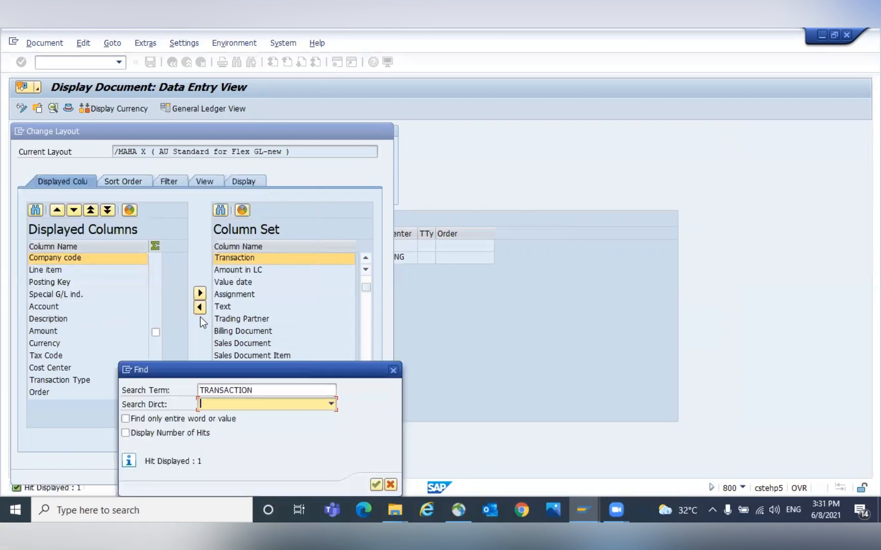
click(394, 370)
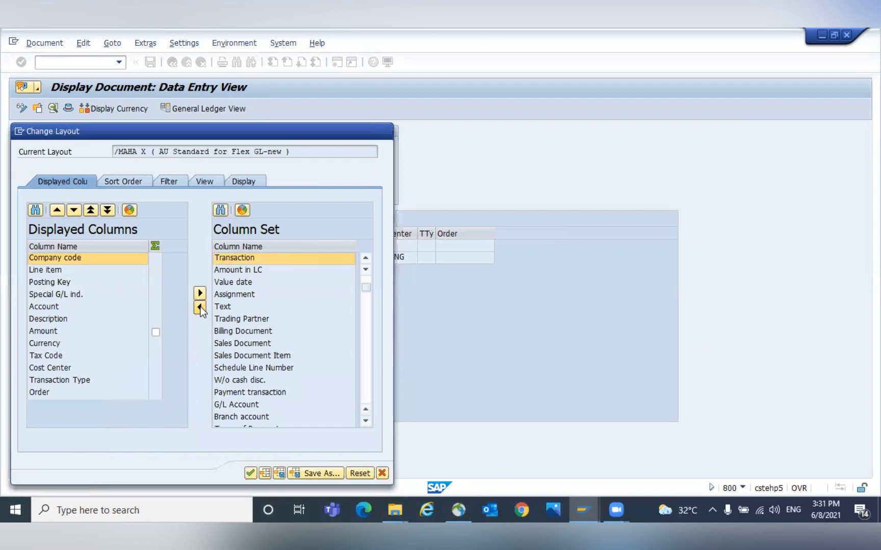
click(200, 307)
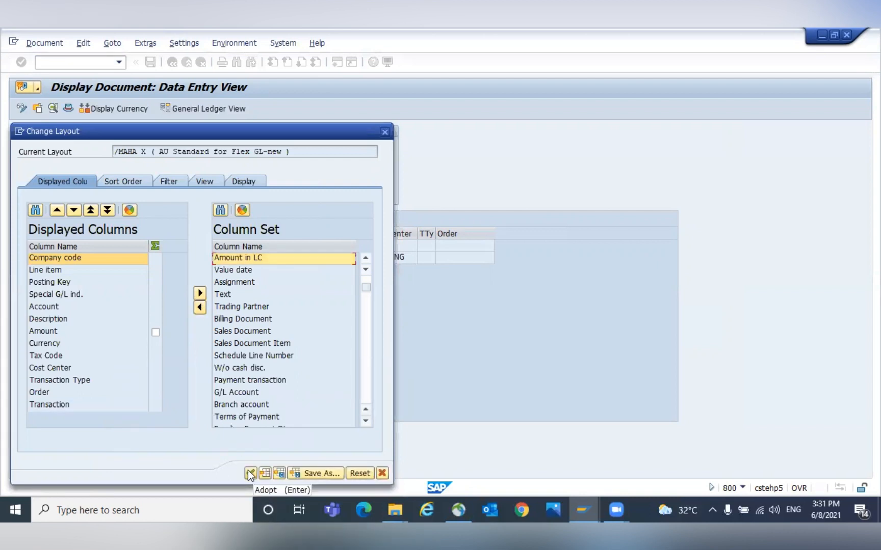
- Save the layout as /MAHA X with the default setting and apply it to the document
click(321, 474)
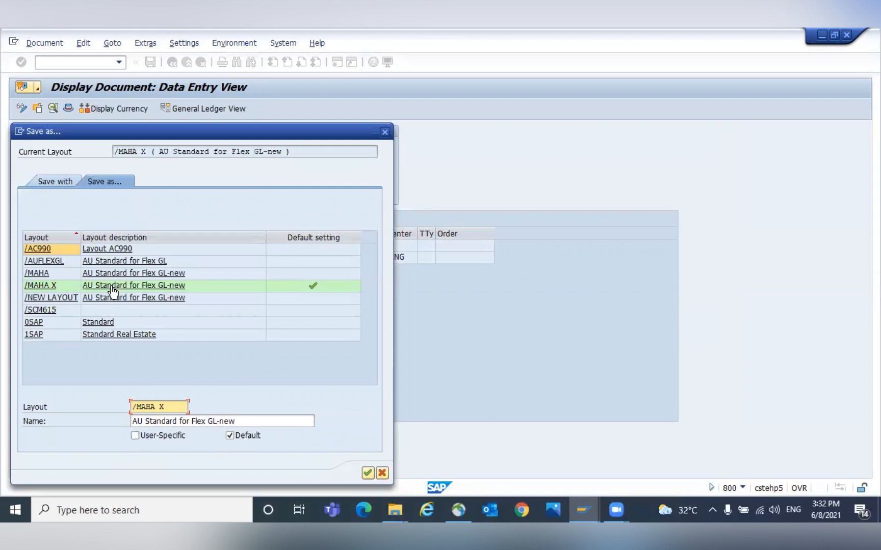
click(365, 474)
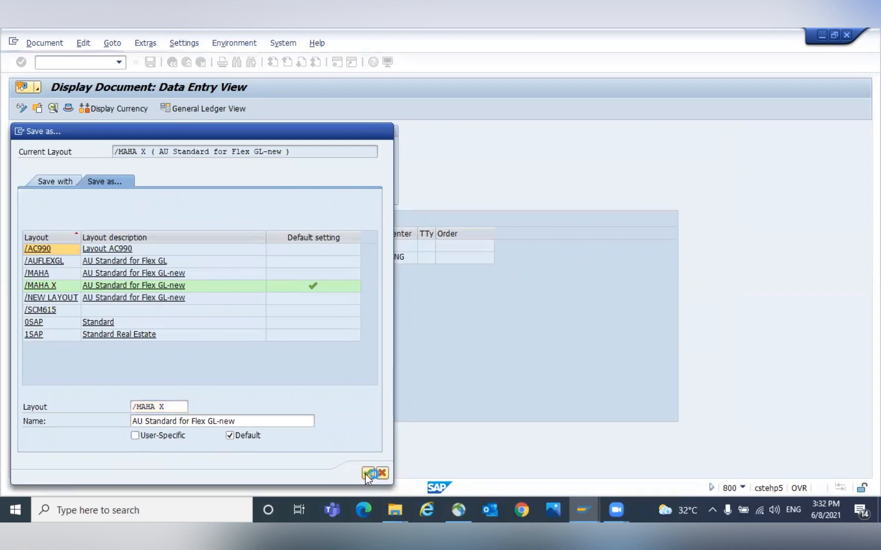
click(178, 280)
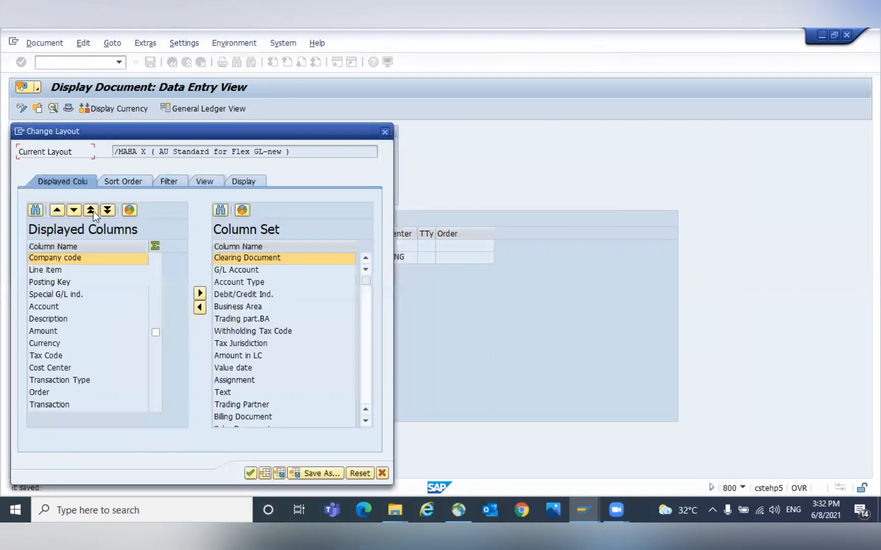
click(248, 474)
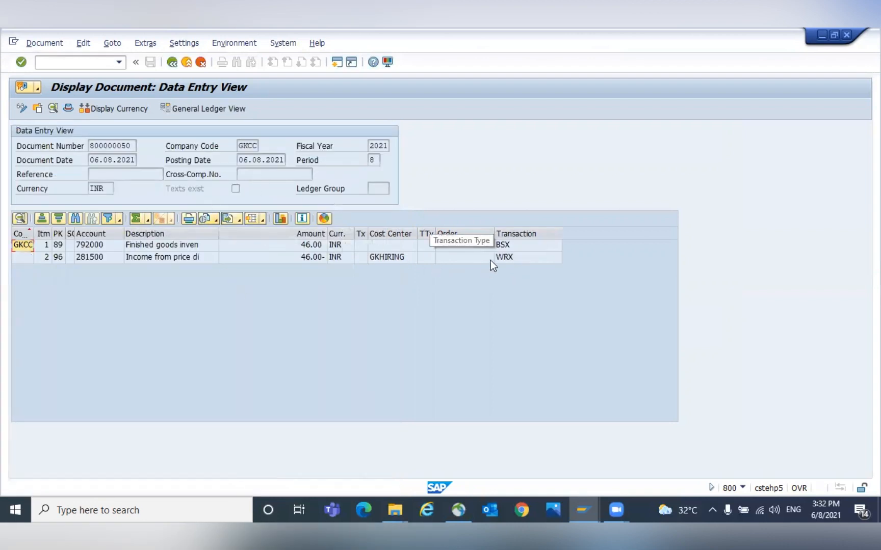
- Review the transaction key of each line item in the Transaction column
click(512, 245)
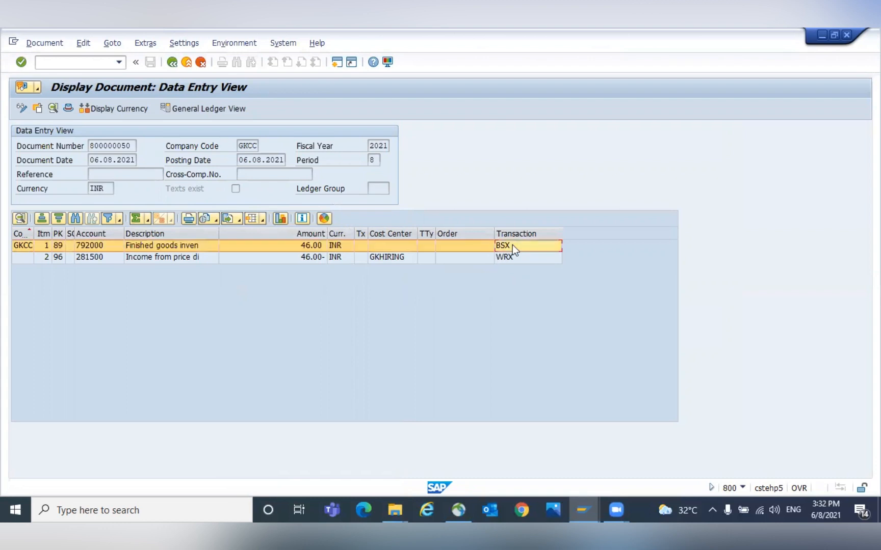
click(512, 258)
click(516, 246)
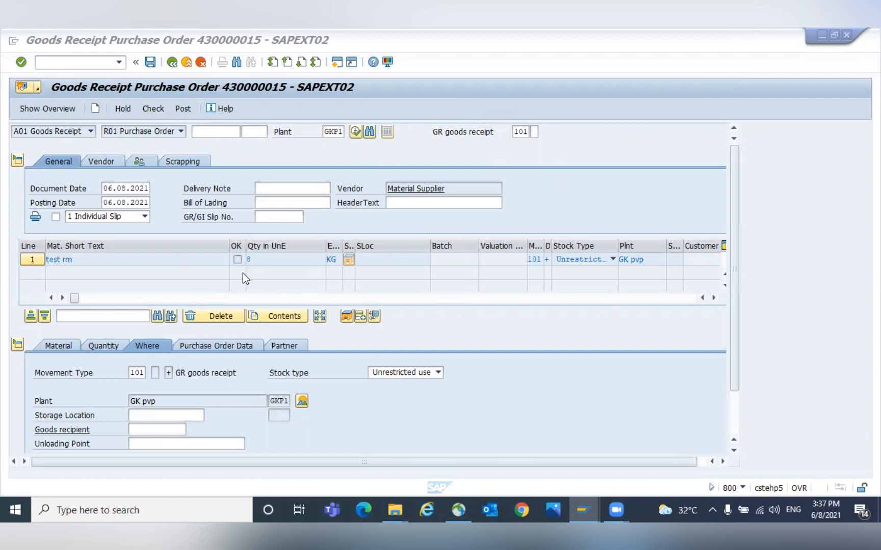
- Start transaction SE16N and set the table to MKPF
click(84, 64)
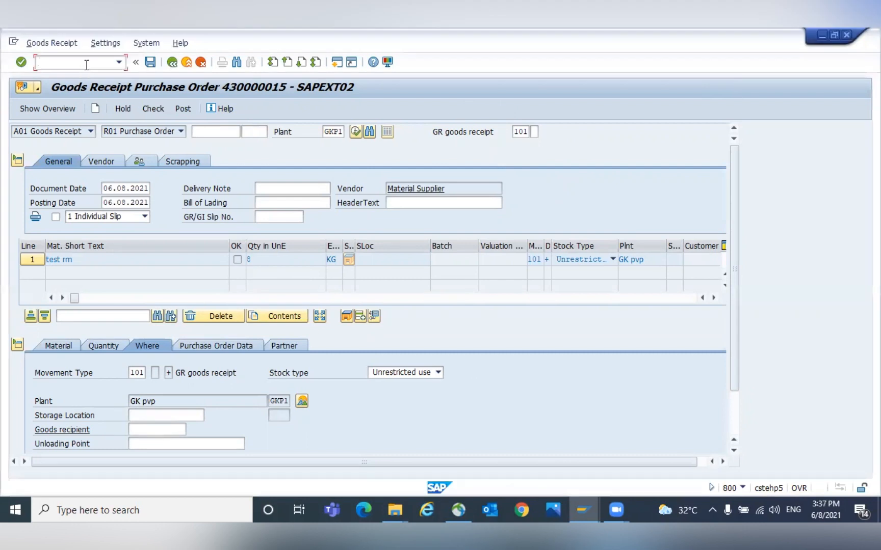
text(/nse16n)
key(Return)
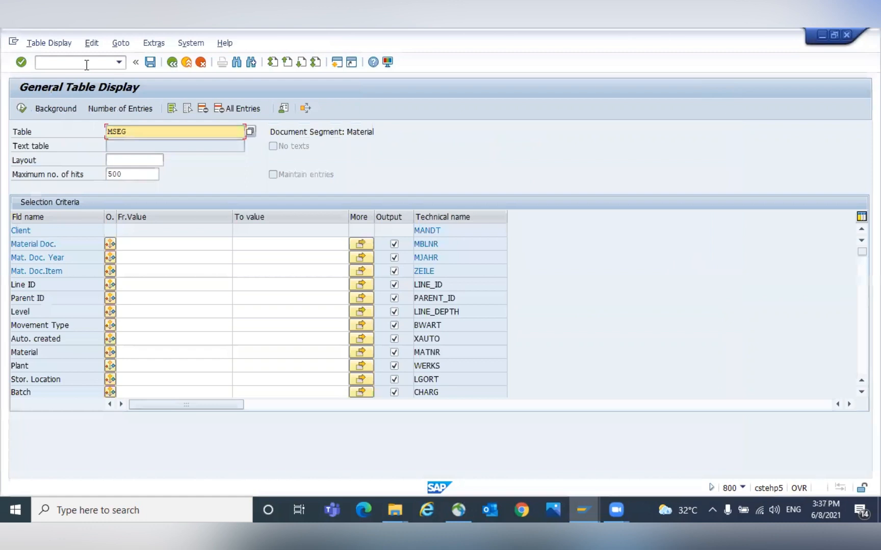
text(MKPF)
key(Return)
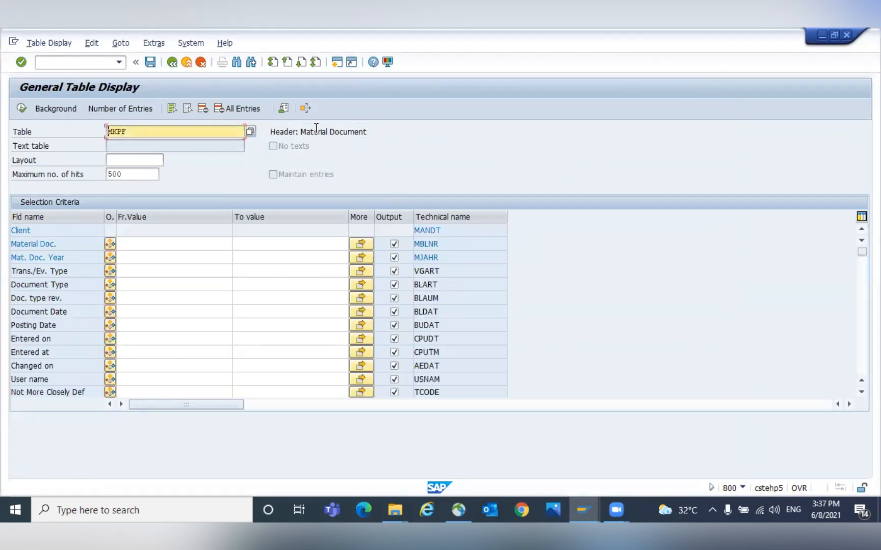
- Search the MKPF selection fields for a movement field
click(181, 268)
key(ctrl+f)
text(MOVEMENT)
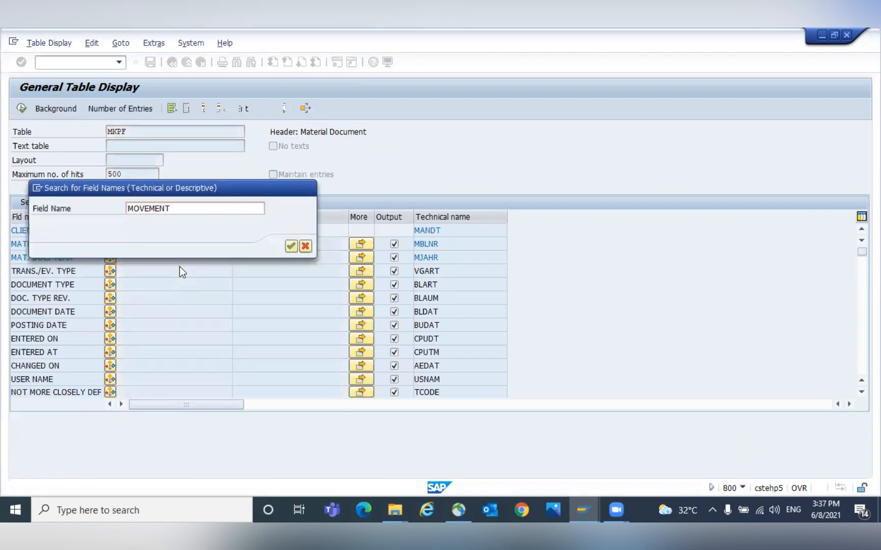
key(Return)
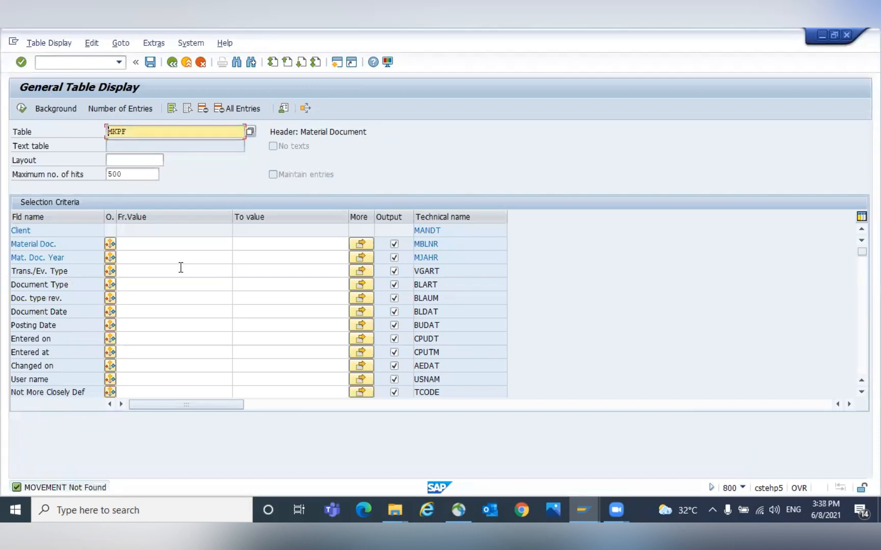
key(ctrl+f)
text(MOVEMENT)
key(Return)
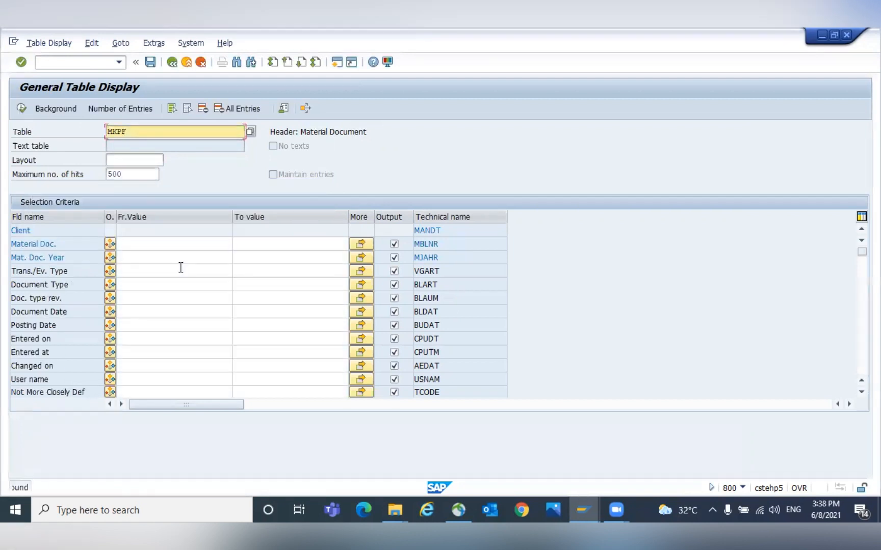
- Switch the table to MSEG and locate the Movement Type selection field
text(MSEG)
key(Return)
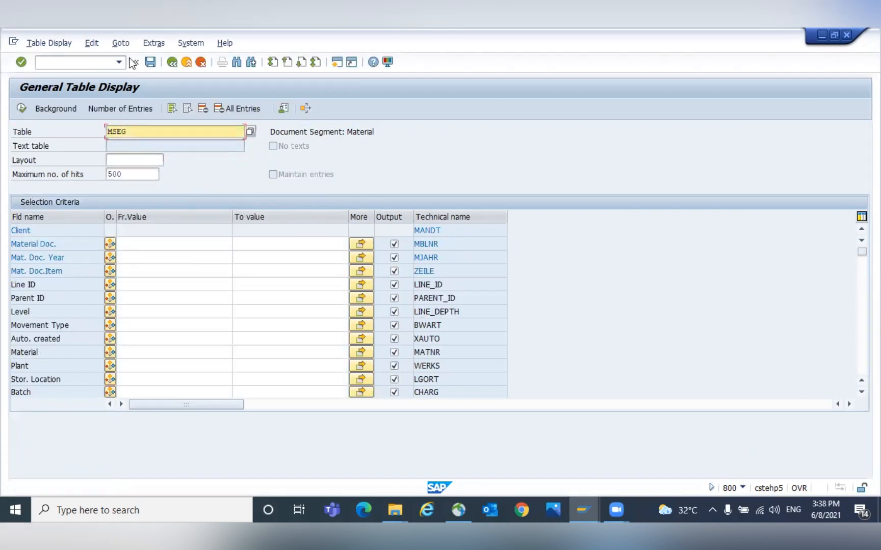
click(67, 324)
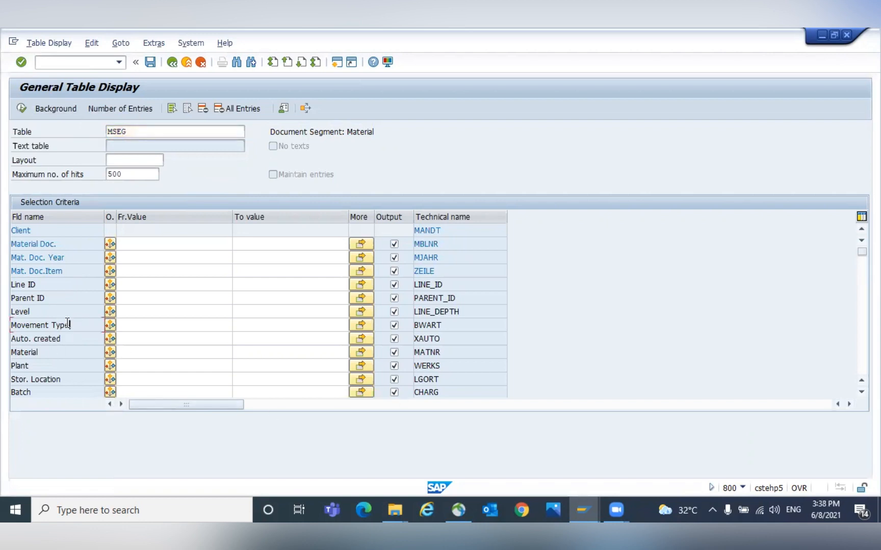
drag(442, 324, 400, 325)
click(71, 324)
drag(72, 324, 11, 325)
click(11, 326)
drag(74, 326, 12, 325)
click(11, 326)
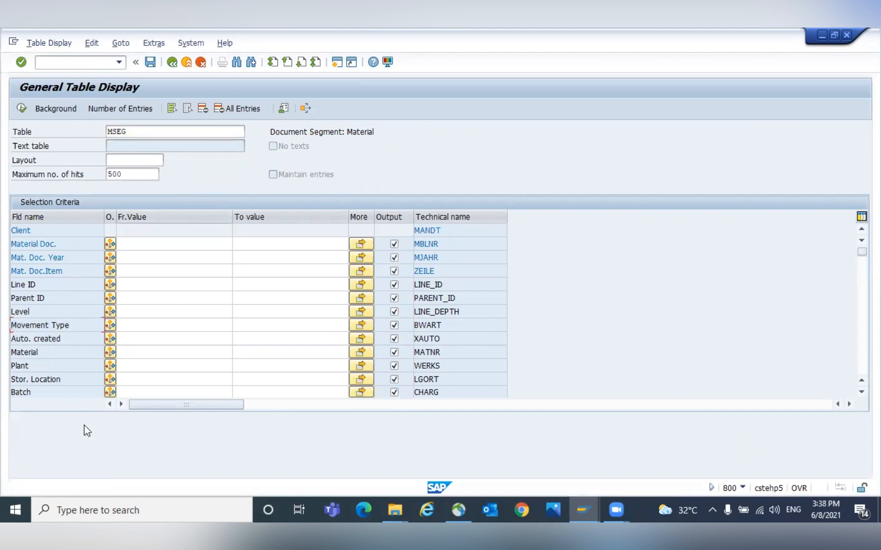